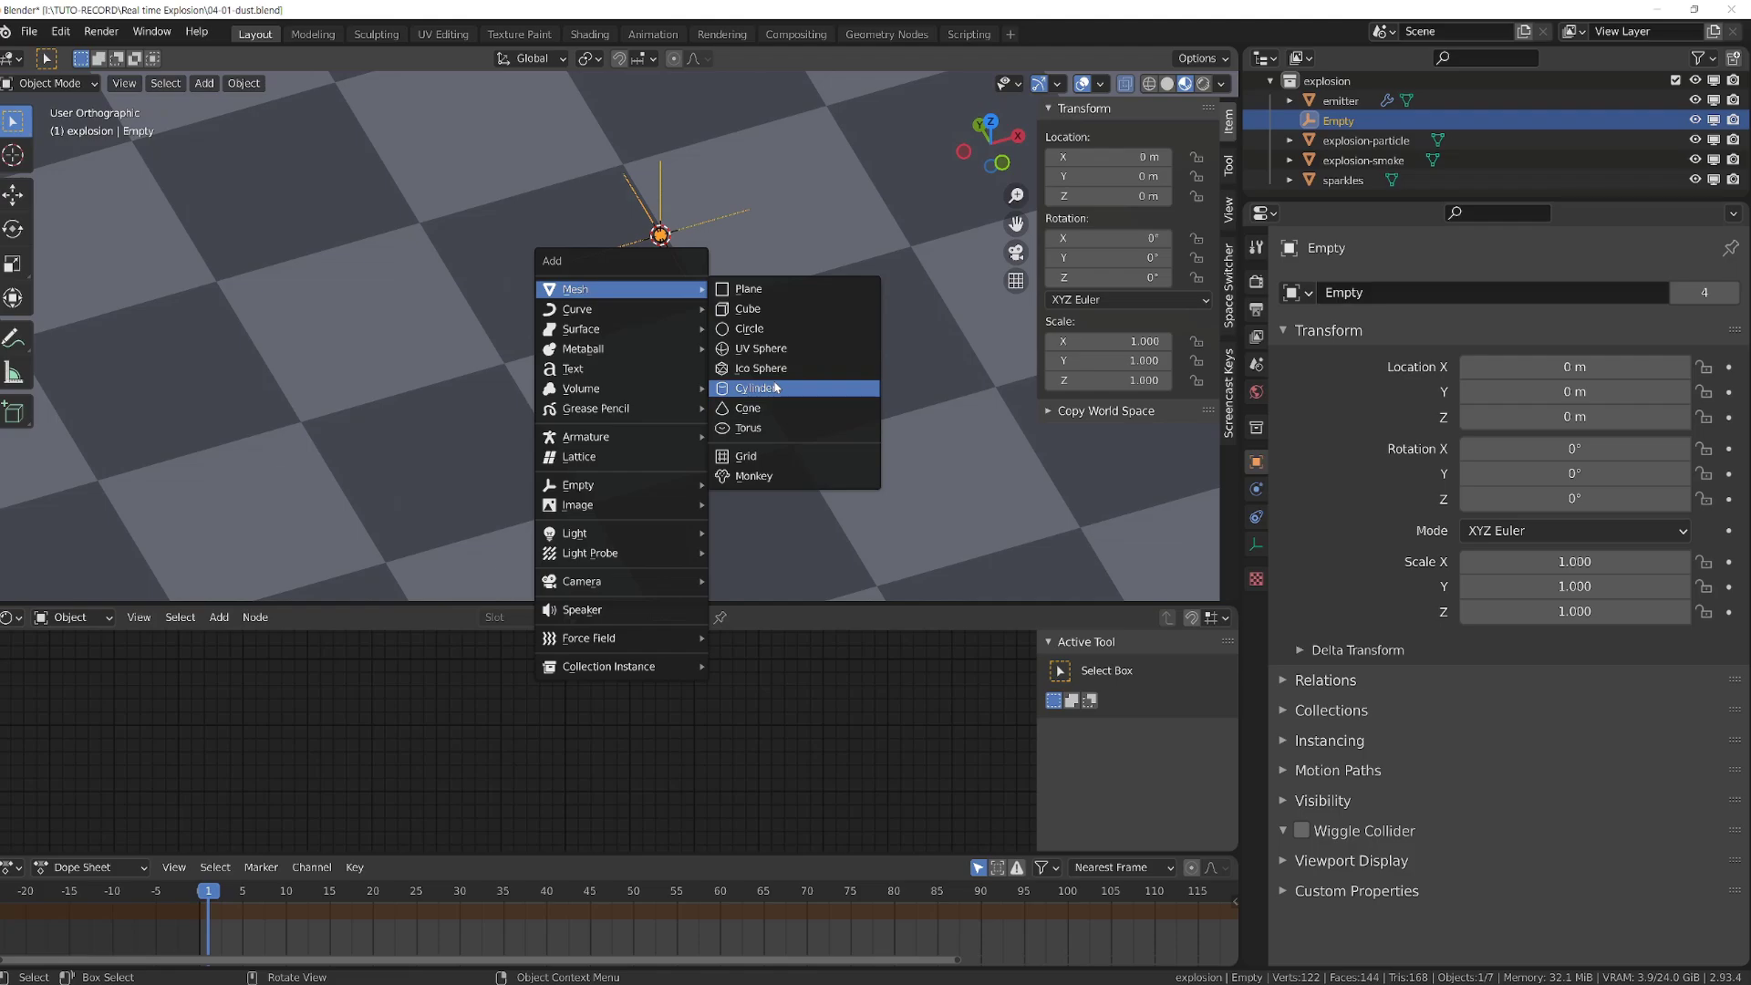
# Add a mesh cylinder at the world origin with its cap fill type set to Nothing
pyautogui.click(776, 388)
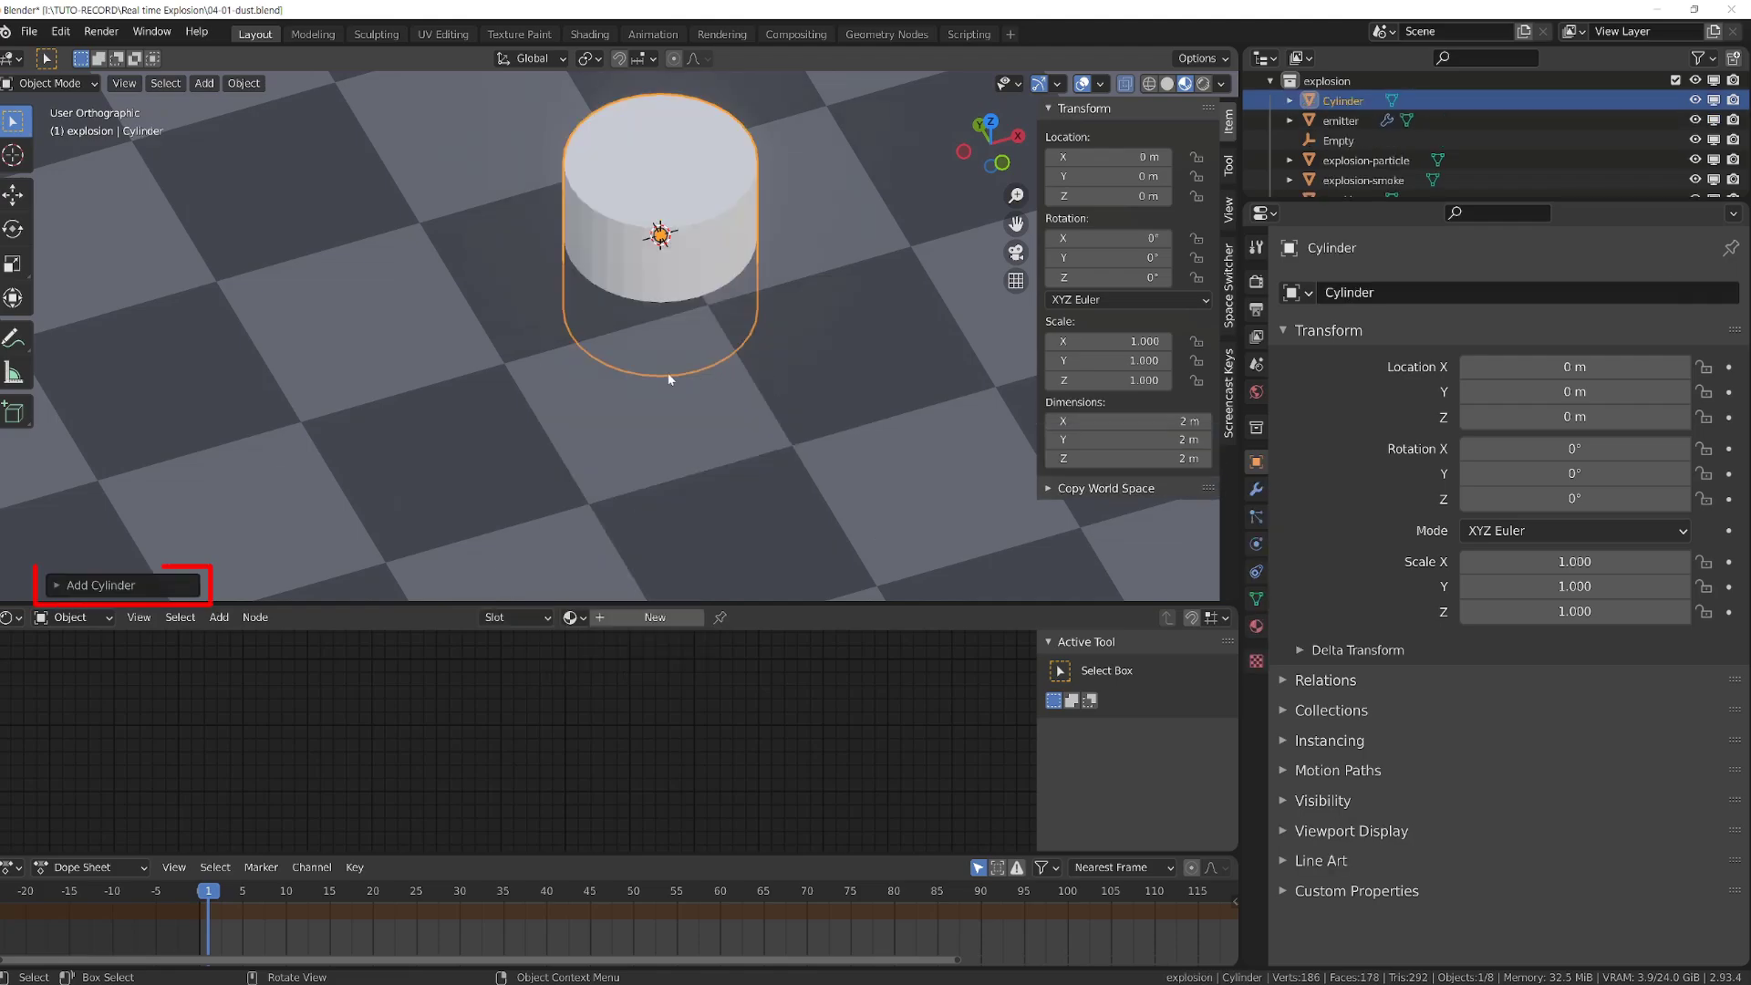
pyautogui.click(57, 586)
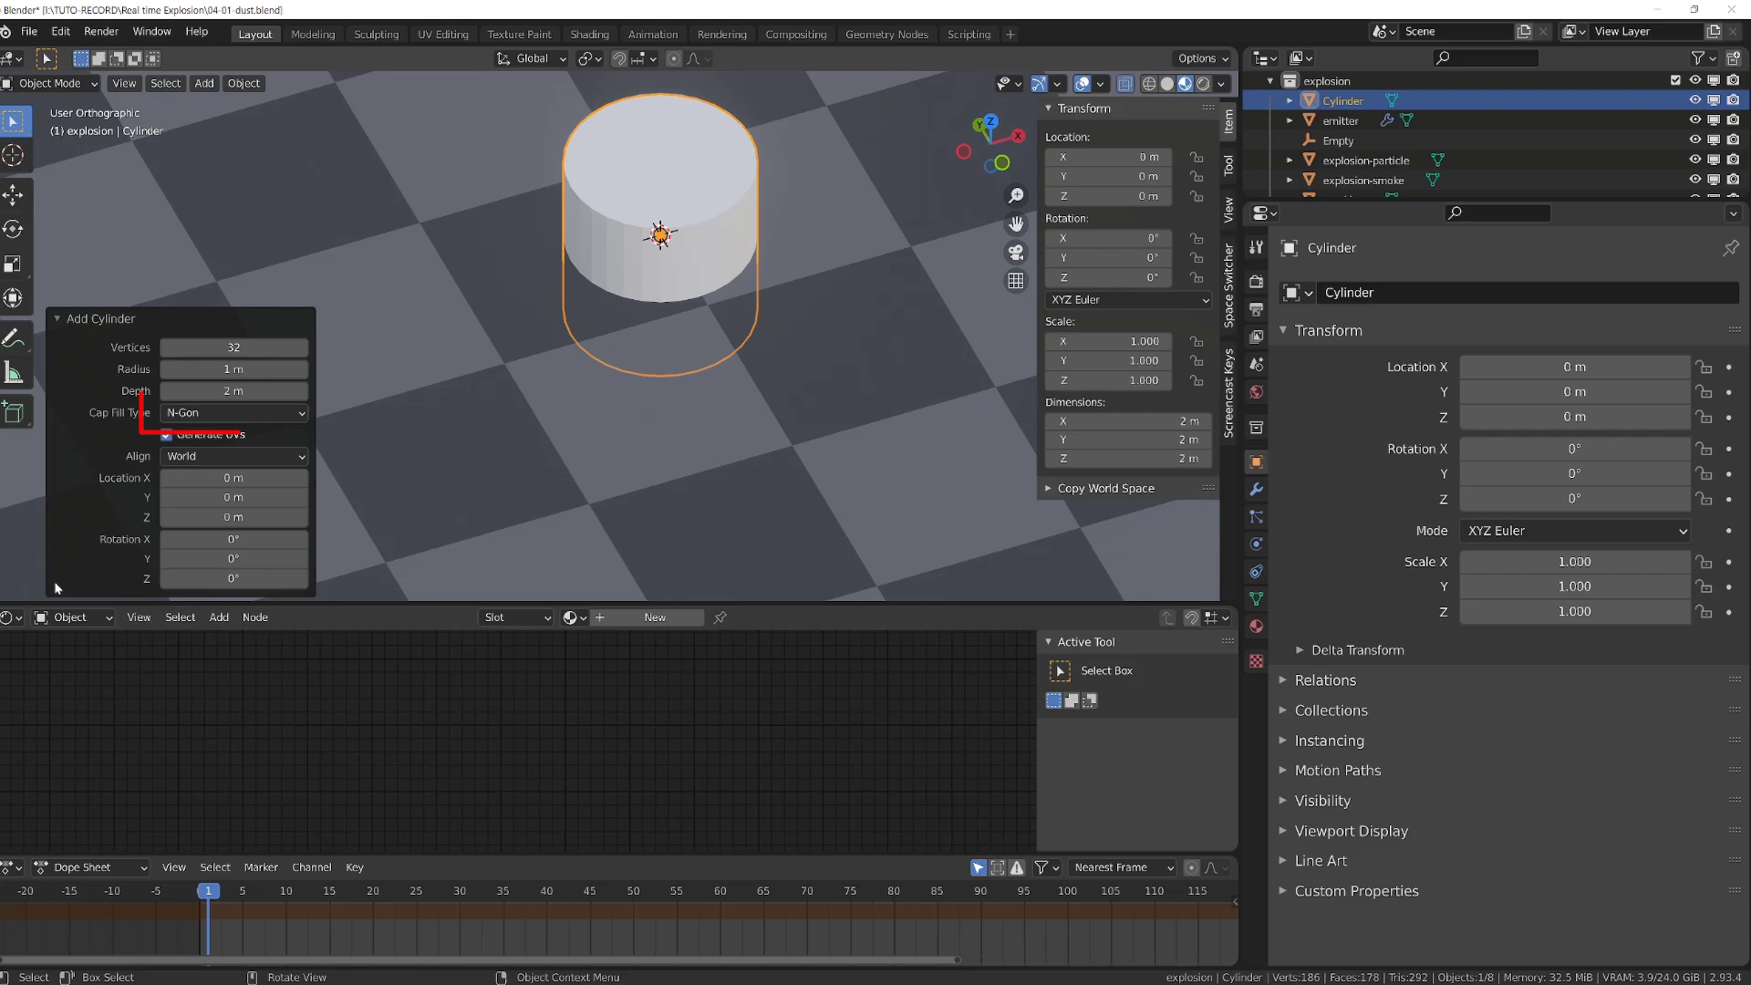
pyautogui.click(206, 417)
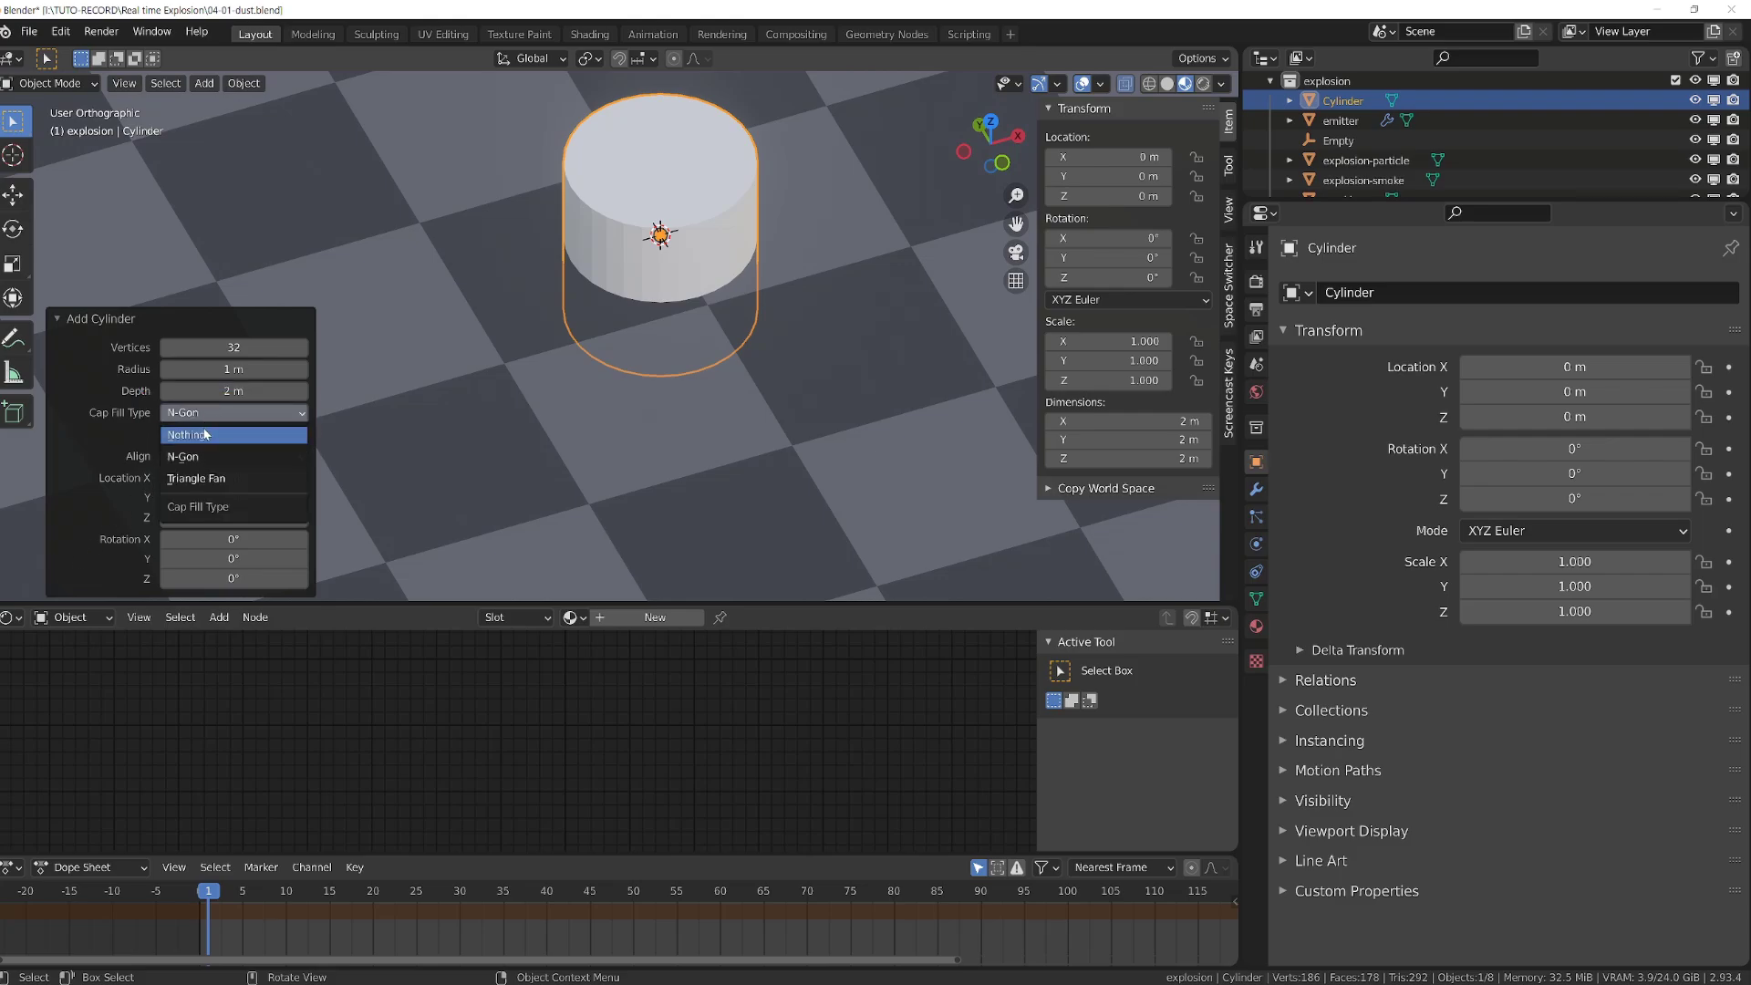
pyautogui.click(206, 434)
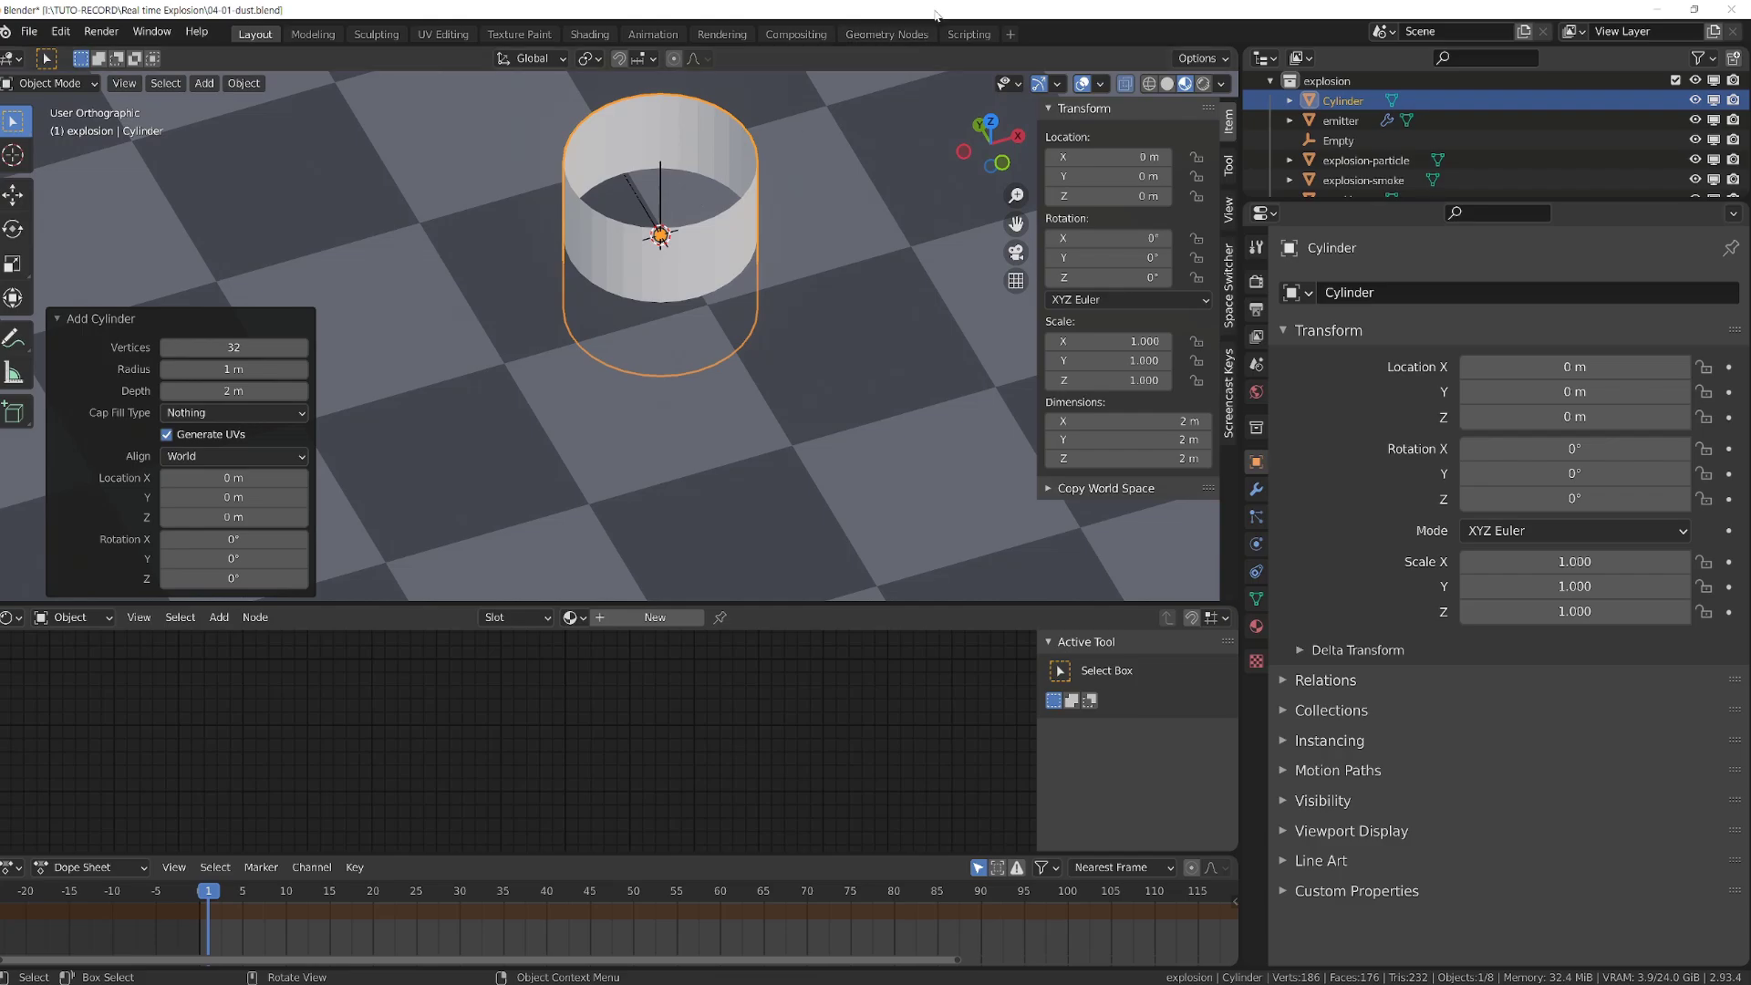
# Flatten the whole cylinder mesh in Edit Mode by scaling it along Z to about 0.105
pyautogui.press('KP_1')
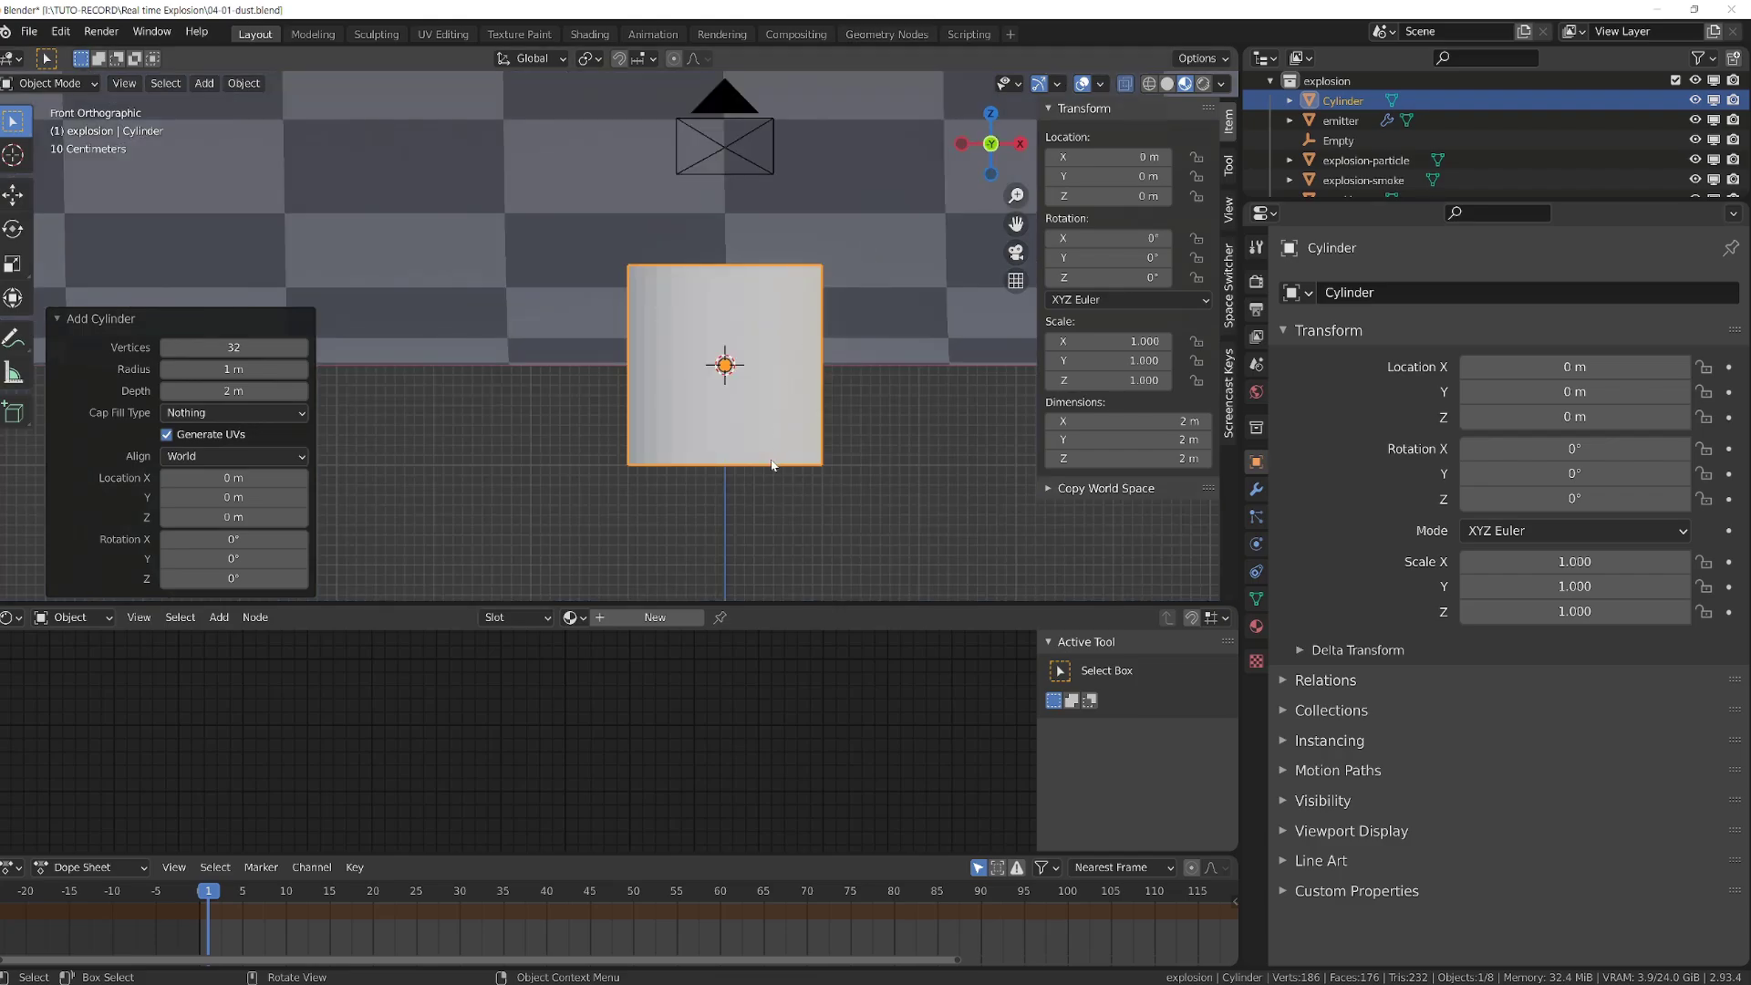
pyautogui.press('Tab')
pyautogui.scroll(3, 771, 501)
pyautogui.press('s')
pyautogui.press('z')
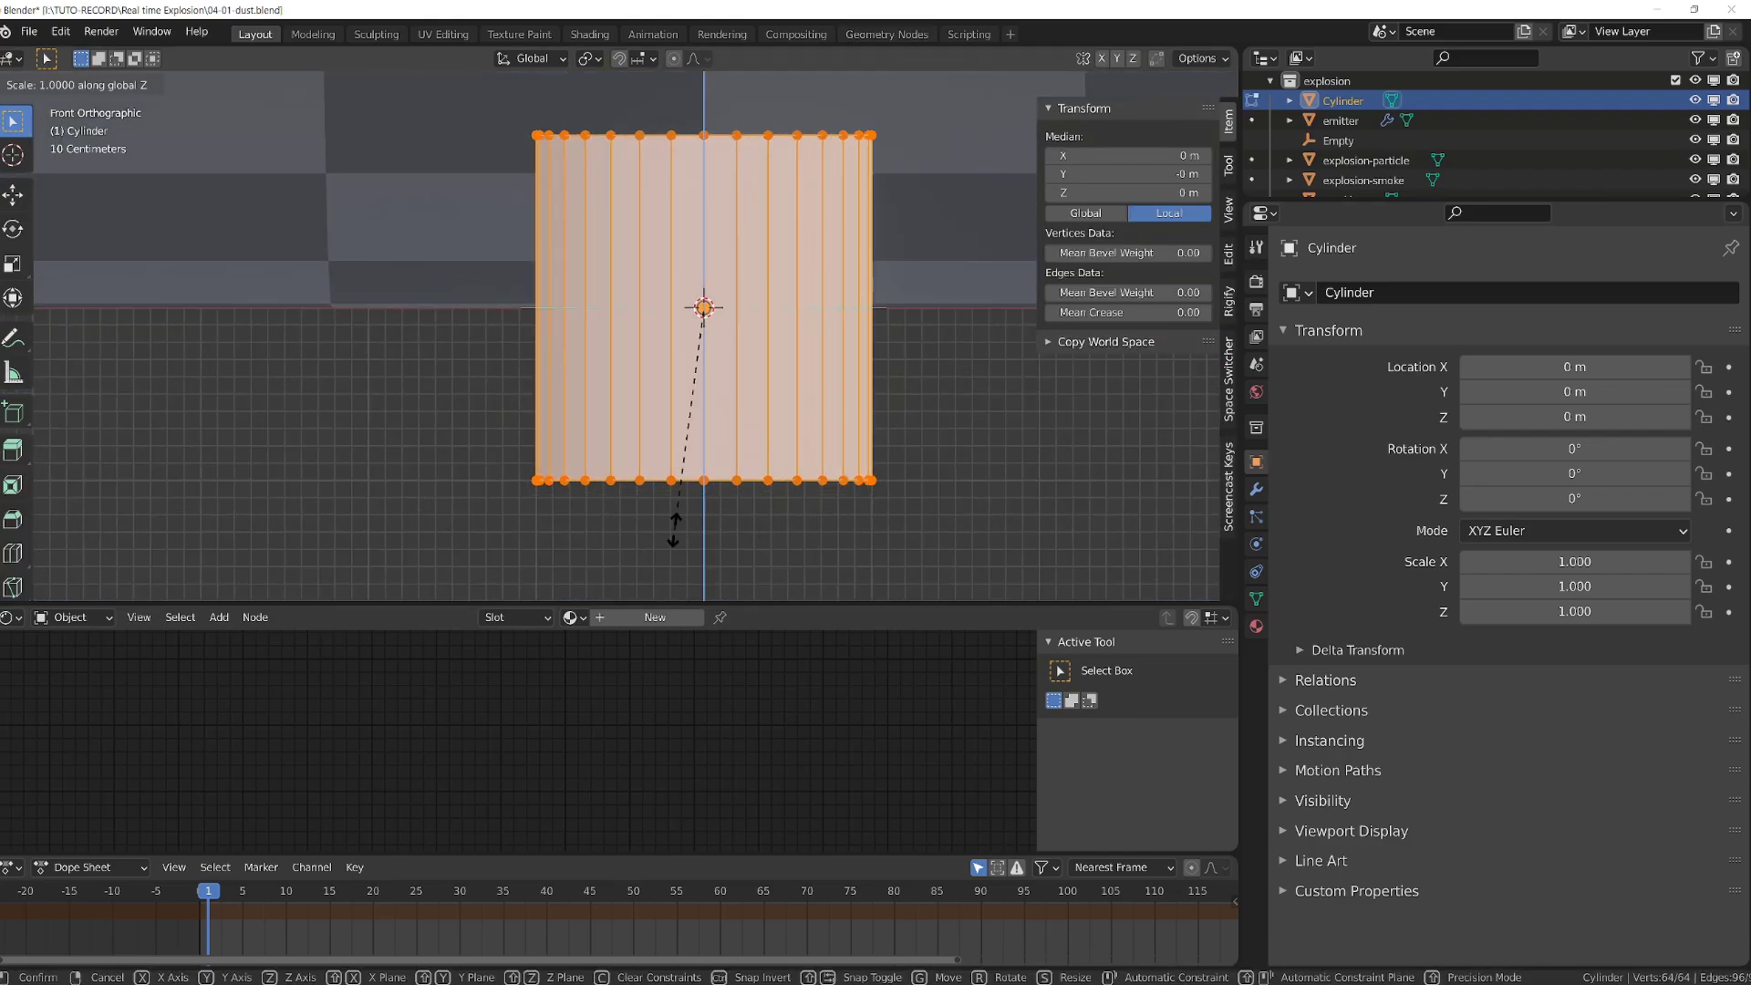
pyautogui.click(709, 331)
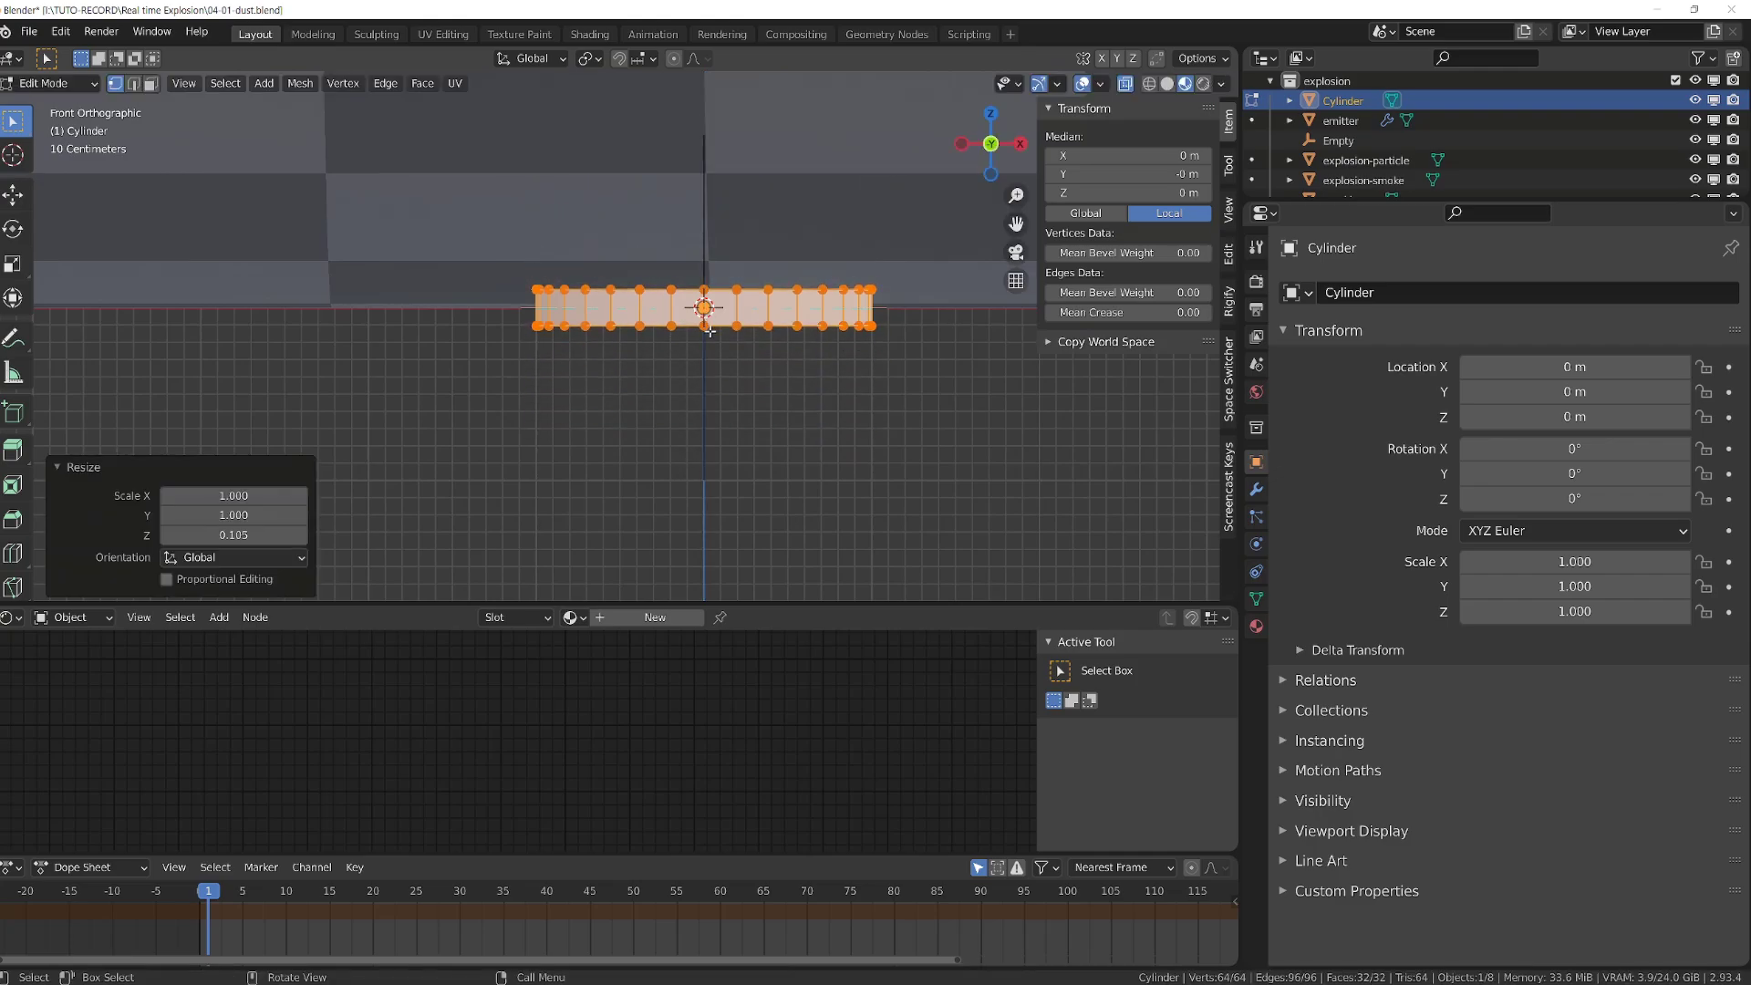
# Raise the flattened ring's mesh about 0.07 m along Z and return to Object Mode
pyautogui.press('g')
pyautogui.press('z')
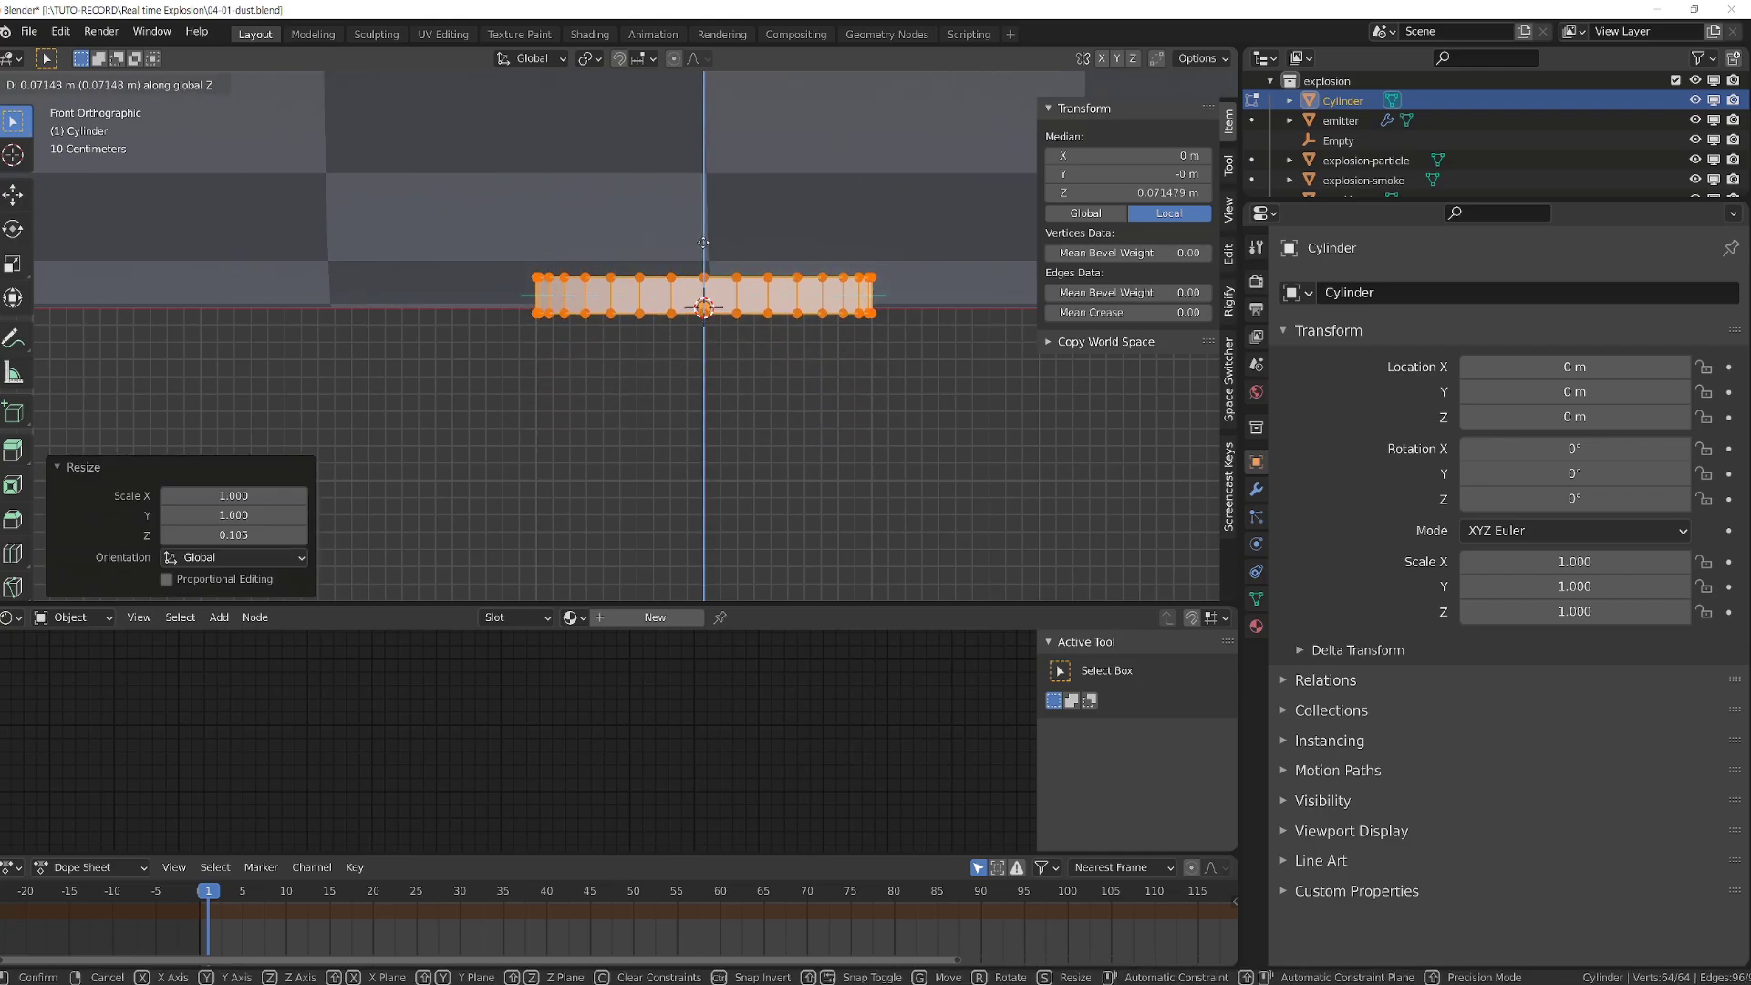
pyautogui.click(703, 243)
pyautogui.moveTo(703, 243); pyautogui.dragTo(670, 309, button='middle')
pyautogui.press('Tab')
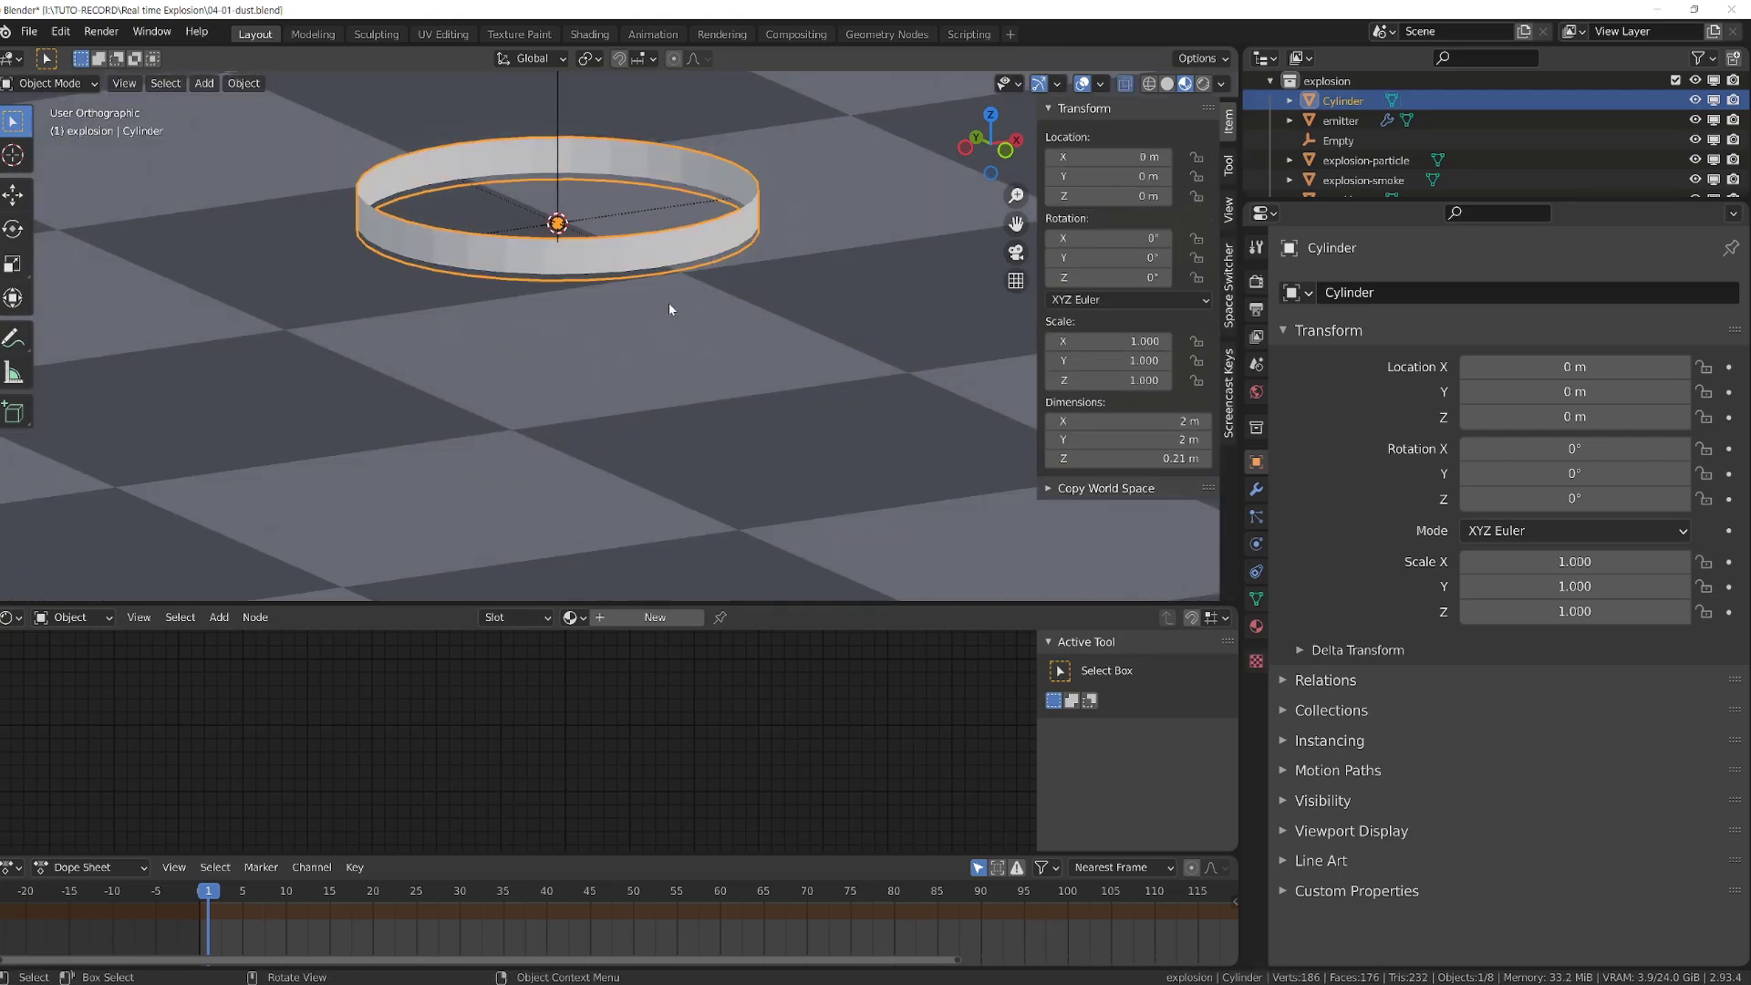
pyautogui.scroll(-2, 669, 309)
# Set the current frame to 0 and assign the existing emitter material to the cylinder
pyautogui.click(185, 898)
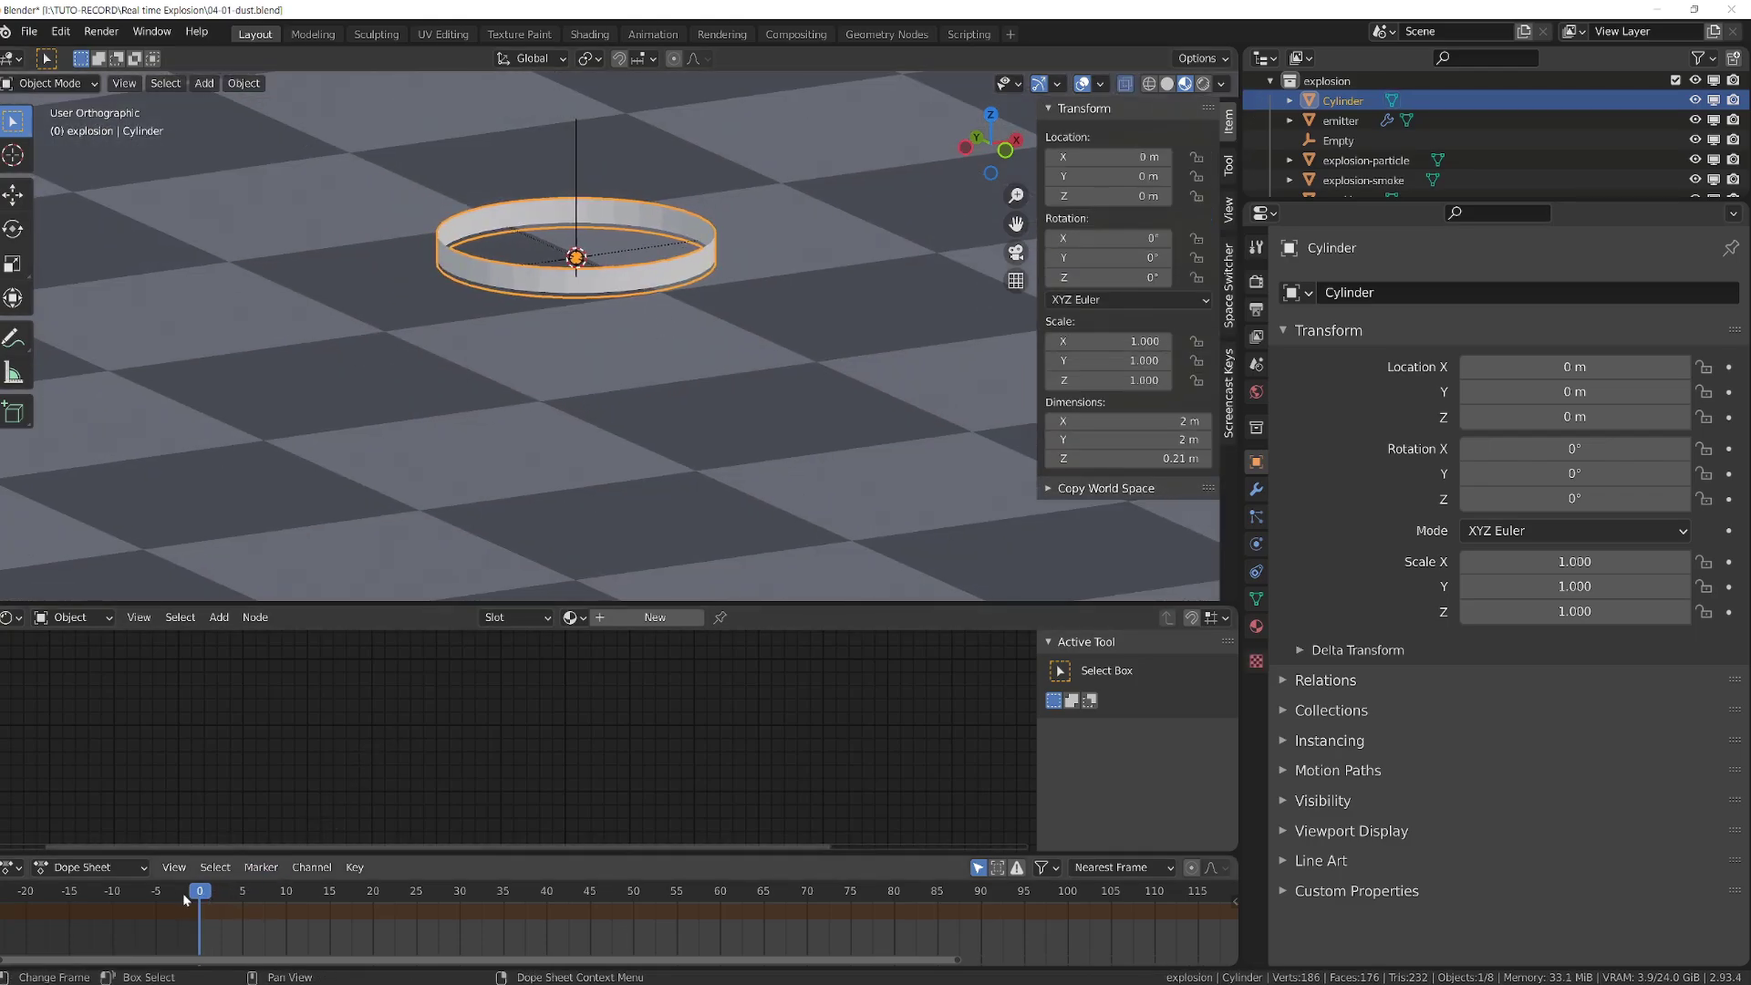
pyautogui.moveTo(185, 898)
pyautogui.mouseDown()
pyautogui.moveTo(391, 899)
pyautogui.moveTo(187, 898)
pyautogui.mouseUp()
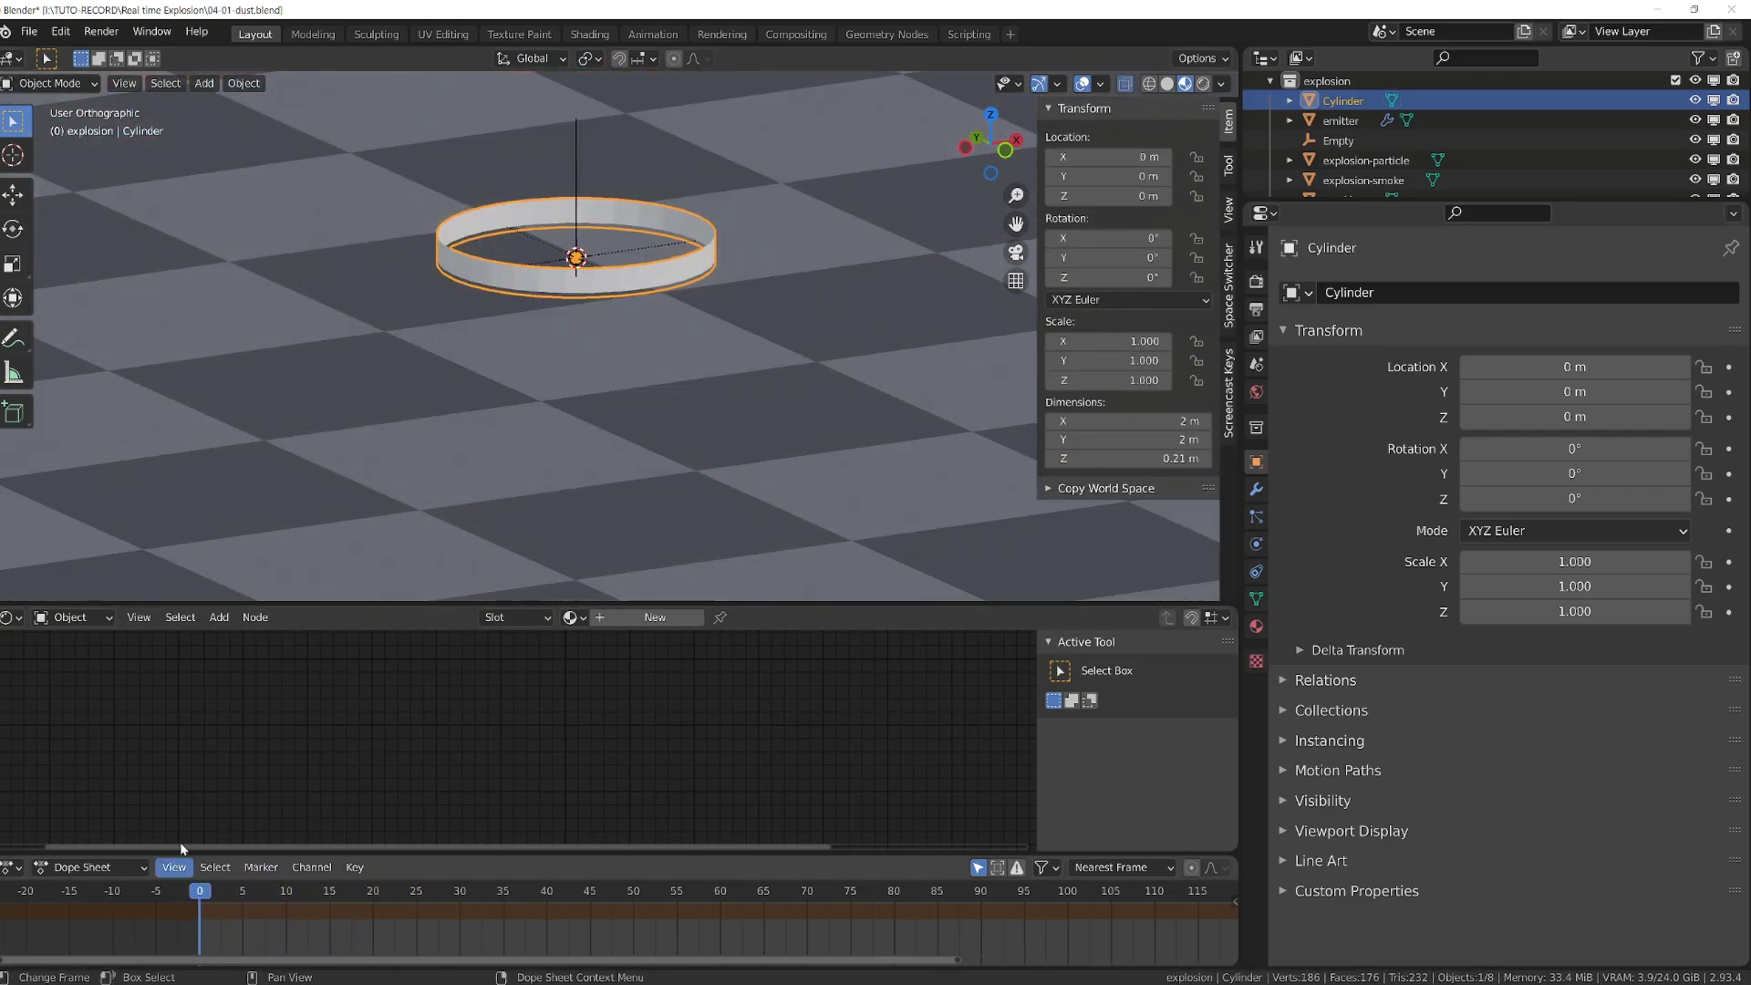
pyautogui.click(1258, 626)
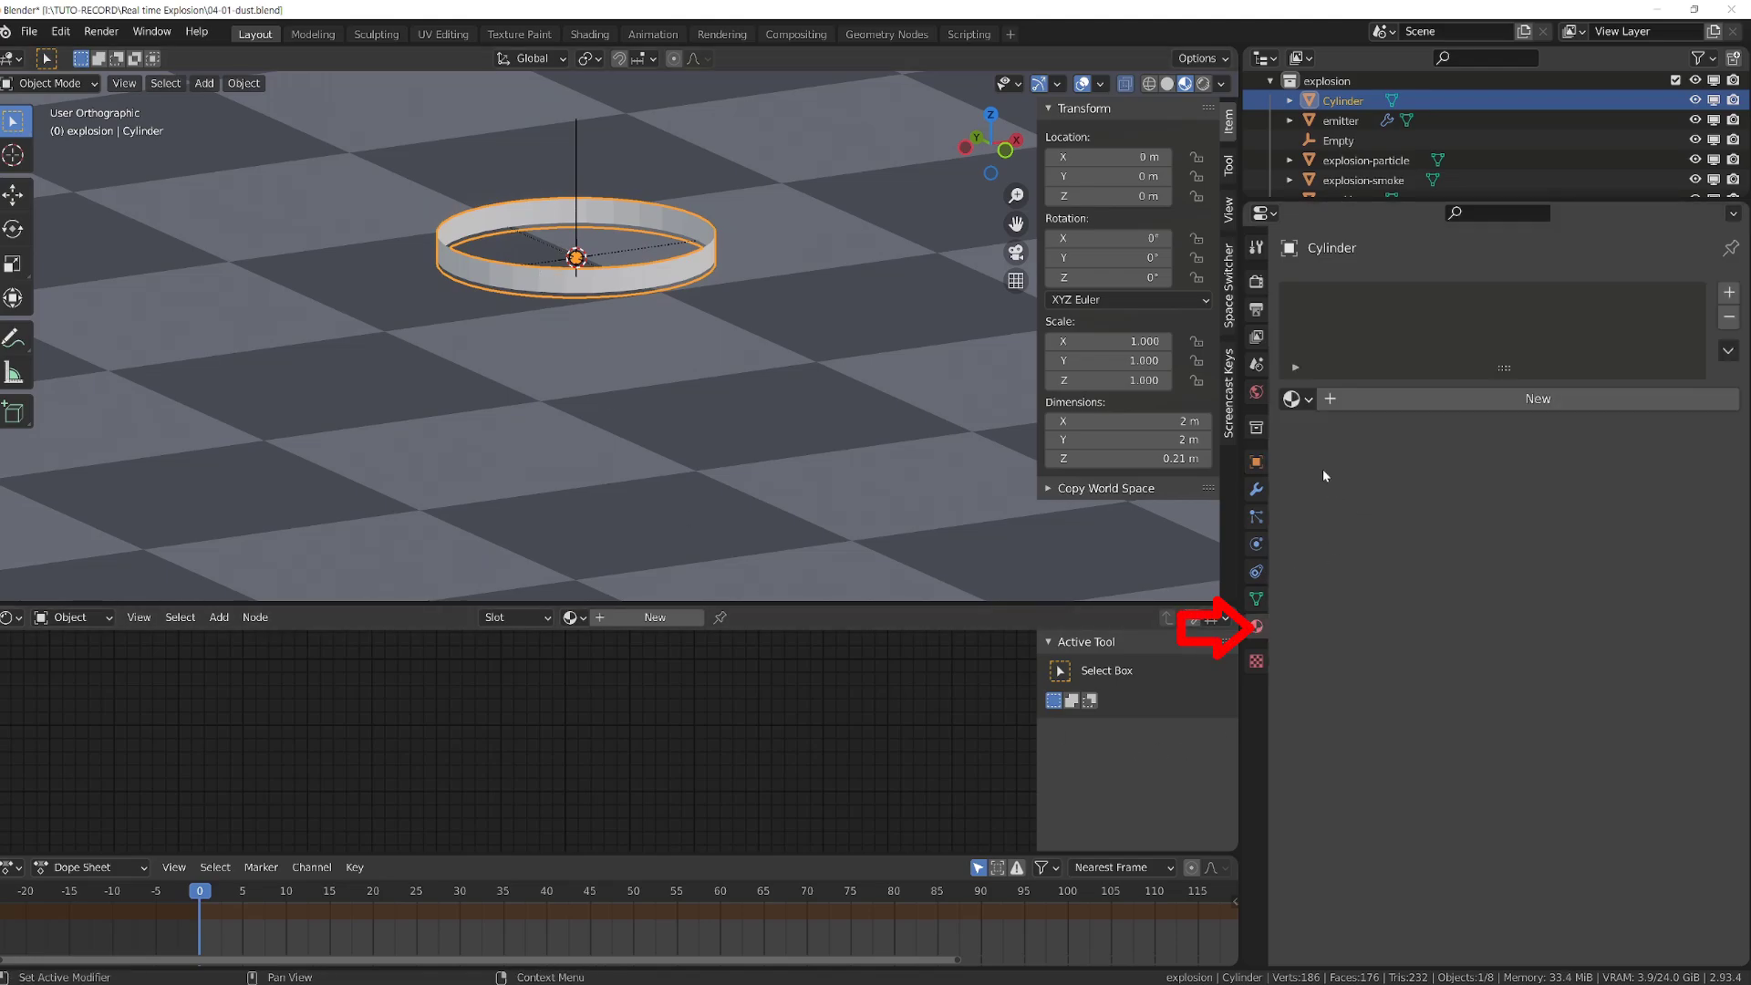
pyautogui.click(1295, 398)
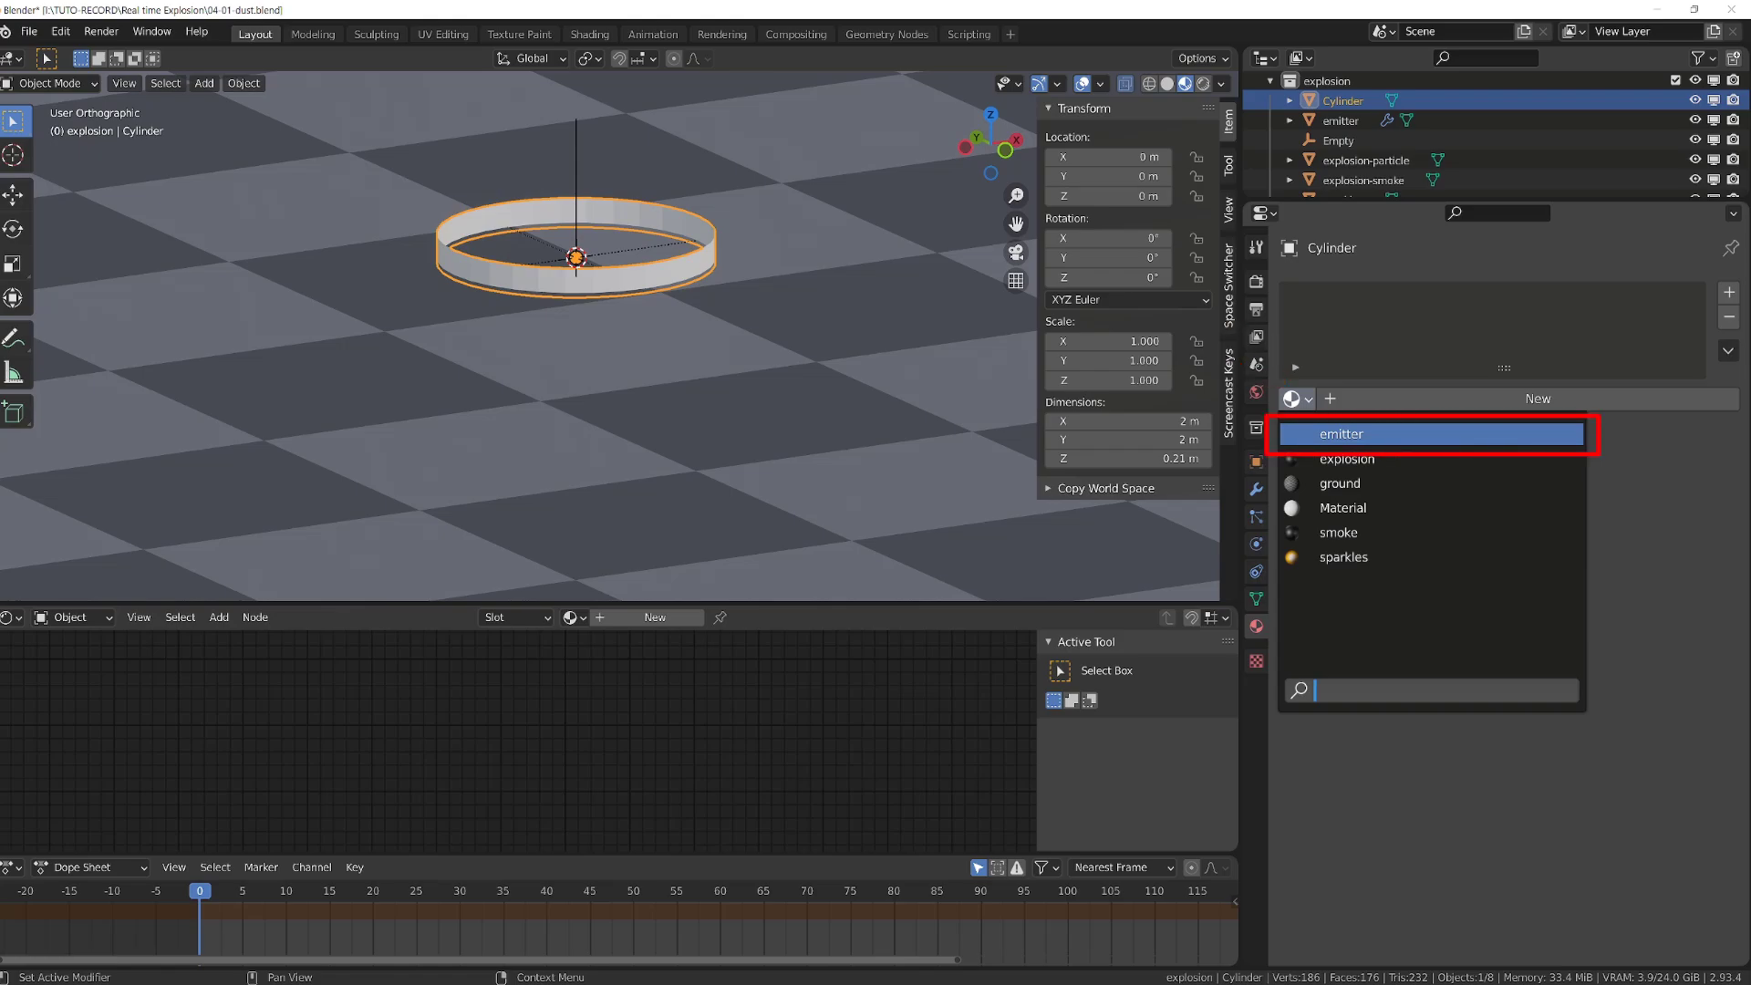
pyautogui.press('Return')
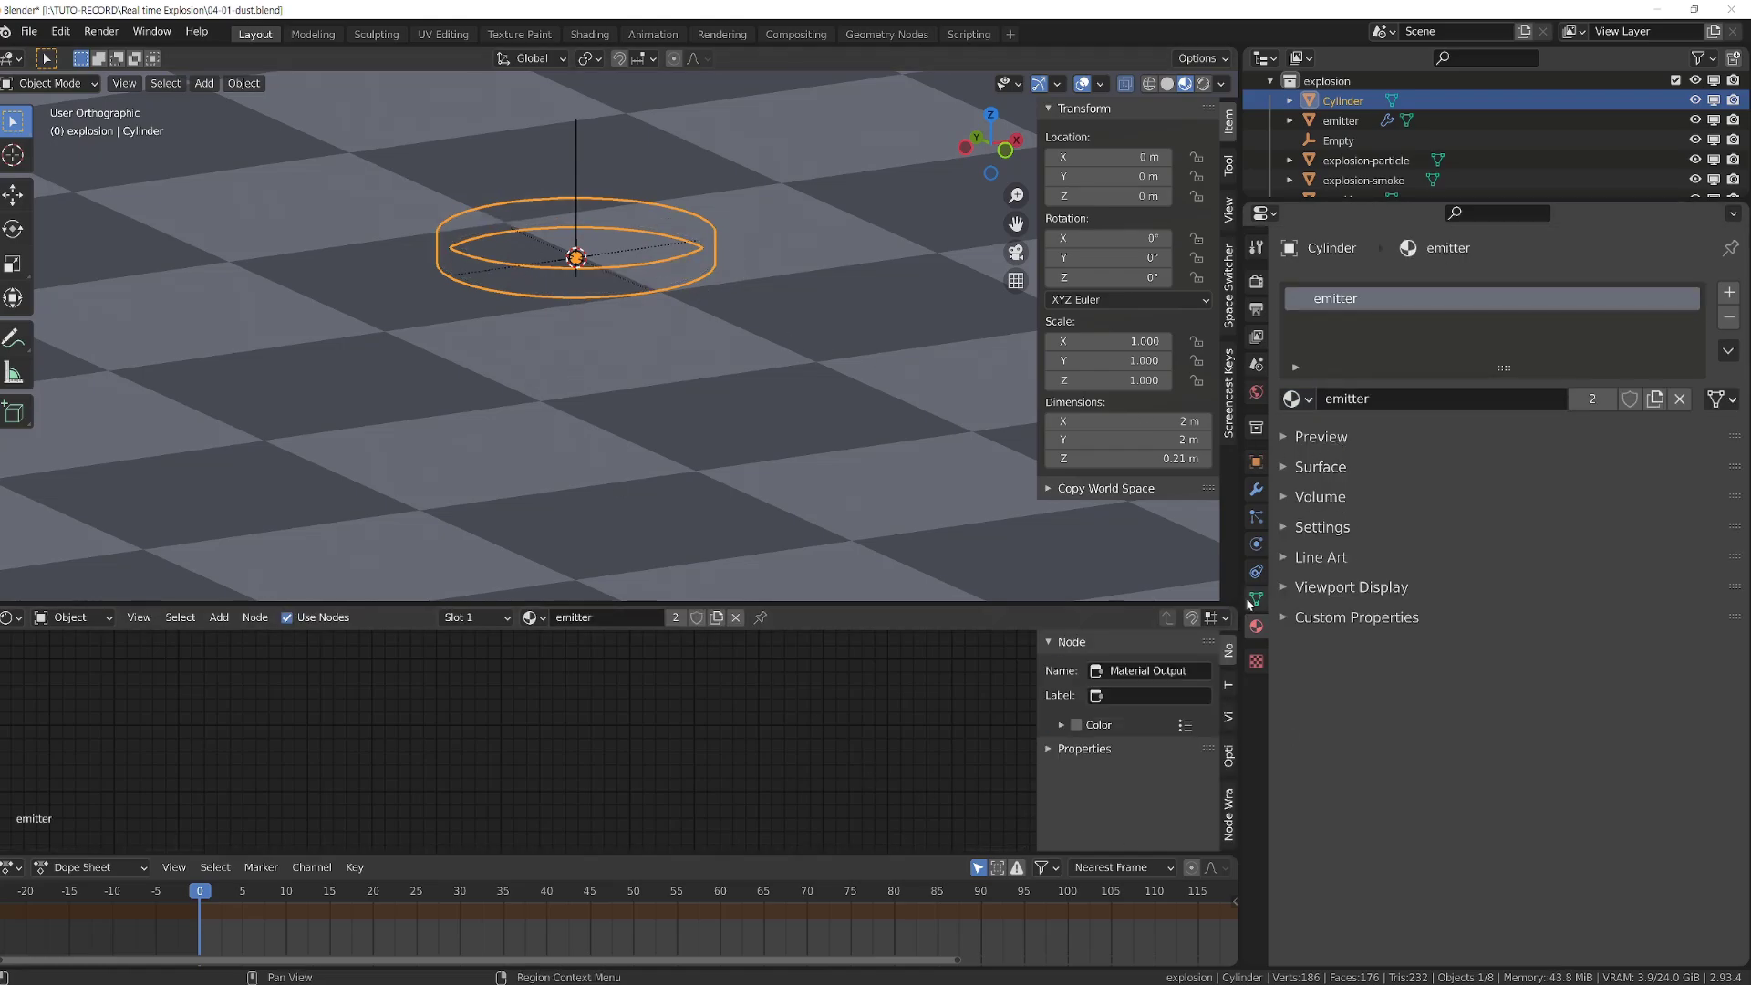
# Add a particle system to the cylinder and name both the system and its settings dust
pyautogui.click(1256, 517)
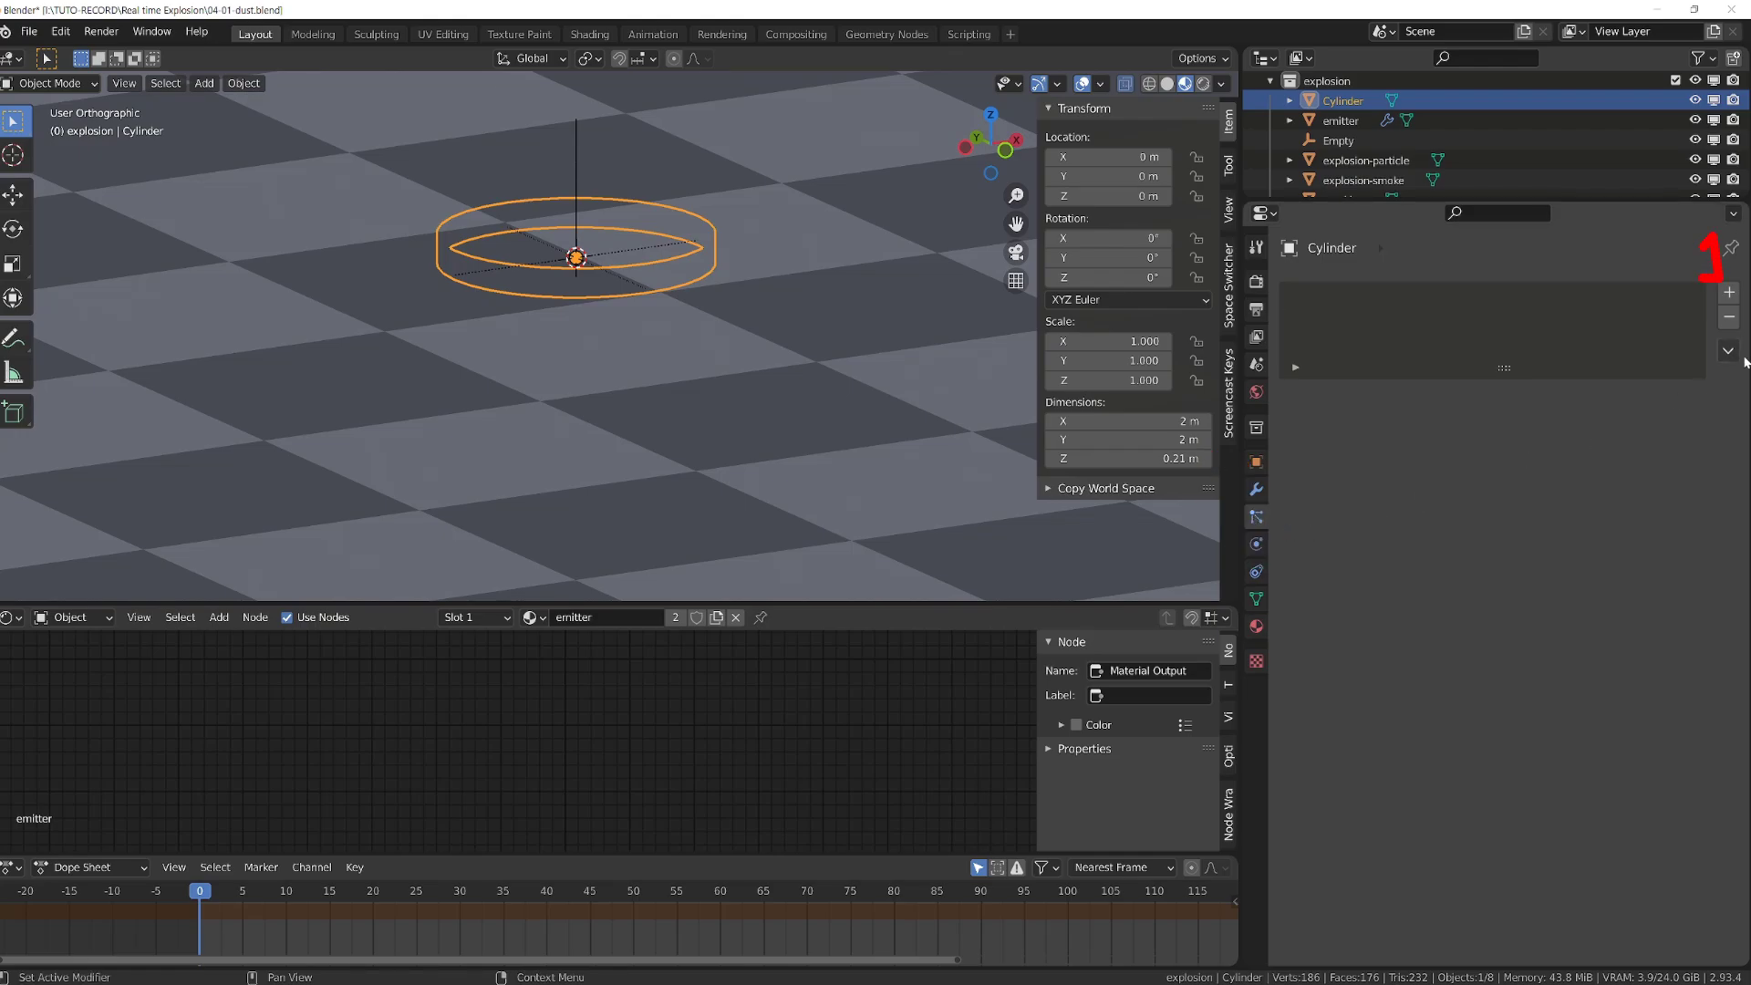
pyautogui.click(1729, 292)
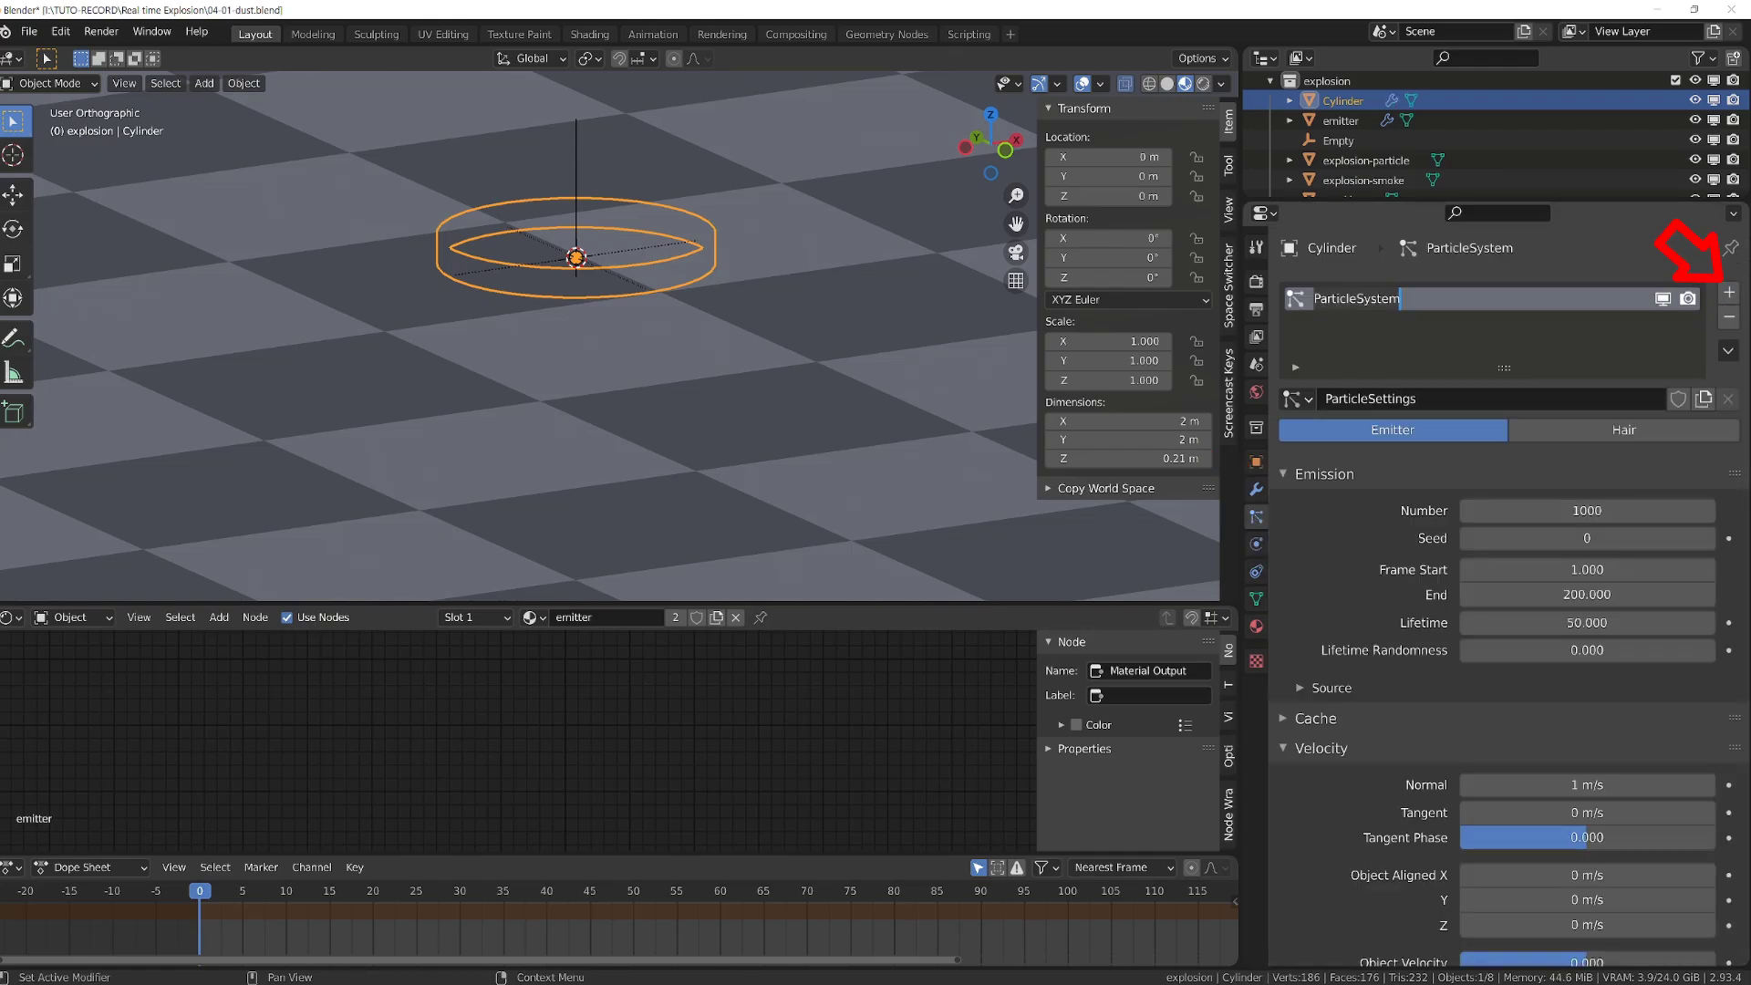
pyautogui.write('dust')
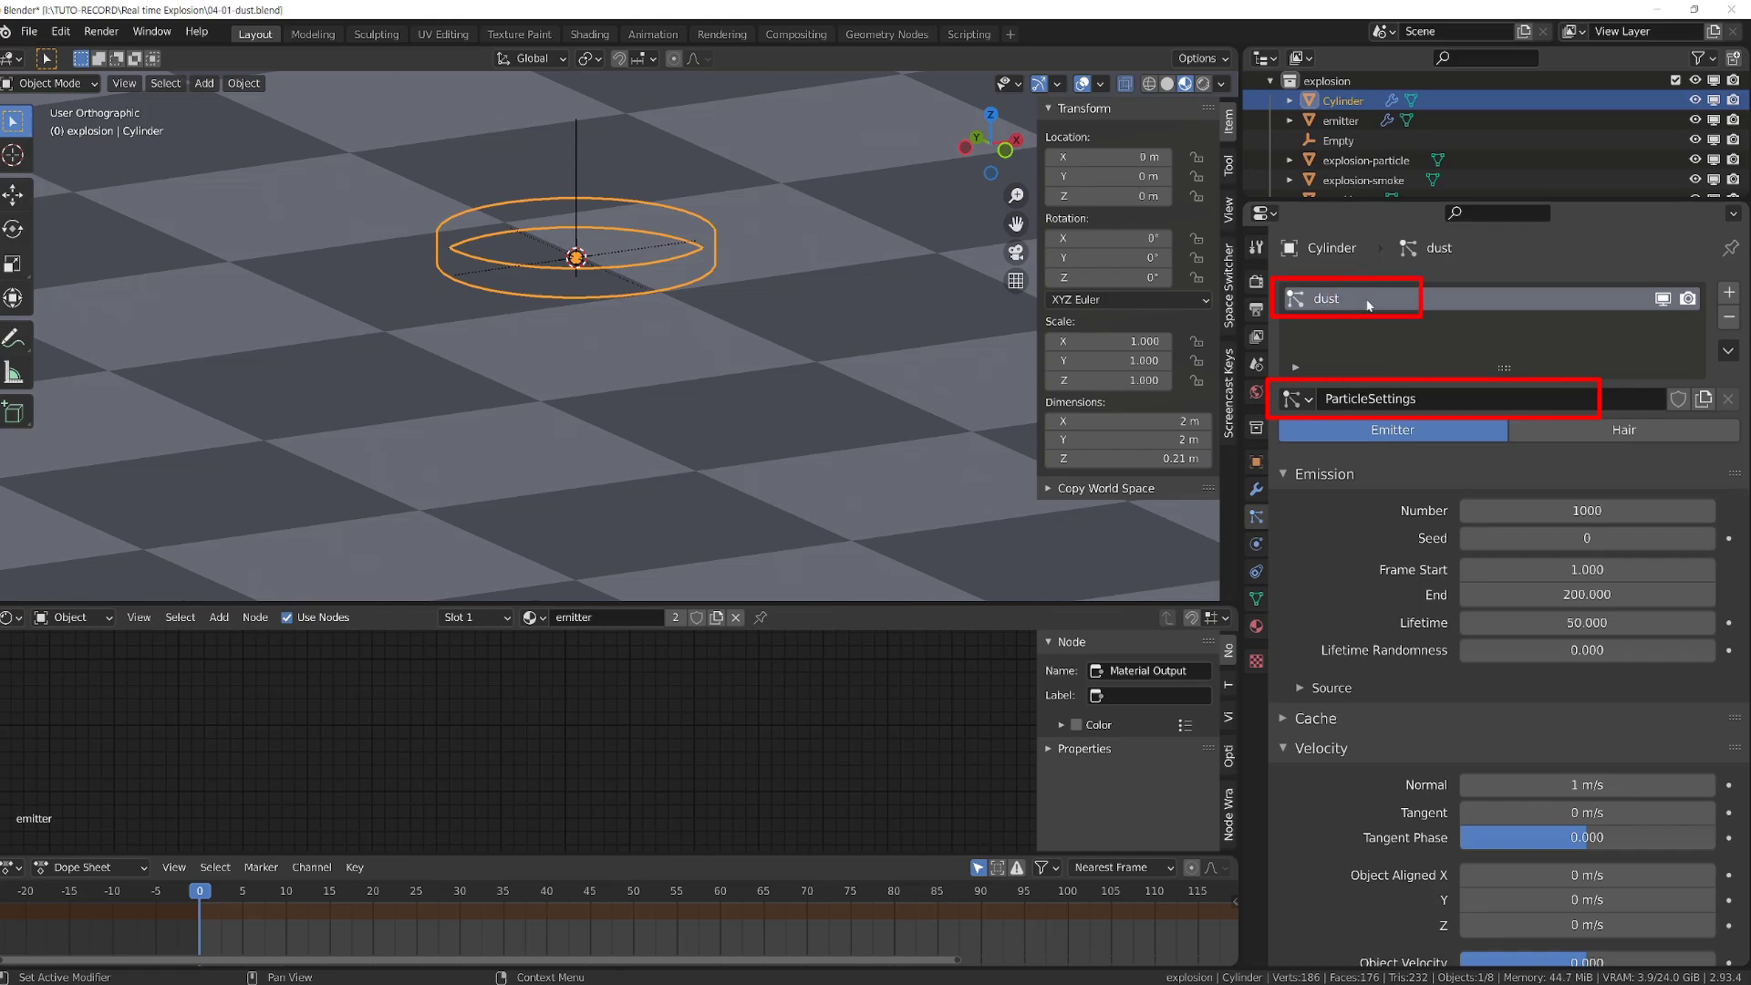
pyautogui.doubleClick(1368, 399)
pyautogui.write('dust')
pyautogui.press('Return')
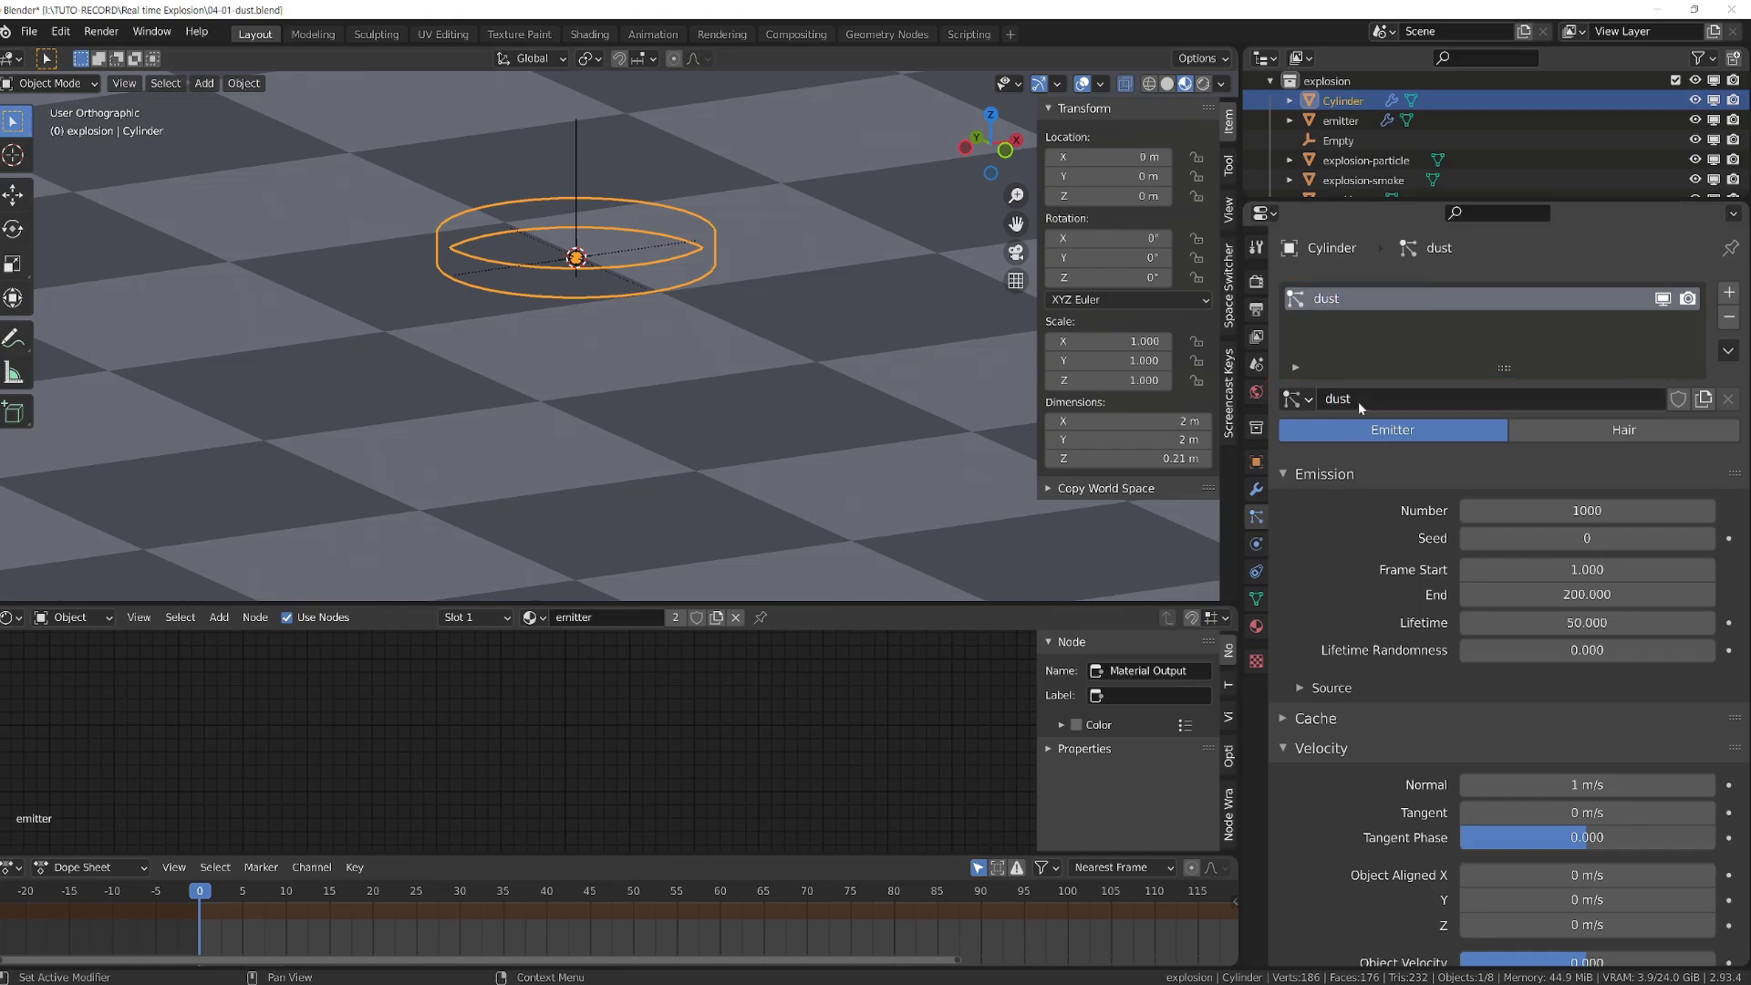
# Duplicate the explosion-smoke plane and place the copy about 1.6 m away along the X axis
pyautogui.click(1363, 180)
pyautogui.scroll(-5, 567, 357)
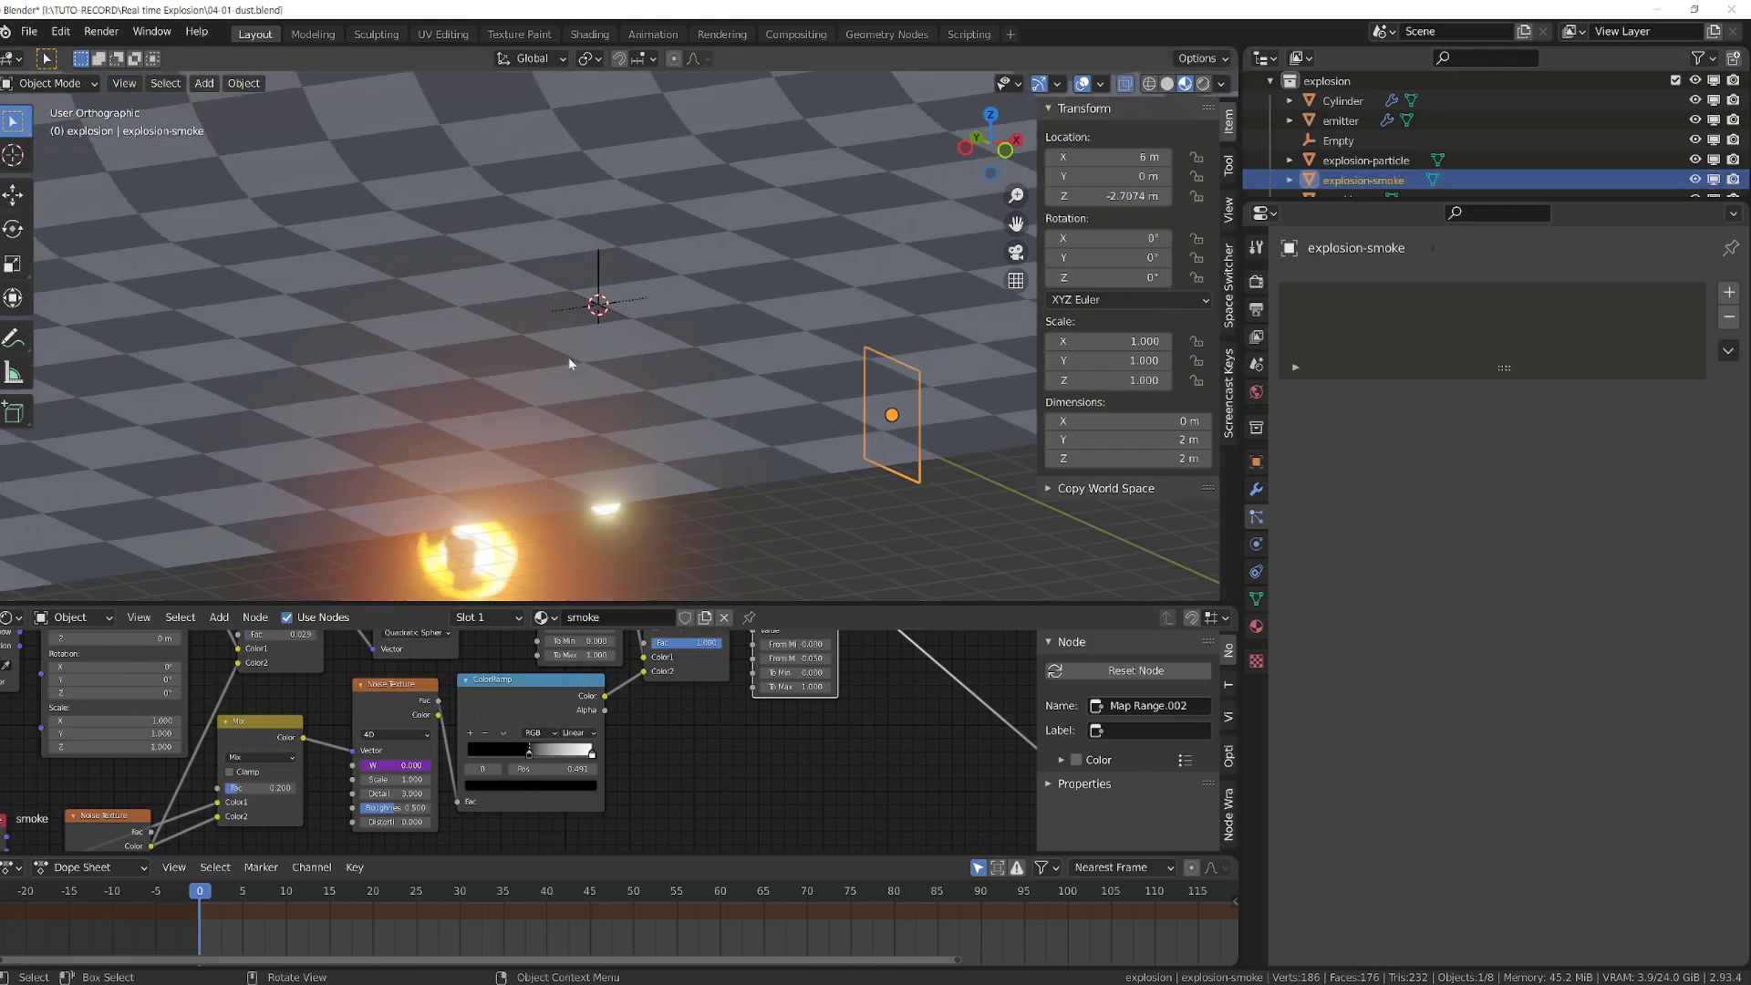
pyautogui.moveTo(655, 401); pyautogui.dragTo(713, 446, button='middle')
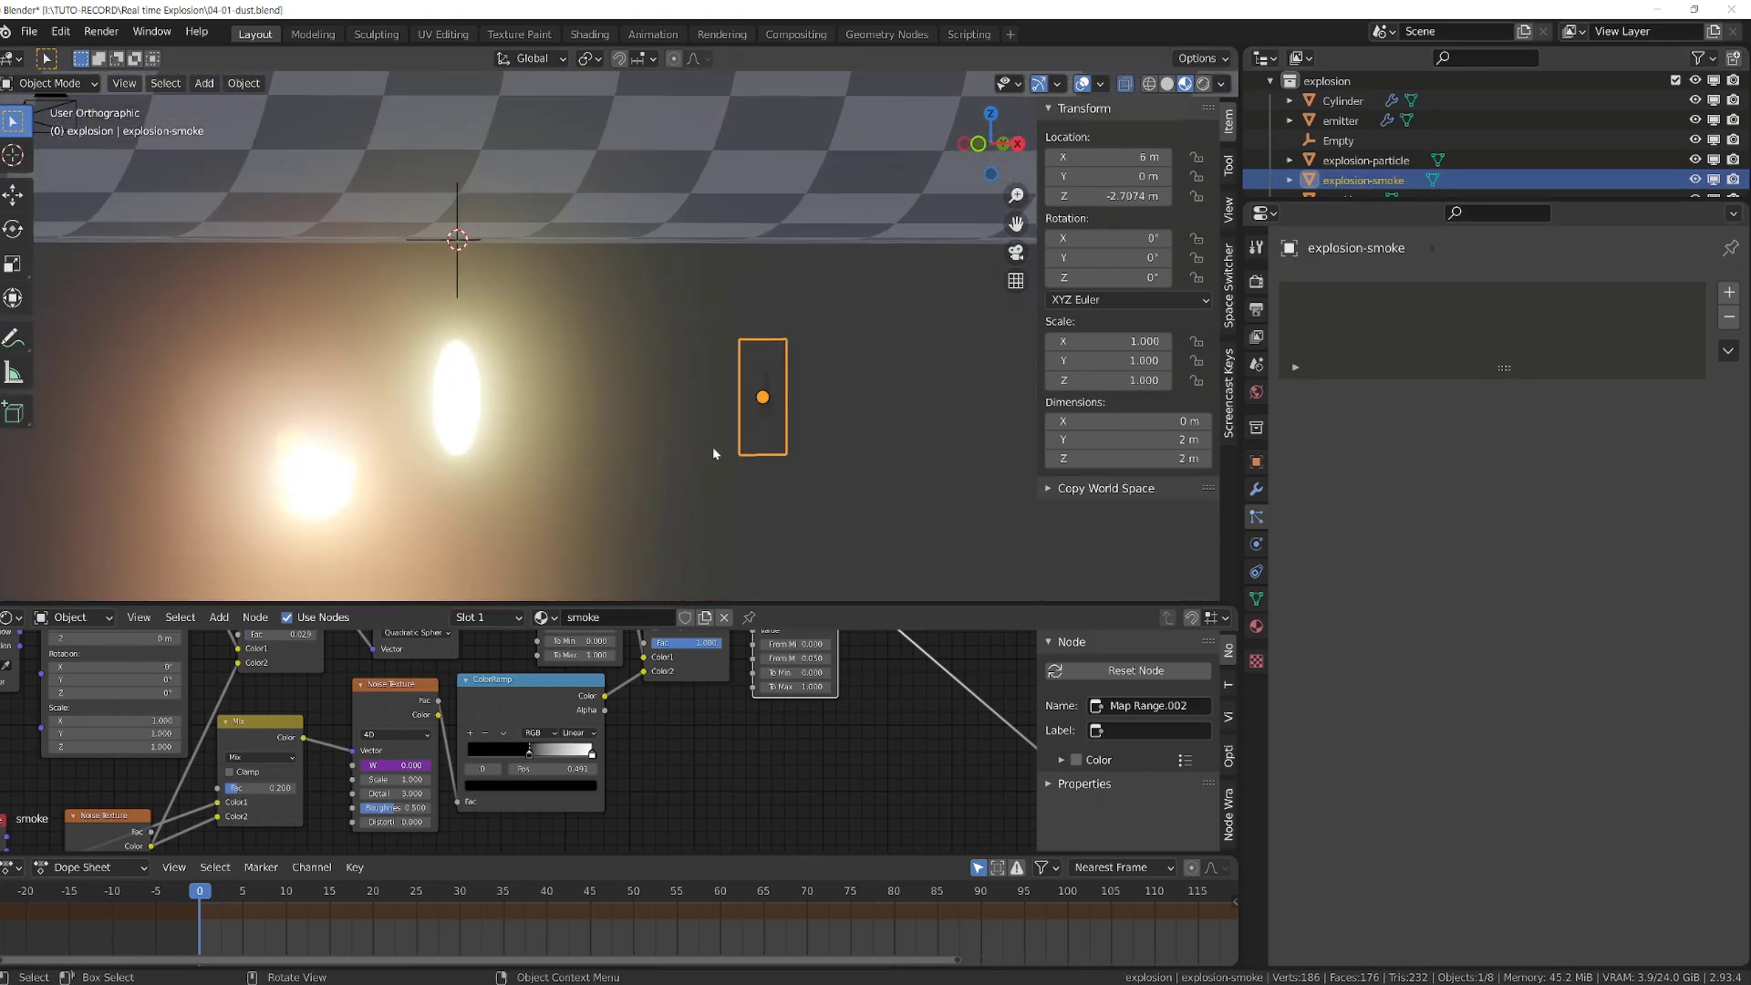
pyautogui.hotkey('shift', 'd')
pyautogui.press('x')
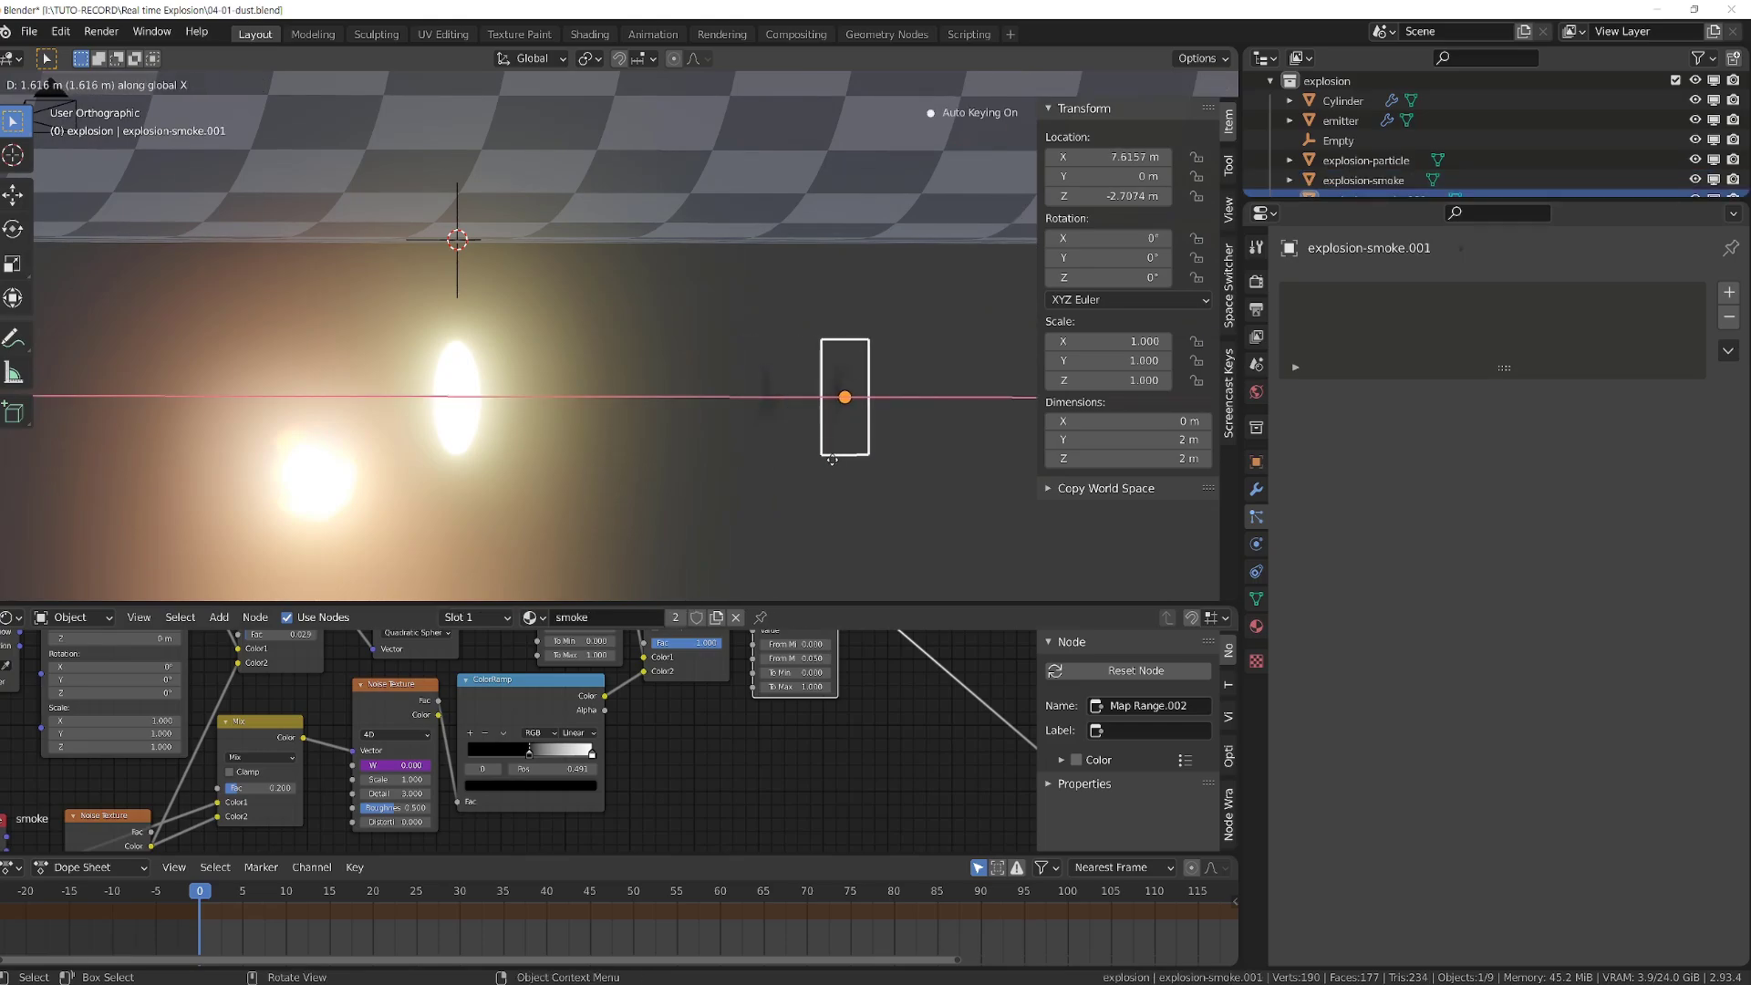
pyautogui.click(830, 442)
# Rename the duplicated smoke plane as explosion-dust
pyautogui.scroll(-2, 1393, 183)
pyautogui.click(1385, 161)
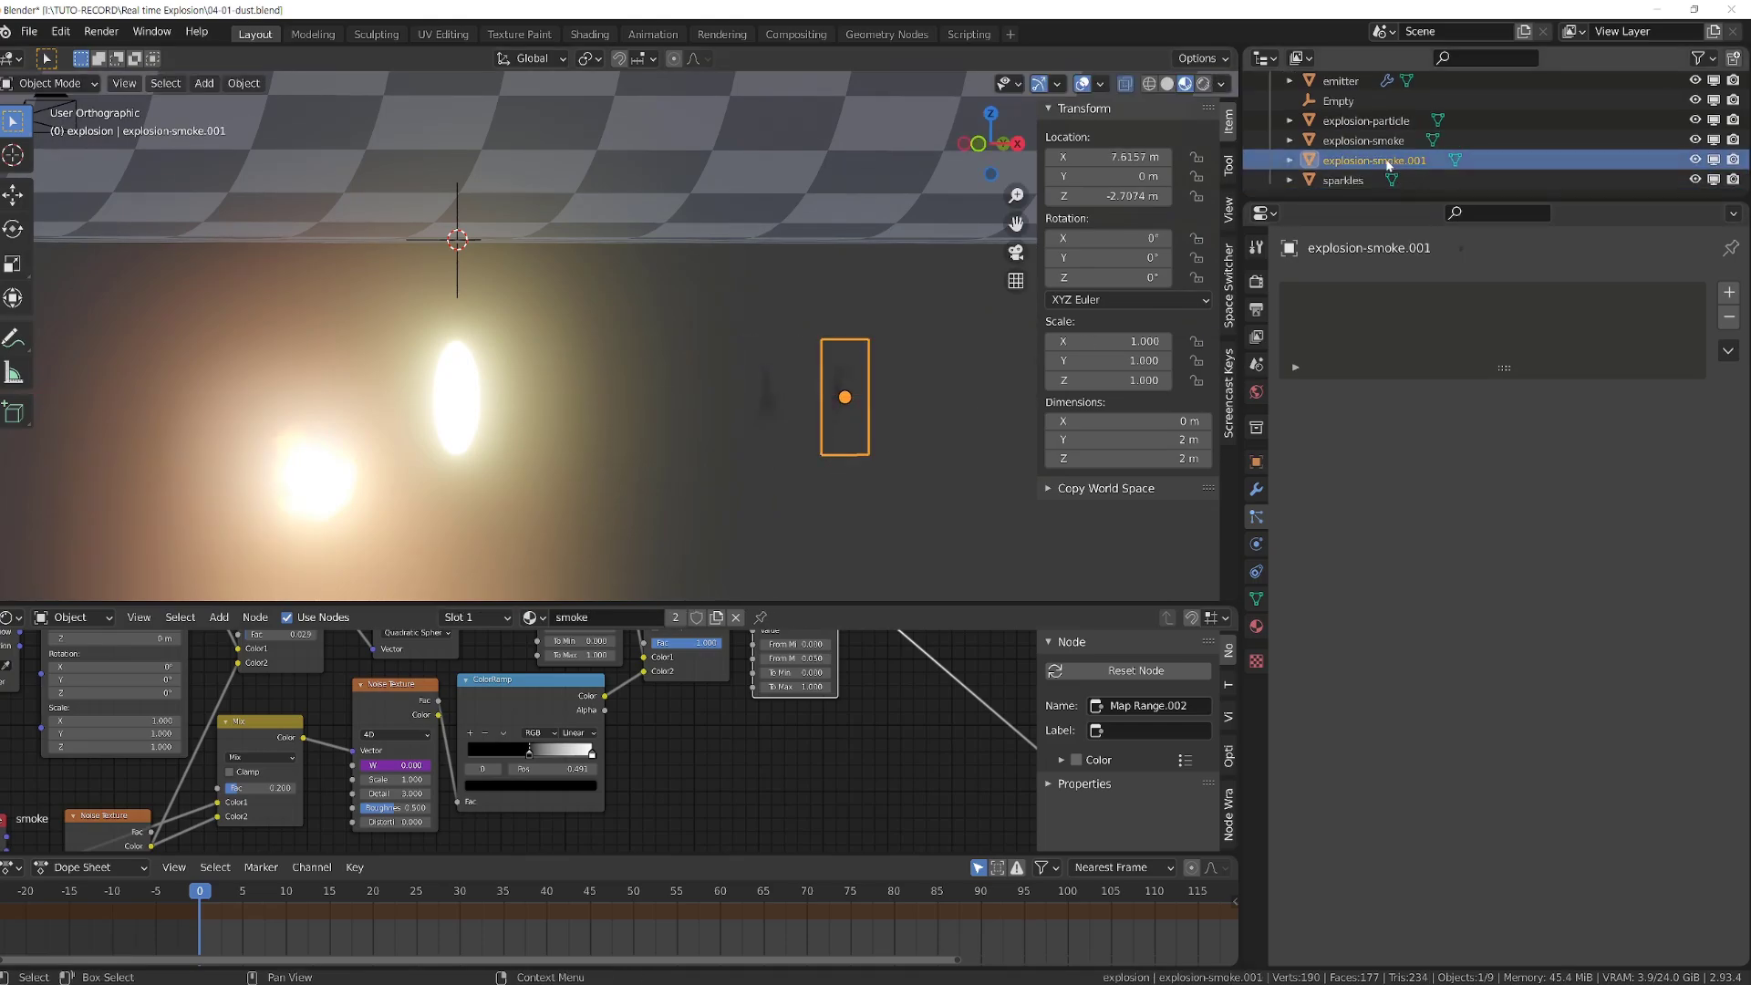
pyautogui.moveTo(1387, 160); pyautogui.dragTo(1535, 170)
pyautogui.write('dust')
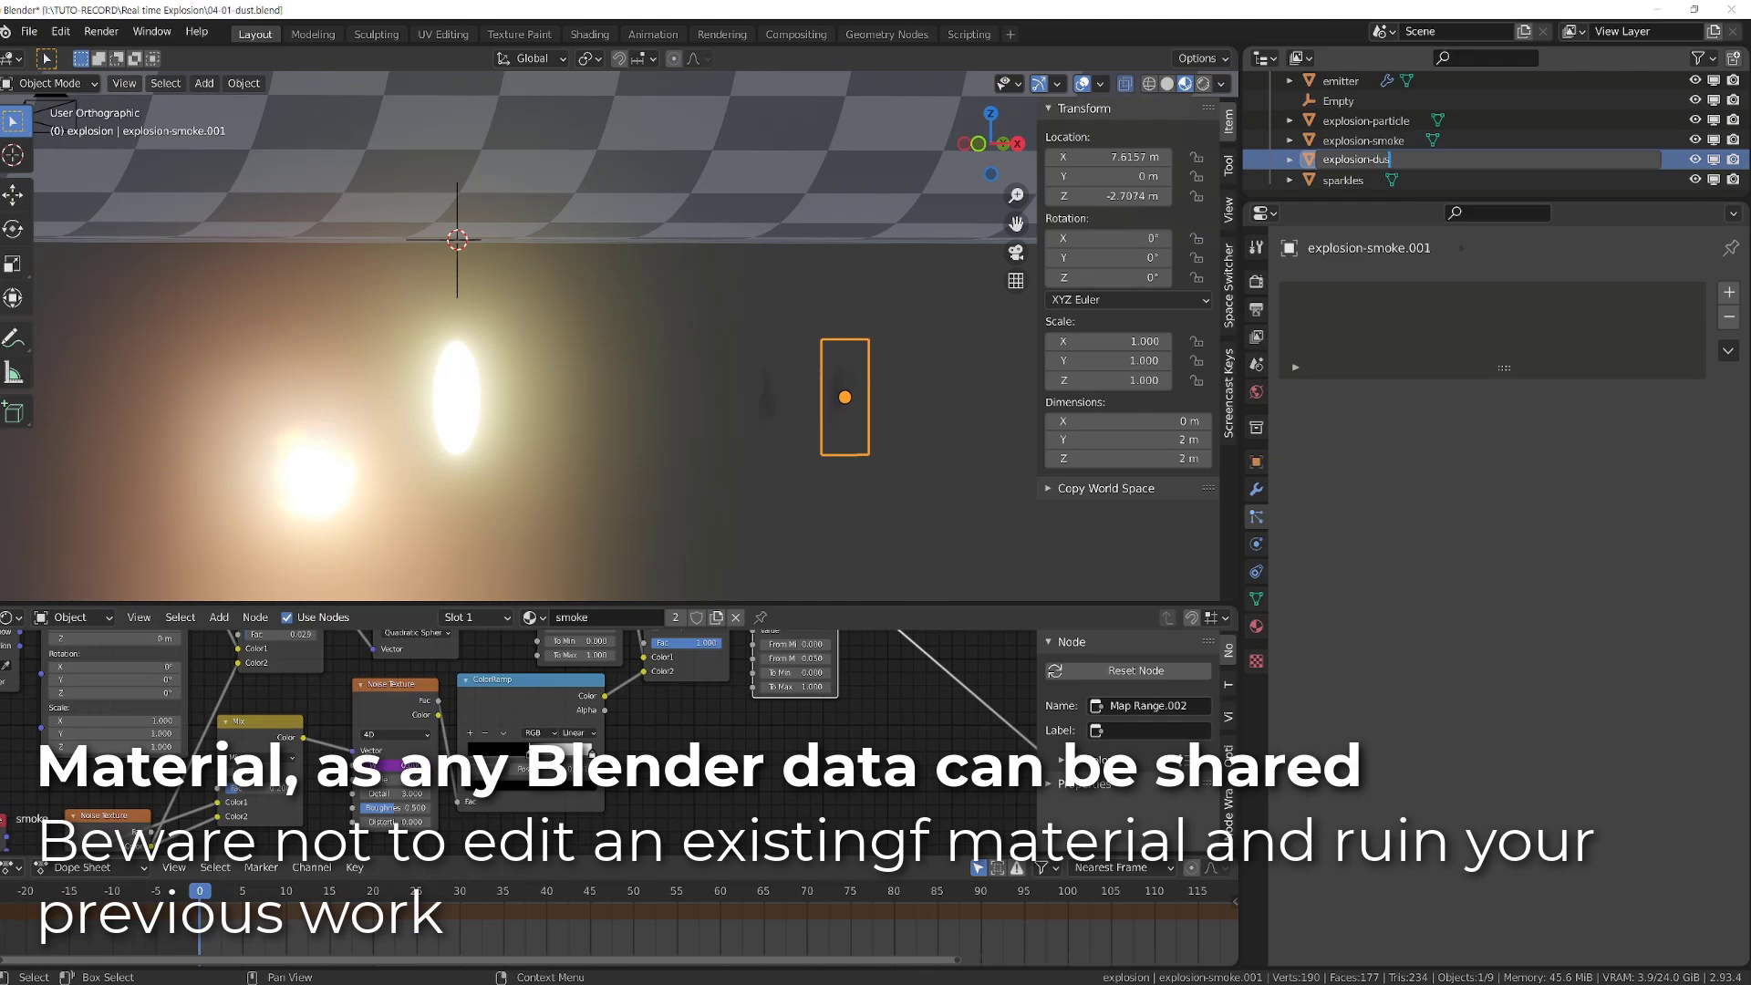
pyautogui.press('Return')
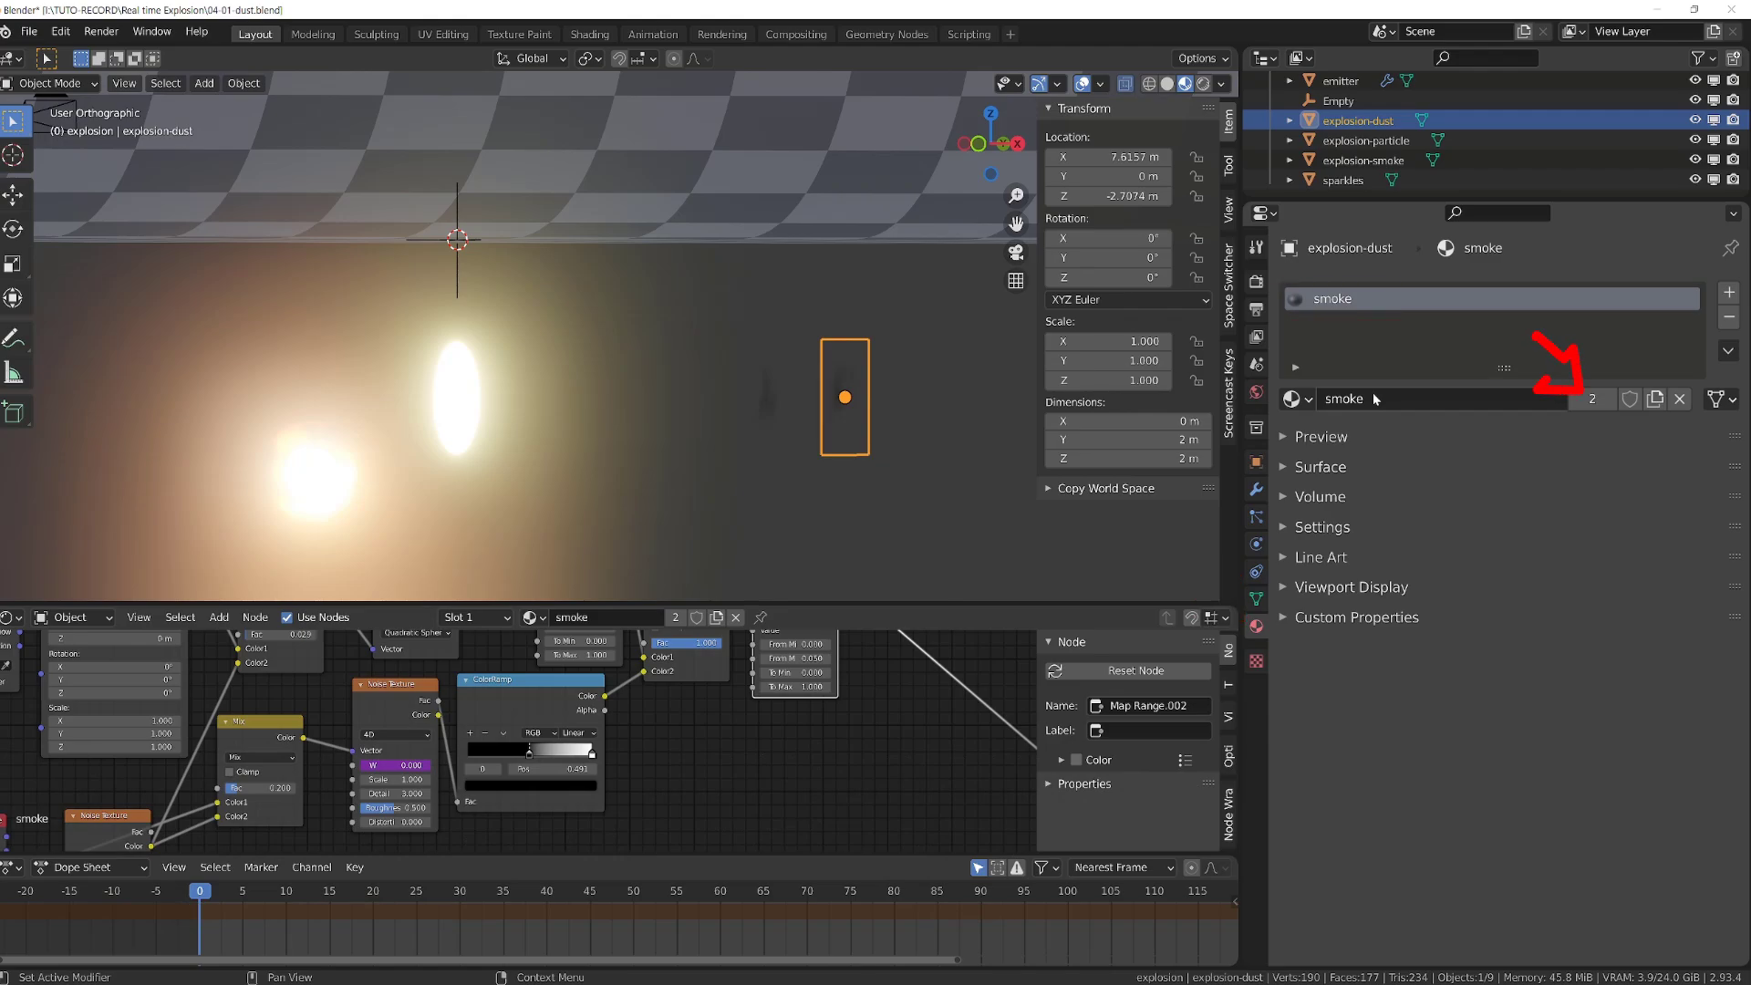
# Make the smoke material on explosion-dust a single-user copy and rename it dust
pyautogui.click(1594, 400)
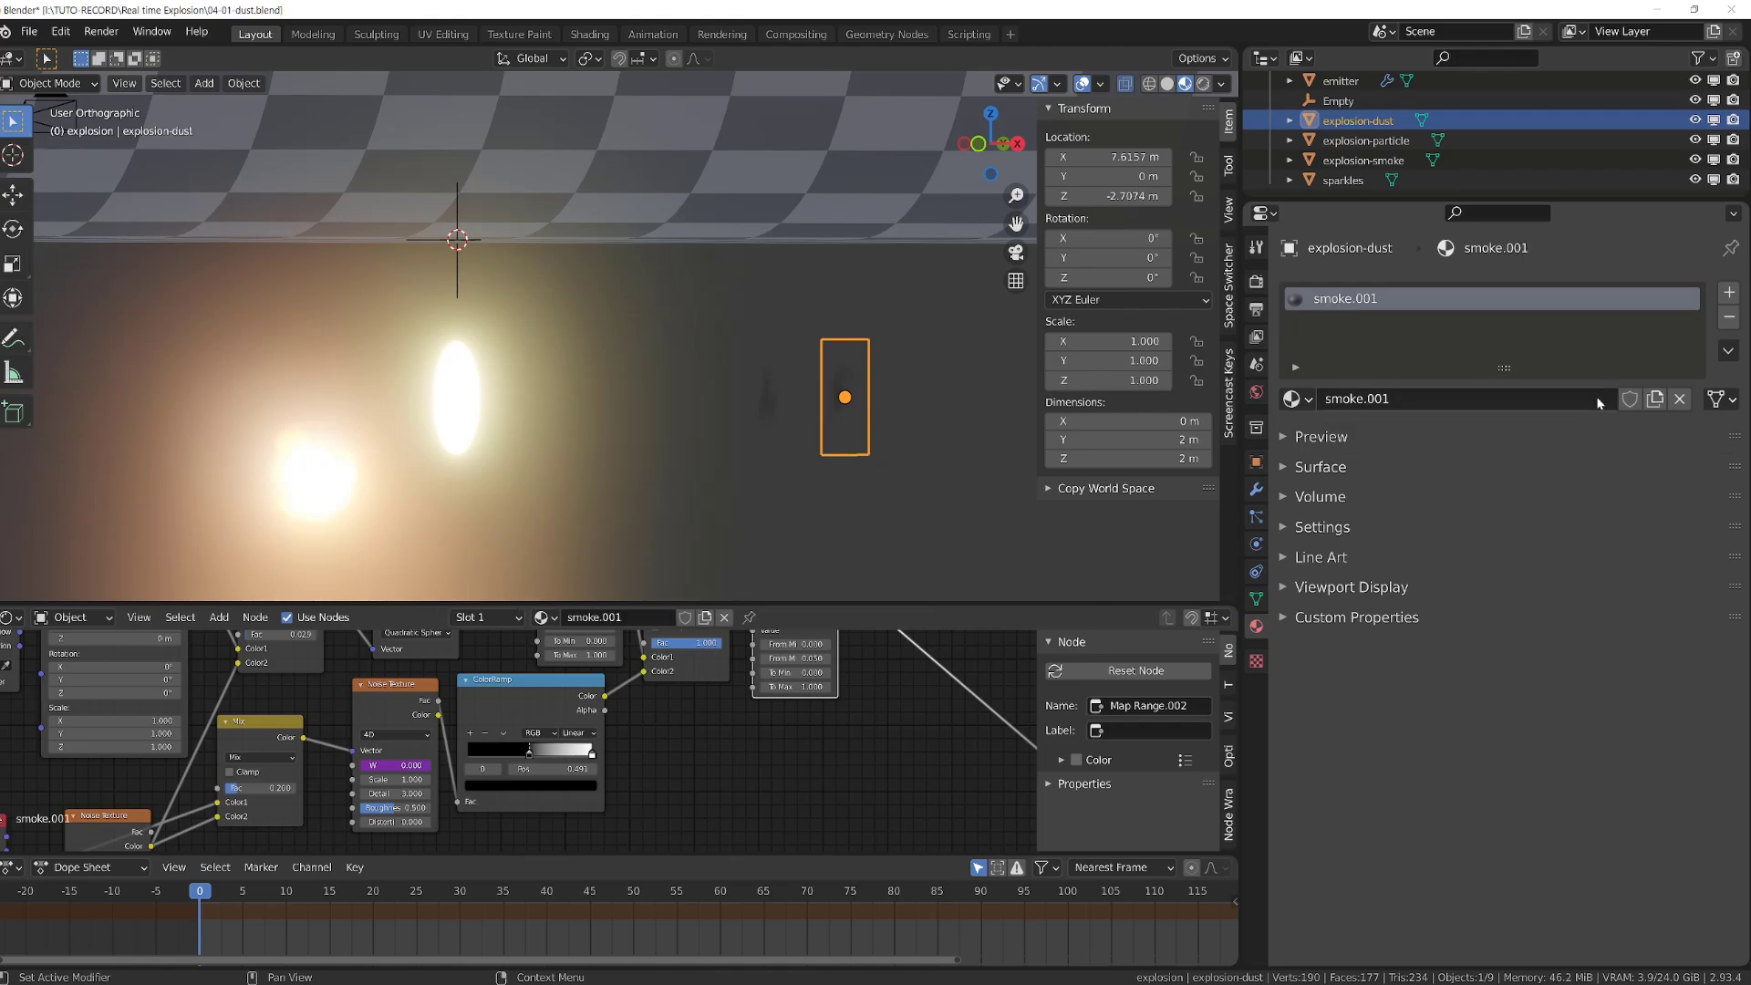
pyautogui.click(1597, 401)
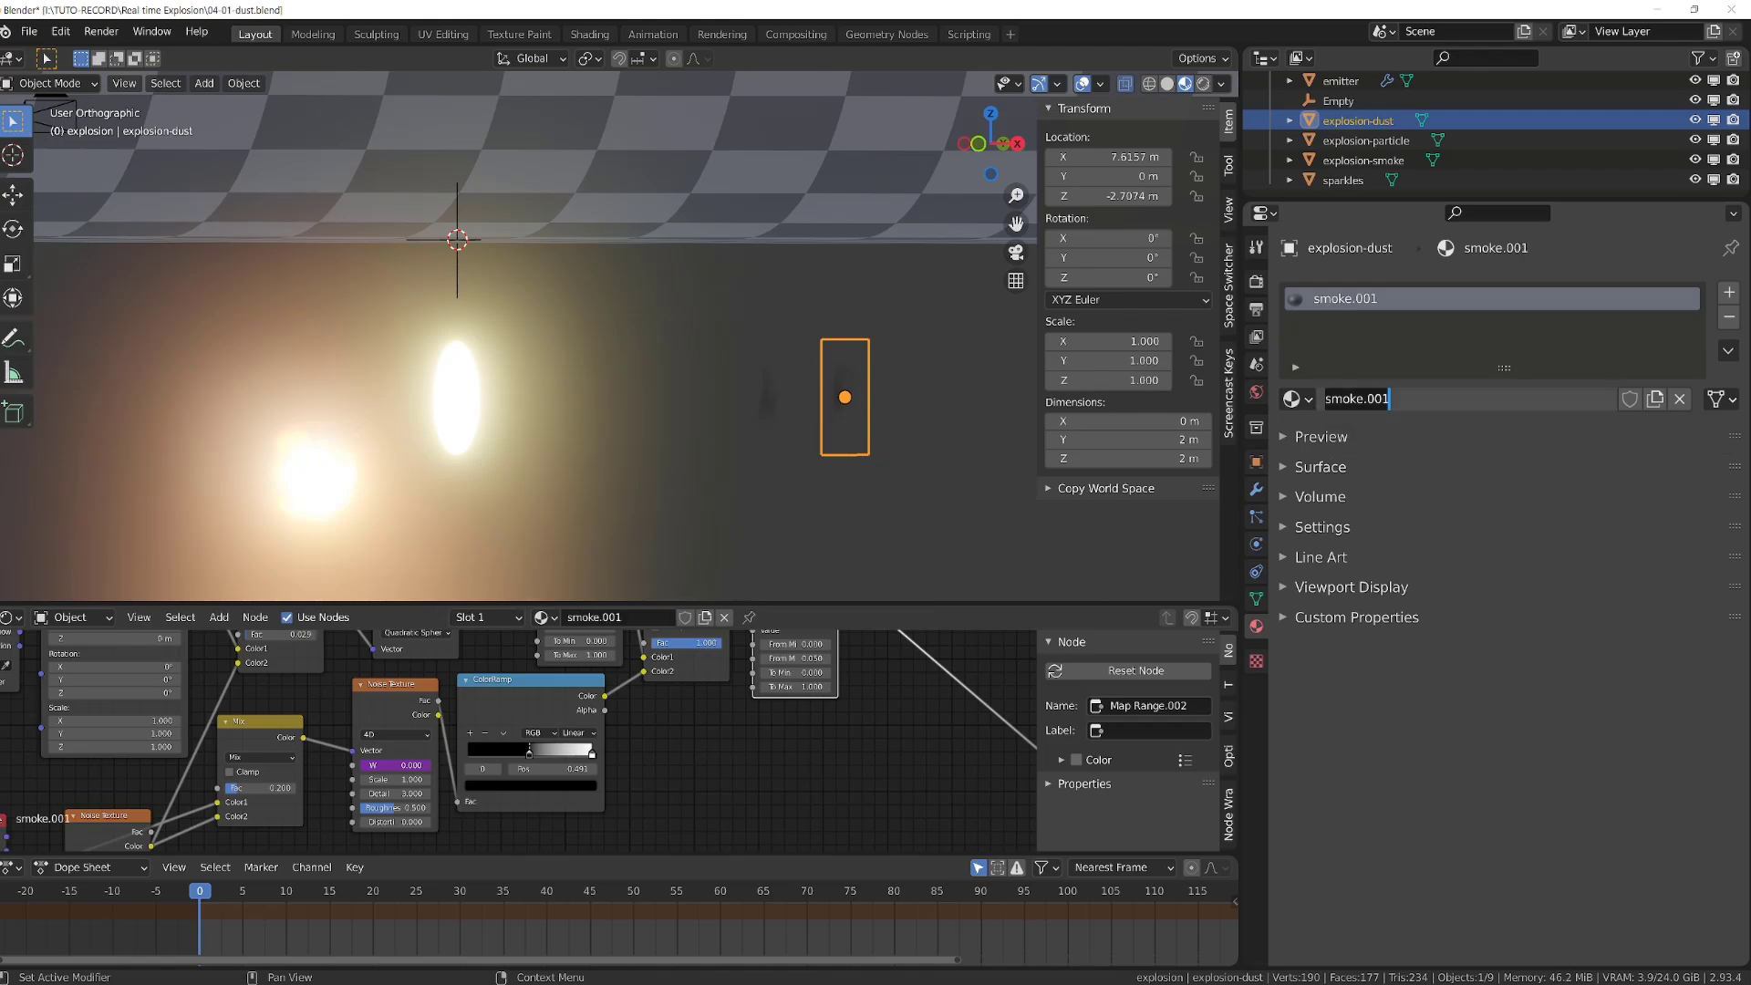
pyautogui.write('dust')
pyautogui.press('Return')
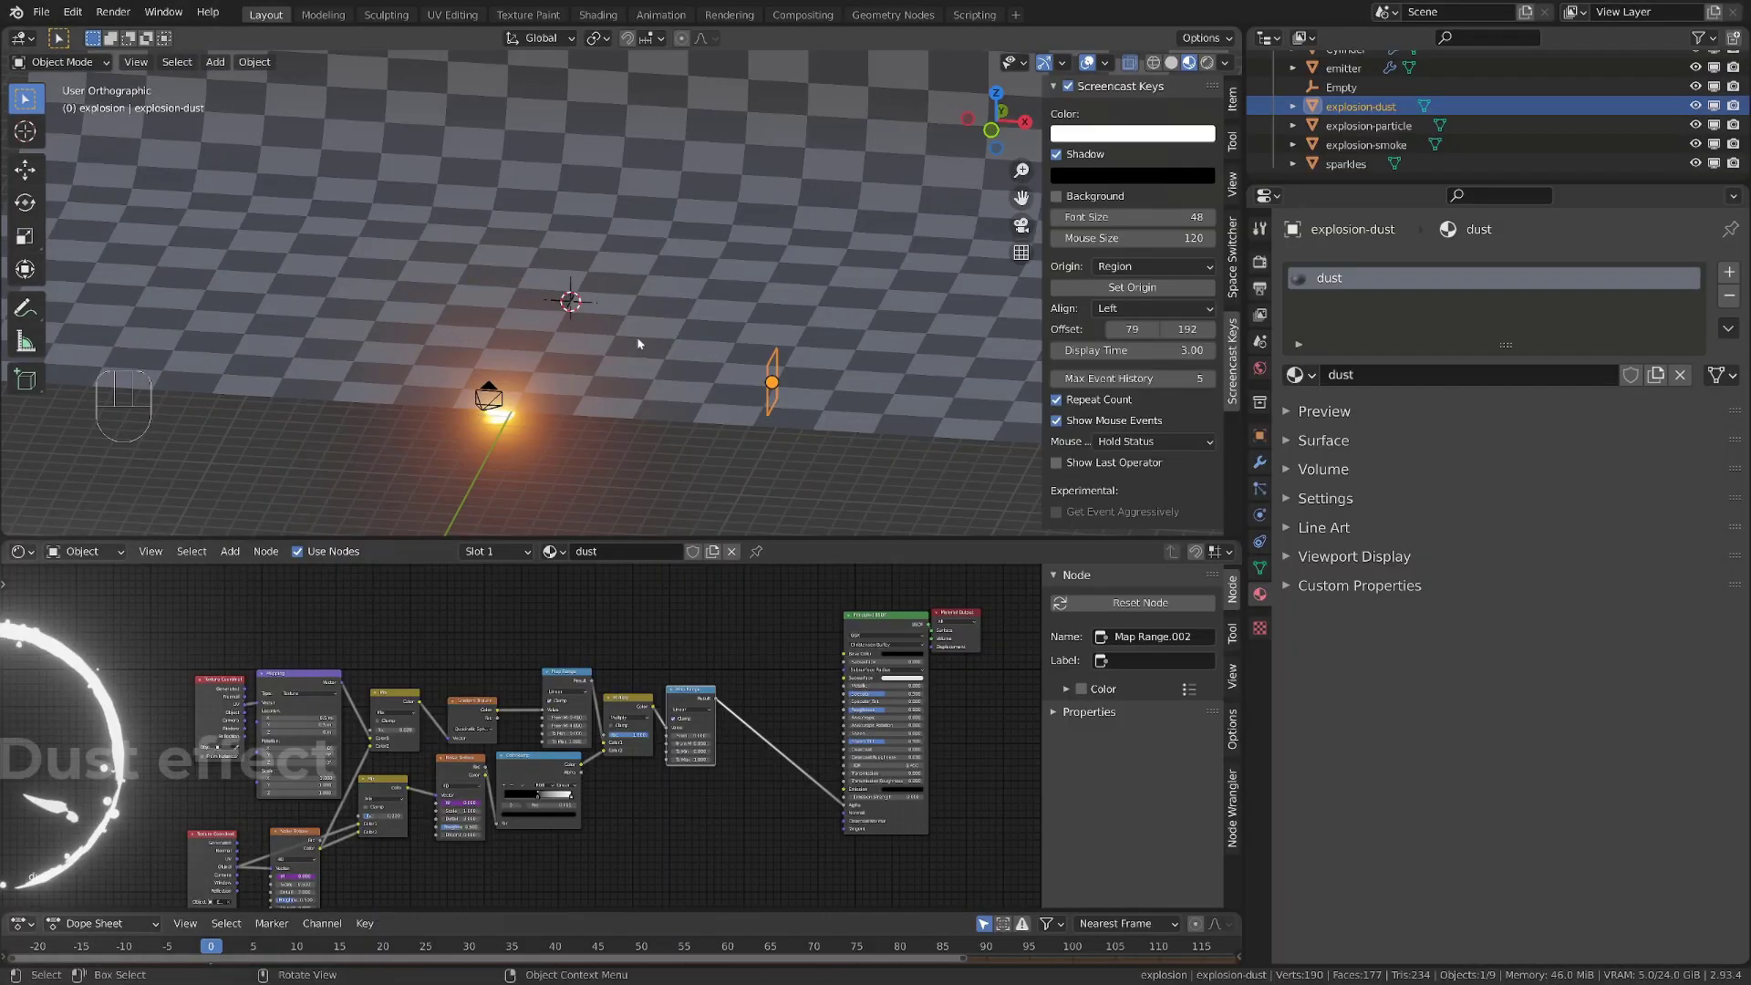
# Rename the cylinder object as dust-emitter
pyautogui.scroll(1, 1423, 105)
pyautogui.click(1346, 66)
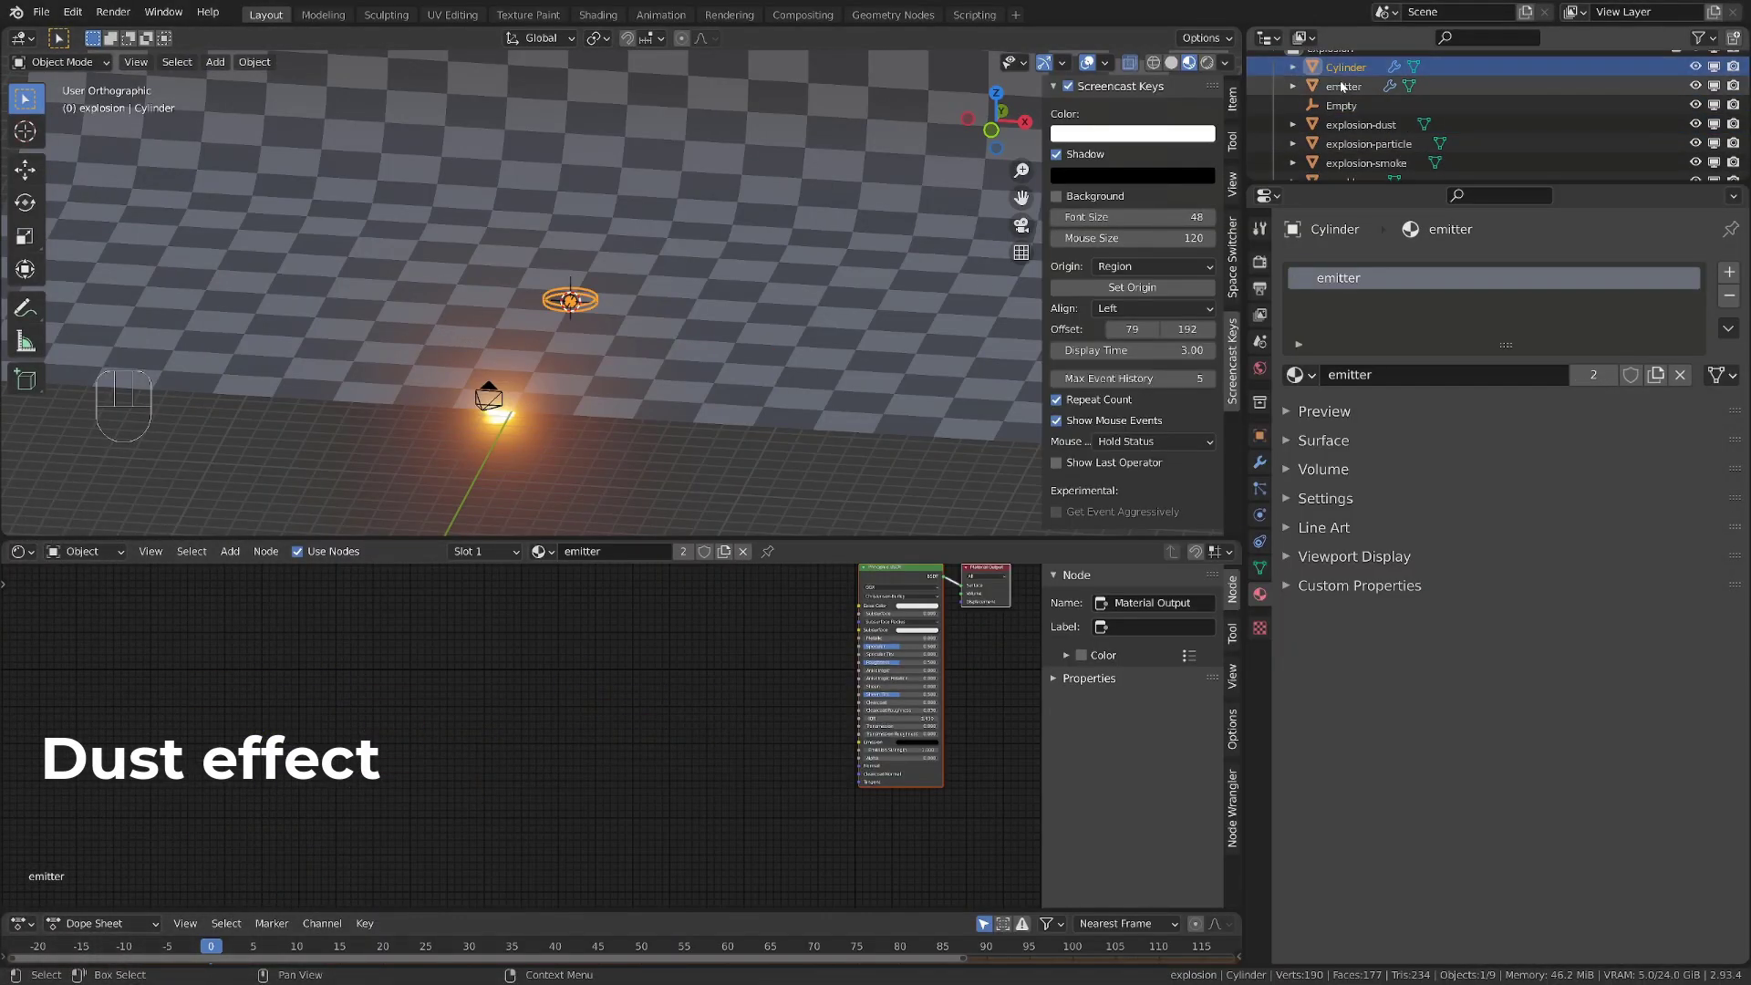
pyautogui.click(1259, 435)
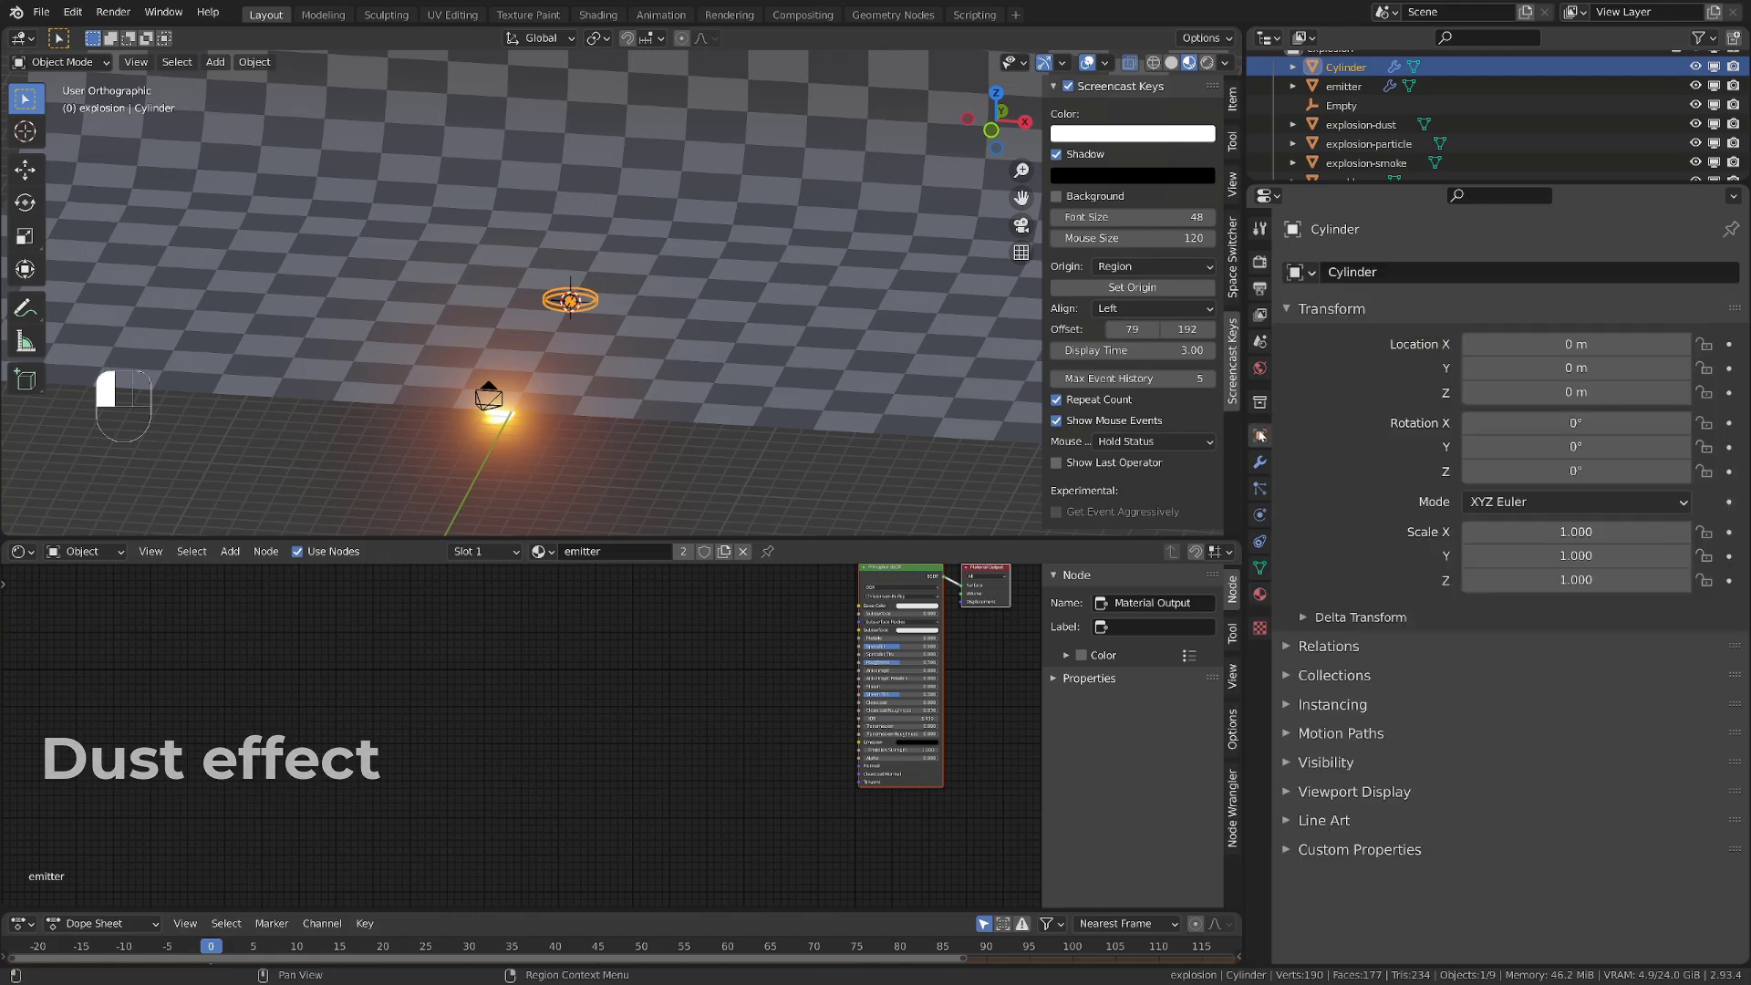
pyautogui.click(1350, 272)
pyautogui.write('dust')
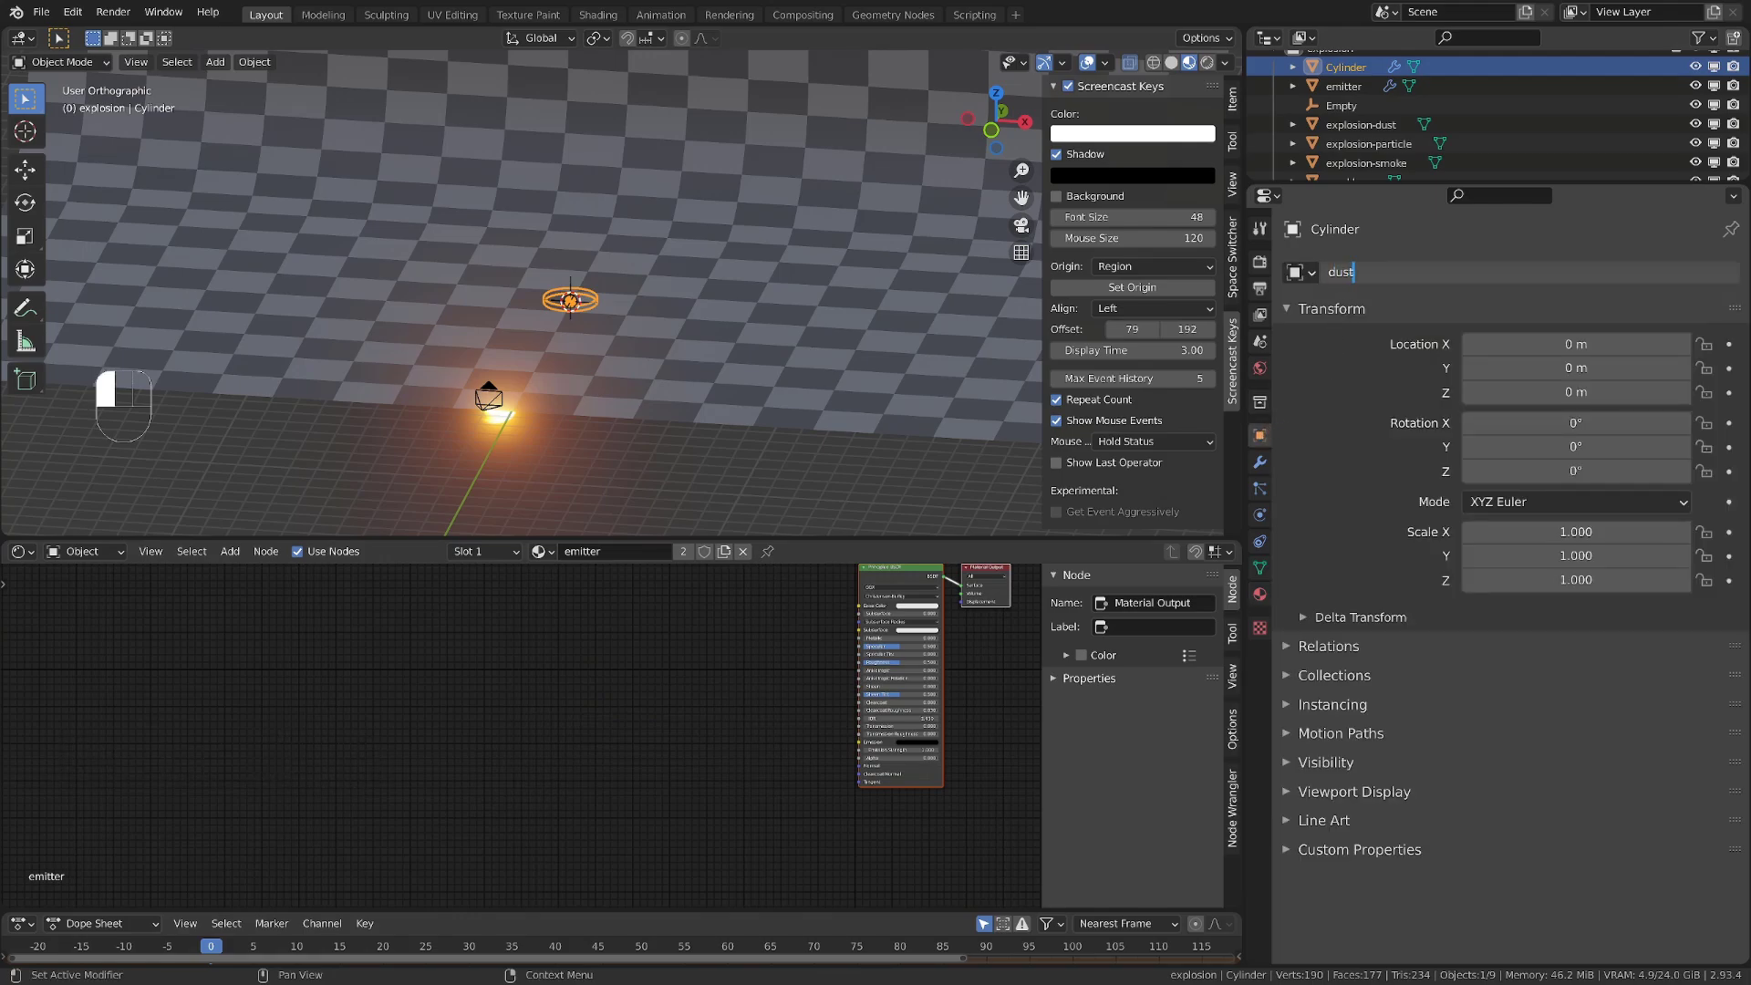
pyautogui.write('-emitter')
pyautogui.press('Return')
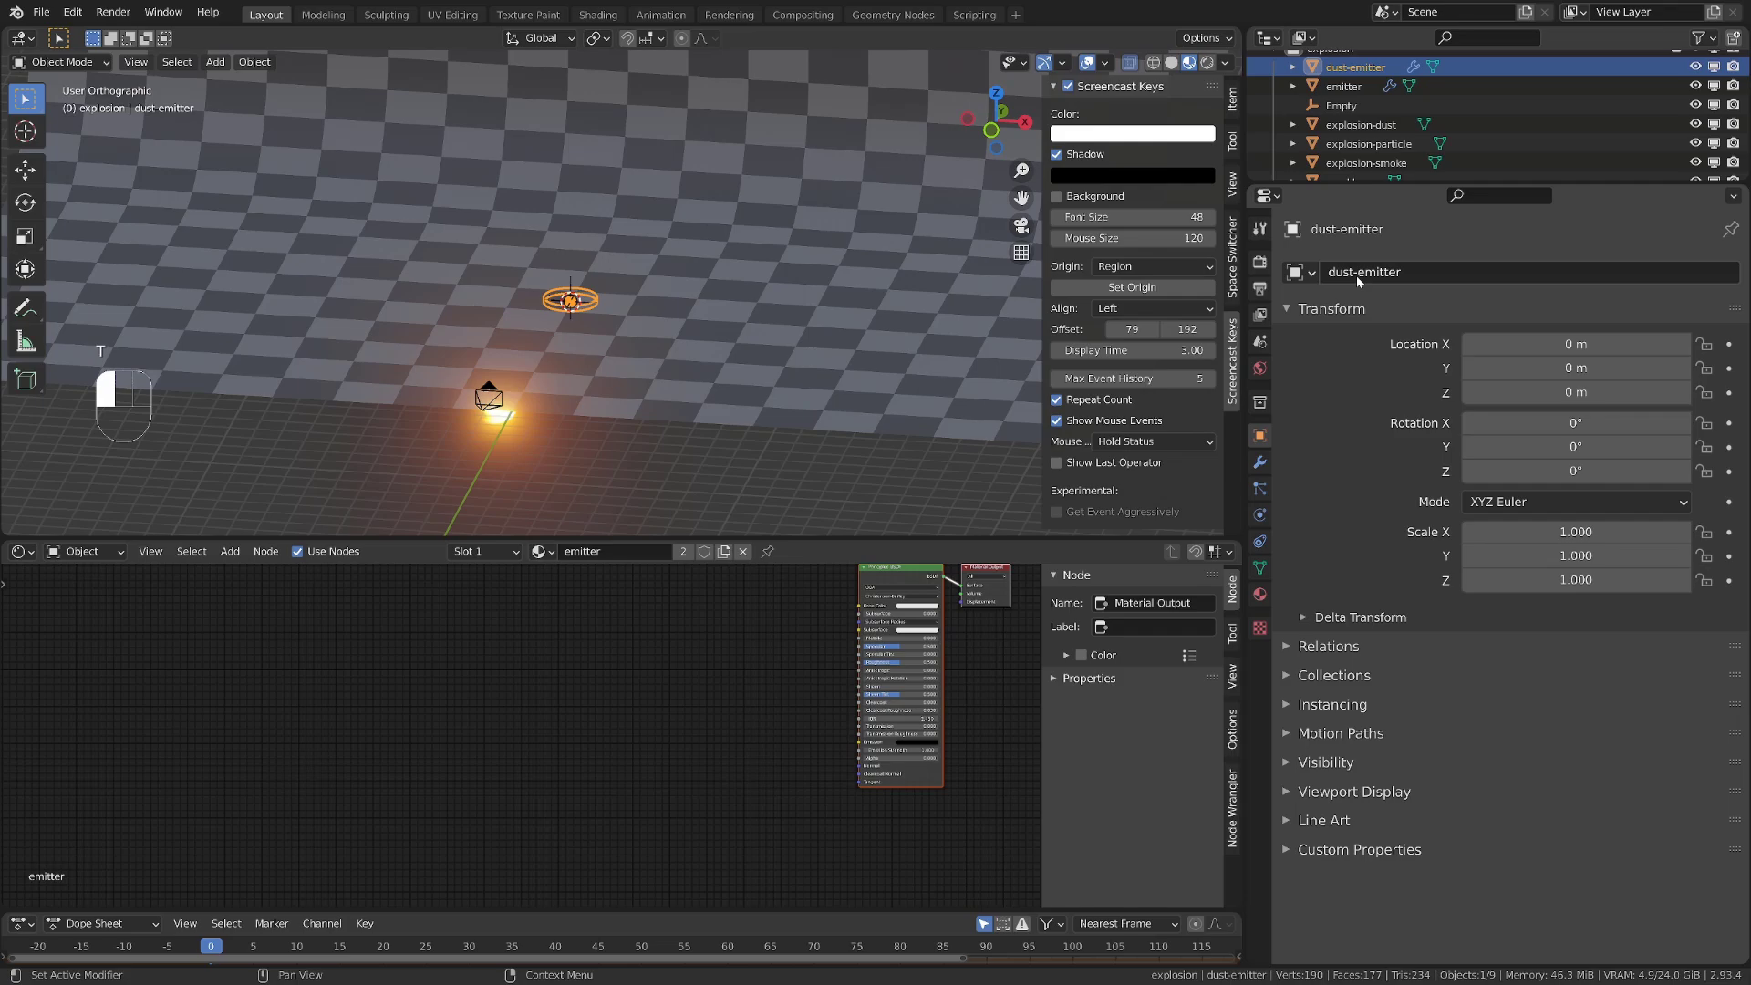
# Enlarge the timeline area and set the dust particle system's Frame Start and End both to 5
pyautogui.click(1257, 489)
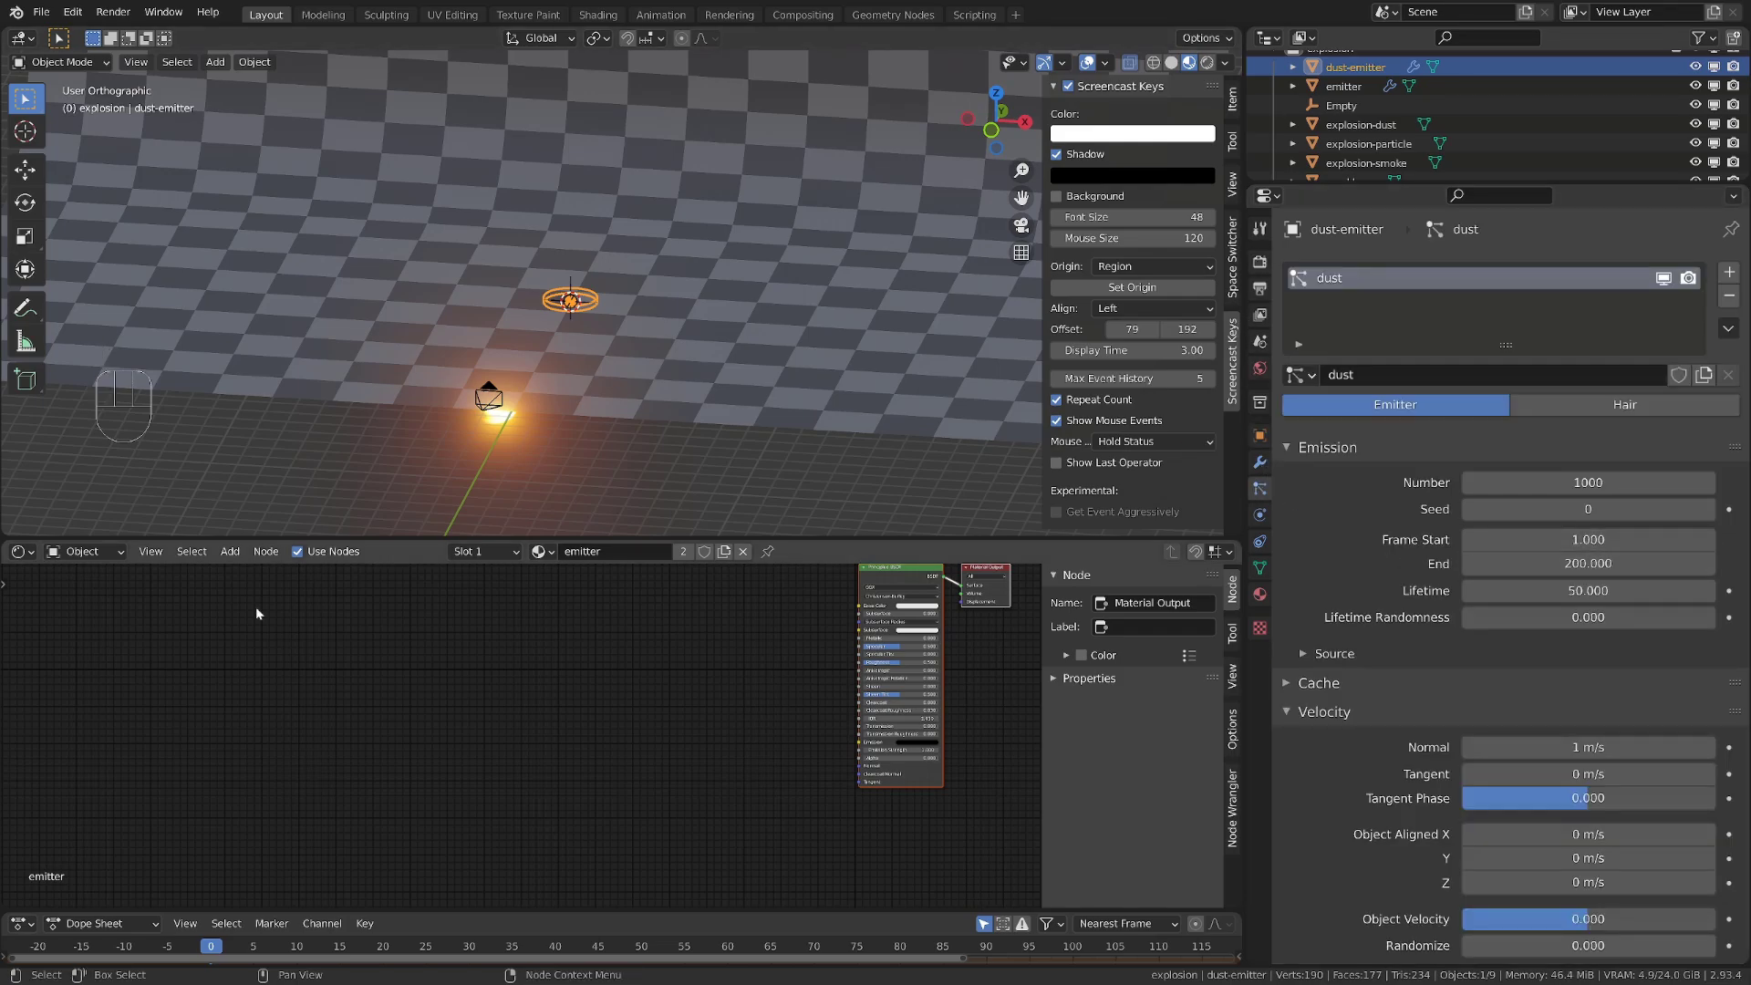
pyautogui.moveTo(74, 908); pyautogui.dragTo(74, 758)
pyautogui.click(1587, 539)
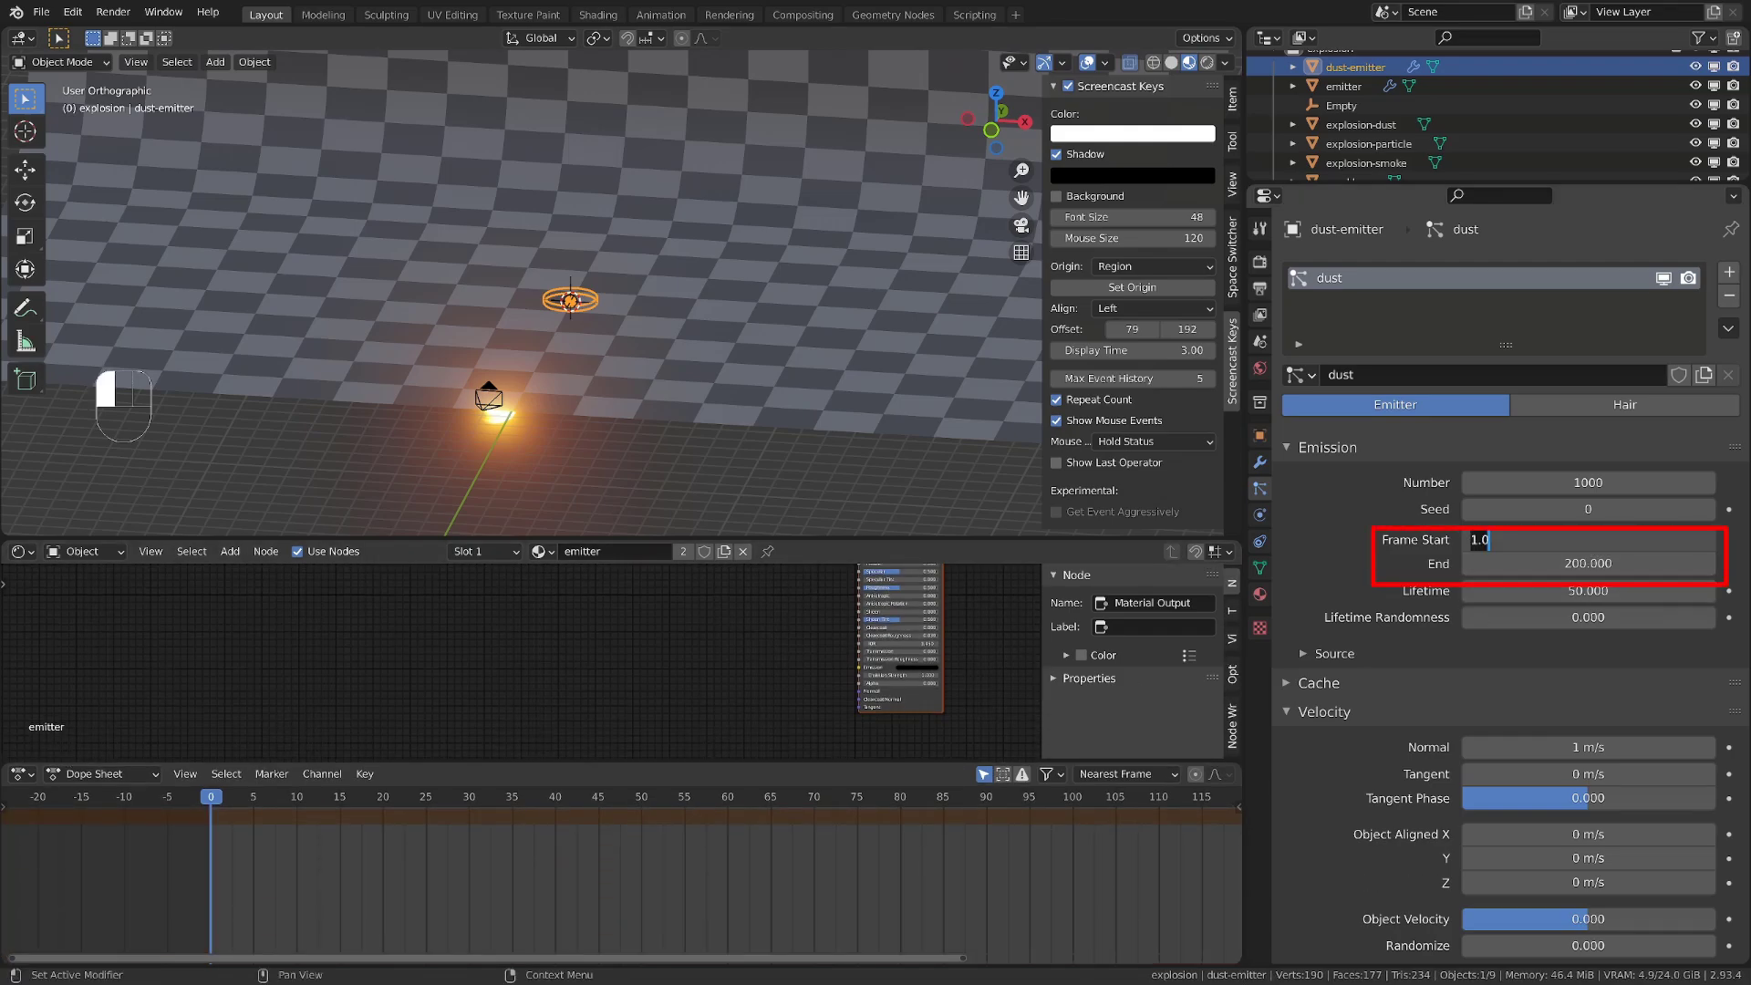
pyautogui.write('5')
pyautogui.press('Tab')
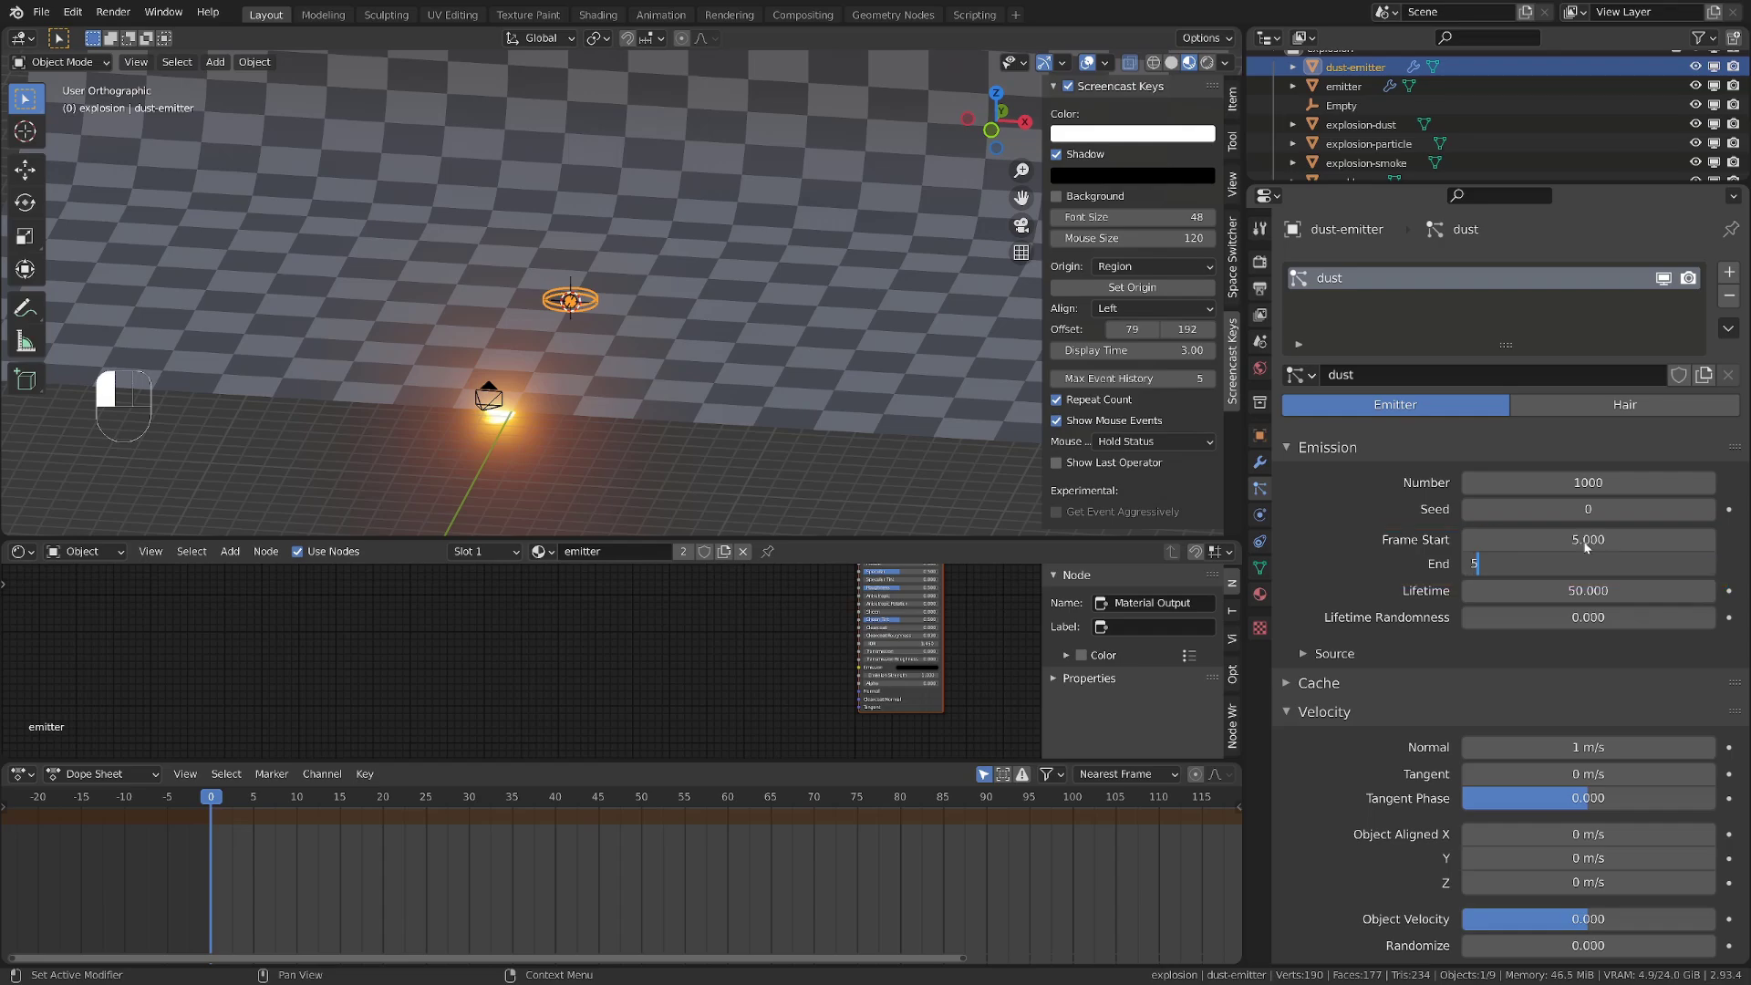
pyautogui.press('Return')
# Set the dust particle system's emission Number to 100
pyautogui.click(1588, 482)
pyautogui.write('100')
pyautogui.press('Return')
pyautogui.press('KP_1')
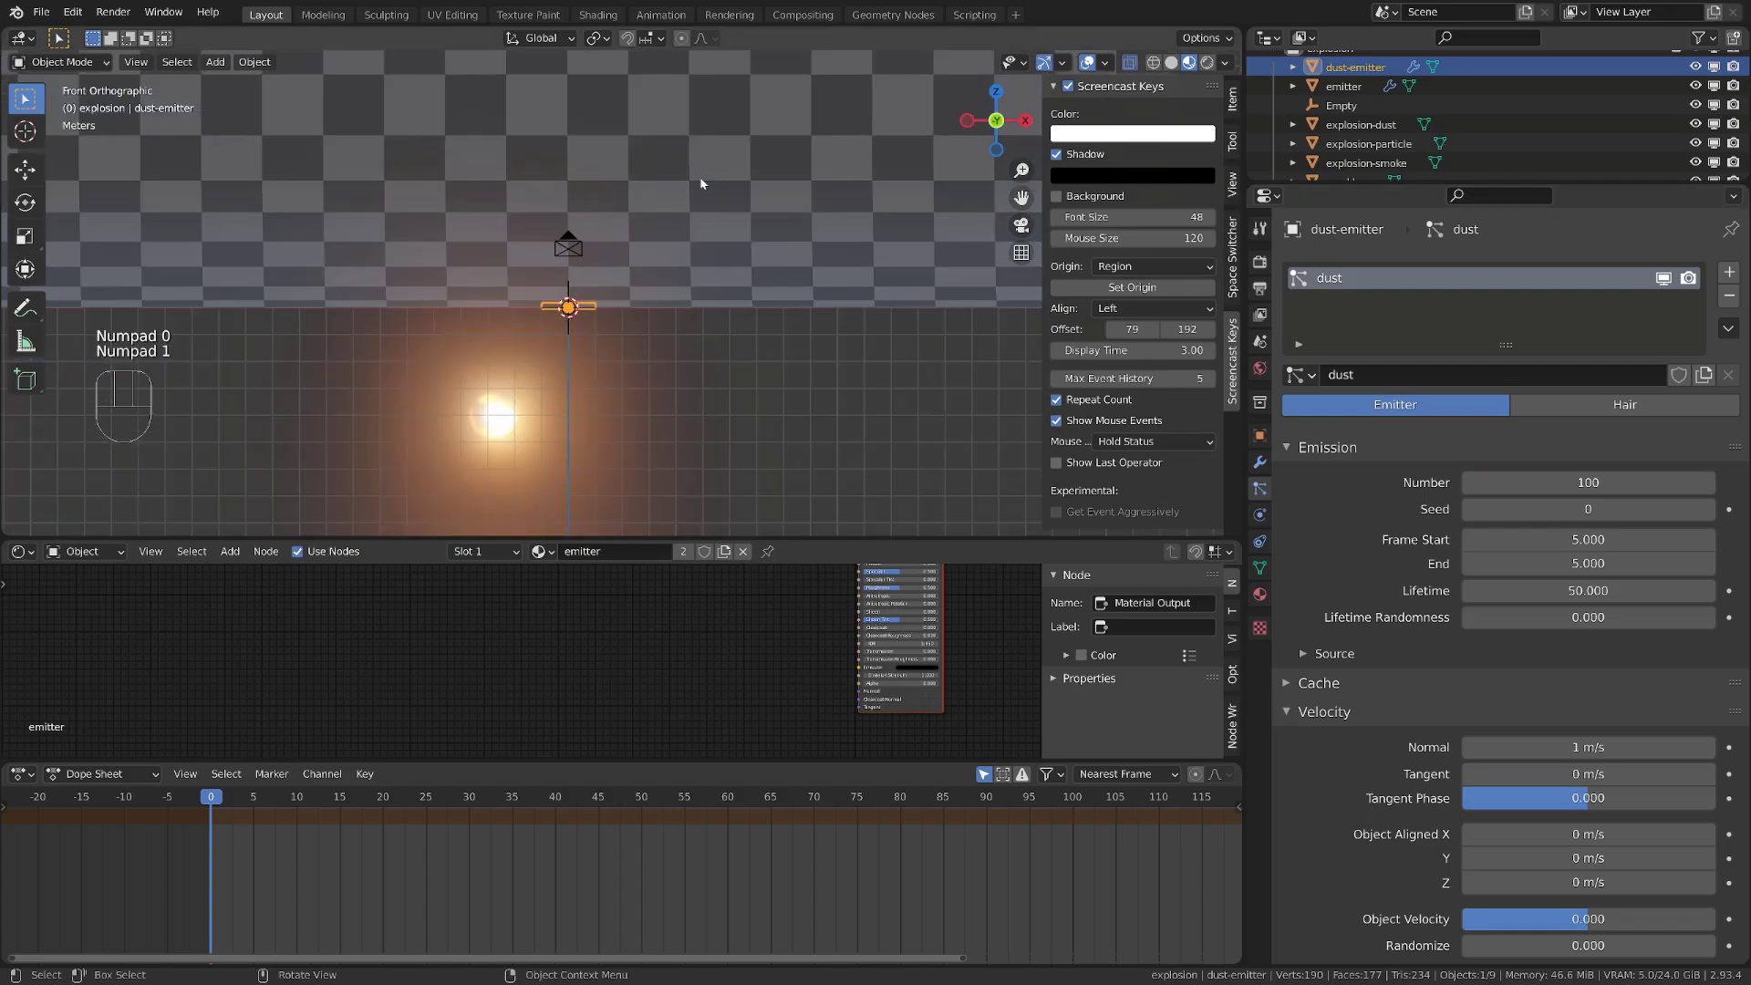
# Set the dust particle system's Gravity field weight to 0, preview the animation through the camera and return to frame 0
pyautogui.scroll(8, 700, 182)
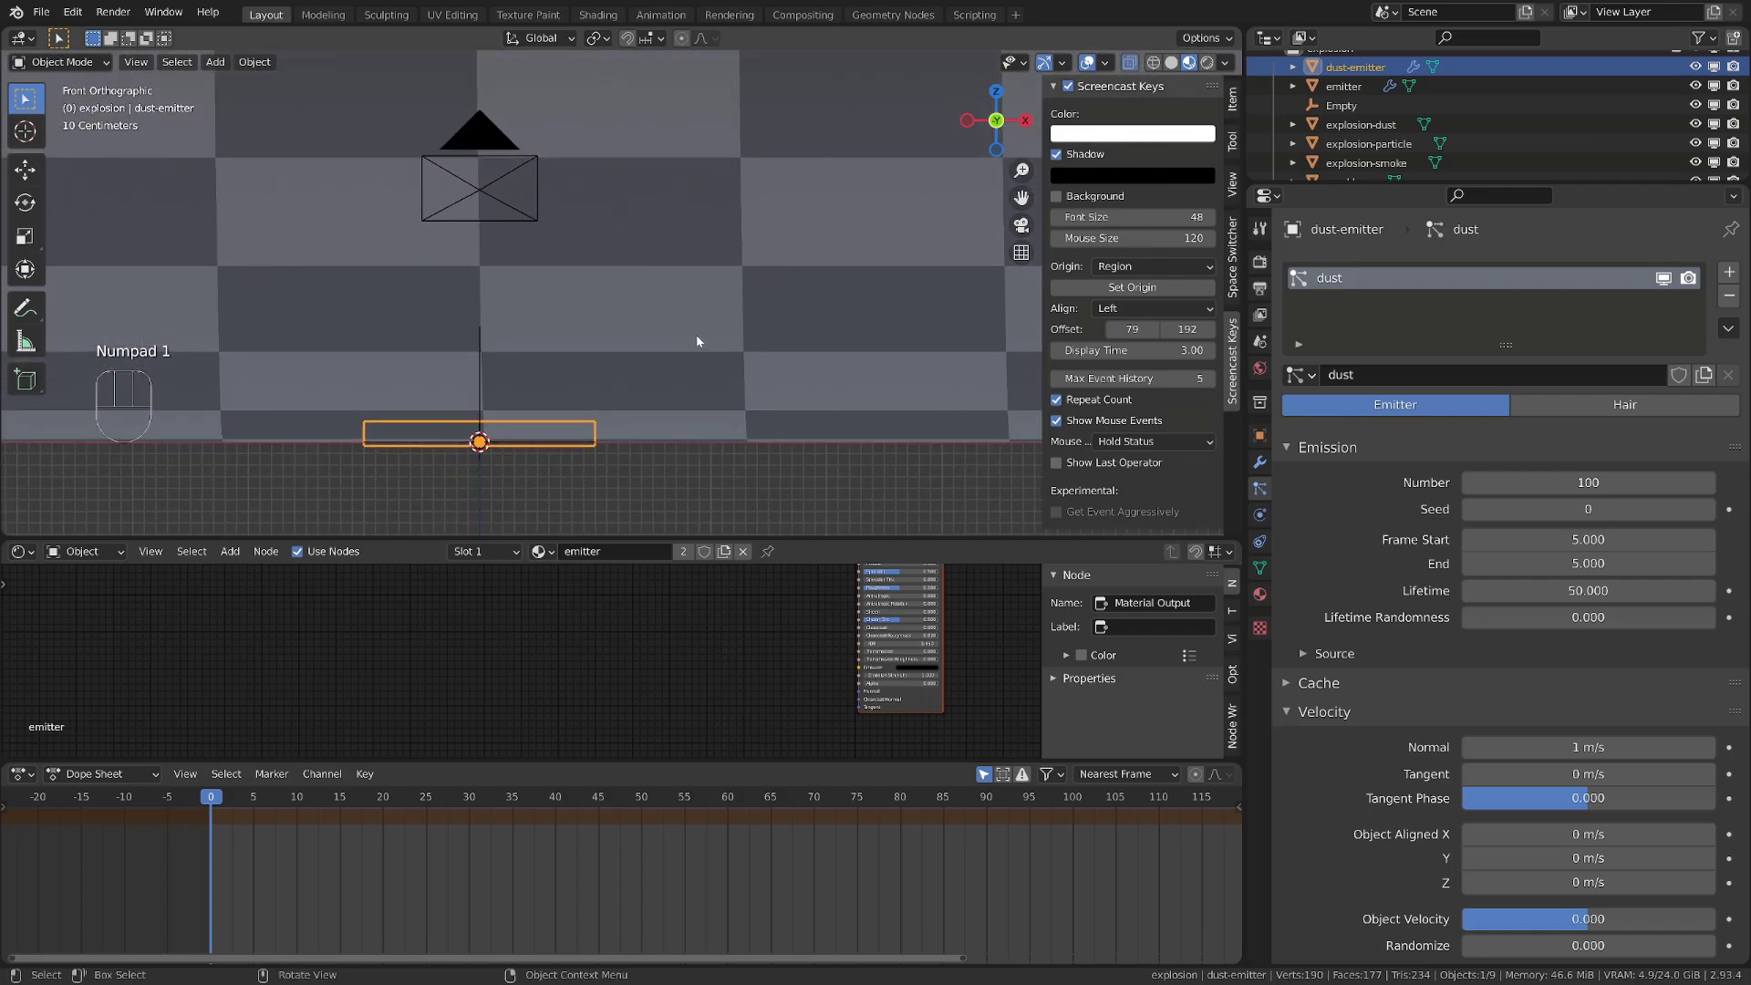
pyautogui.press('KP_0')
pyautogui.scroll(-5, 1439, 885)
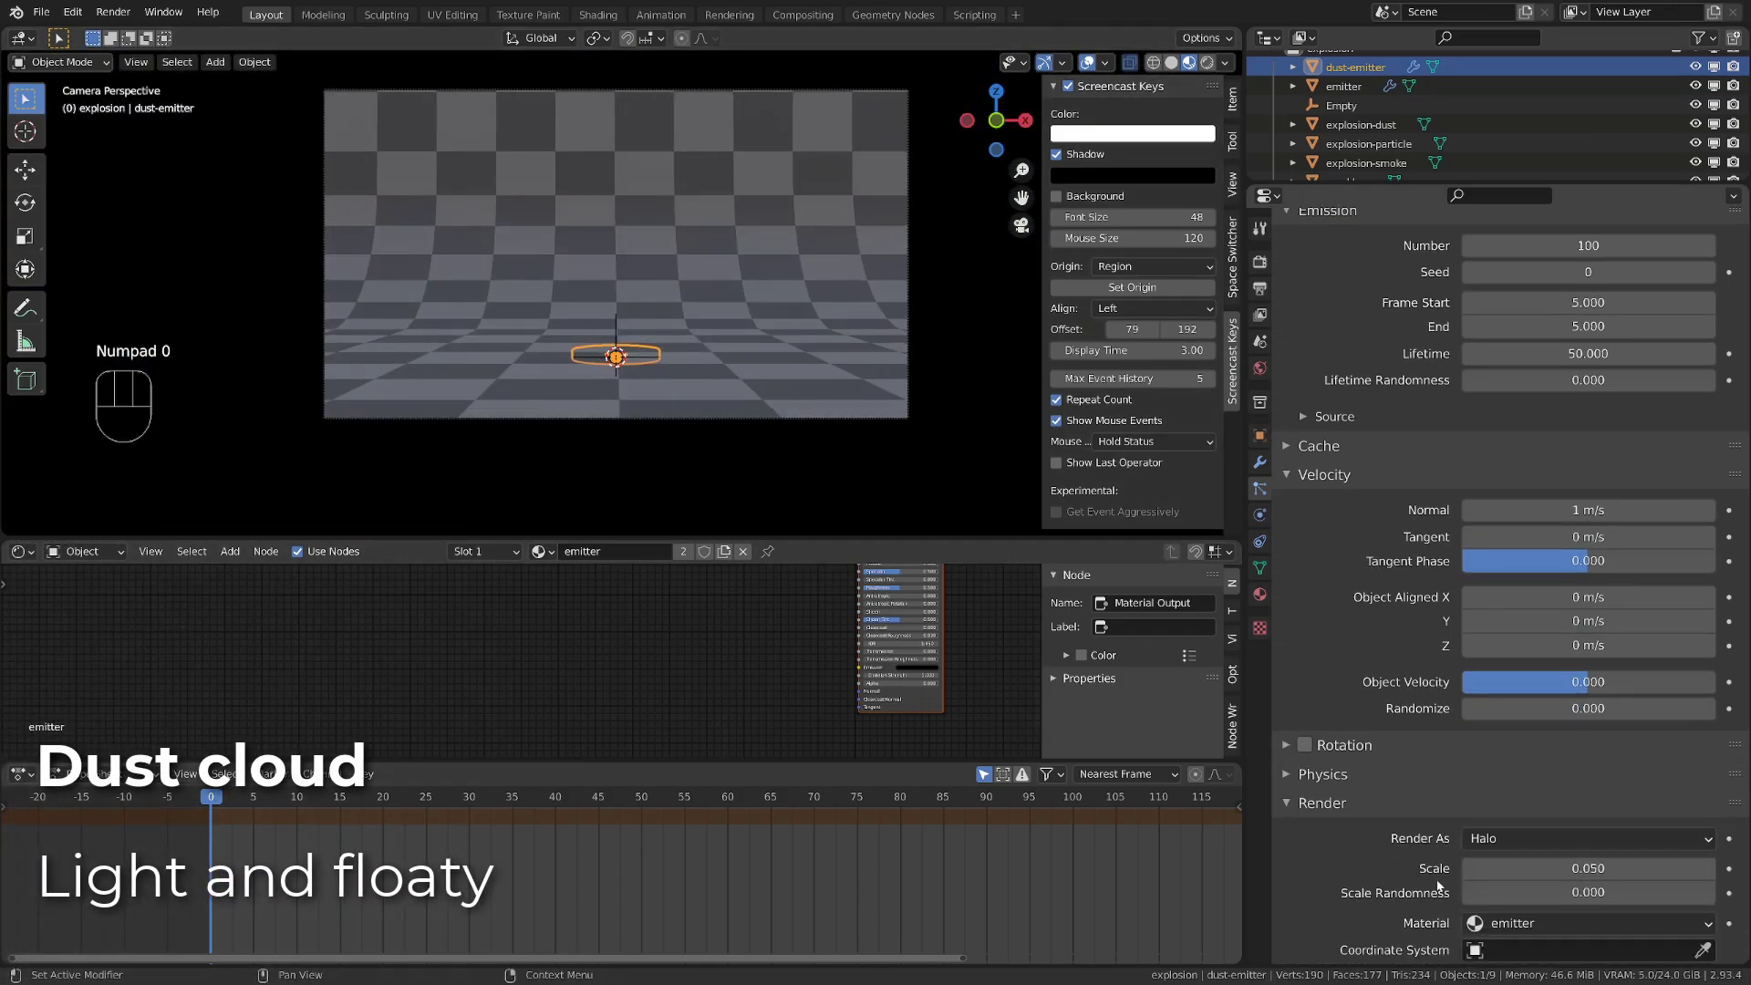
pyautogui.scroll(-10, 1439, 885)
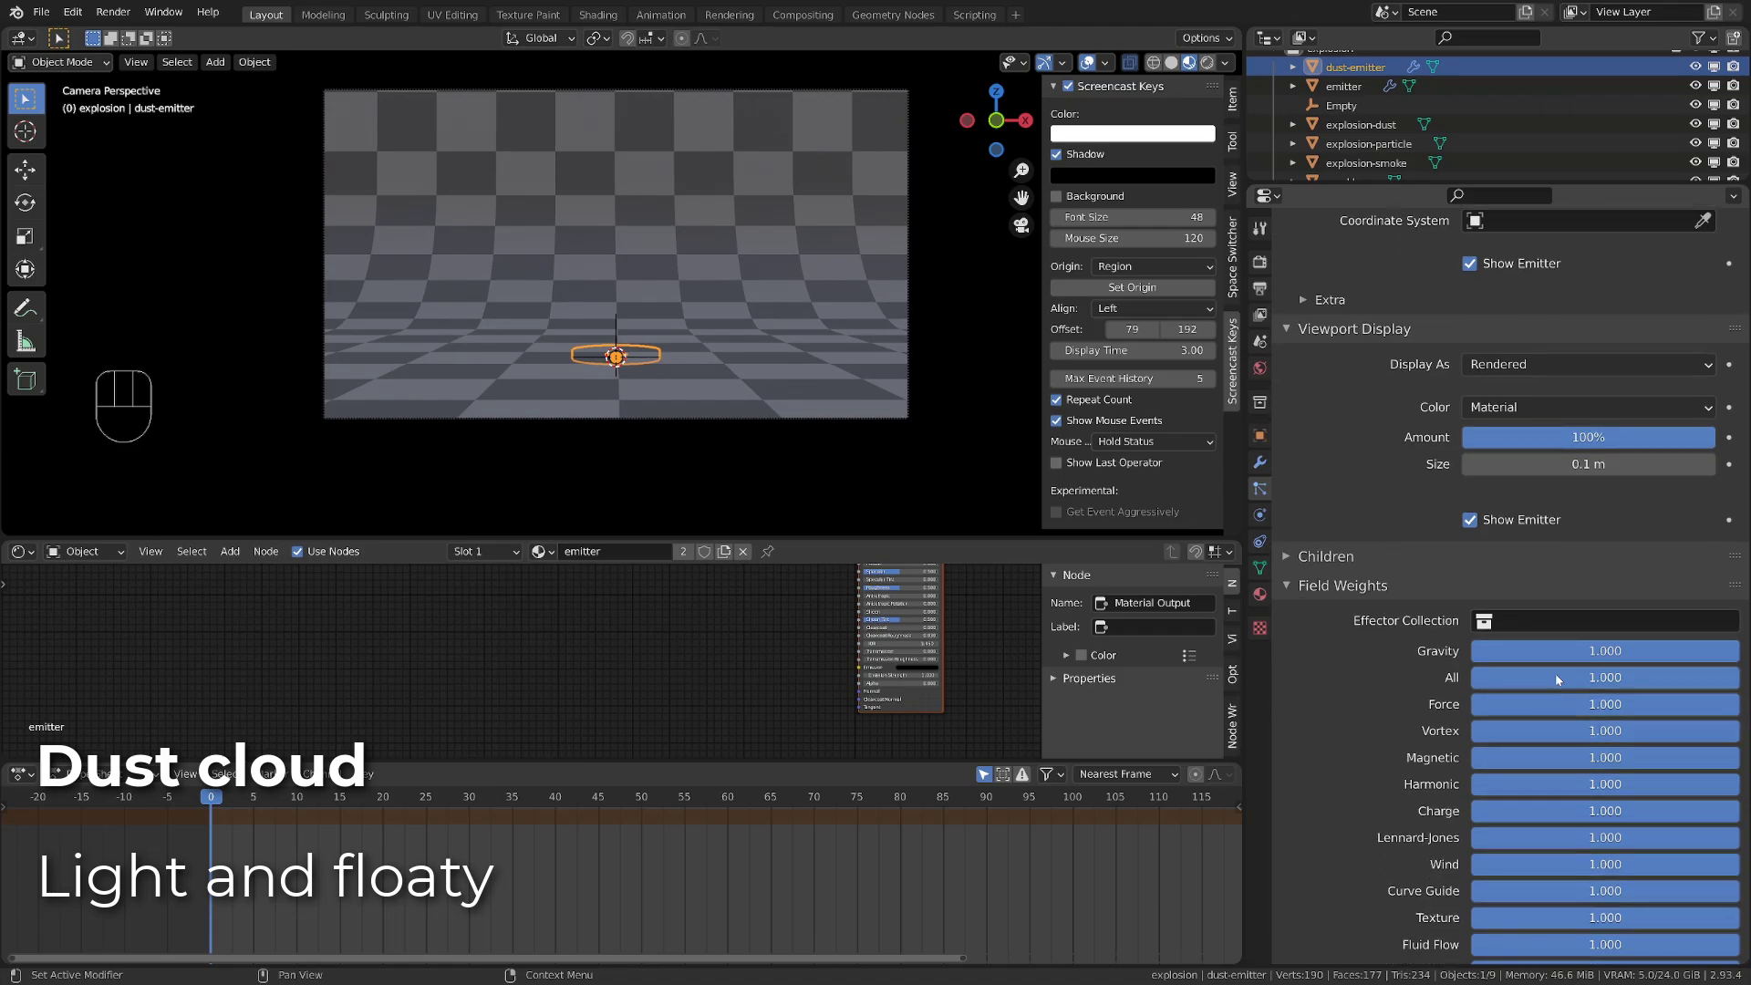
pyautogui.click(1558, 650)
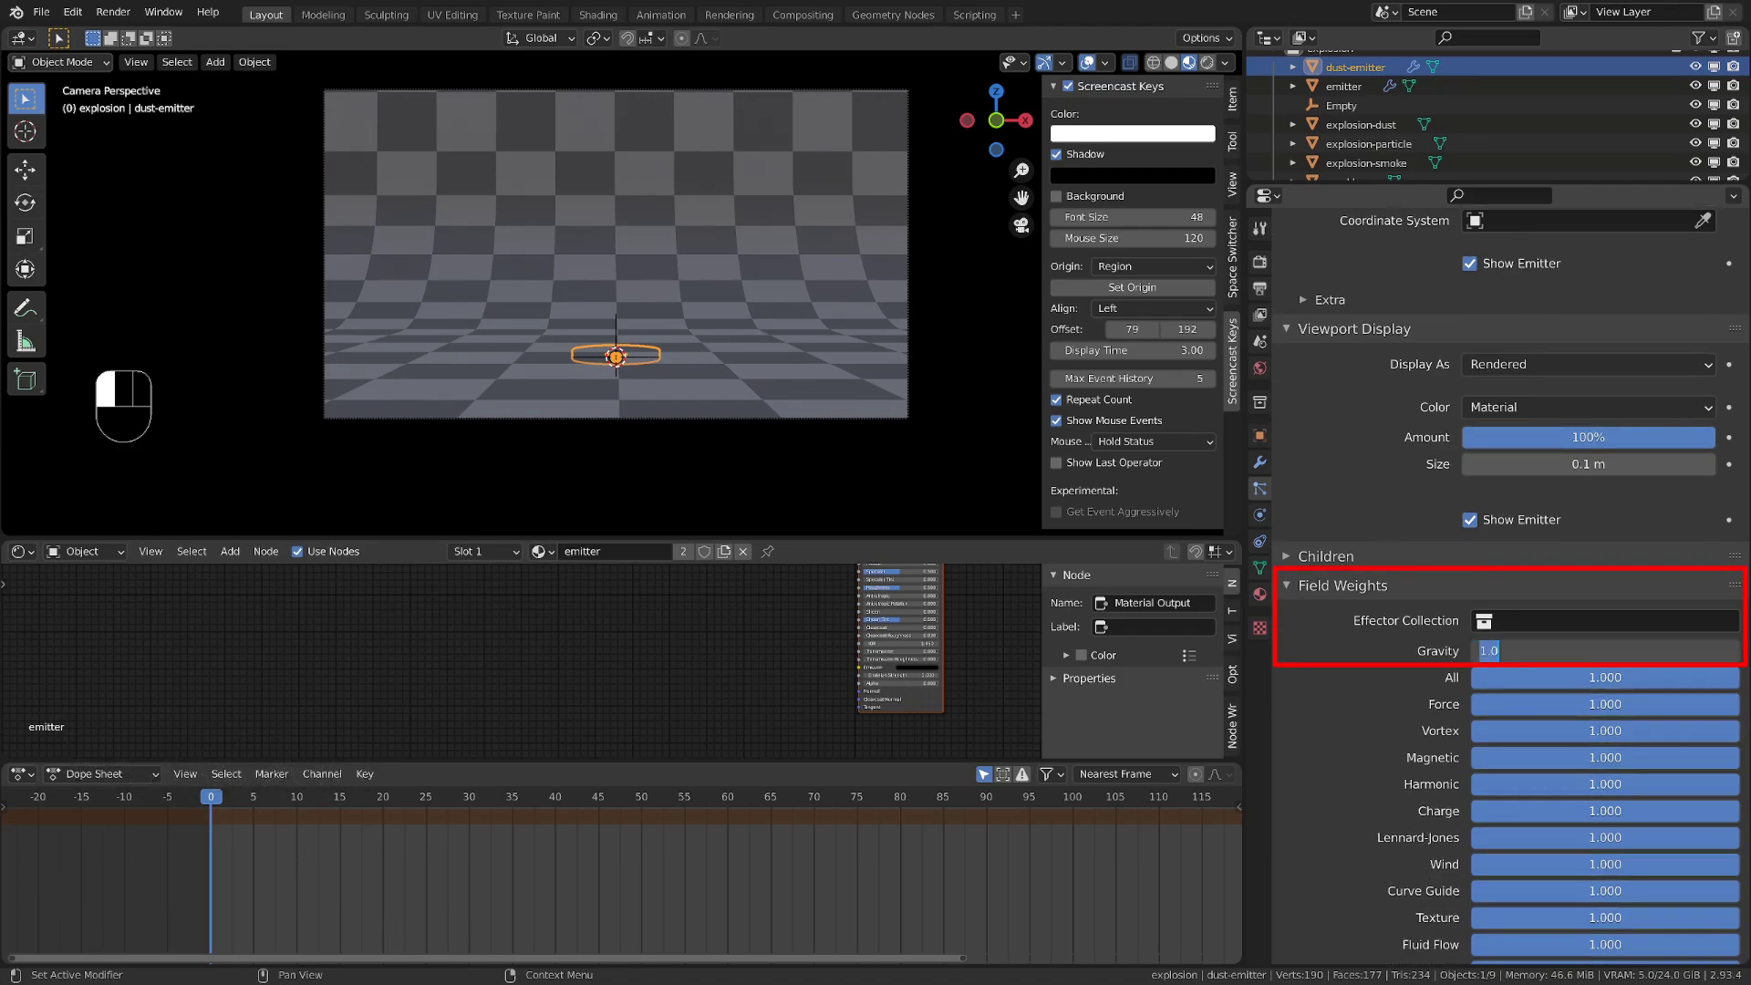
pyautogui.write('0')
pyautogui.press('Return')
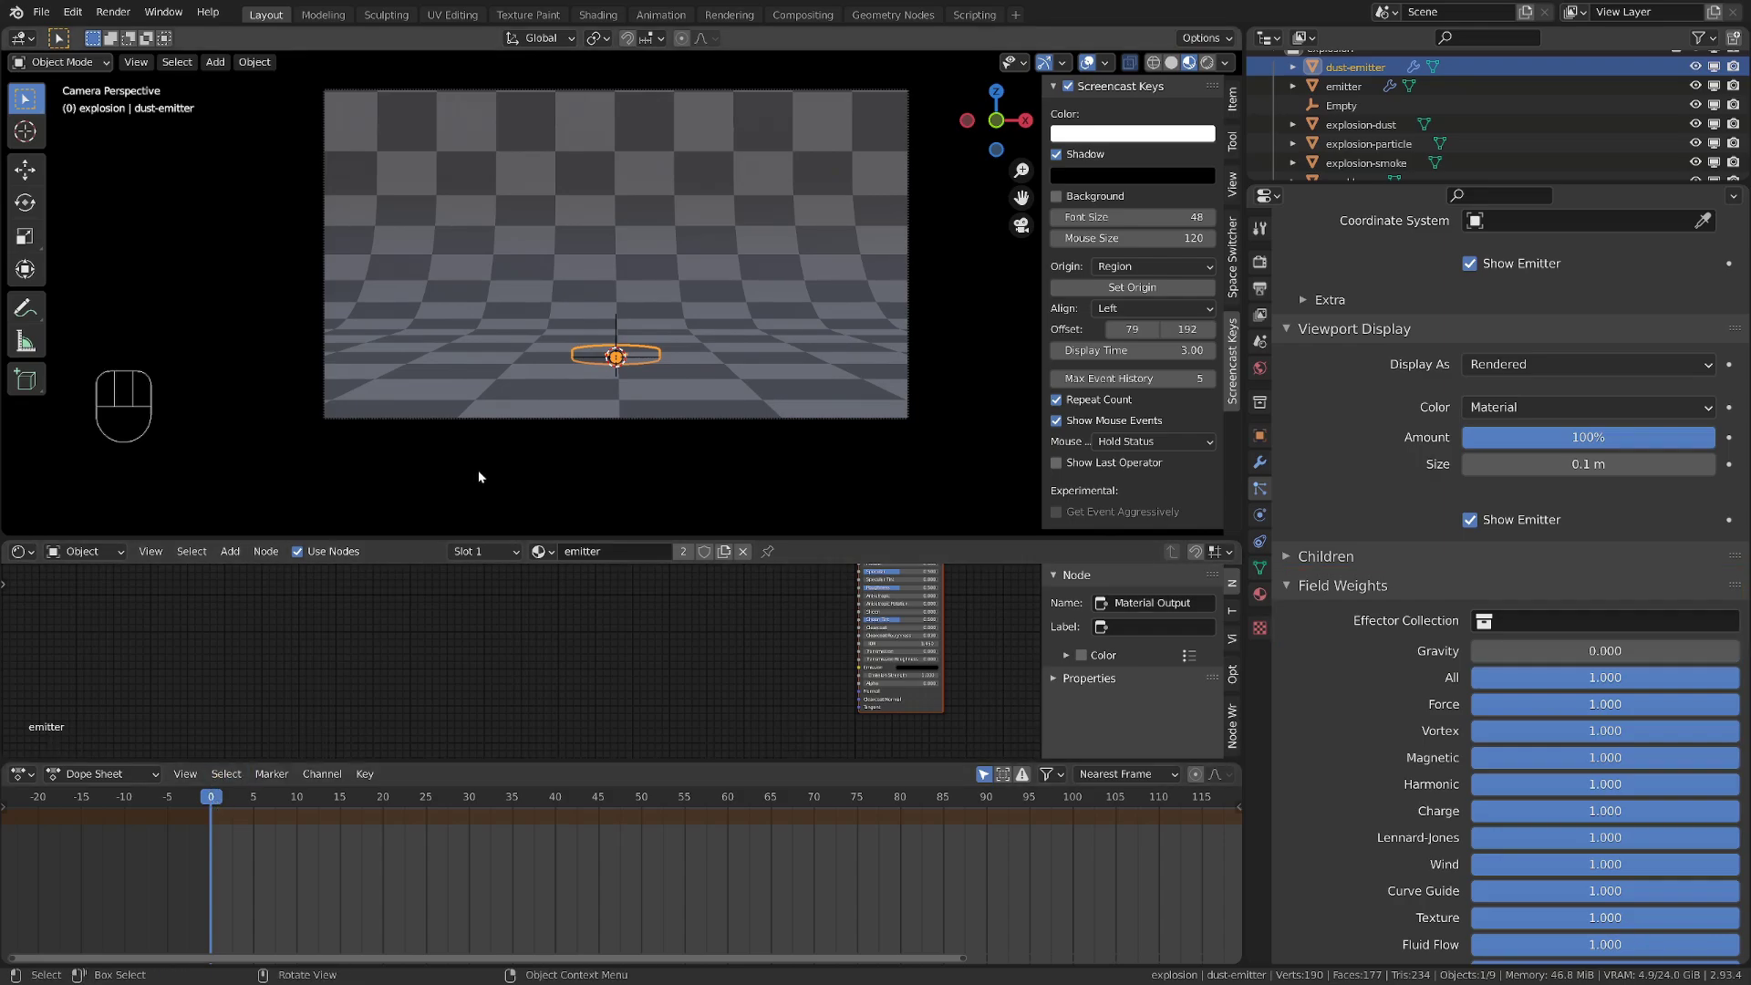
pyautogui.press('space')
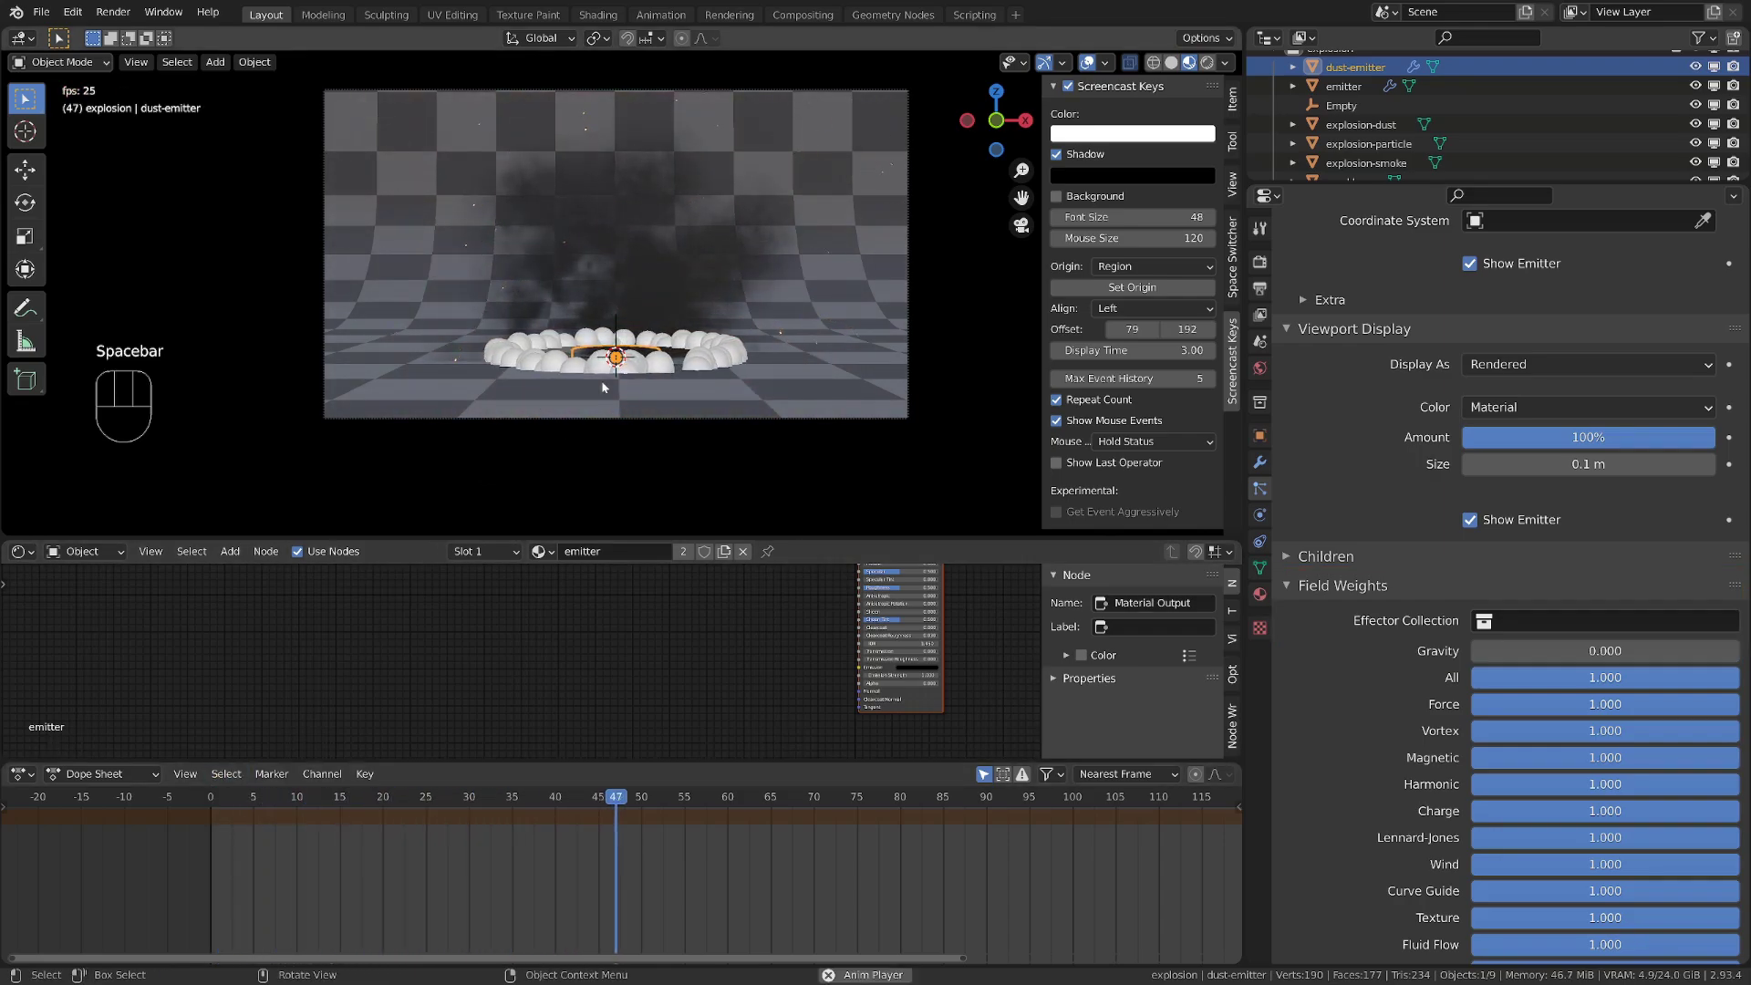
pyautogui.press('space')
pyautogui.moveTo(228, 797); pyautogui.dragTo(211, 797)
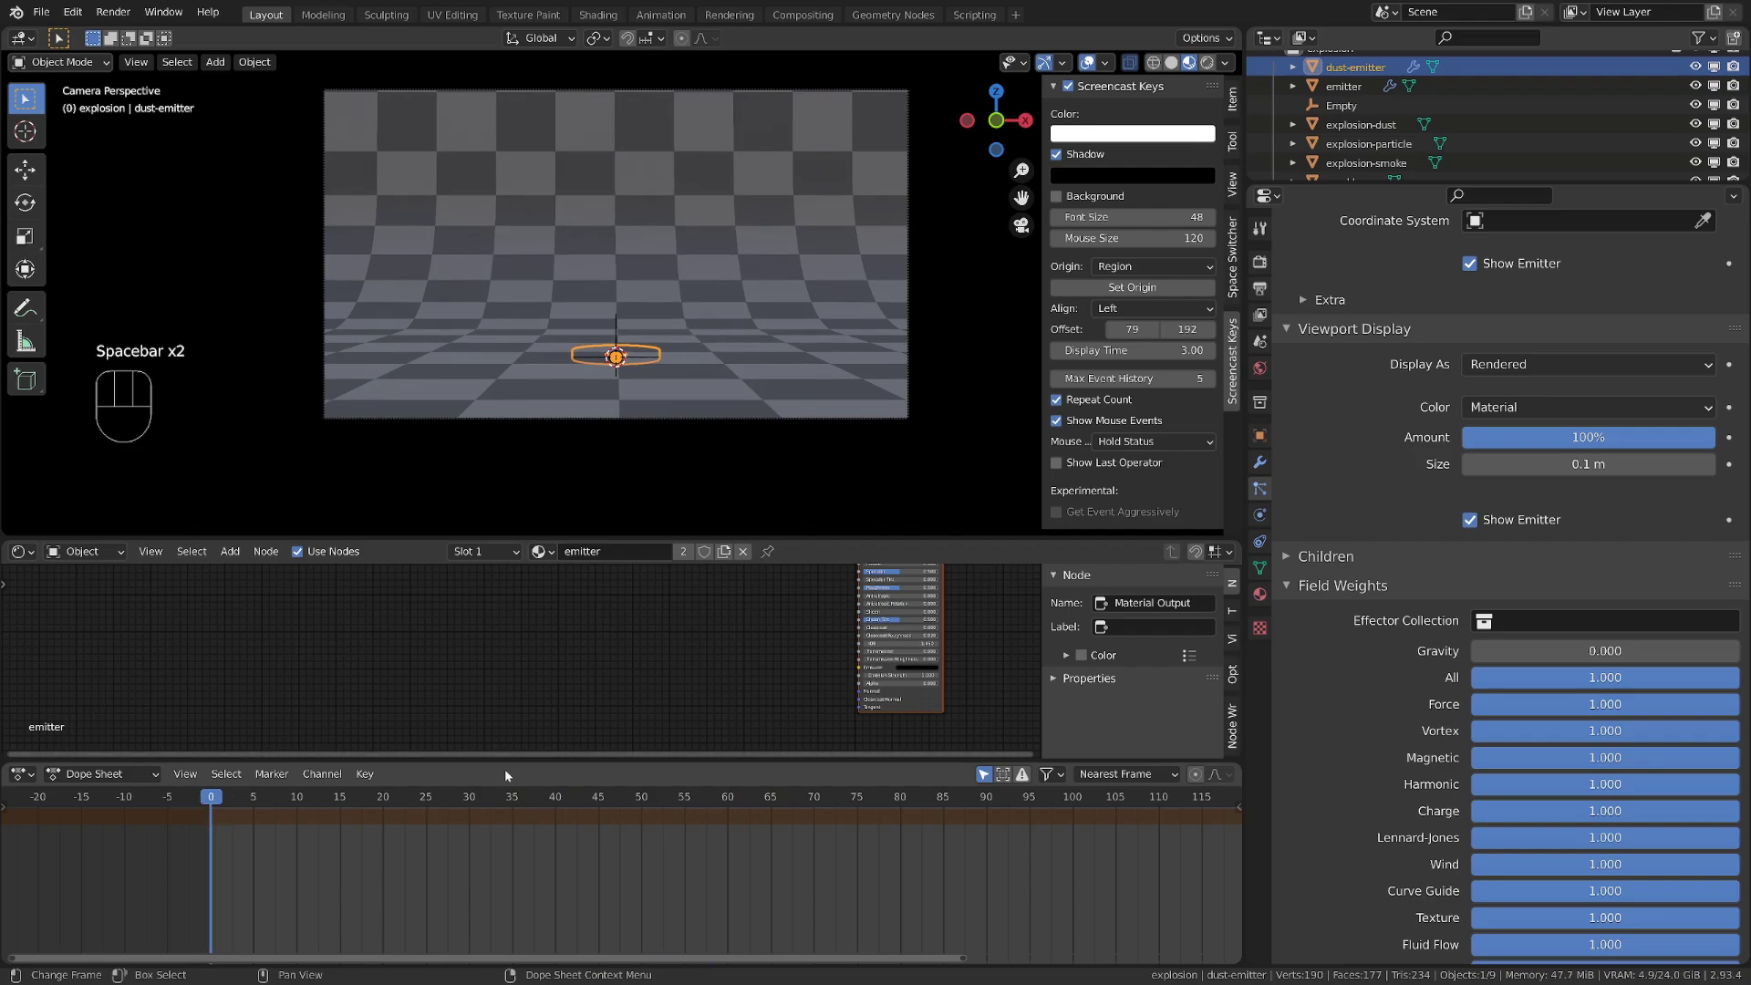
# Set the dust particles' emission Lifetime to 200 frames
pyautogui.scroll(12, 1609, 647)
pyautogui.scroll(8, 1609, 647)
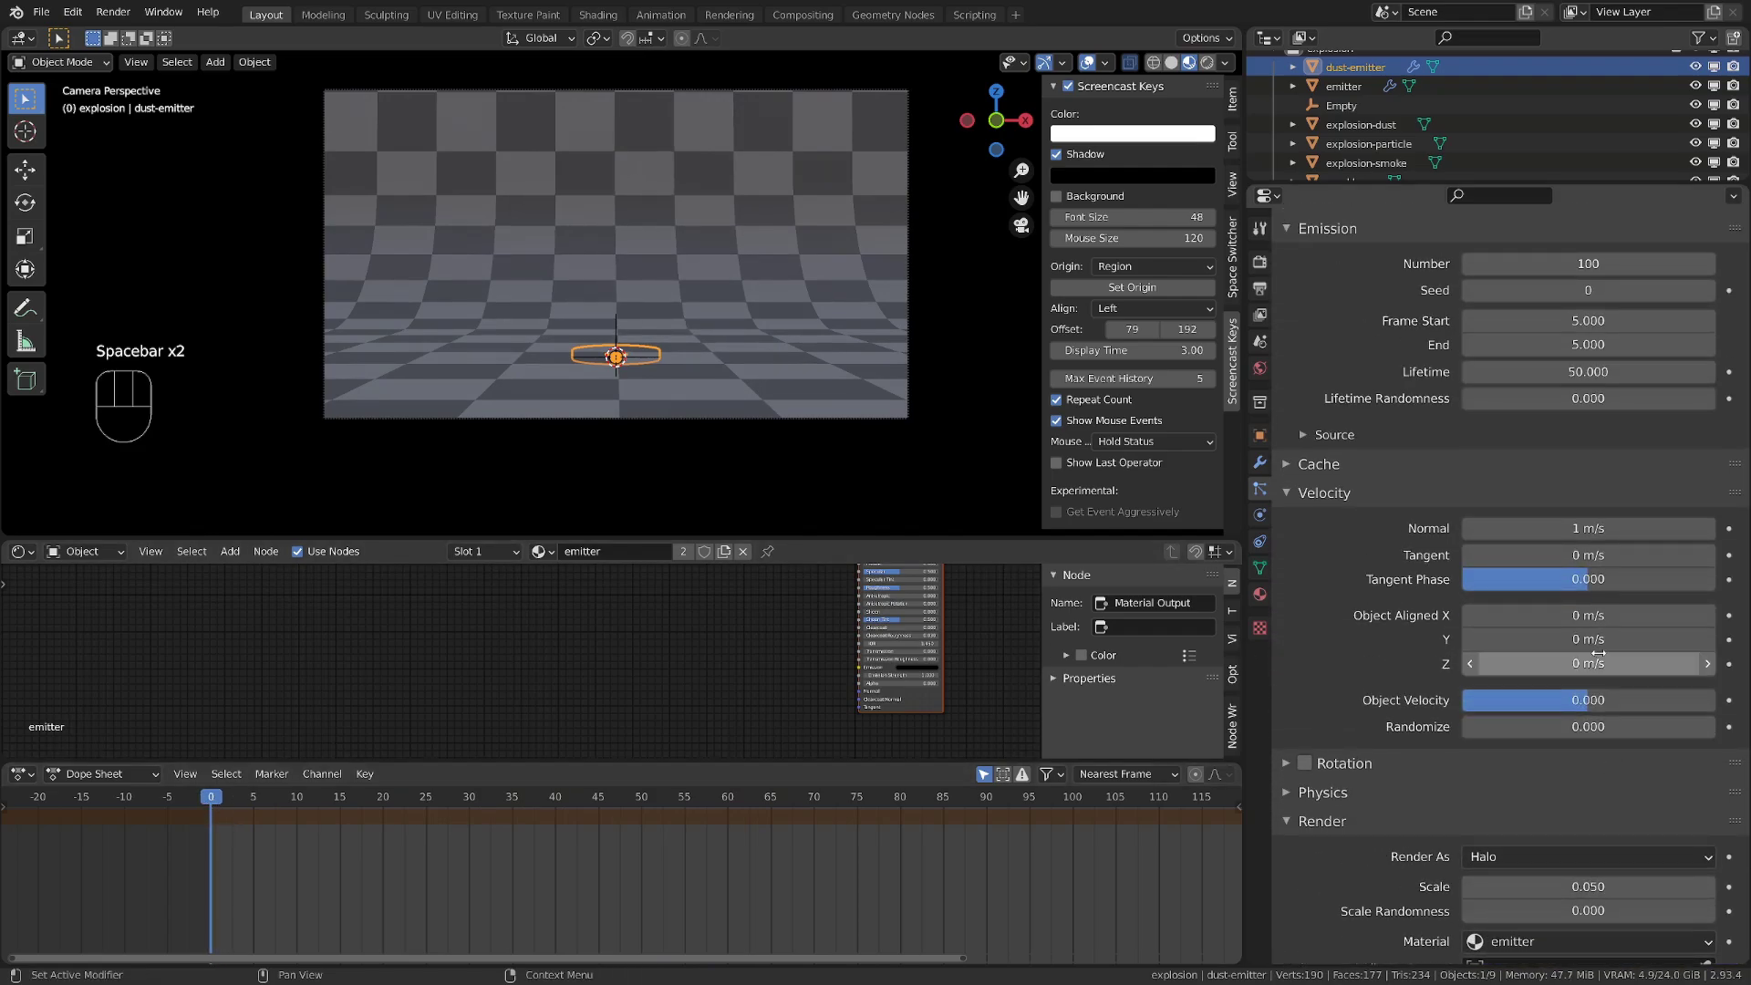
pyautogui.click(1545, 445)
pyautogui.write('2')
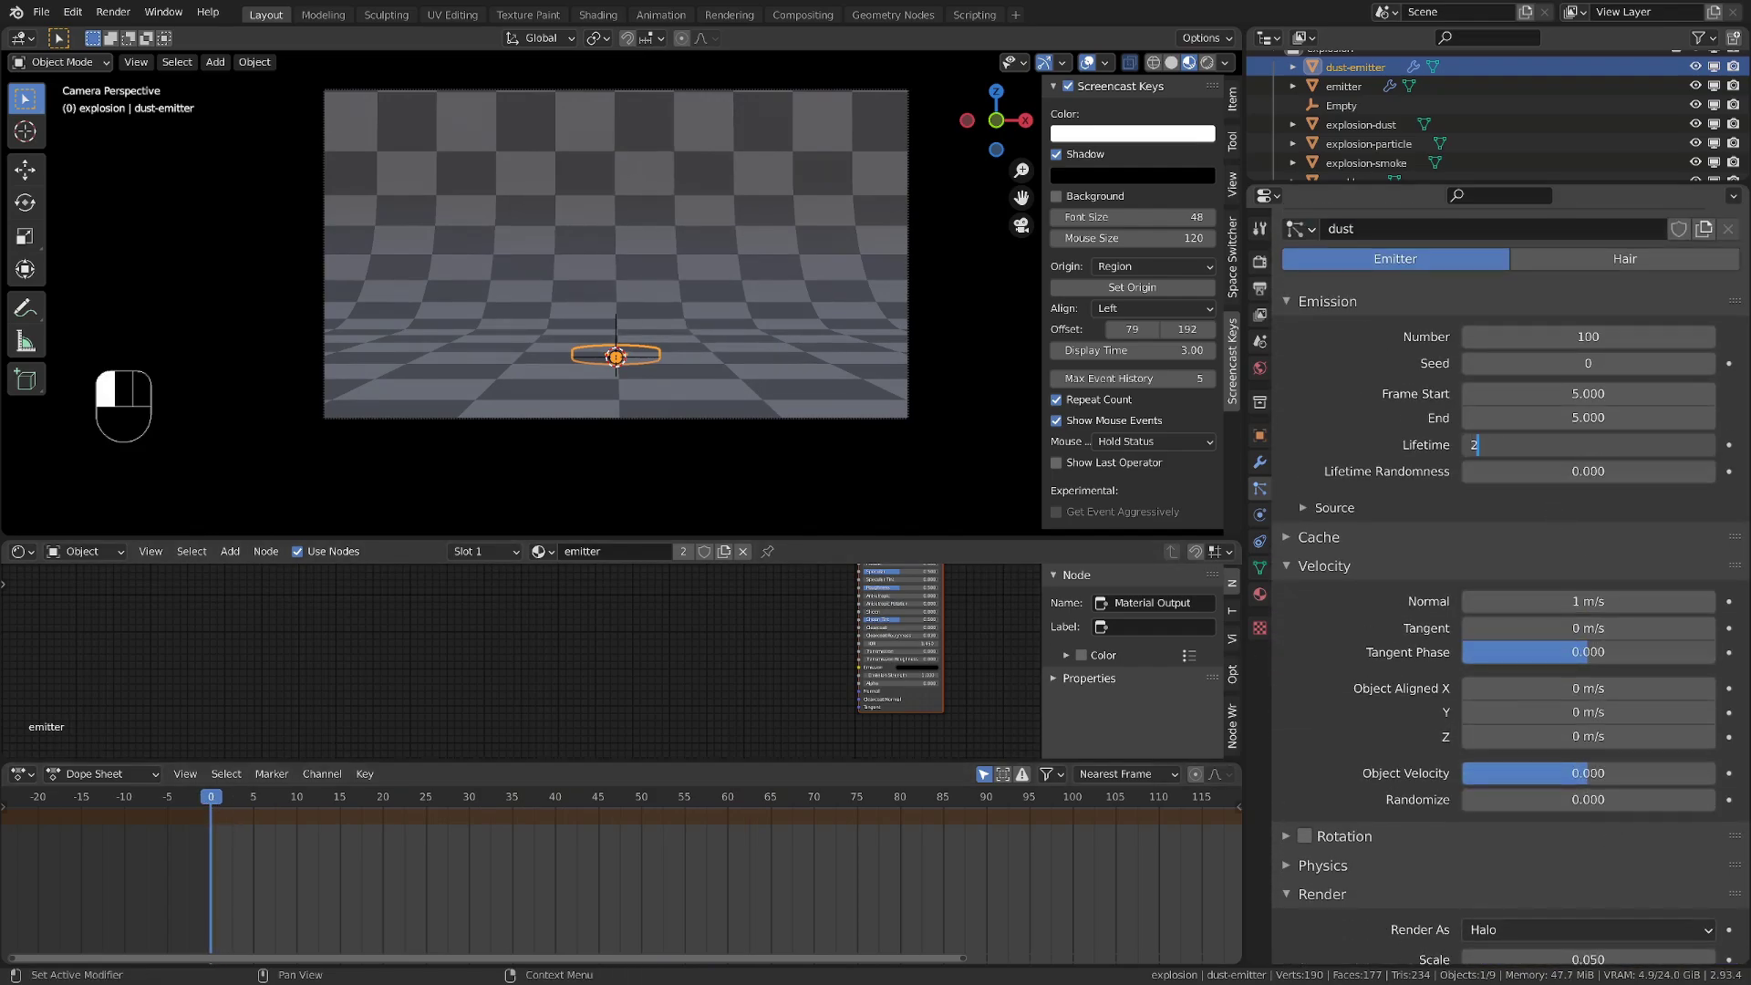
pyautogui.write('00')
pyautogui.press('Return')
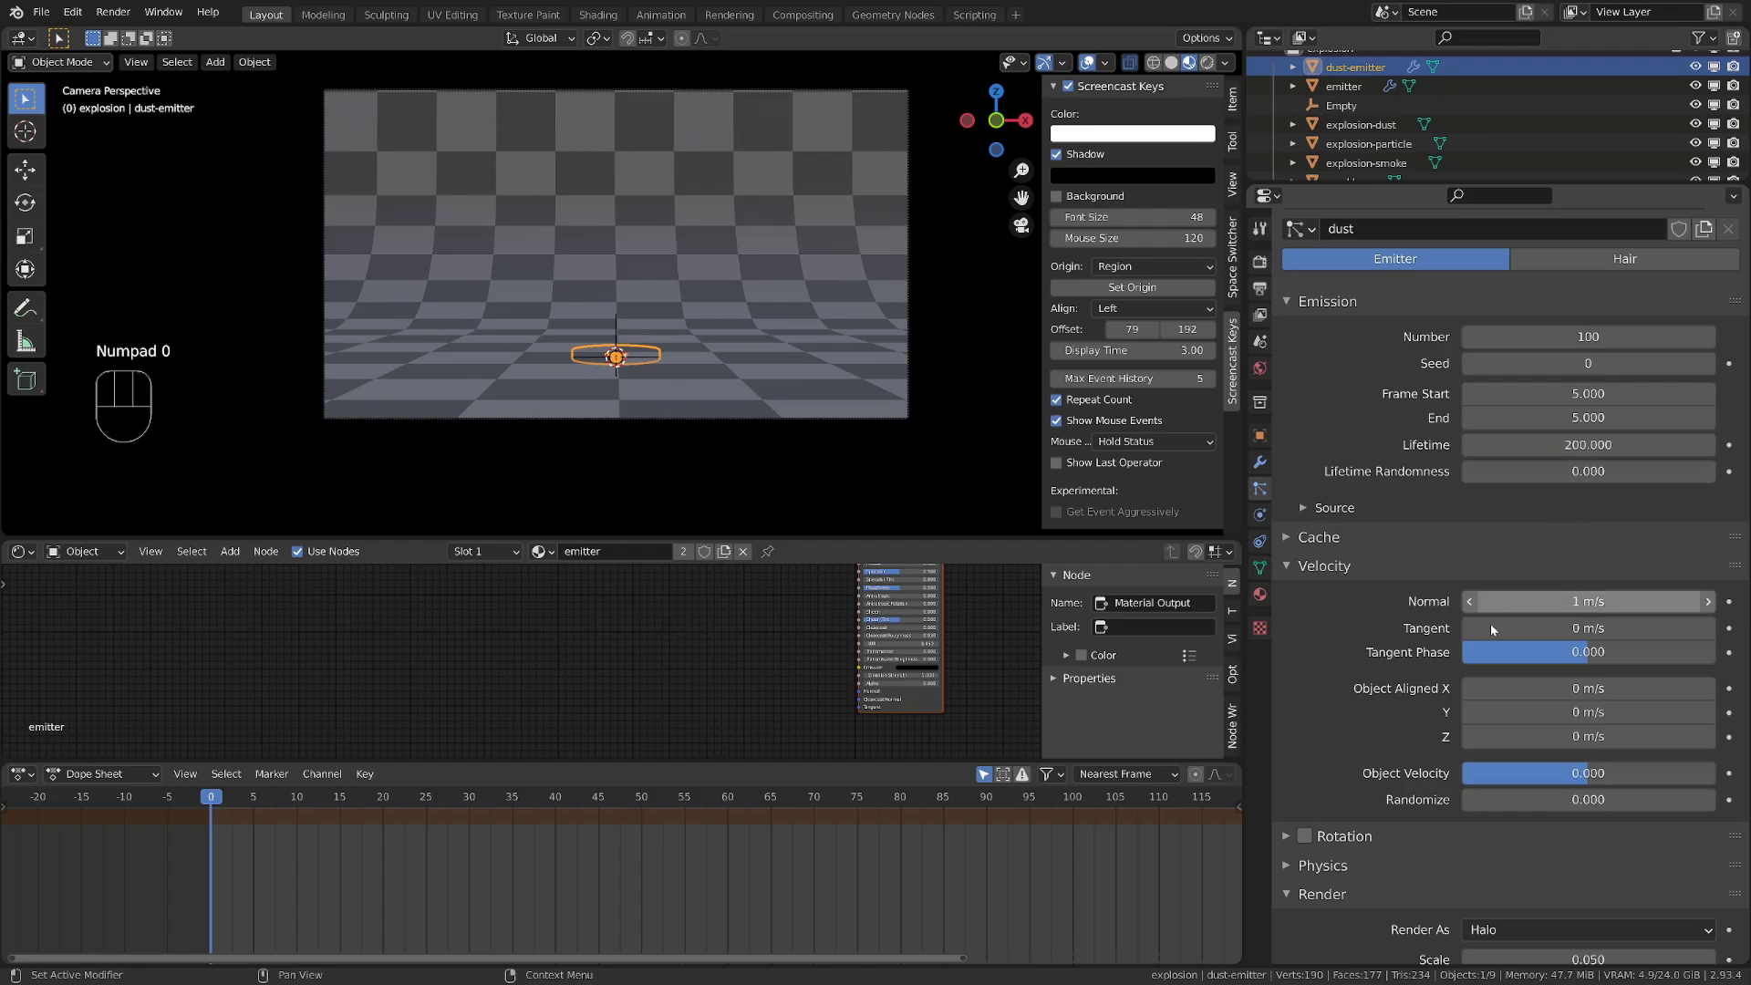
# Set the dust particles' Normal velocity to 3 m/s and velocity Randomize to 1
pyautogui.scroll(-2, 1562, 550)
pyautogui.moveTo(1562, 550)
pyautogui.mouseDown()
pyautogui.moveTo(1587, 548)
pyautogui.moveTo(1557, 547)
pyautogui.mouseUp()
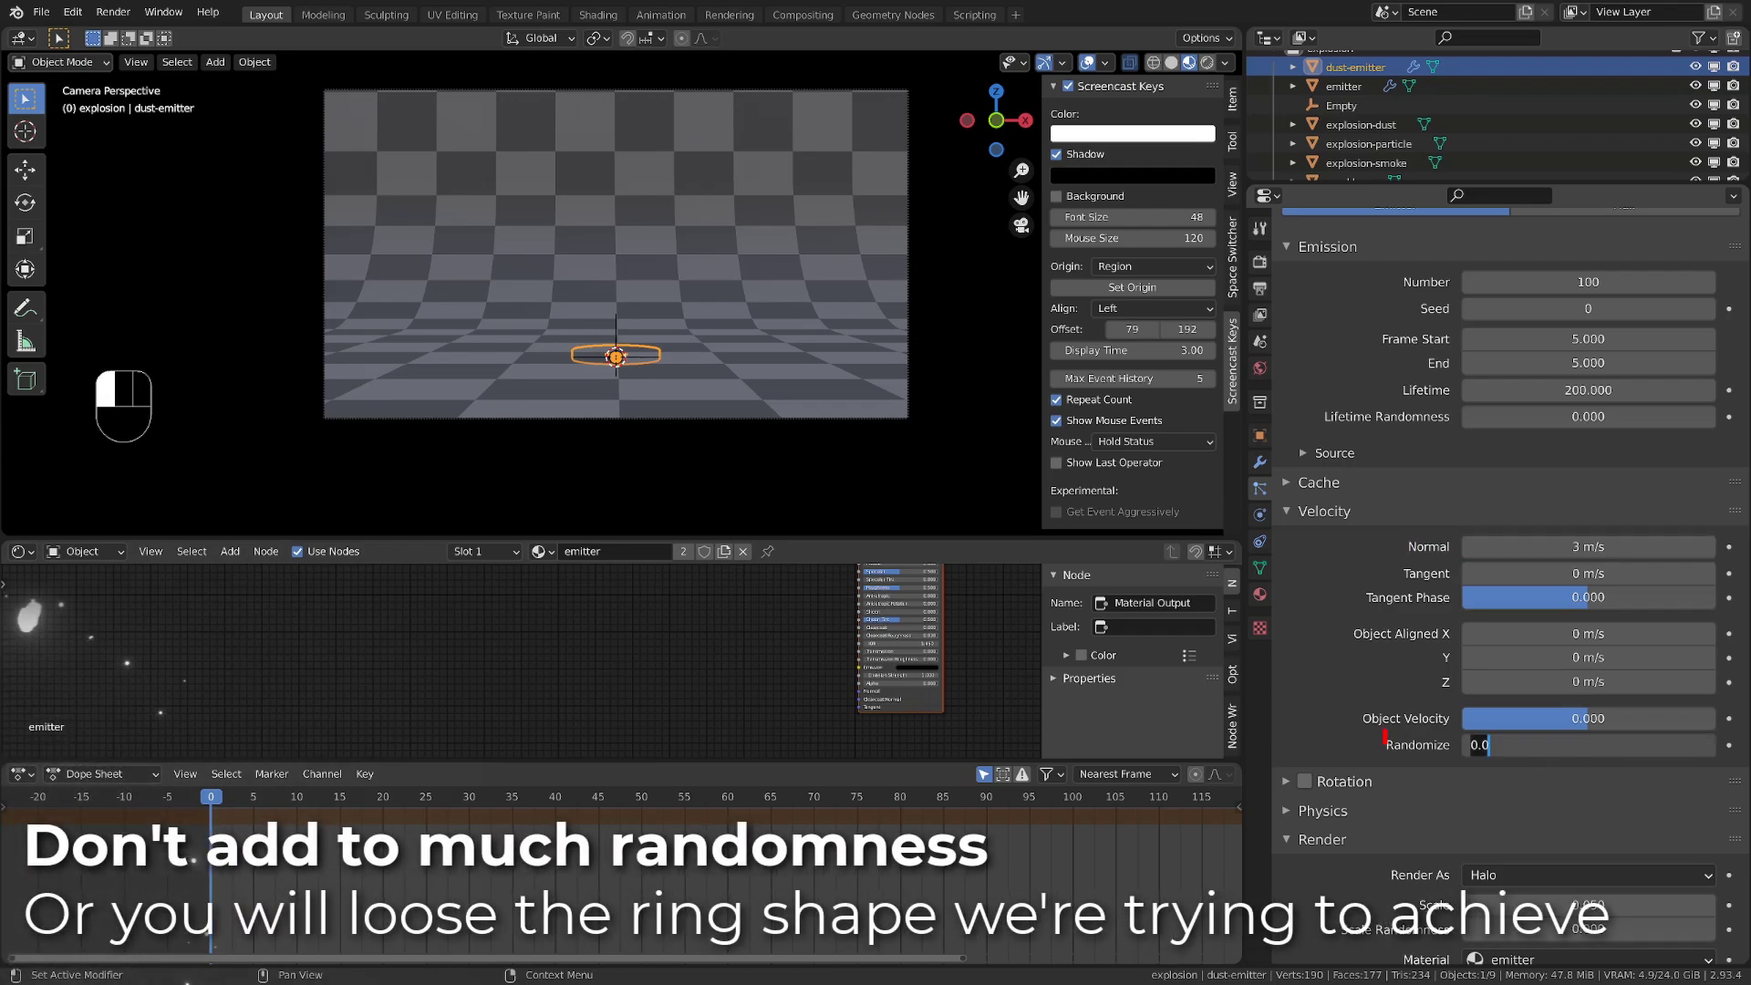
pyautogui.moveTo(1541, 745); pyautogui.dragTo(1543, 755)
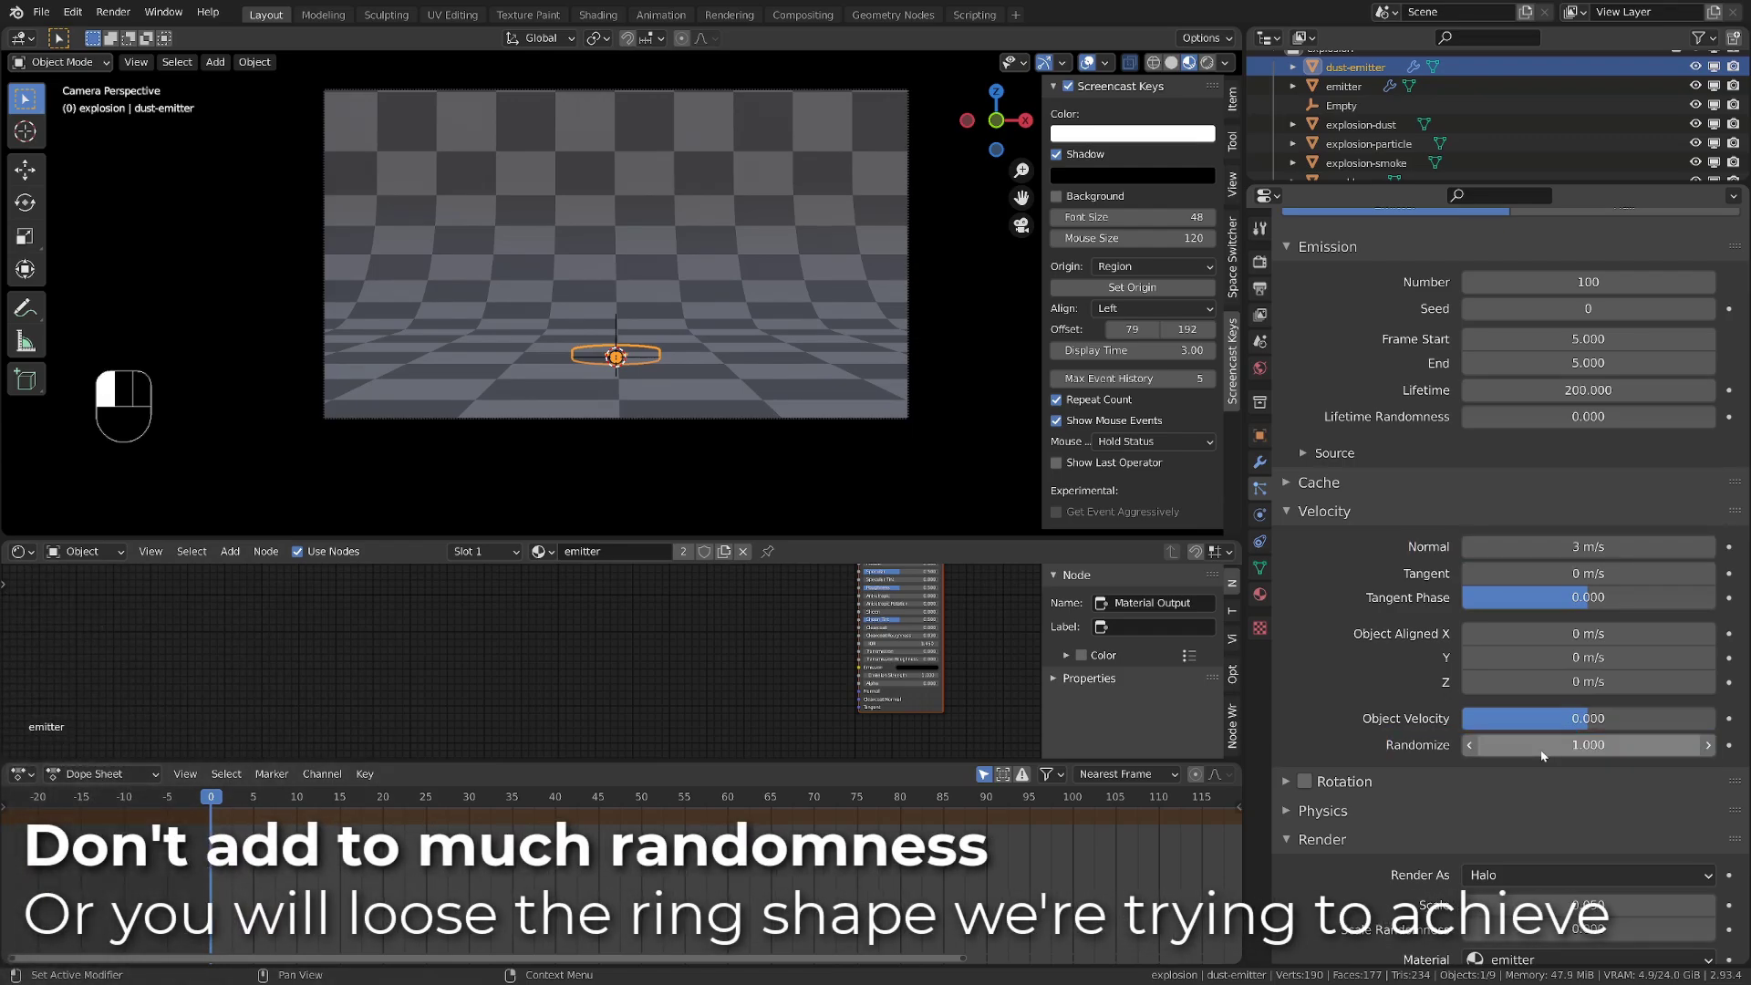
# Set the Damp force in the dust particles' physics settings to 0.1 and play the animation to check it
pyautogui.scroll(-10, 1541, 755)
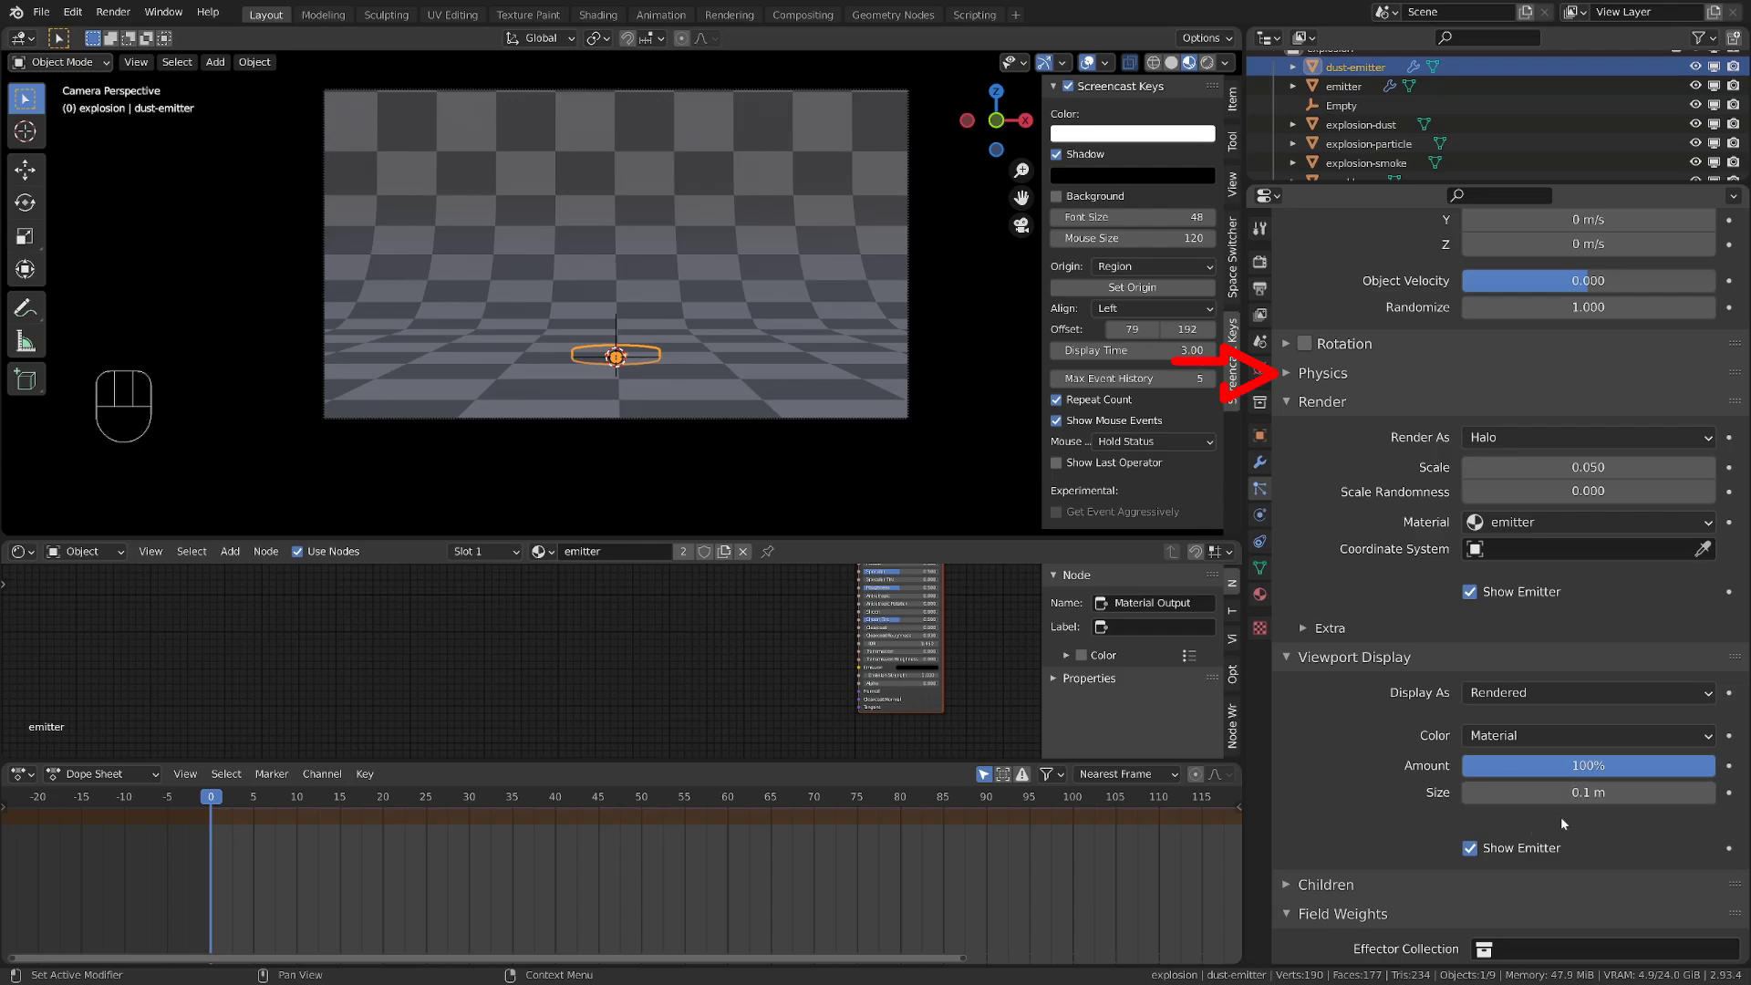
pyautogui.click(1287, 374)
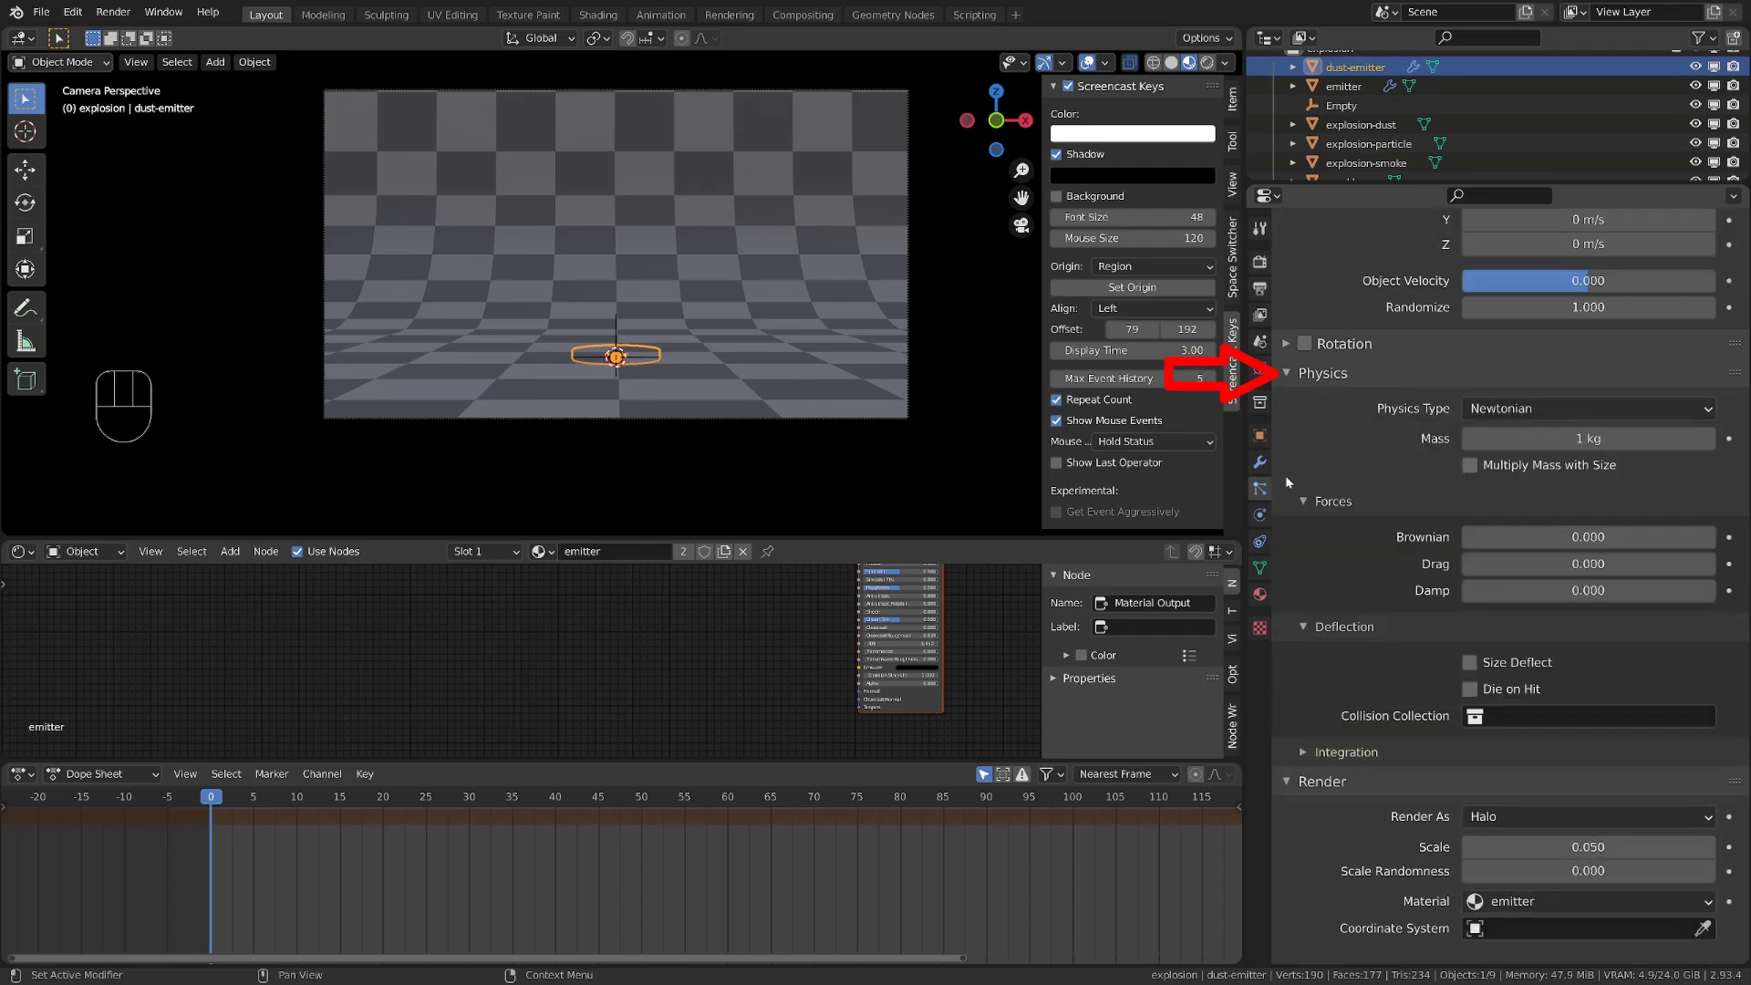
pyautogui.click(1589, 591)
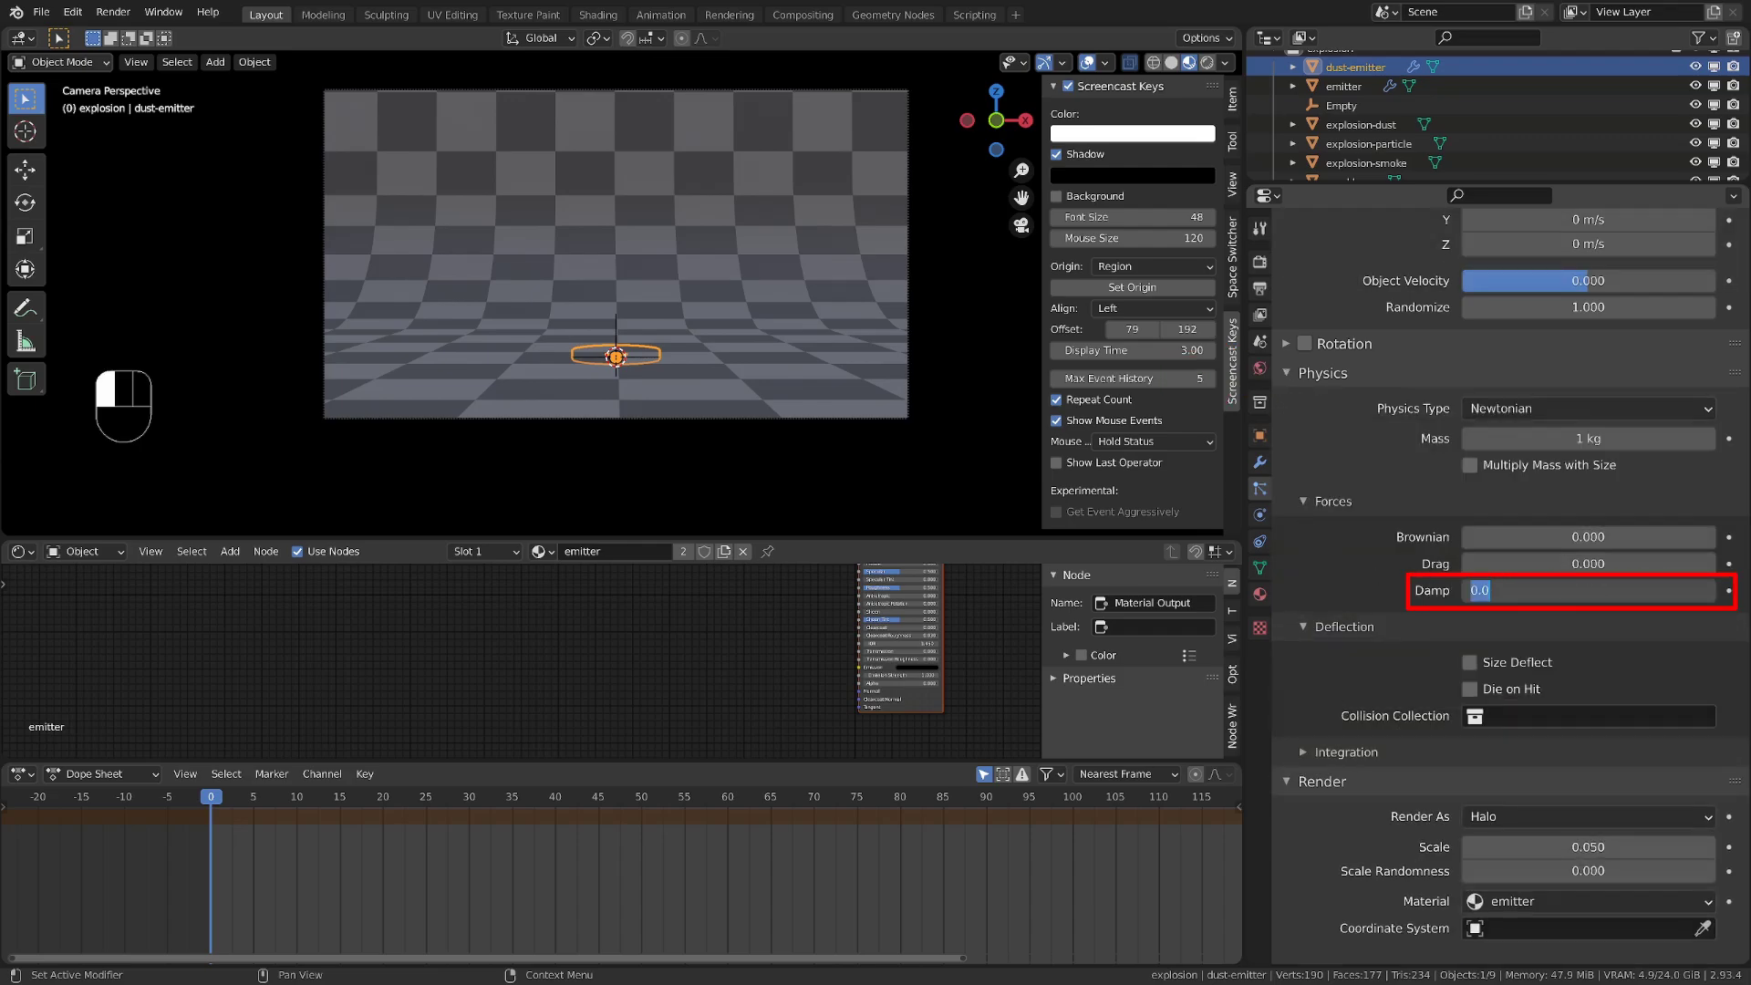
pyautogui.write('0.')
pyautogui.press('Return')
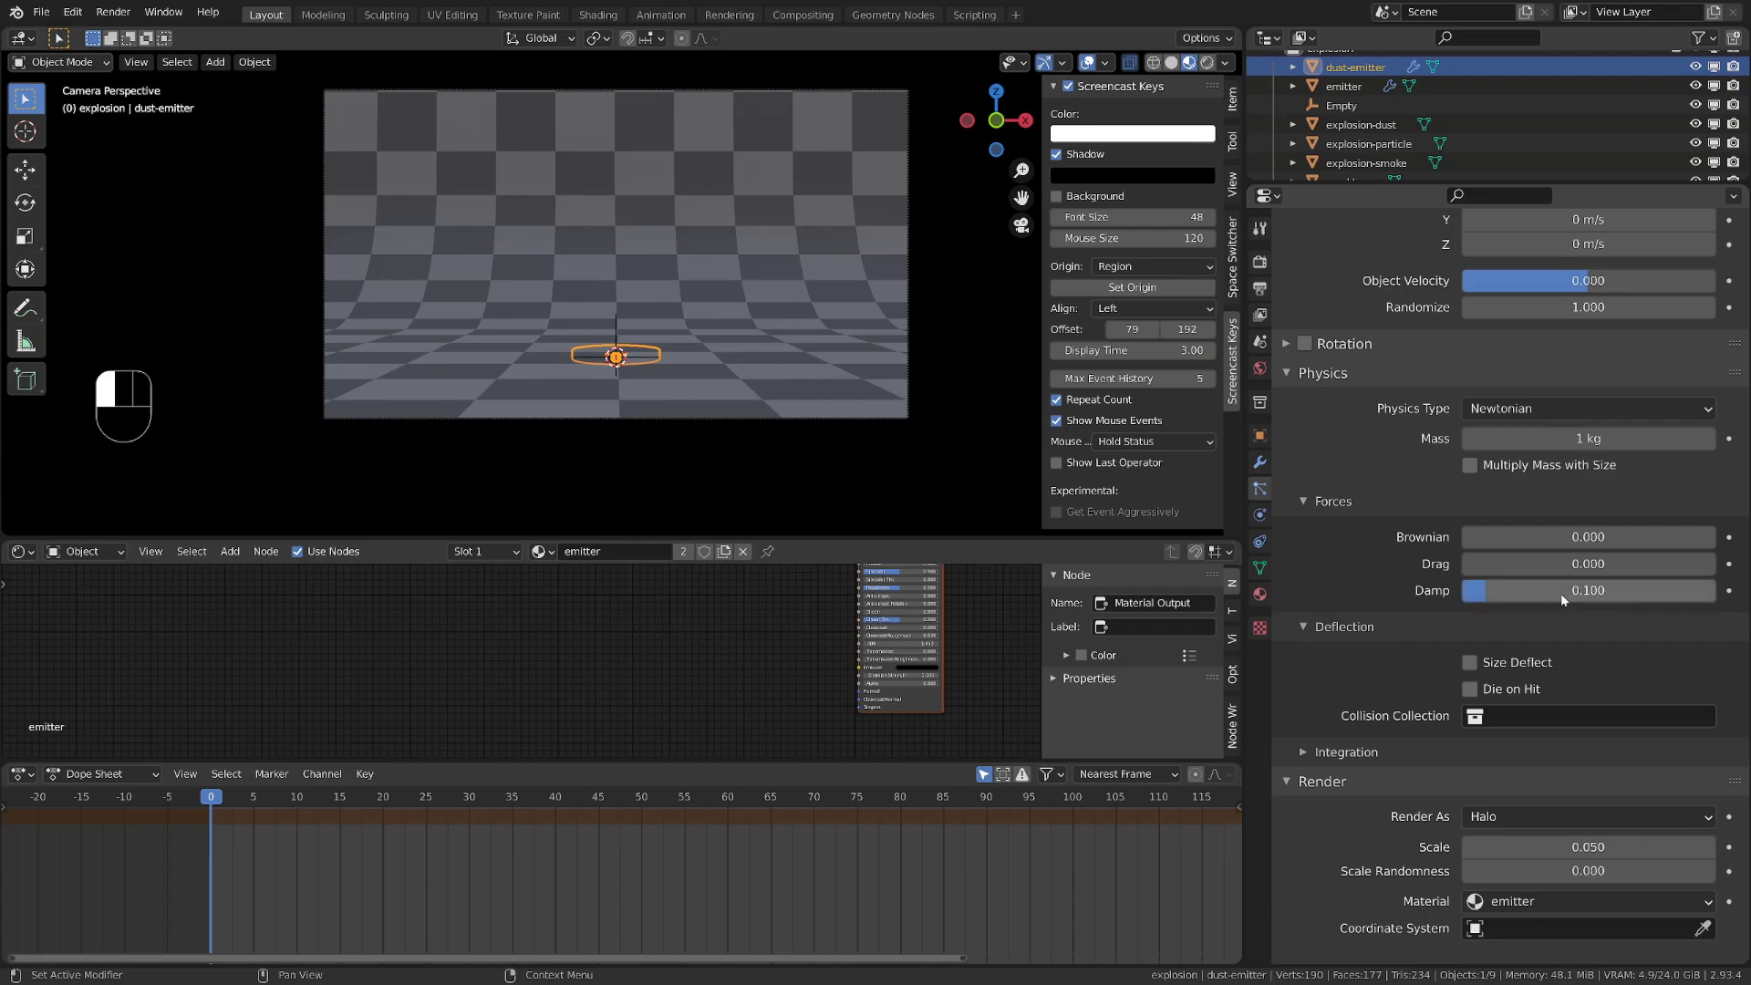
pyautogui.press('space')
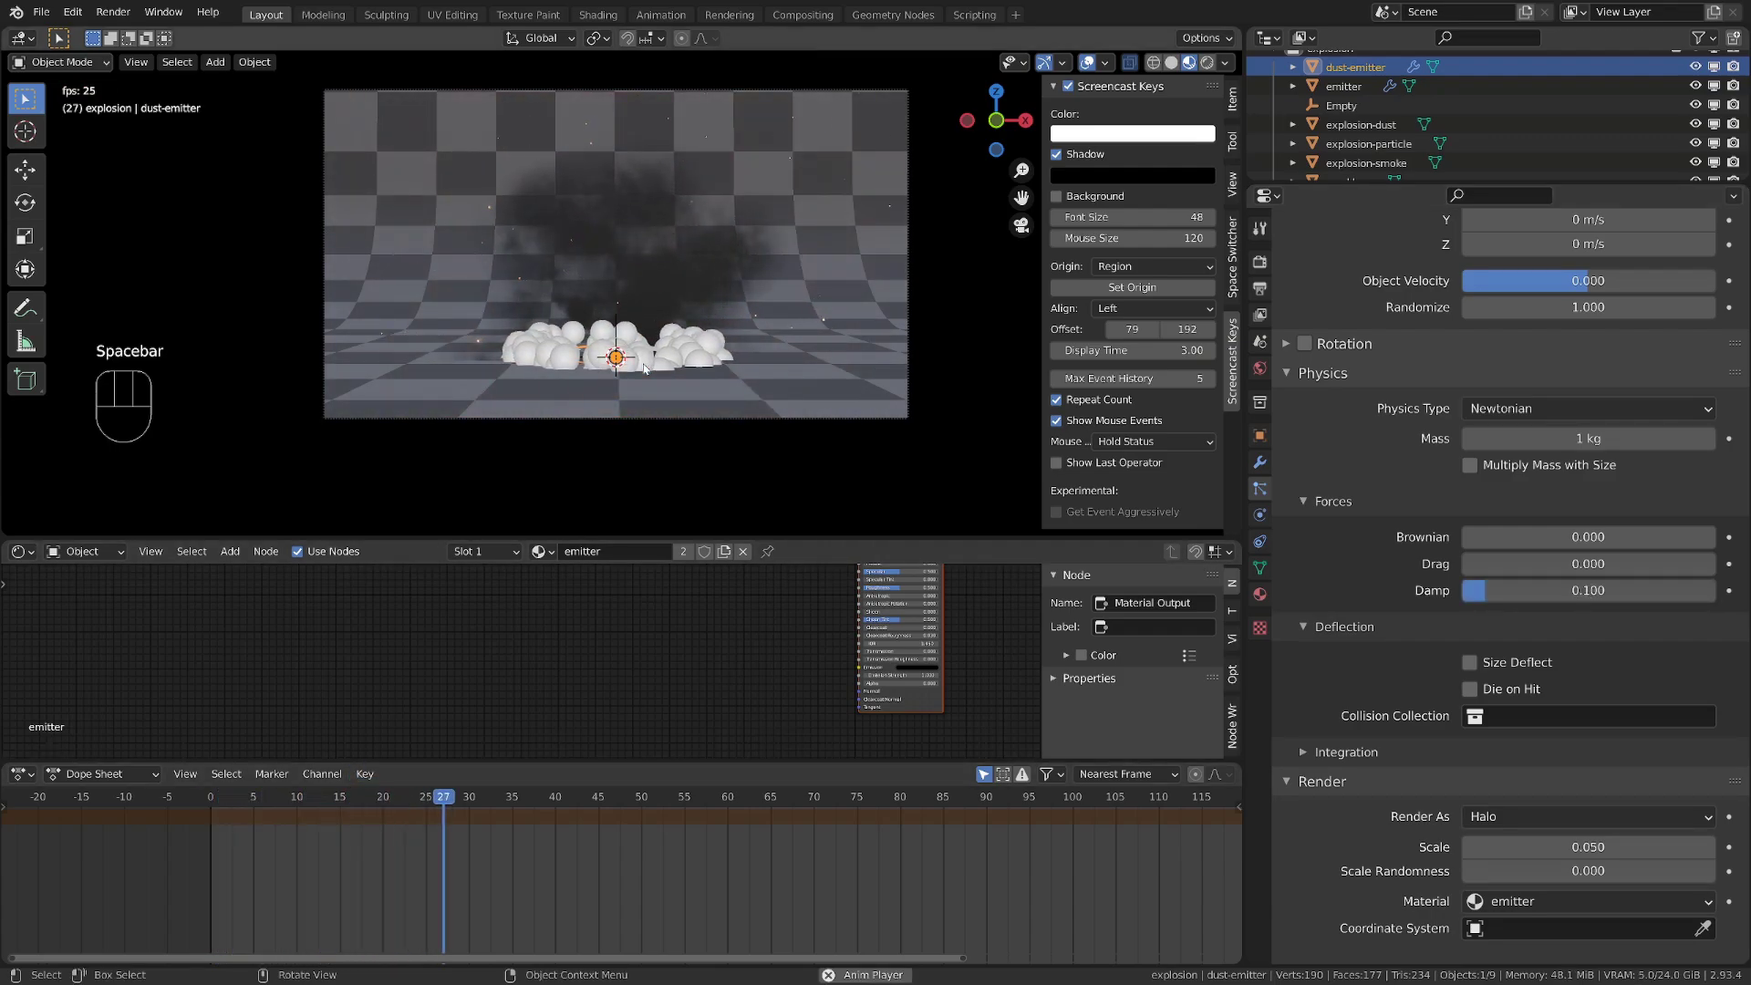
pyautogui.press('space')
# Try a Normal velocity of 60 m/s for the dust particles and play the animation
pyautogui.scroll(3, 1473, 363)
pyautogui.scroll(2, 1473, 363)
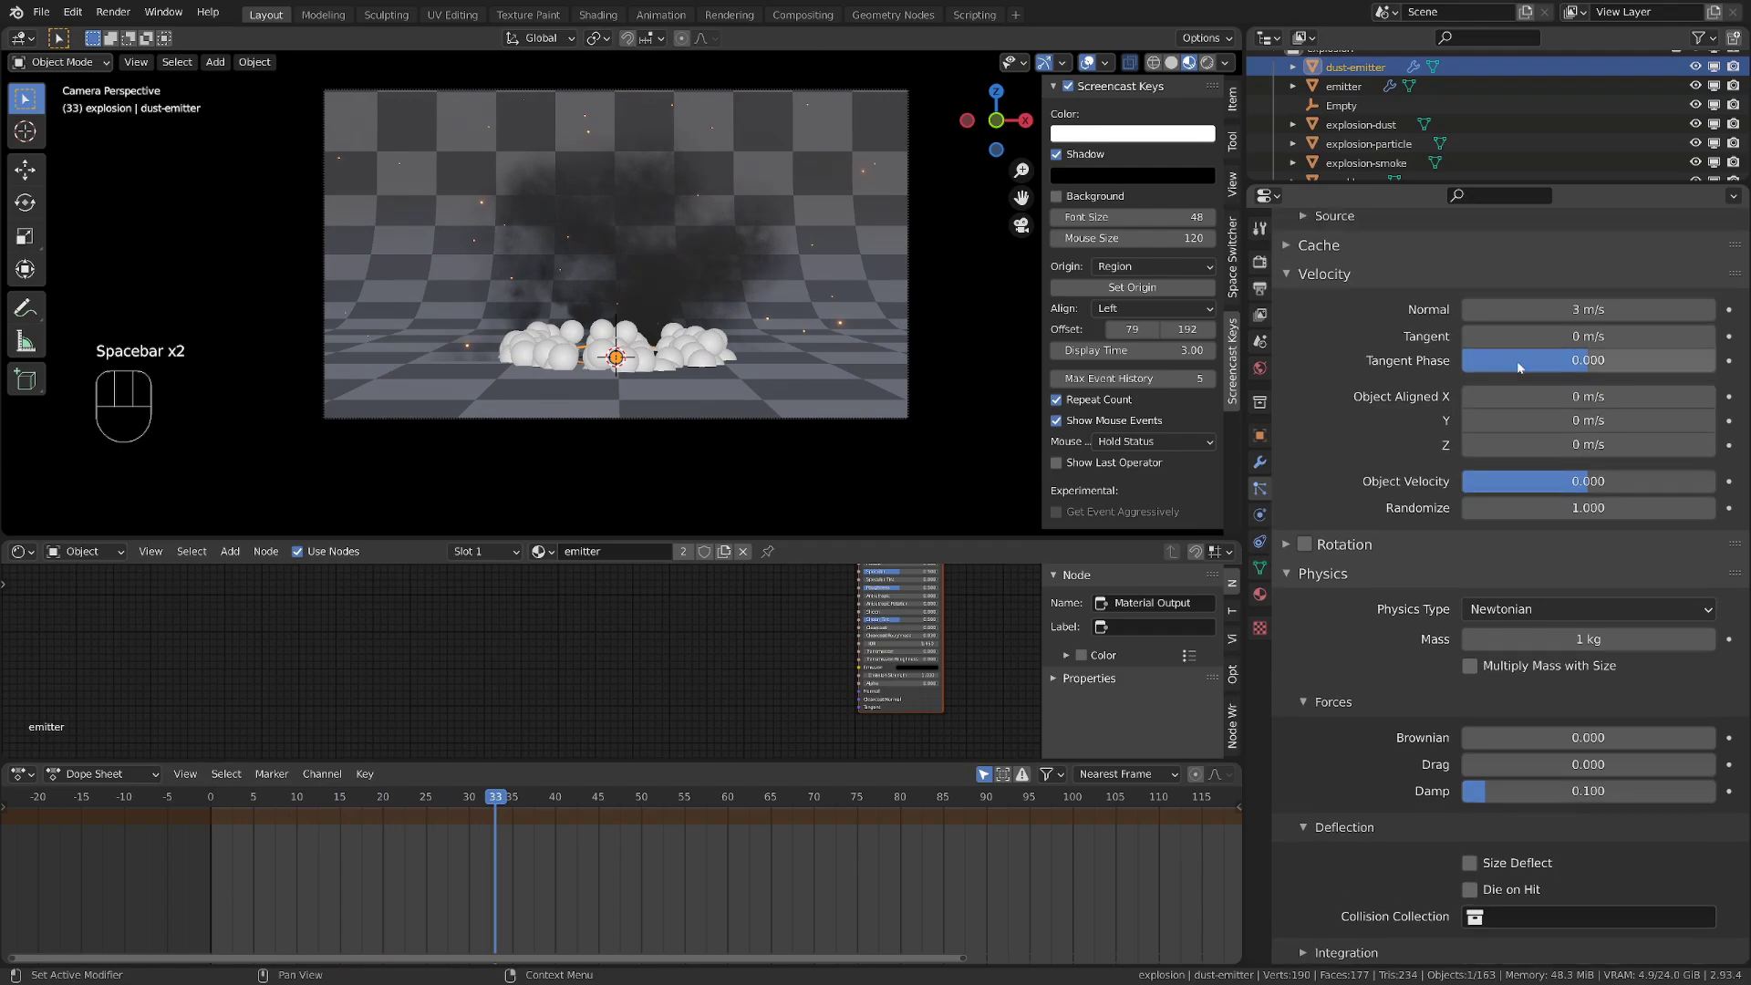
pyautogui.click(1555, 312)
pyautogui.write('60')
pyautogui.press('Return')
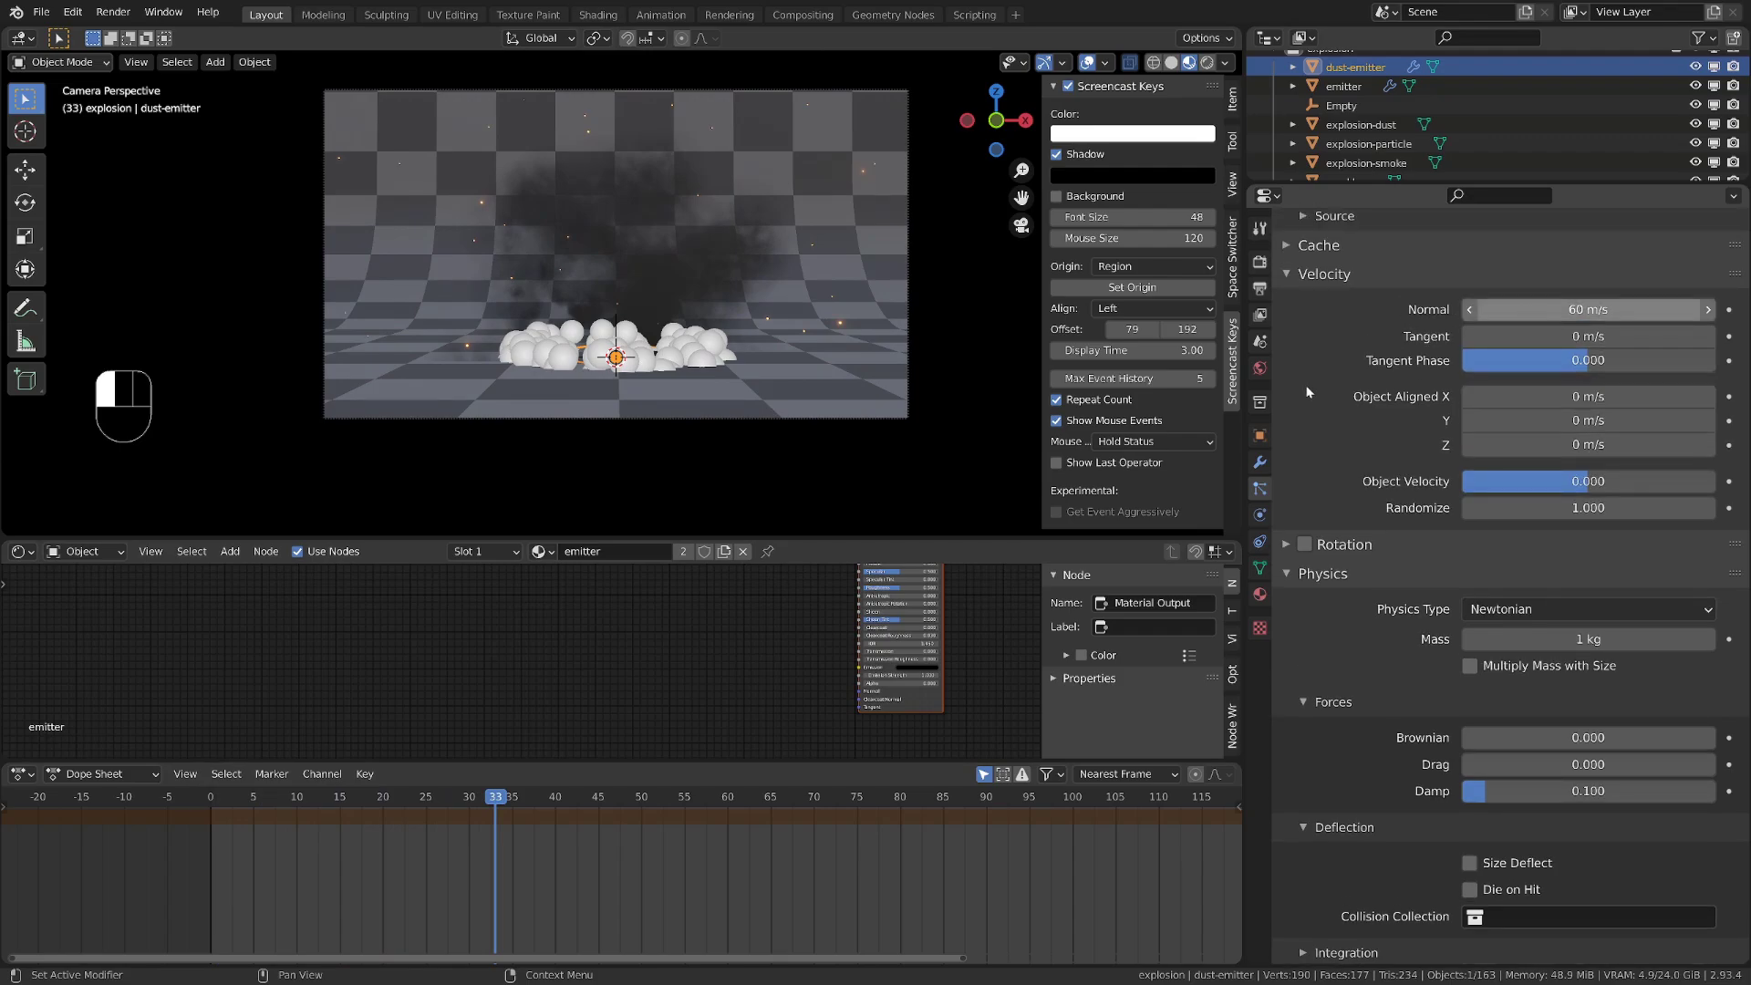
pyautogui.press('space')
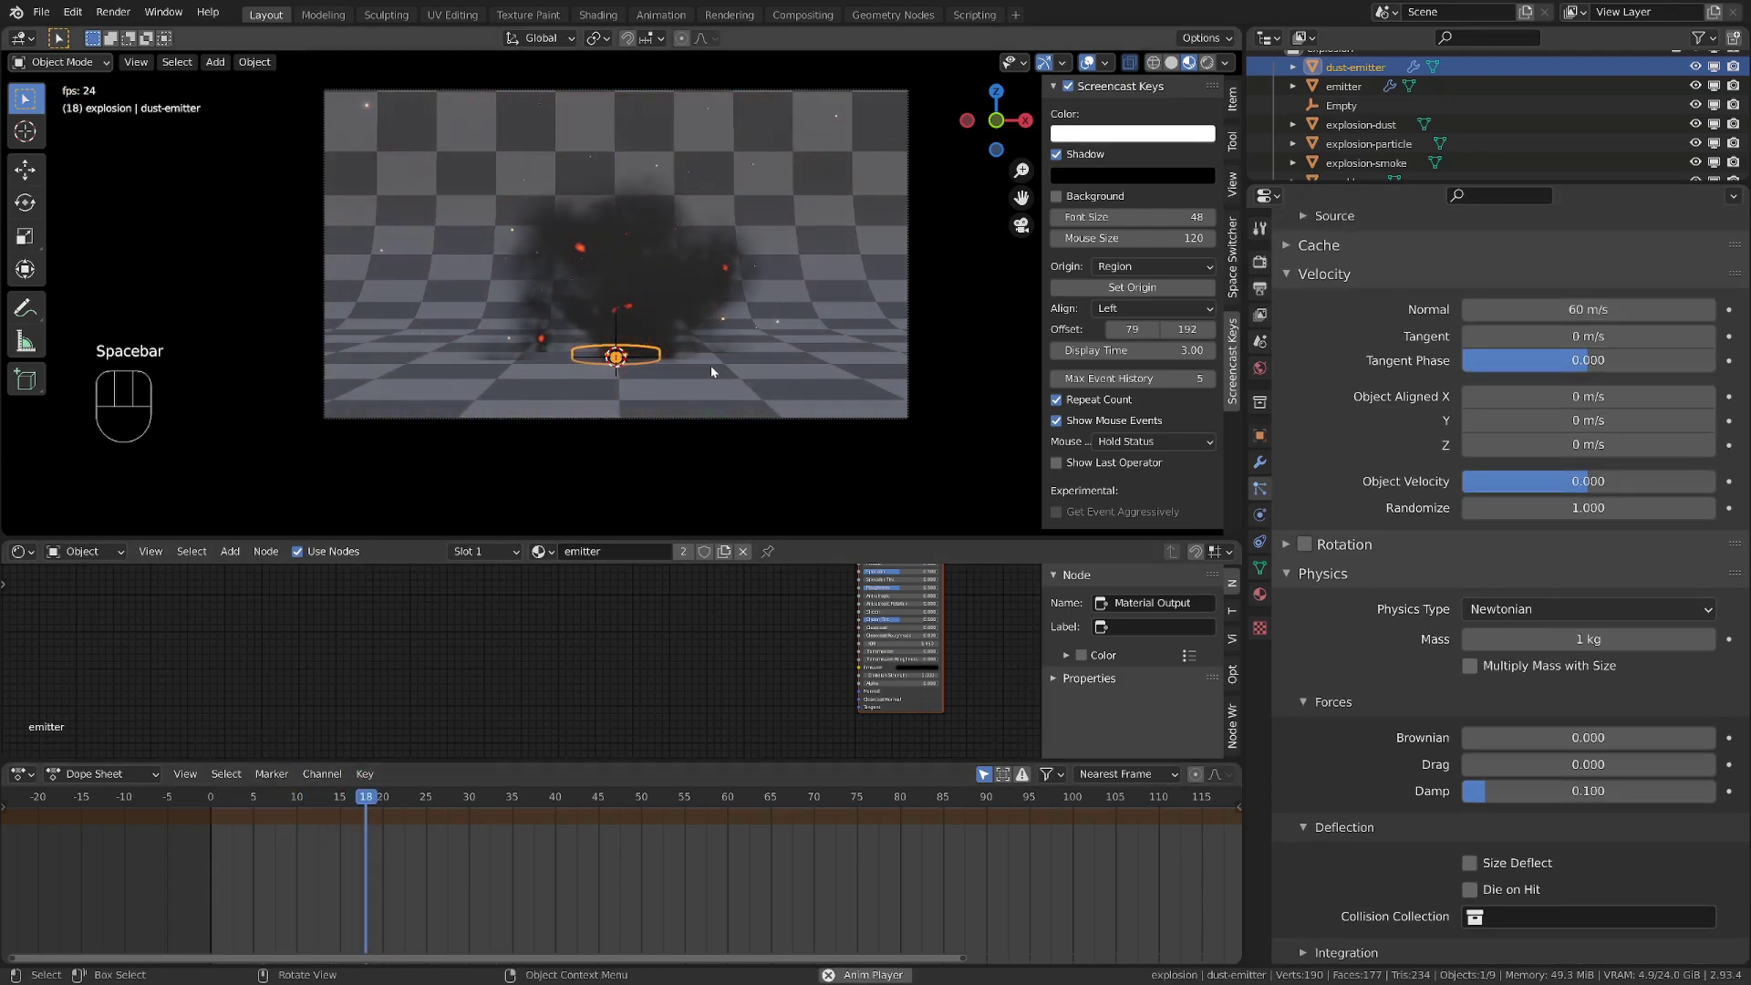
pyautogui.press('space')
# Try a Normal velocity of 20 m/s for the dust particles and replay the animation from near the start
pyautogui.click(1588, 310)
pyautogui.hotkey('ctrl', 'a')
pyautogui.write('20')
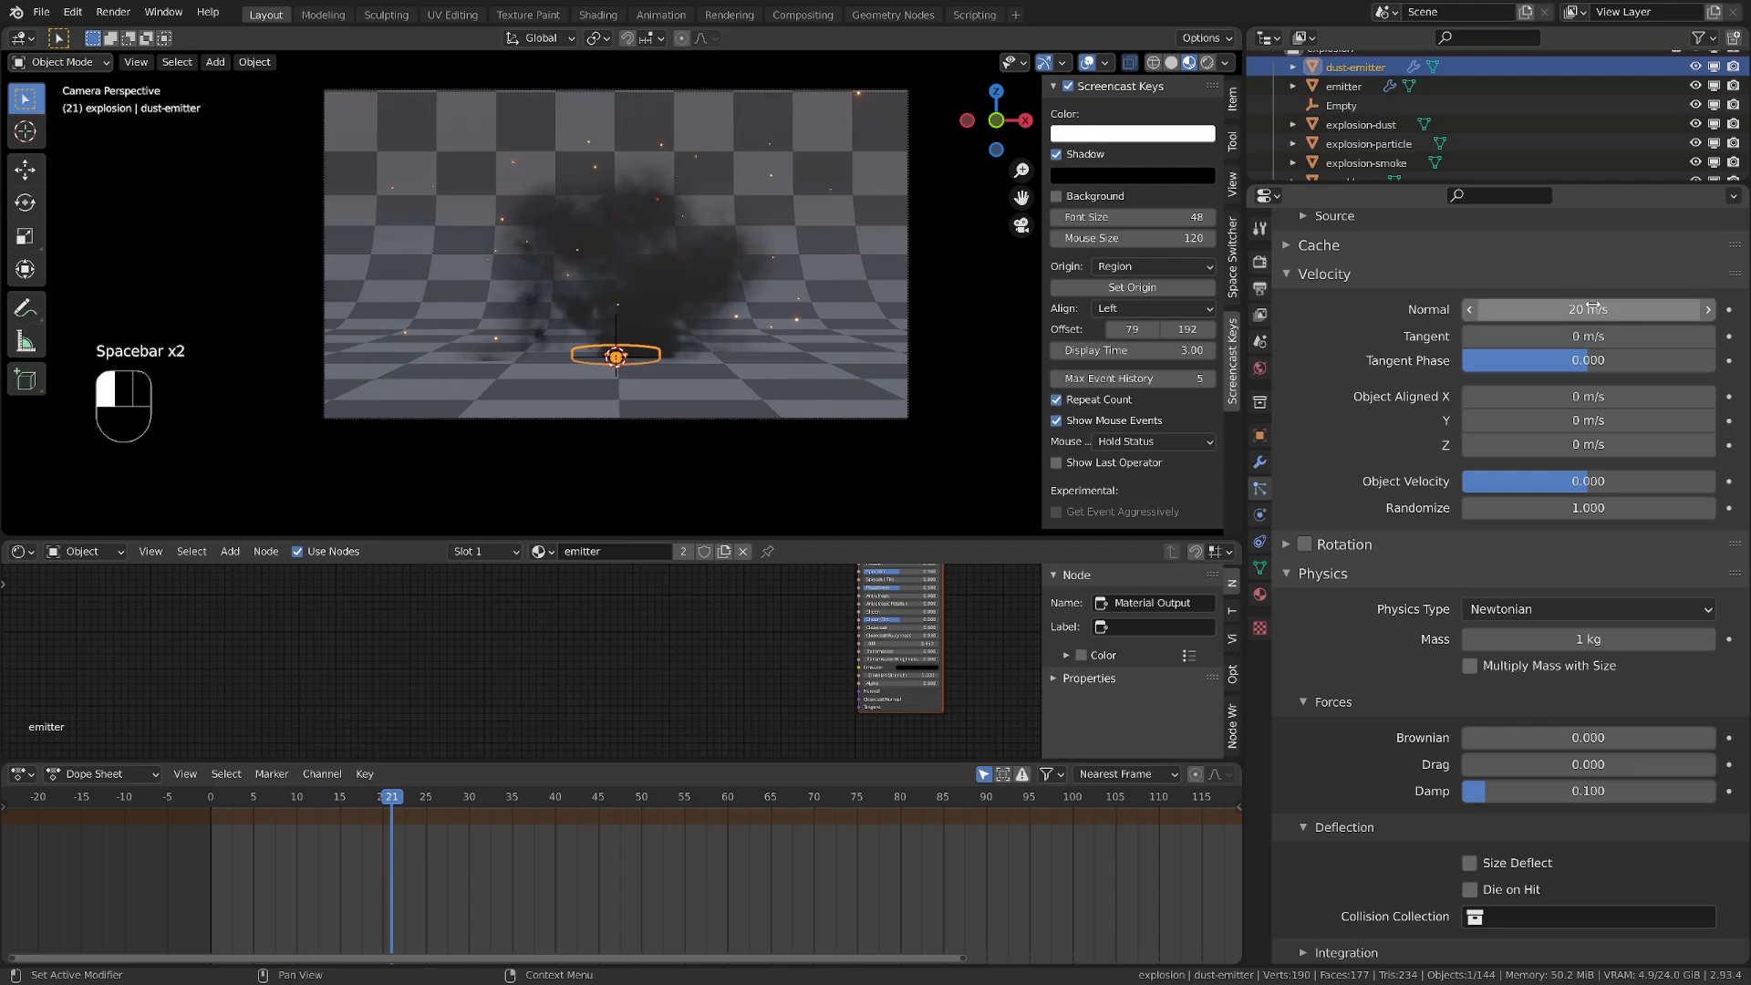
pyautogui.press('Return')
pyautogui.click(241, 804)
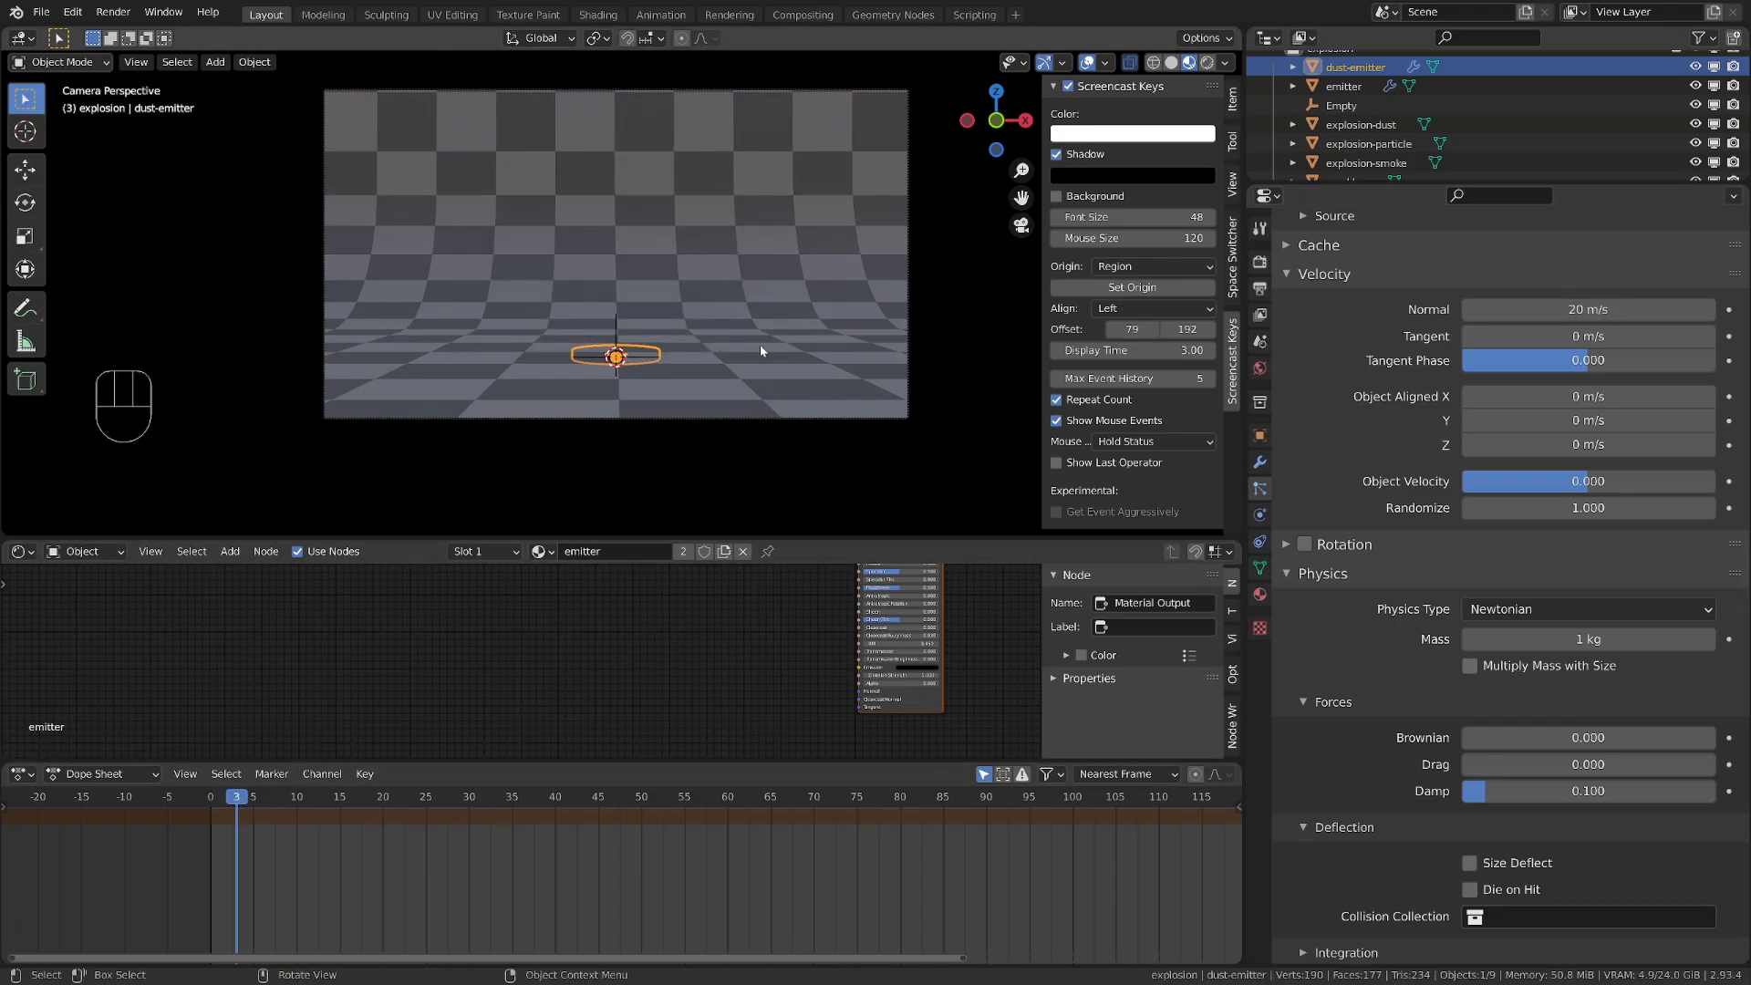
pyautogui.press('space')
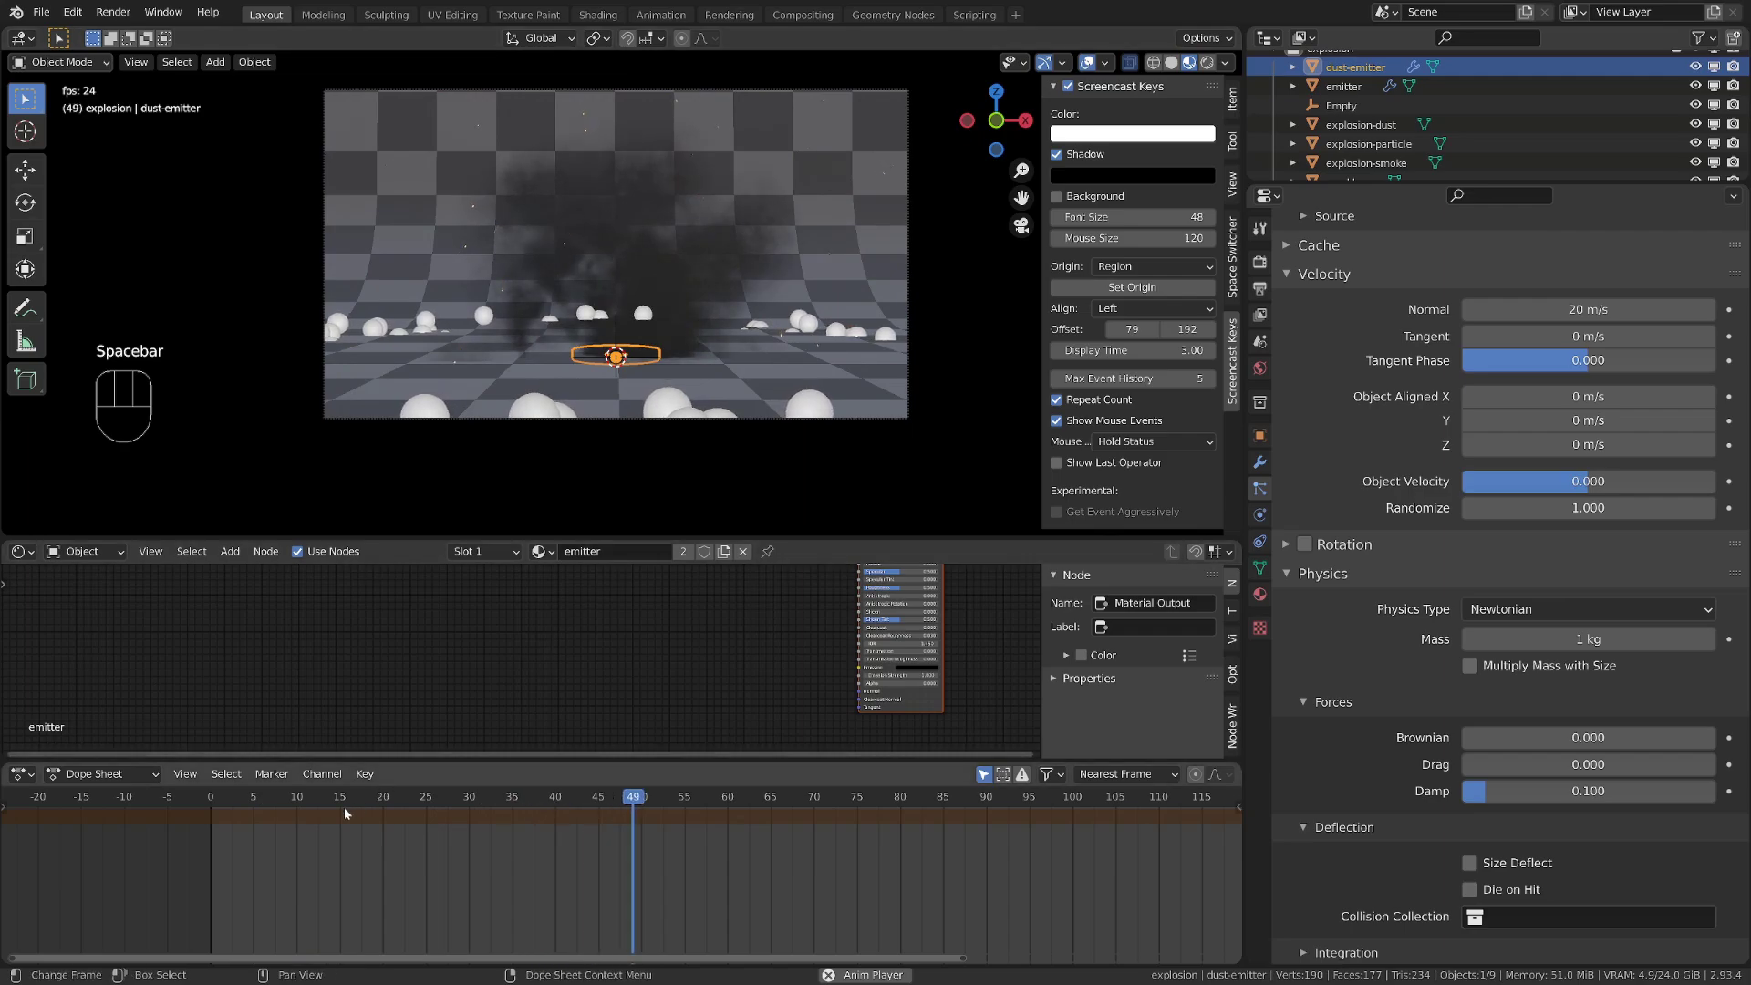
pyautogui.press('space')
# Set the dust particles' Normal velocity to 15 m/s and replay the animation from near the start
pyautogui.click(1587, 310)
pyautogui.hotkey('ctrl', 'a')
pyautogui.write('15')
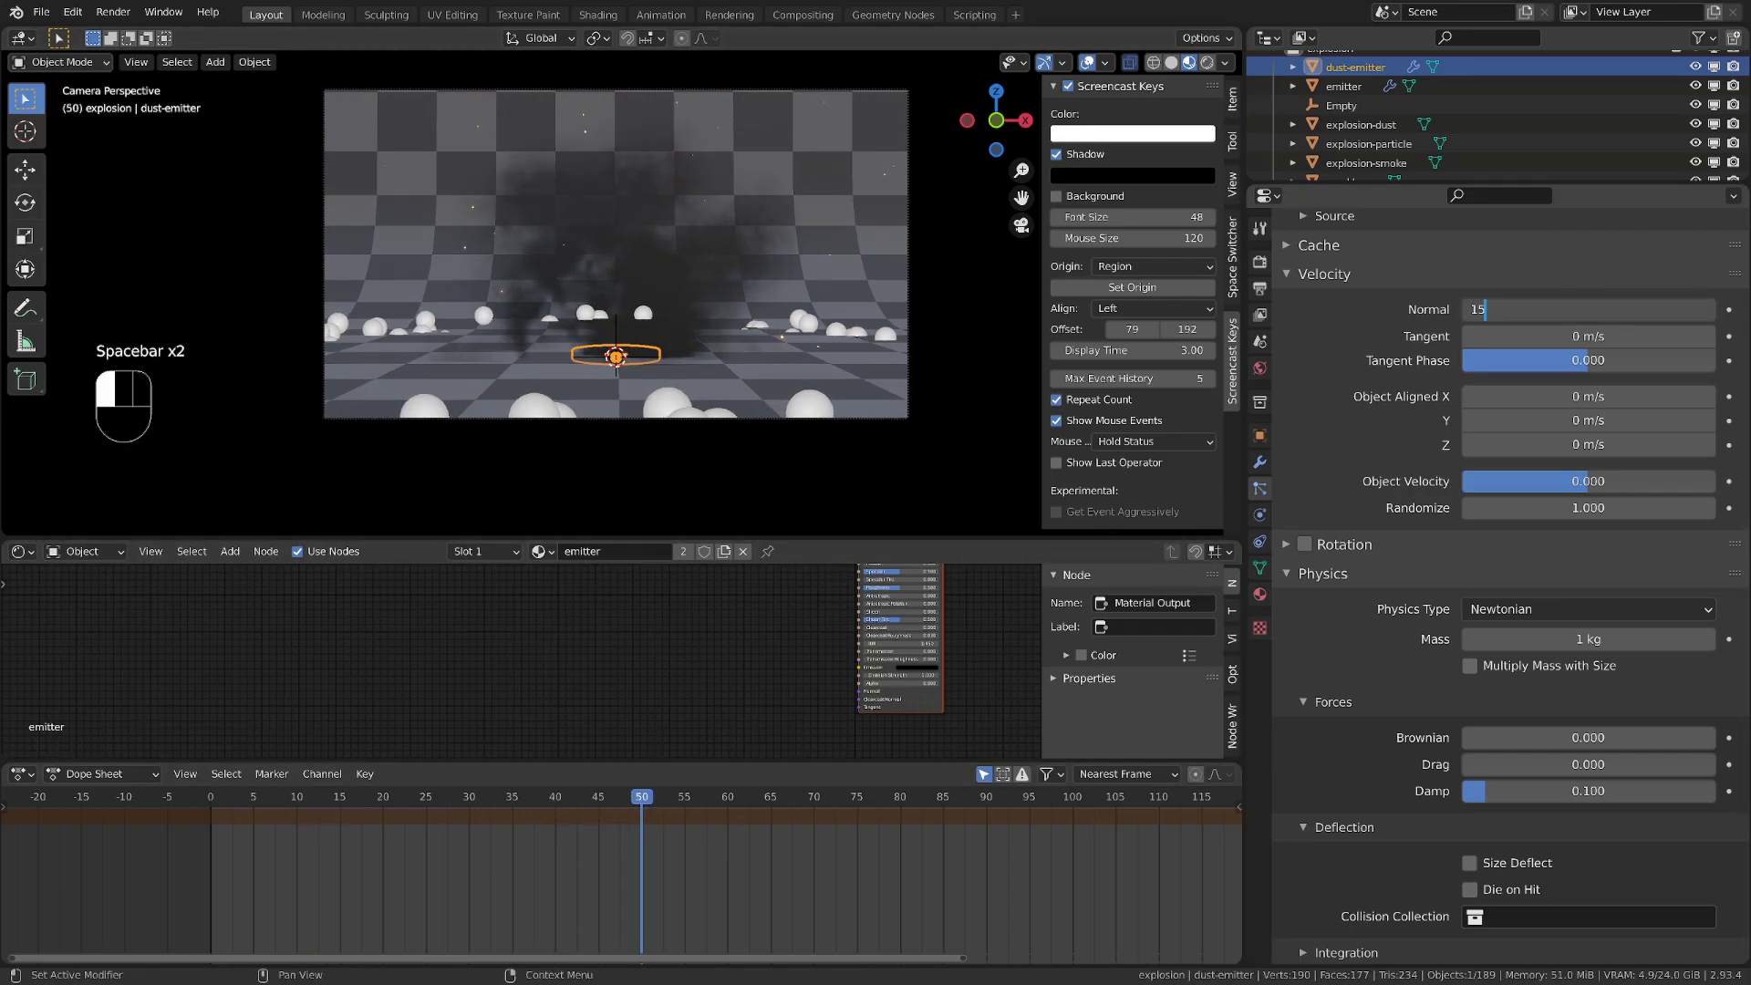
pyautogui.press('Return')
pyautogui.click(222, 804)
pyautogui.press('space')
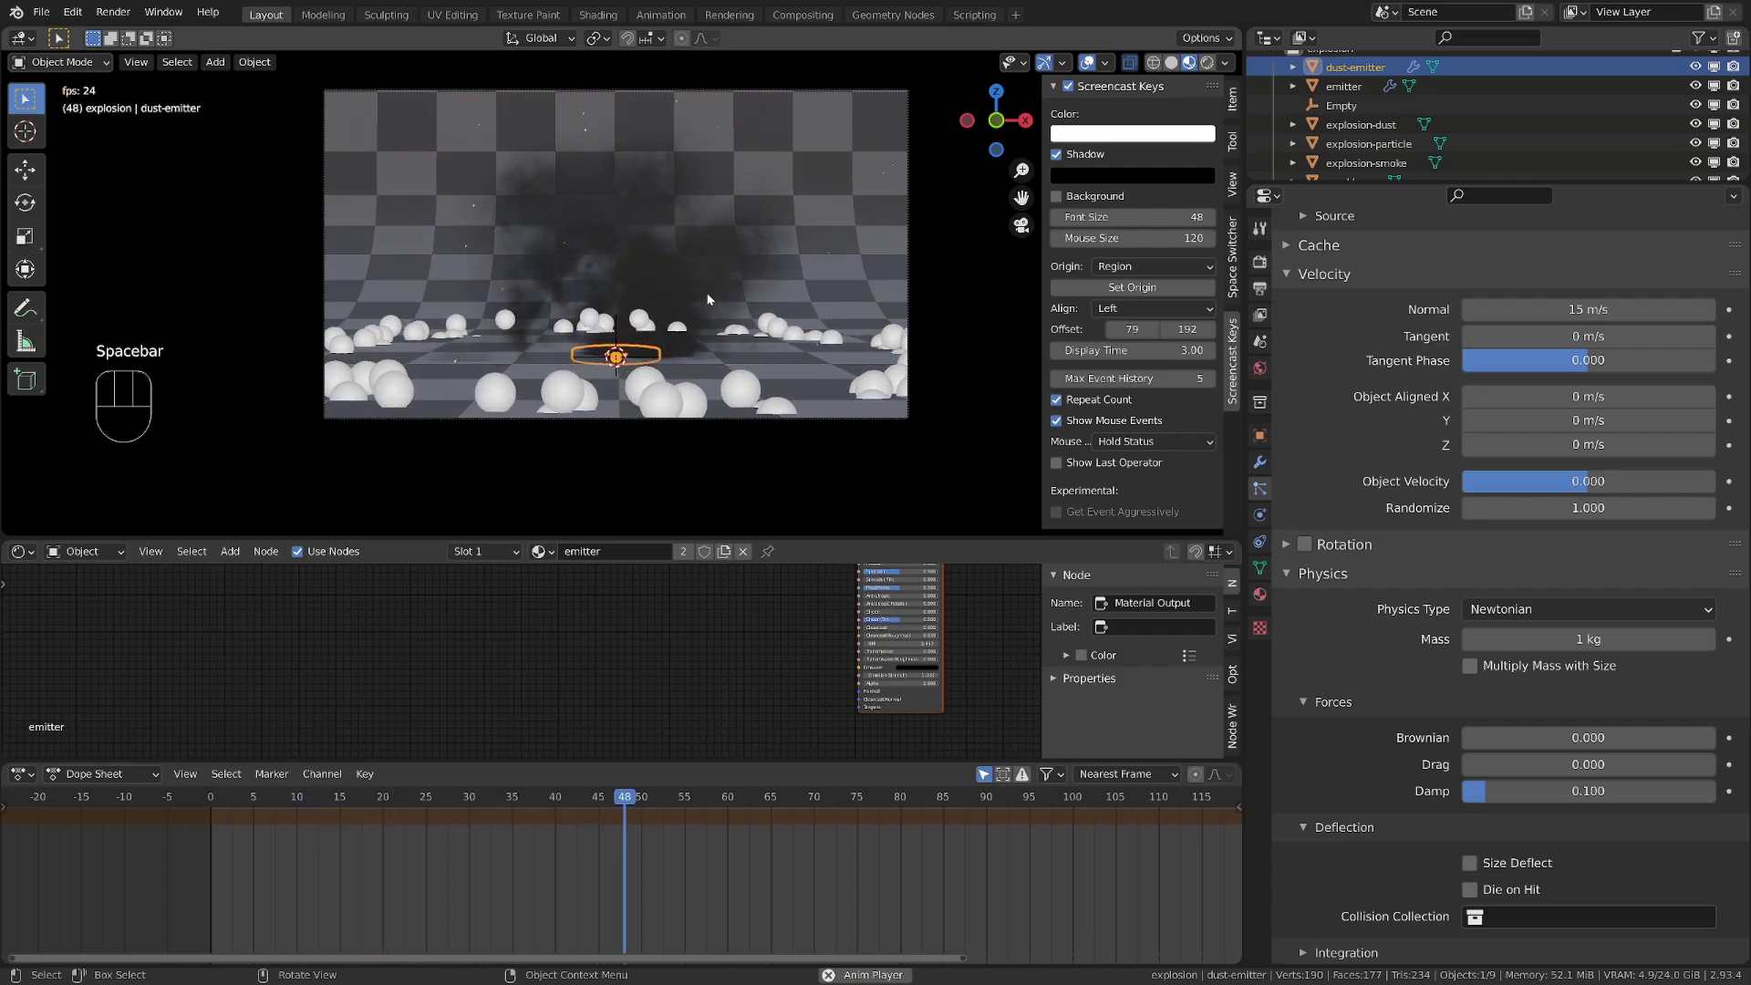
pyautogui.press('space')
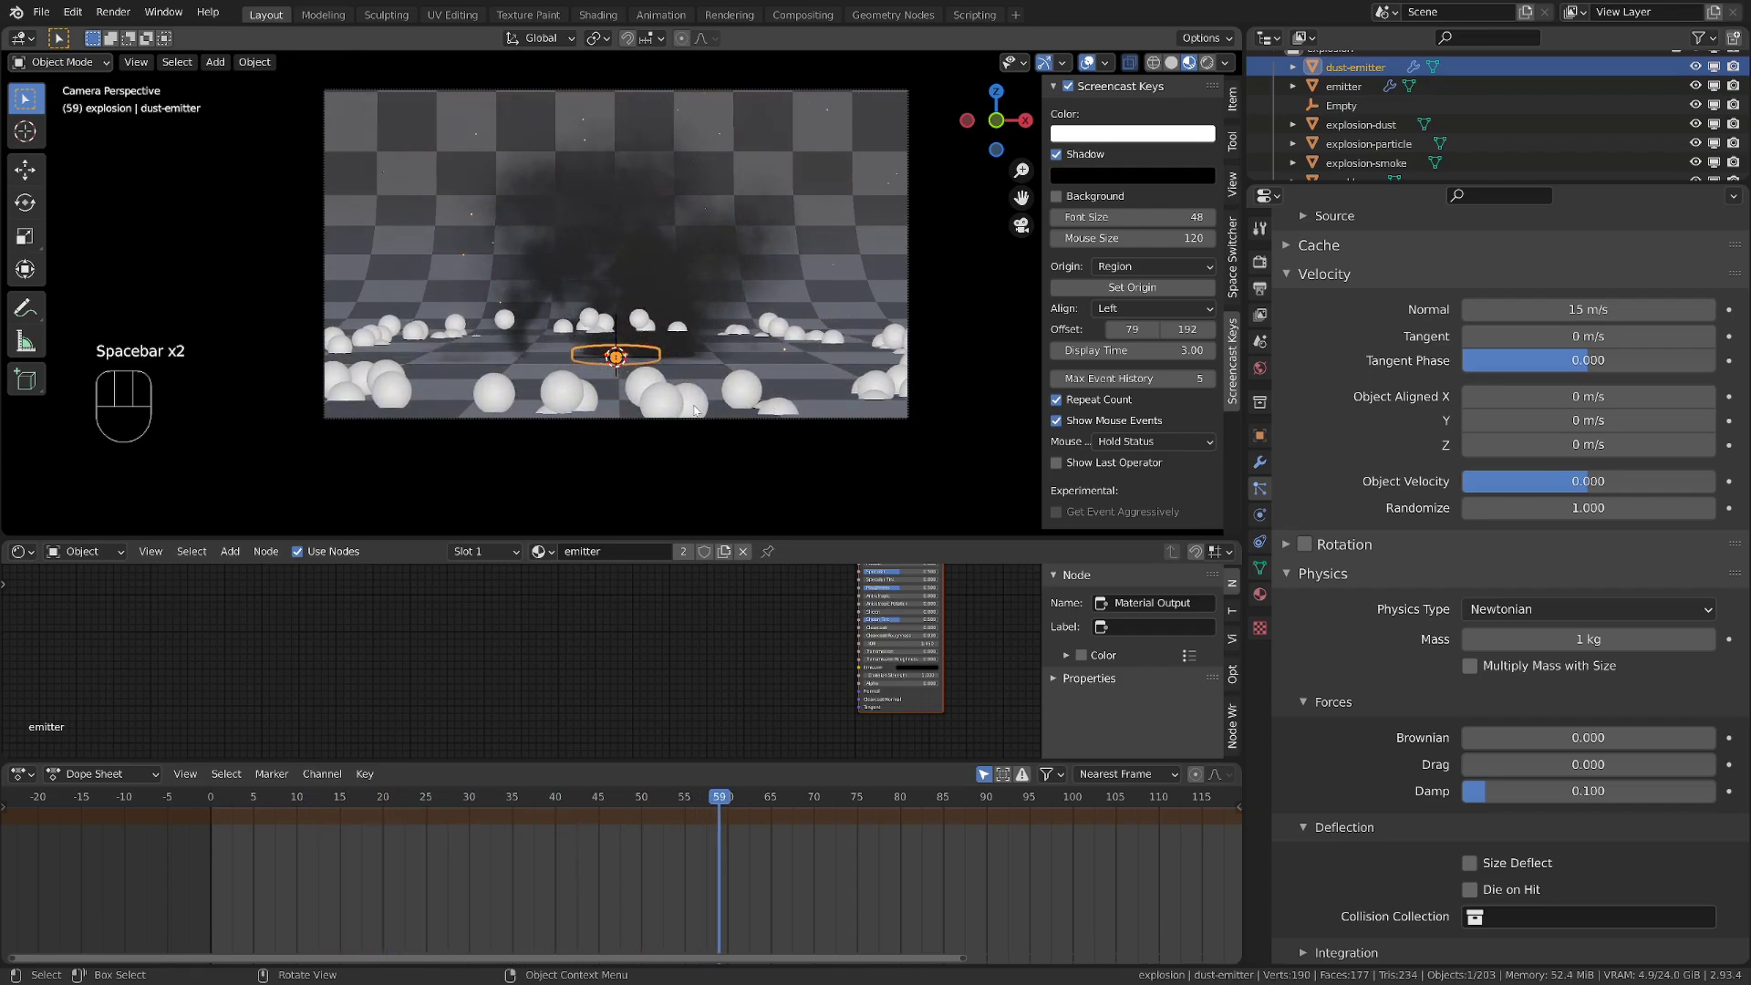
# Set the dust particle system's emission Number to 300 and replay the animation from the start
pyautogui.scroll(7, 1517, 342)
pyautogui.click(1514, 318)
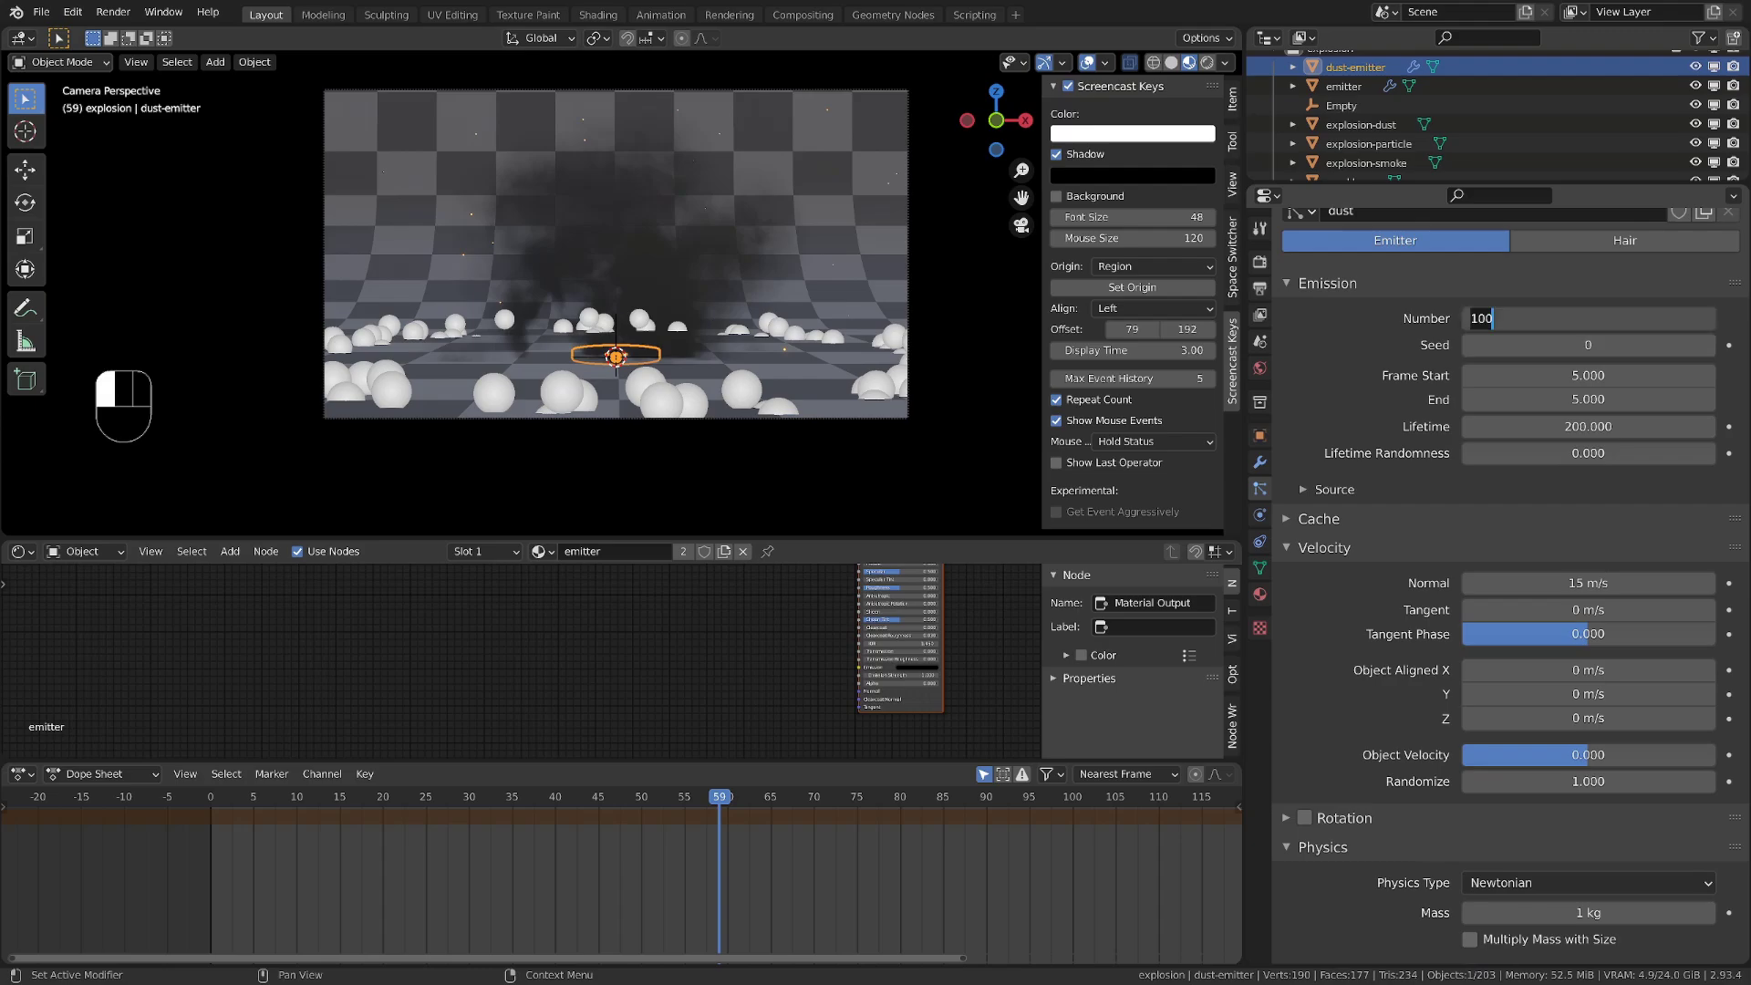
pyautogui.write('300')
pyautogui.press('Return')
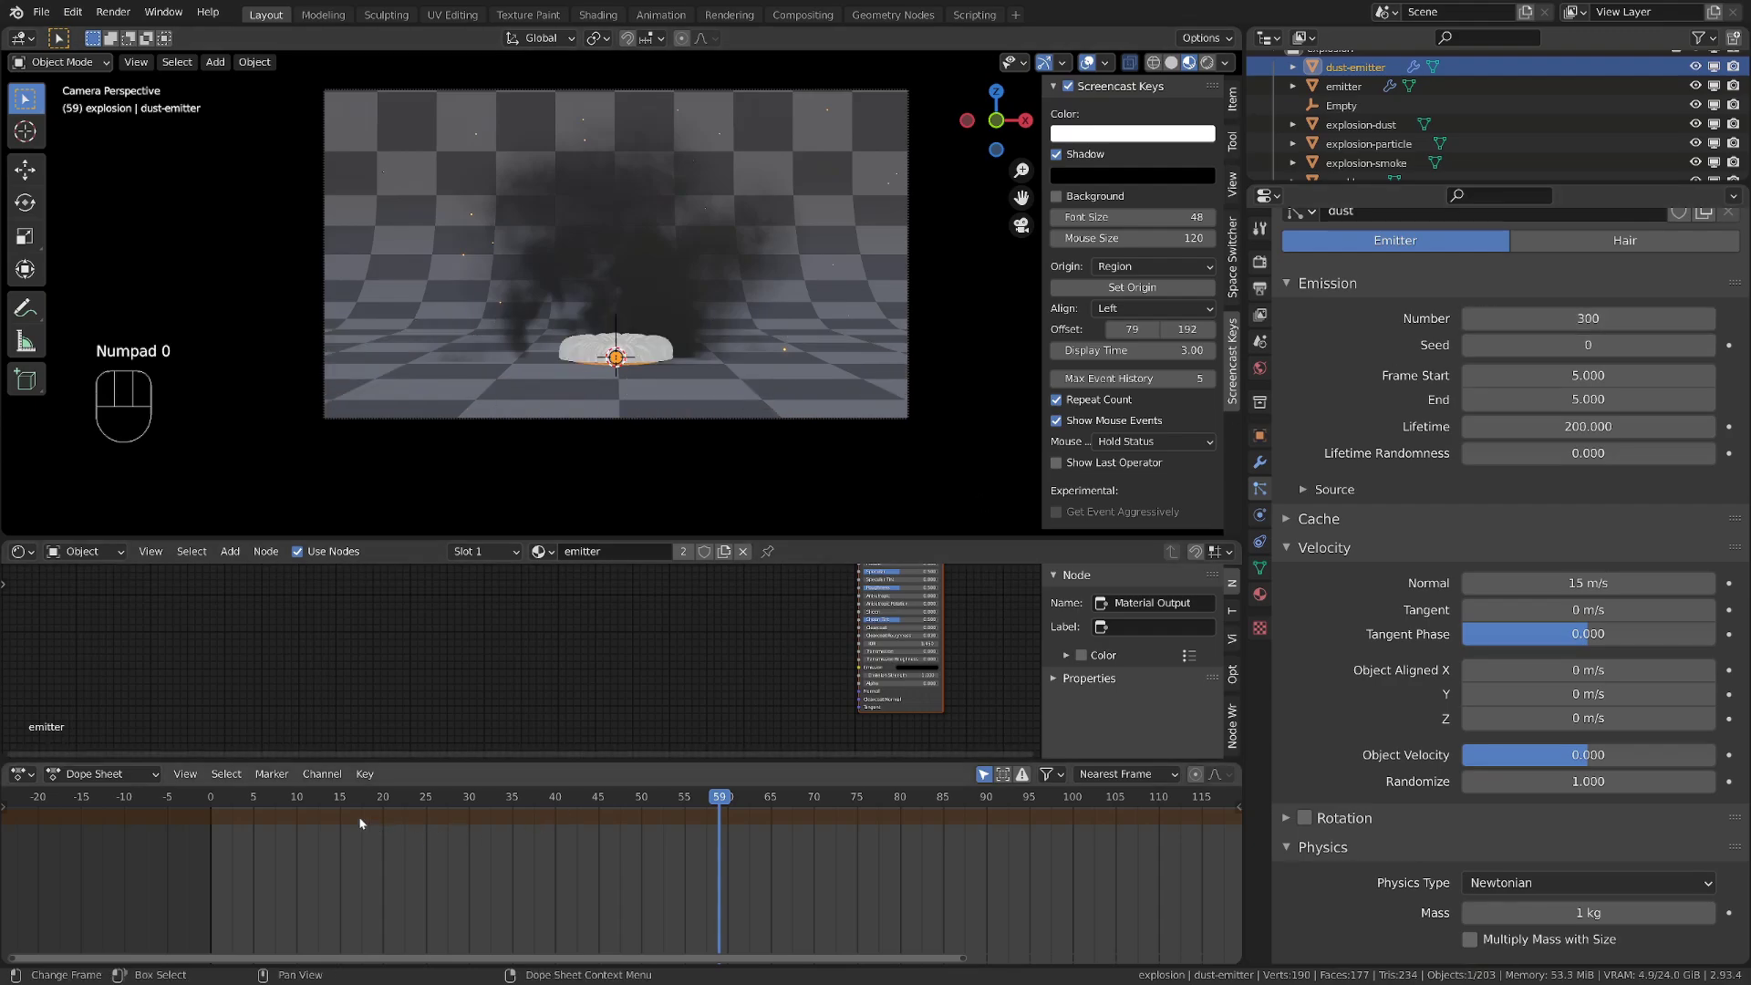
pyautogui.click(213, 796)
pyautogui.press('space')
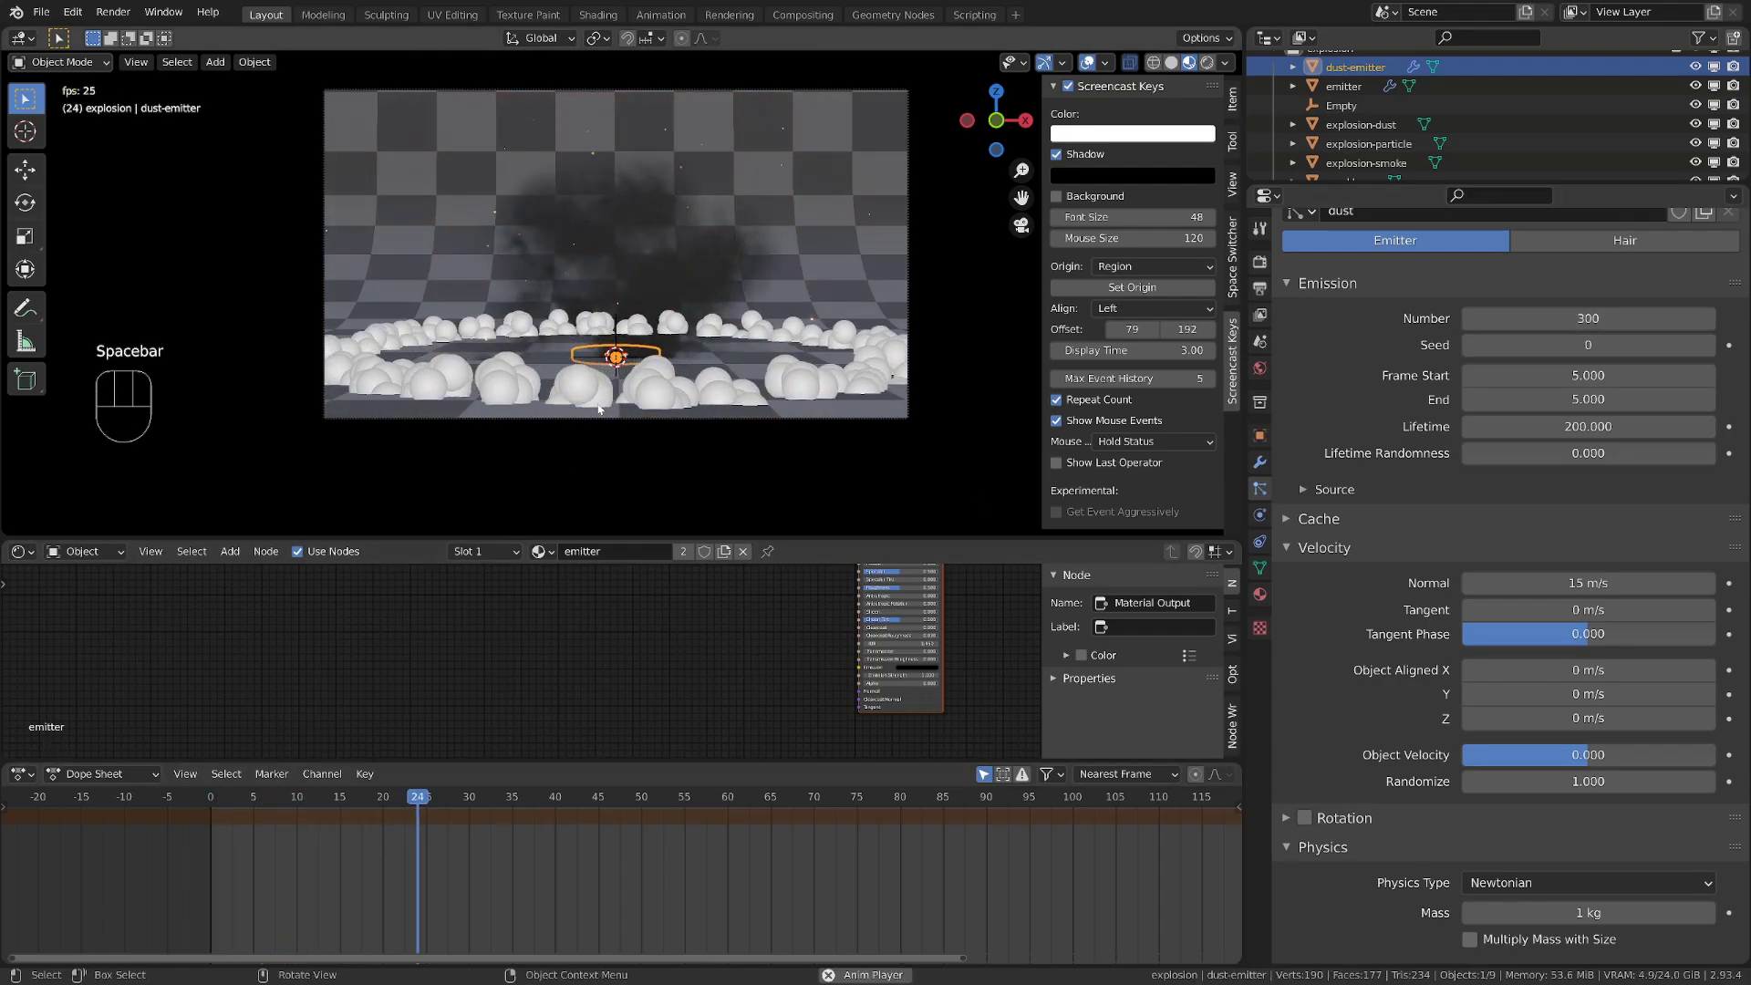
pyautogui.press('space')
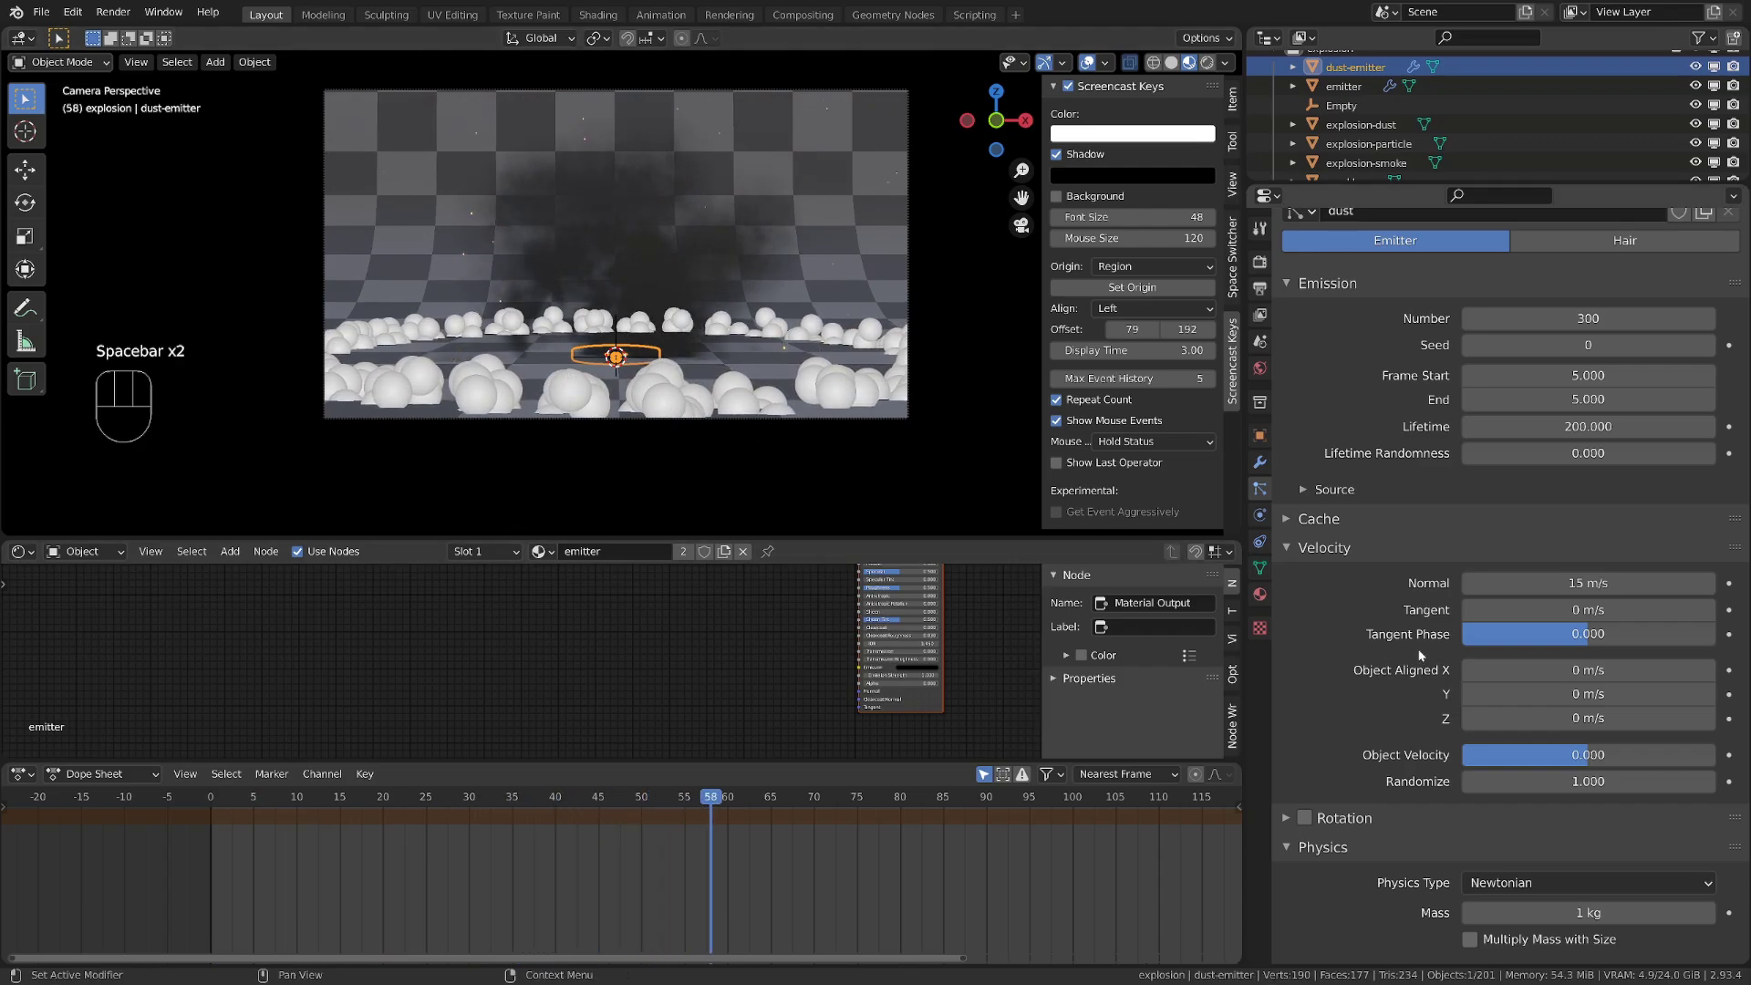
# Set the dust particles' velocity Randomize to 2 and play the animation to check the ring shape
pyautogui.scroll(-1, 1569, 507)
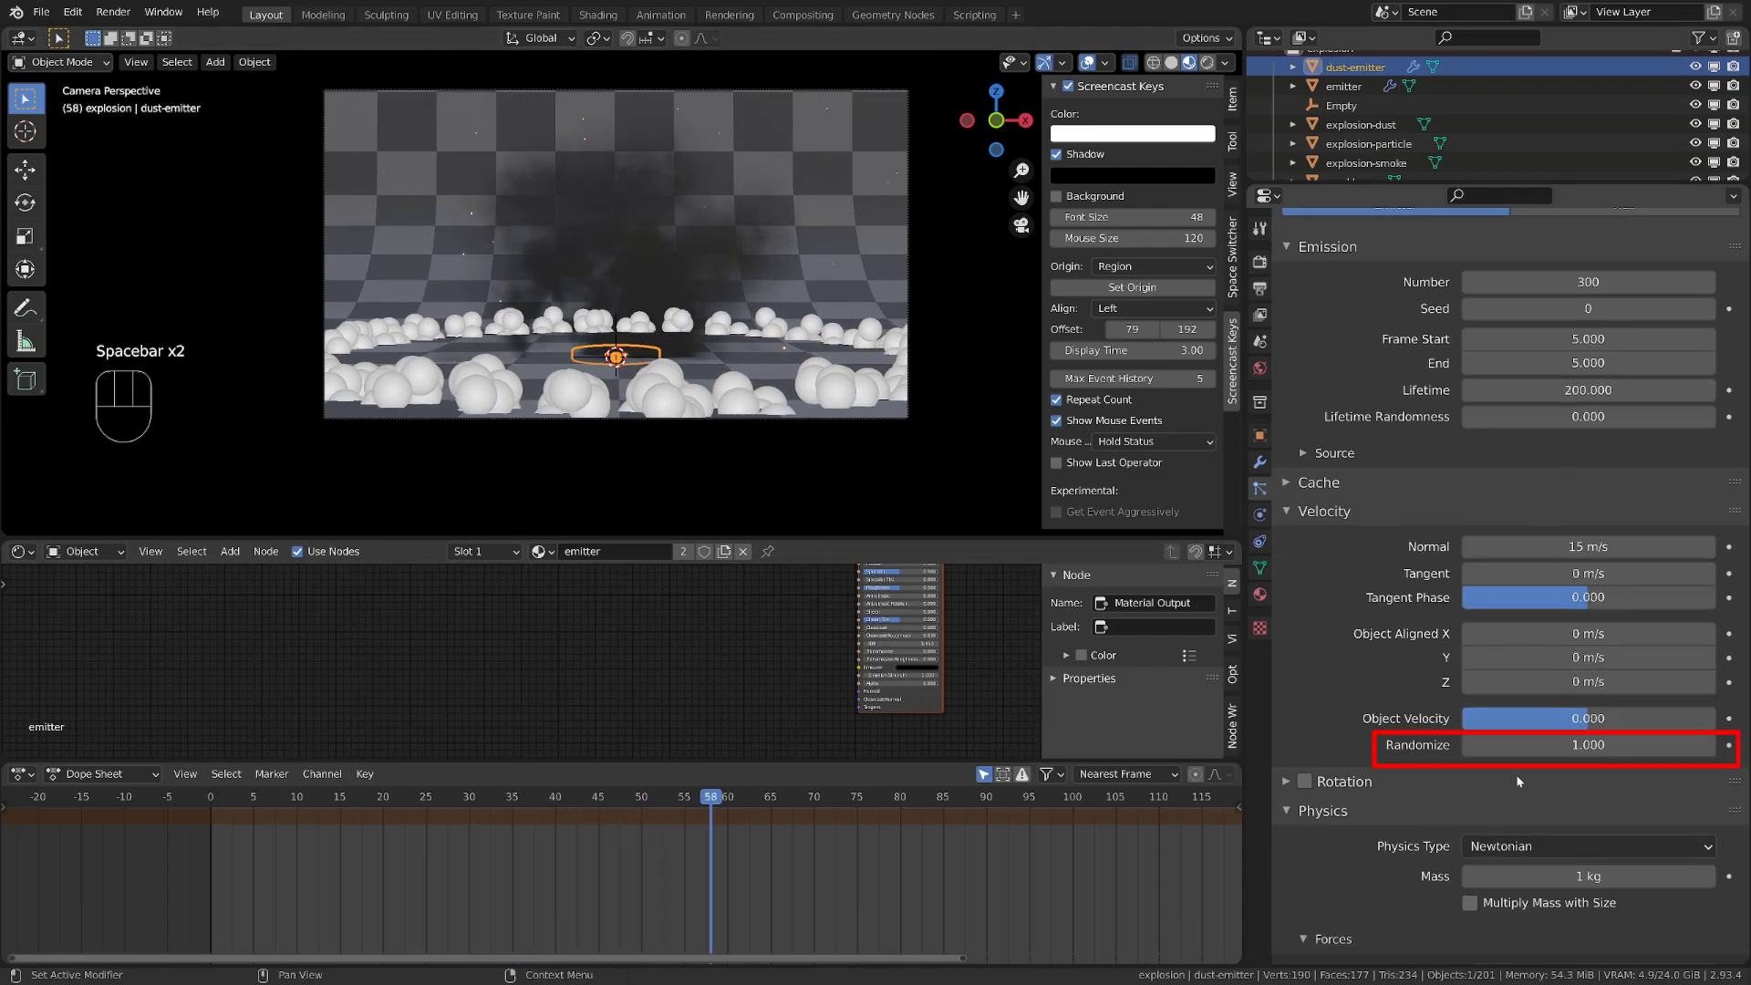
pyautogui.click(1573, 743)
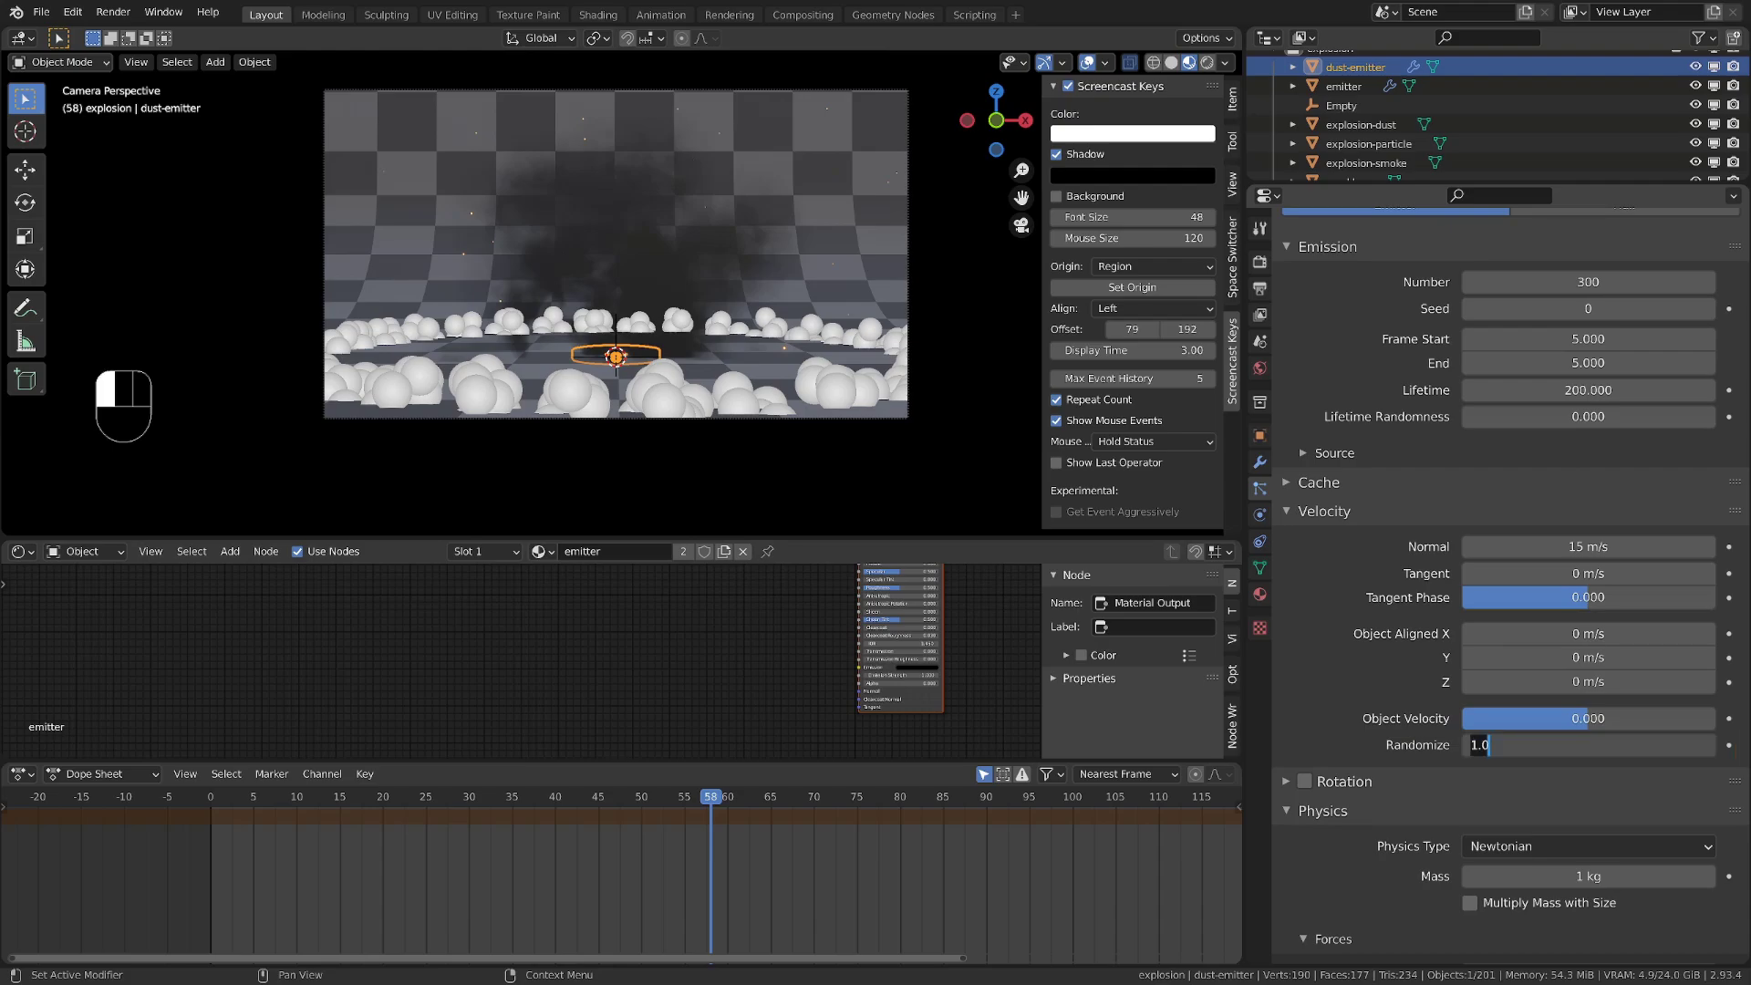
pyautogui.write('2')
pyautogui.press('Return')
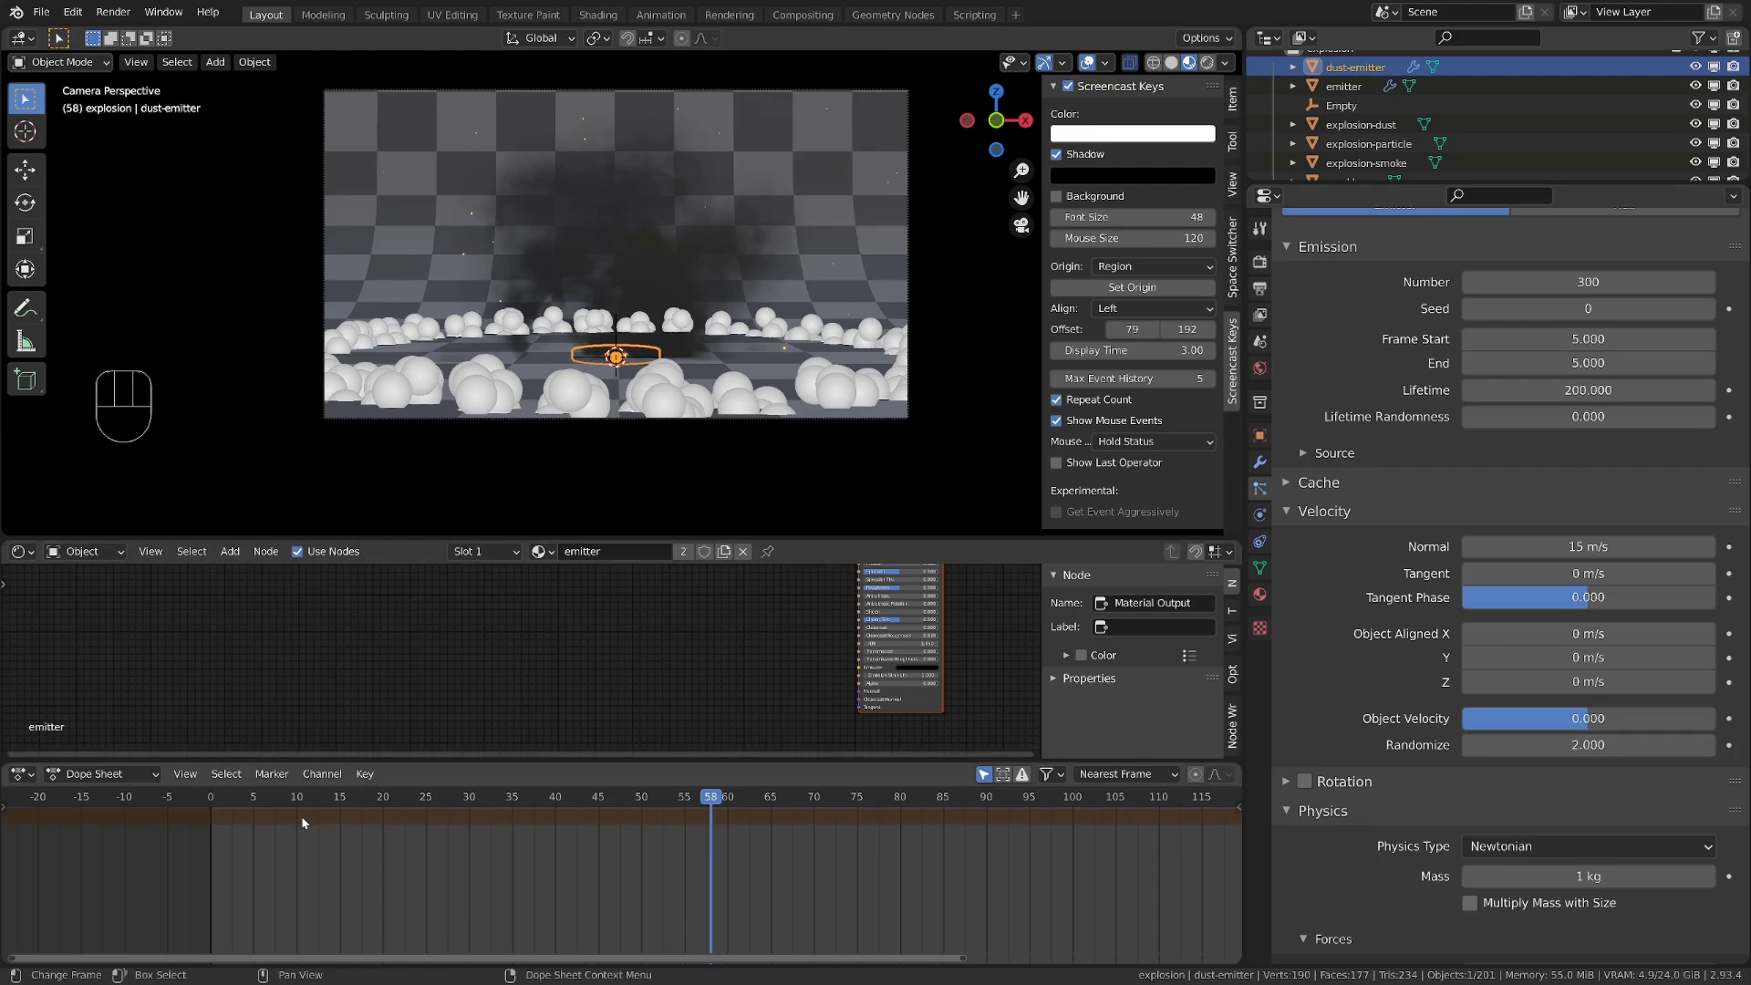
pyautogui.press('space')
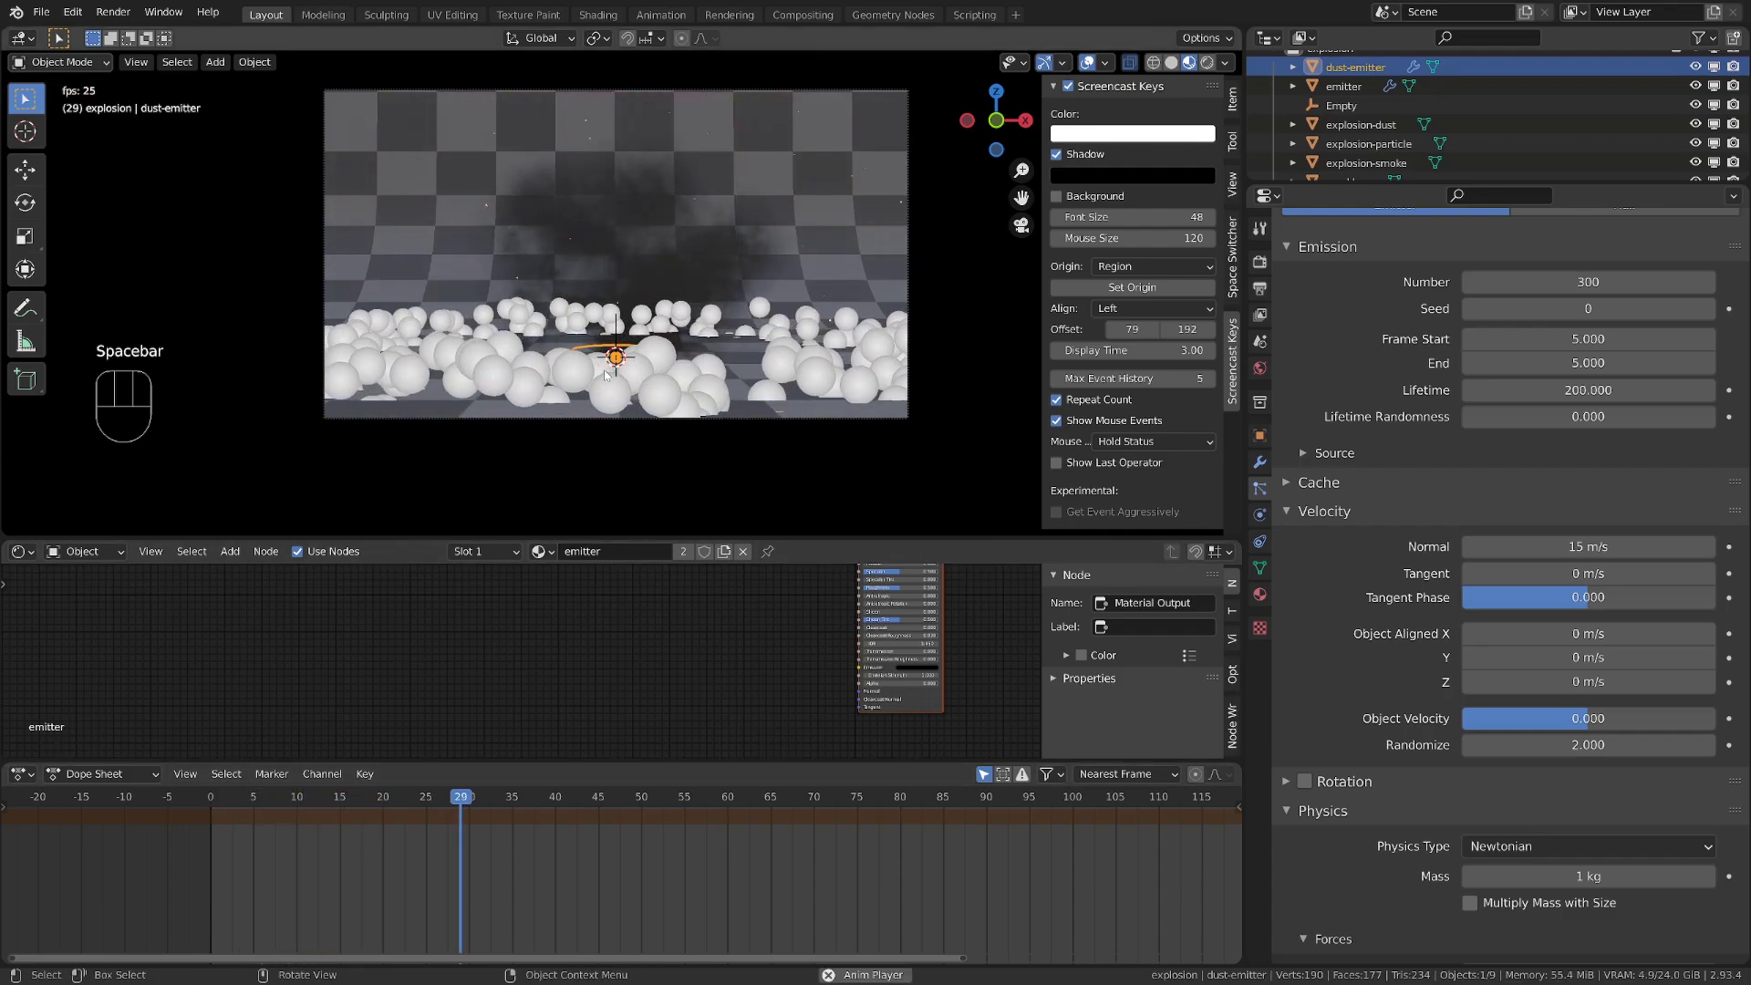
pyautogui.press('space')
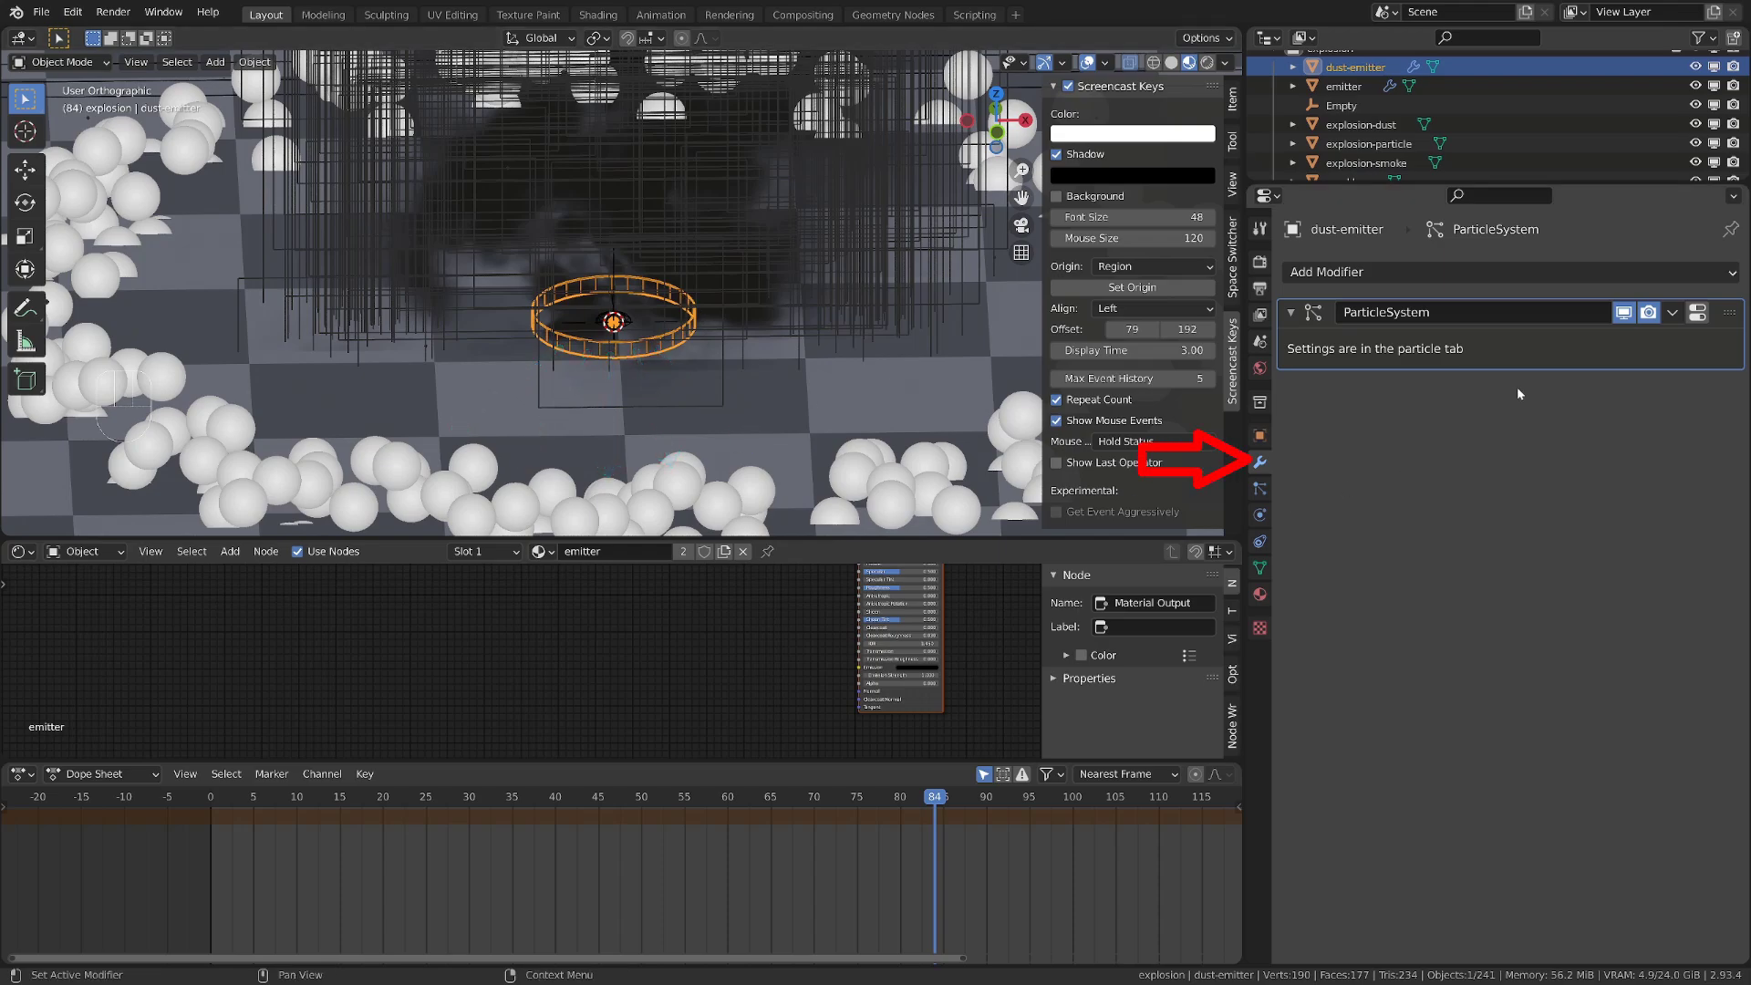
# Add a Subdivision Surface modifier with Render level 1 to the dust emitter, place it above the particle system, and apply it
pyautogui.click(1515, 274)
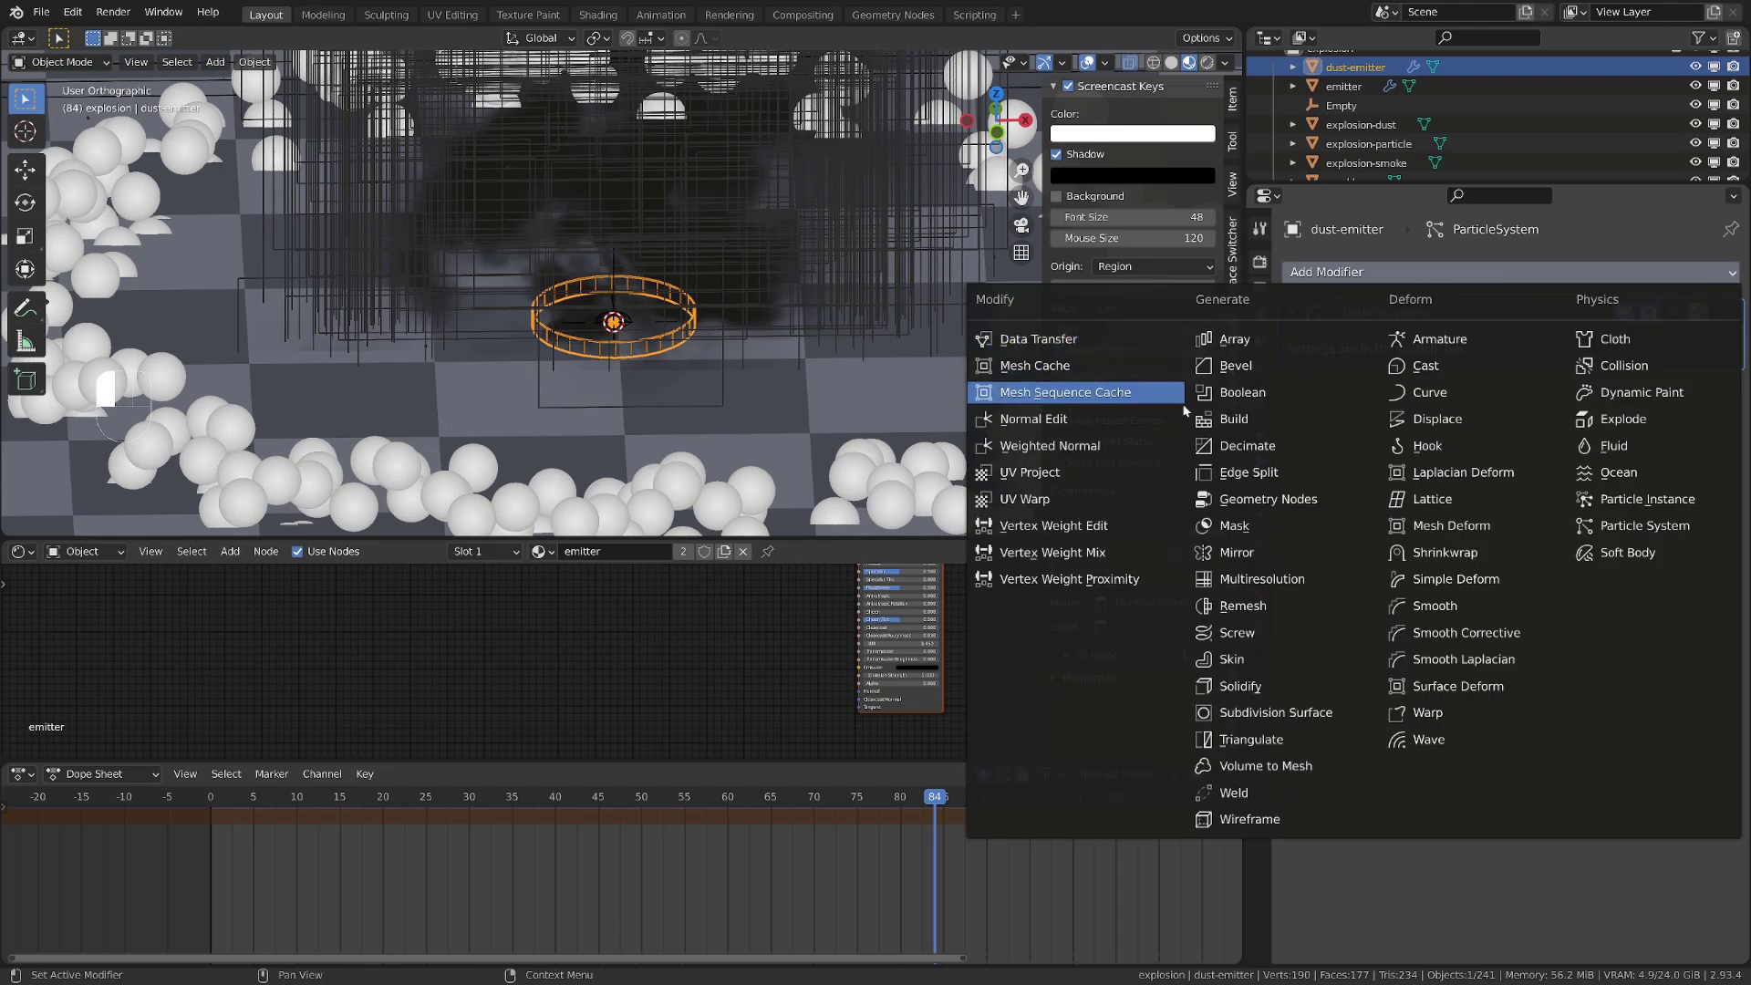
pyautogui.click(1264, 715)
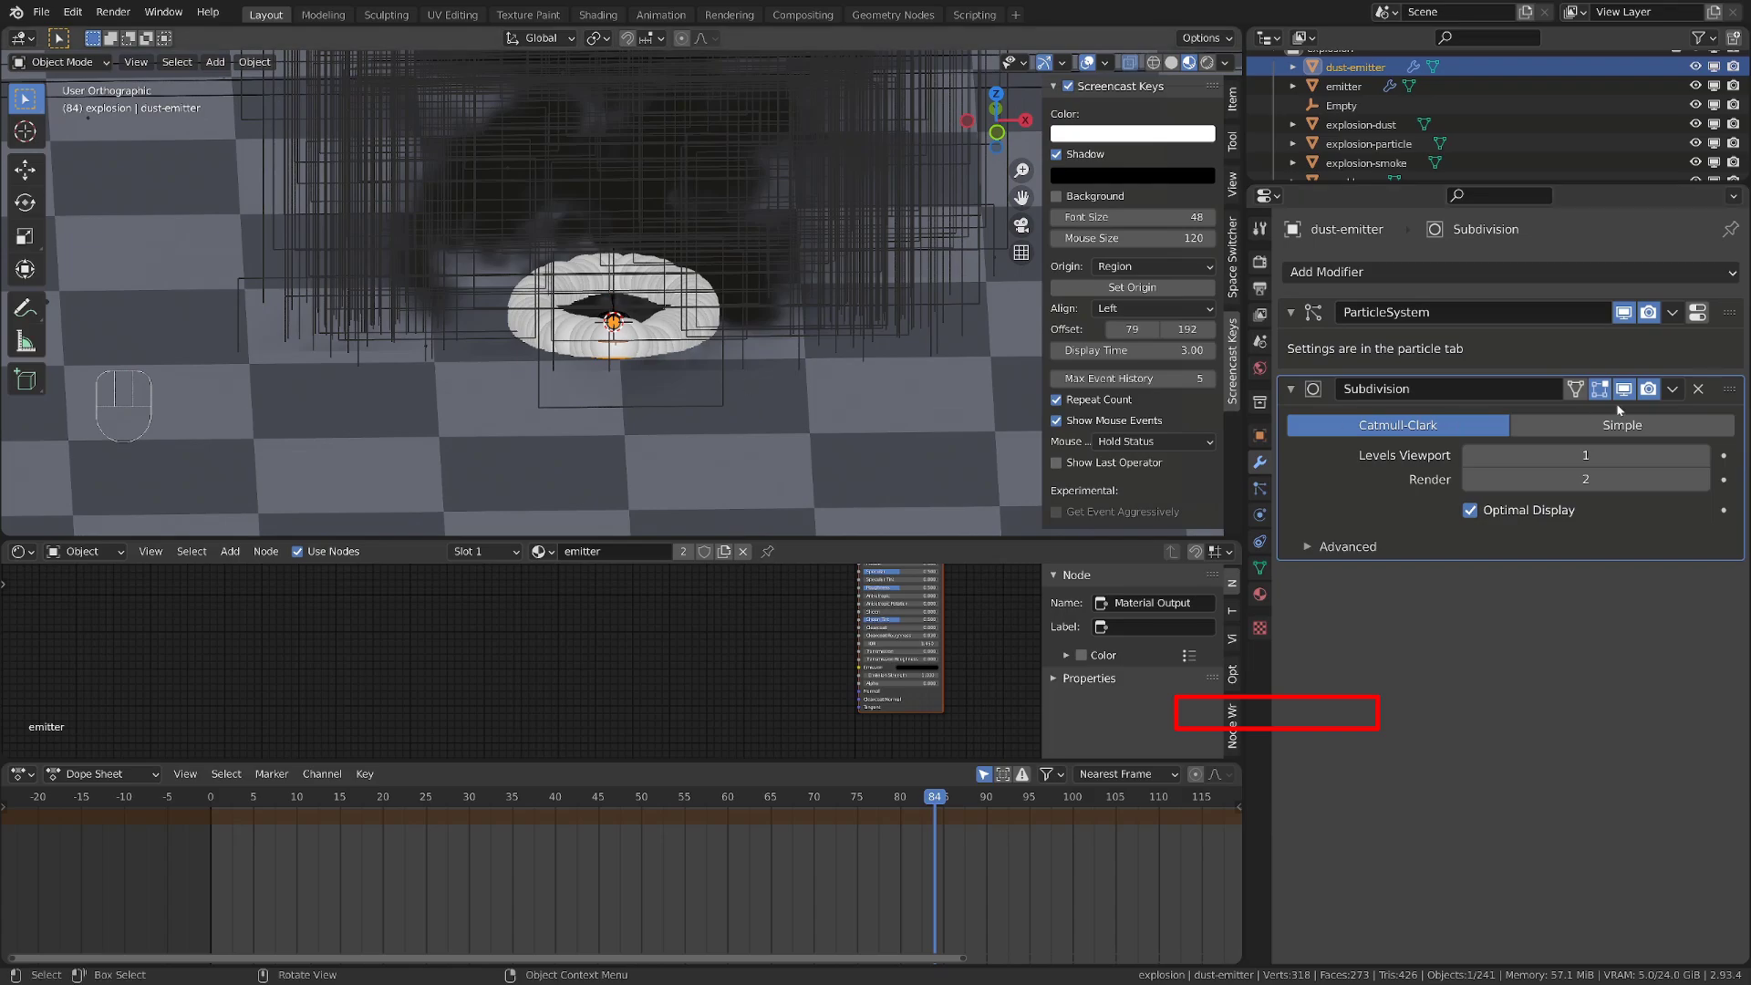
pyautogui.moveTo(1730, 388); pyautogui.dragTo(1730, 312)
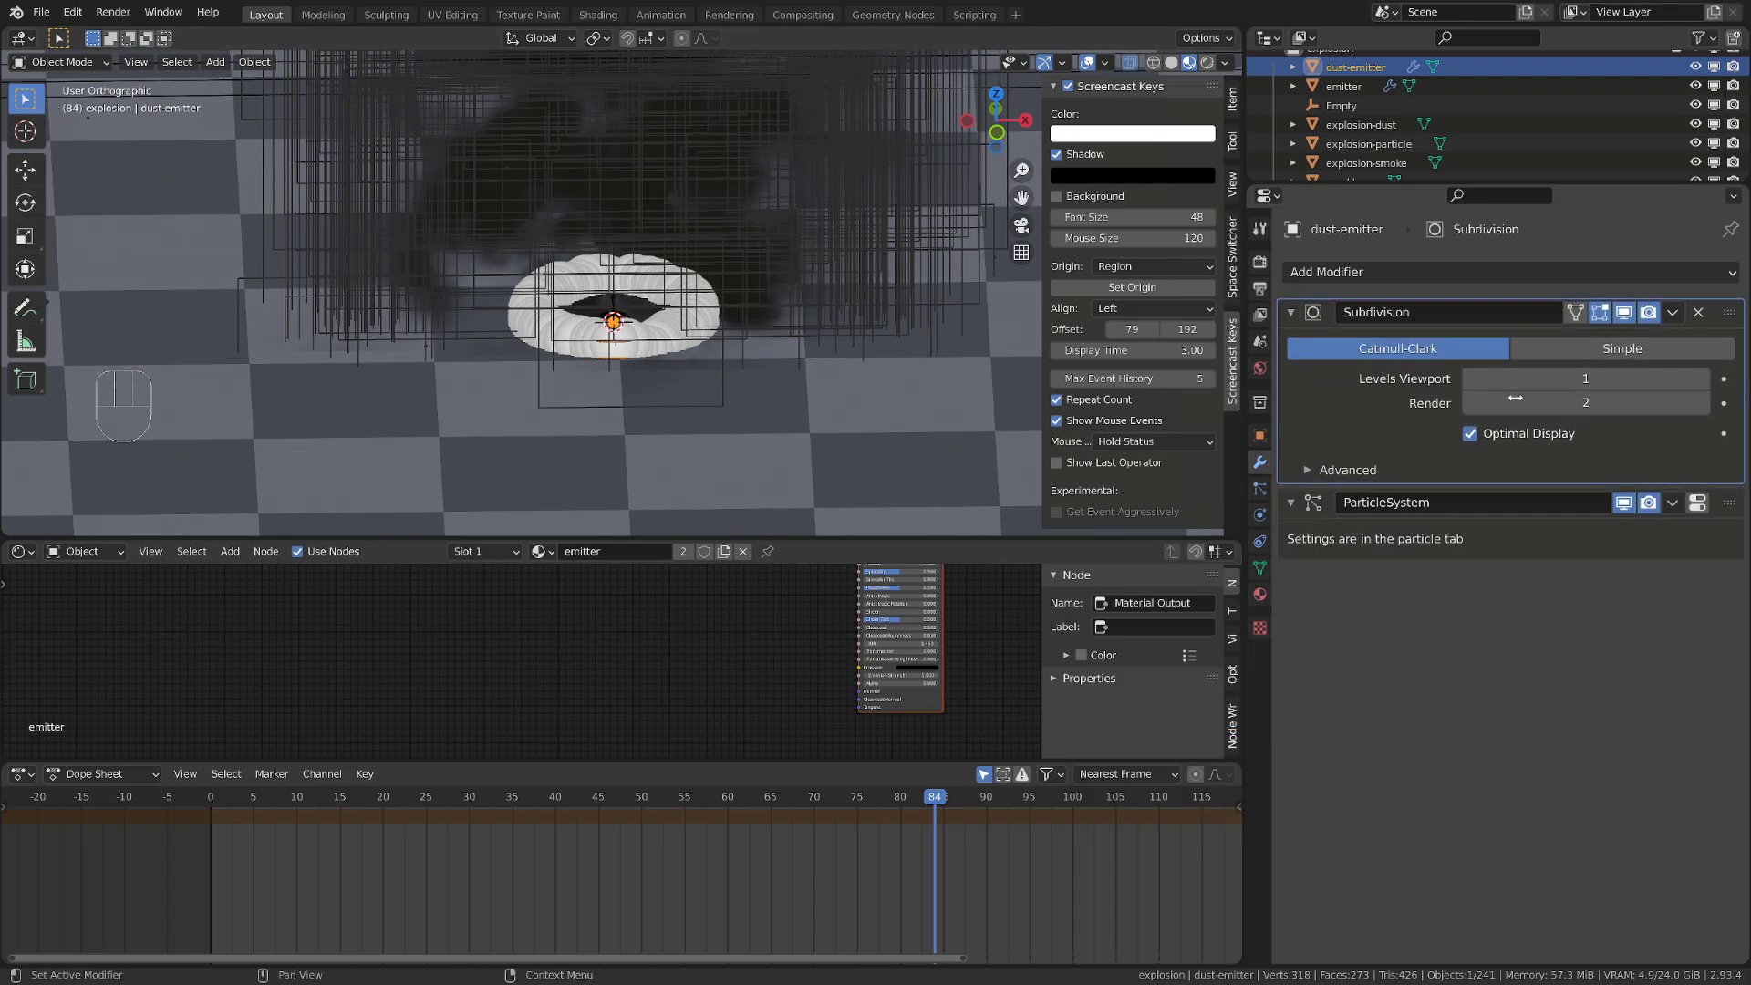
pyautogui.moveTo(1515, 397); pyautogui.dragTo(1486, 398)
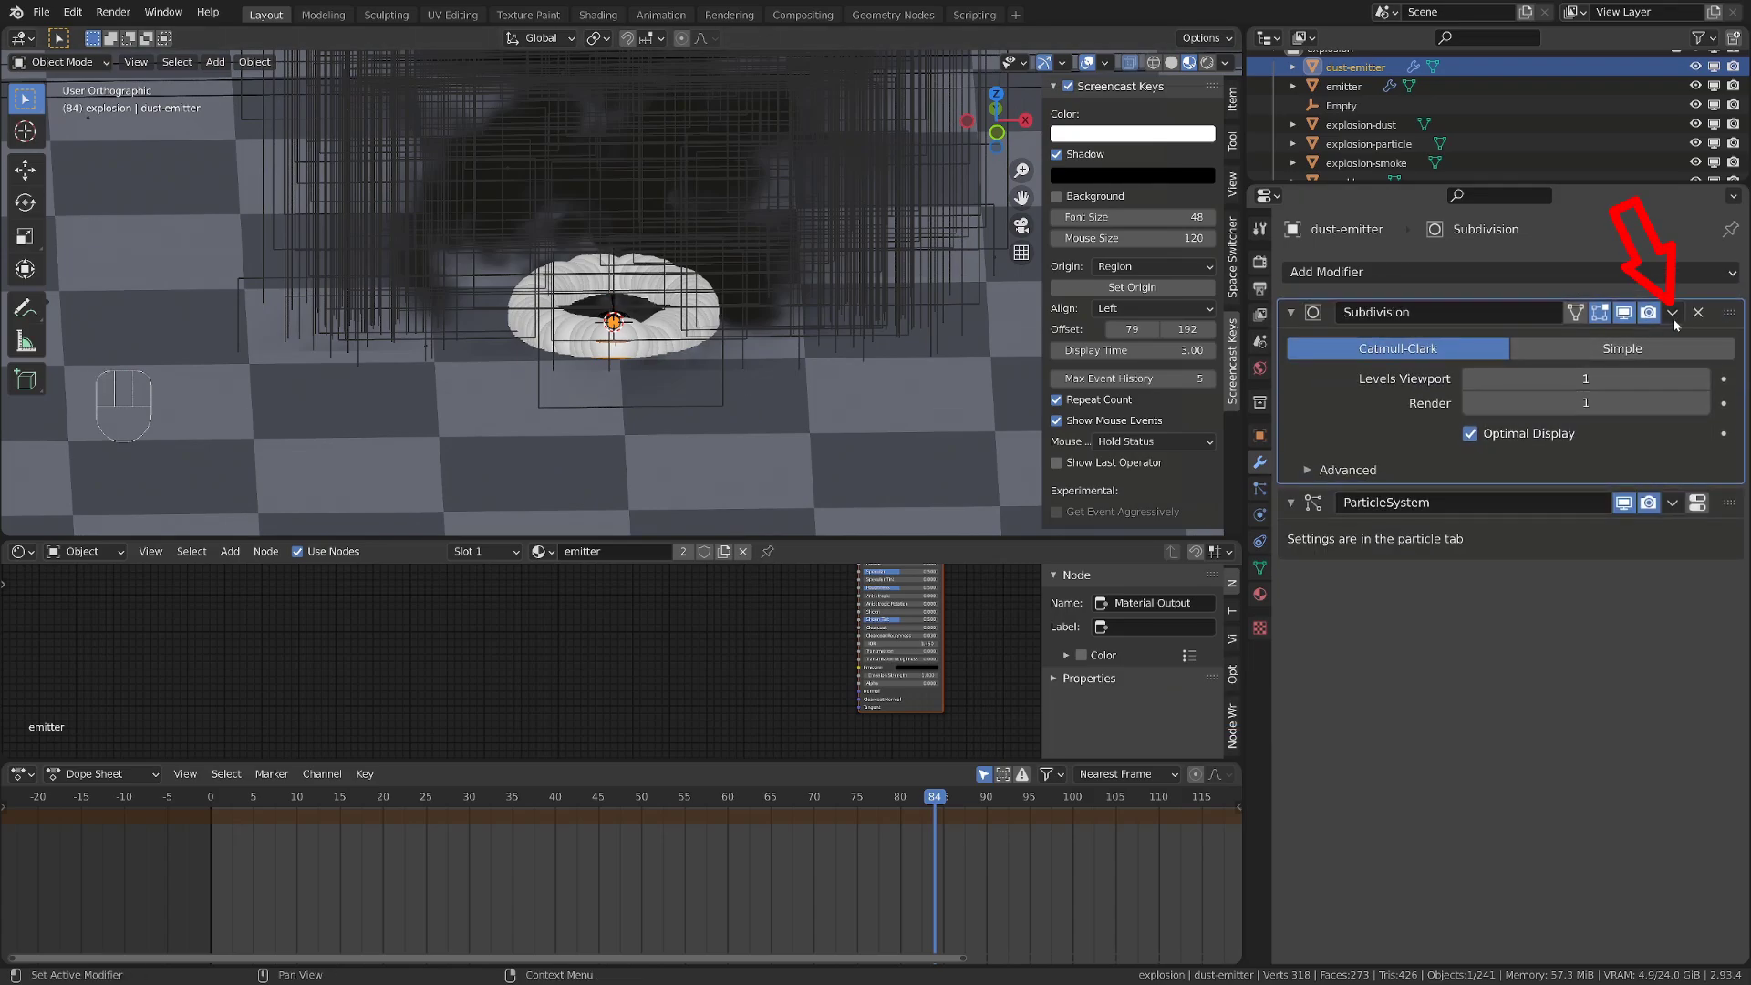
pyautogui.click(1673, 312)
pyautogui.click(1551, 339)
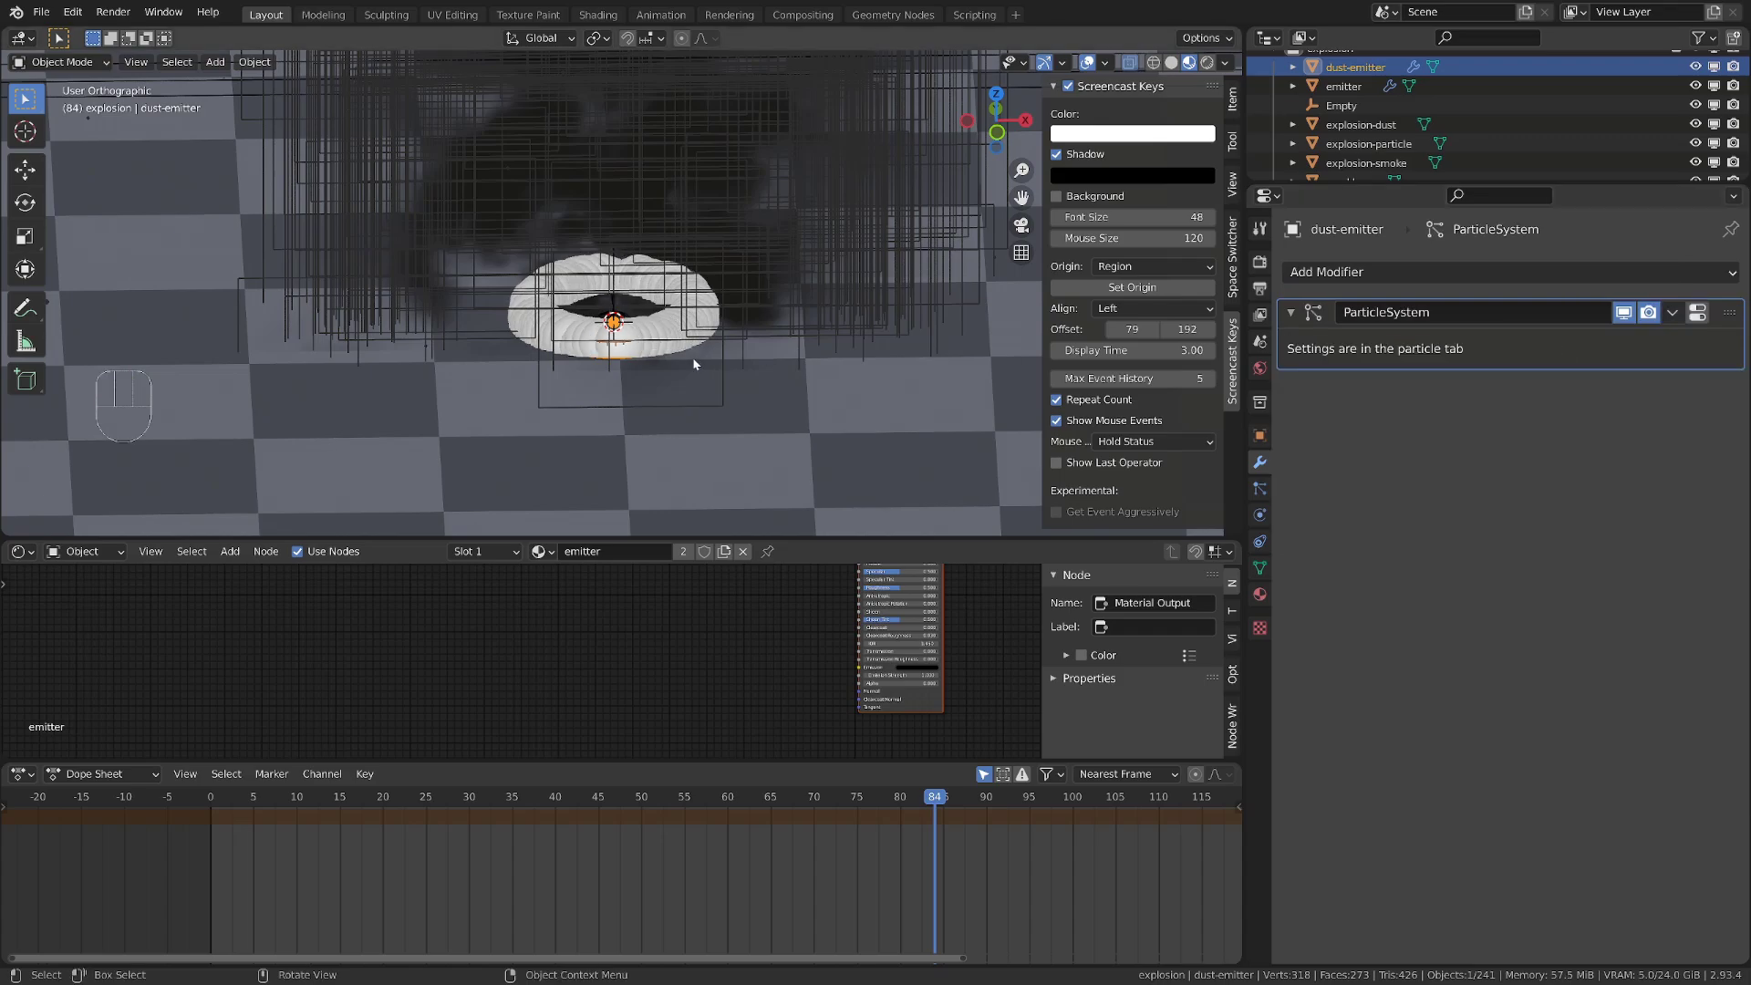
# View the scene through the camera and play the animation to check the dust spread
pyautogui.press('KP_0')
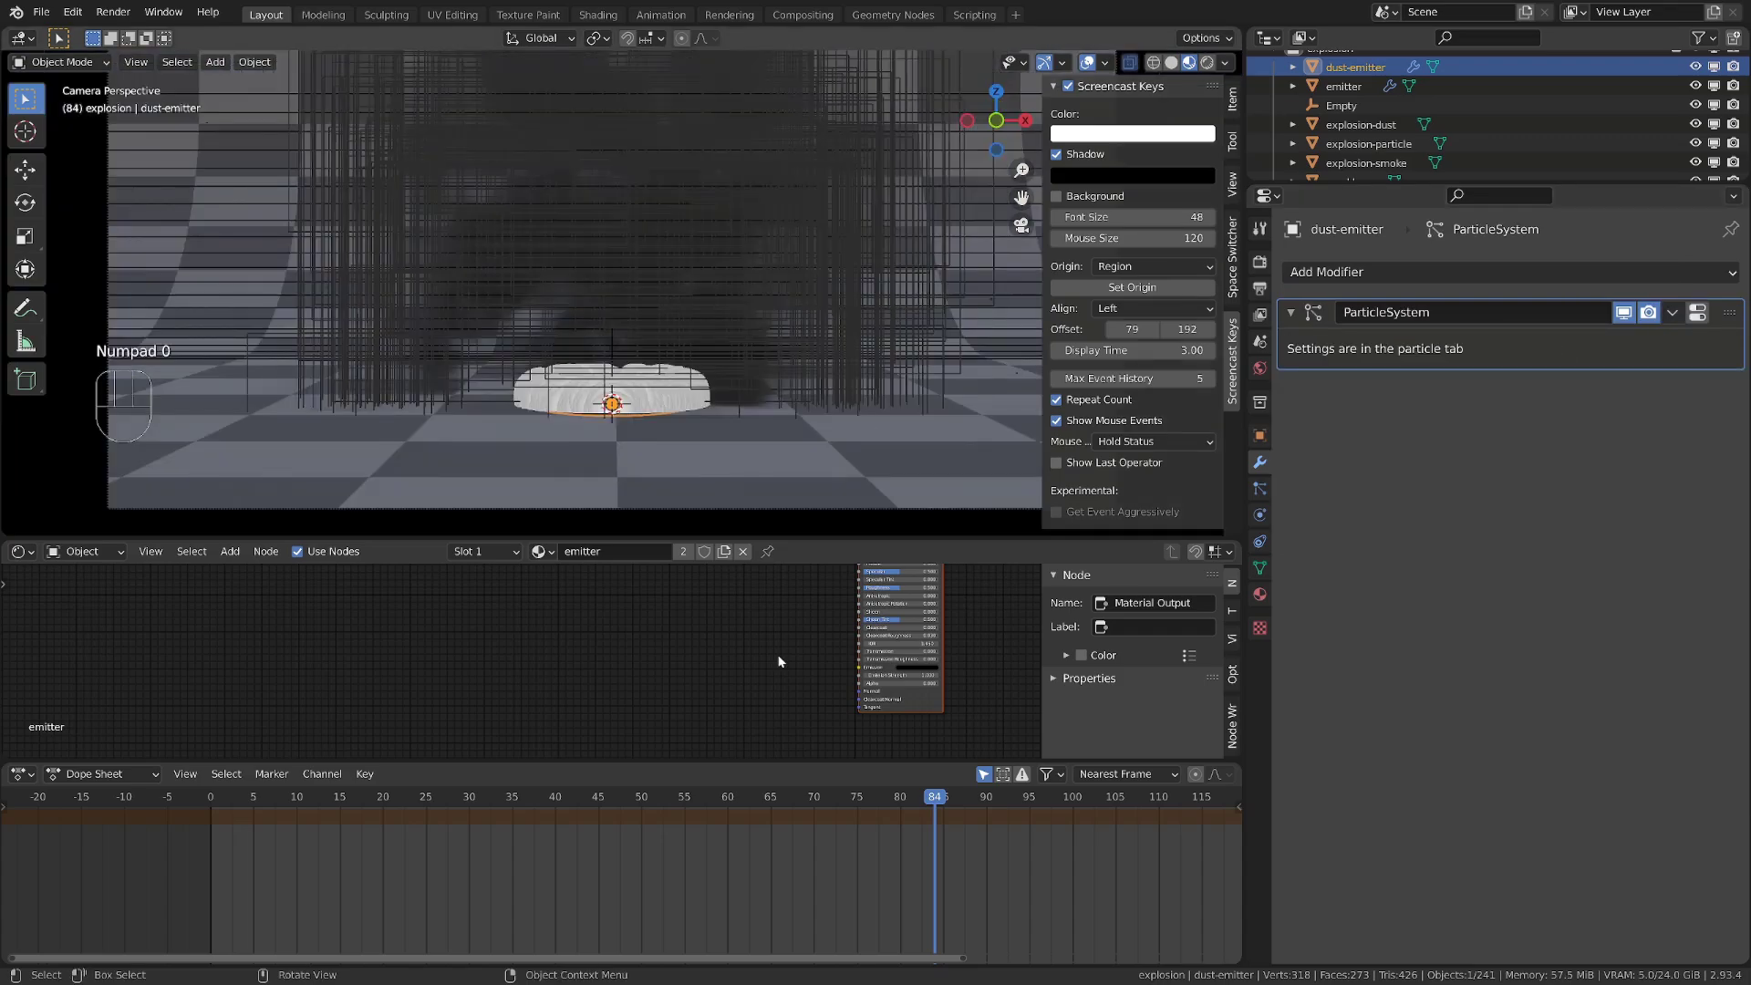
pyautogui.press('space')
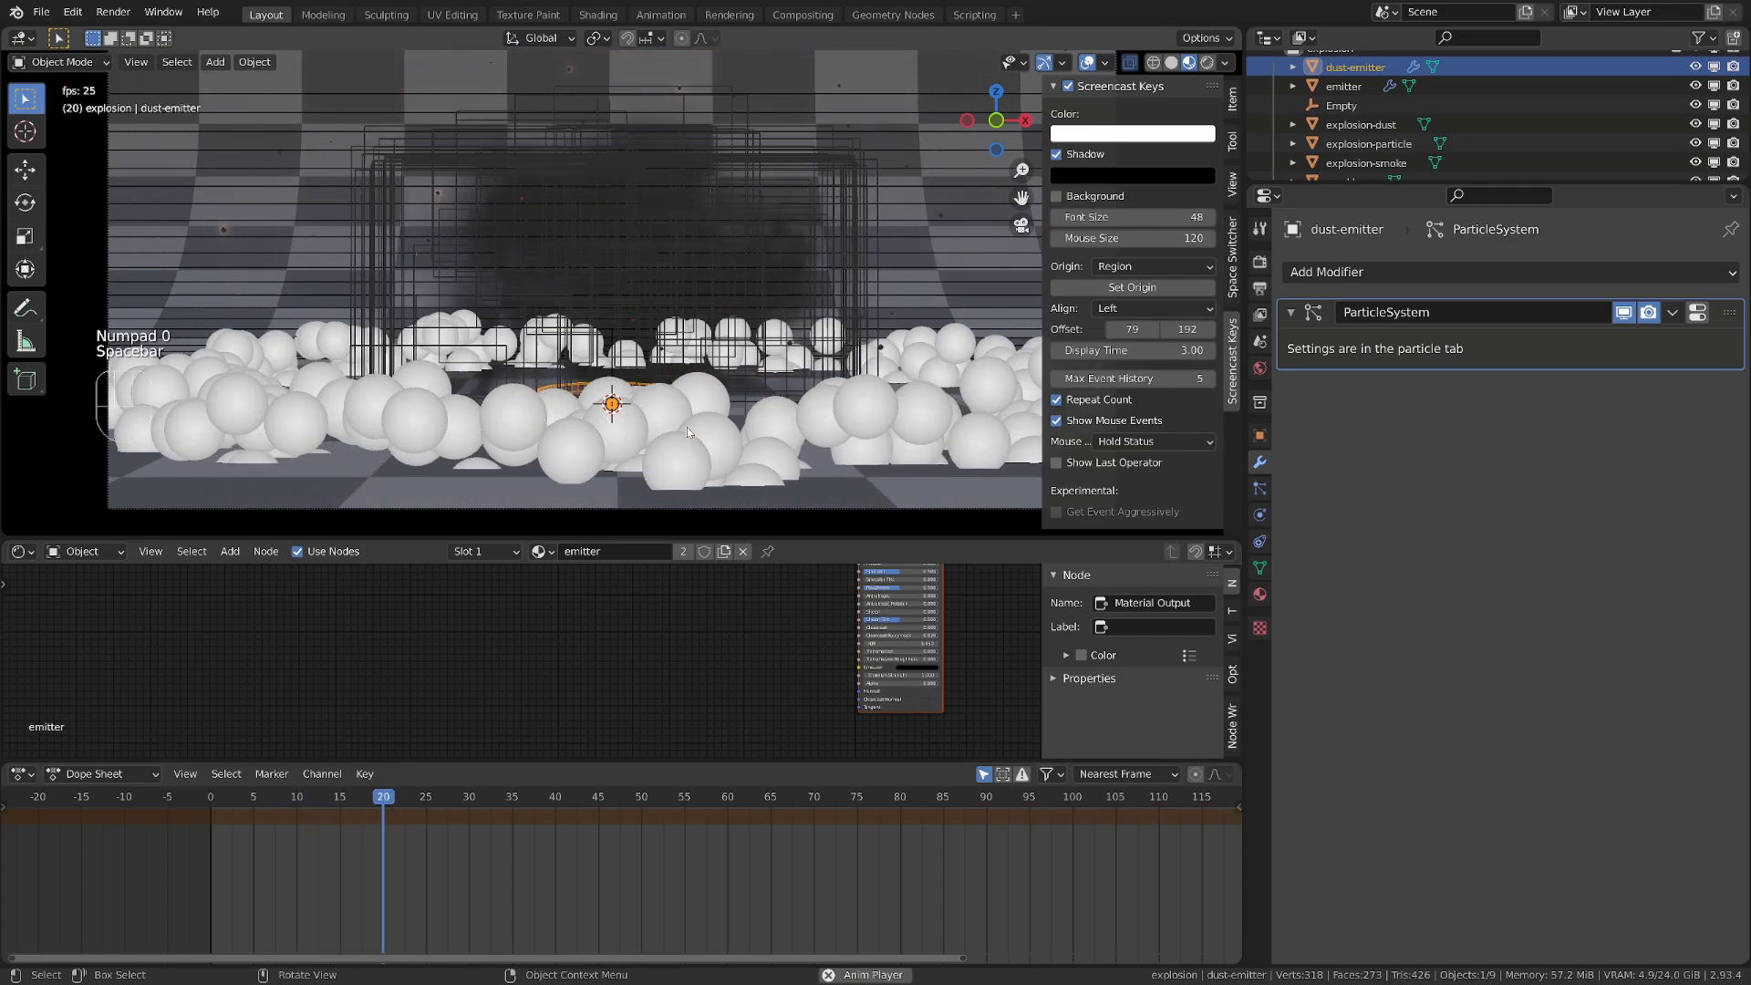
pyautogui.press('space')
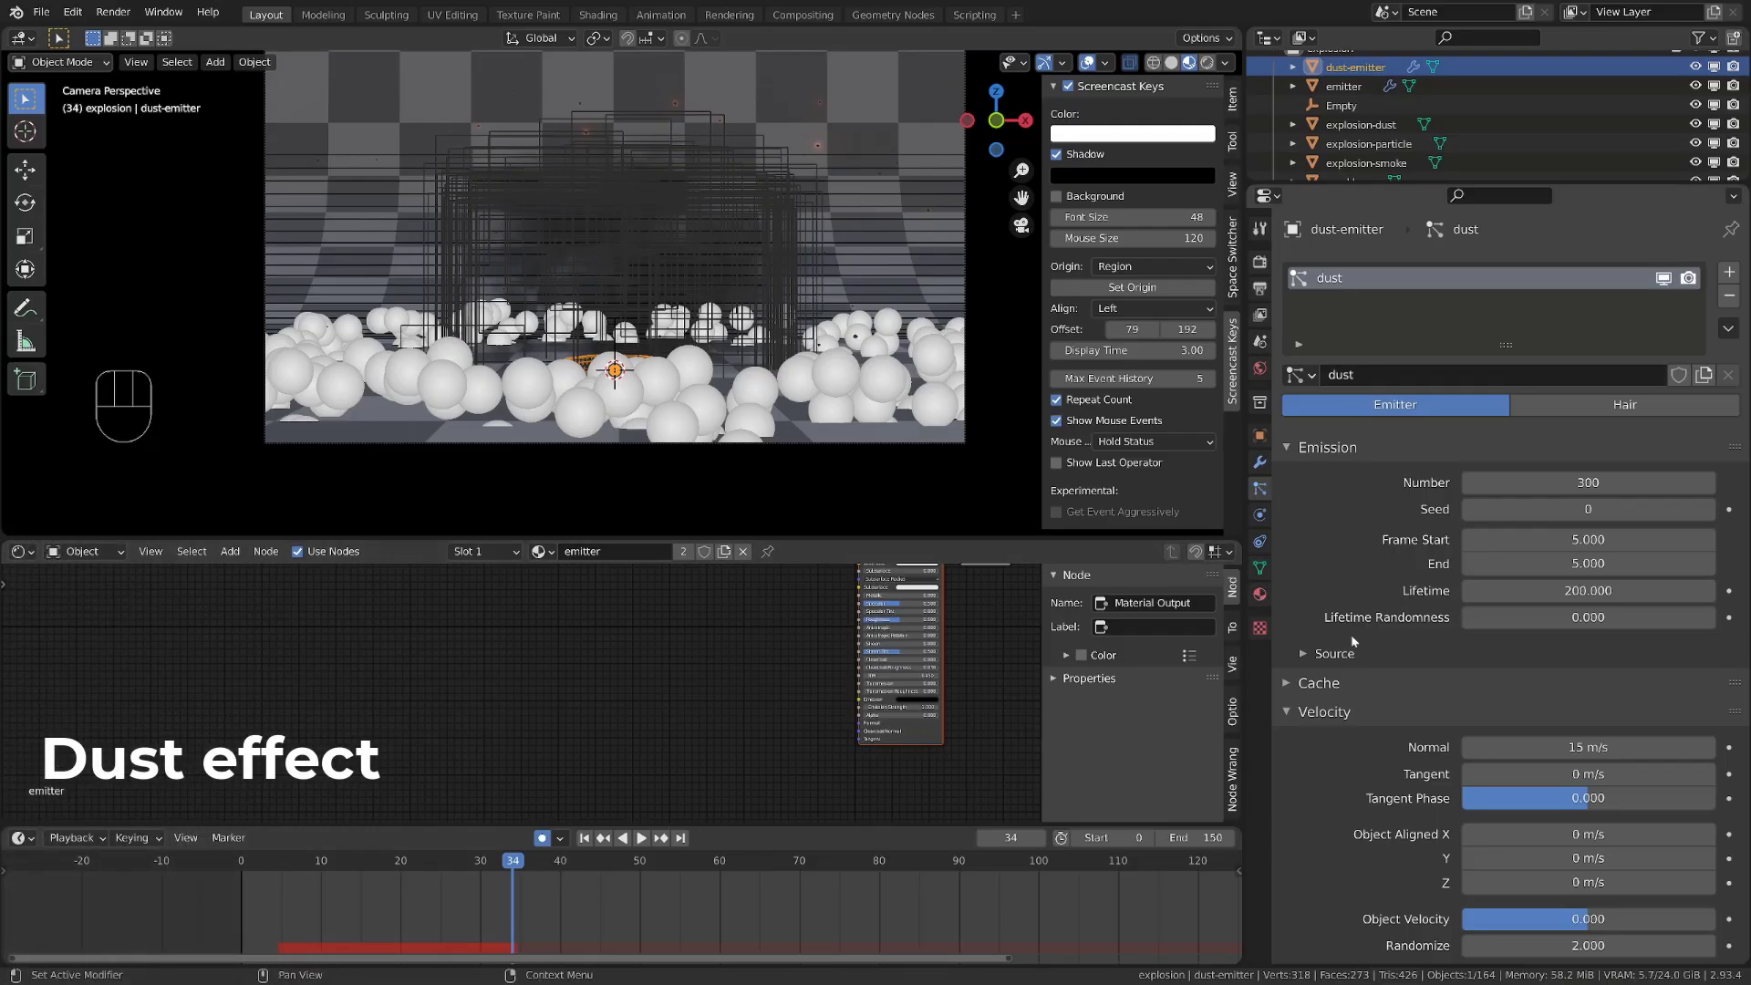
# Render the dust particles as Object with explosion-dust as the instance object, and replay the animation from near the start
pyautogui.click(1304, 447)
pyautogui.click(1287, 506)
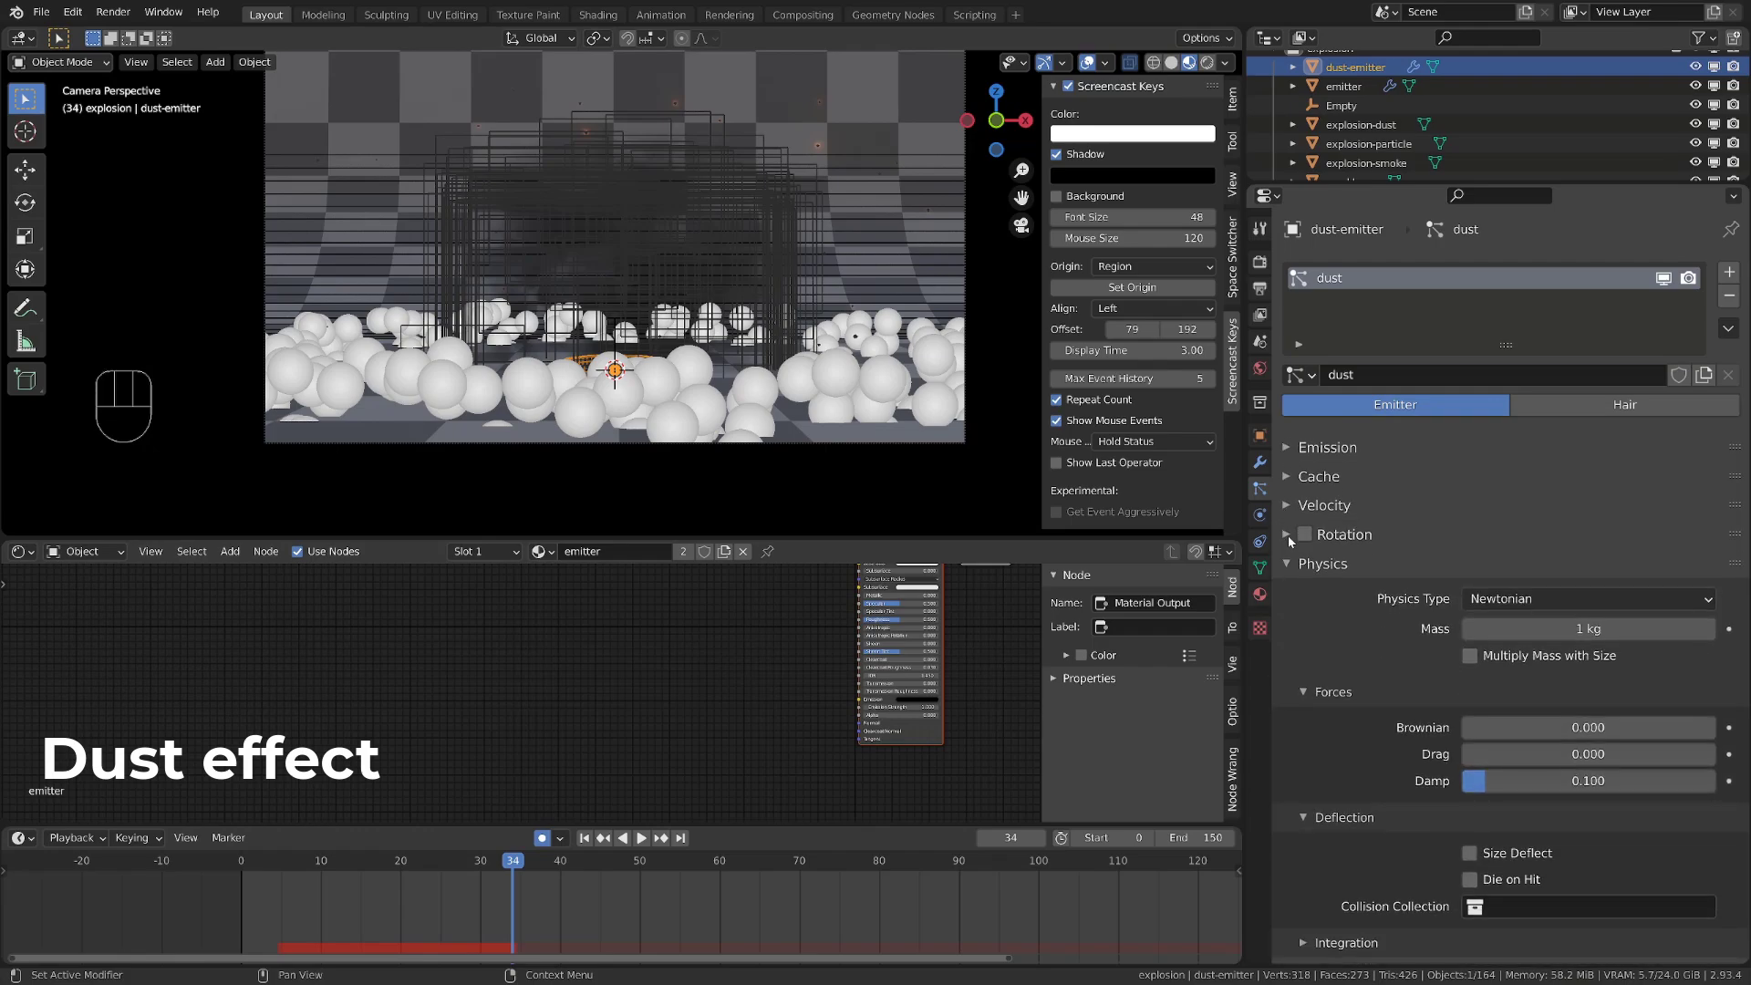
pyautogui.click(1291, 564)
pyautogui.click(1548, 627)
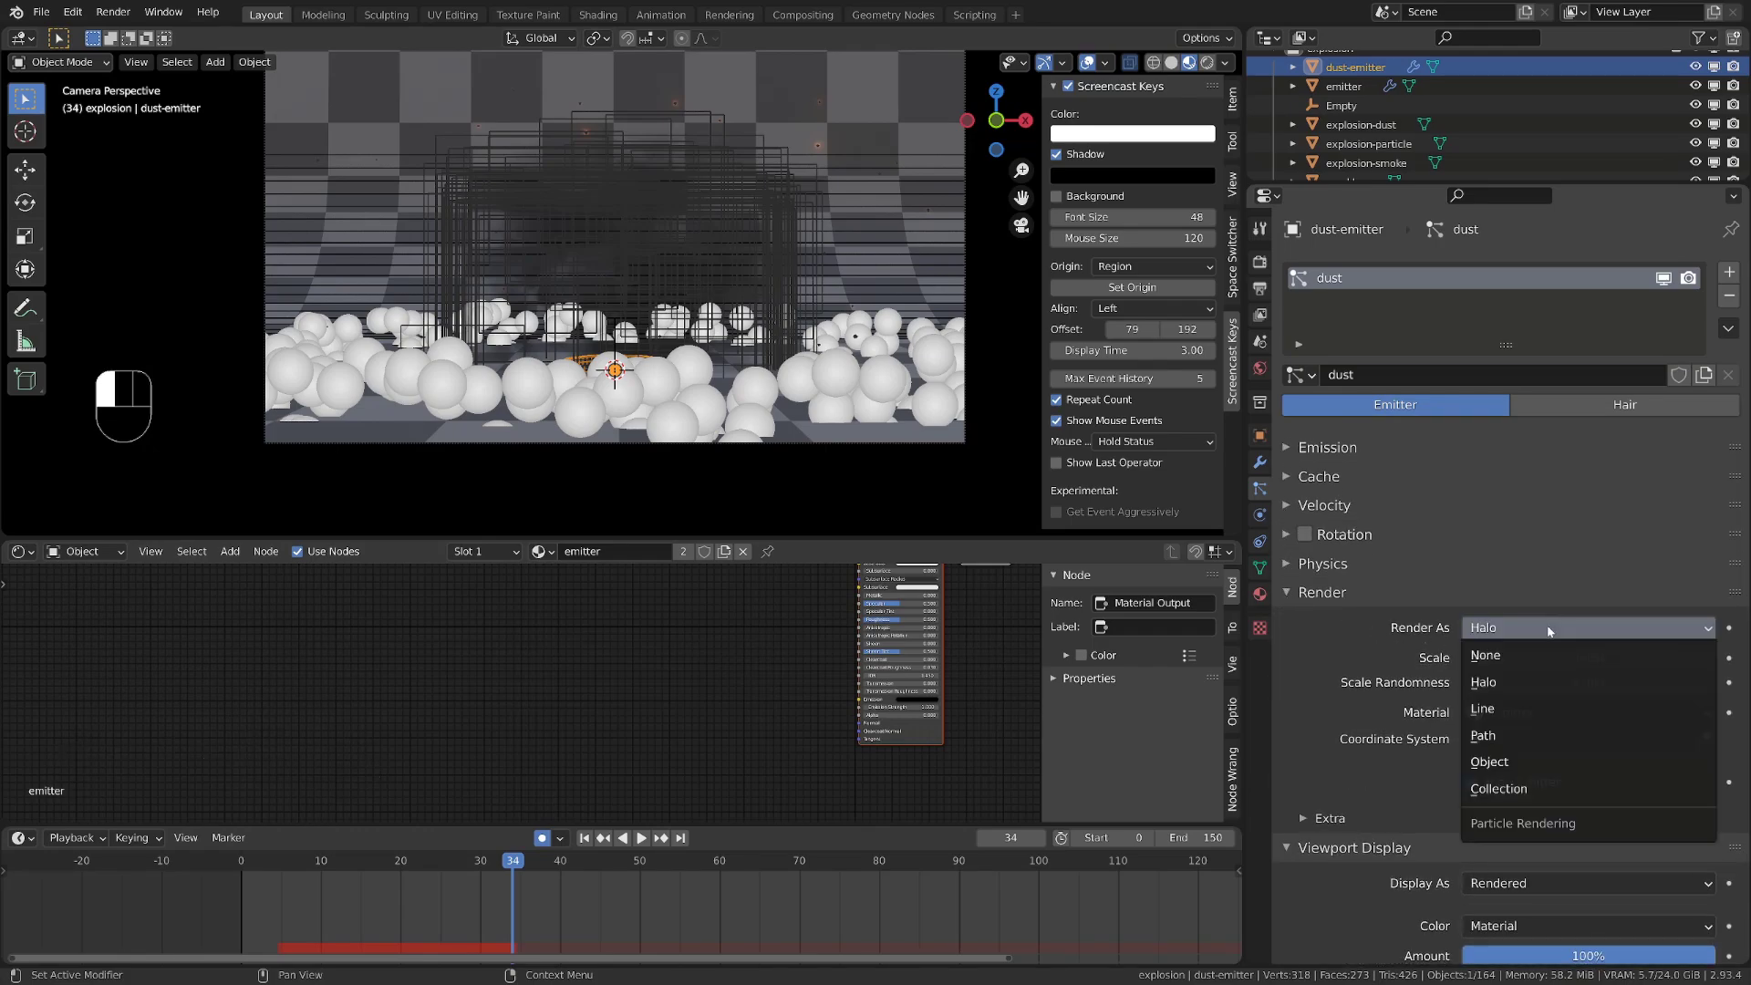
pyautogui.click(1514, 762)
pyautogui.click(1528, 800)
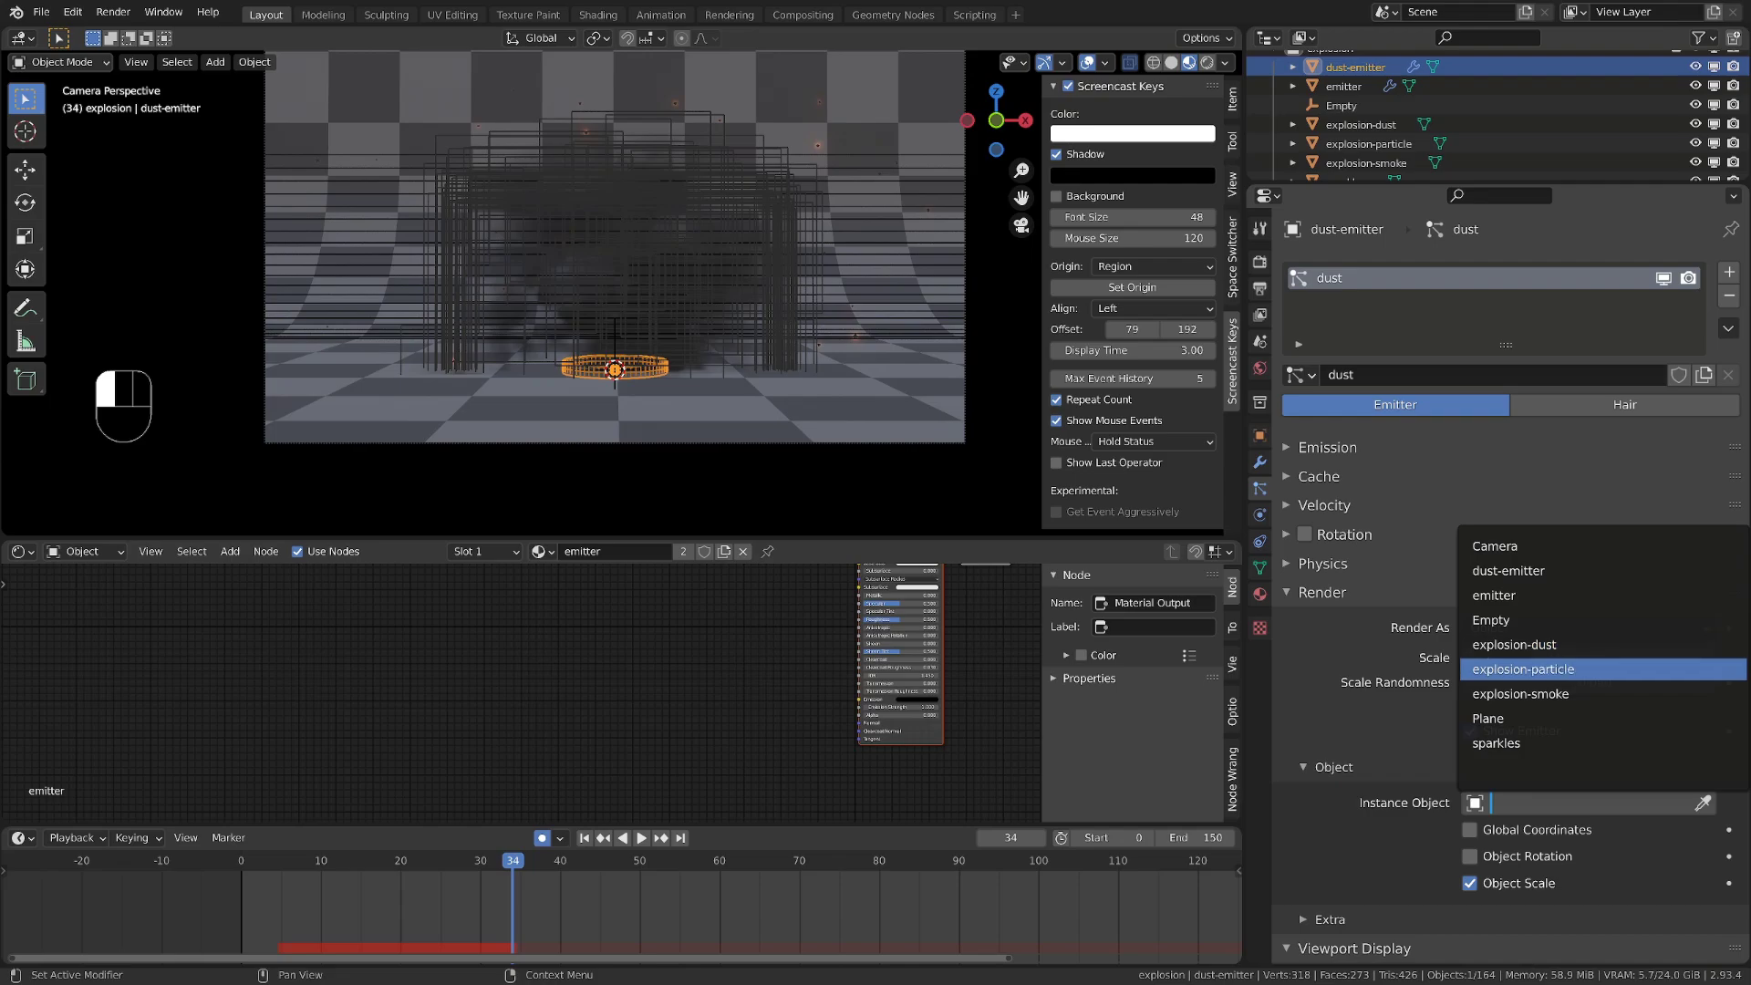
pyautogui.click(1564, 643)
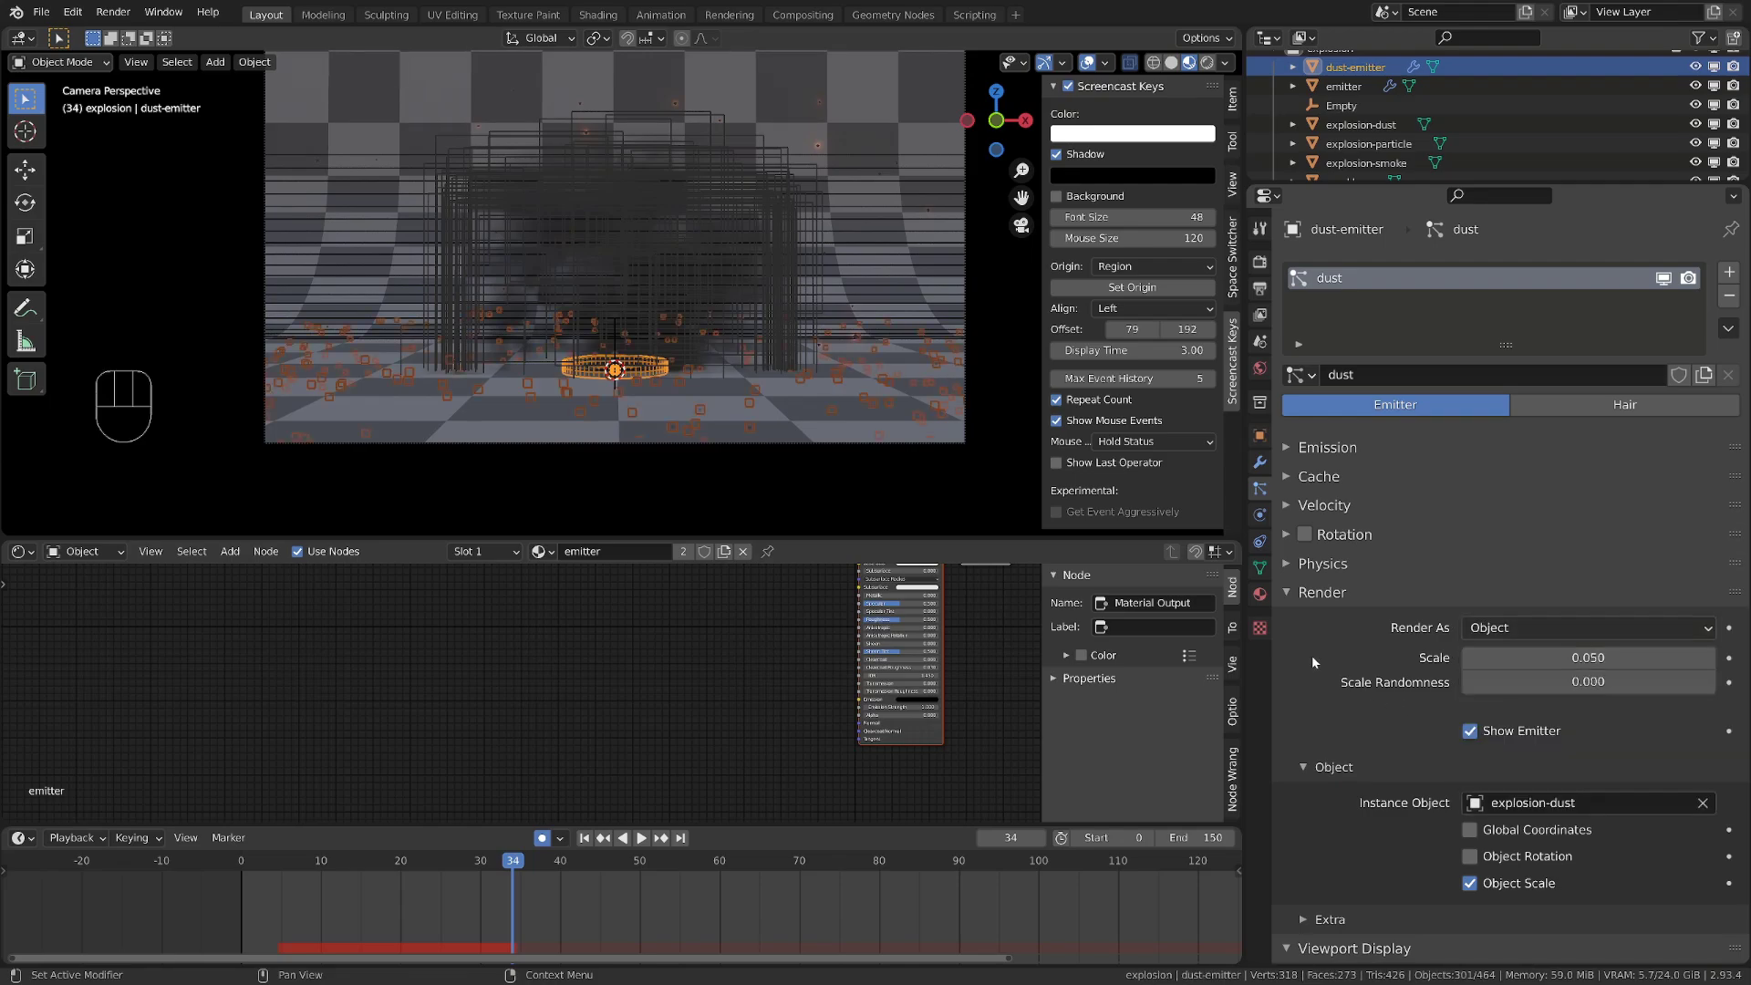
pyautogui.click(259, 861)
pyautogui.press('space')
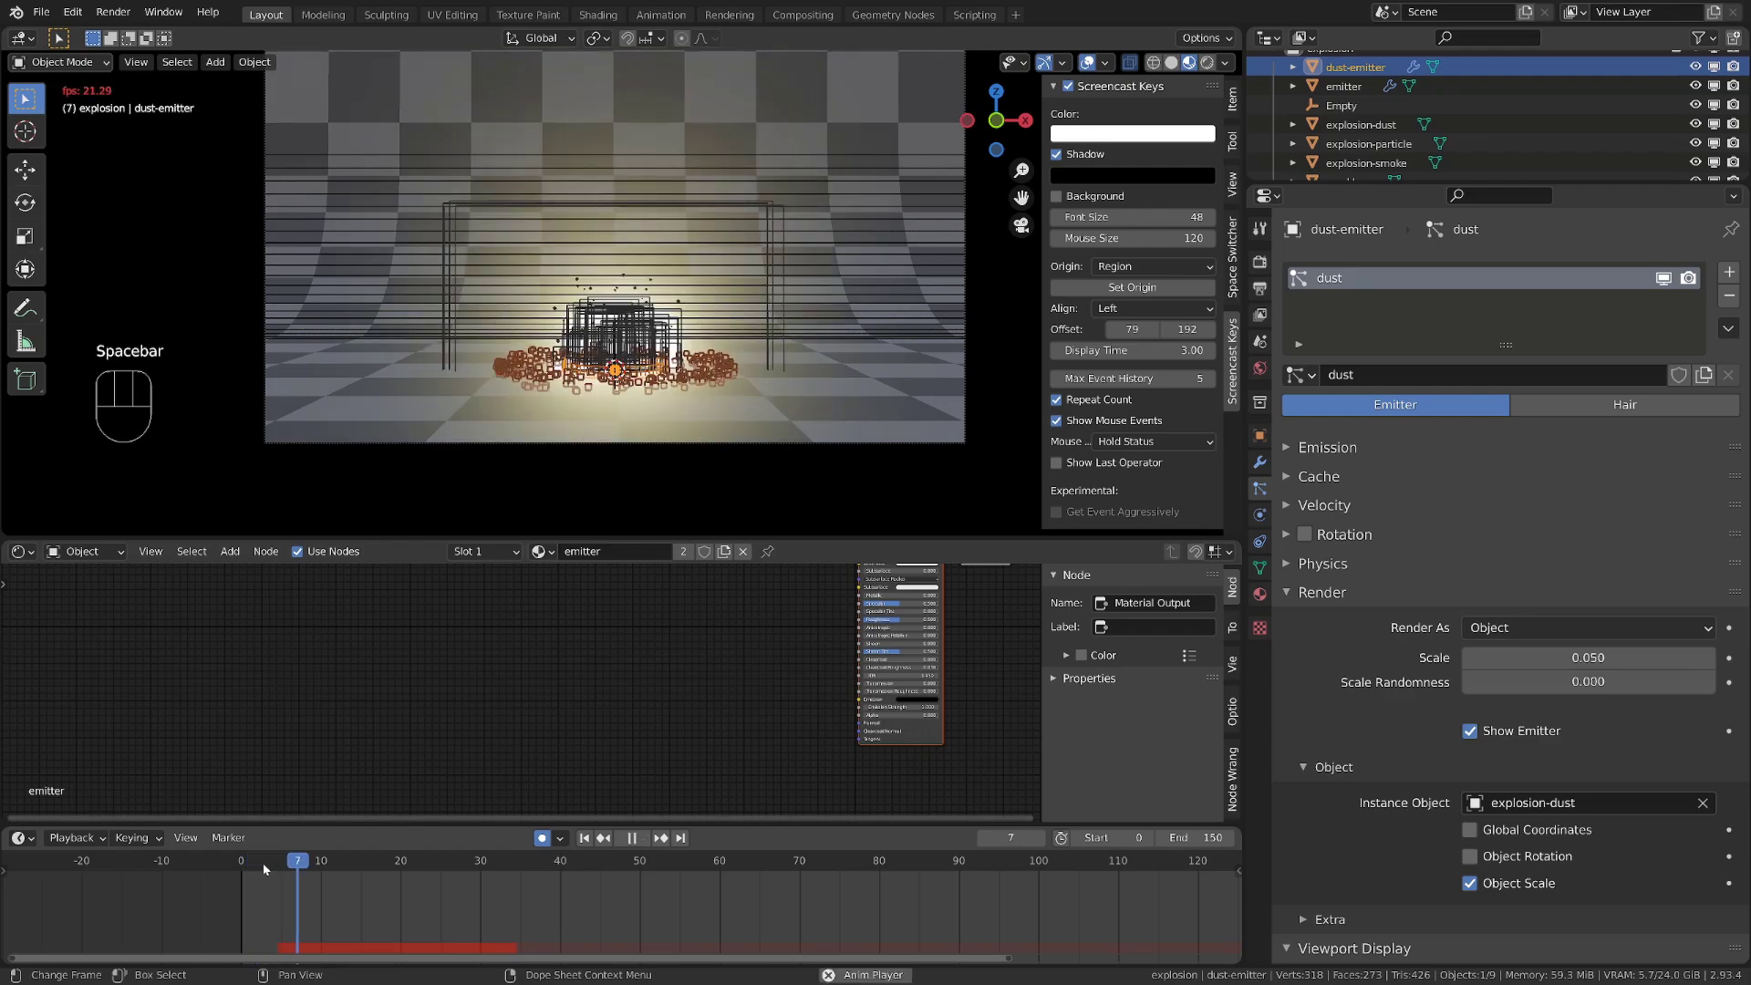
pyautogui.press('space')
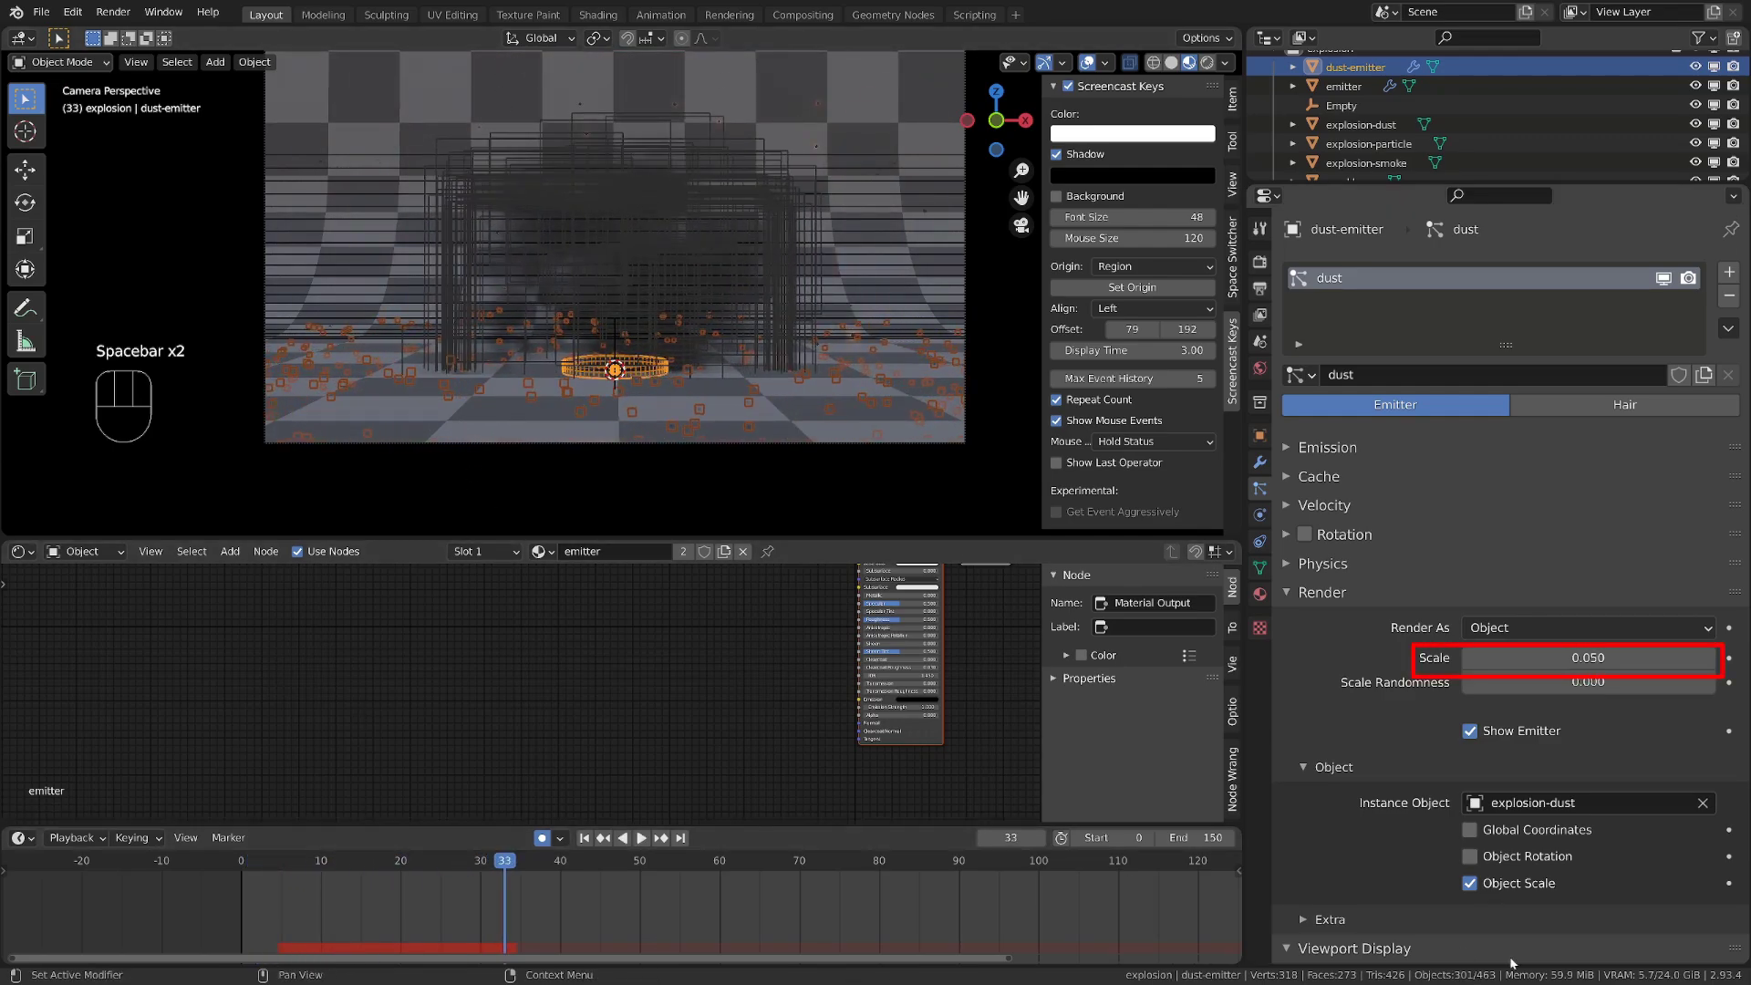
# Raise the dust particles' render Scale to 1.590 and replay the animation from the beginning
pyautogui.moveTo(1588, 657); pyautogui.dragTo(1720, 657)
pyautogui.click(241, 867)
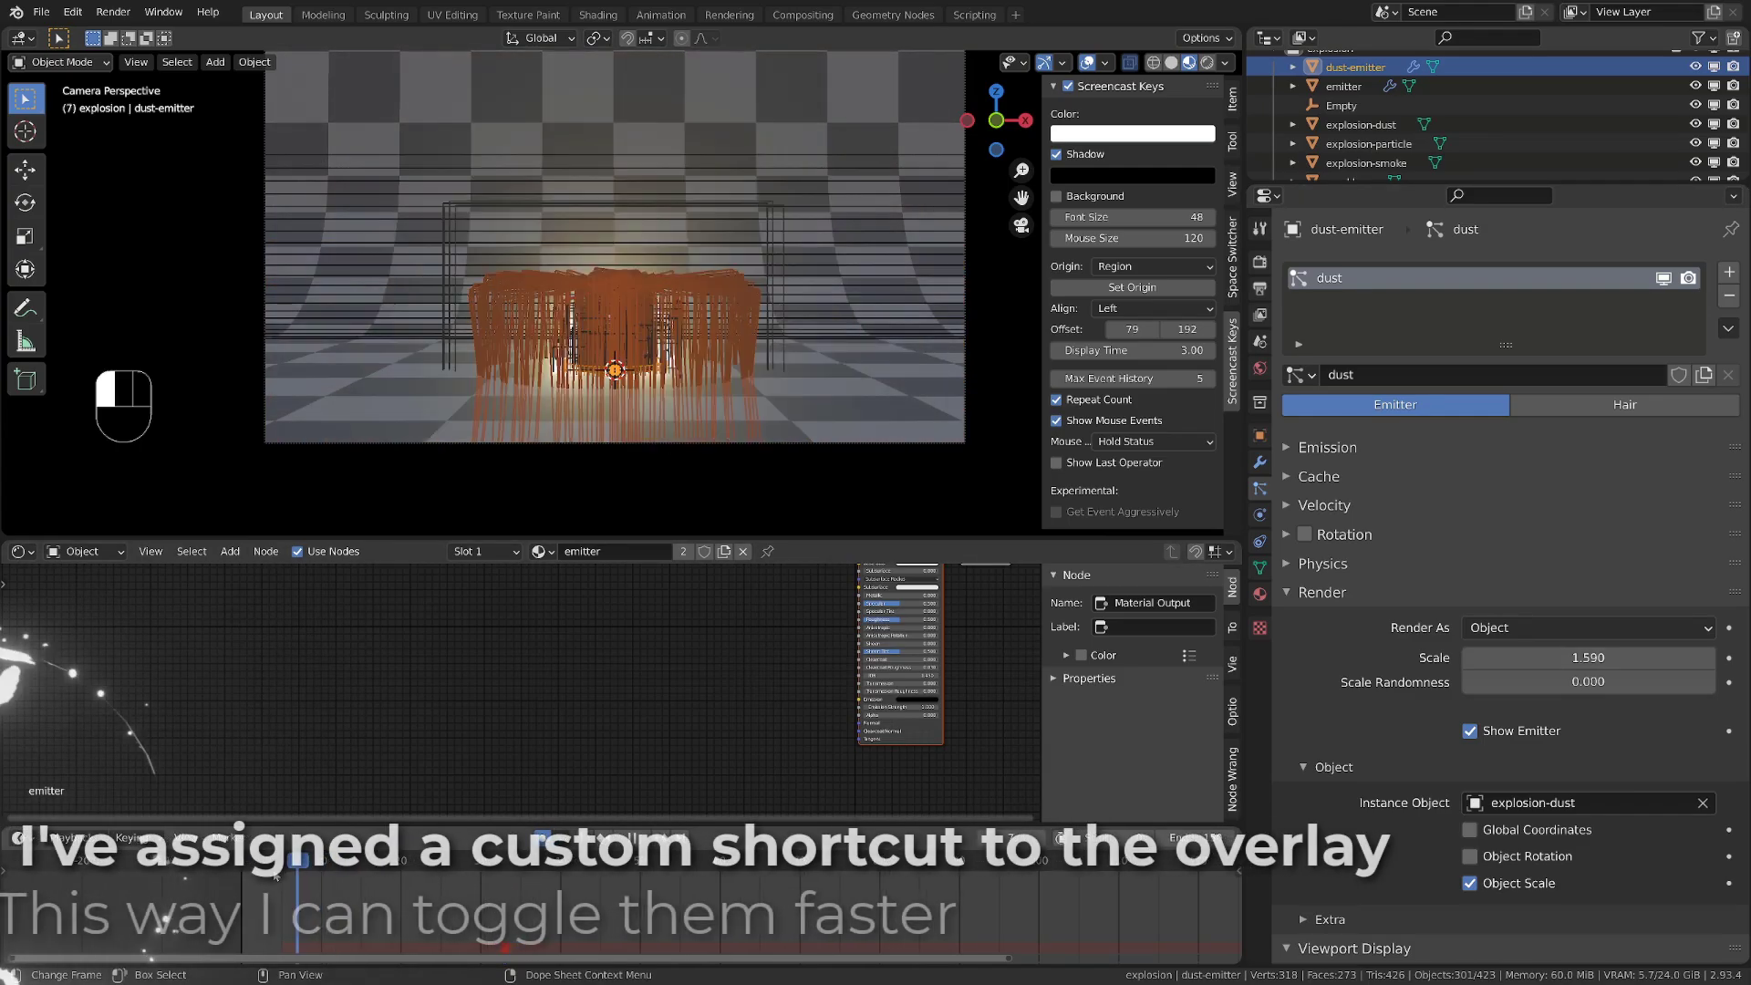
pyautogui.press('space')
pyautogui.press('space')
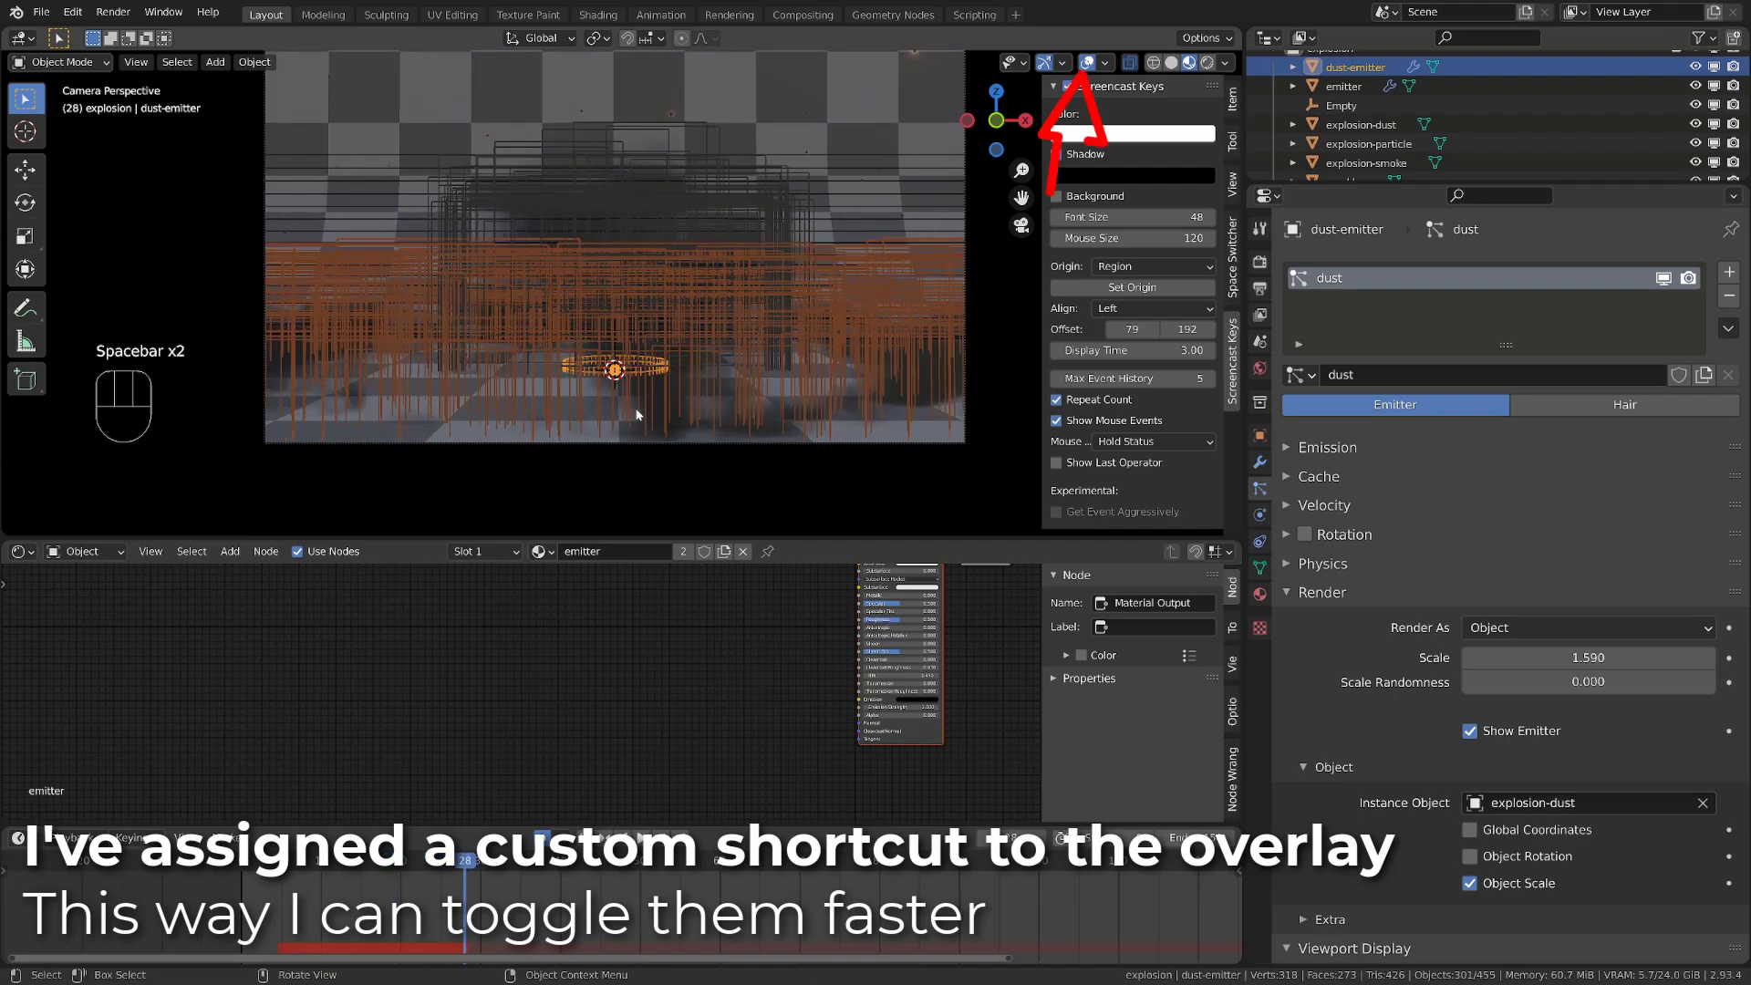
# Hide the viewport overlays and replay the animation to check the larger dust clouds unobstructed
pyautogui.press("'")
pyautogui.click(259, 863)
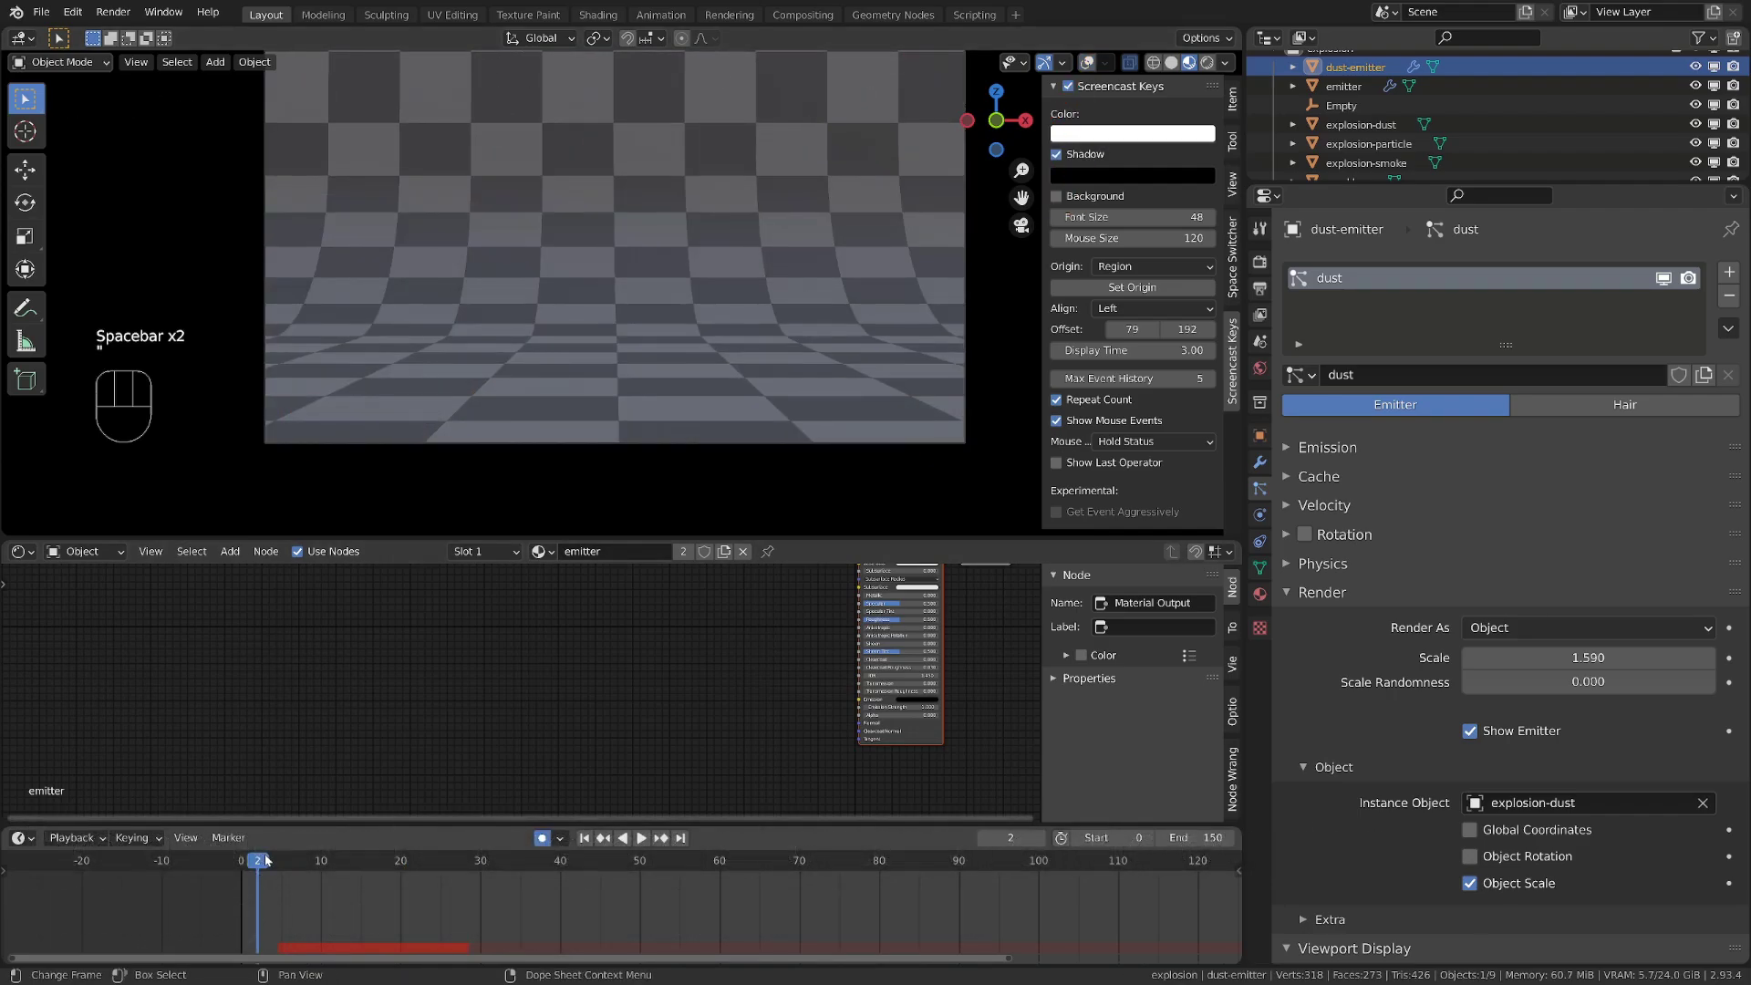
pyautogui.press('space')
pyautogui.press('space')
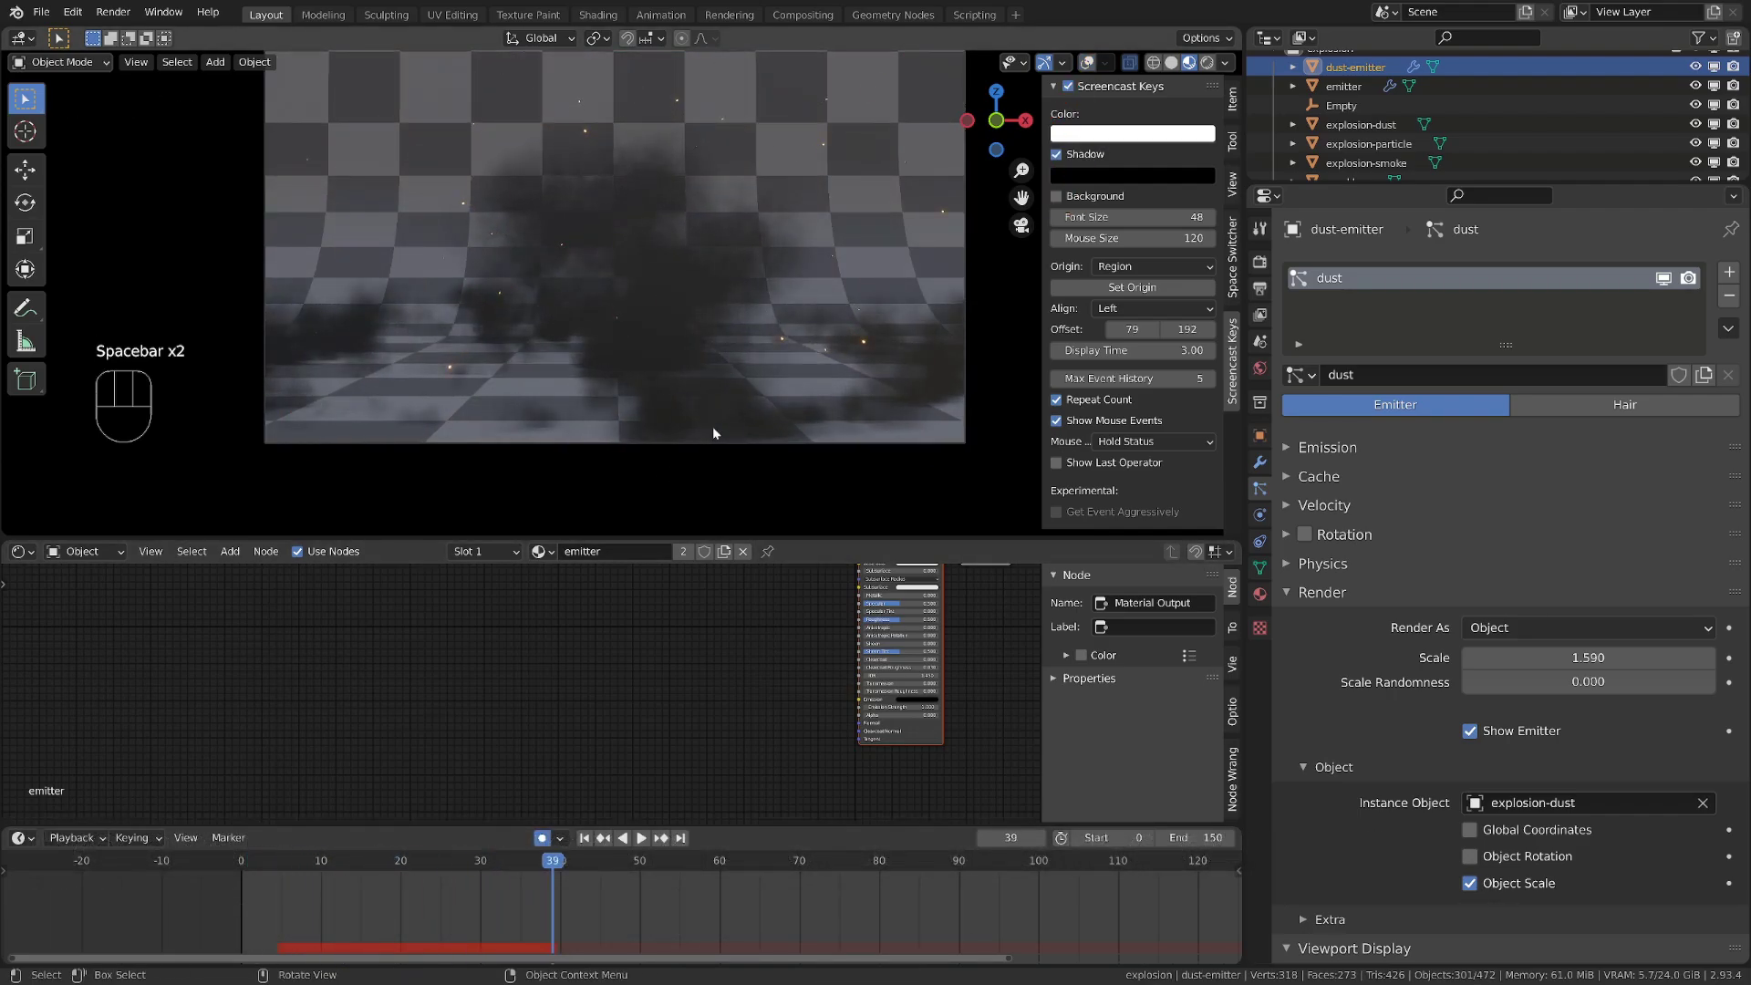
pyautogui.click(1088, 62)
pyautogui.click(1088, 62)
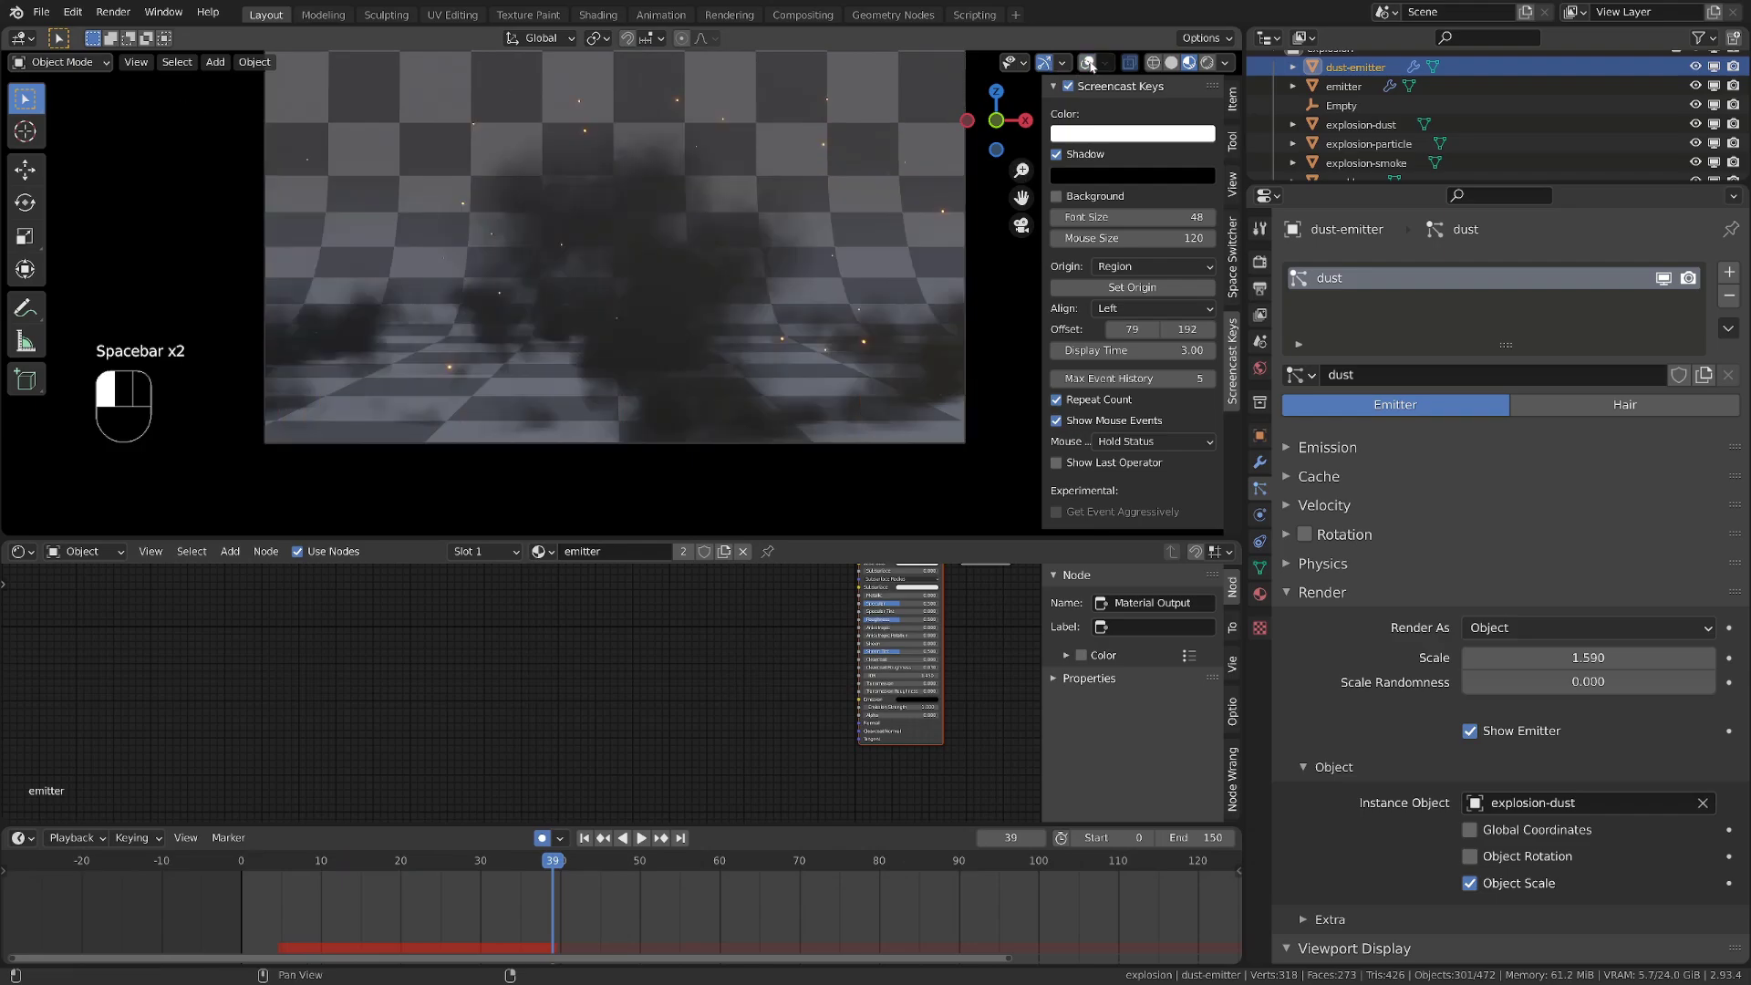
# Replay the explosion and scrub through its early frames to examine how the dust spreads around the blast
pyautogui.click(273, 857)
pyautogui.press('space')
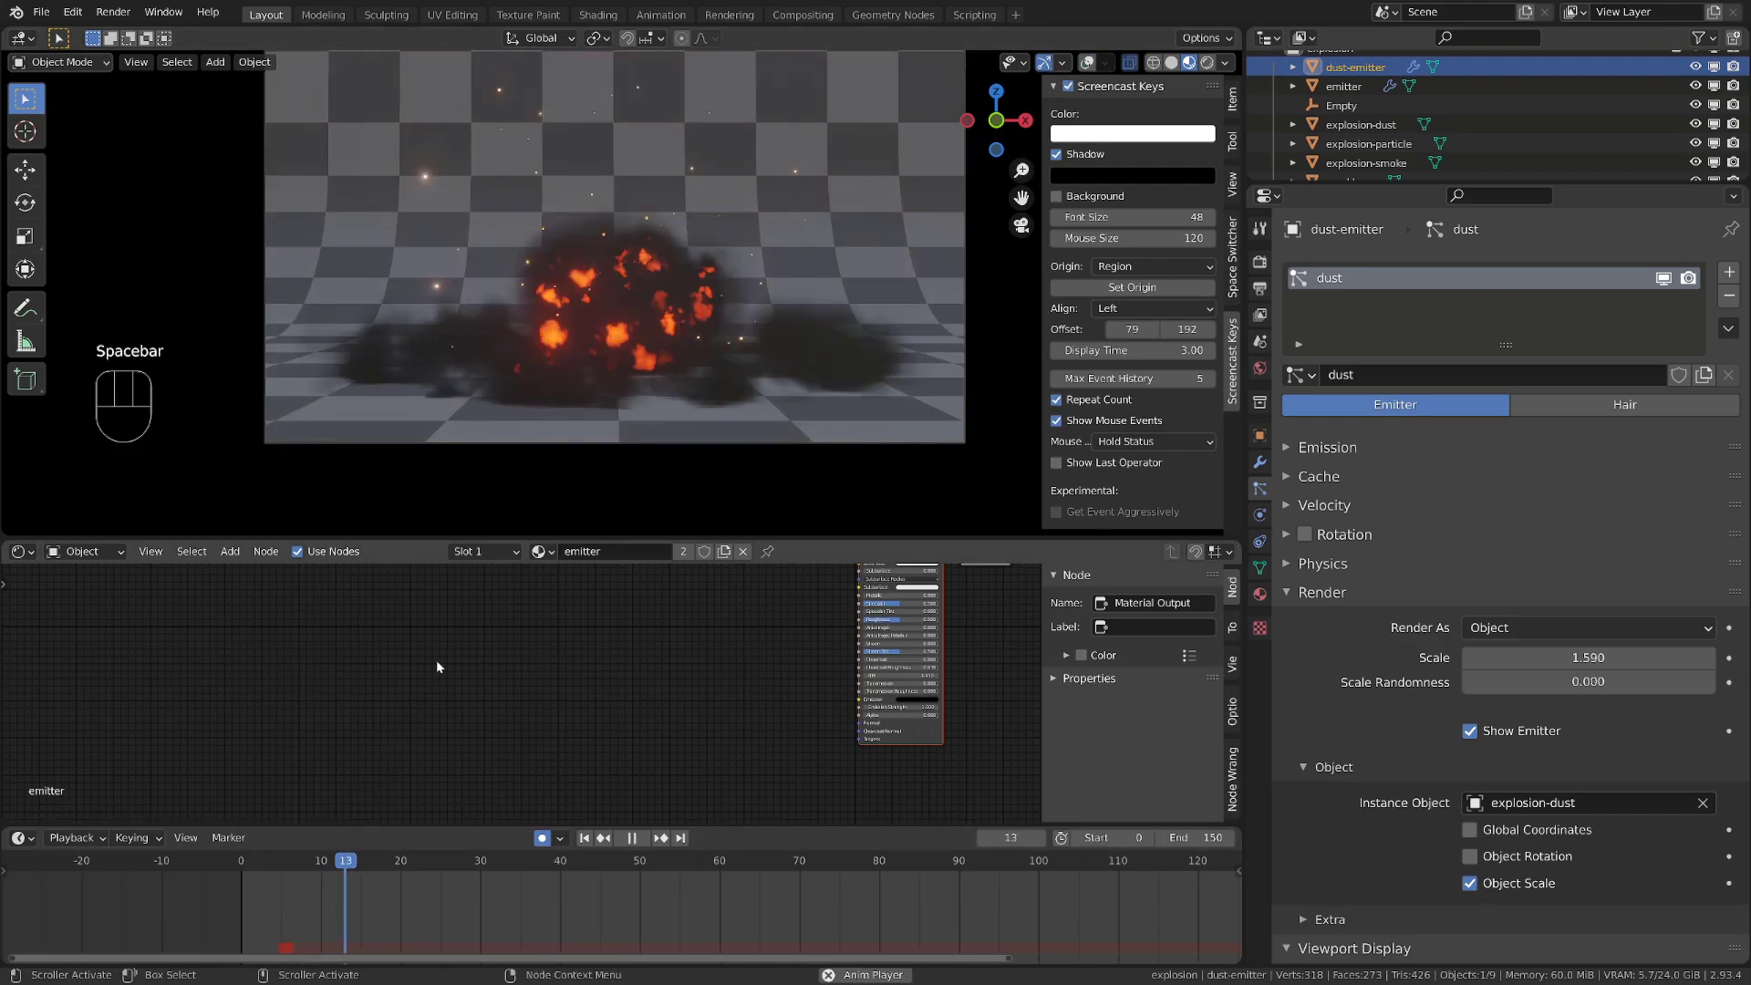
pyautogui.press('space')
pyautogui.moveTo(299, 867); pyautogui.dragTo(417, 915)
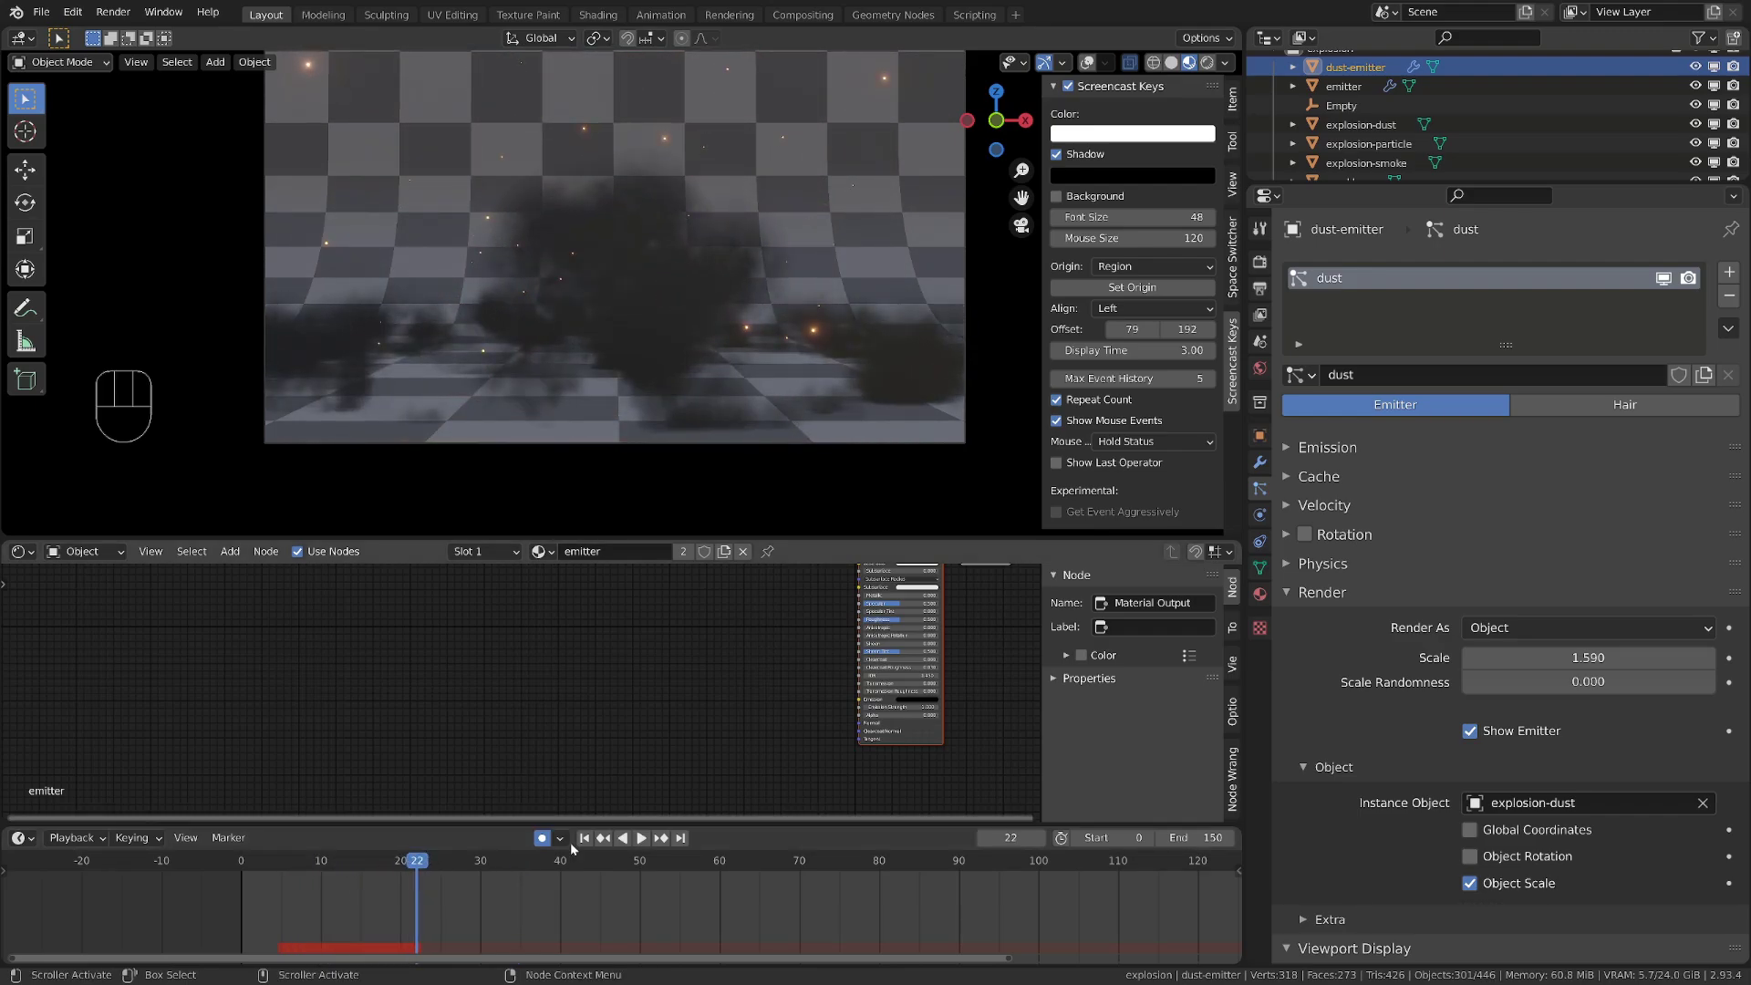
pyautogui.scroll(-2, 637, 614)
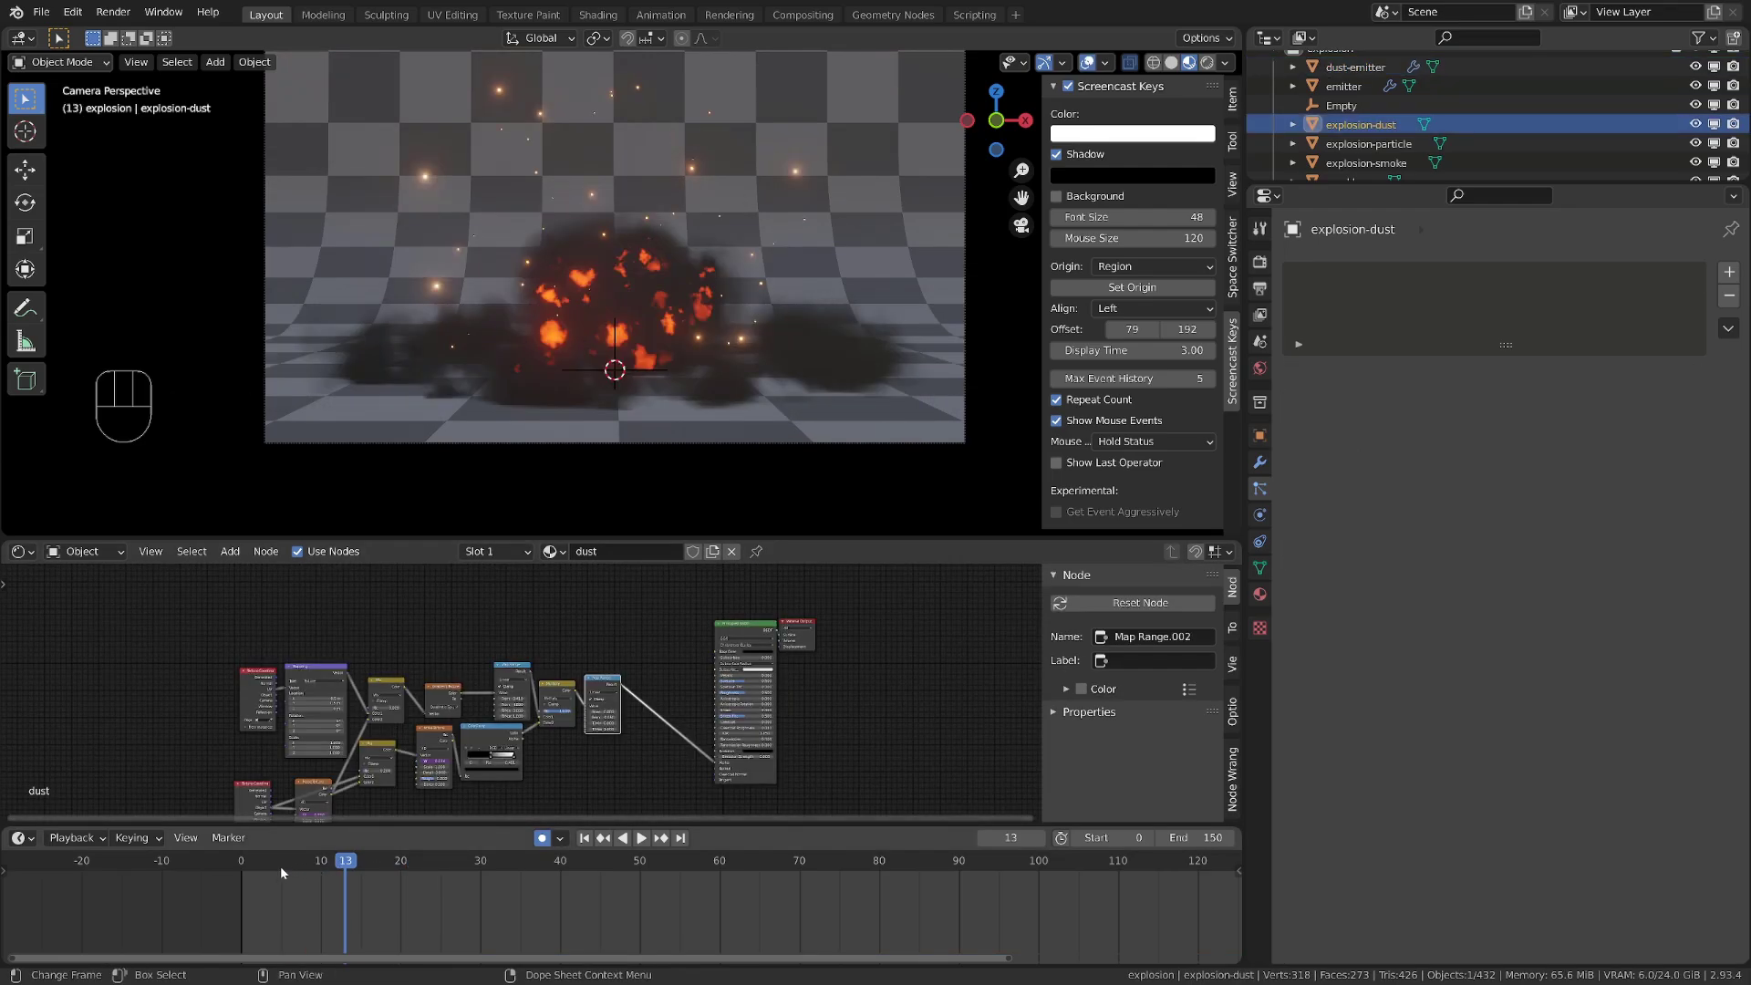
pyautogui.moveTo(281, 866); pyautogui.dragTo(362, 887)
# Insert a keyframe on the dust-emitter particles' render Scale of 1.590 at frame 10, with the viewport overlays hidden
pyautogui.click(1356, 67)
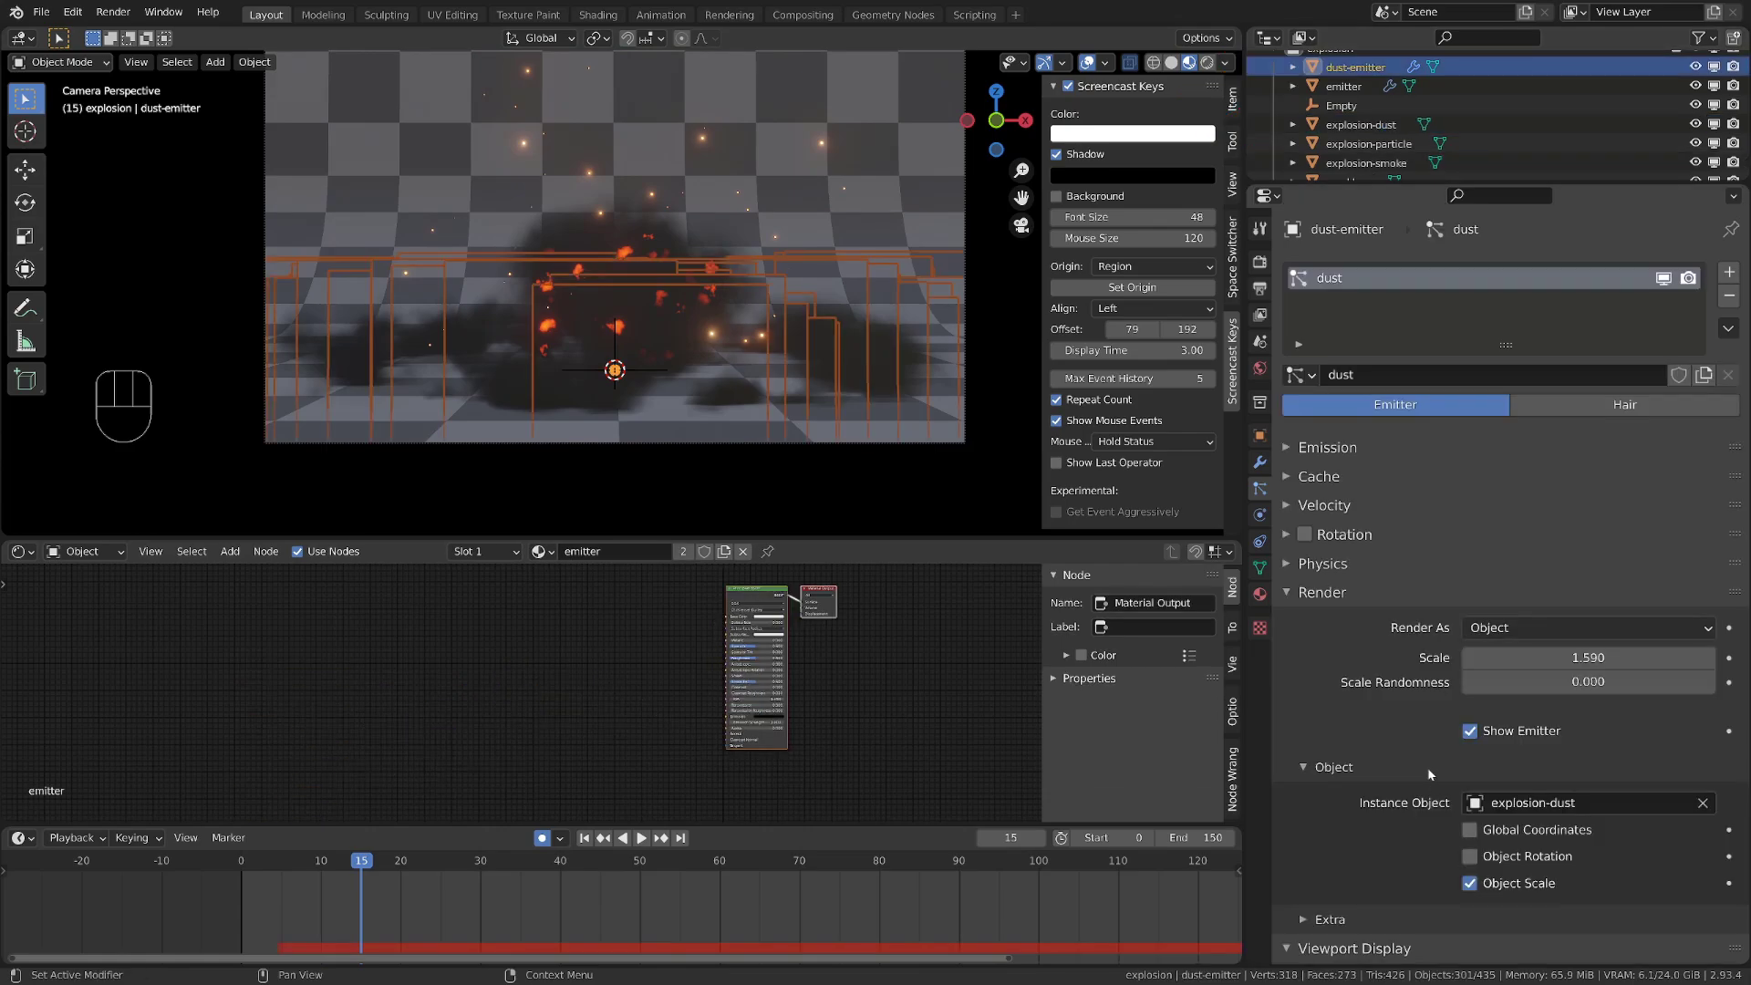
pyautogui.scroll(-2, 1505, 547)
pyautogui.moveTo(292, 855); pyautogui.dragTo(321, 877)
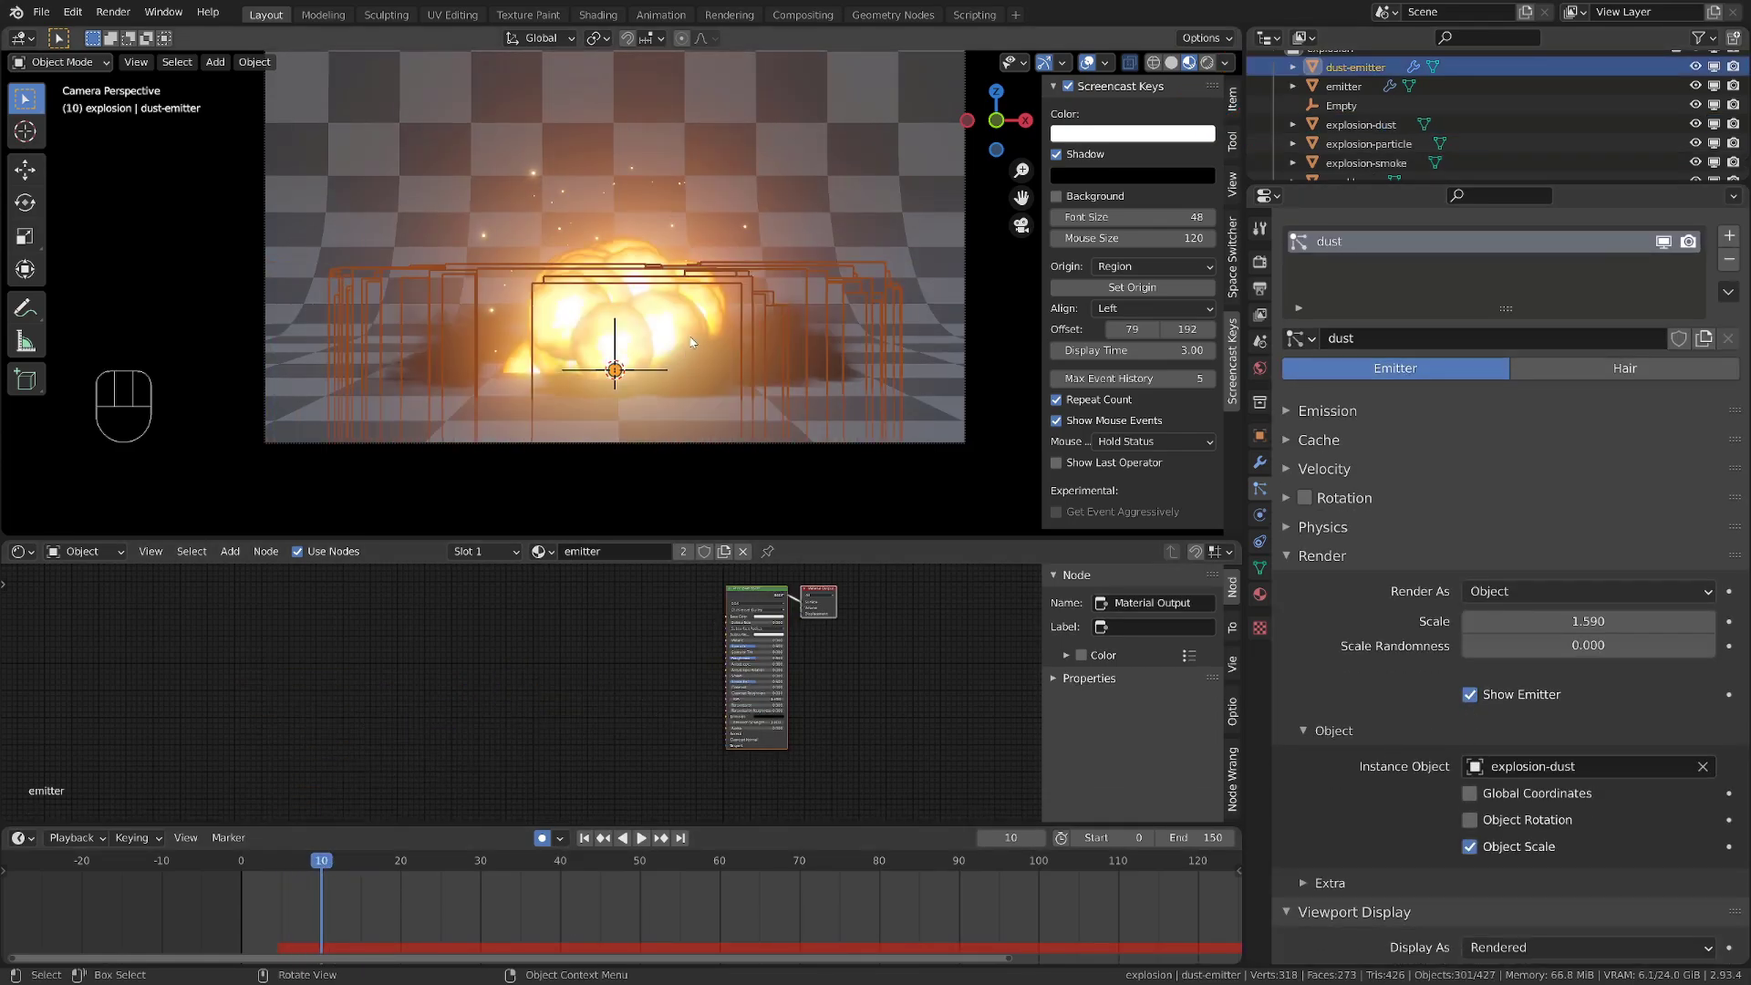
pyautogui.hotkey('shift', 'alt', 'z')
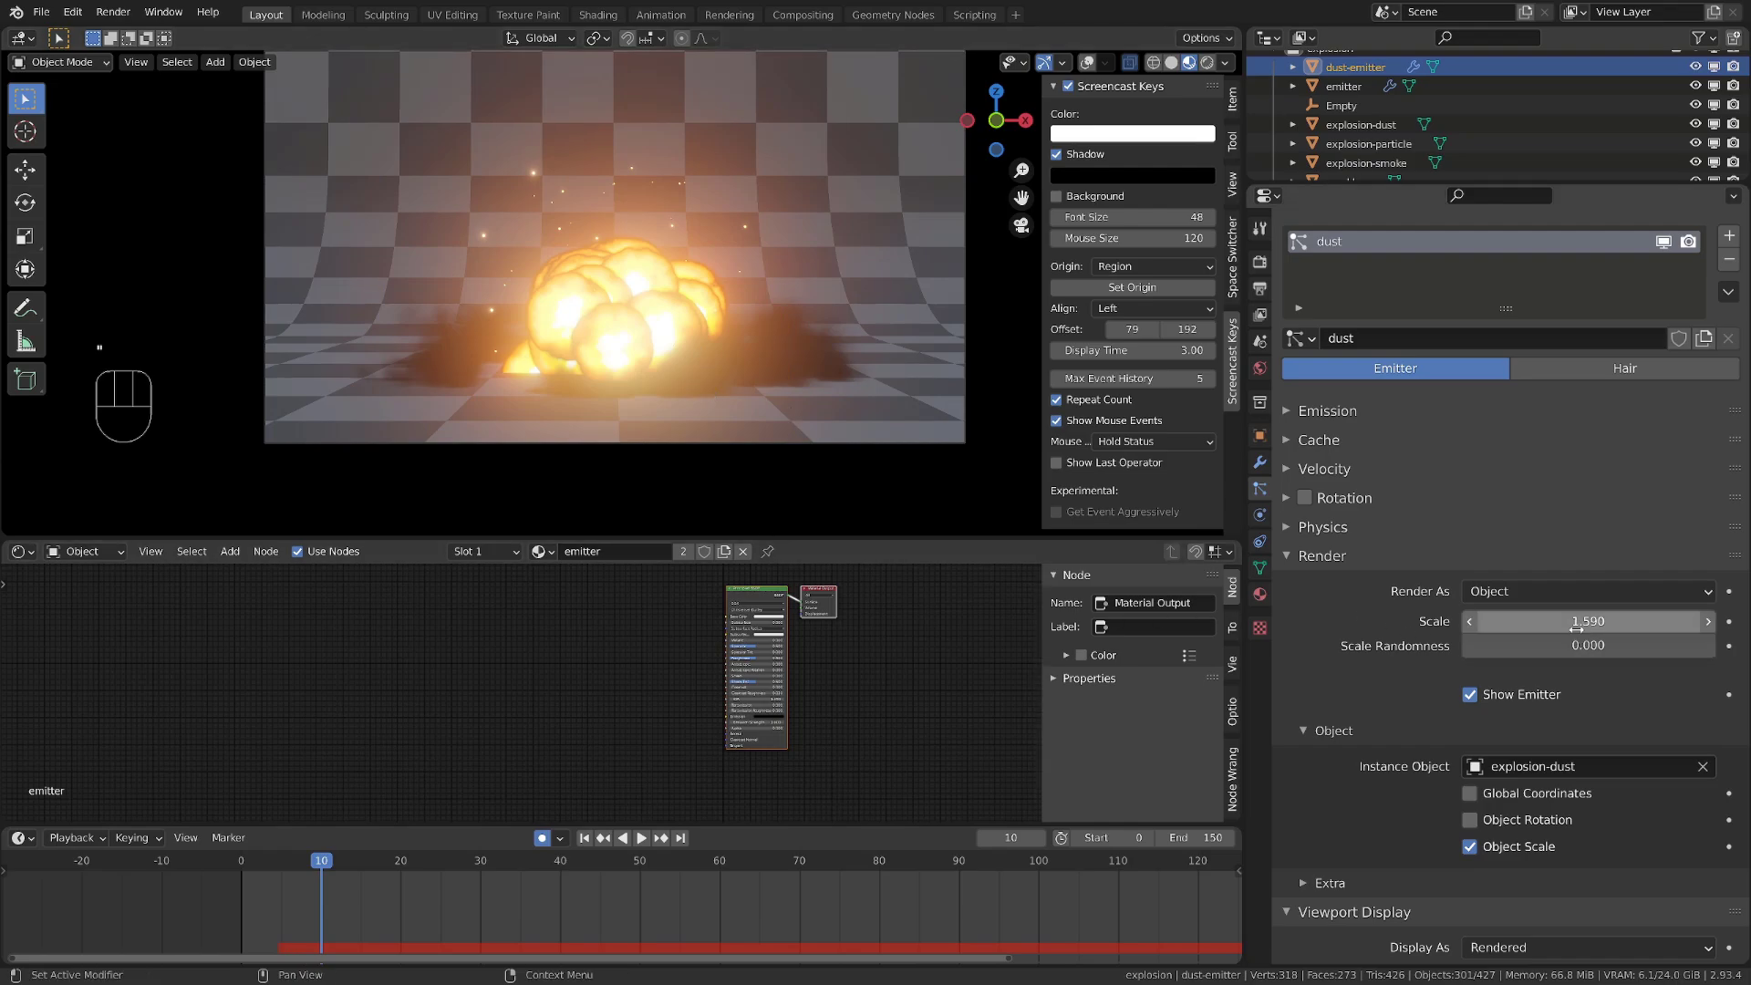
pyautogui.press('i')
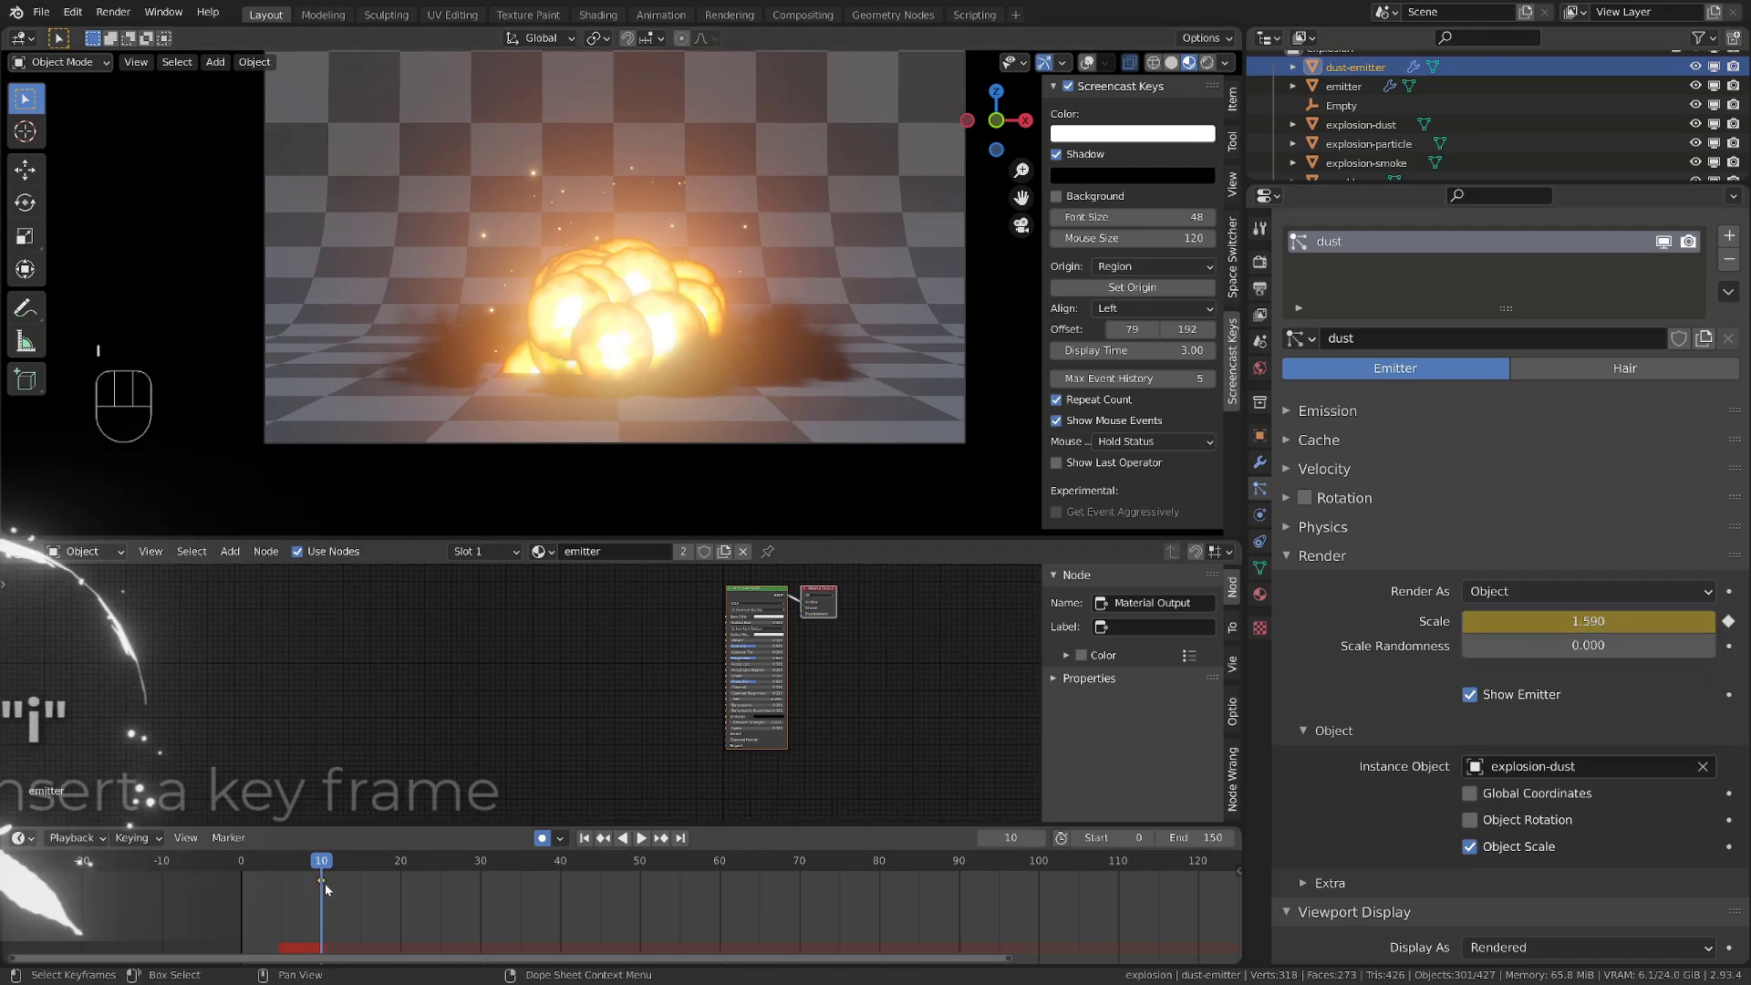
# Keyframe the dust particles' render Scale at 3 on frame 71 and replay the animation from the start
pyautogui.press('space')
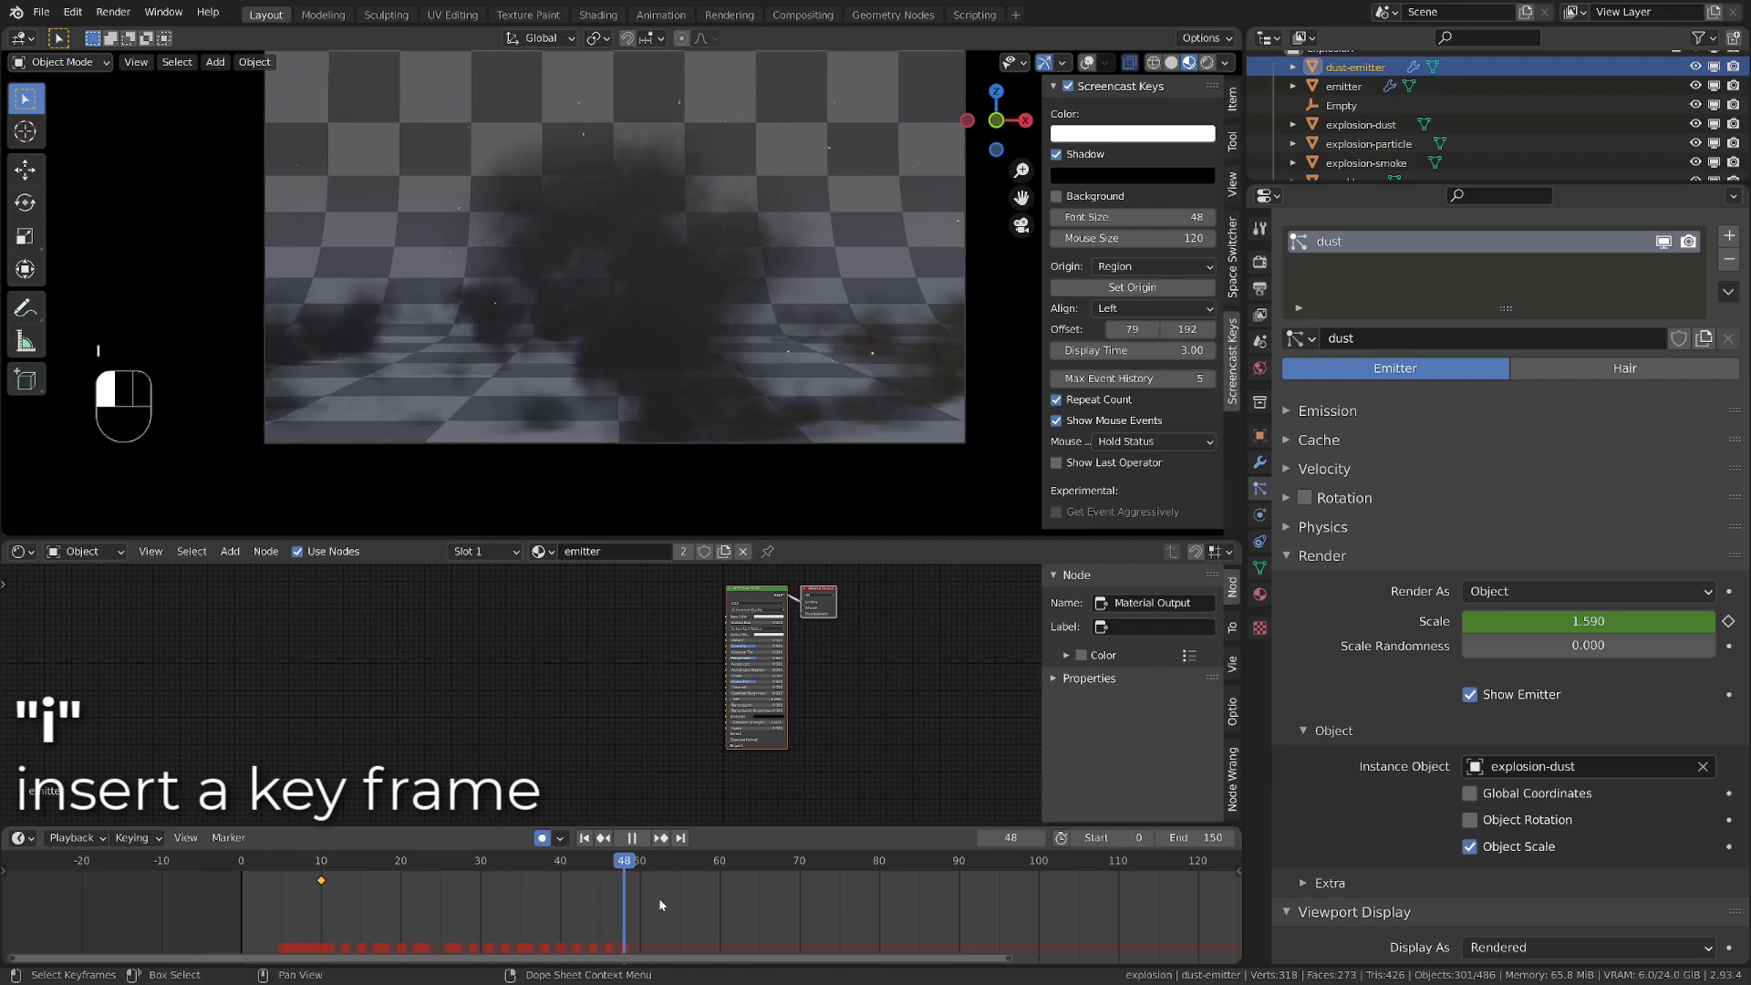
pyautogui.moveTo(755, 924); pyautogui.dragTo(808, 927)
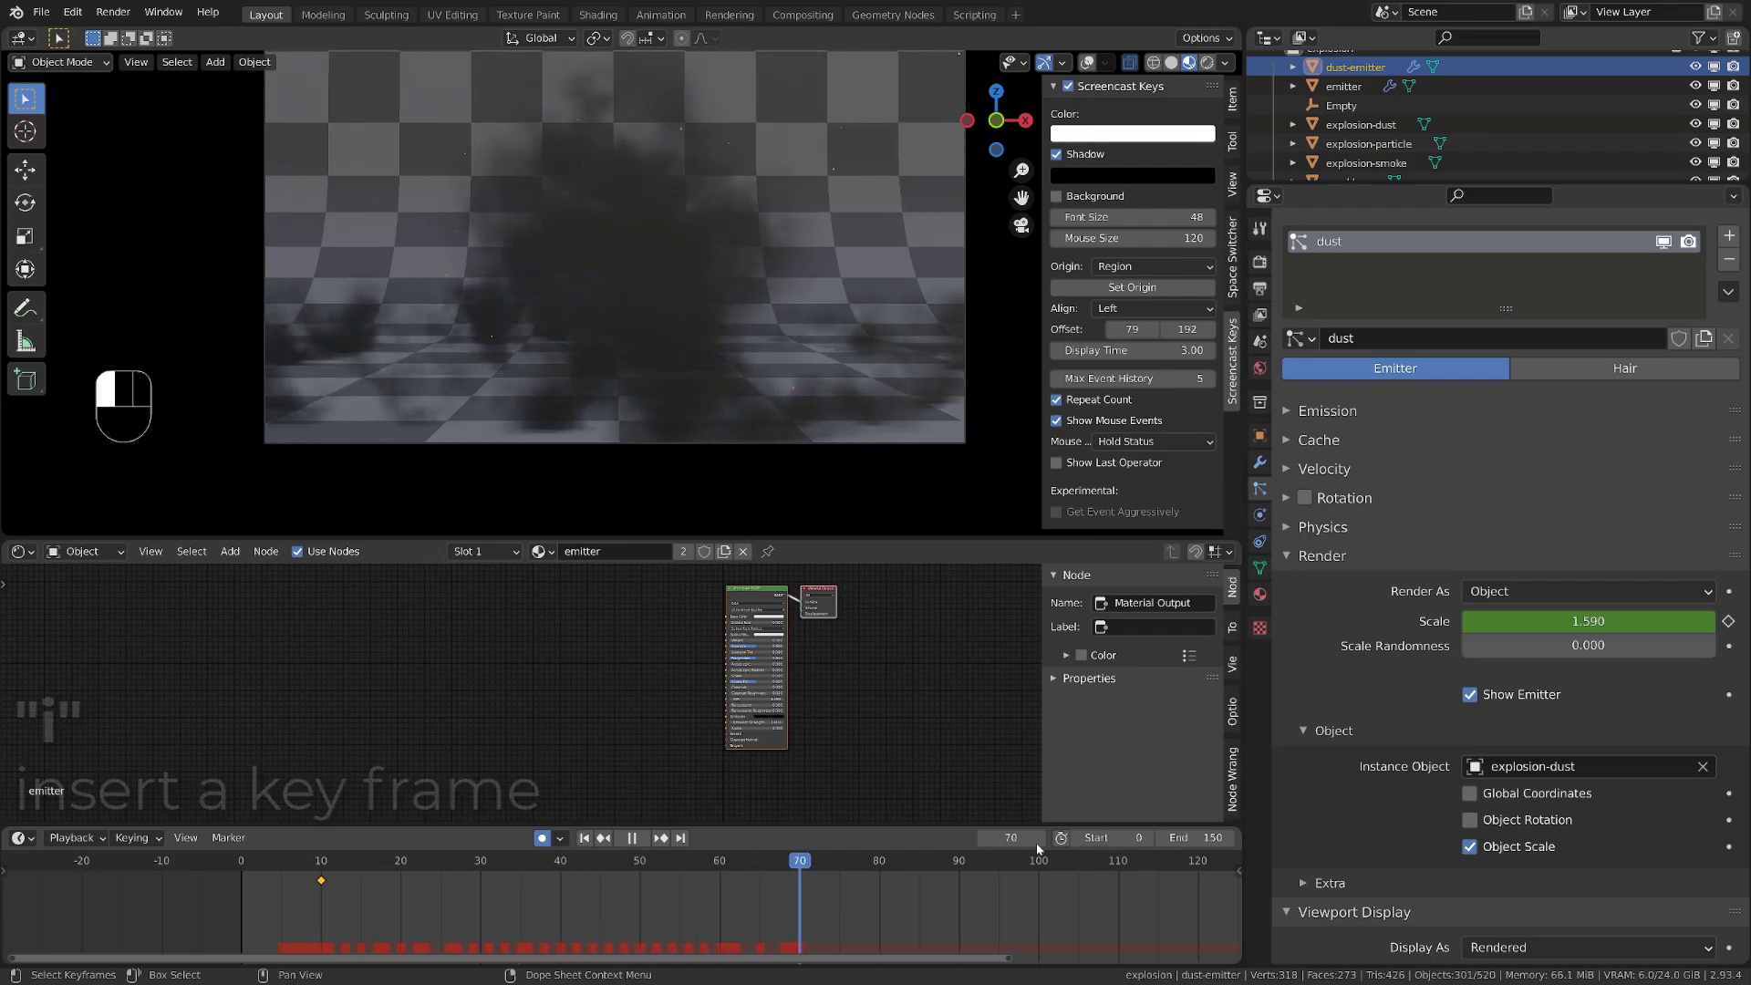
pyautogui.click(1588, 621)
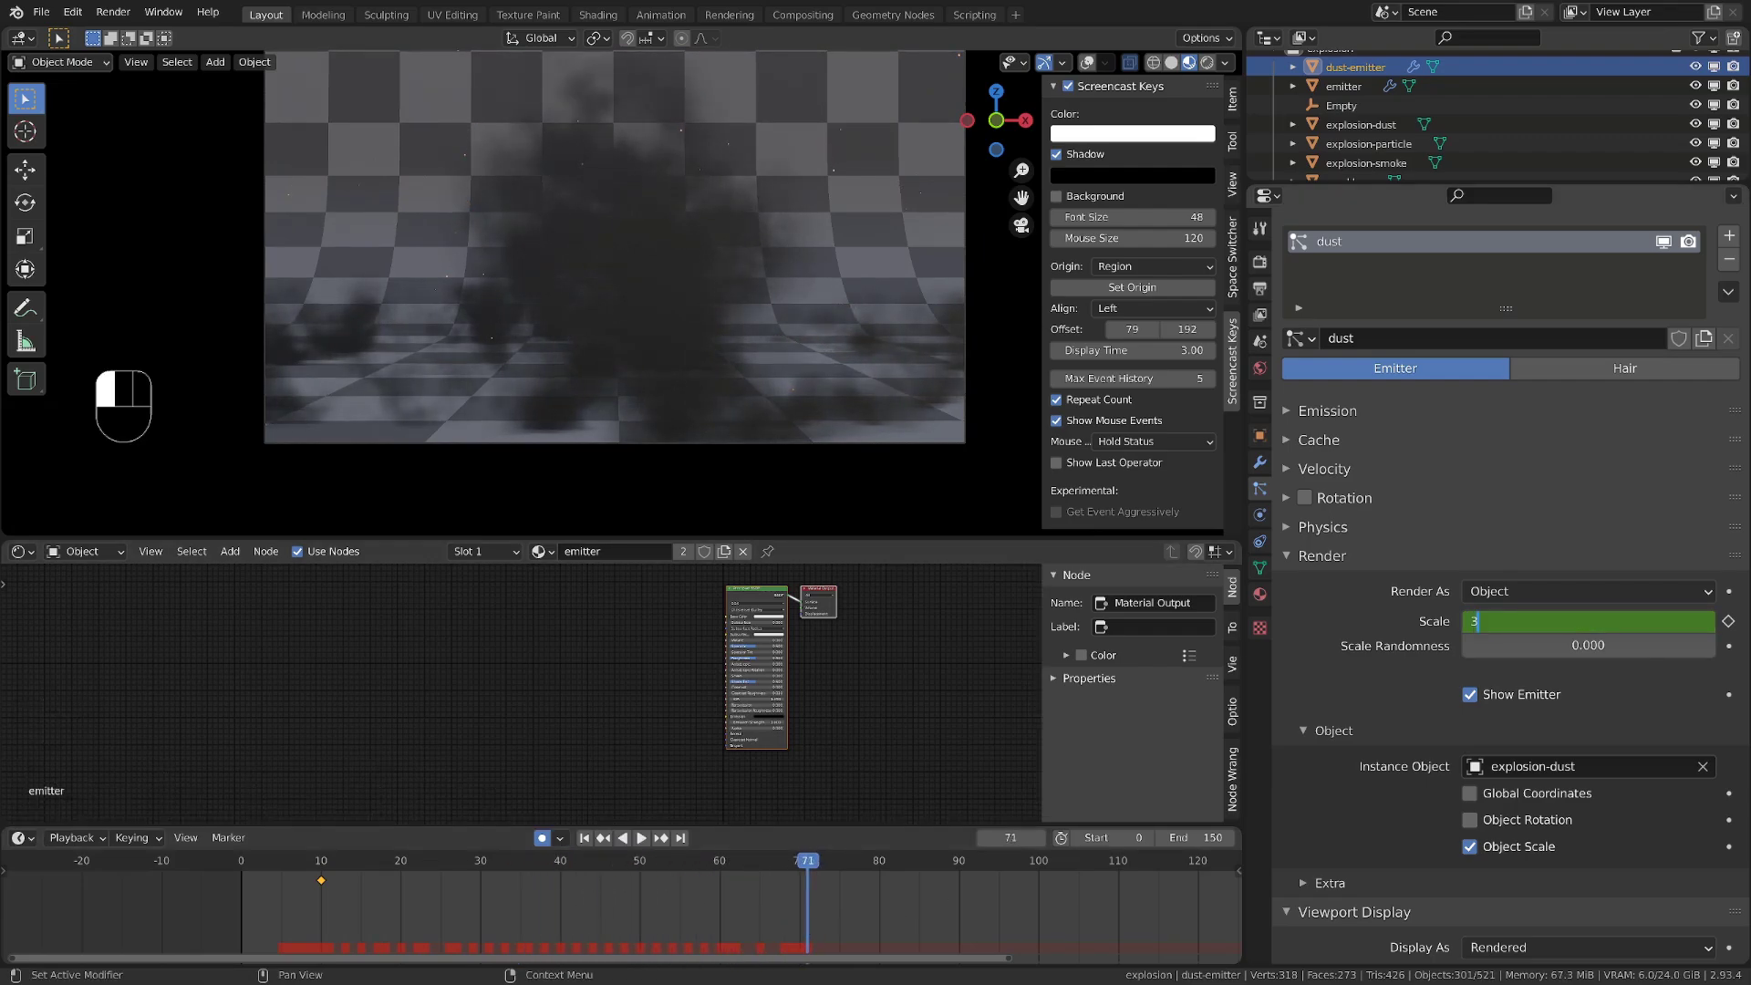
pyautogui.write('3')
pyautogui.press('Return')
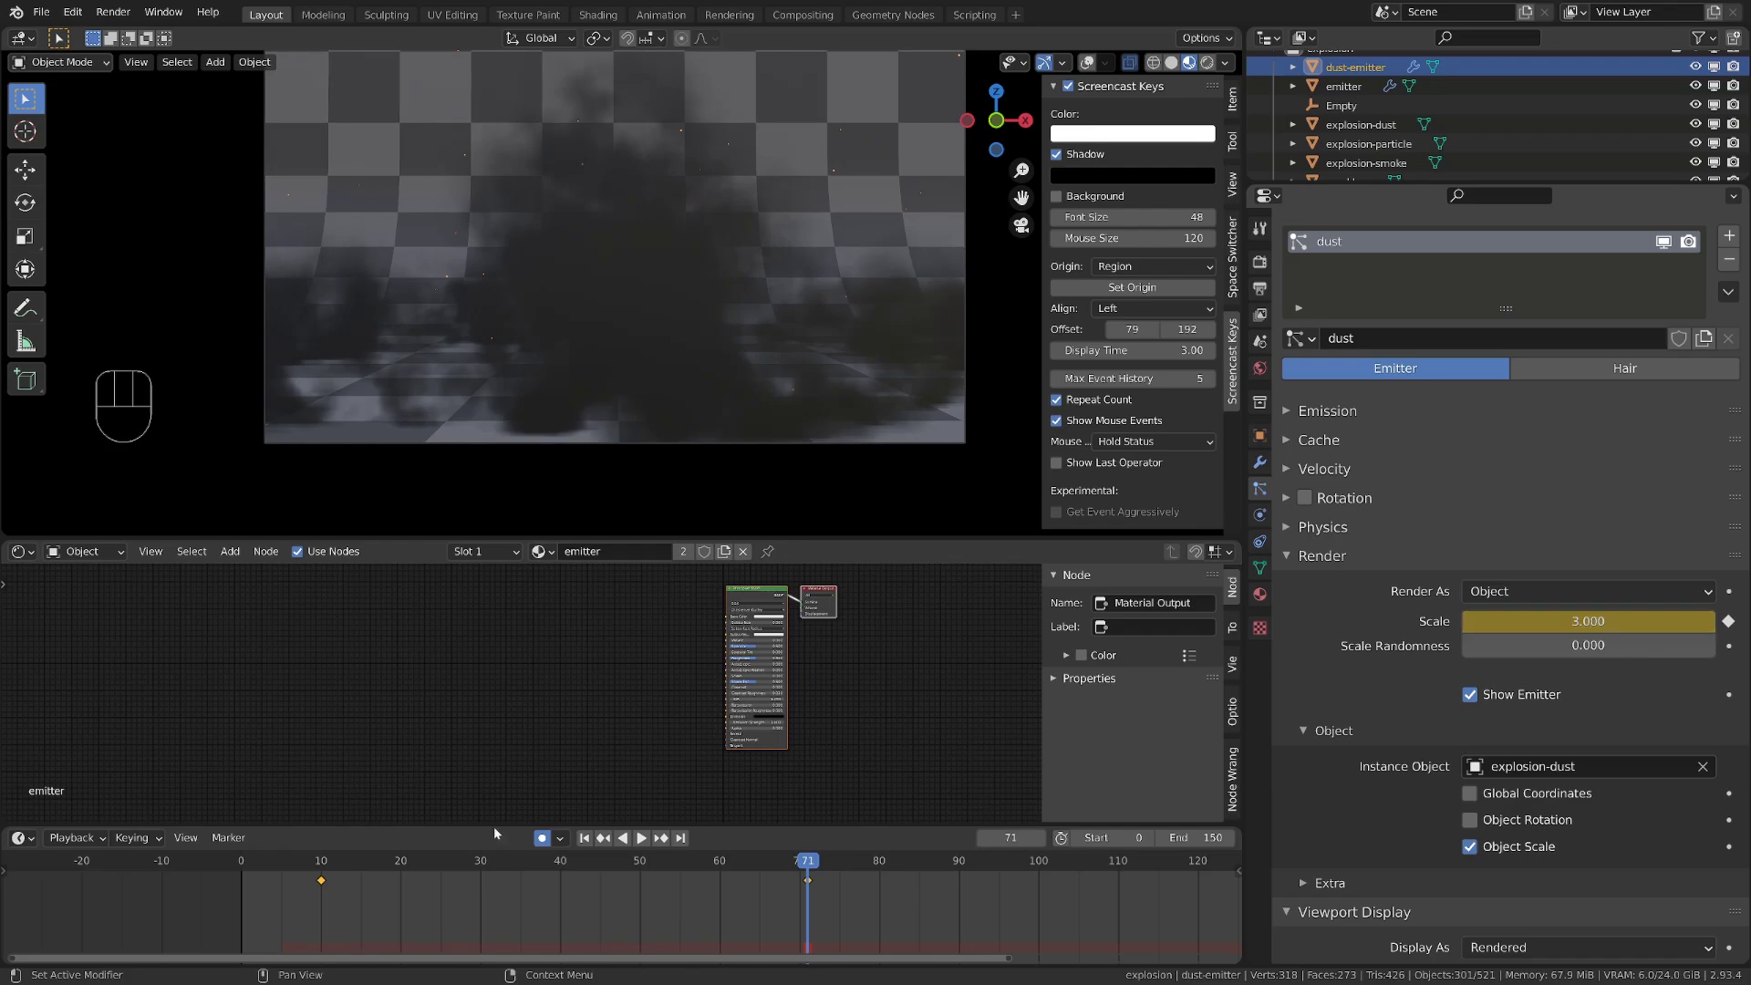
pyautogui.click(584, 838)
pyautogui.press('space')
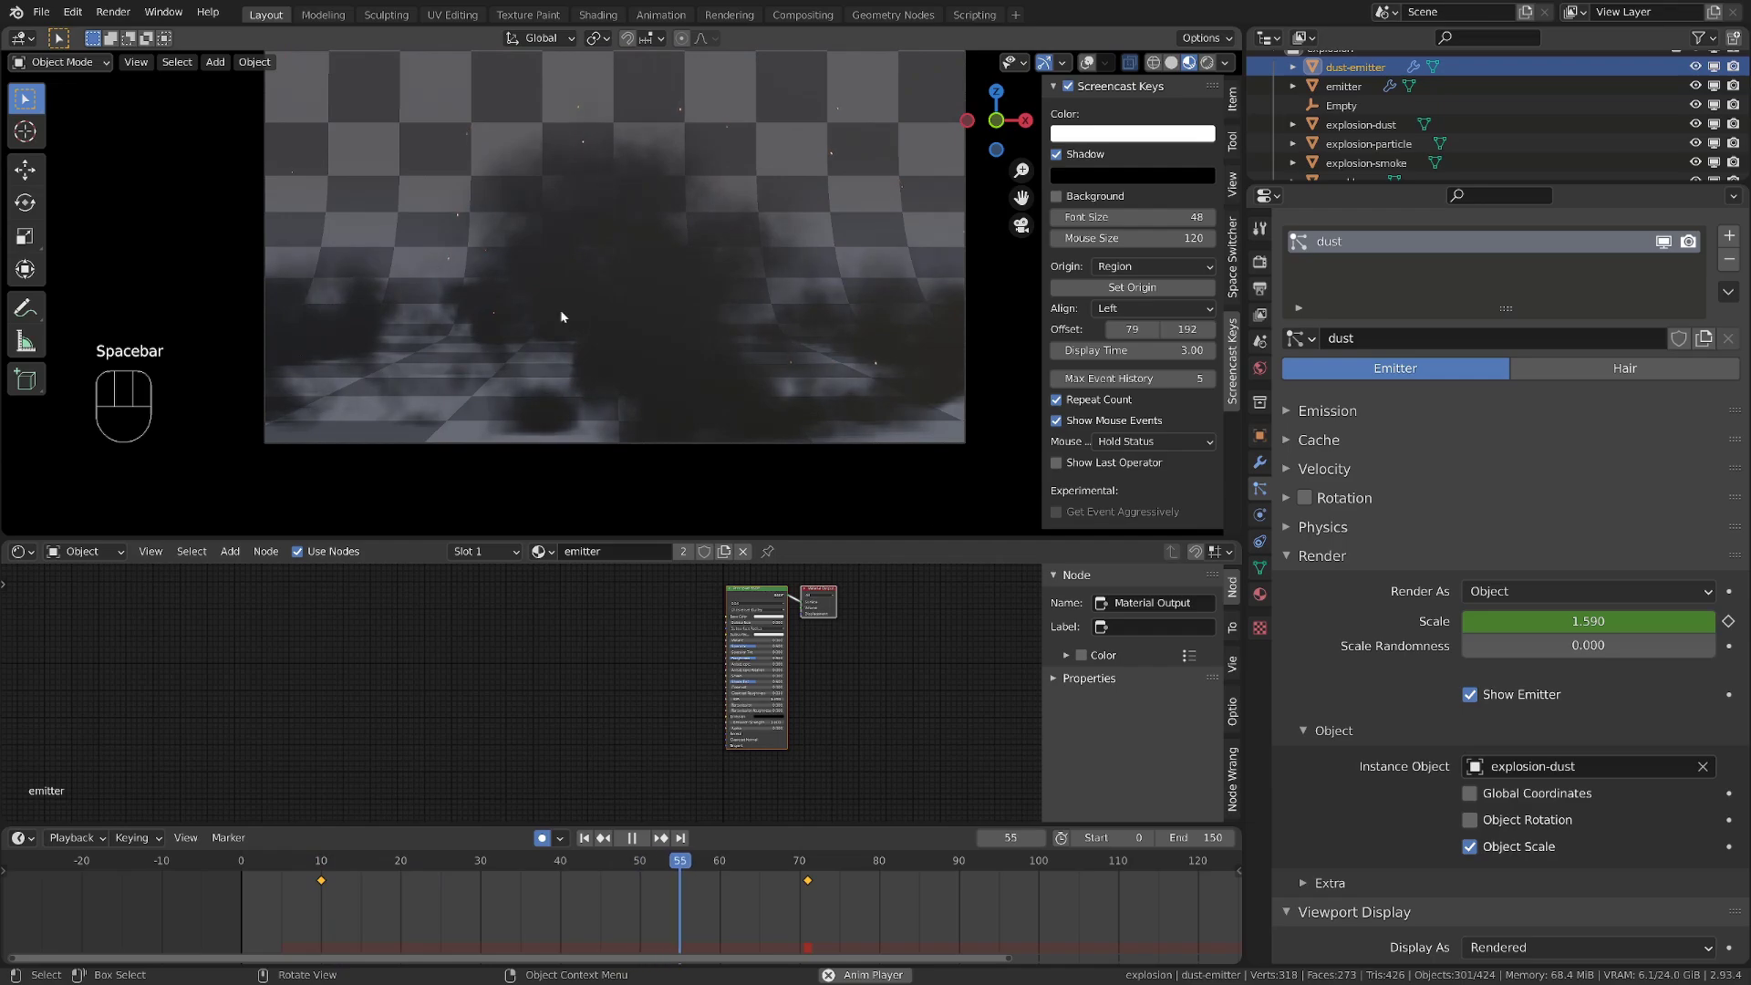
pyautogui.press('space')
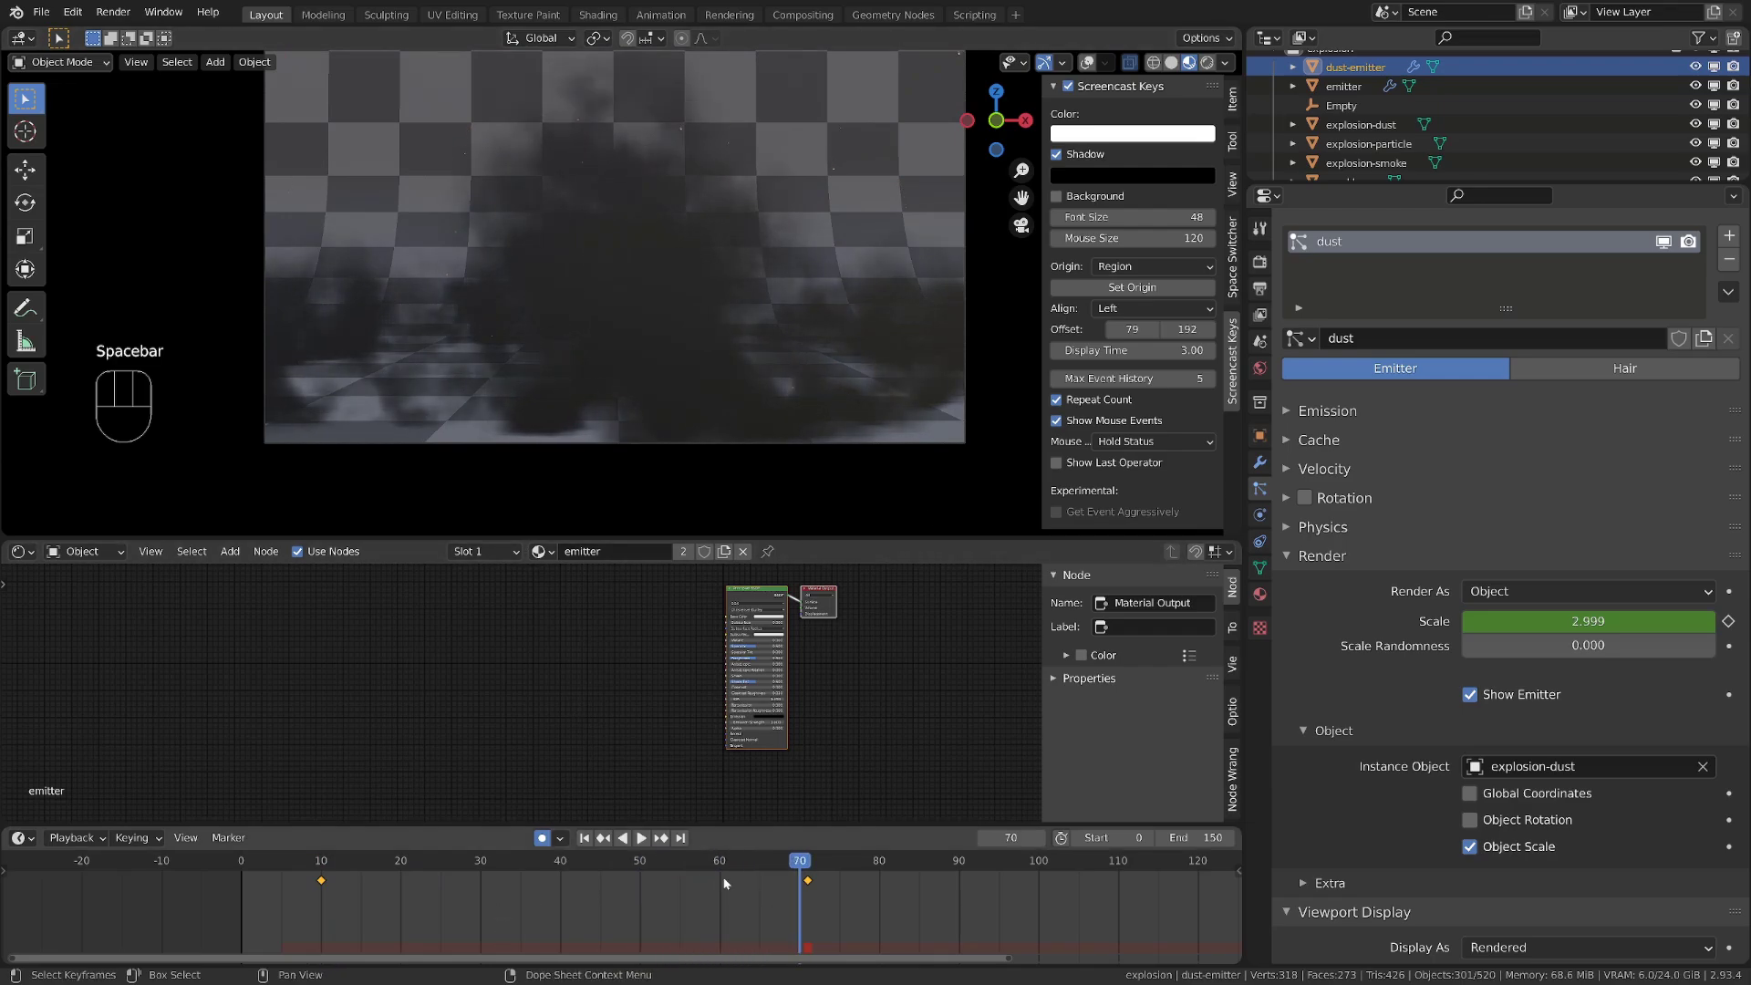
# On the explosion-dust object's material, move the ColorRamp's black stop to position 0.377 and scrub through the animation to check the dust
pyautogui.click(402, 864)
pyautogui.click(1433, 124)
pyautogui.scroll(-1, 1437, 126)
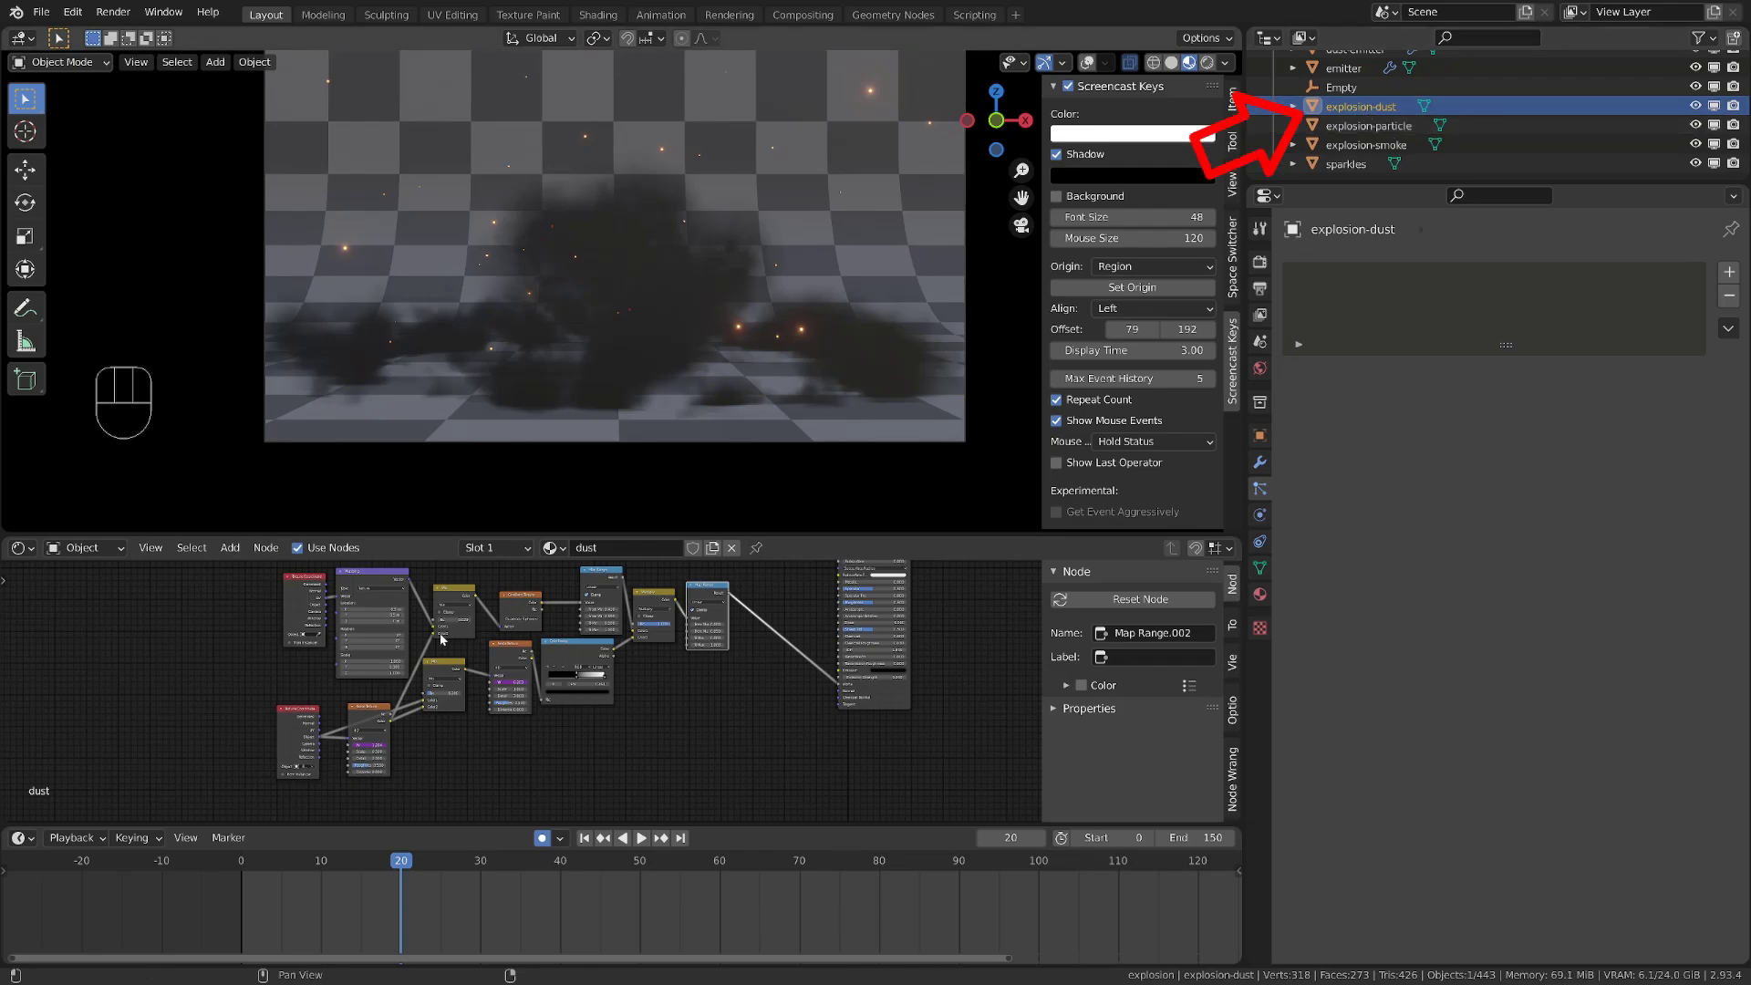
pyautogui.scroll(2, 522, 692)
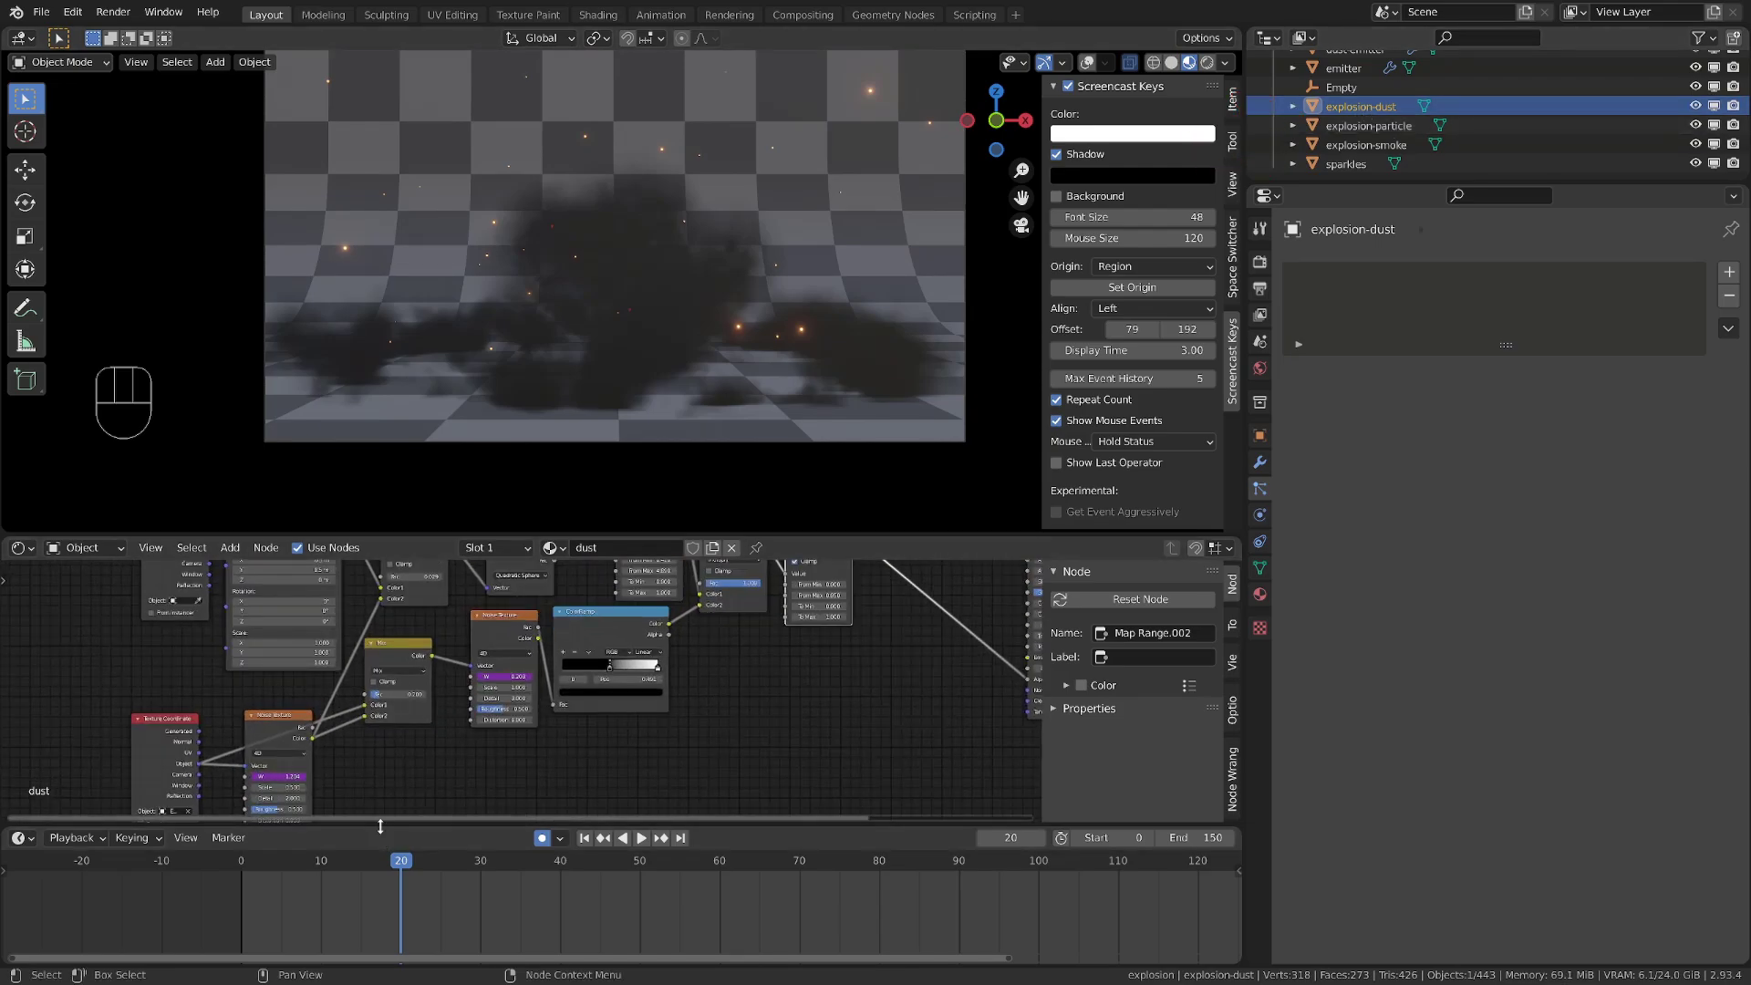
pyautogui.moveTo(379, 826)
pyautogui.mouseDown()
pyautogui.moveTo(354, 890)
pyautogui.moveTo(441, 917)
pyautogui.mouseUp()
pyautogui.scroll(1, 620, 711)
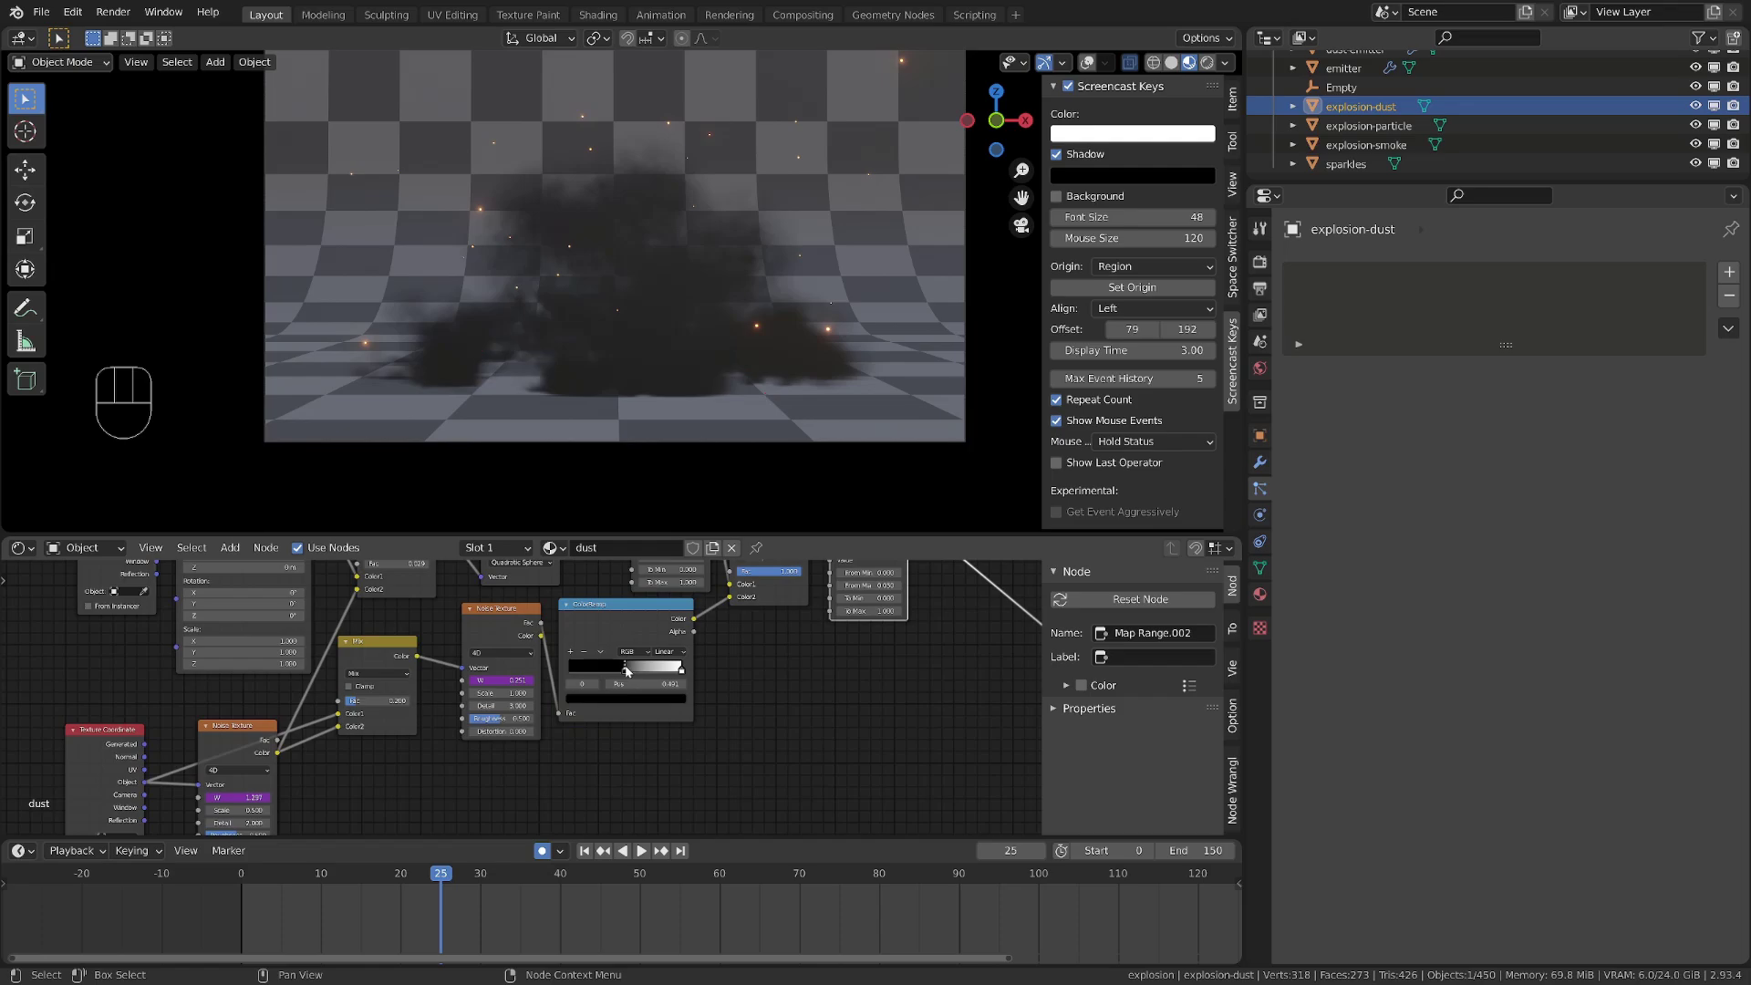
pyautogui.moveTo(624, 670); pyautogui.dragTo(610, 671)
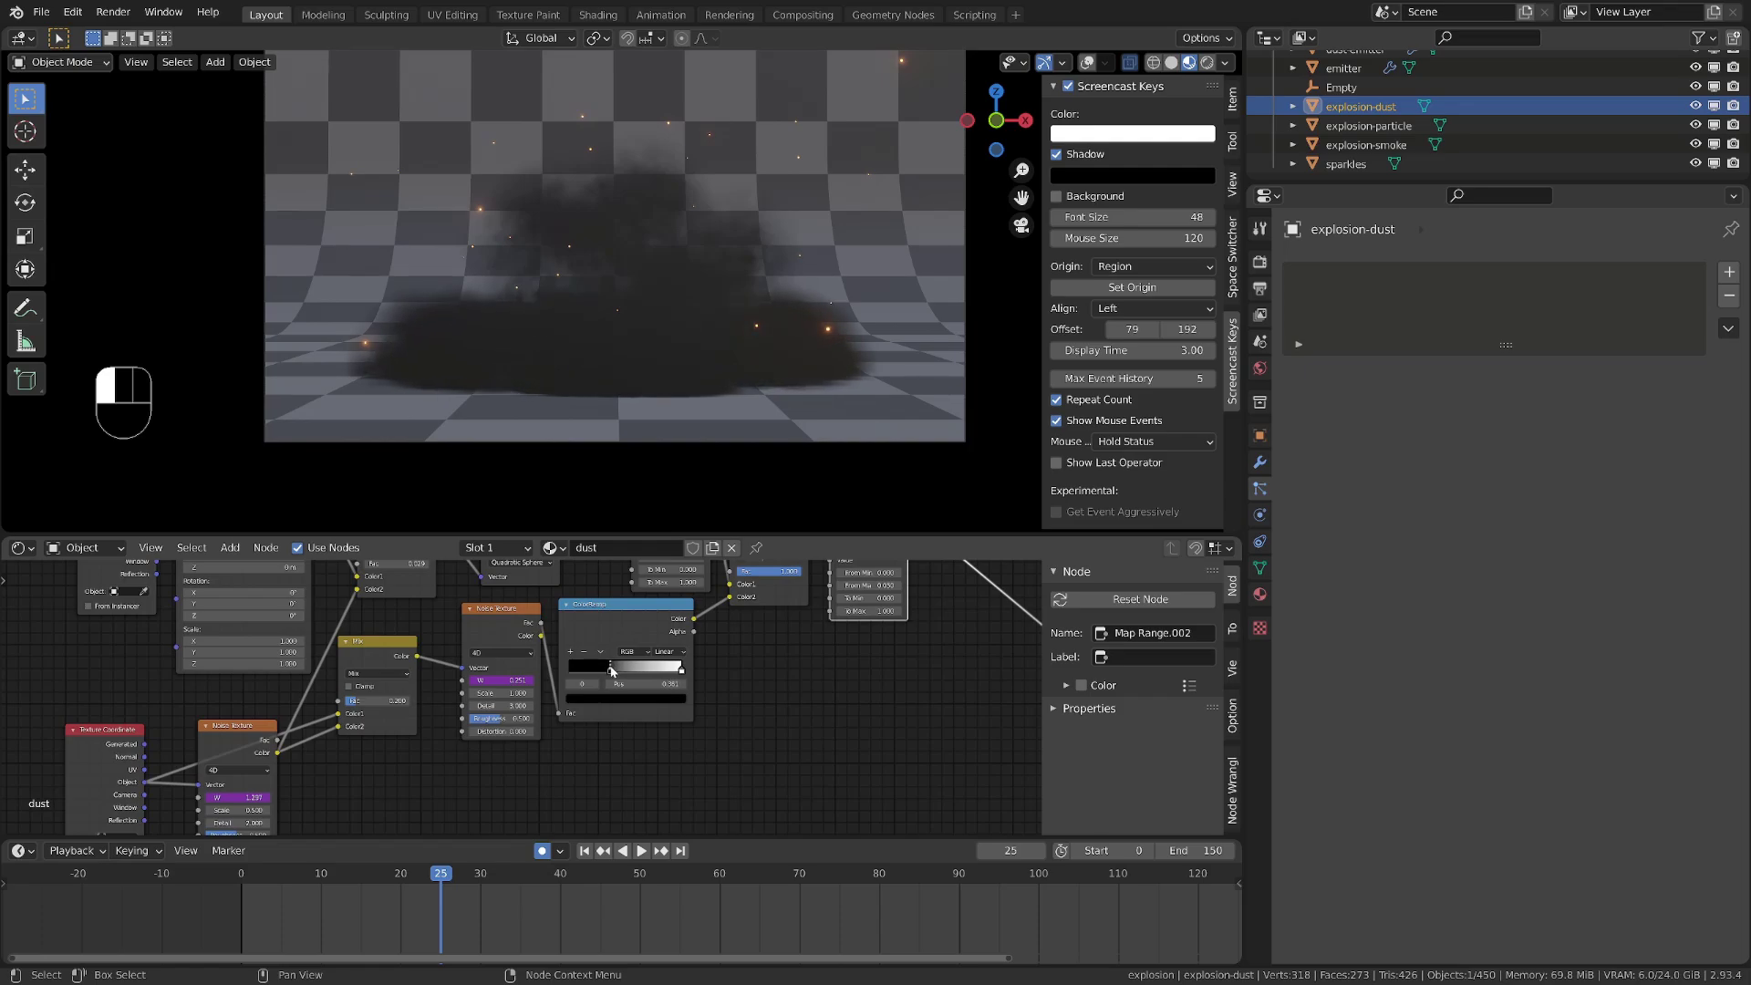
pyautogui.moveTo(339, 877); pyautogui.dragTo(441, 888)
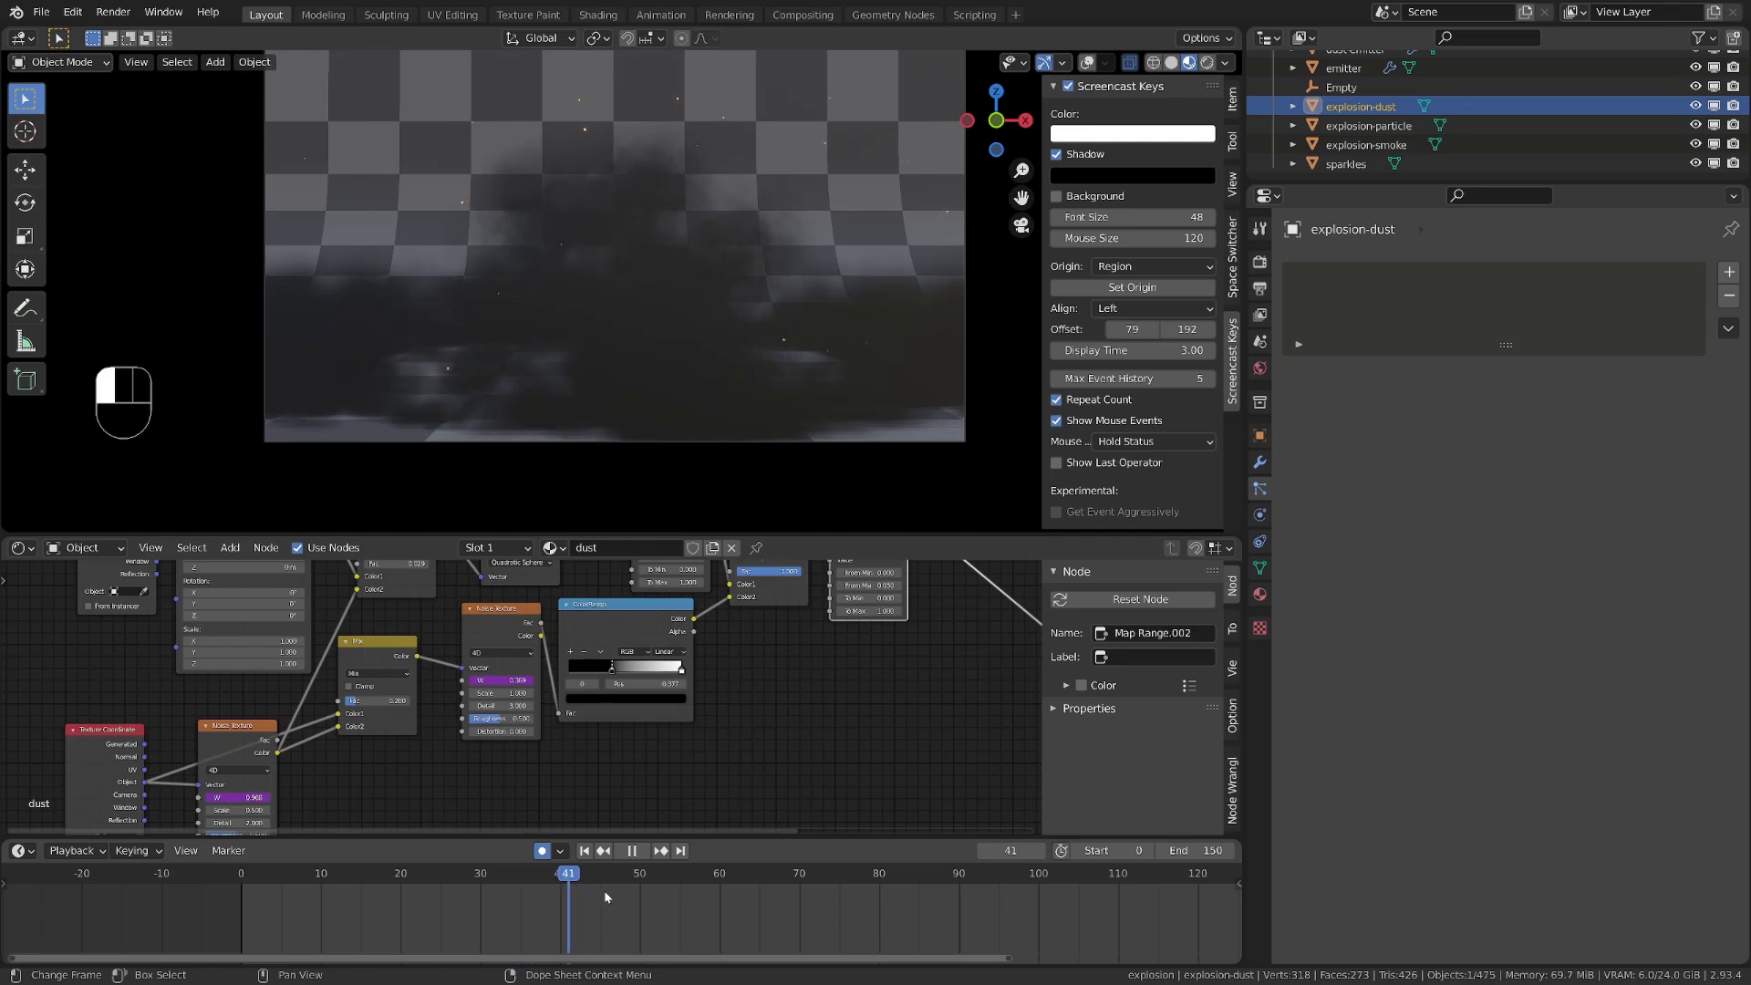
pyautogui.moveTo(559, 903); pyautogui.dragTo(630, 898)
# Try a Detail of 1 on the Noise Texture feeding the ColorRamp, check it around frame 63, and restore it to 2
pyautogui.keyDown('alt'); pyautogui.keyDown('shift'); pyautogui.moveTo(560, 757); pyautogui.dragTo(679, 671, button='middle'); pyautogui.keyUp('shift'); pyautogui.keyUp('alt')
pyautogui.scroll(1, 679, 671)
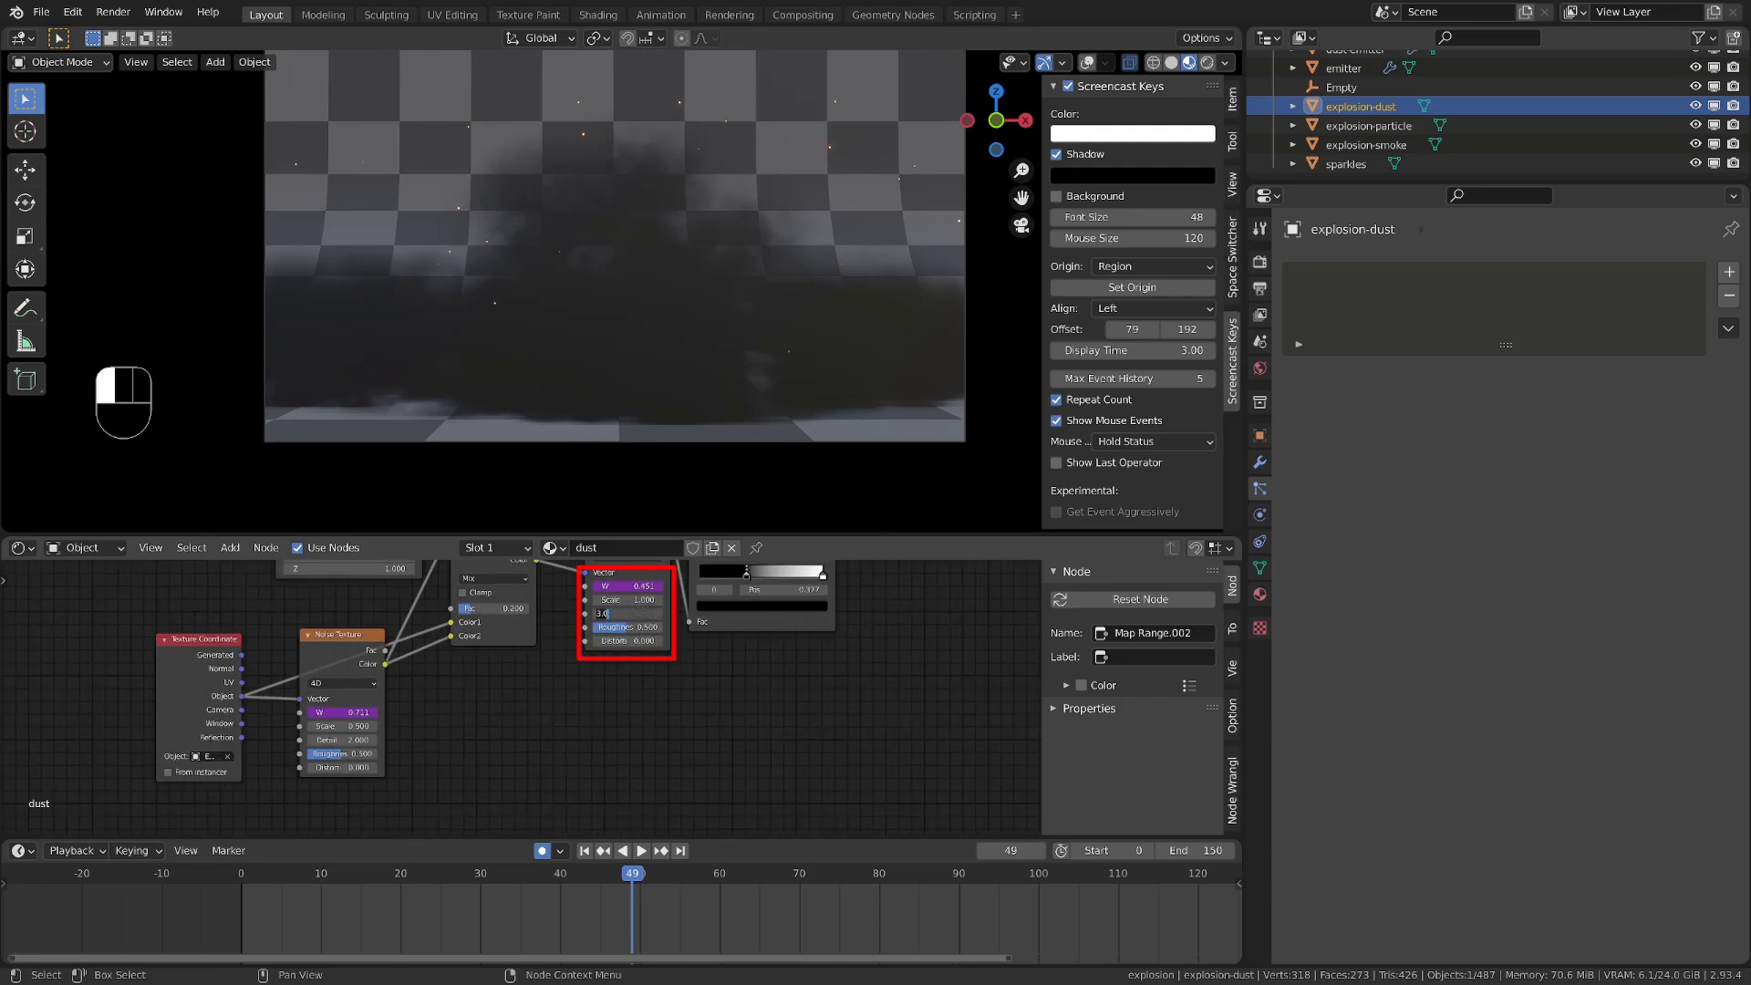
pyautogui.press('Return')
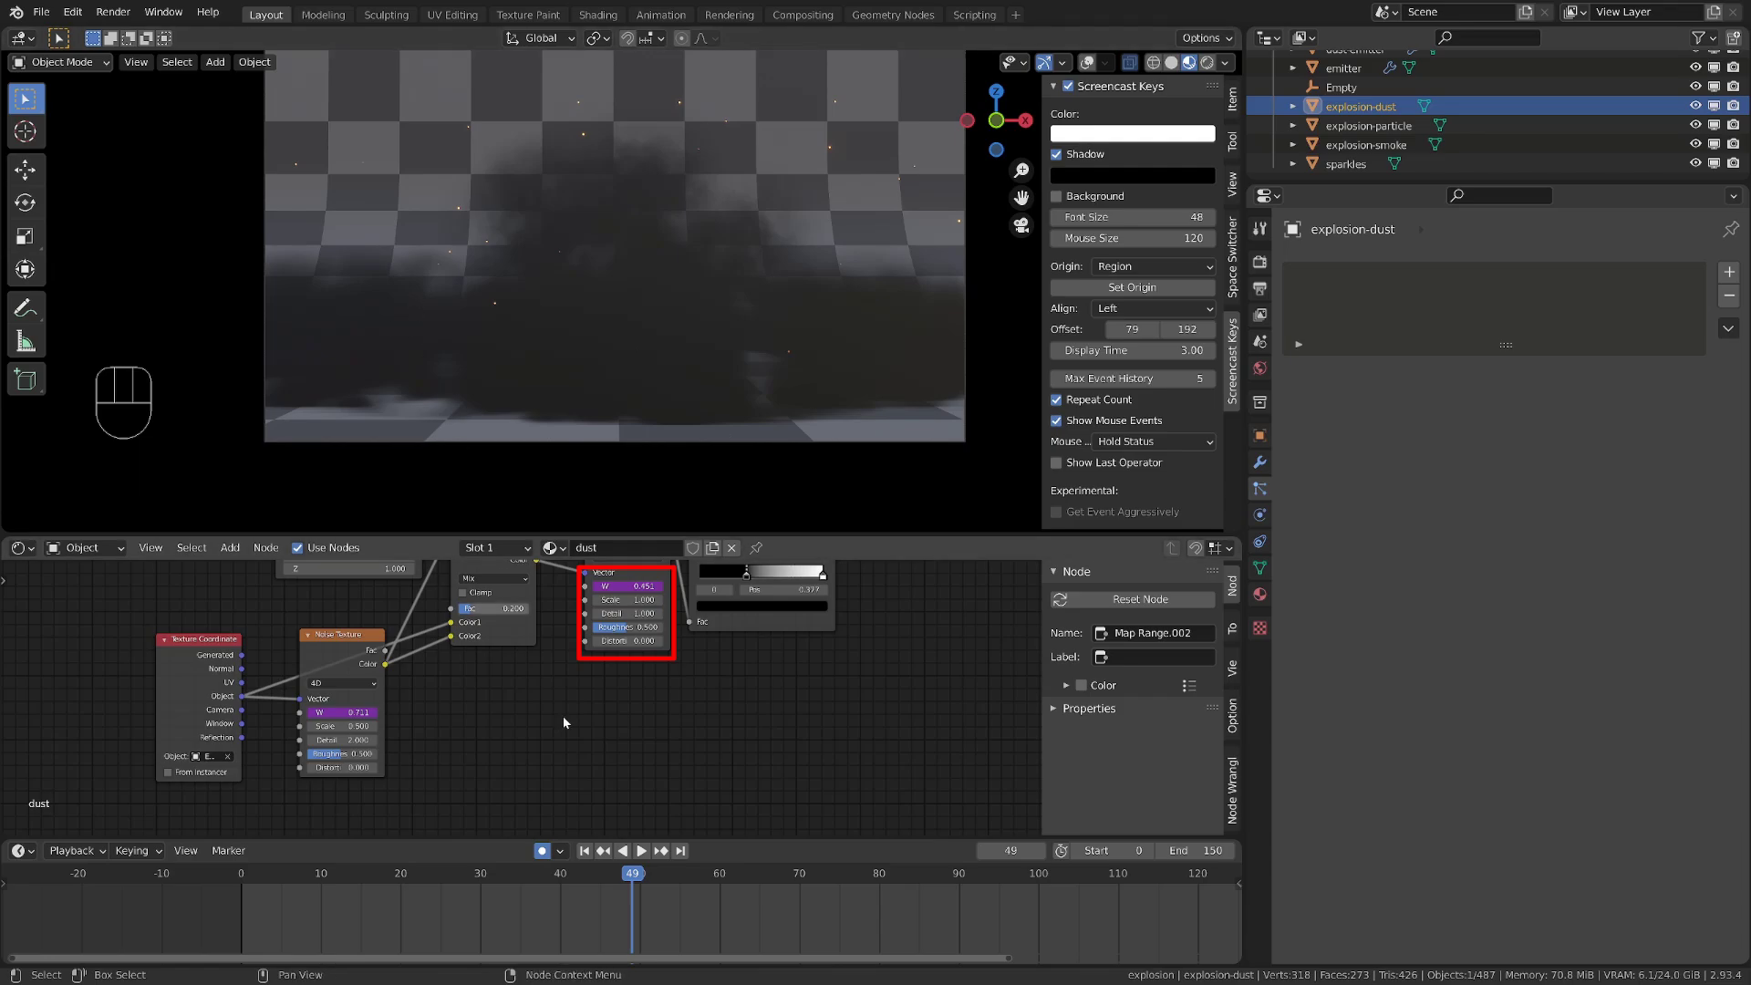
pyautogui.moveTo(580, 878); pyautogui.dragTo(744, 885)
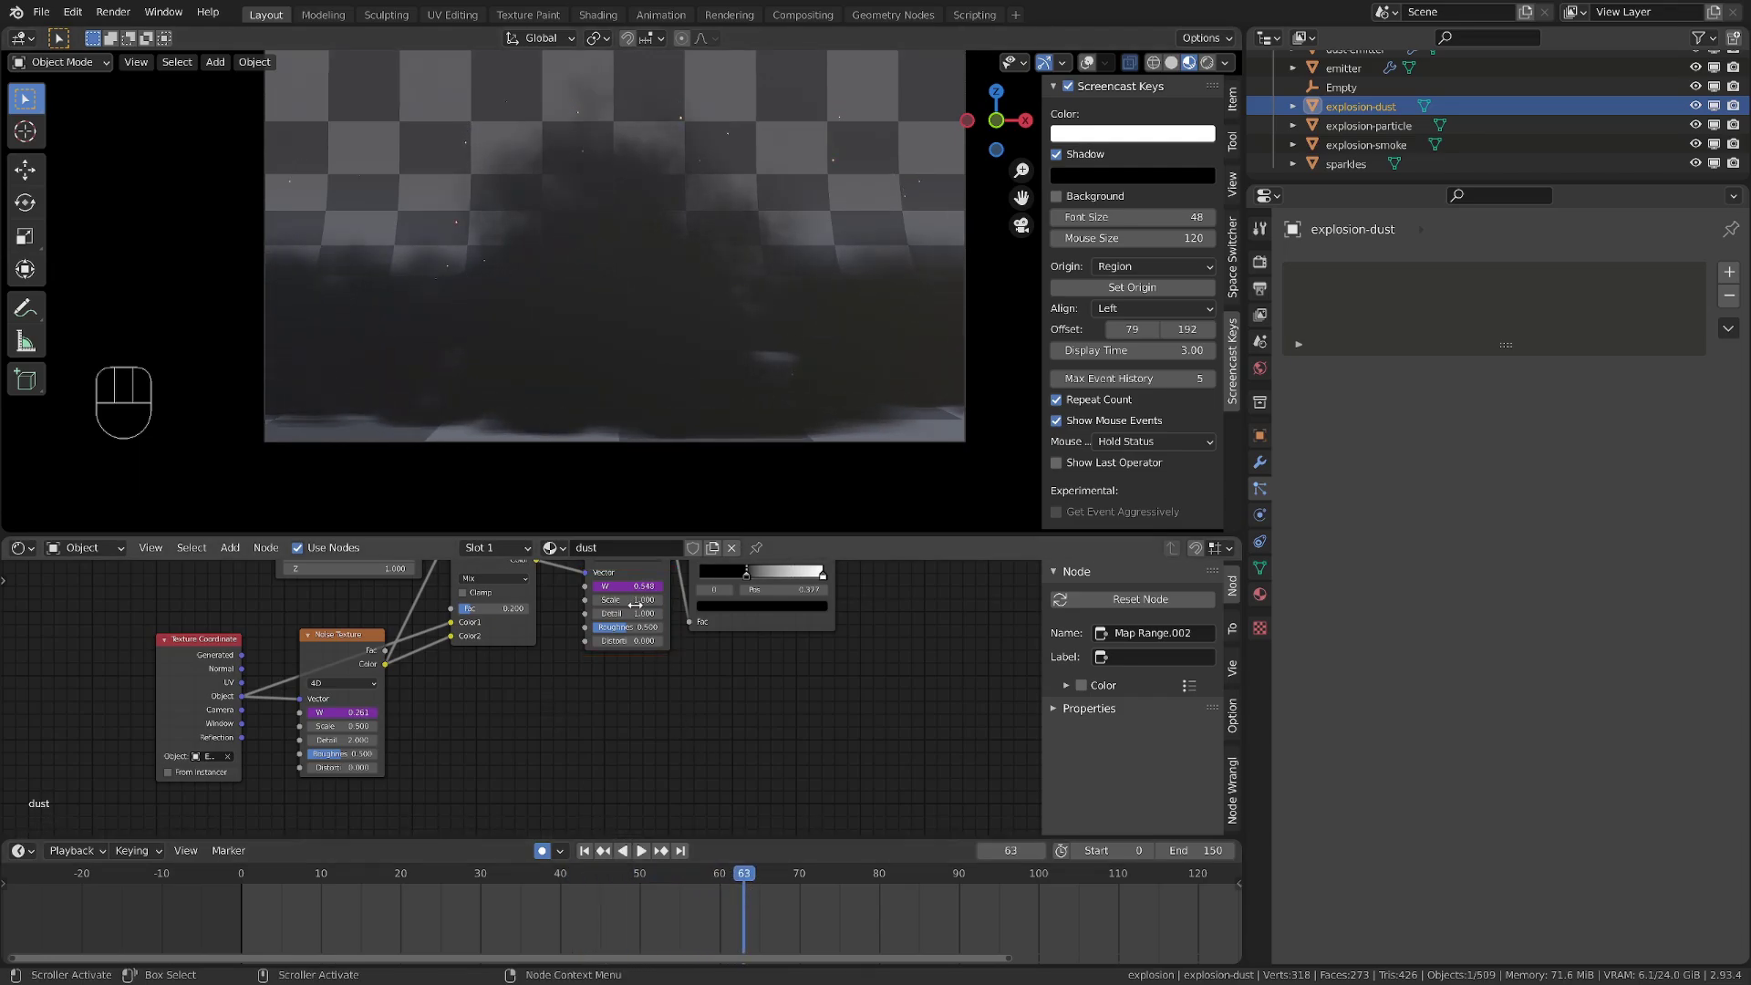
pyautogui.write('2')
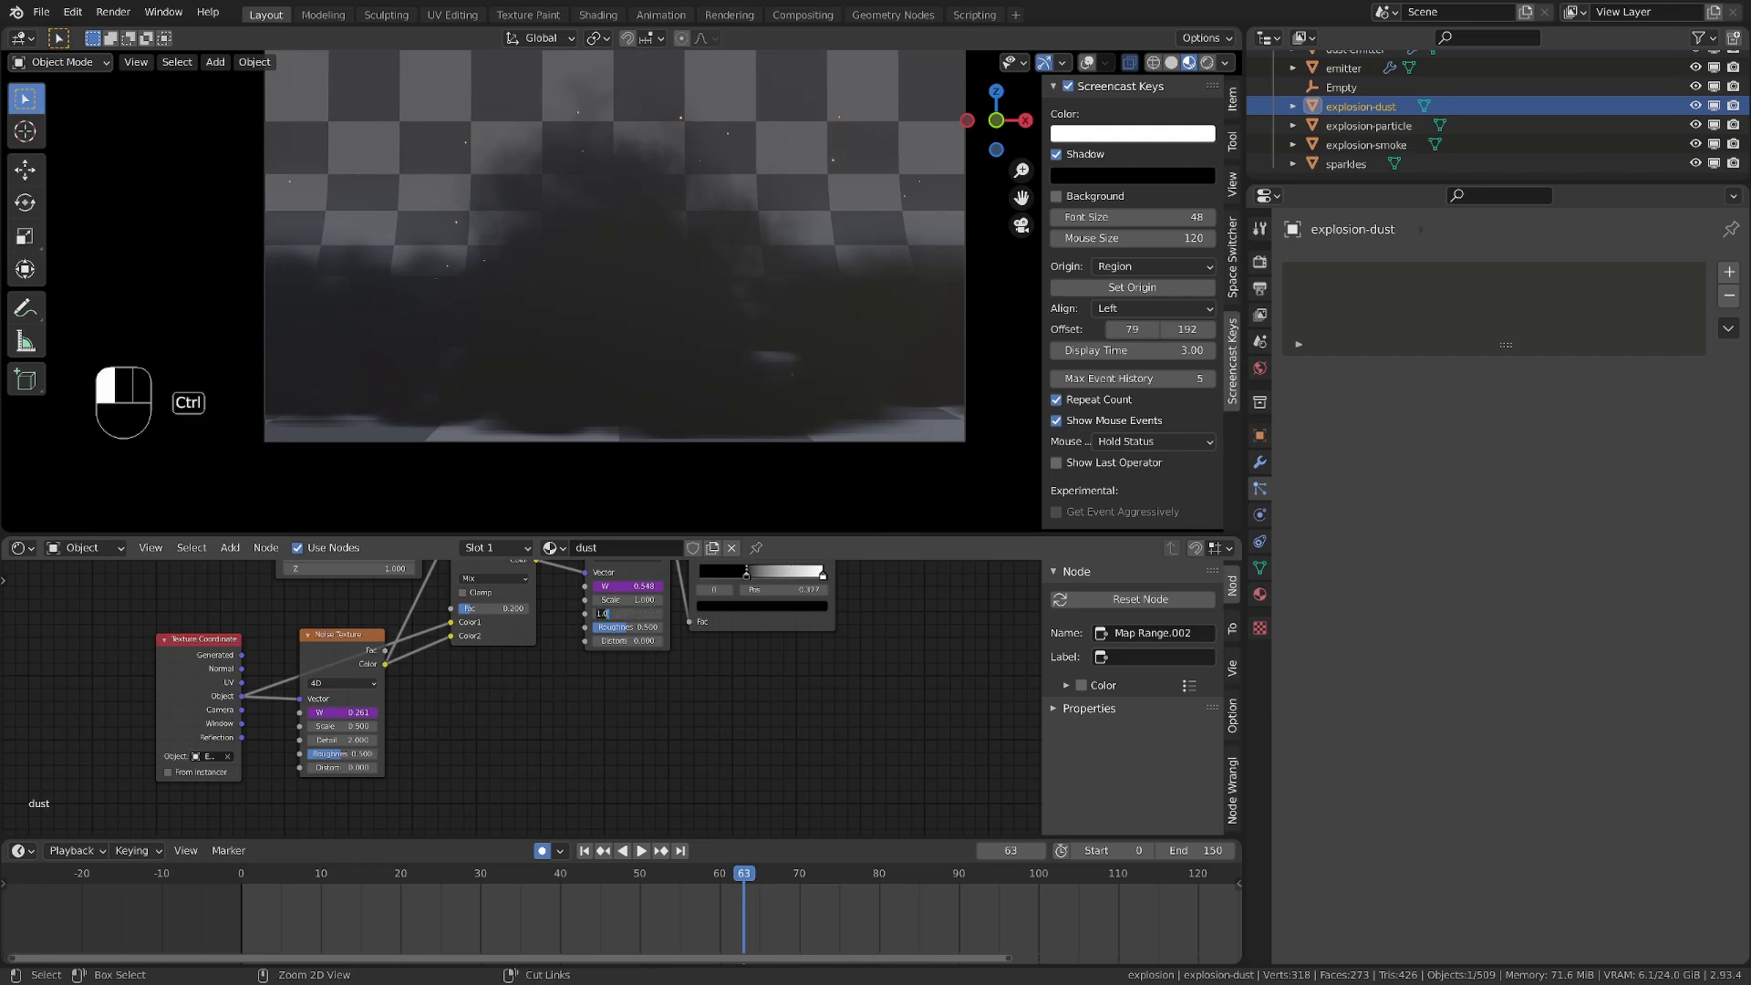
pyautogui.scroll(4, 791, 686)
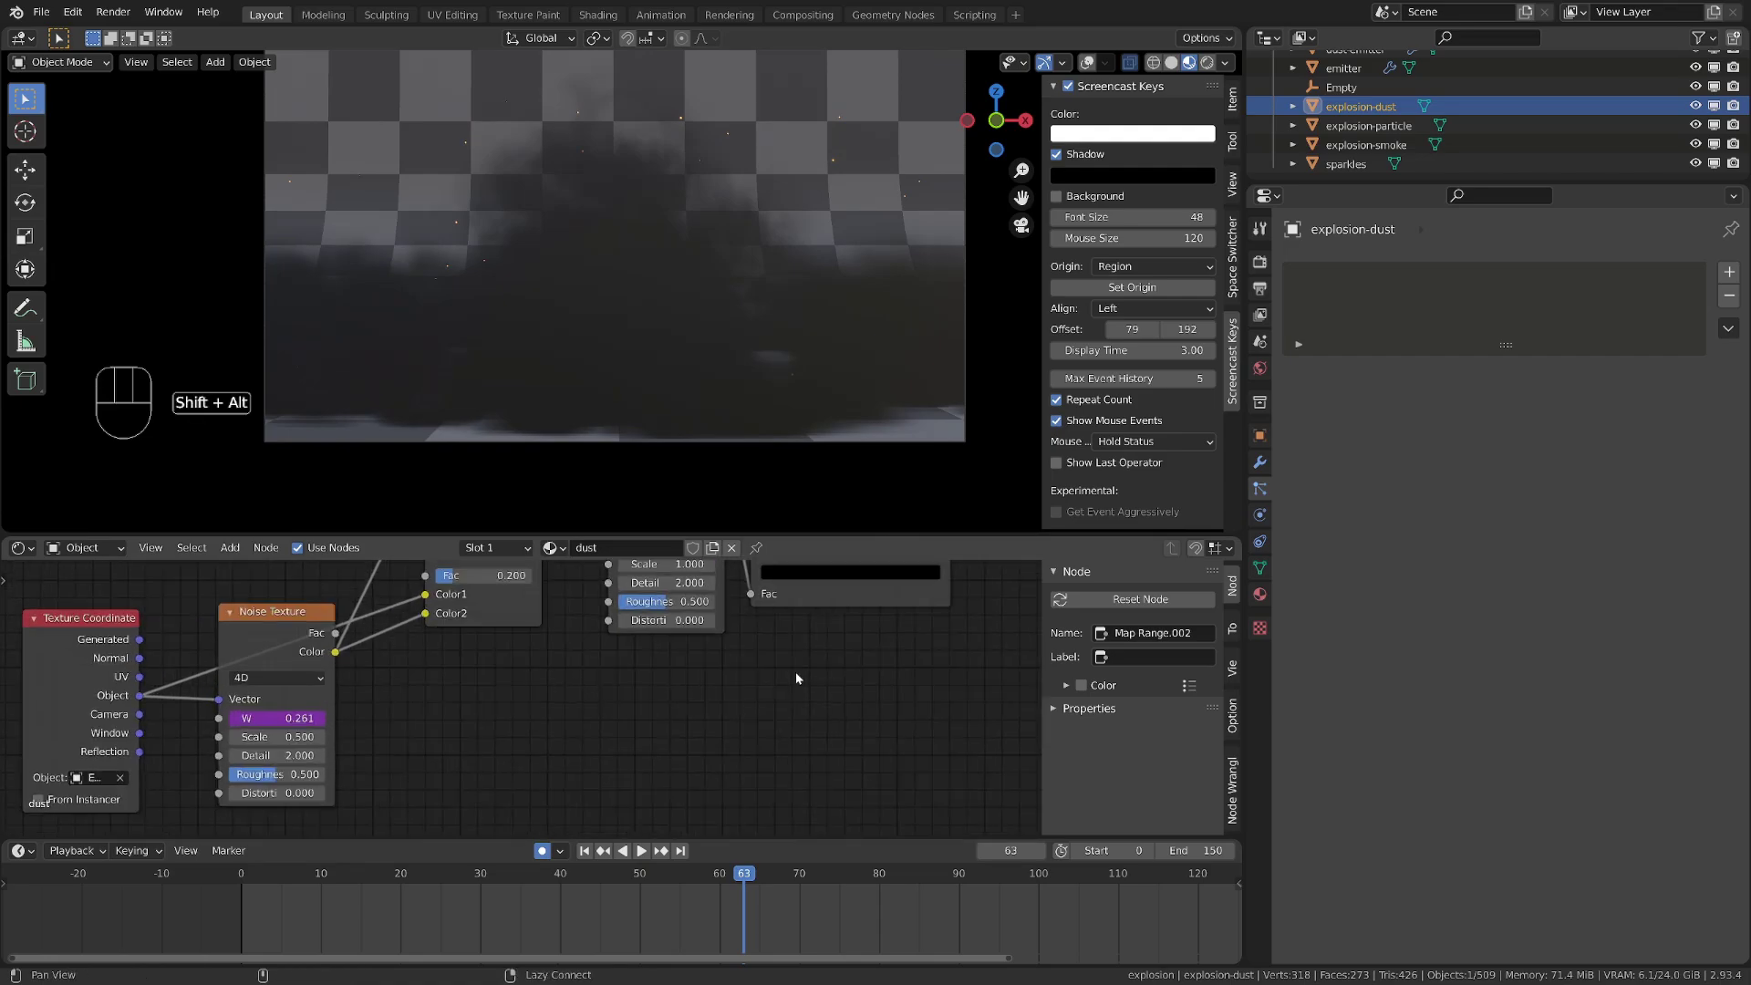
# Shift the last Map Range node closer to the Principled shader and reduce its To Max to about 0.23
pyautogui.keyDown('alt'); pyautogui.keyDown('shift'); pyautogui.moveTo(794, 671); pyautogui.dragTo(567, 767); pyautogui.keyUp('shift'); pyautogui.keyUp('alt')
pyautogui.scroll(-4, 664, 757)
pyautogui.keyDown('alt'); pyautogui.keyDown('shift'); pyautogui.moveTo(878, 707); pyautogui.dragTo(495, 834); pyautogui.keyUp('shift'); pyautogui.keyUp('alt')
pyautogui.scroll(-2, 582, 501)
pyautogui.scroll(-2, 598, 642)
pyautogui.keyDown('alt'); pyautogui.keyDown('shift'); pyautogui.moveTo(600, 646); pyautogui.dragTo(693, 681); pyautogui.keyUp('shift'); pyautogui.keyUp('alt')
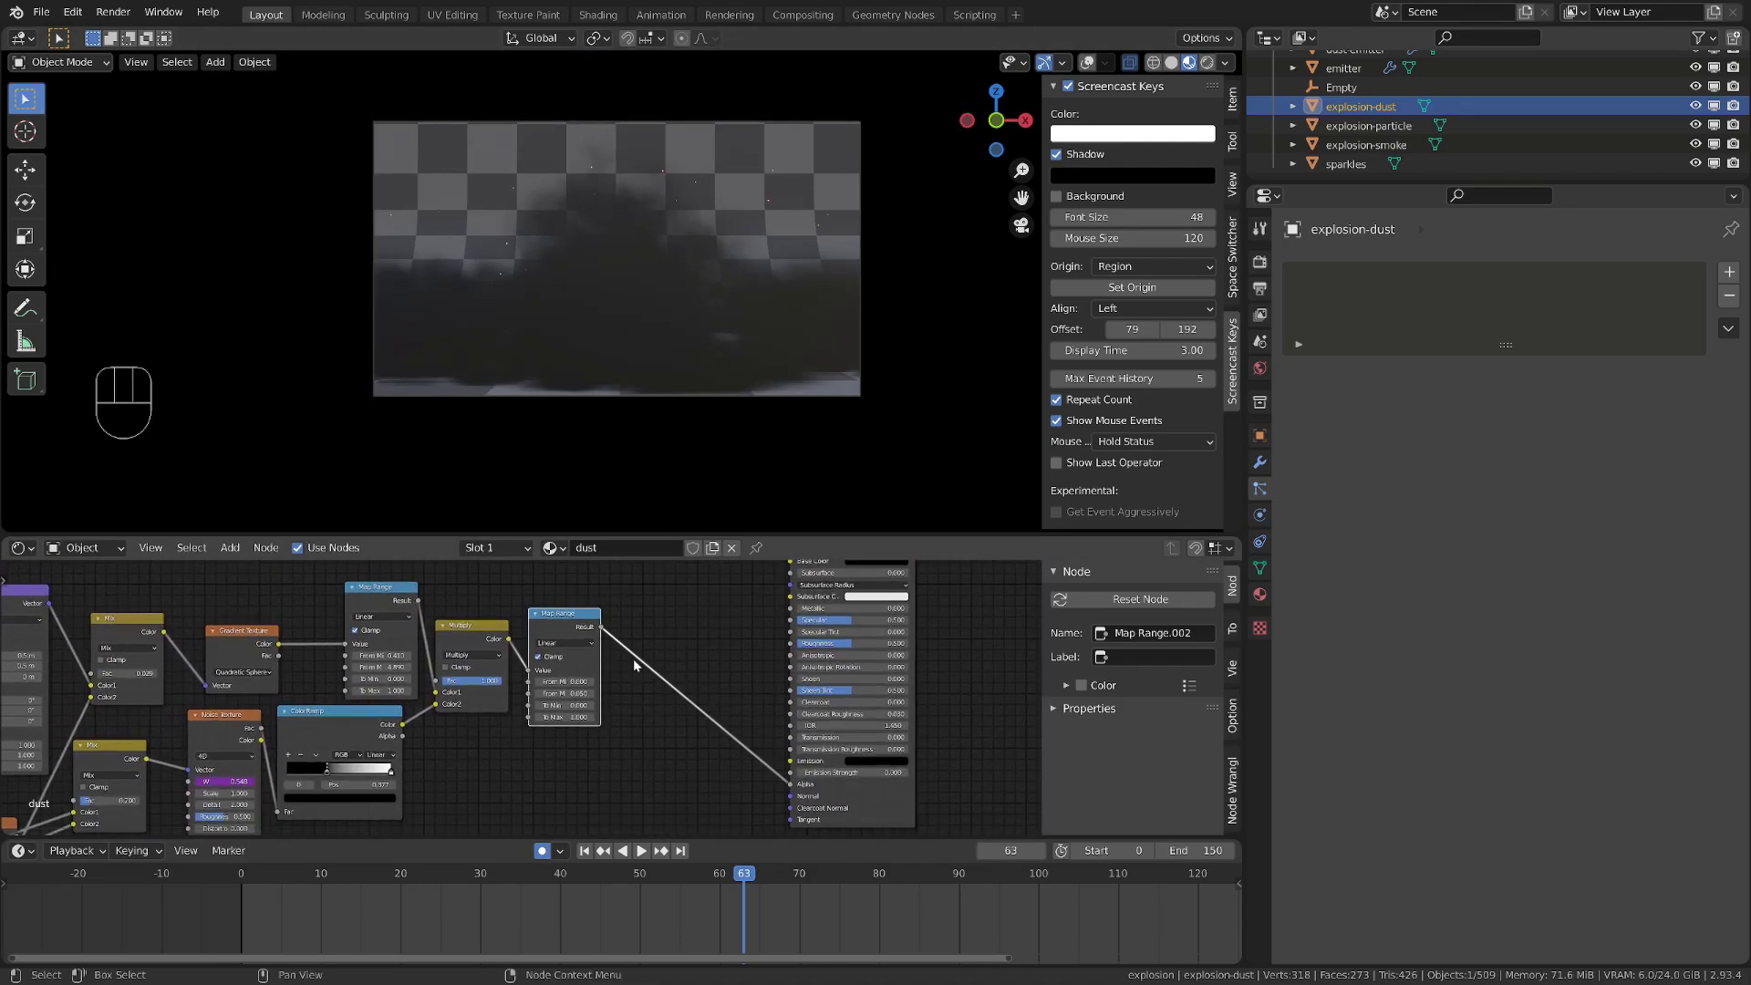
pyautogui.moveTo(572, 623); pyautogui.dragTo(613, 626)
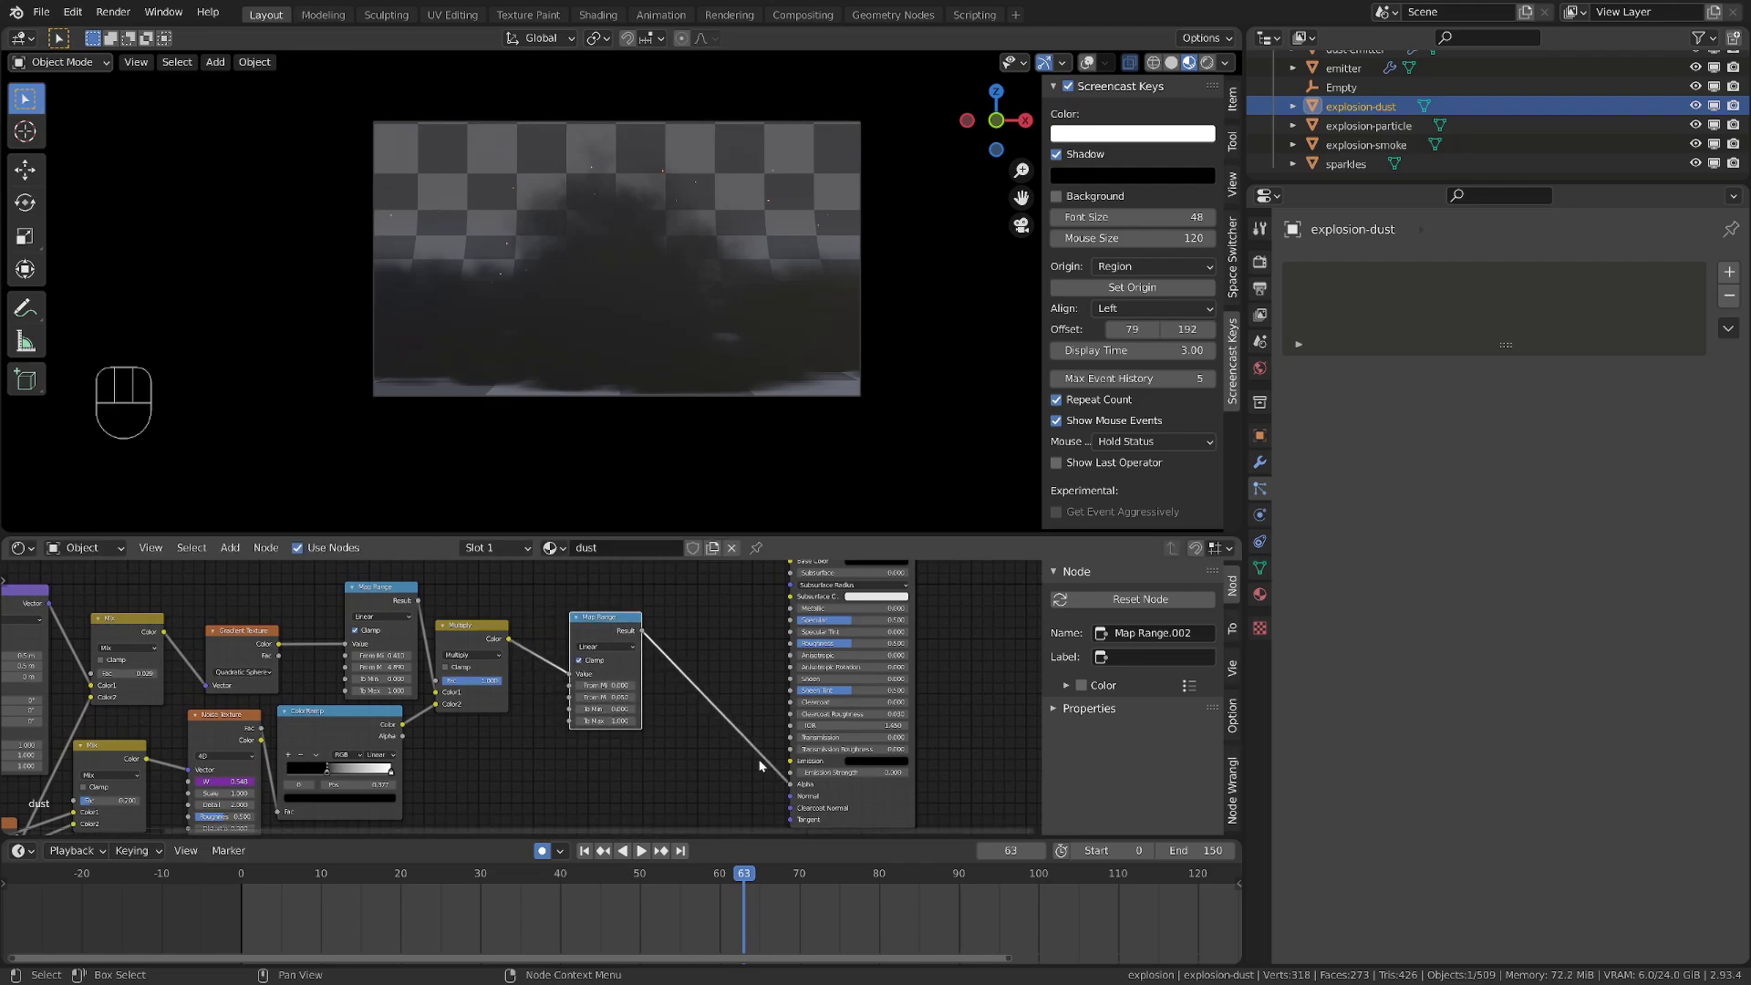
pyautogui.scroll(2, 623, 763)
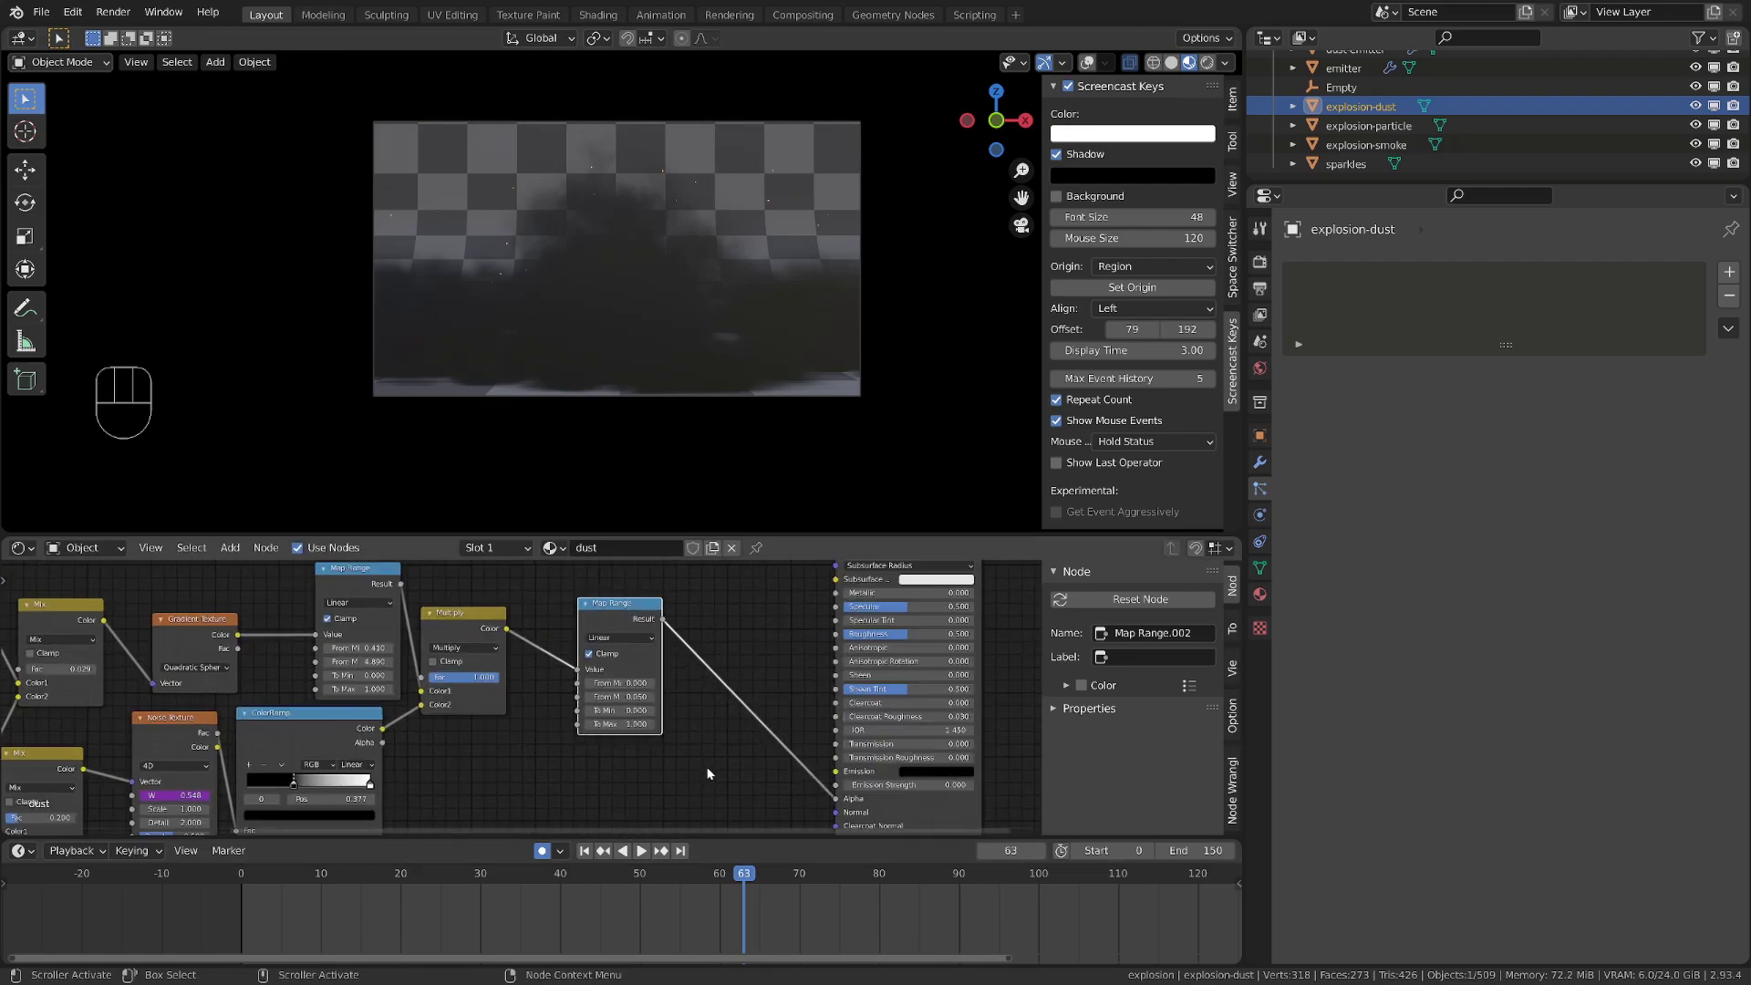
pyautogui.keyDown('alt'); pyautogui.keyDown('shift'); pyautogui.moveTo(708, 774); pyautogui.dragTo(644, 743); pyautogui.keyUp('shift'); pyautogui.keyUp('alt')
pyautogui.moveTo(563, 692); pyautogui.dragTo(563, 692)
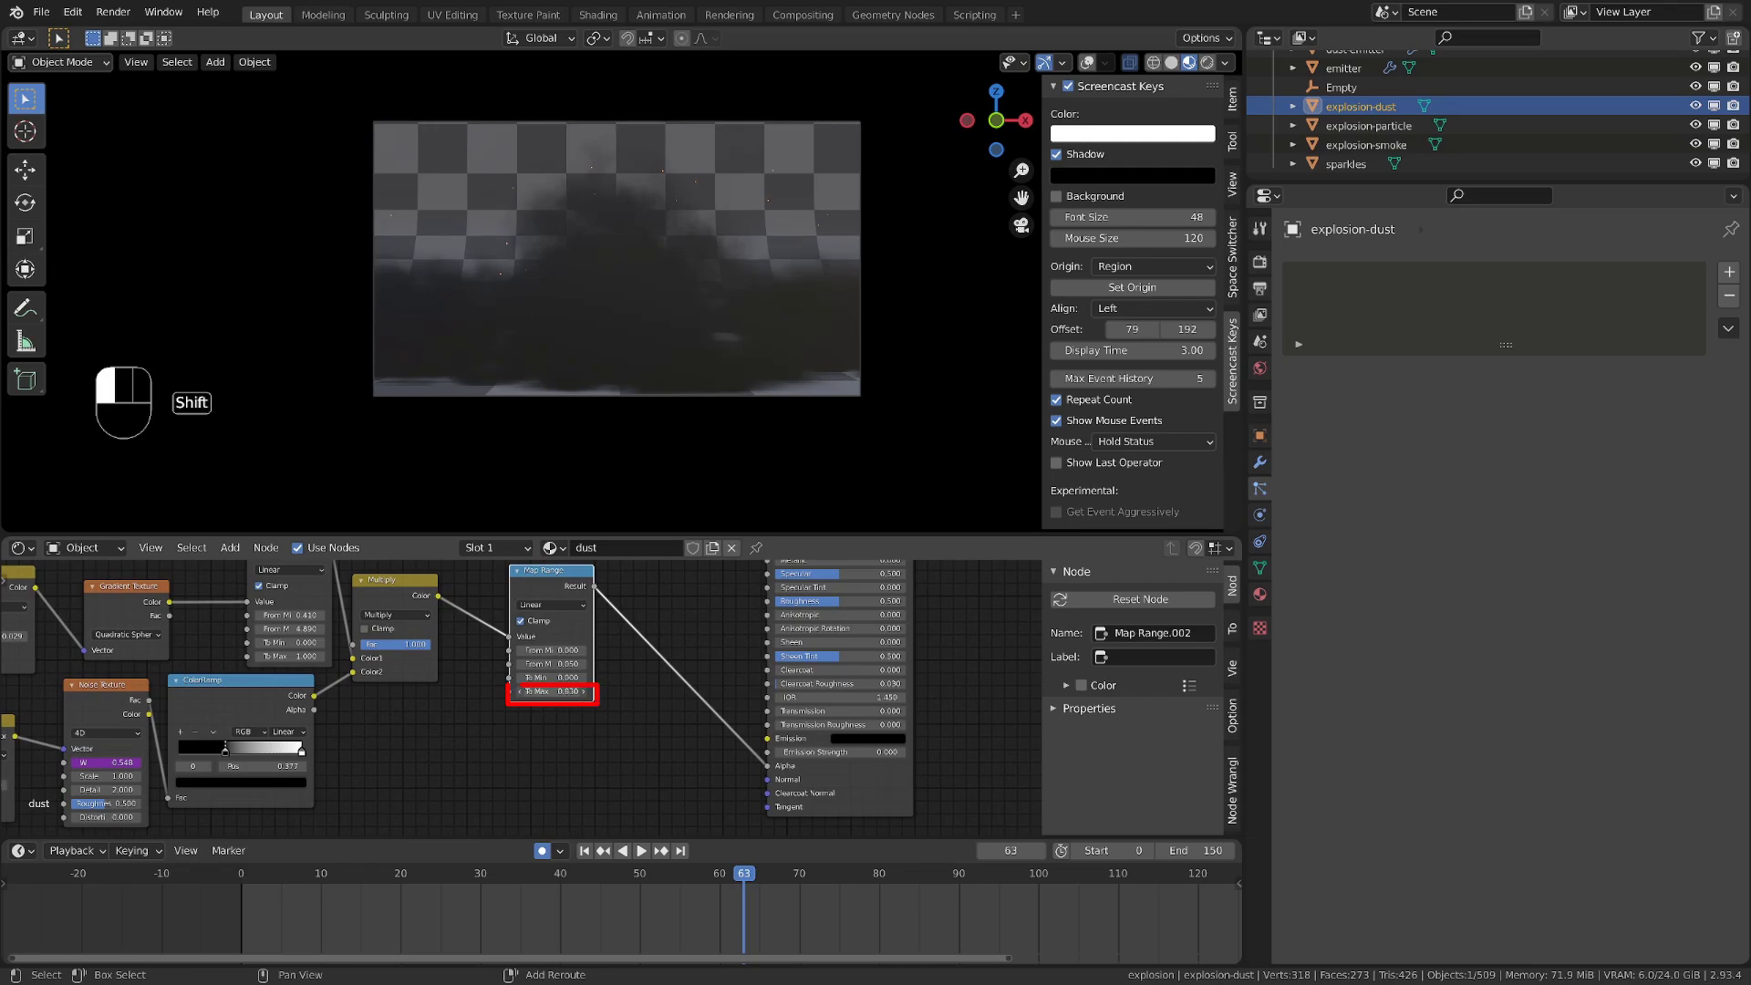
pyautogui.keyDown('shift'); pyautogui.moveTo(562, 692); pyautogui.dragTo(561, 692); pyautogui.keyUp('shift')
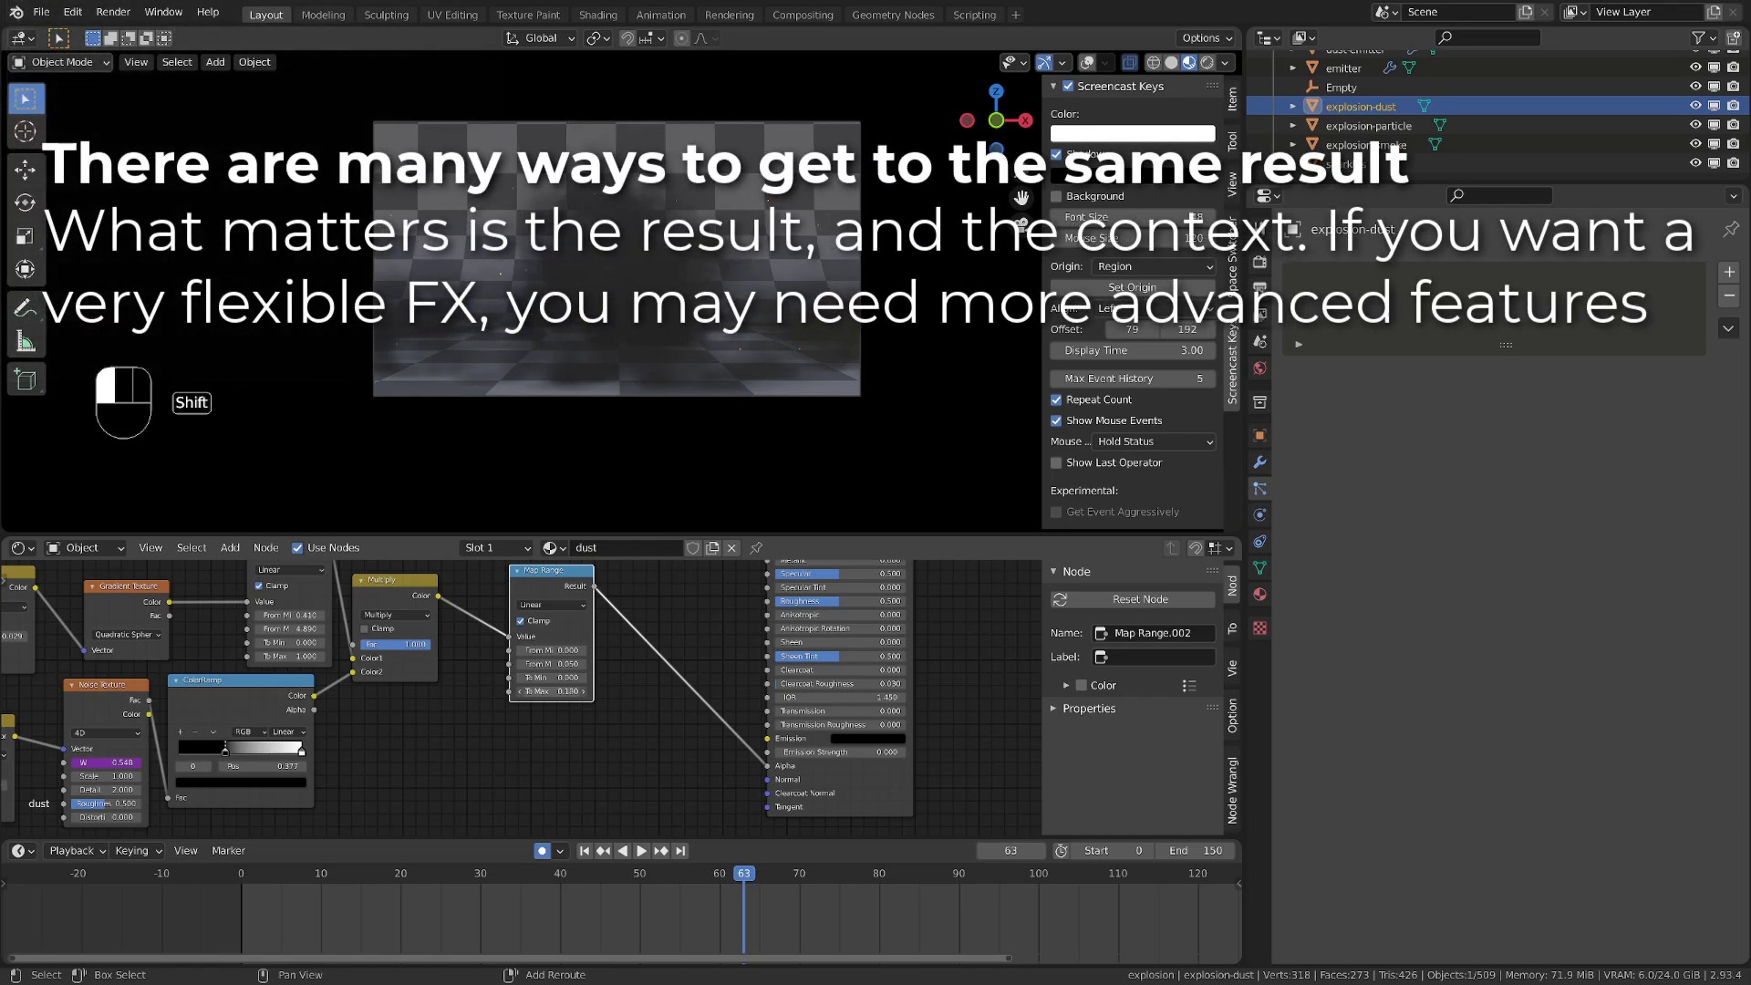
pyautogui.keyDown('shift'); pyautogui.moveTo(552, 690); pyautogui.dragTo(583, 690); pyautogui.keyUp('shift')
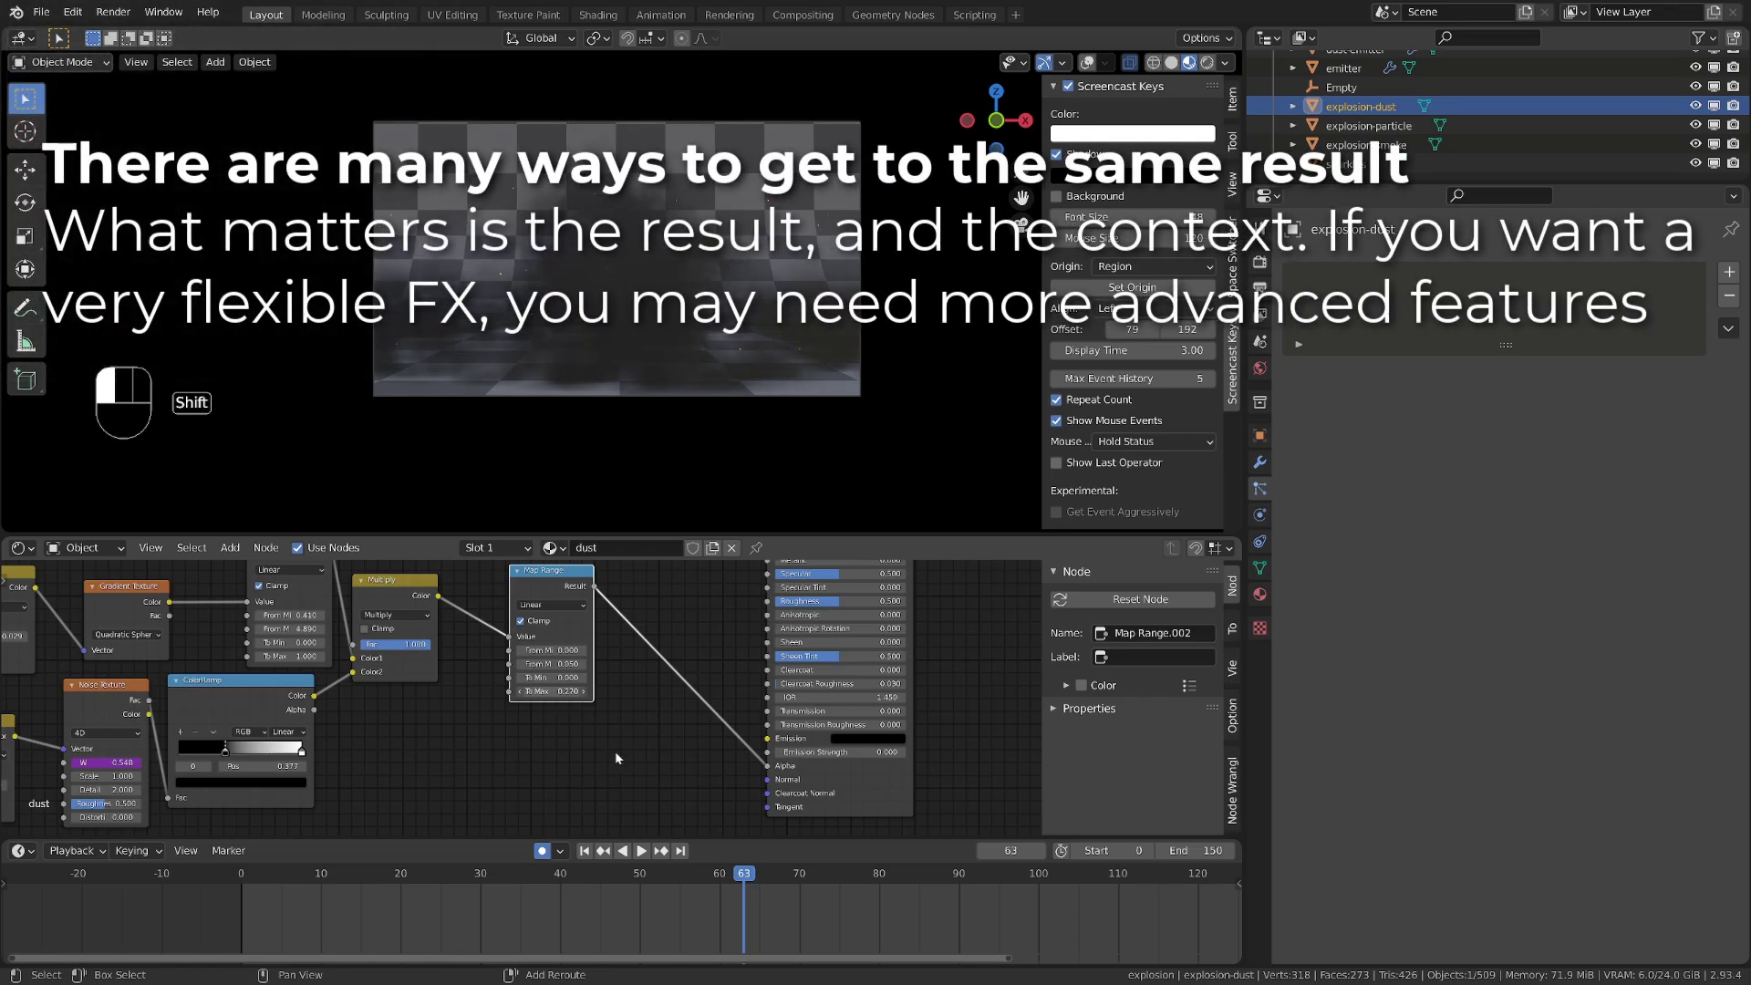
# Replay the explosion from the start to examine how the more transparent dust looks
pyautogui.moveTo(721, 873); pyautogui.dragTo(249, 866)
pyautogui.press('space')
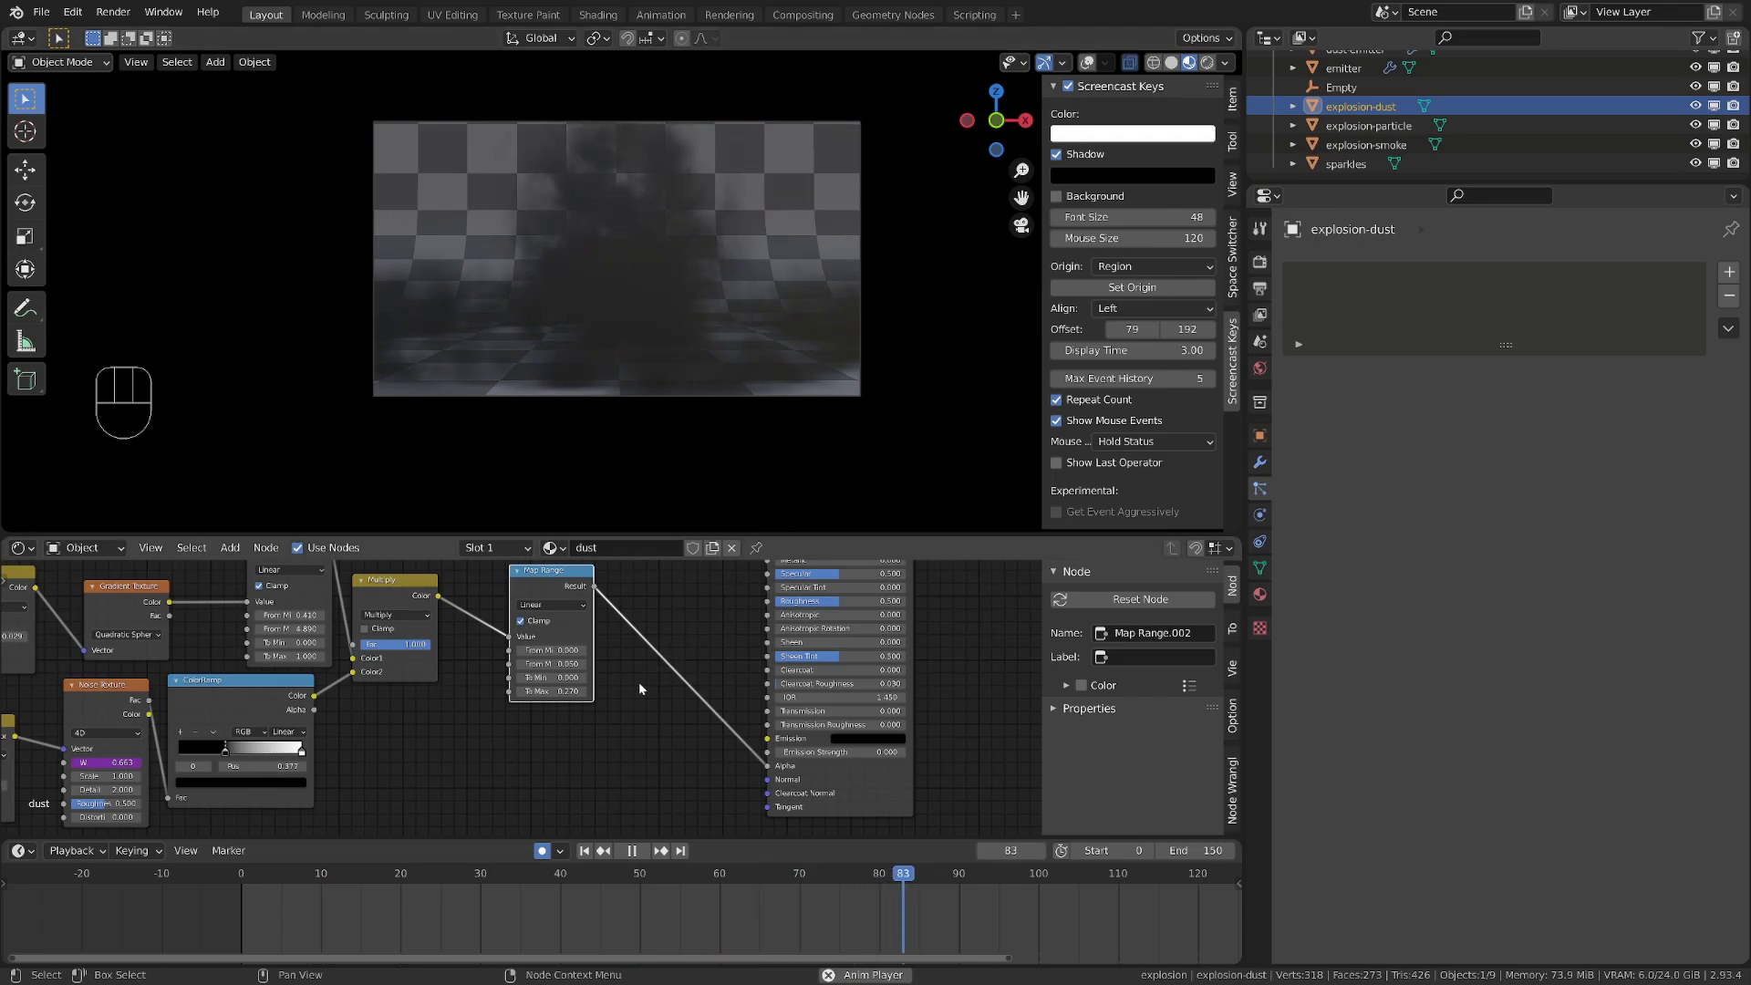
pyautogui.press('space')
pyautogui.scroll(-2, 517, 790)
pyautogui.moveTo(437, 763); pyautogui.dragTo(571, 730, button='middle')
pyautogui.scroll(1, 589, 727)
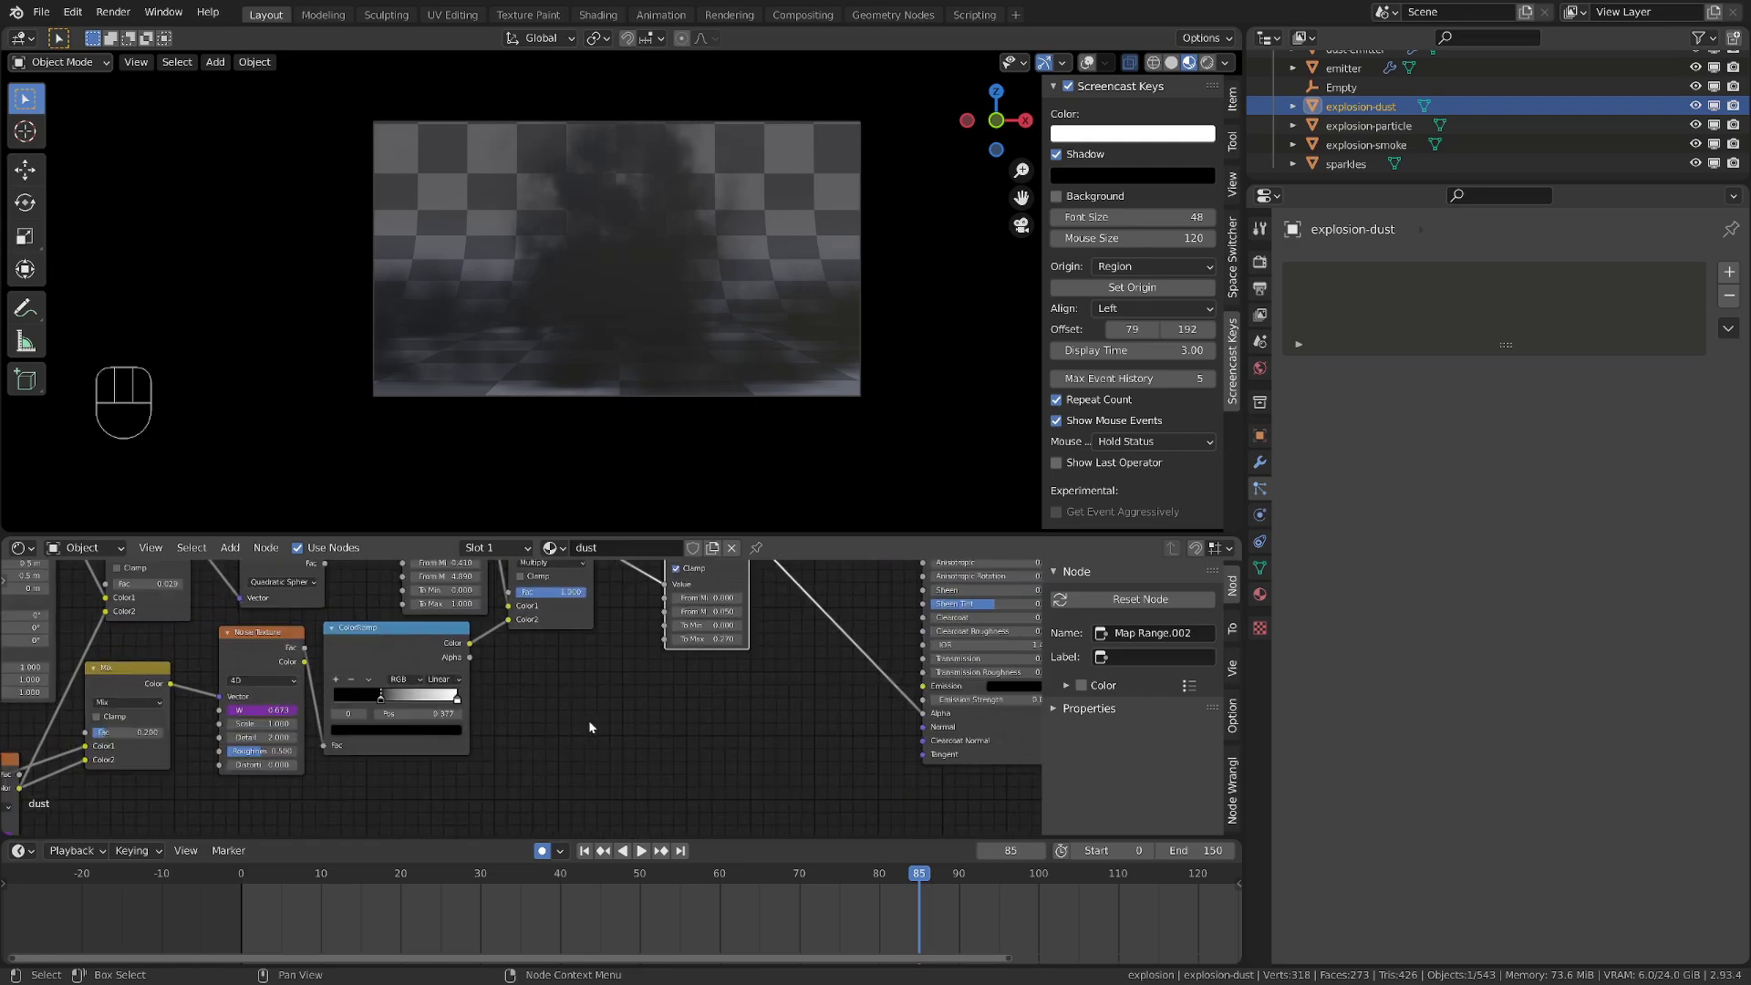
# Keyframe the last Map Range node's To Max at 1 on frame 10
pyautogui.moveTo(335, 874); pyautogui.dragTo(421, 910)
pyautogui.press('Escape')
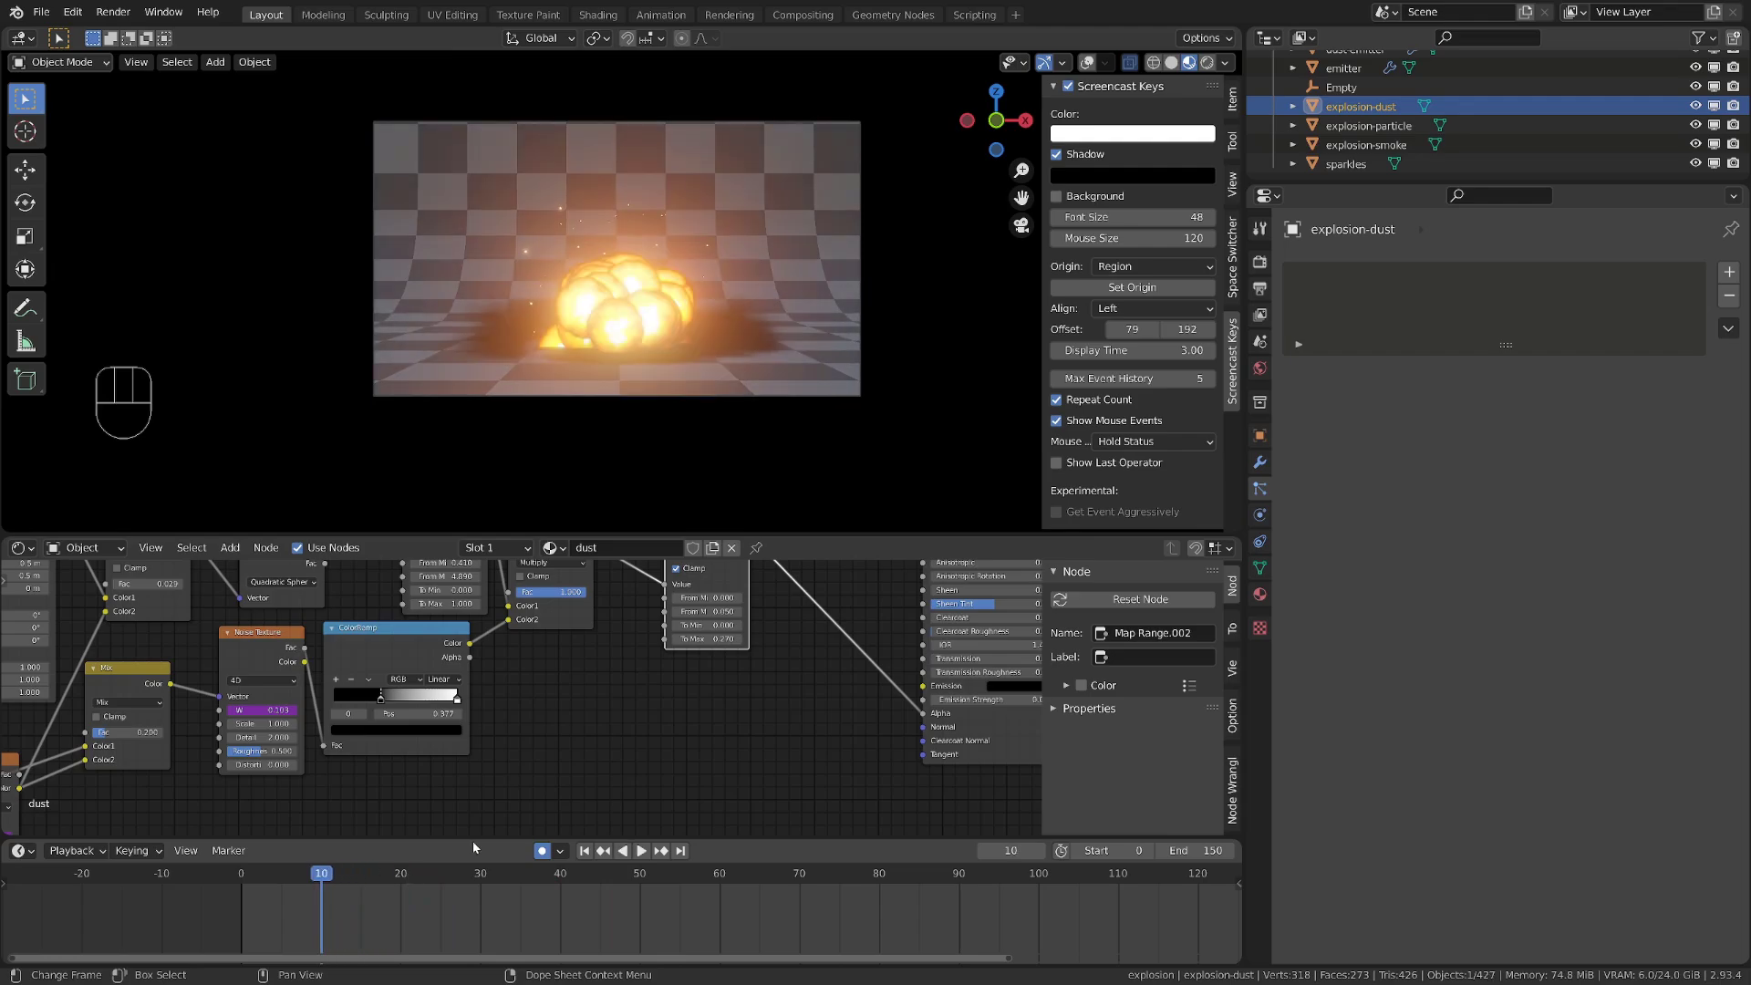
pyautogui.click(704, 638)
pyautogui.write('1')
pyautogui.press('Return')
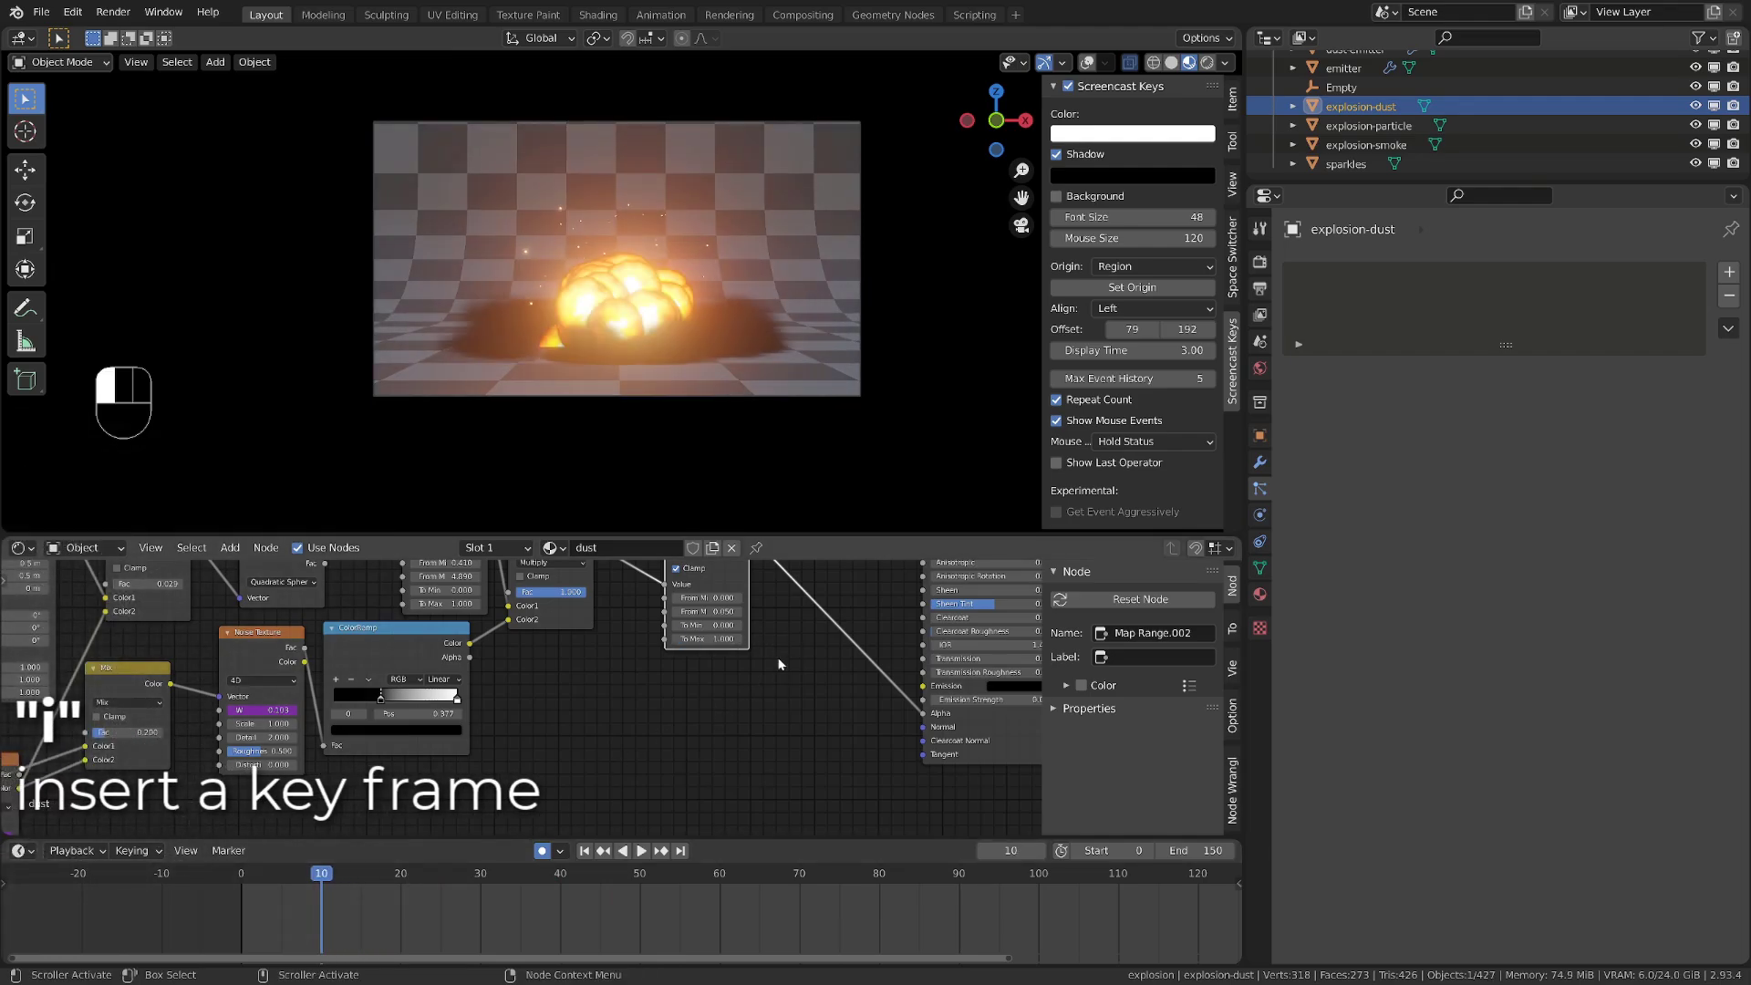
pyautogui.scroll(1, 704, 671)
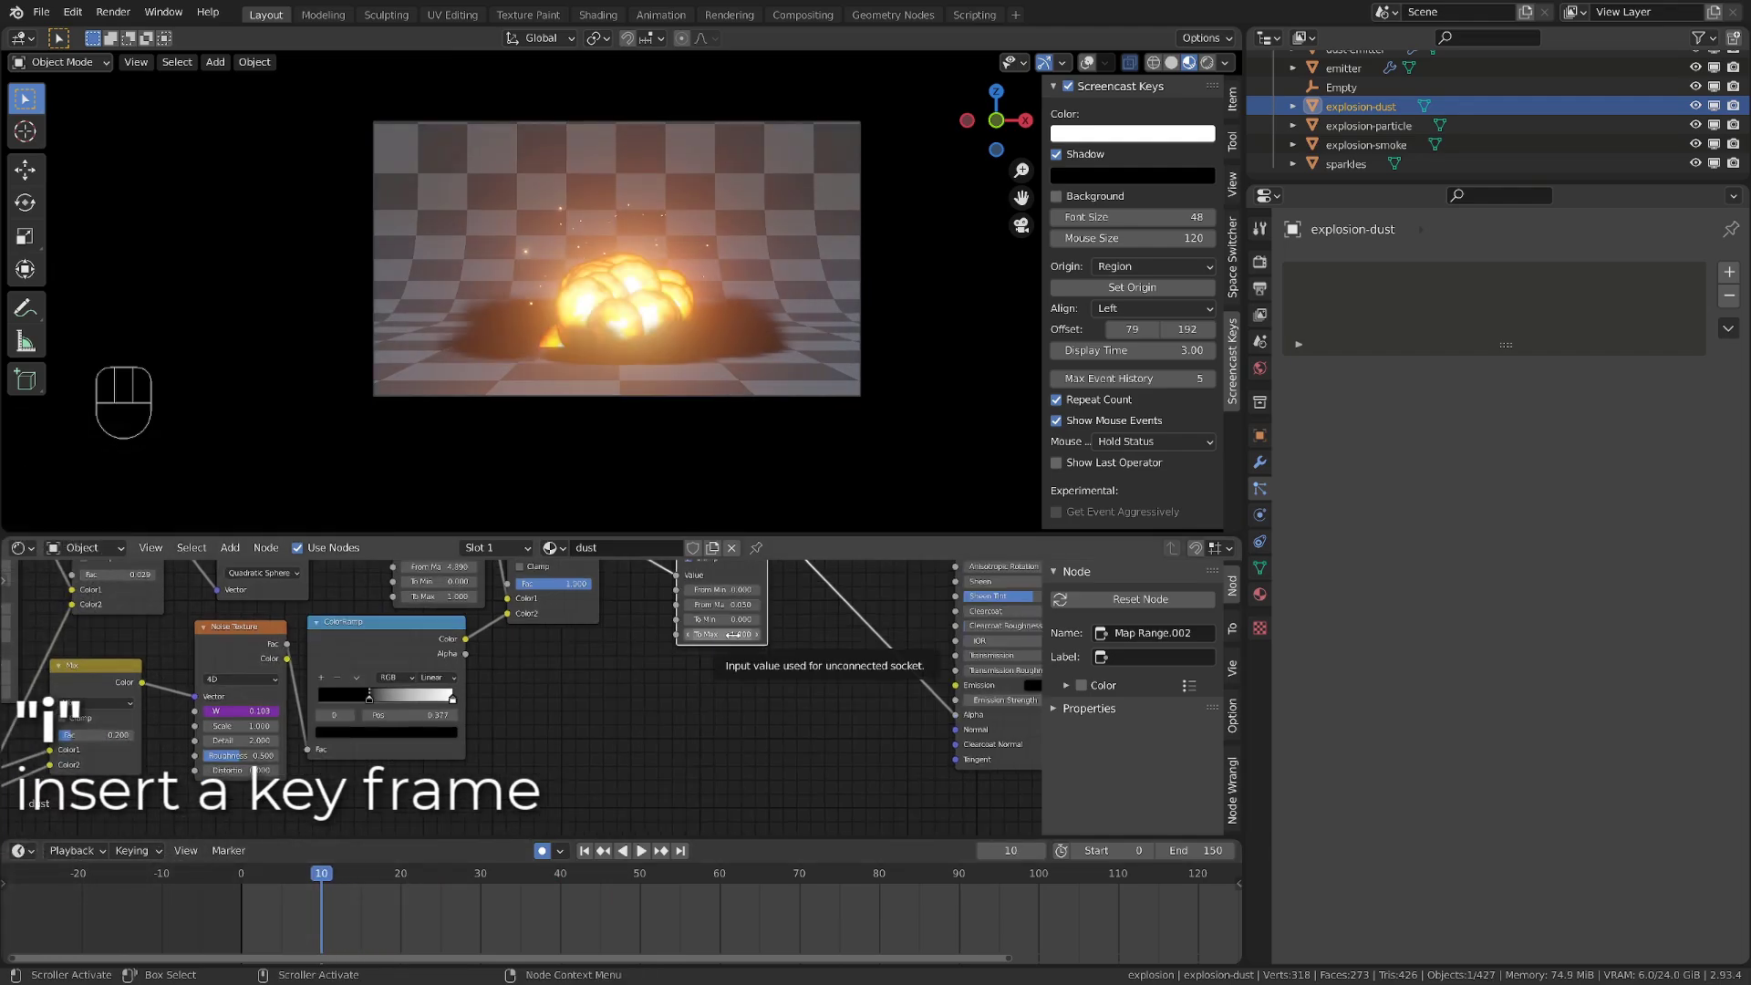
# Keyframe the last Map Range node's To Max on frame 40, trying 0.2 first and settling on 0.5
pyautogui.moveTo(425, 874); pyautogui.dragTo(561, 934)
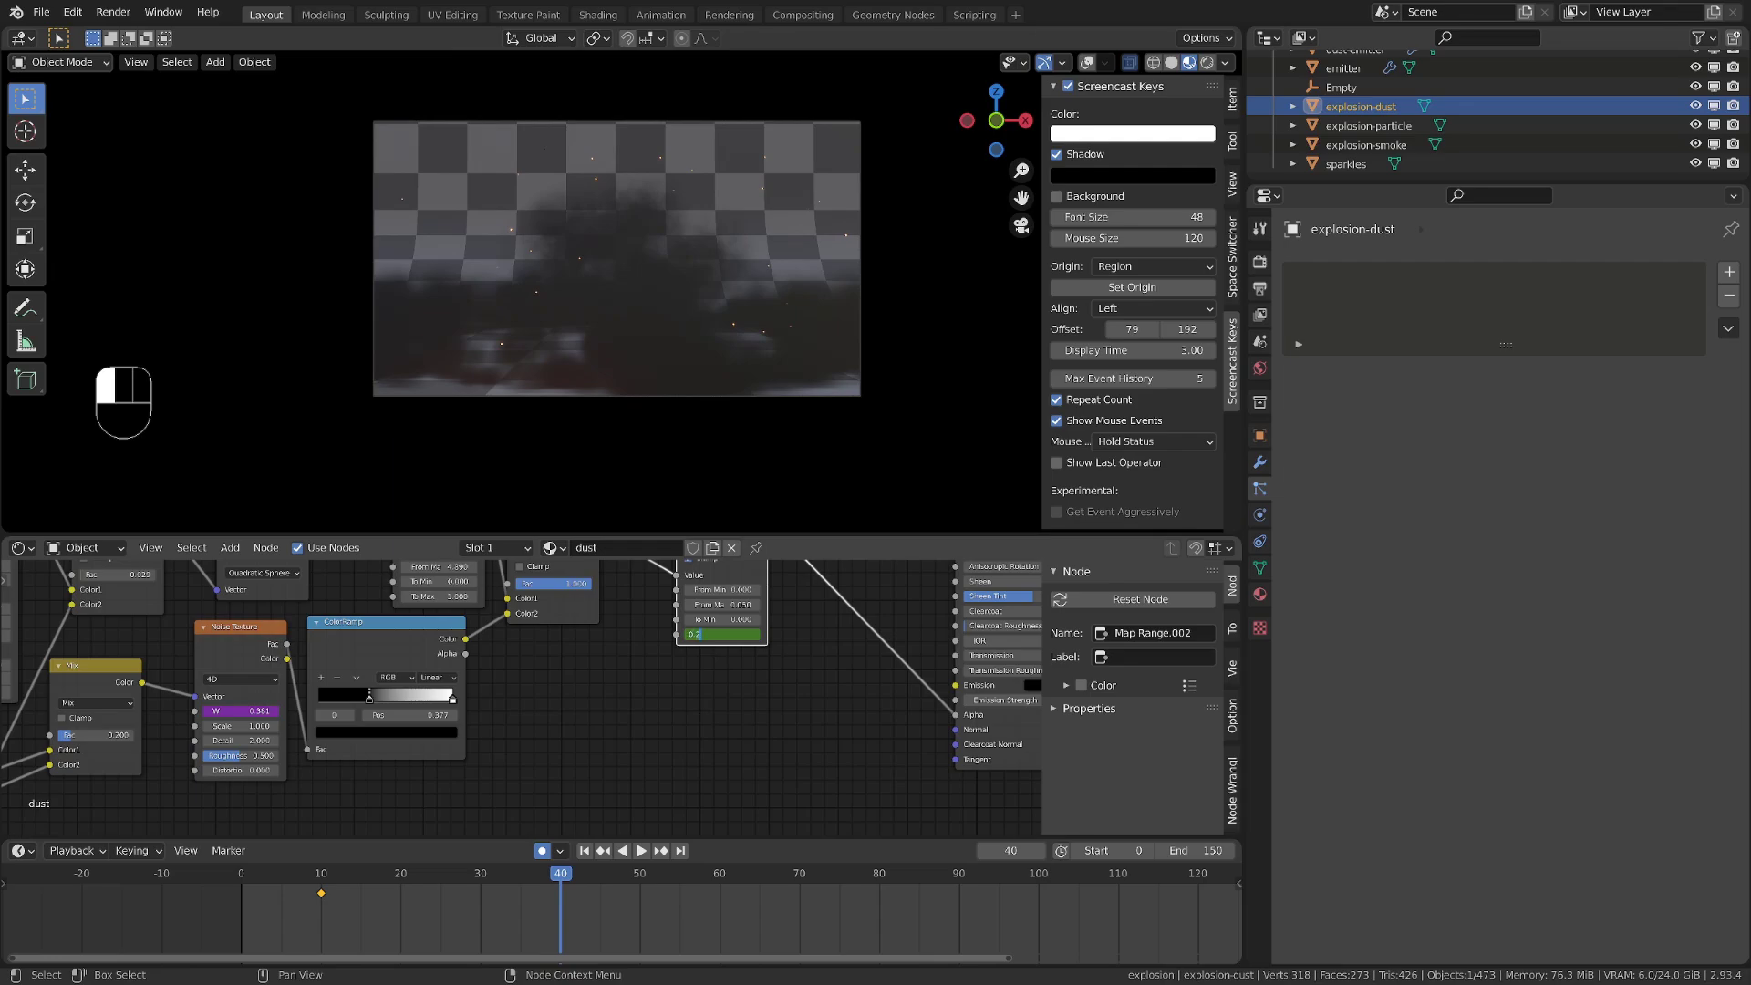
pyautogui.press('Return')
pyautogui.press('i')
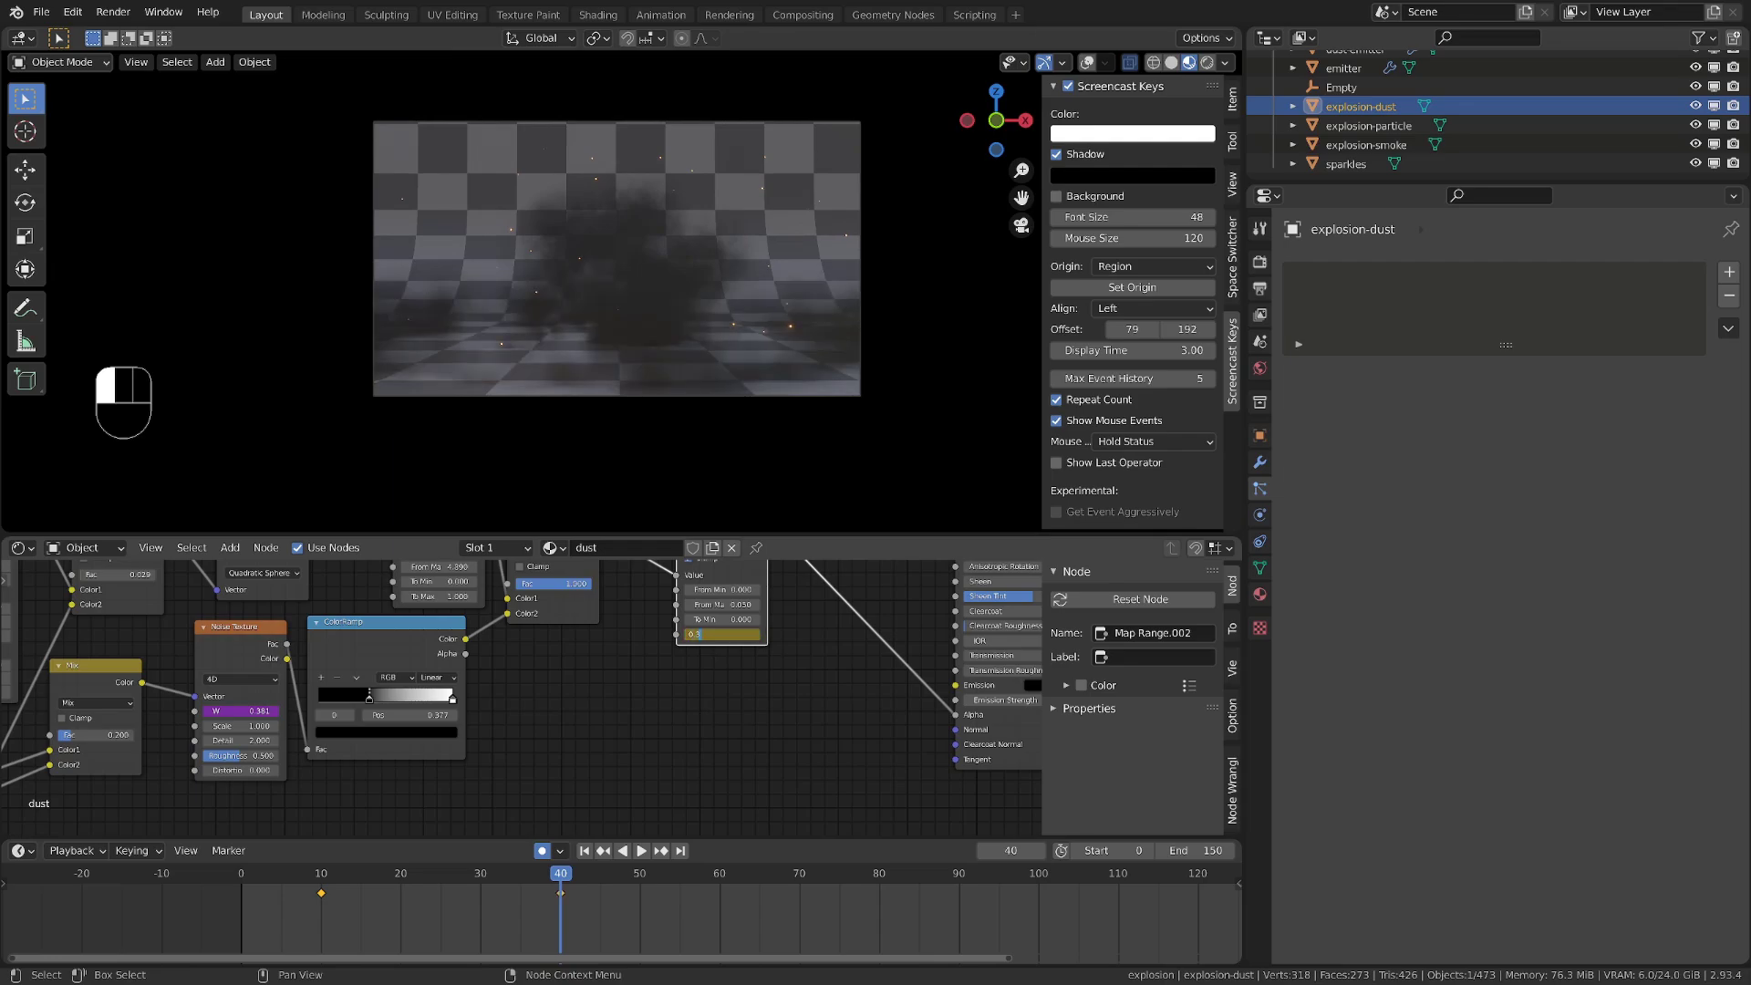
pyautogui.press('Return')
pyautogui.click(725, 635)
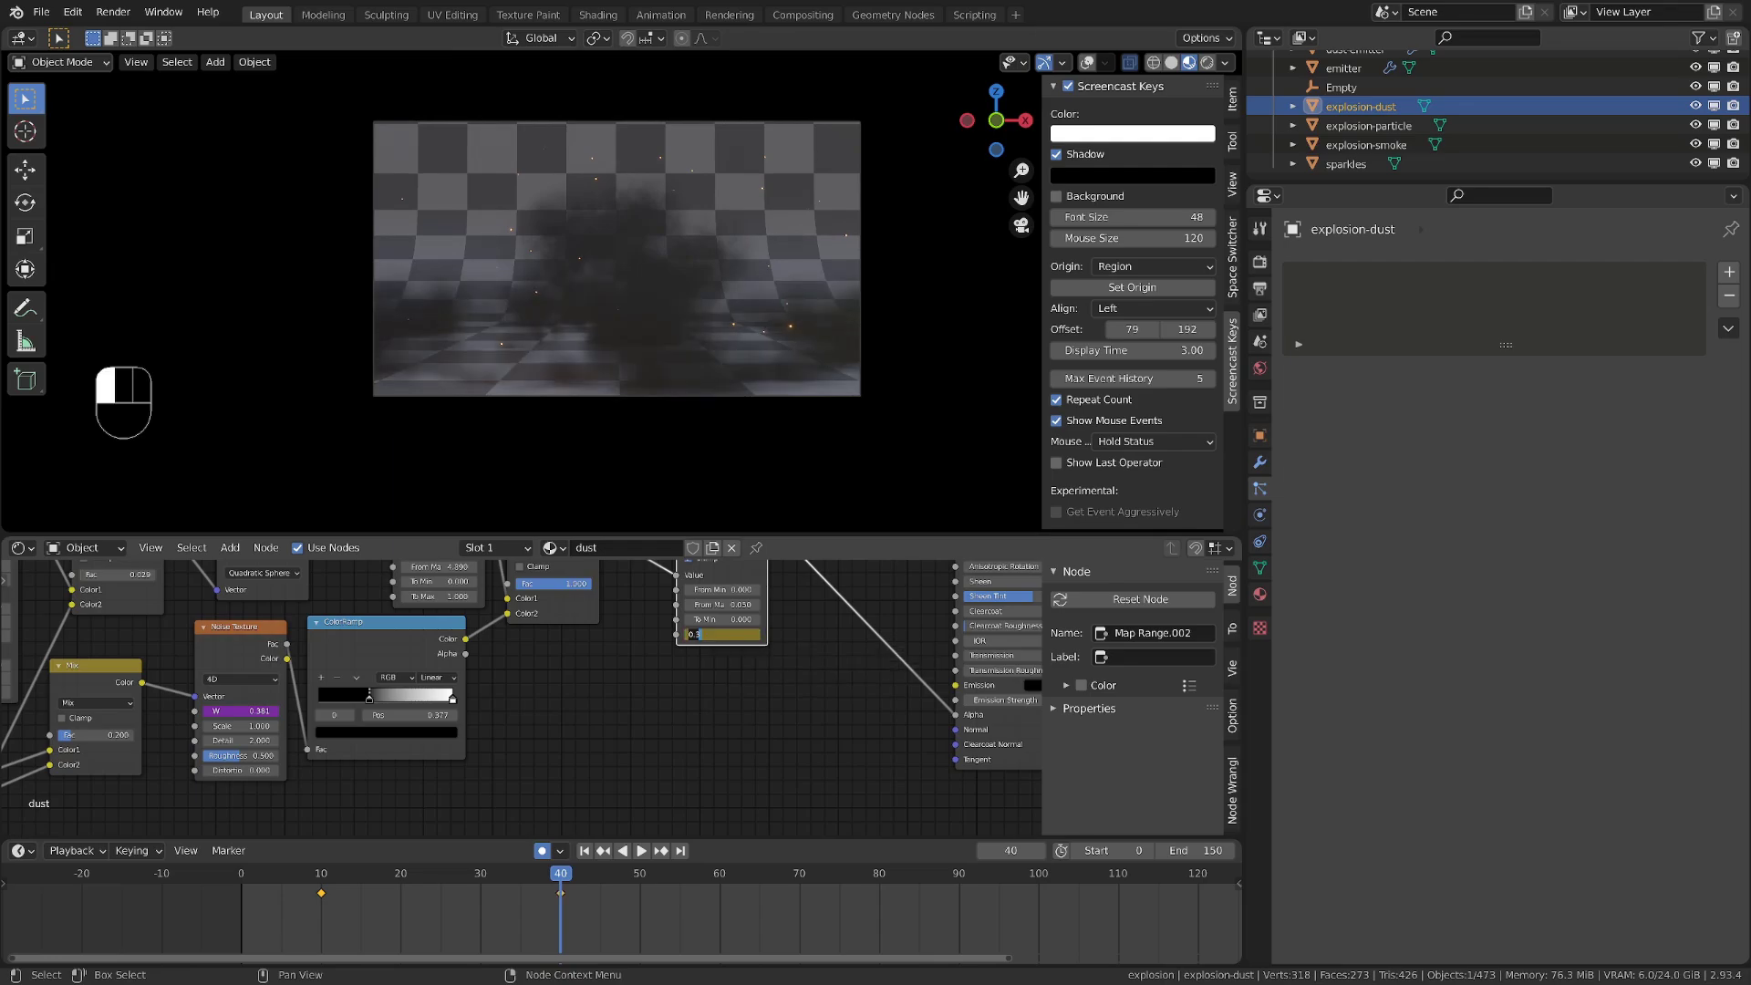
pyautogui.press('Return')
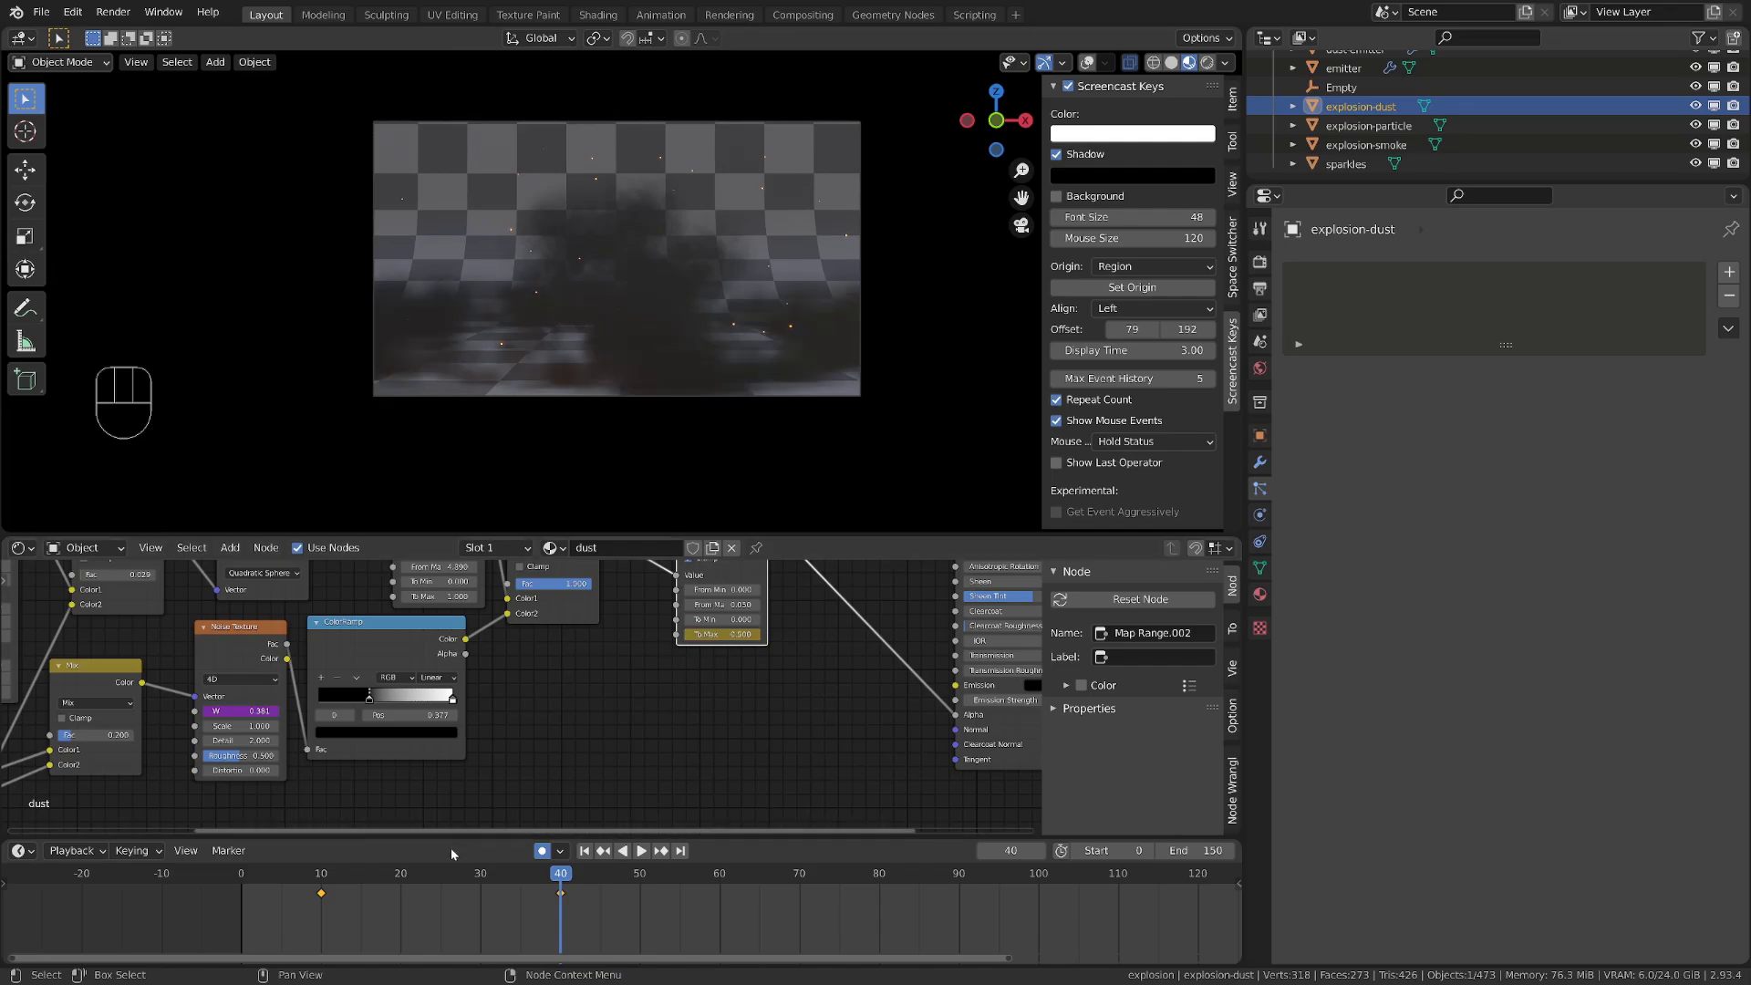
# Replay the dust from frame 10 and keyframe the last Map Range node's To Max at 0.2 on frame 90
pyautogui.click(322, 875)
pyautogui.press('space')
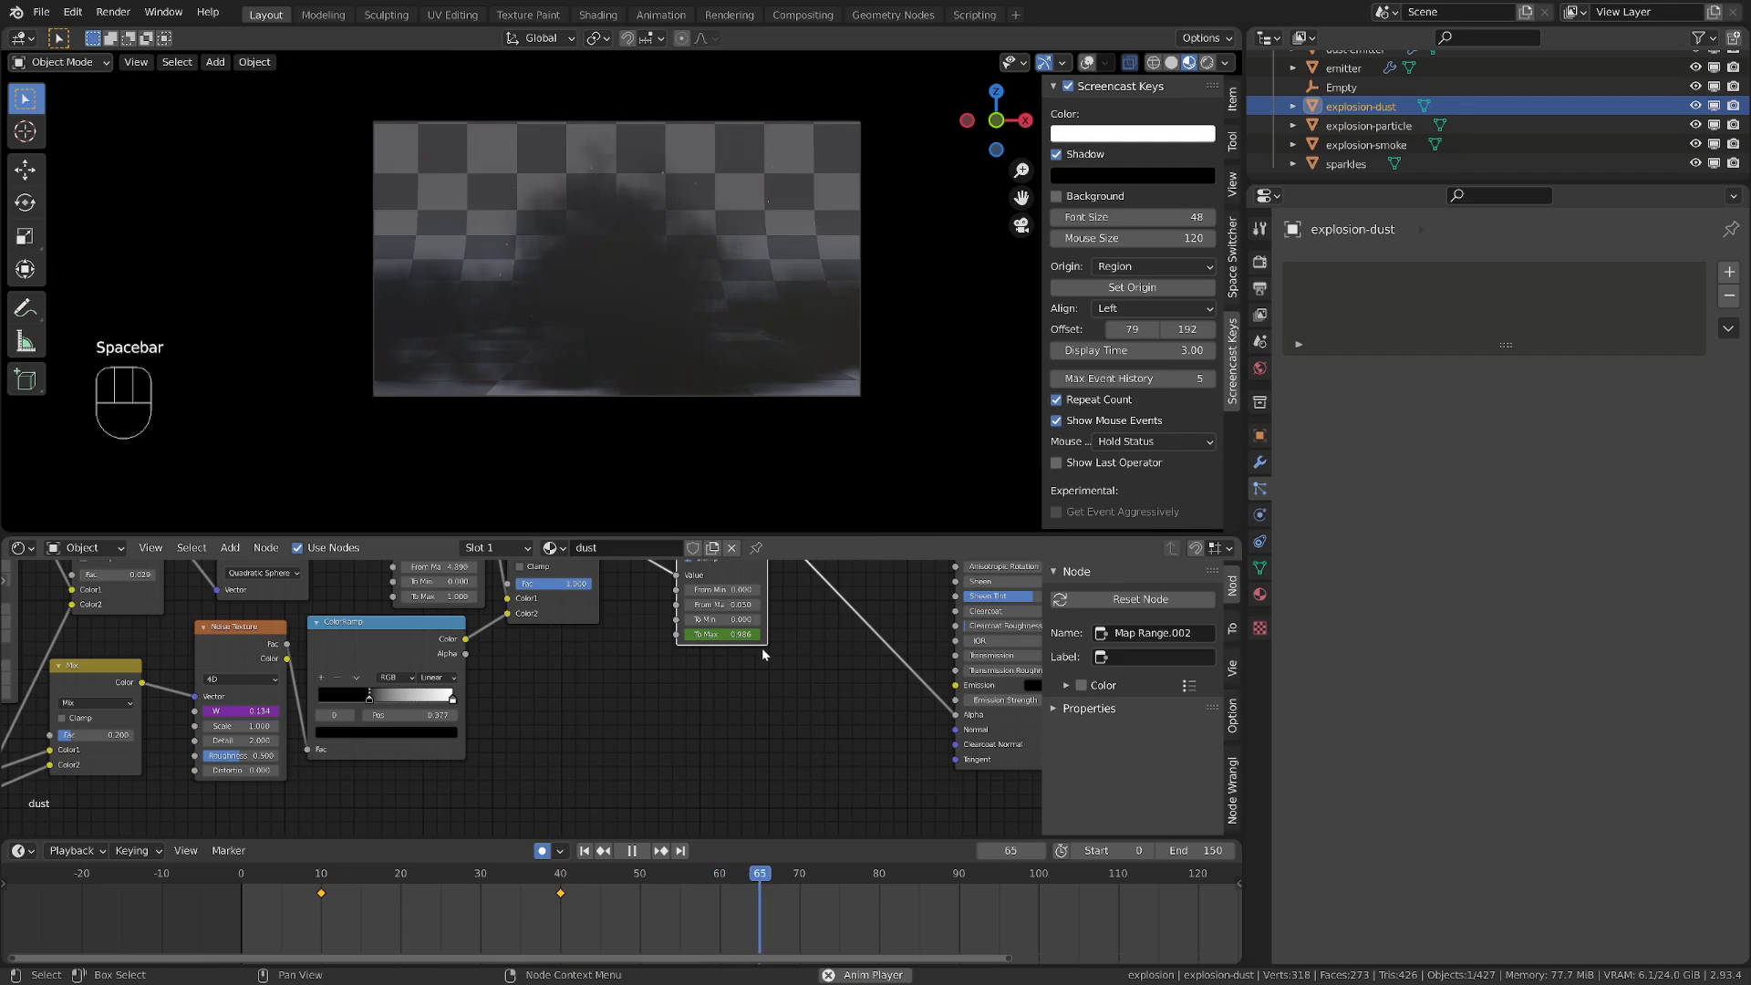
pyautogui.press('space')
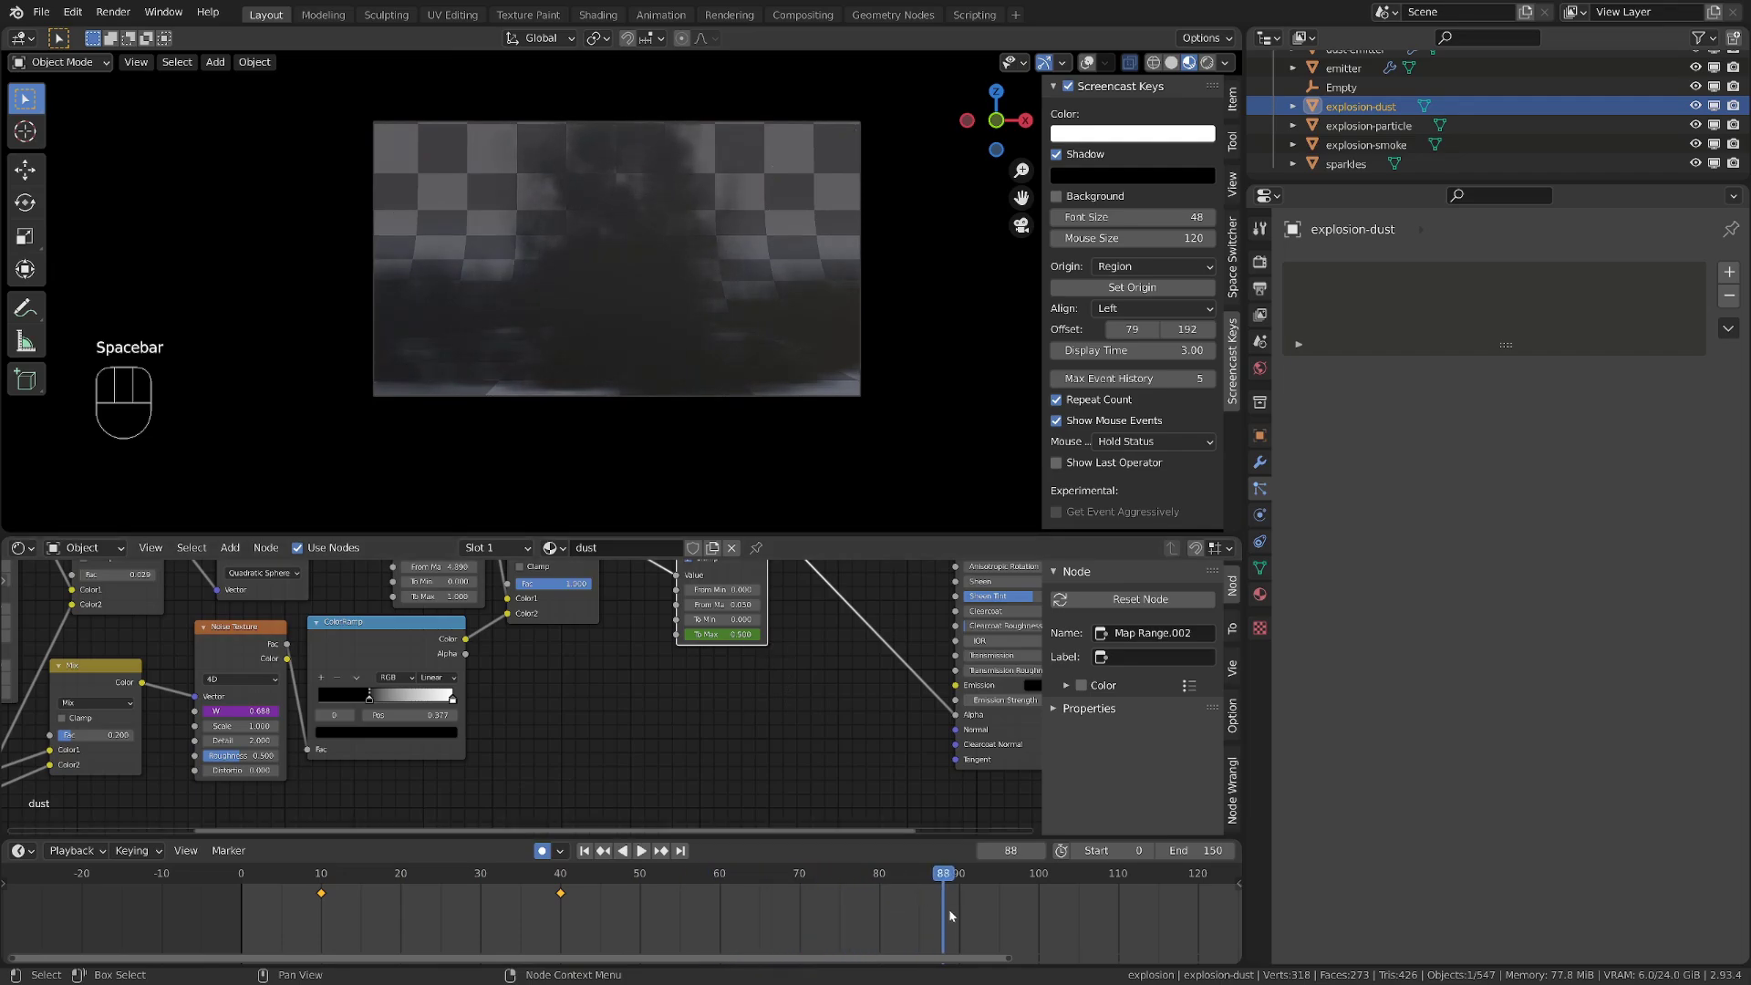
pyautogui.click(967, 879)
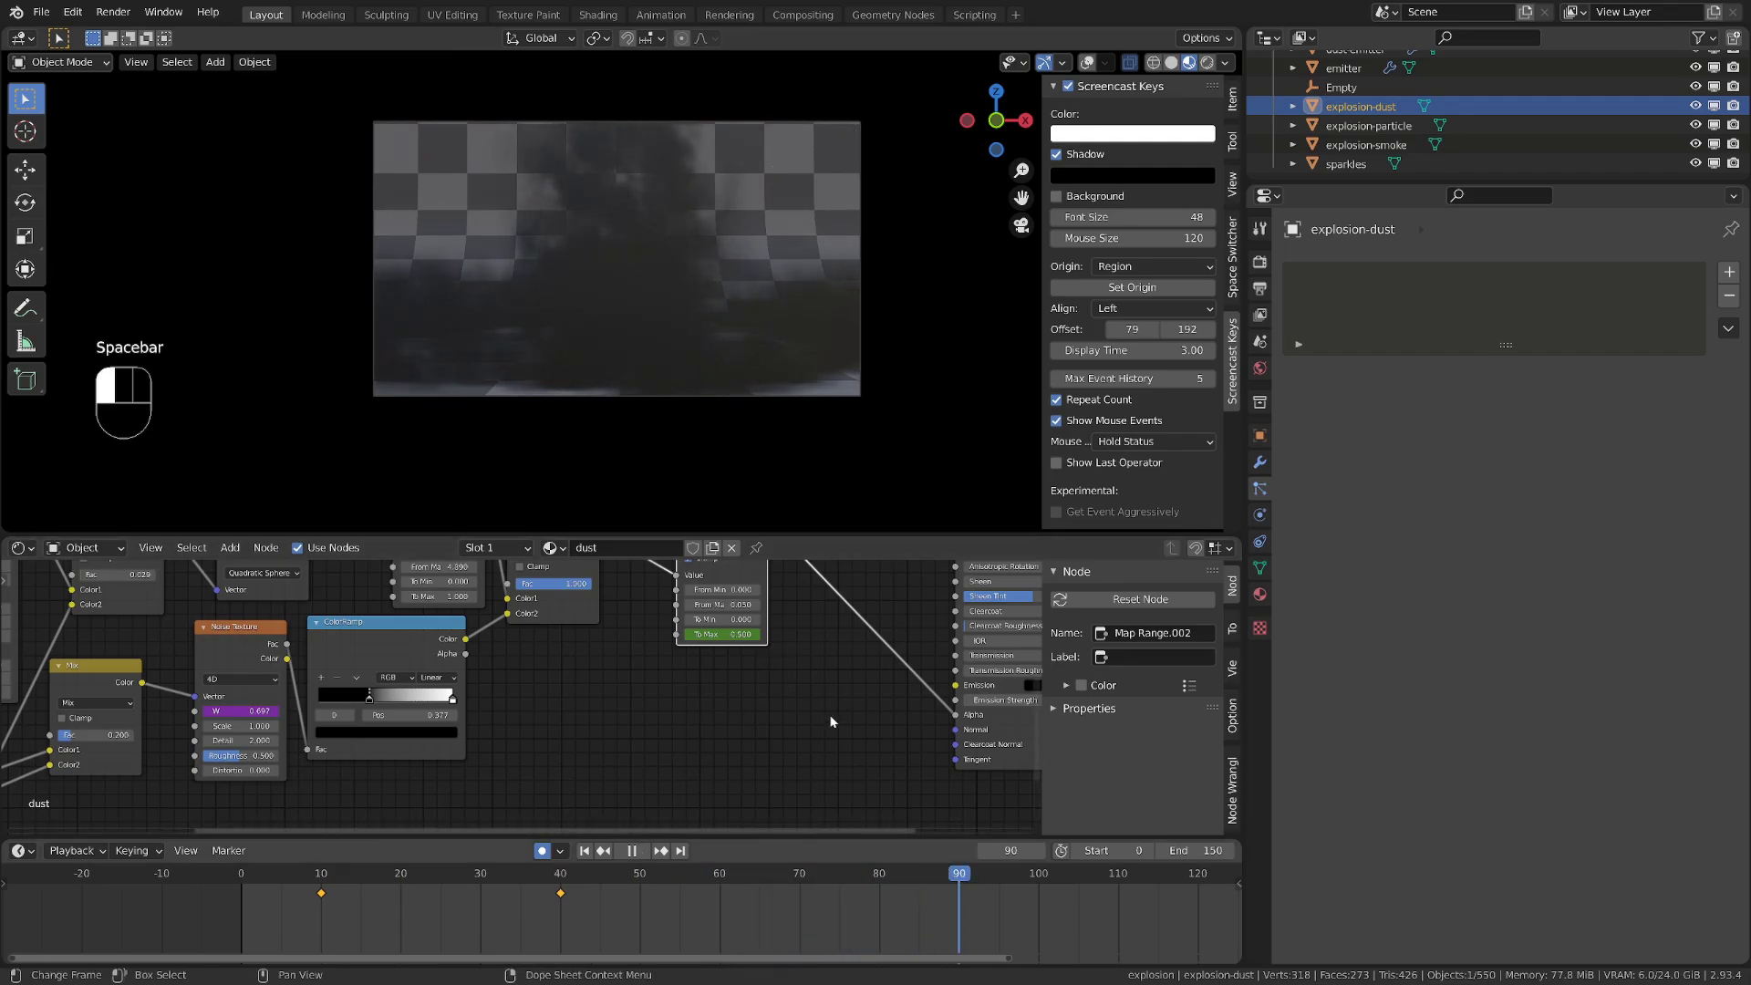
pyautogui.press('Return')
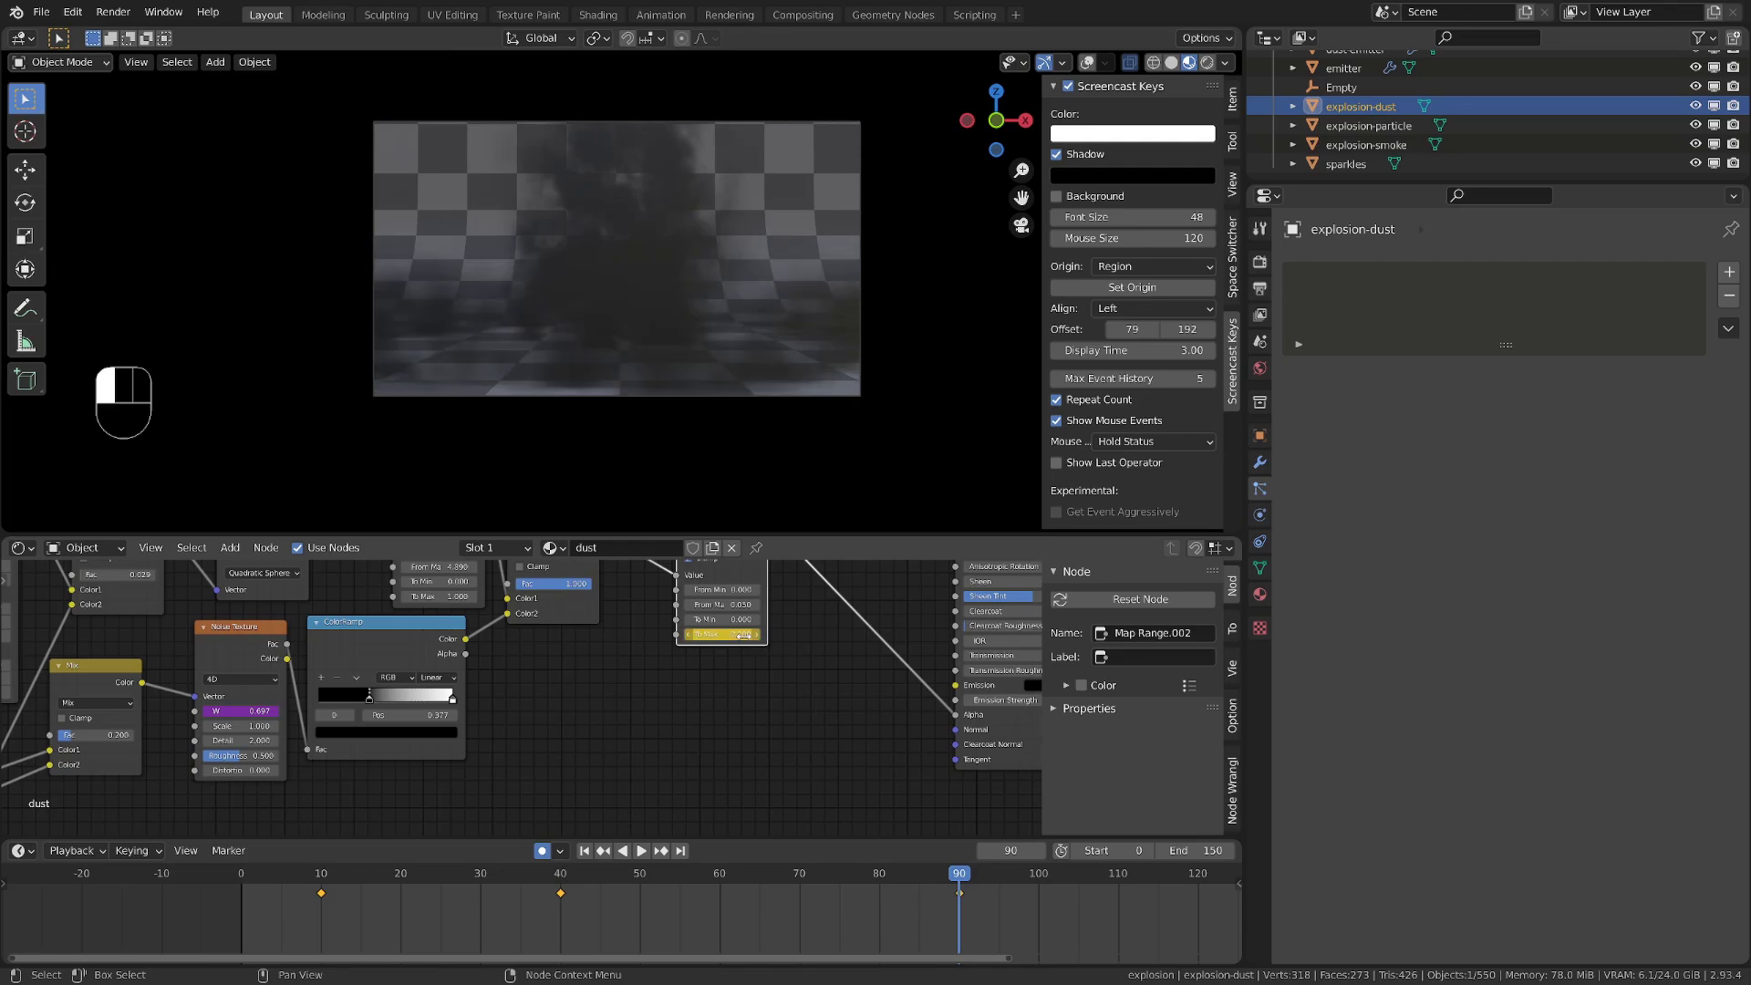
# Replay the explosion and scrub back through its late frames to examine how the dust fades out
pyautogui.click(288, 878)
pyautogui.press('space')
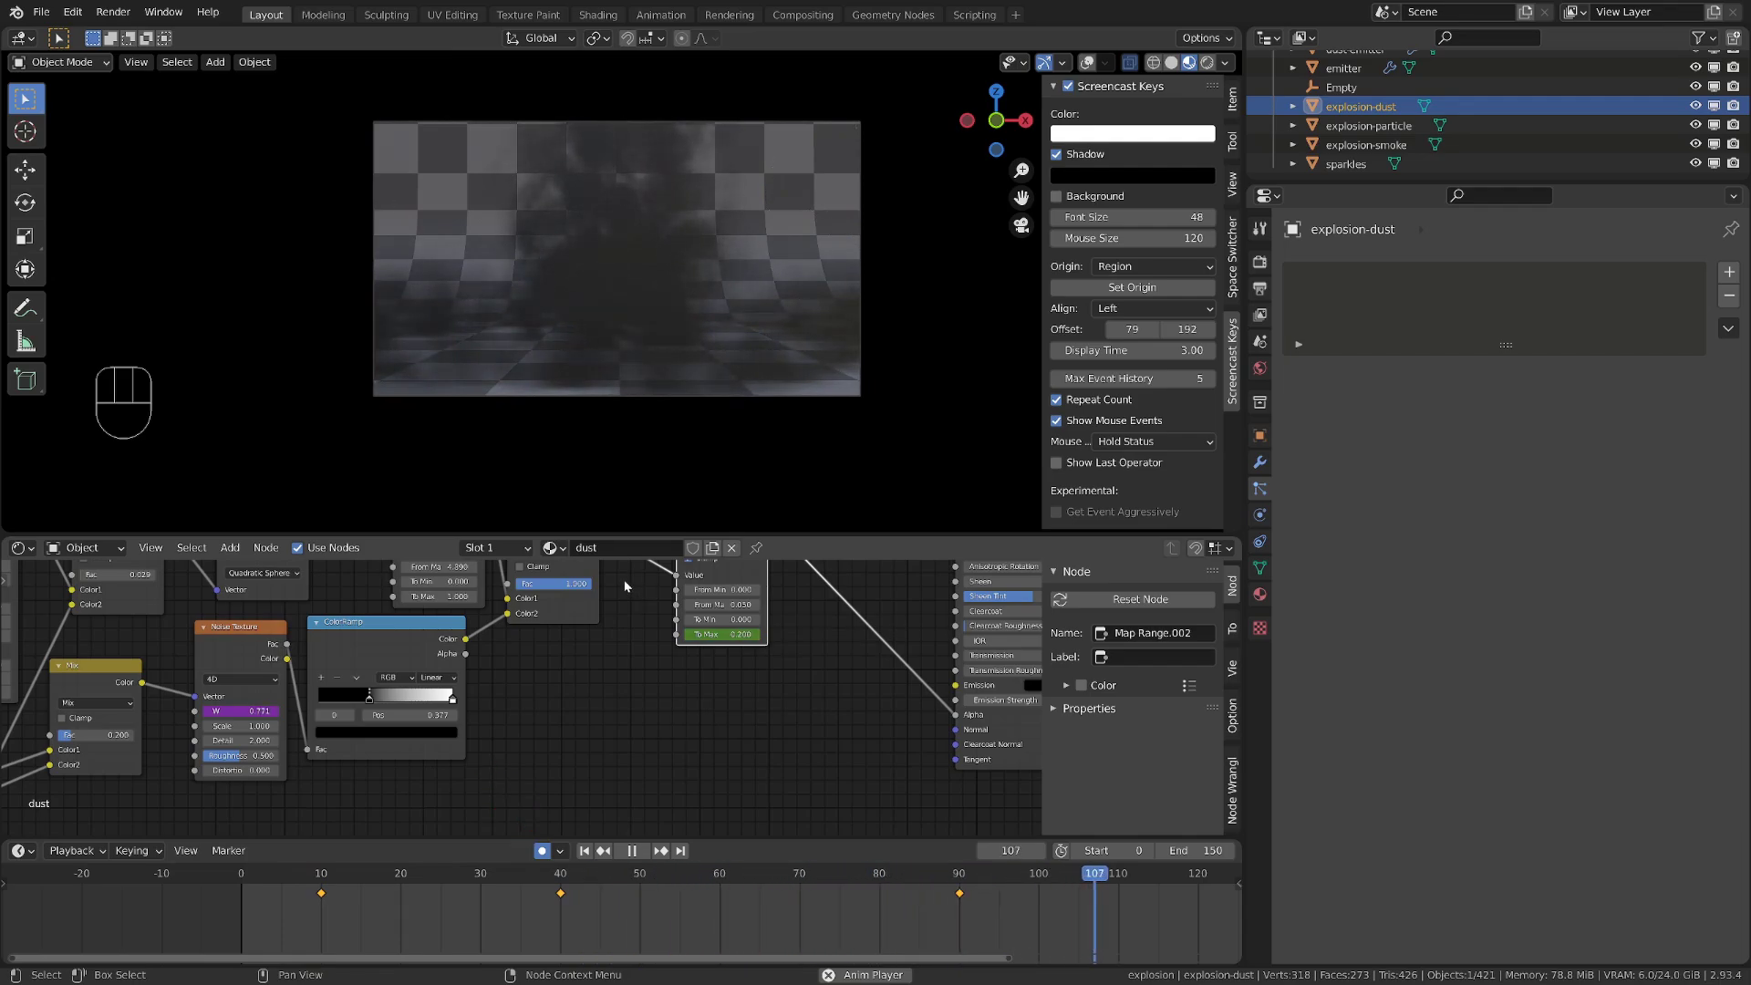
pyautogui.press('space')
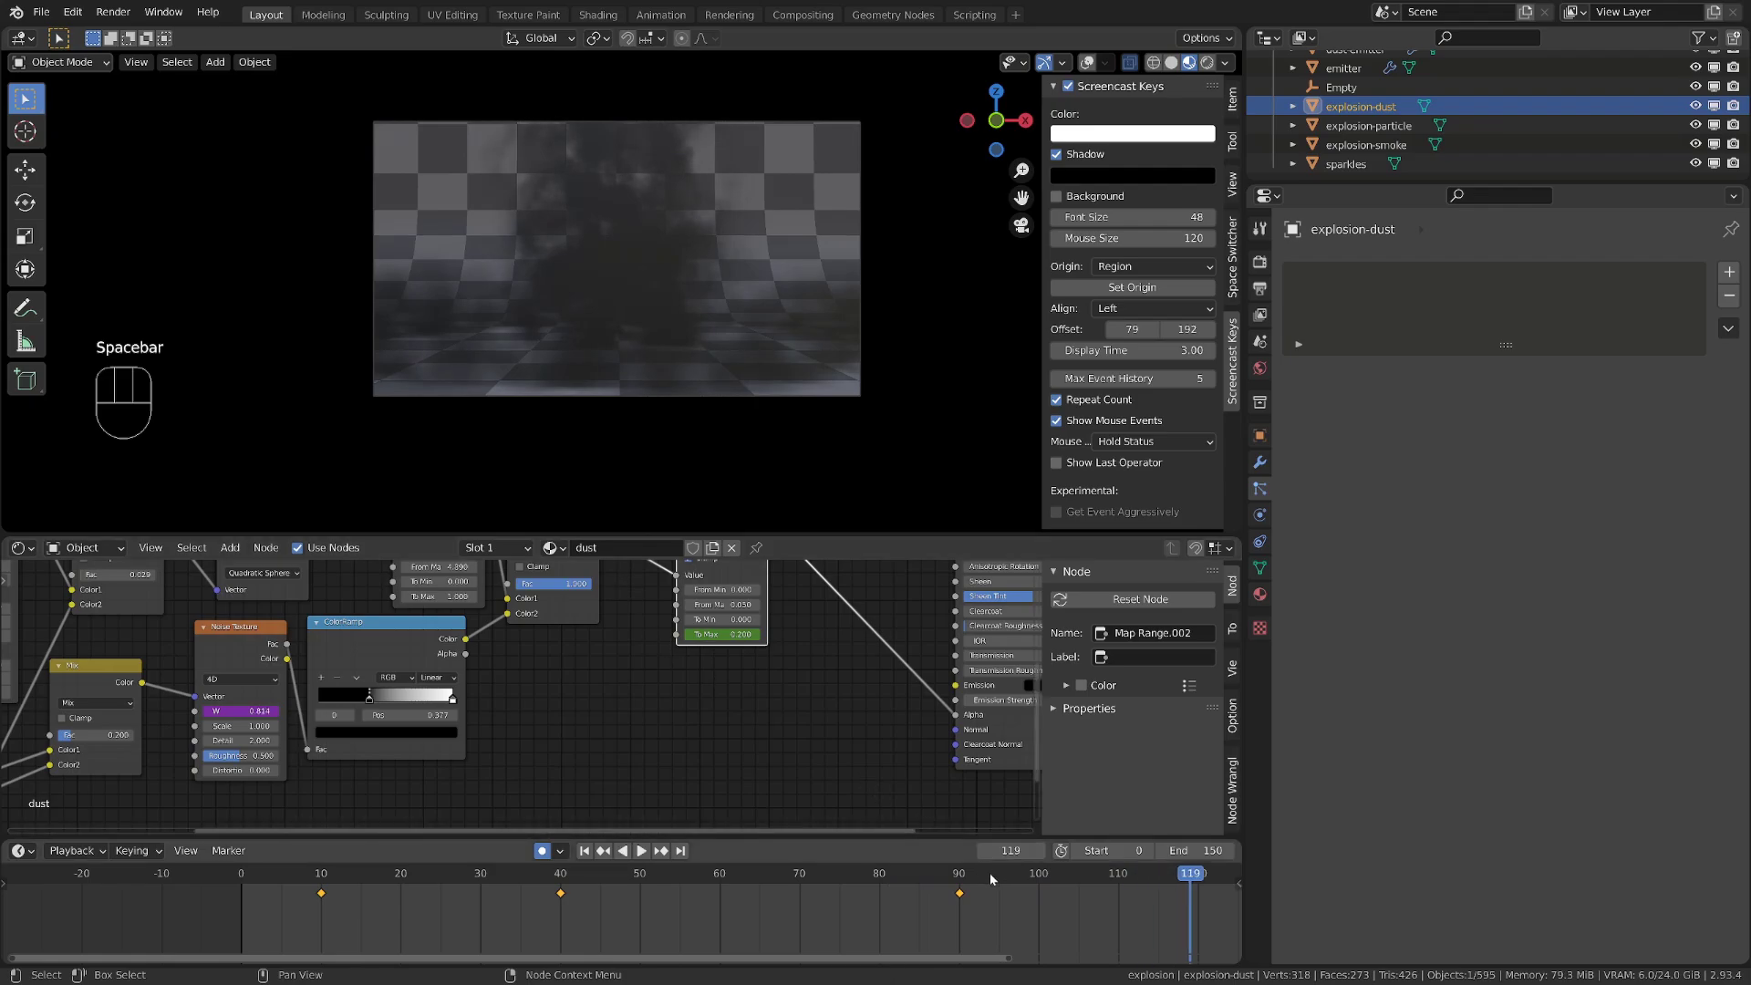
pyautogui.moveTo(989, 872); pyautogui.dragTo(949, 879)
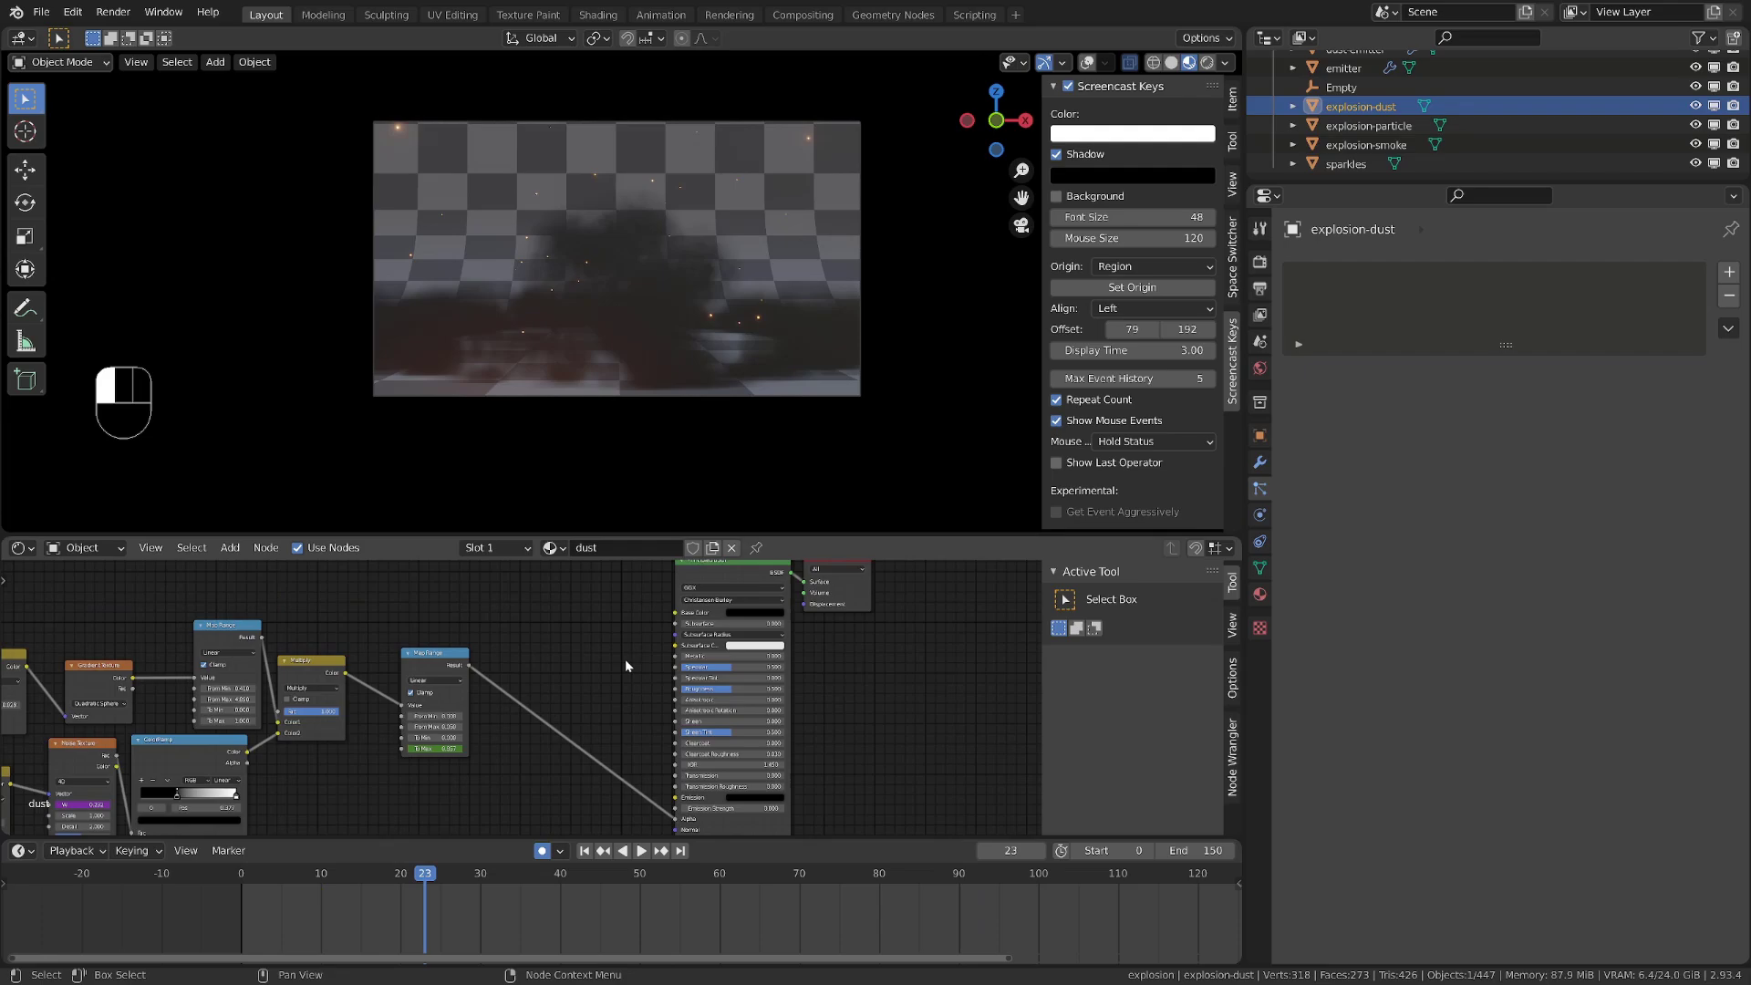
# Set the Base Color of the dust material's Principled shader to pure black, with a Value of 0
pyautogui.scroll(2, 626, 662)
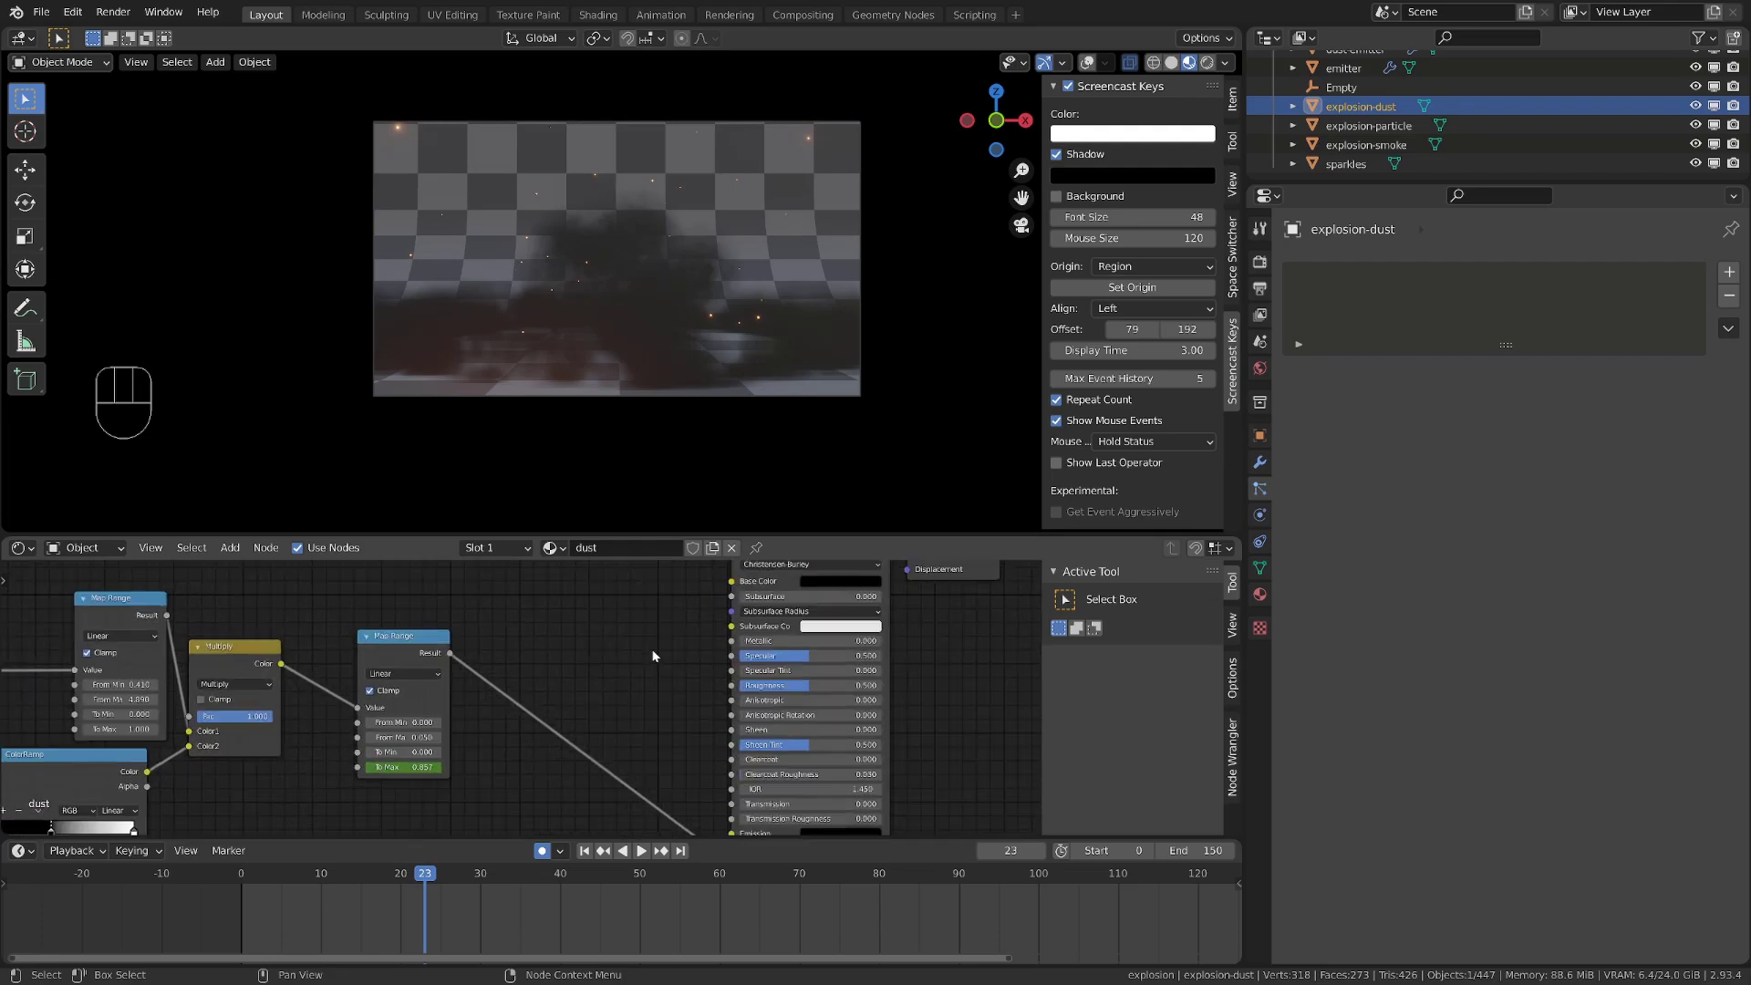
pyautogui.click(870, 584)
pyautogui.moveTo(918, 483)
pyautogui.mouseDown()
pyautogui.moveTo(918, 458)
pyautogui.moveTo(918, 488)
pyautogui.mouseUp()
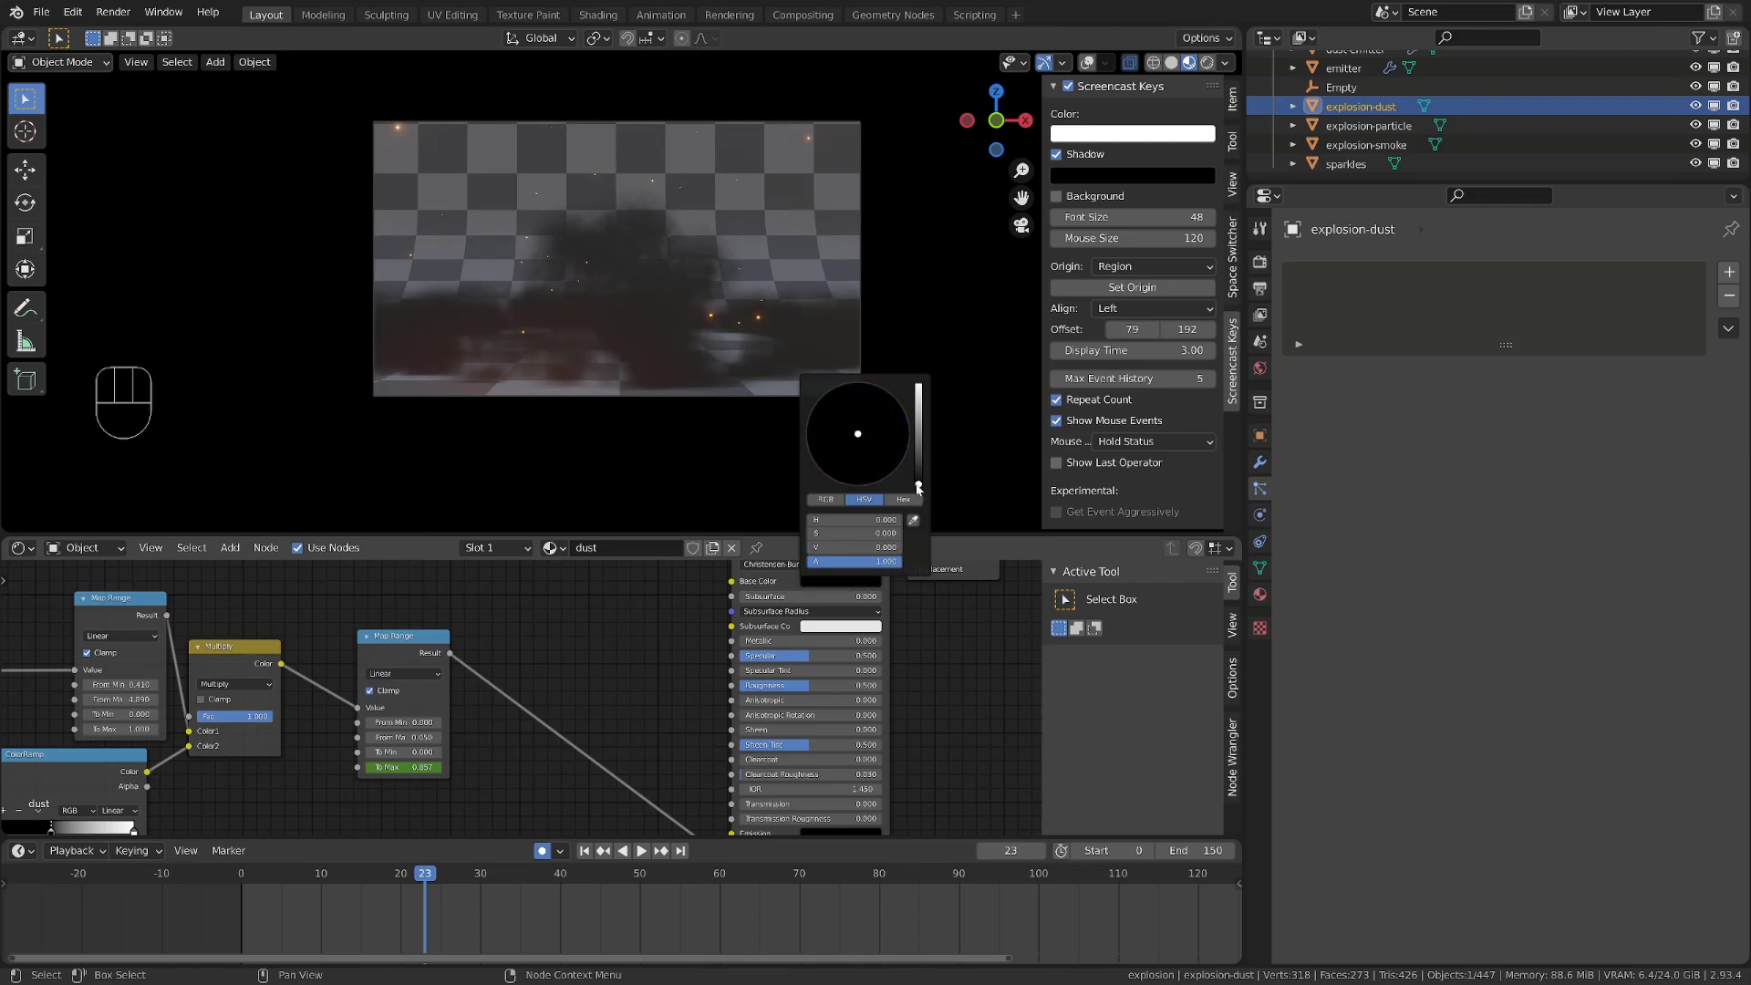
# Add a ColorRamp node to the dust material between the last Map Range node and the Principled shader
pyautogui.moveTo(574, 617); pyautogui.dragTo(563, 659, button='middle')
pyautogui.hotkey('shift', 'a')
pyautogui.moveTo(563, 655)
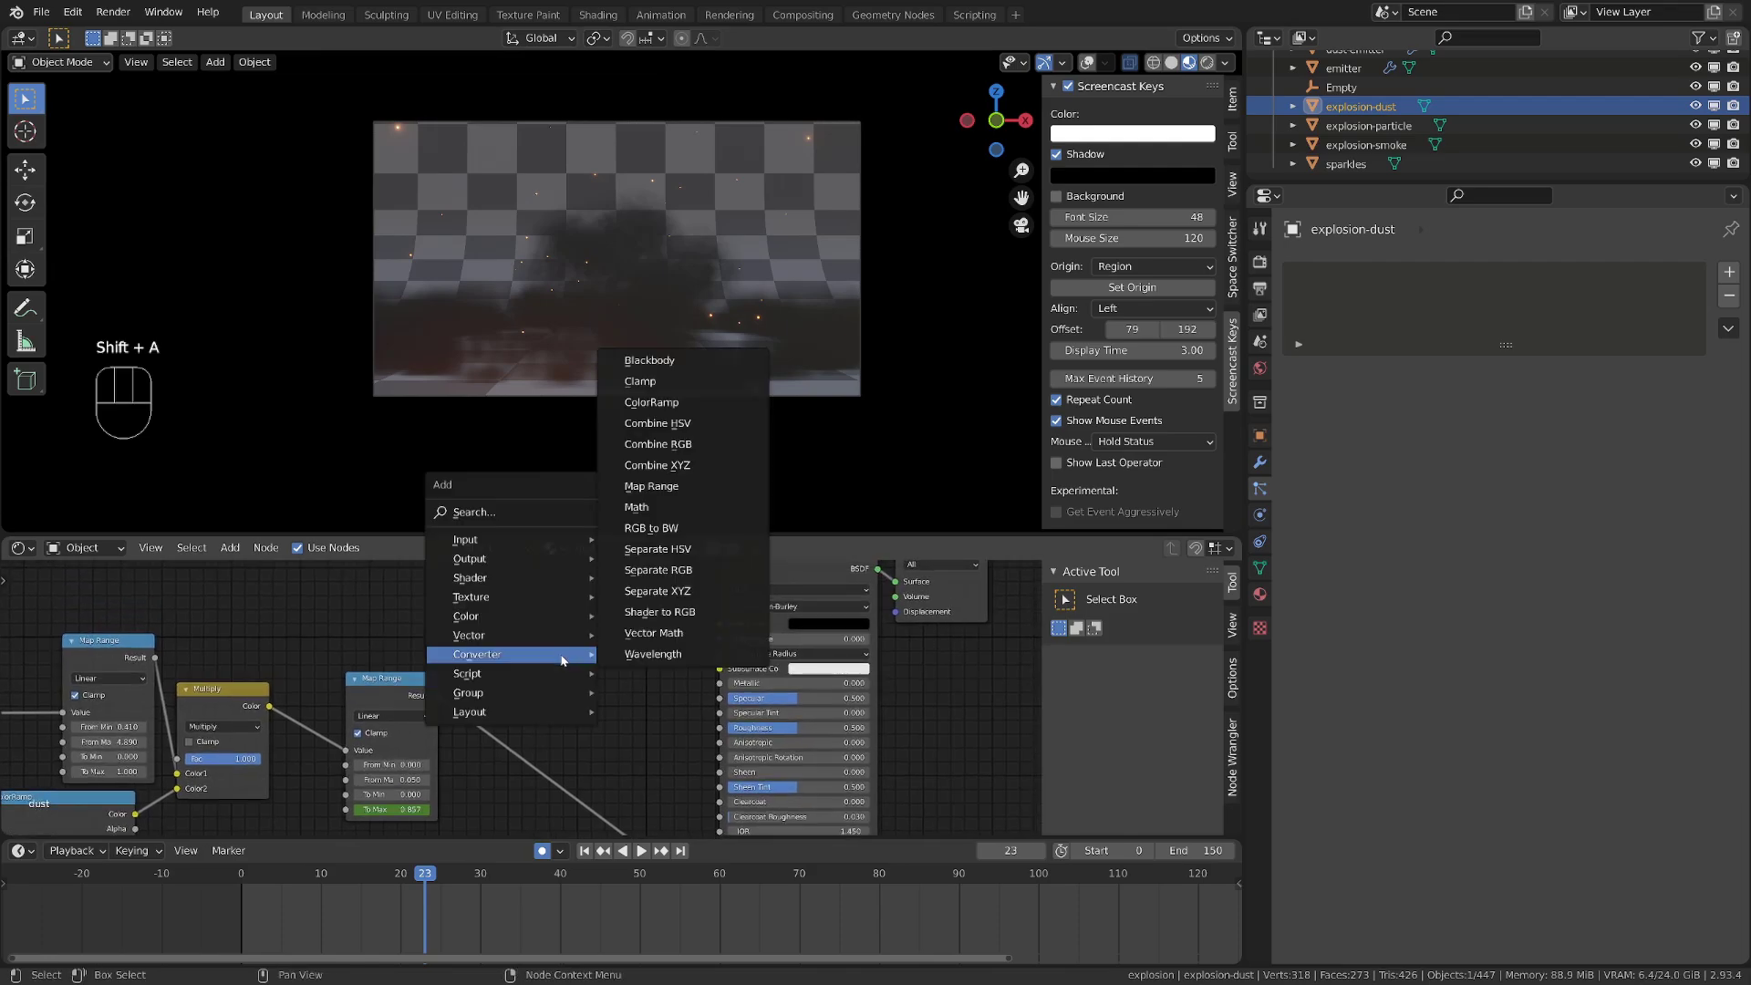
pyautogui.click(700, 407)
pyautogui.click(636, 420)
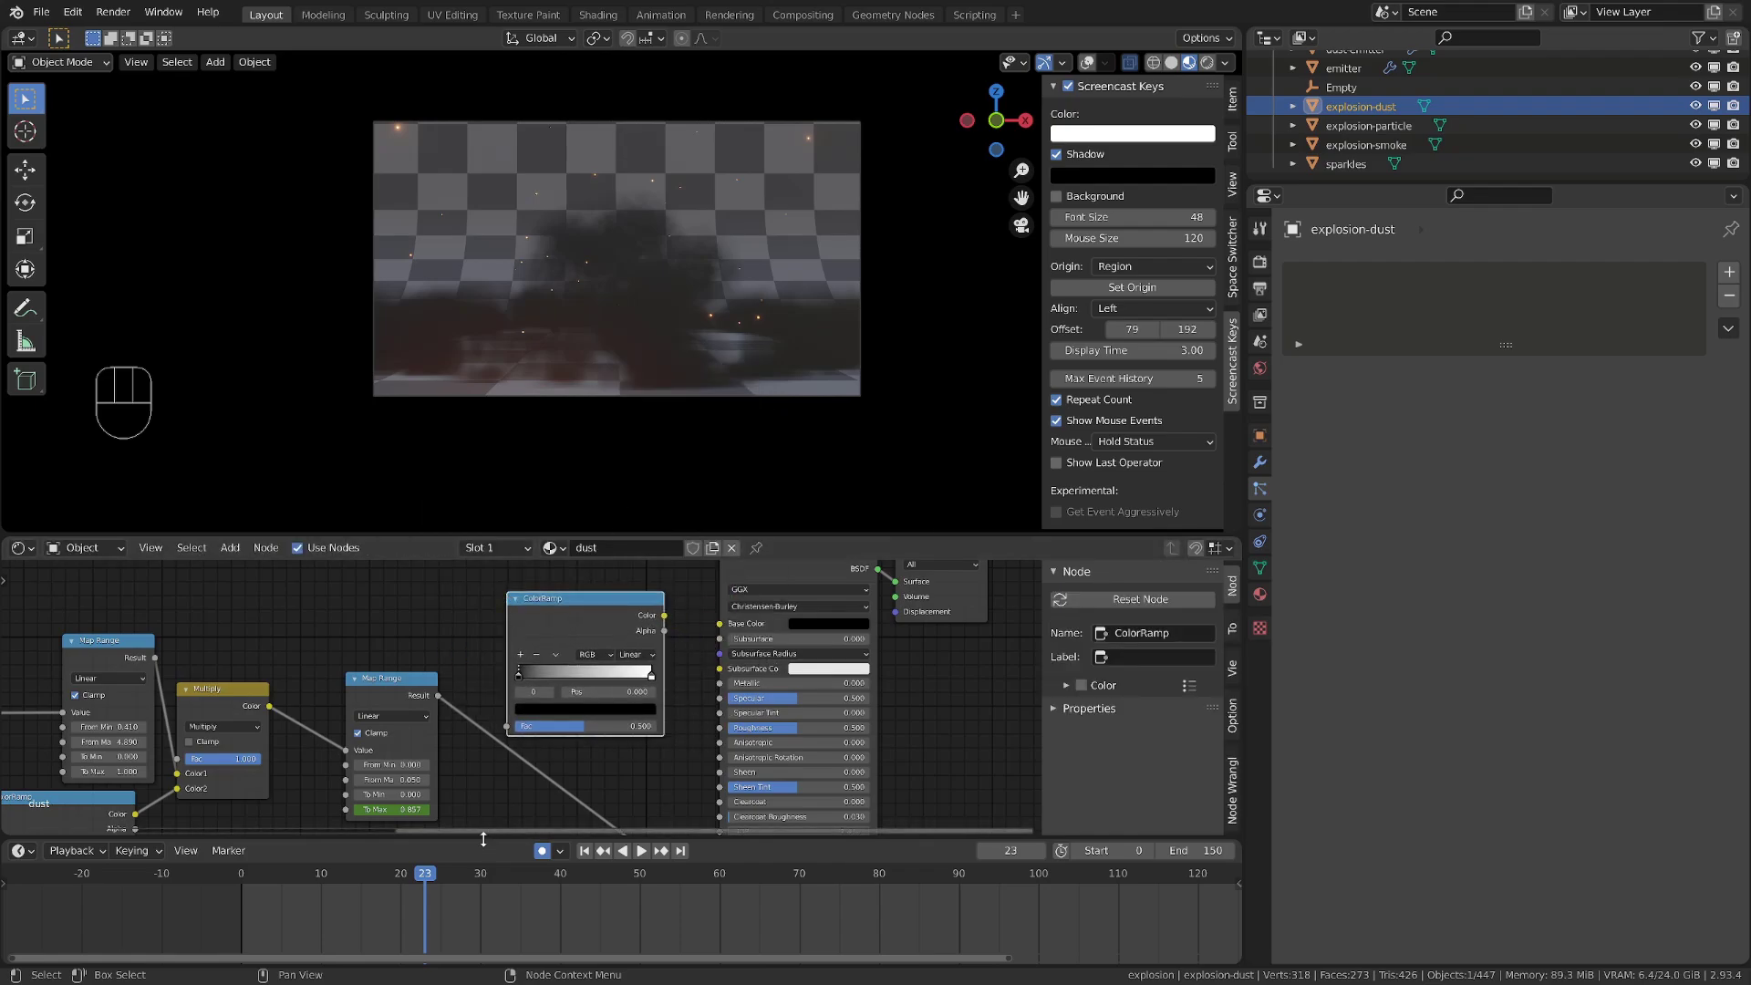
# Enlarge the node editor and connect the last Map Range's Result to the ColorRamp's Fac and the ColorRamp's Color to Base Color
pyautogui.moveTo(484, 839); pyautogui.dragTo(475, 905)
pyautogui.moveTo(684, 532); pyautogui.dragTo(686, 373)
pyautogui.scroll(1, 513, 606)
pyautogui.moveTo(417, 644); pyautogui.dragTo(503, 679)
pyautogui.keyDown('alt'); pyautogui.keyDown('shift'); pyautogui.moveTo(597, 520); pyautogui.dragTo(564, 614, button='middle'); pyautogui.keyUp('shift'); pyautogui.keyUp('alt')
pyautogui.moveTo(563, 615); pyautogui.dragTo(547, 588)
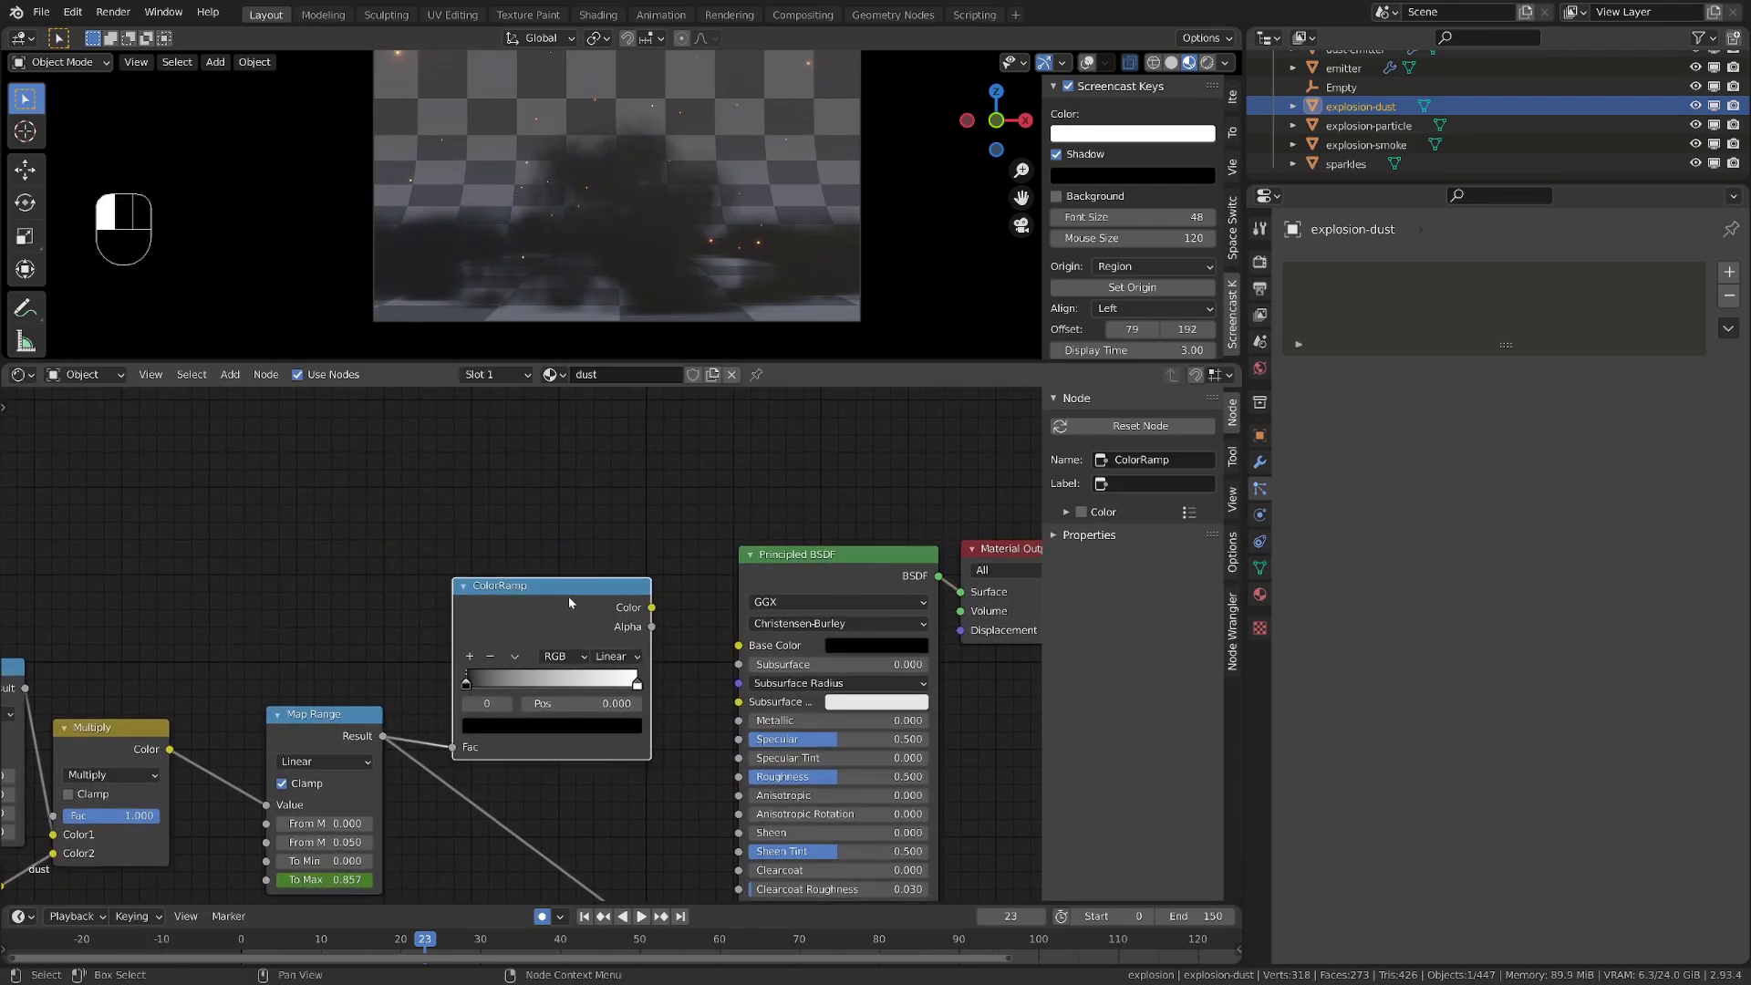
pyautogui.moveTo(651, 607); pyautogui.dragTo(738, 645)
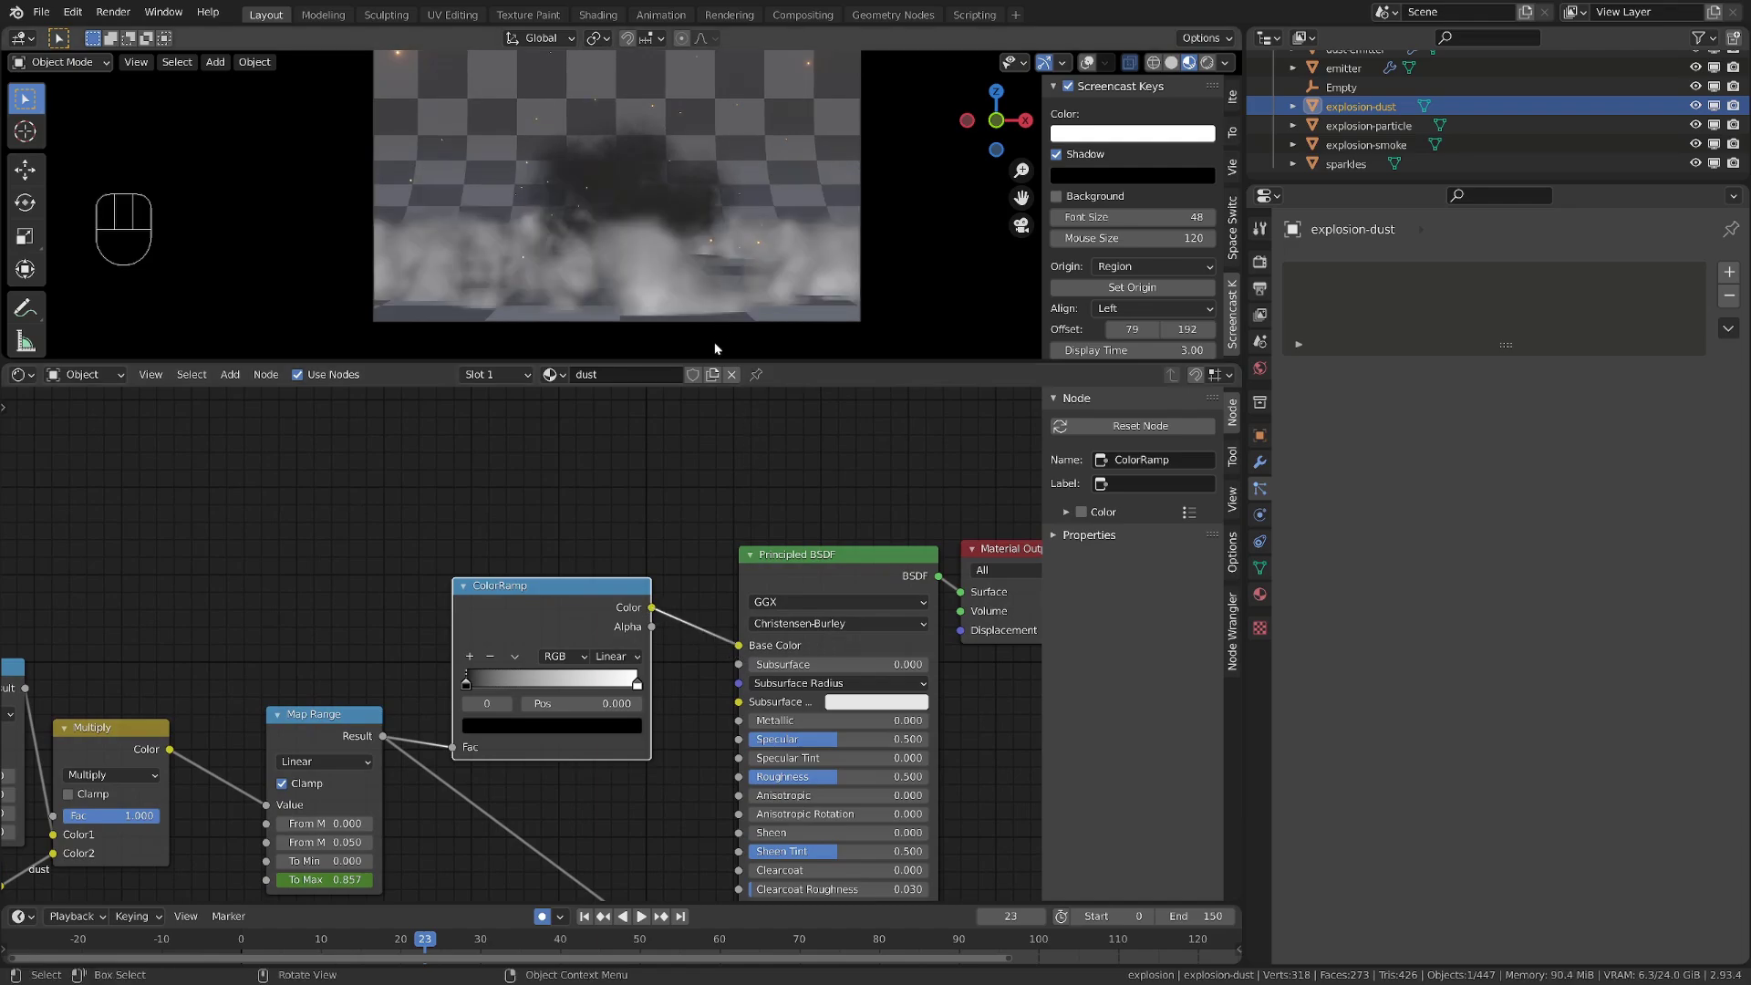
# Darken the ColorRamp's white stop to a Value of 0.033 and move the black stop to position 0.110
pyautogui.moveTo(474, 680)
pyautogui.mouseDown()
pyautogui.moveTo(492, 691)
pyautogui.moveTo(472, 695)
pyautogui.mouseUp()
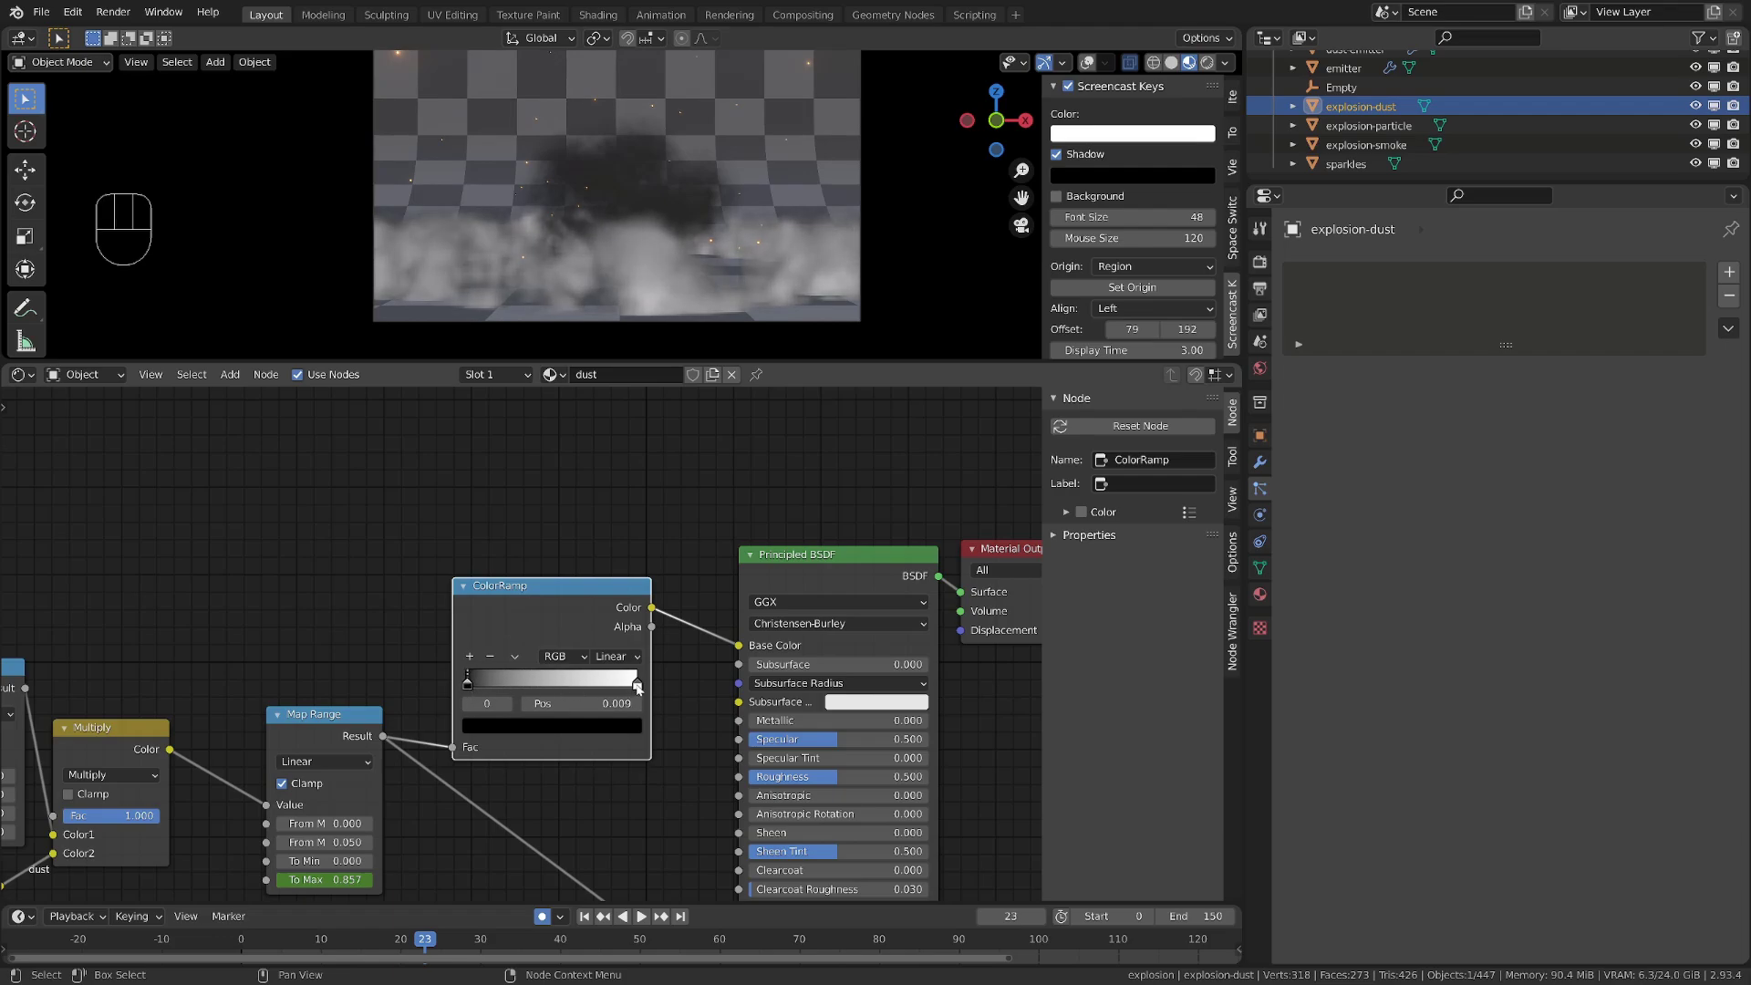
pyautogui.moveTo(637, 688); pyautogui.dragTo(626, 693)
pyautogui.click(593, 729)
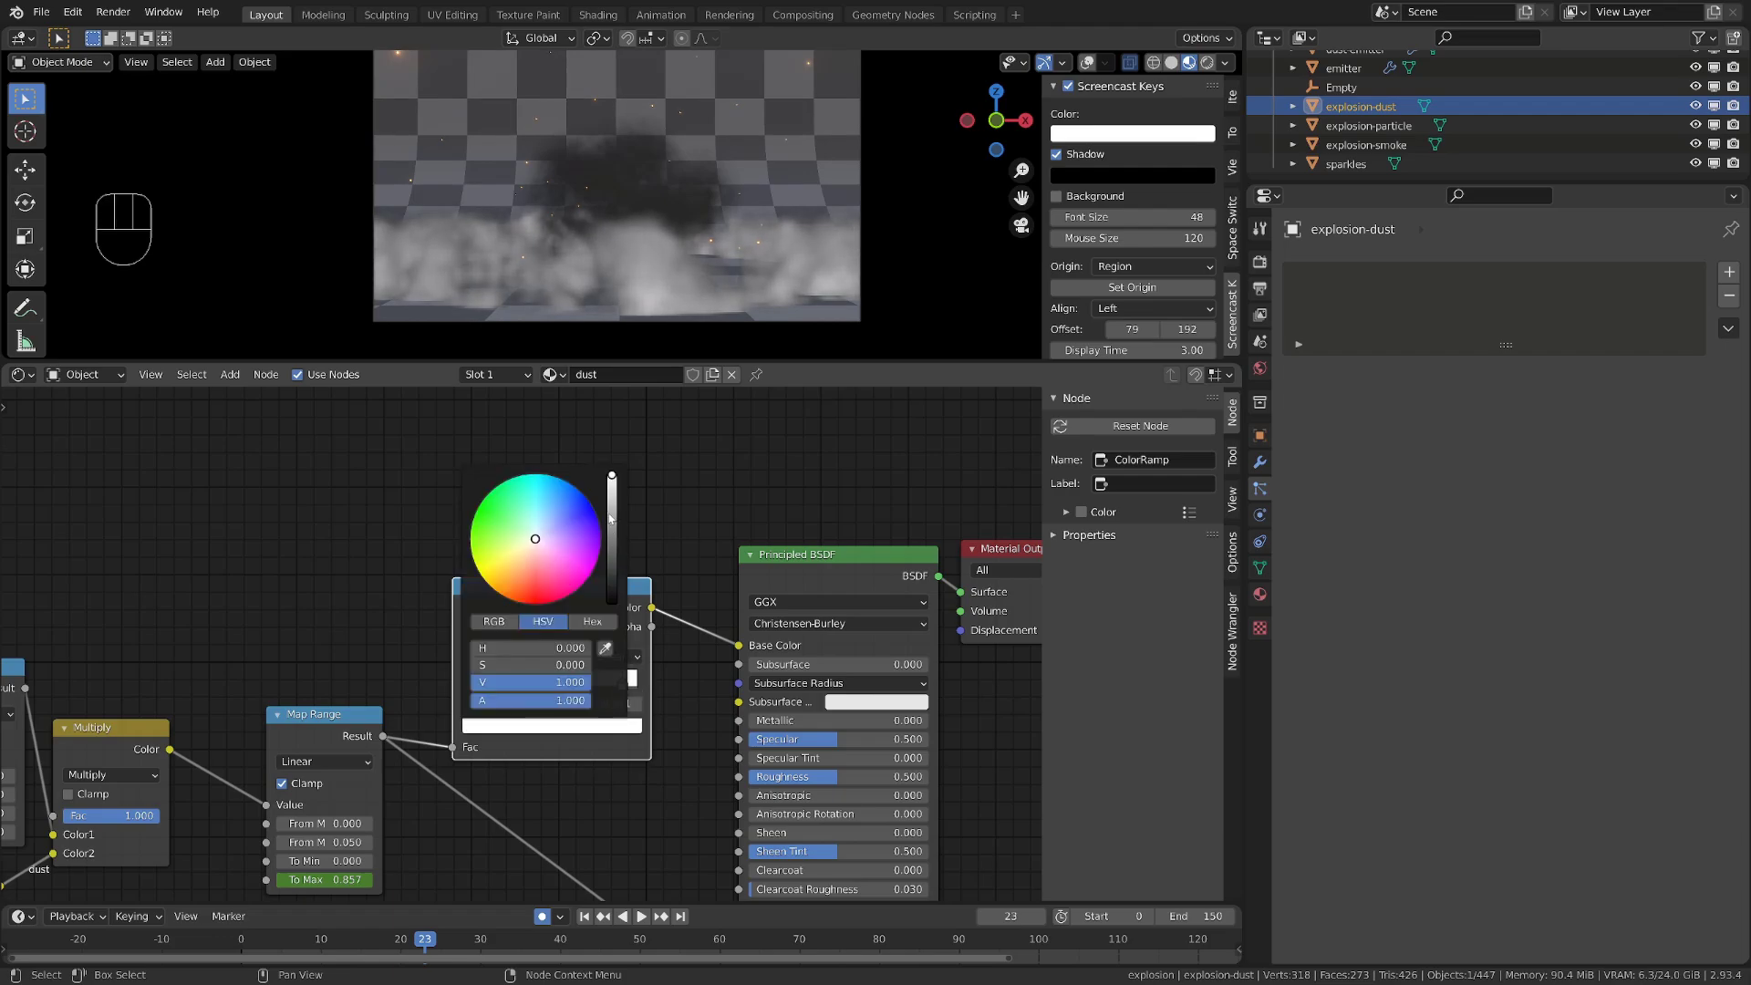
pyautogui.moveTo(610, 518); pyautogui.dragTo(612, 573)
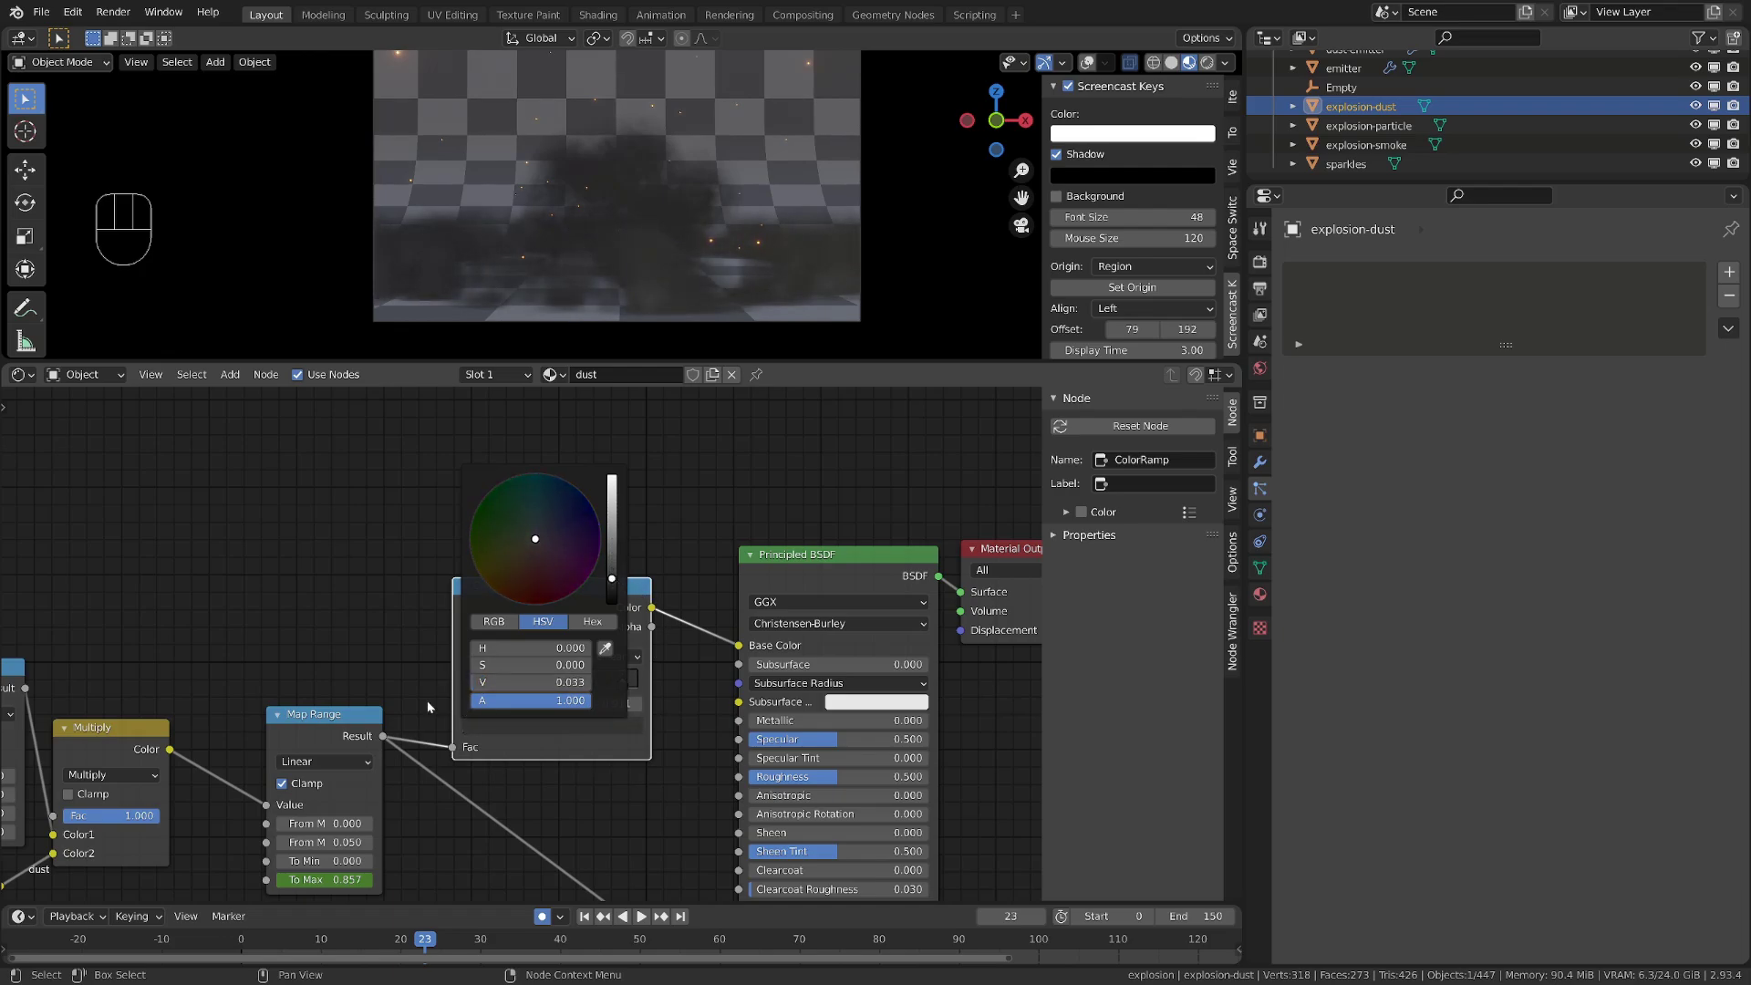
pyautogui.click(471, 684)
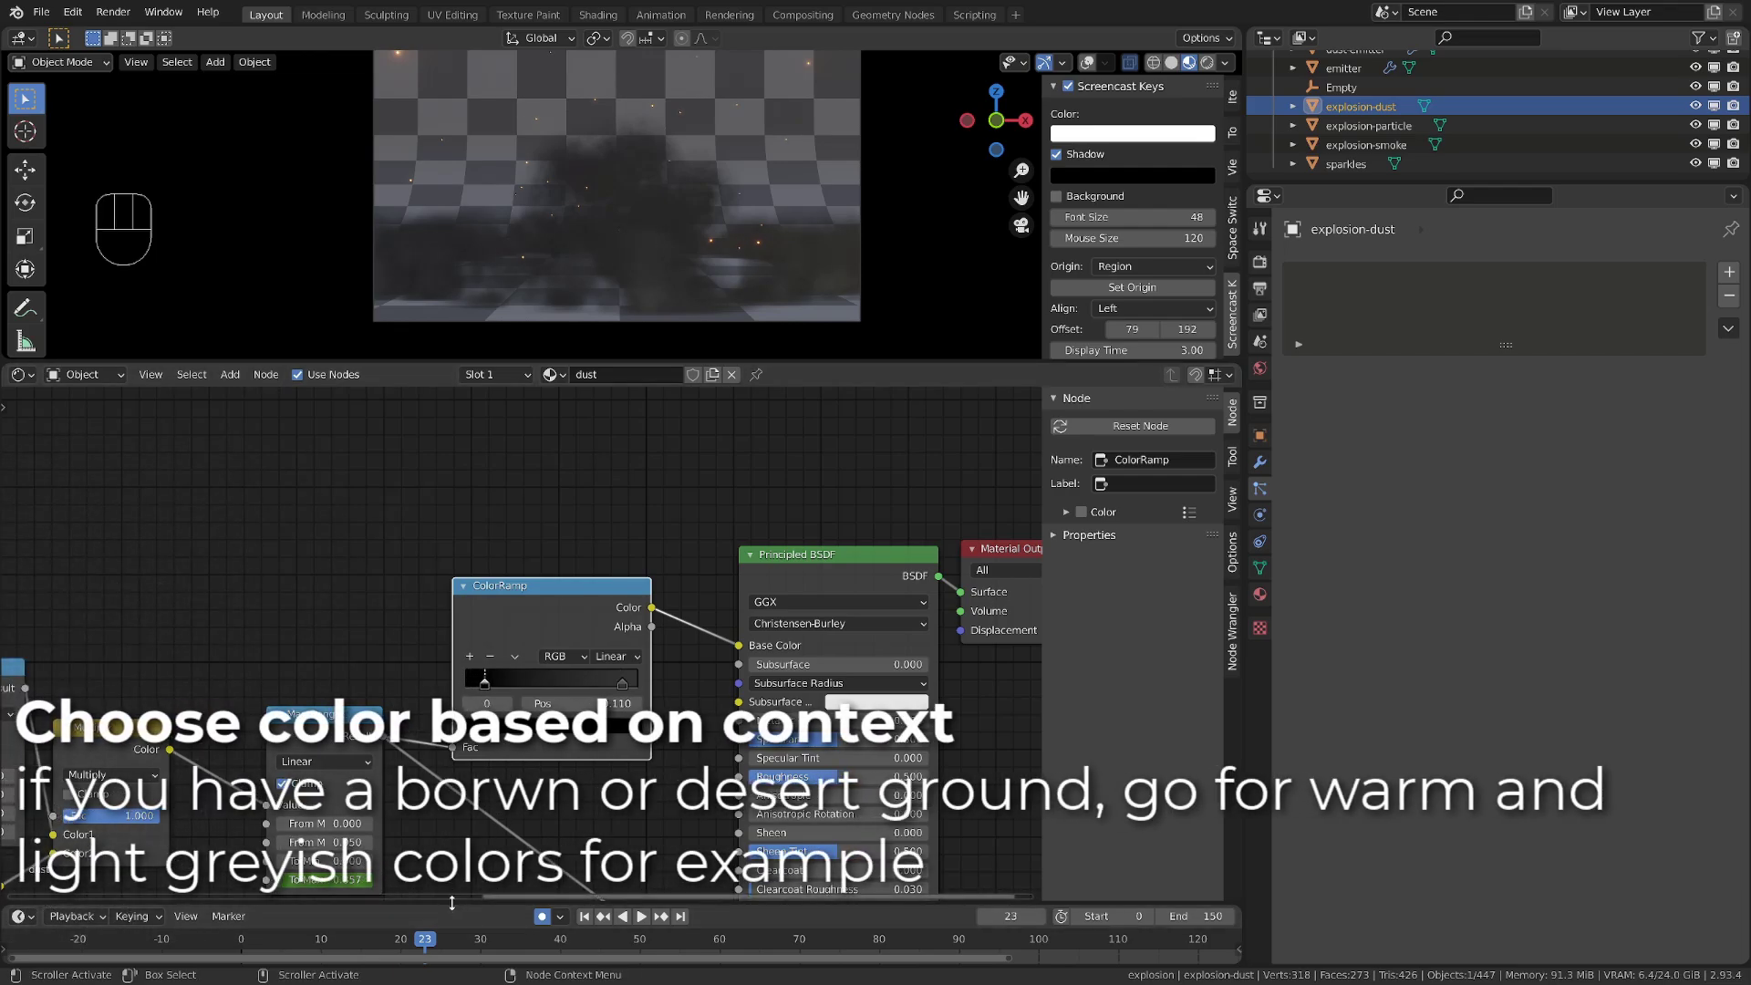
# Move the ColorRamp's lighter stop to position 0.833 while replaying the explosion to judge the dust color
pyautogui.moveTo(452, 902); pyautogui.dragTo(452, 842)
pyautogui.moveTo(301, 881); pyautogui.dragTo(671, 904)
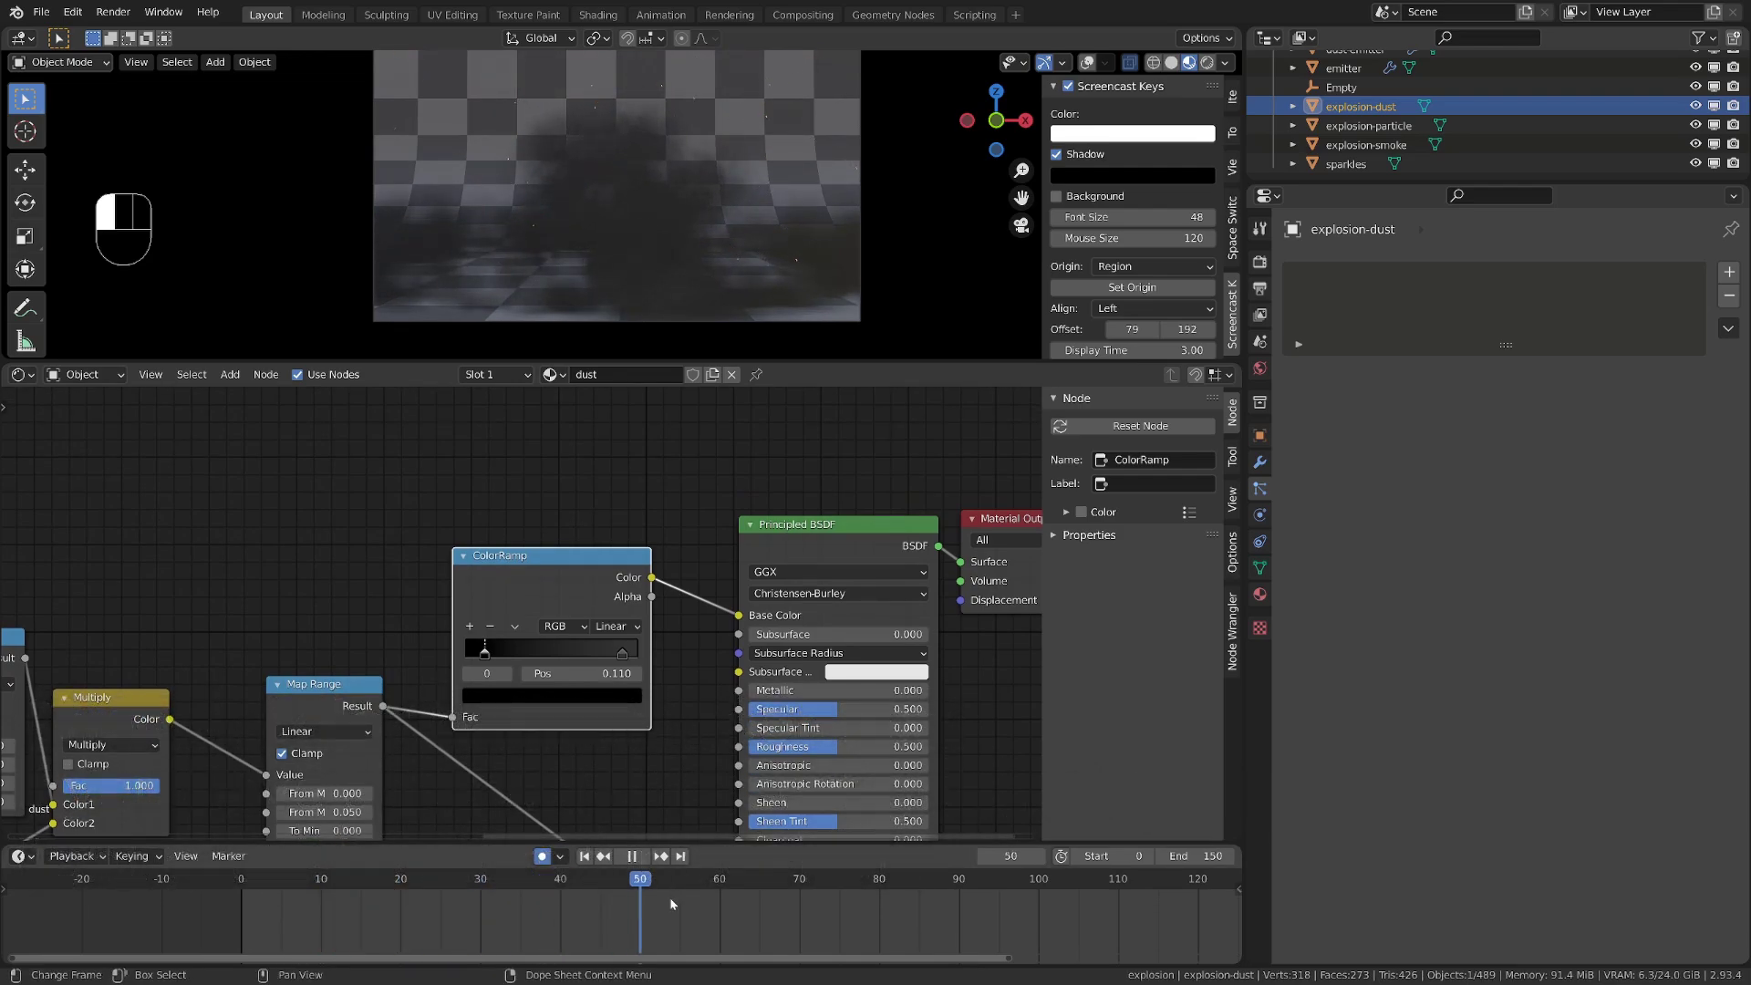
pyautogui.press('Escape')
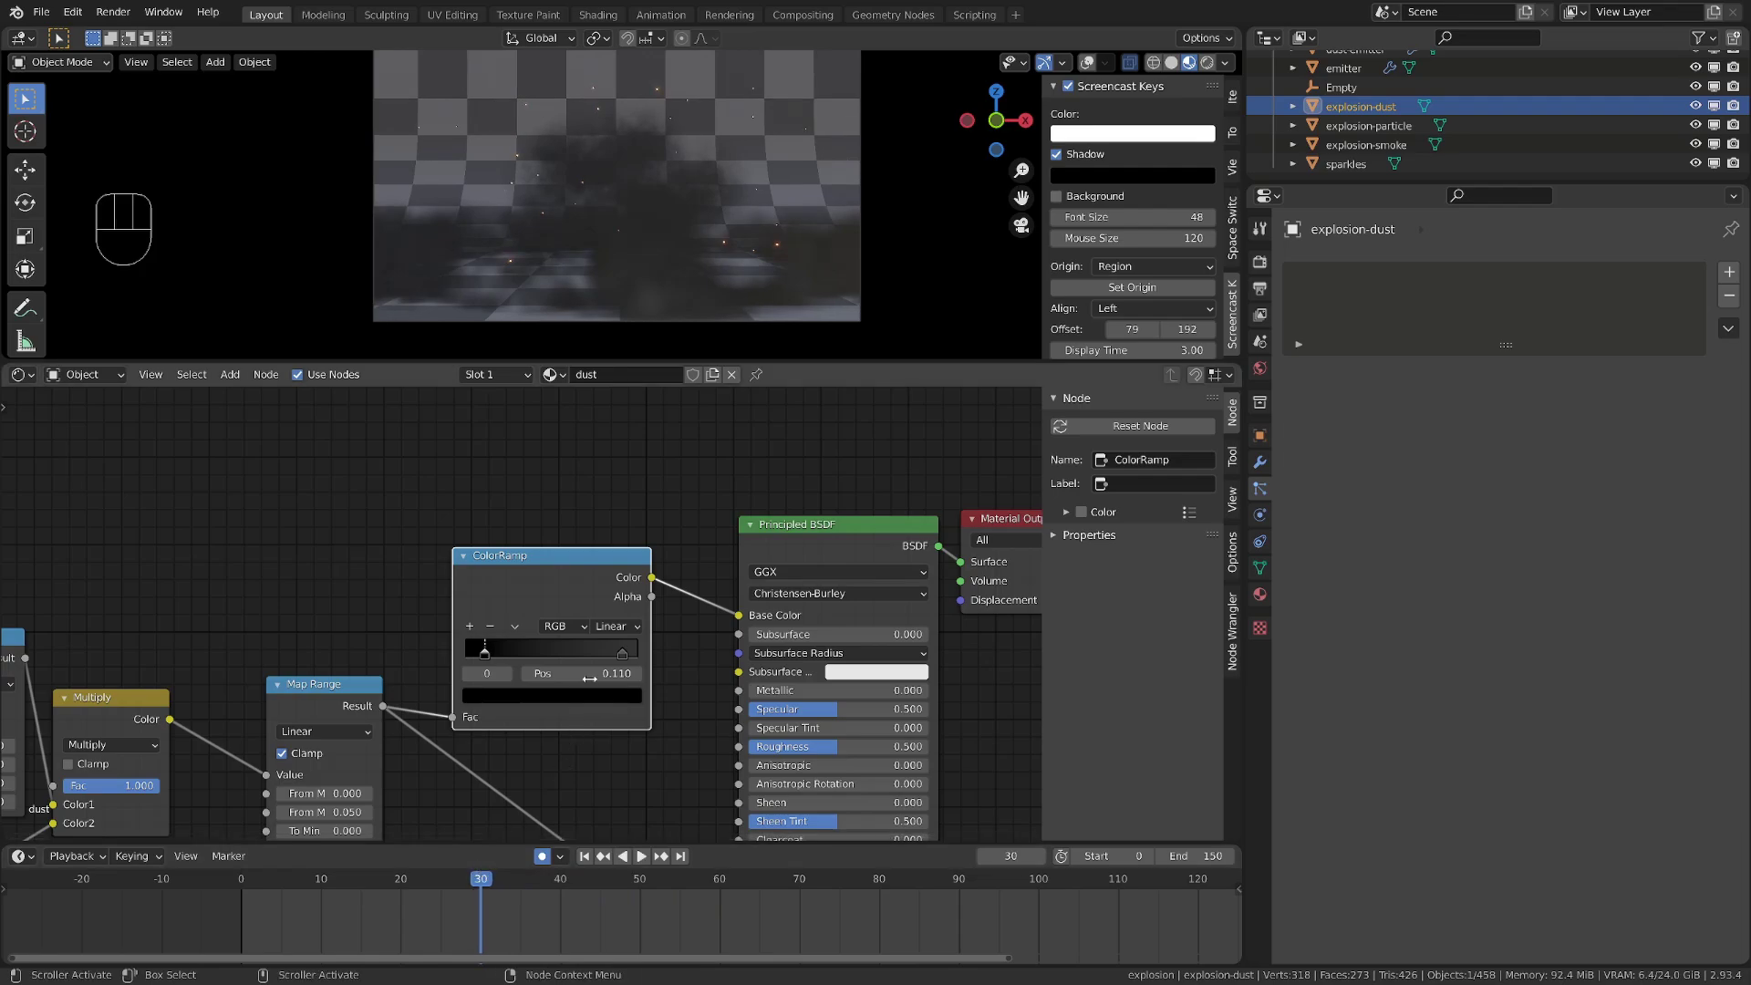
pyautogui.moveTo(623, 658); pyautogui.dragTo(614, 659)
pyautogui.press('space')
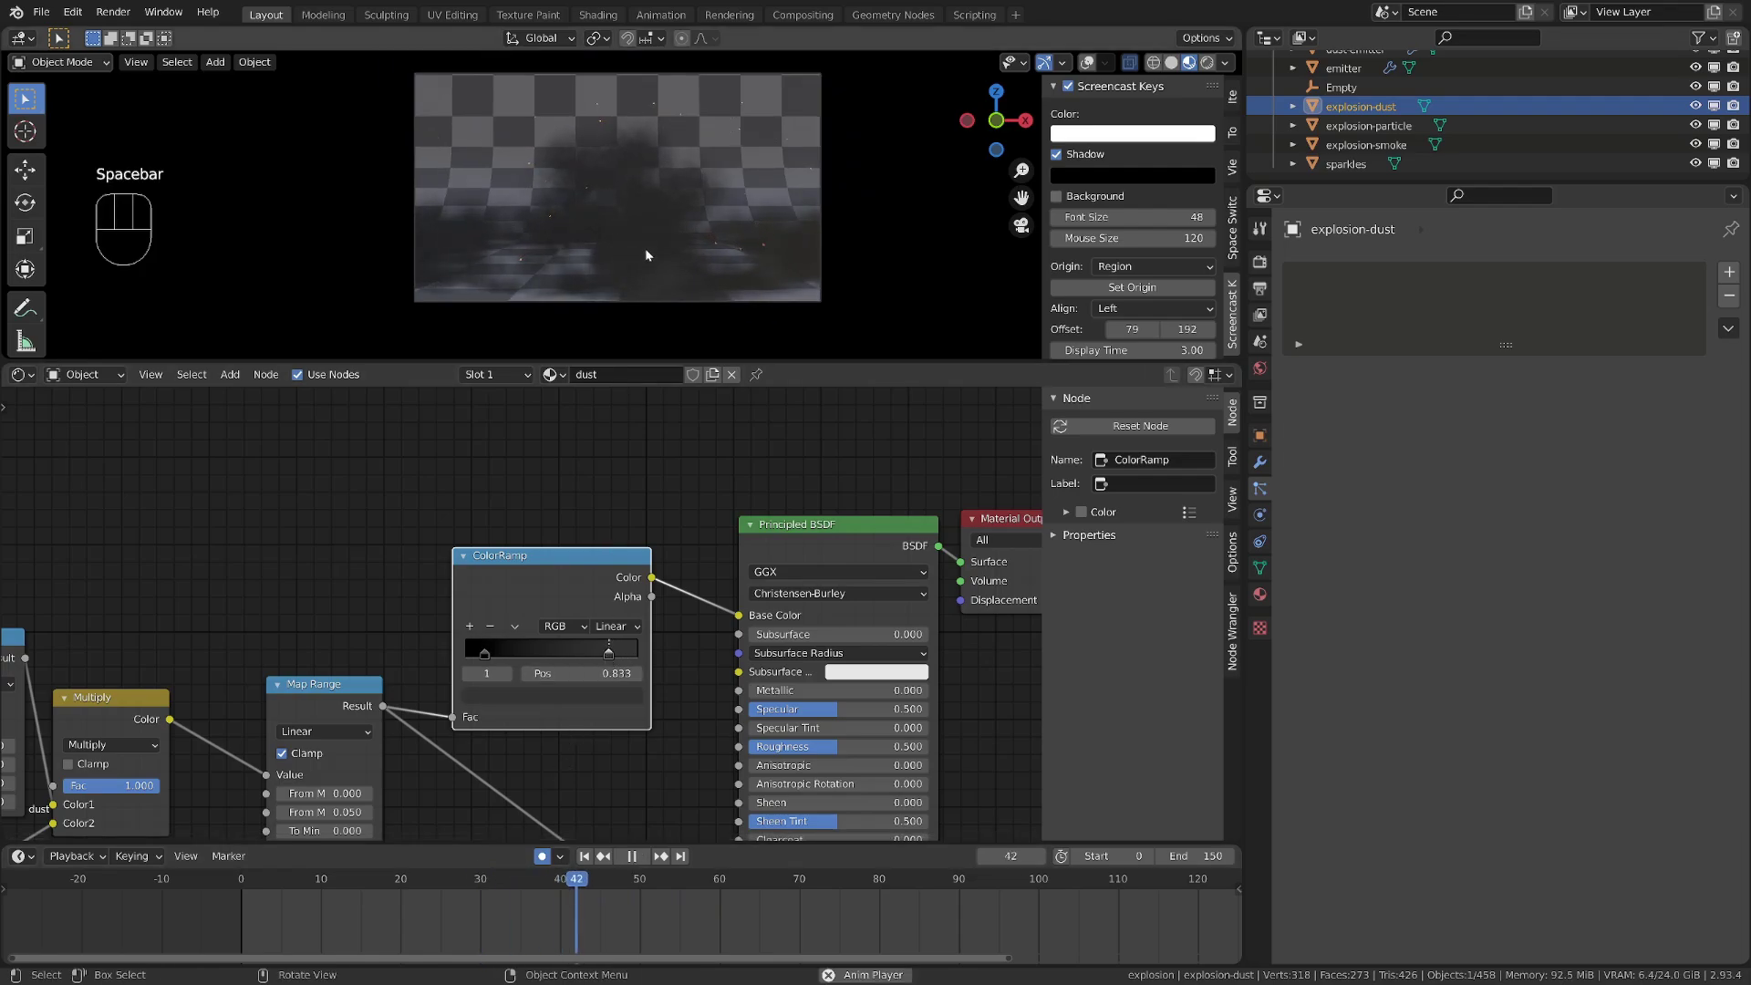
pyautogui.click(260, 877)
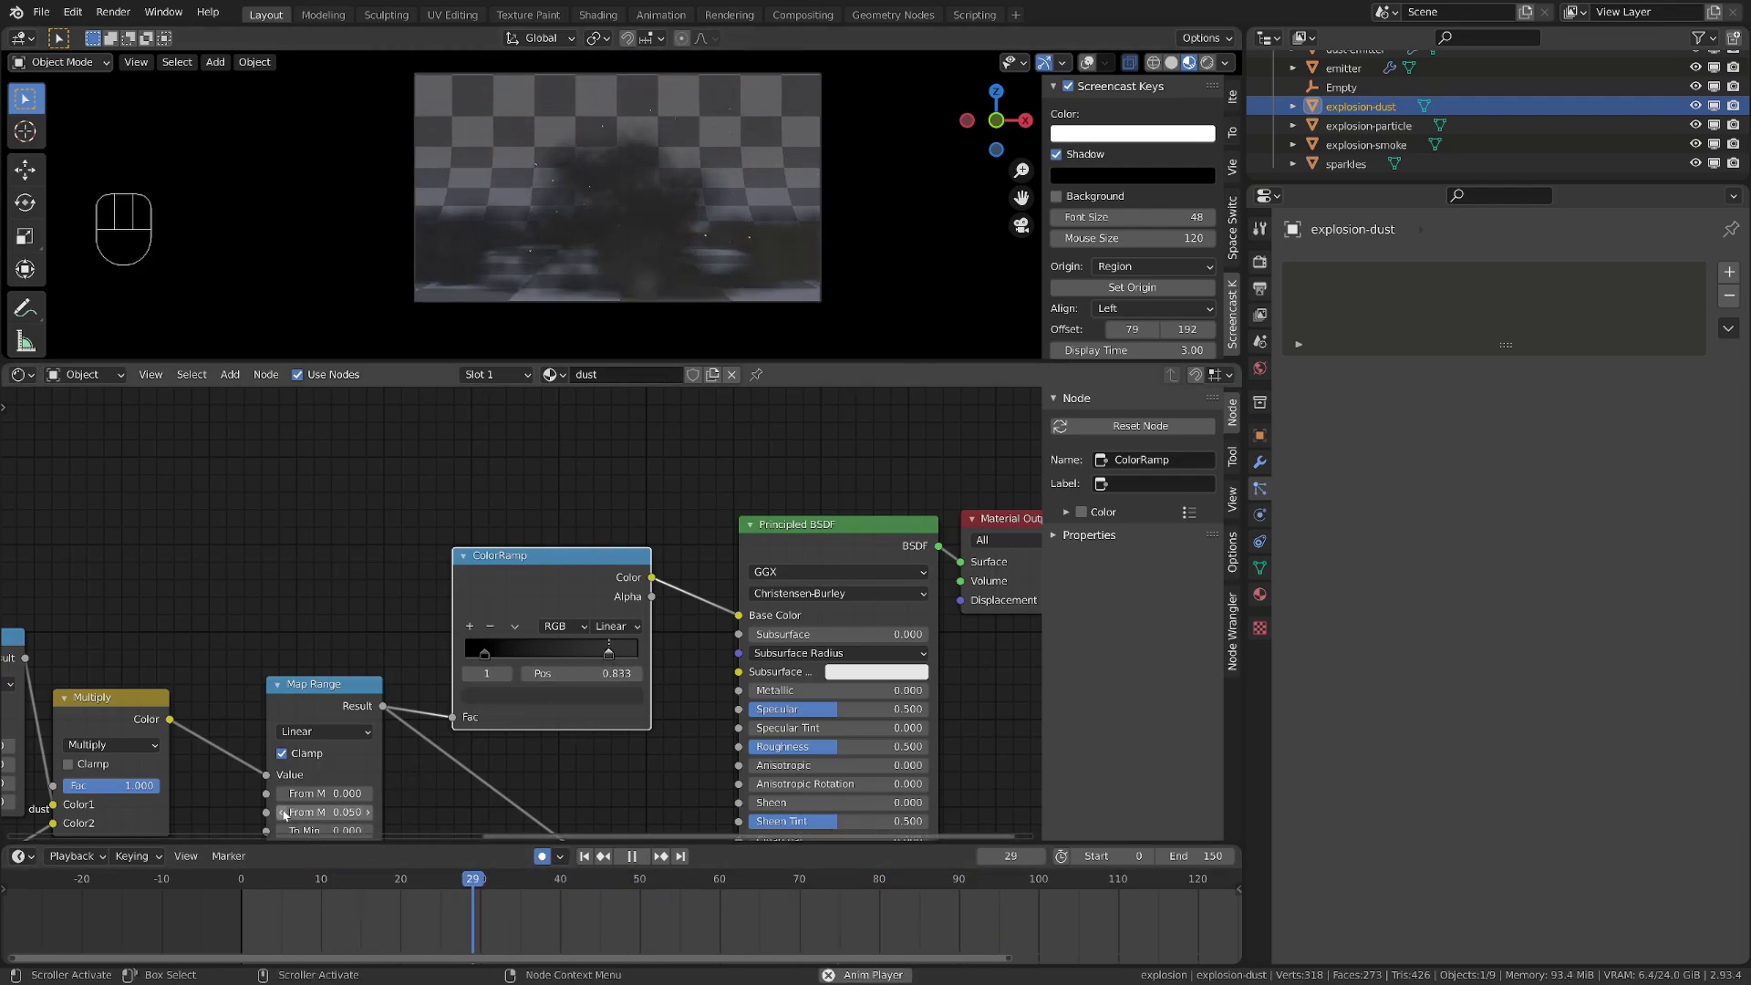
pyautogui.press('space')
# At frame 31, raise the ColorRamp's lighter stop to a Value of 0.068 and replay the explosion
pyautogui.click(482, 651)
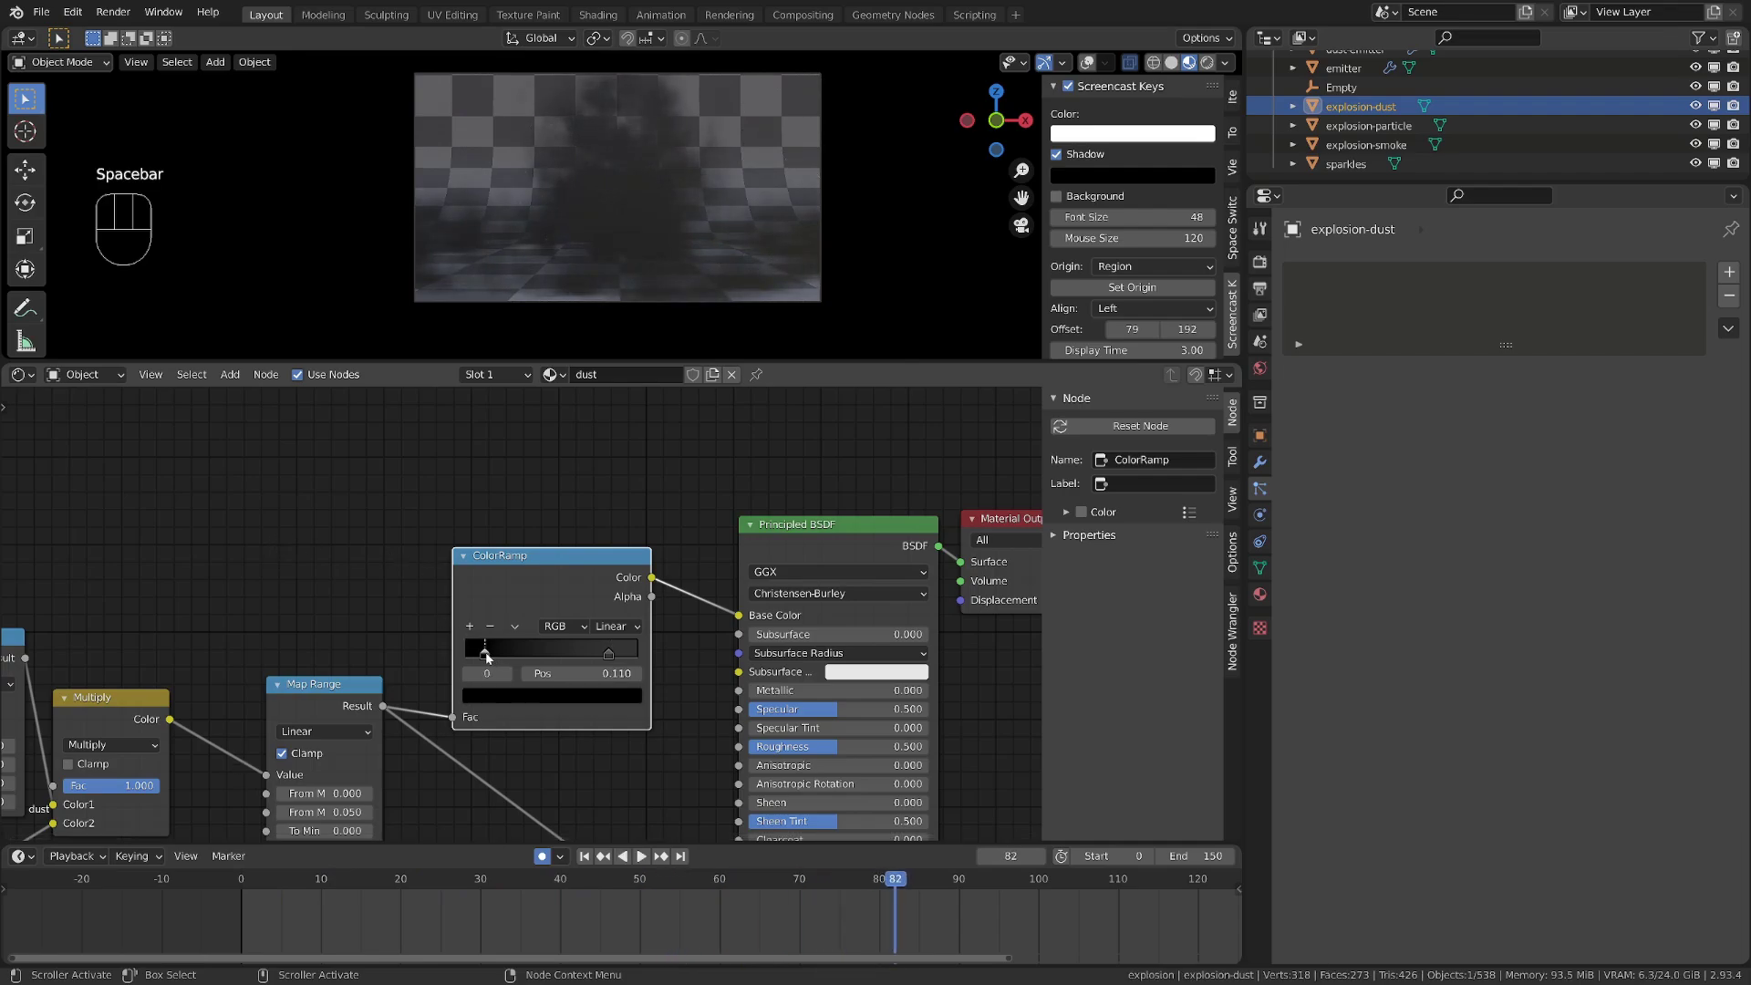
pyautogui.click(489, 879)
pyautogui.click(551, 697)
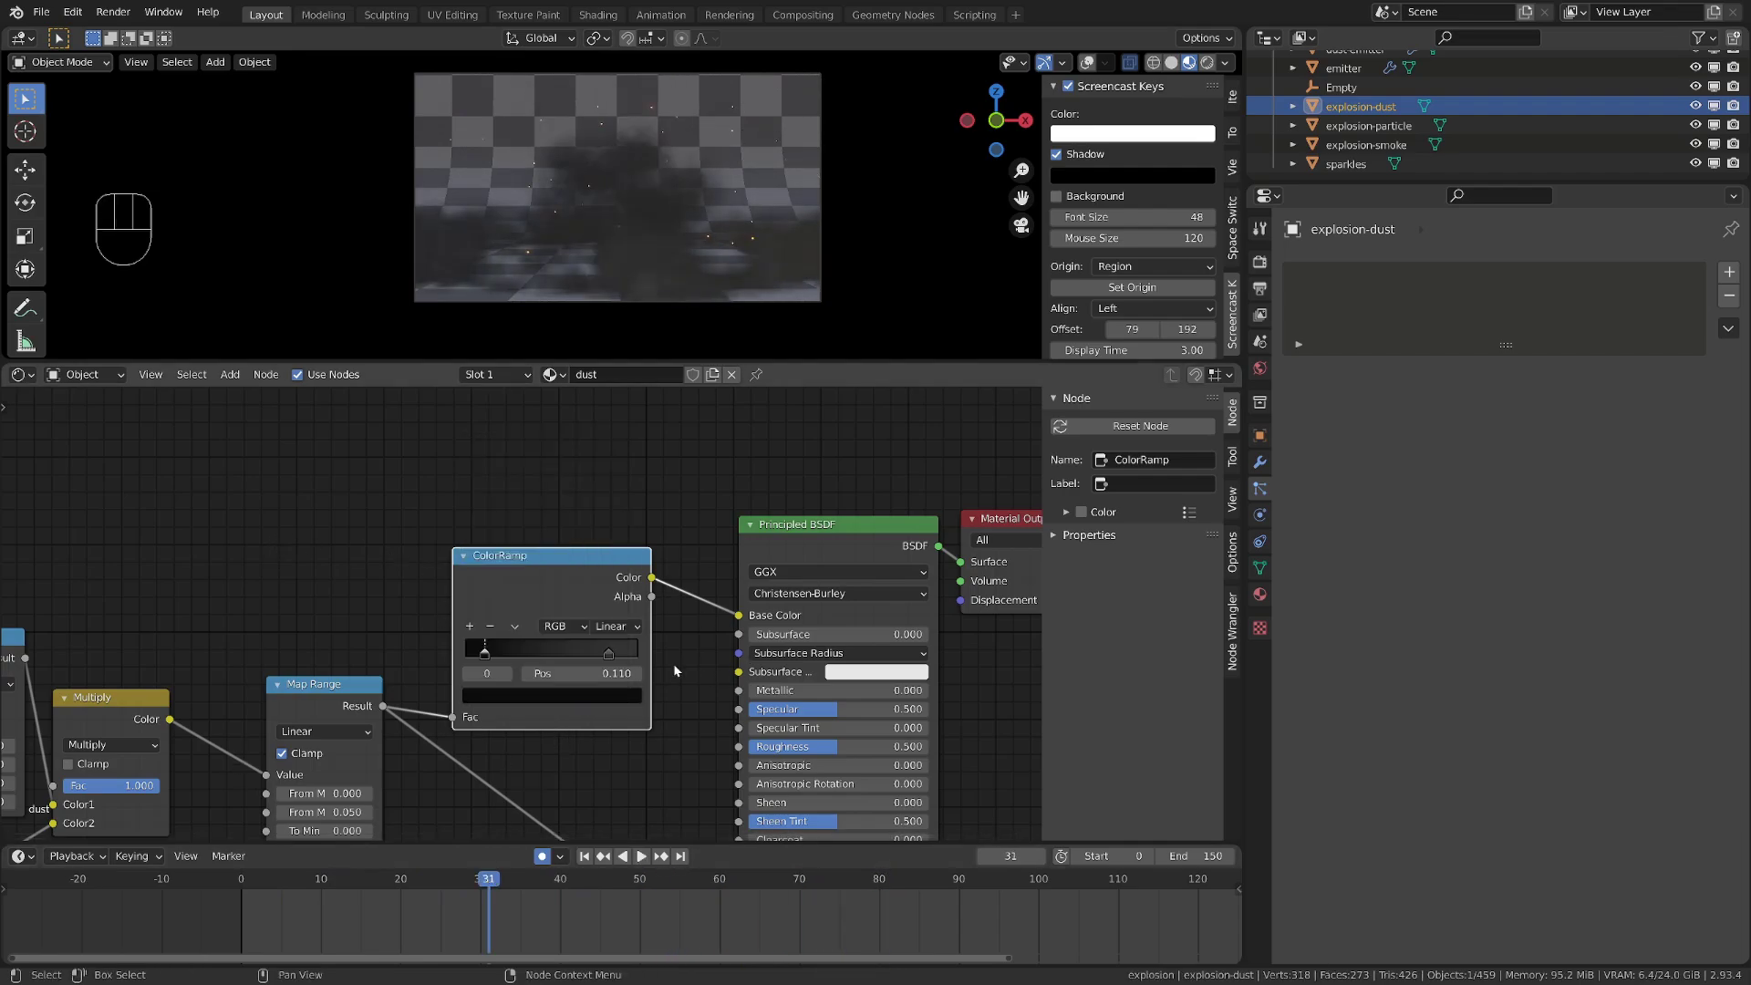
pyautogui.click(593, 696)
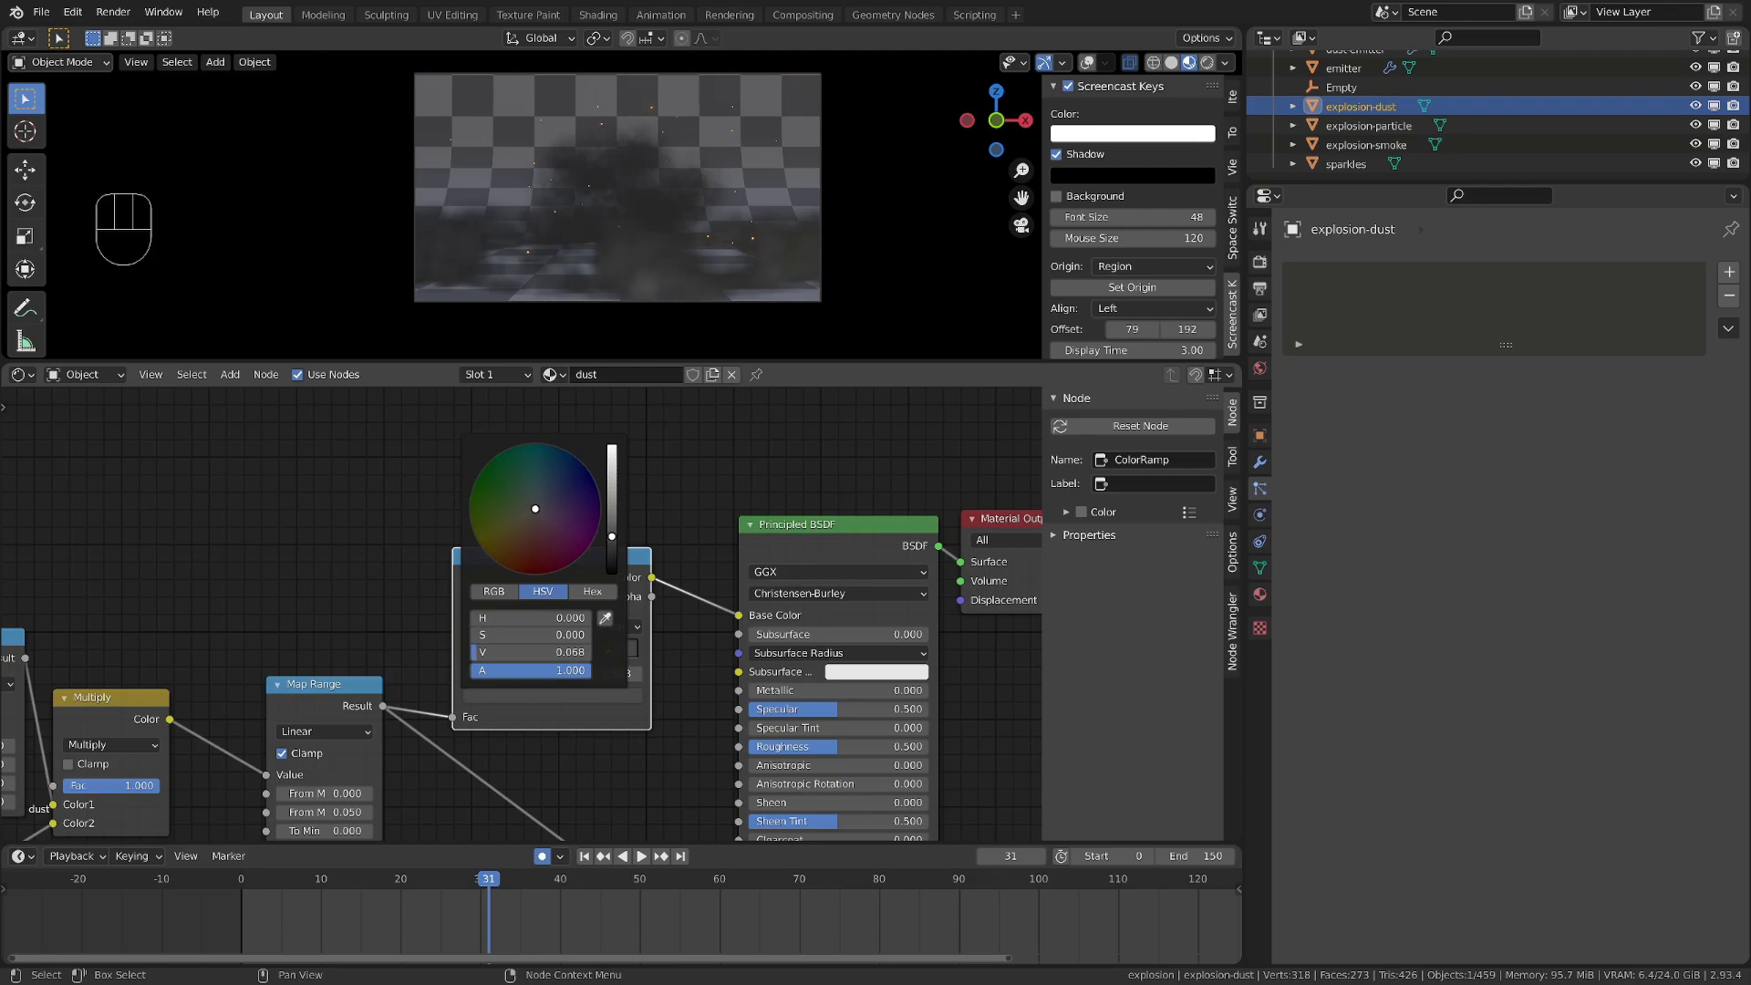
pyautogui.press('space')
pyautogui.press('space')
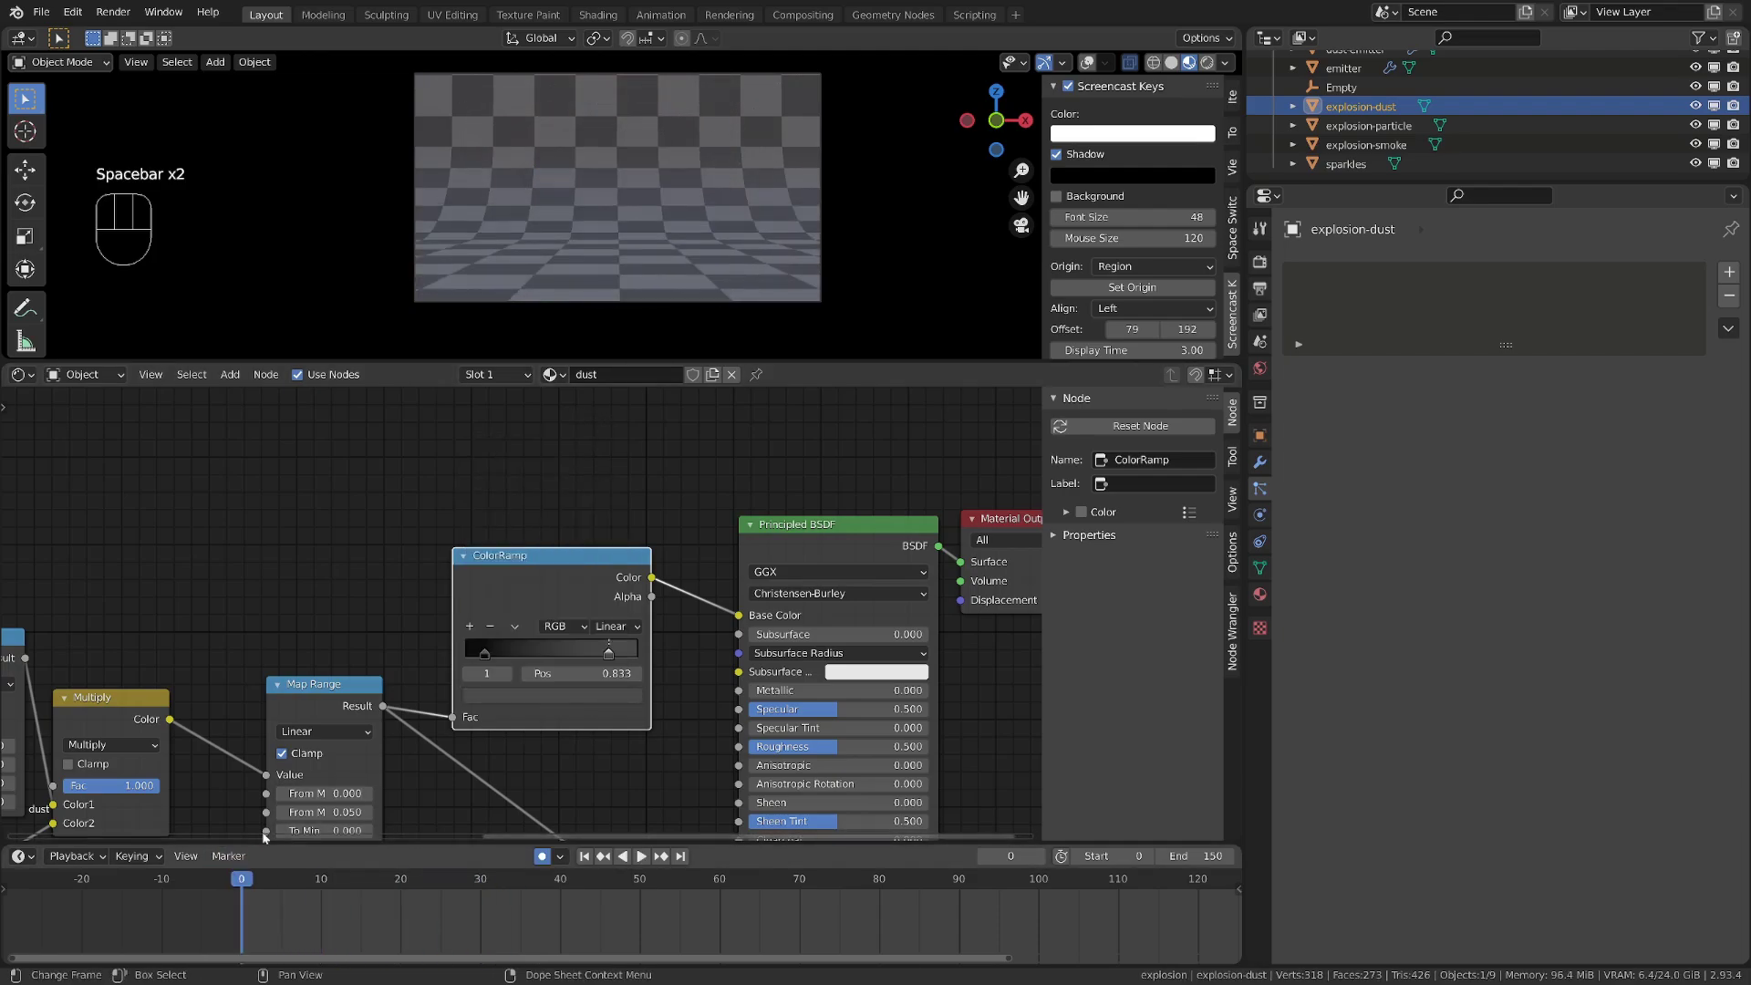
# Set the dust-emitter's emission Frame Start to 7 to match the chosen timeline frame, and replay the explosion
pyautogui.press('space')
pyautogui.press('space')
pyautogui.moveTo(284, 897)
pyautogui.mouseDown()
pyautogui.moveTo(273, 887)
pyautogui.moveTo(297, 889)
pyautogui.mouseUp()
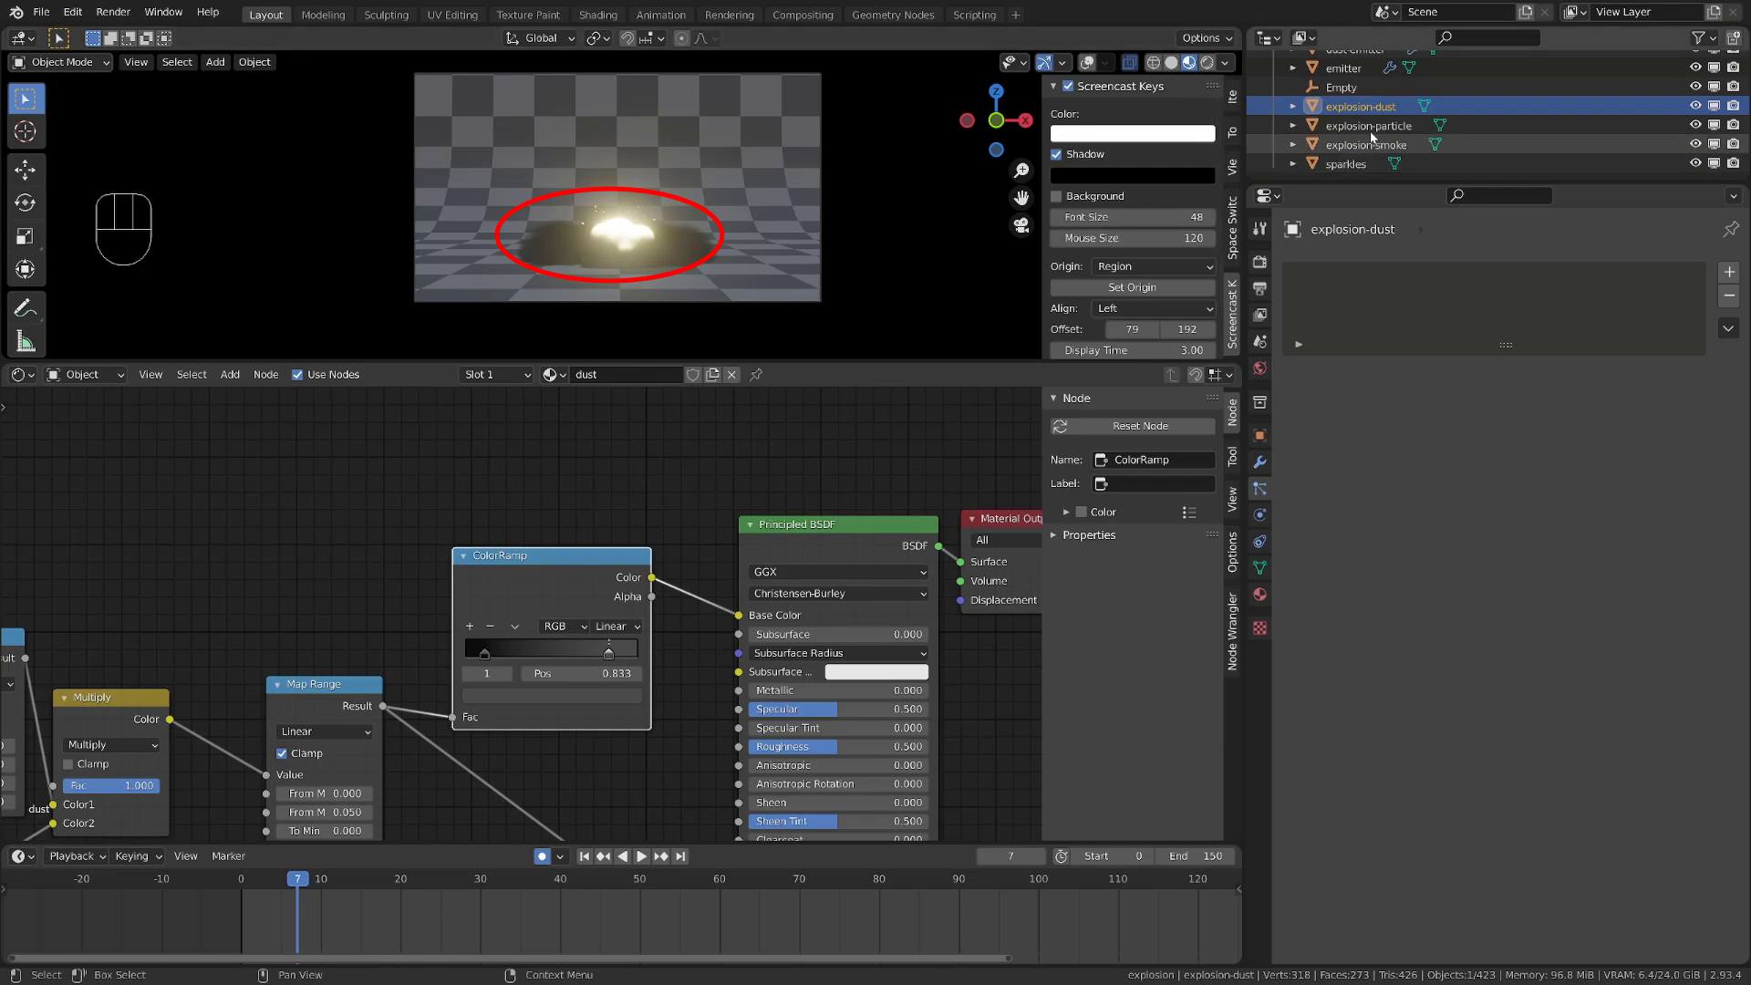
pyautogui.scroll(3, 1368, 86)
pyautogui.click(1361, 100)
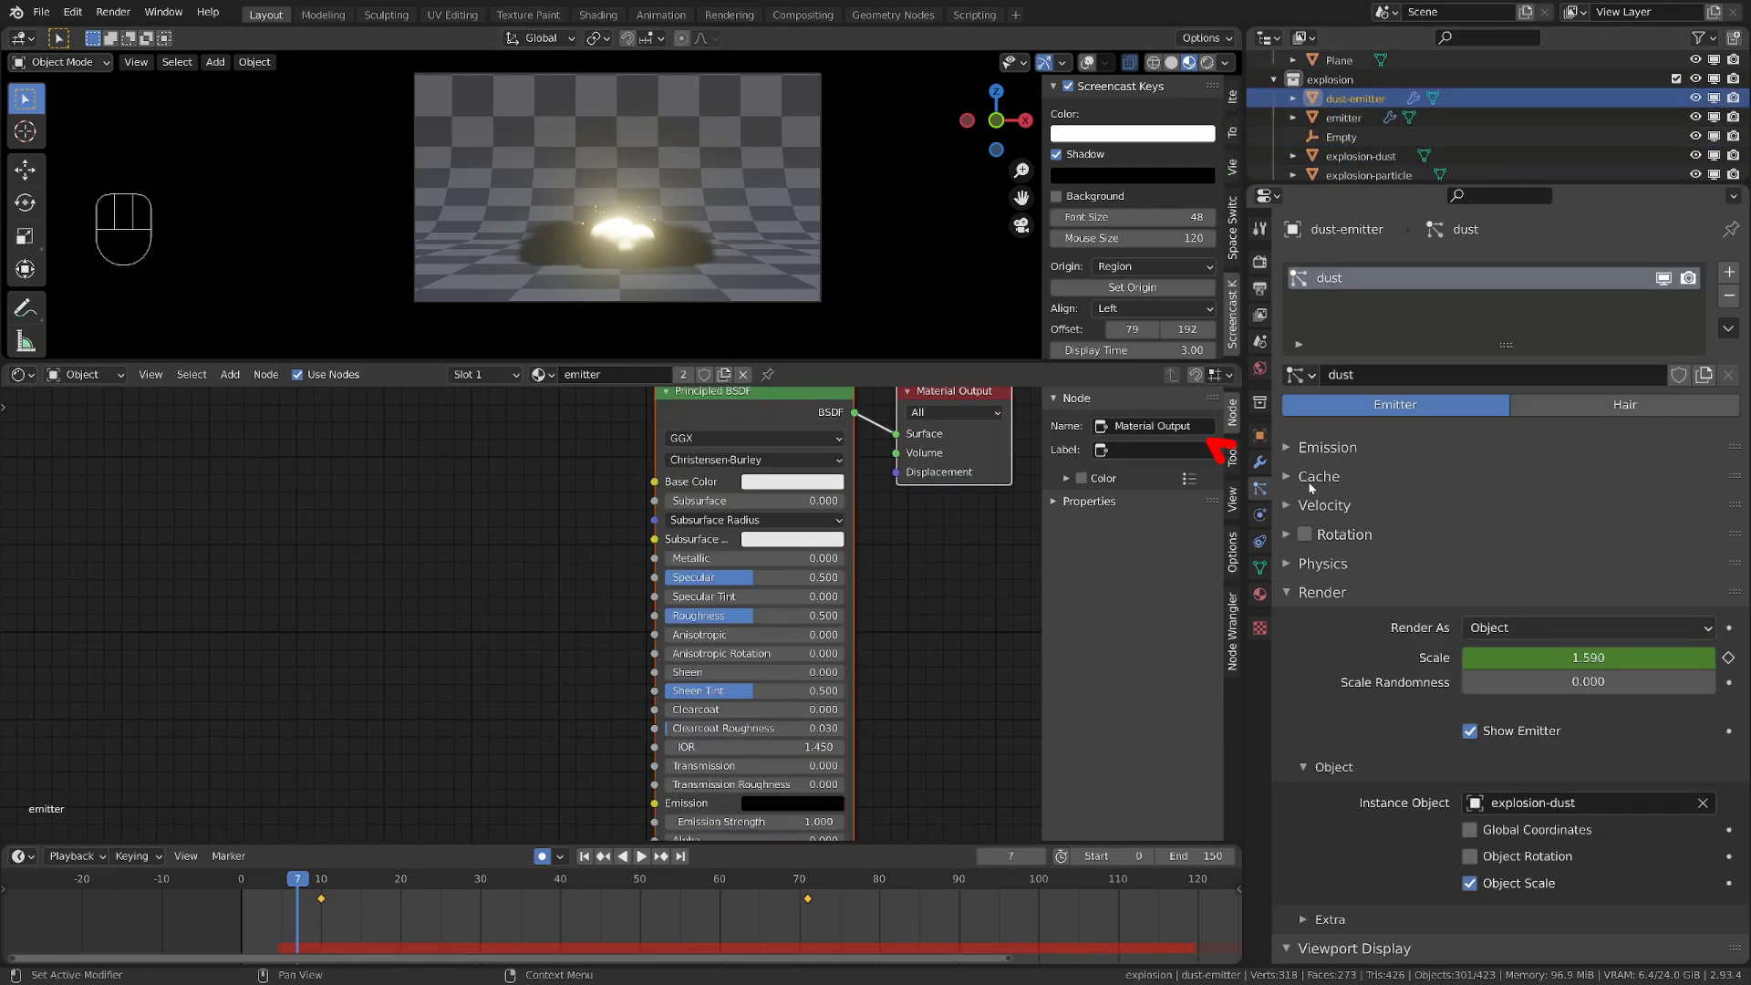
pyautogui.click(1291, 448)
pyautogui.click(1587, 539)
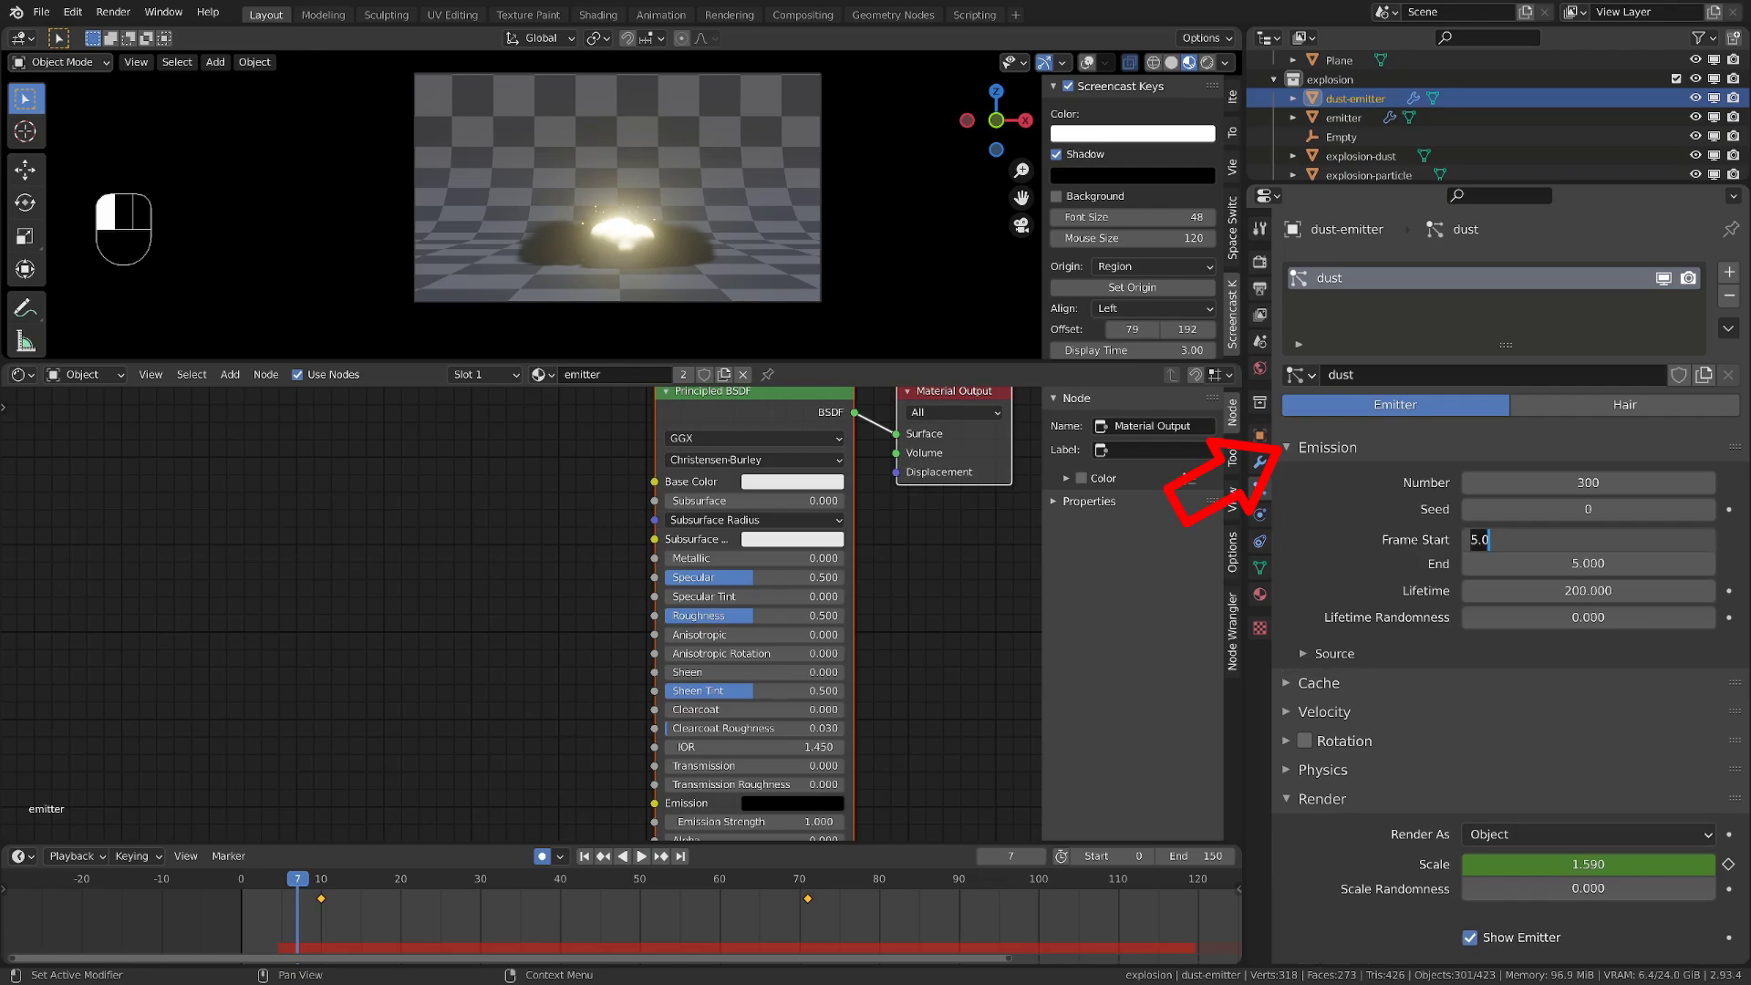
pyautogui.write('7')
pyautogui.press('Return')
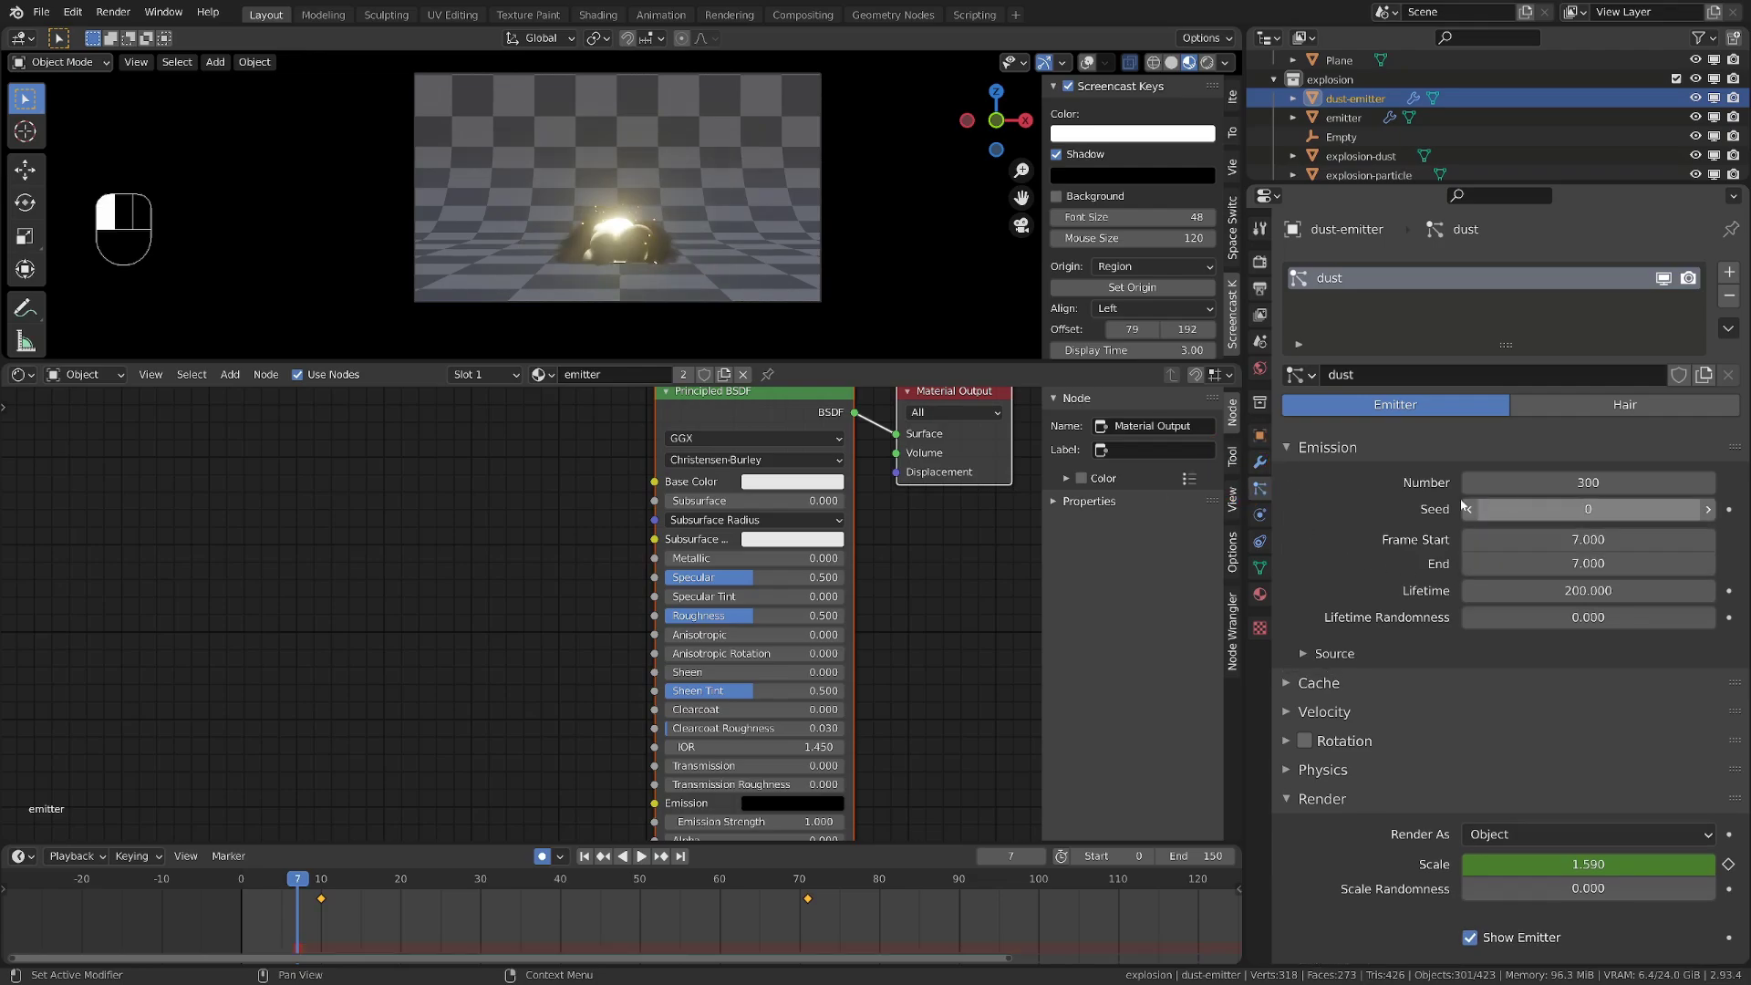
pyautogui.press('space')
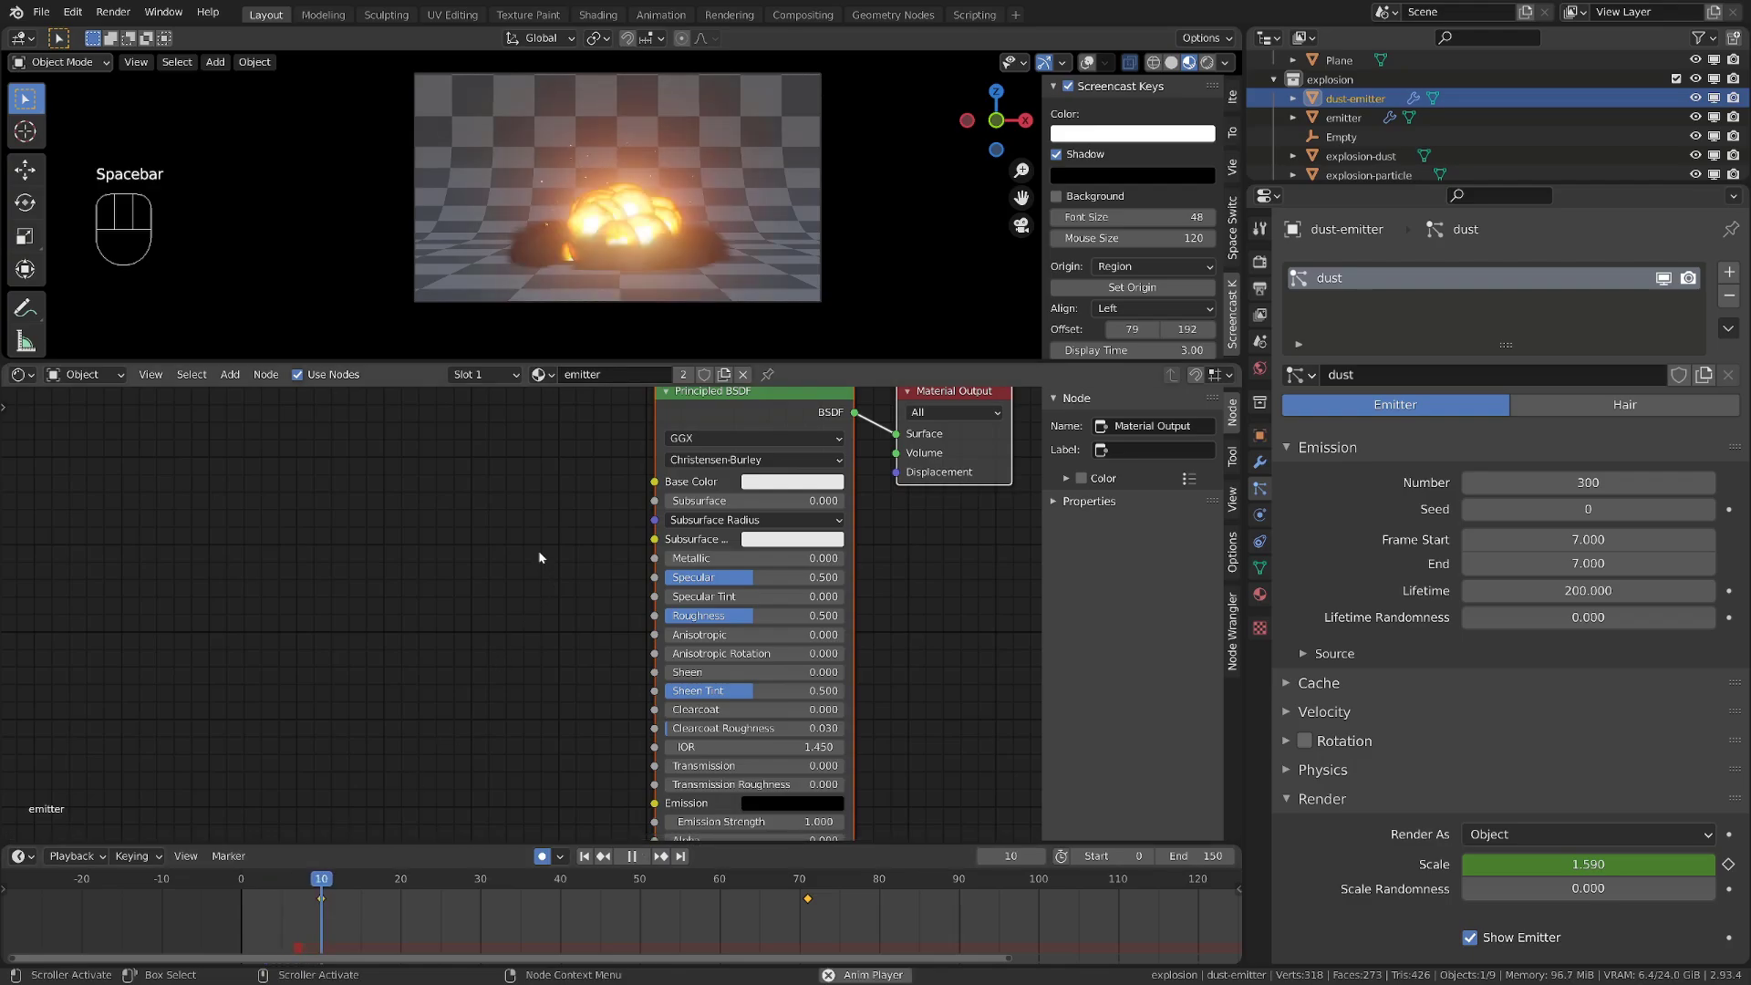
pyautogui.press('space')
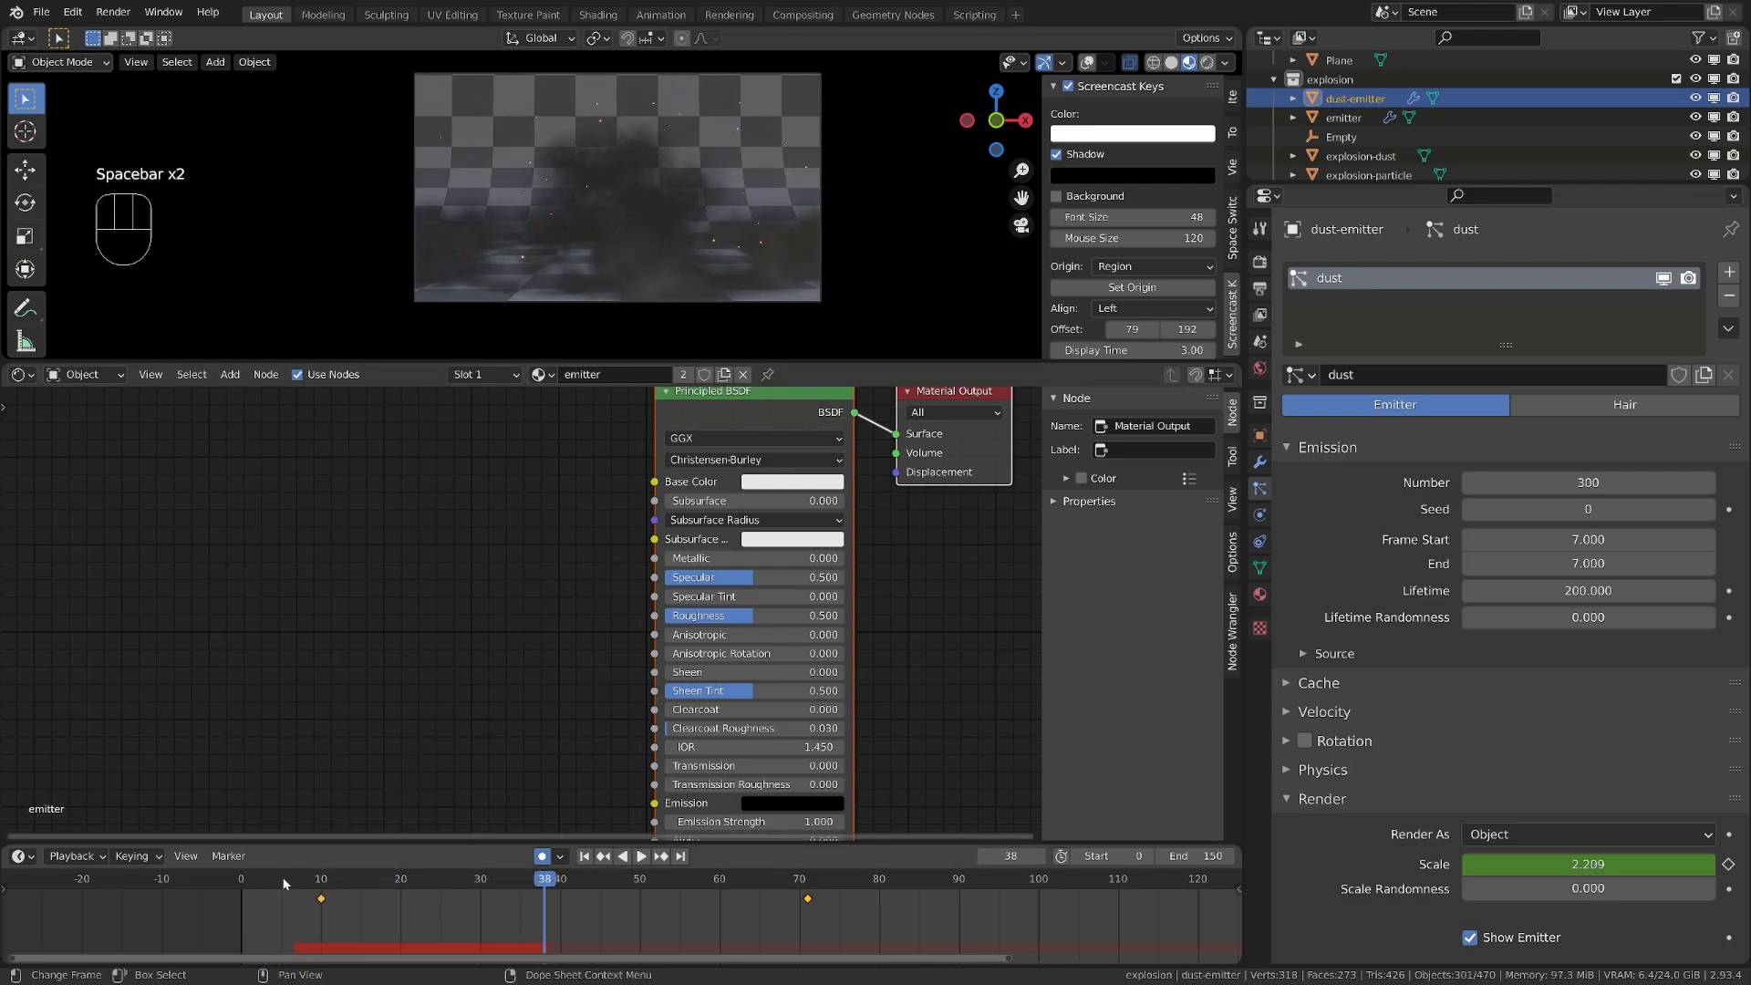
pyautogui.press('space')
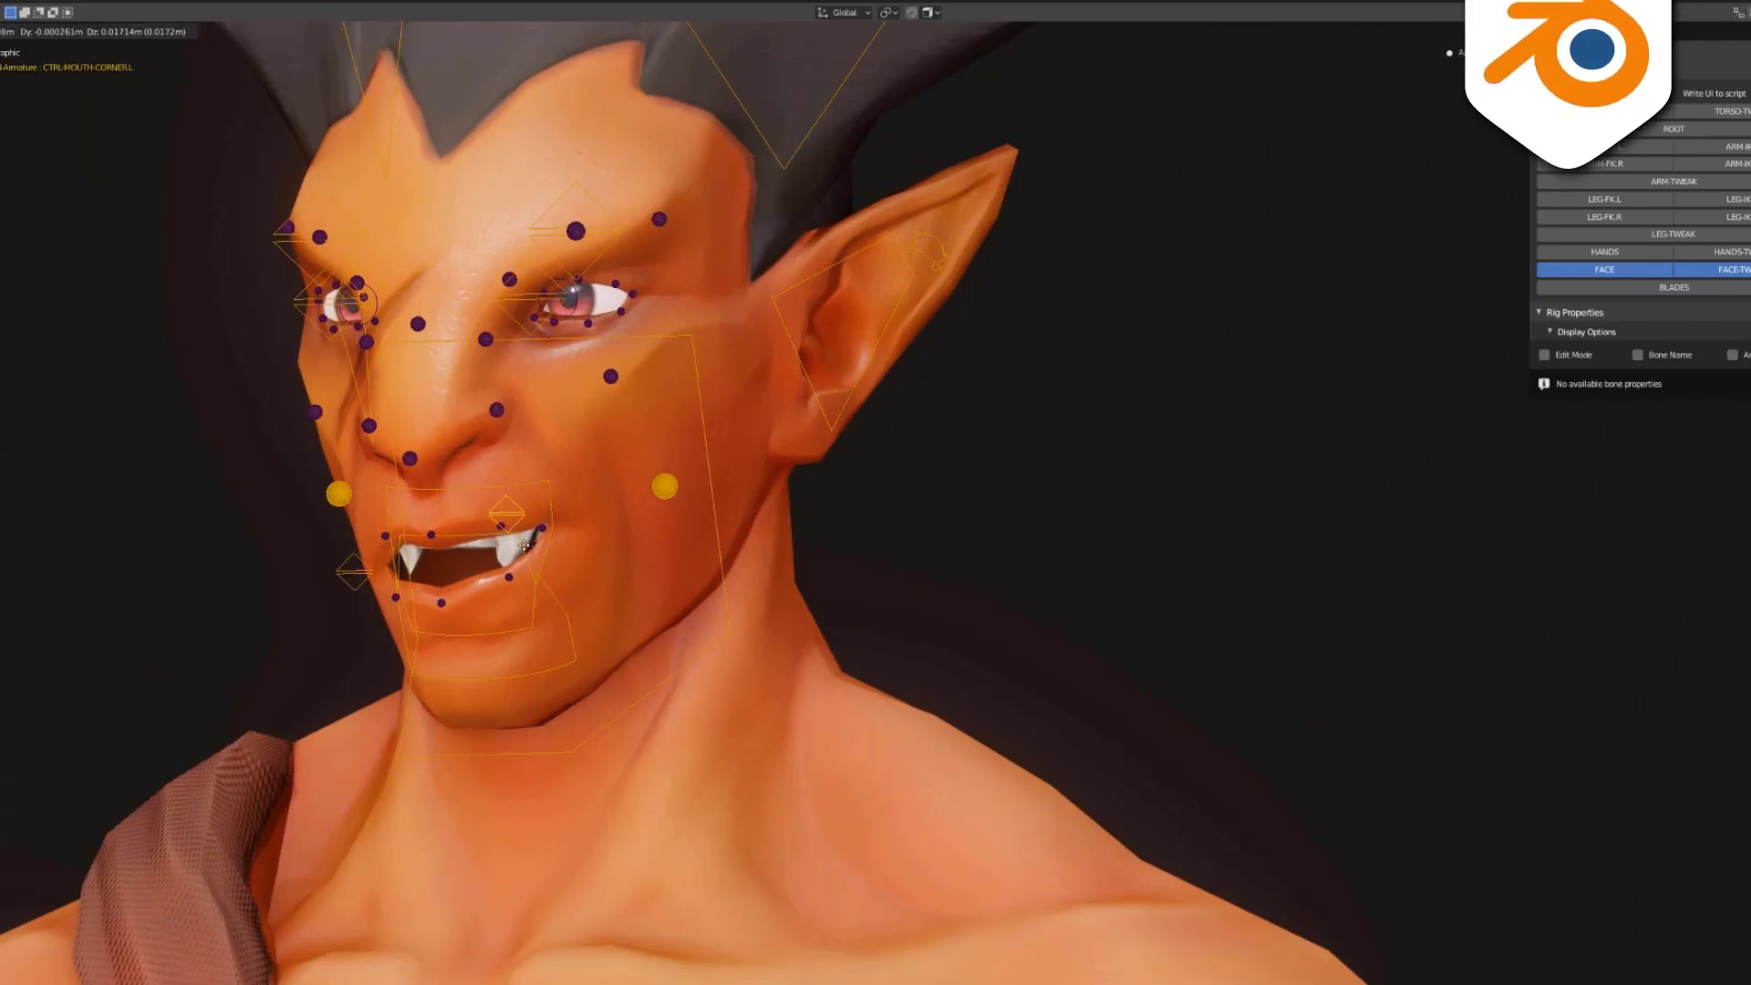
pyautogui.click(563, 334)
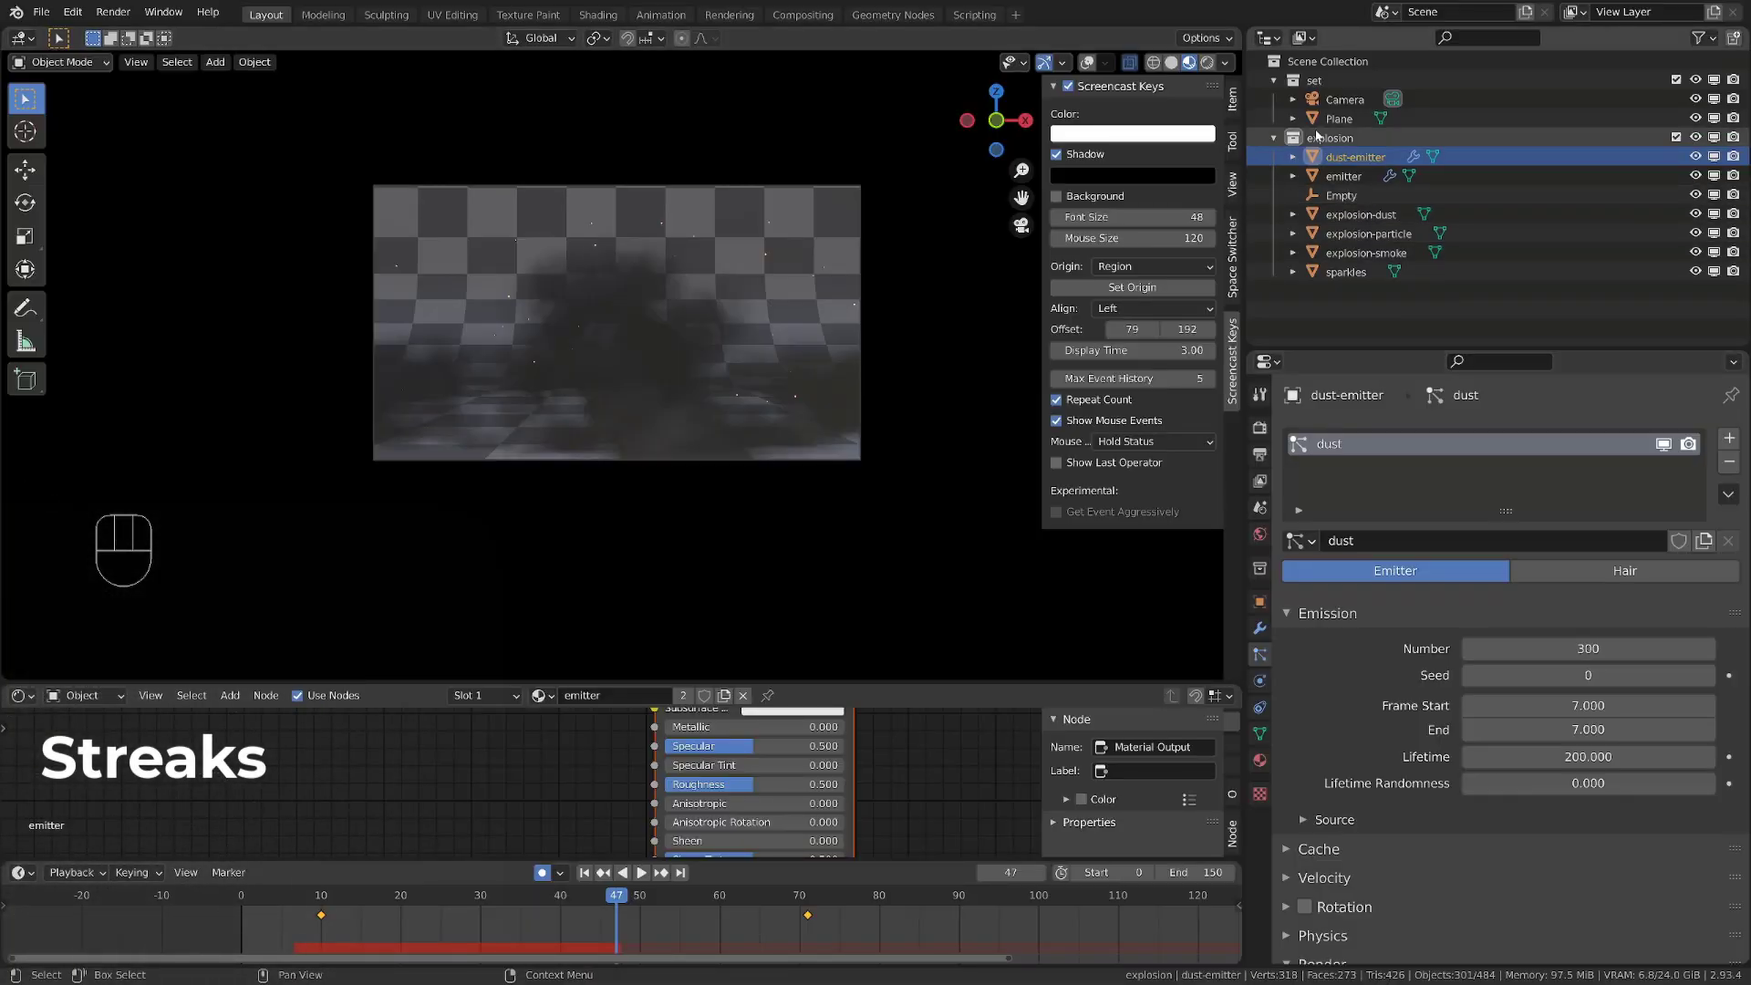
# Collapse the set and explosion collections and create a new collection directly under the Scene Collection
pyautogui.click(1275, 81)
pyautogui.click(1275, 99)
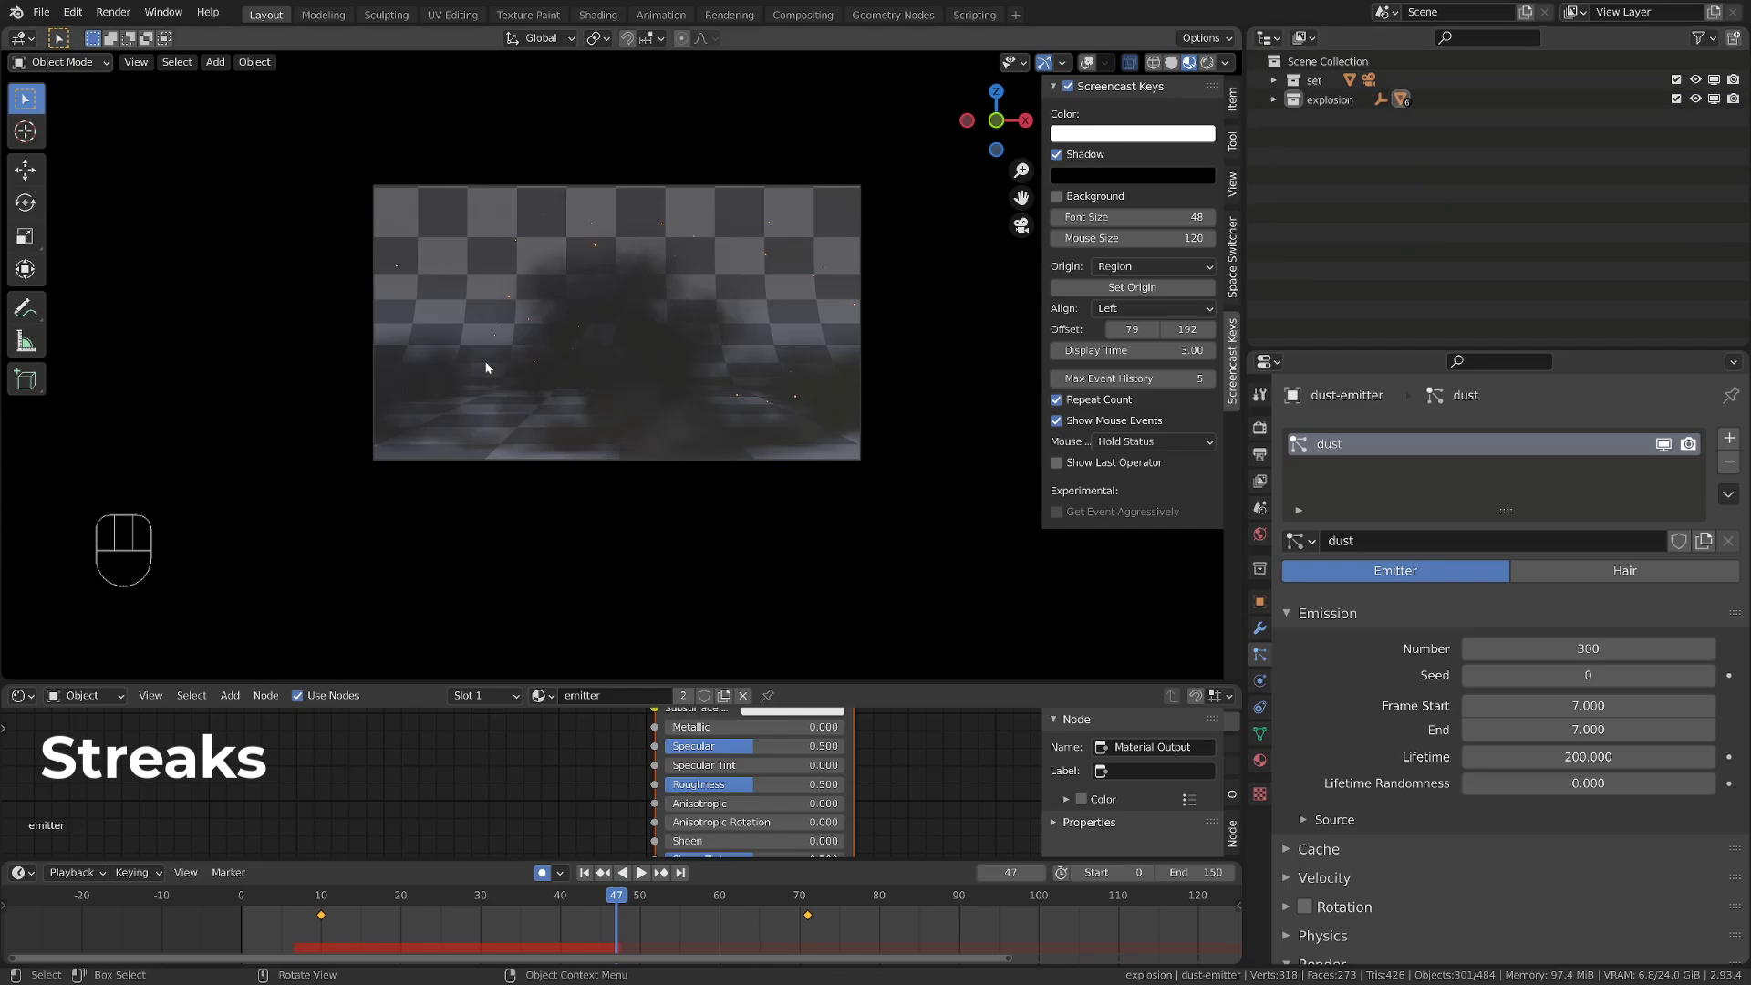
pyautogui.click(1314, 62)
pyautogui.rightClick(1328, 151)
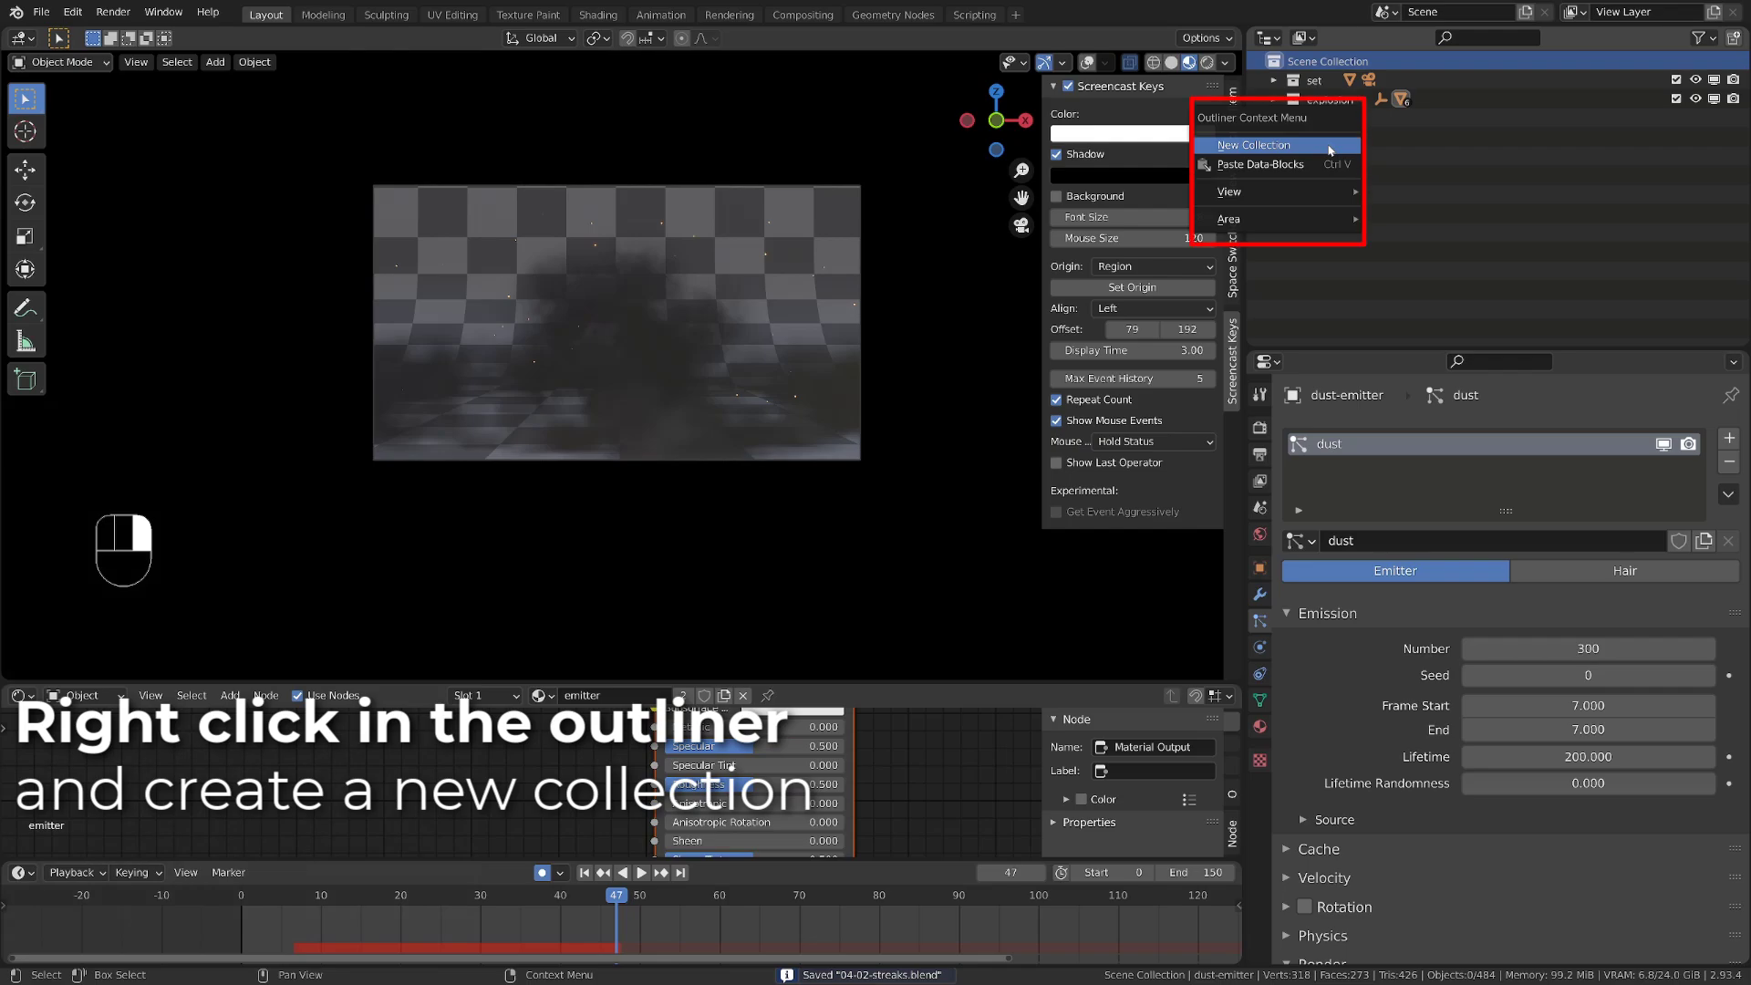
pyautogui.click(1329, 150)
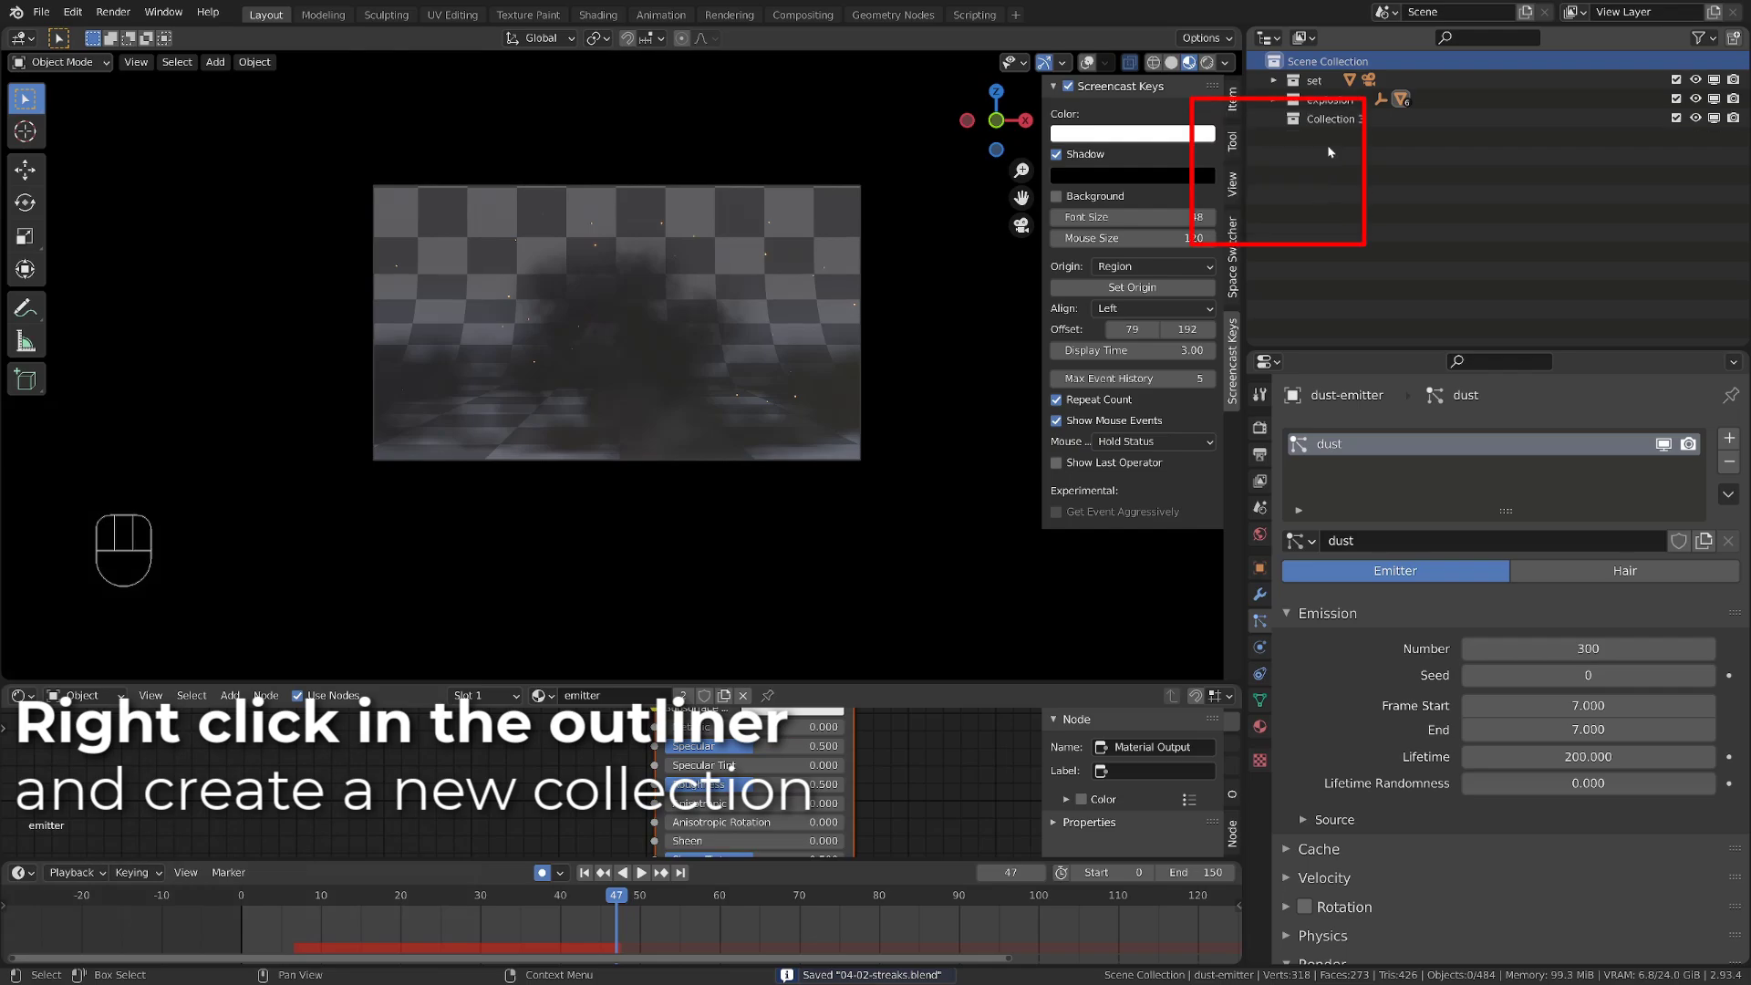
# Rename the new collection as streaks and exclude the explosion and set collections from the view layer
pyautogui.click(1319, 123)
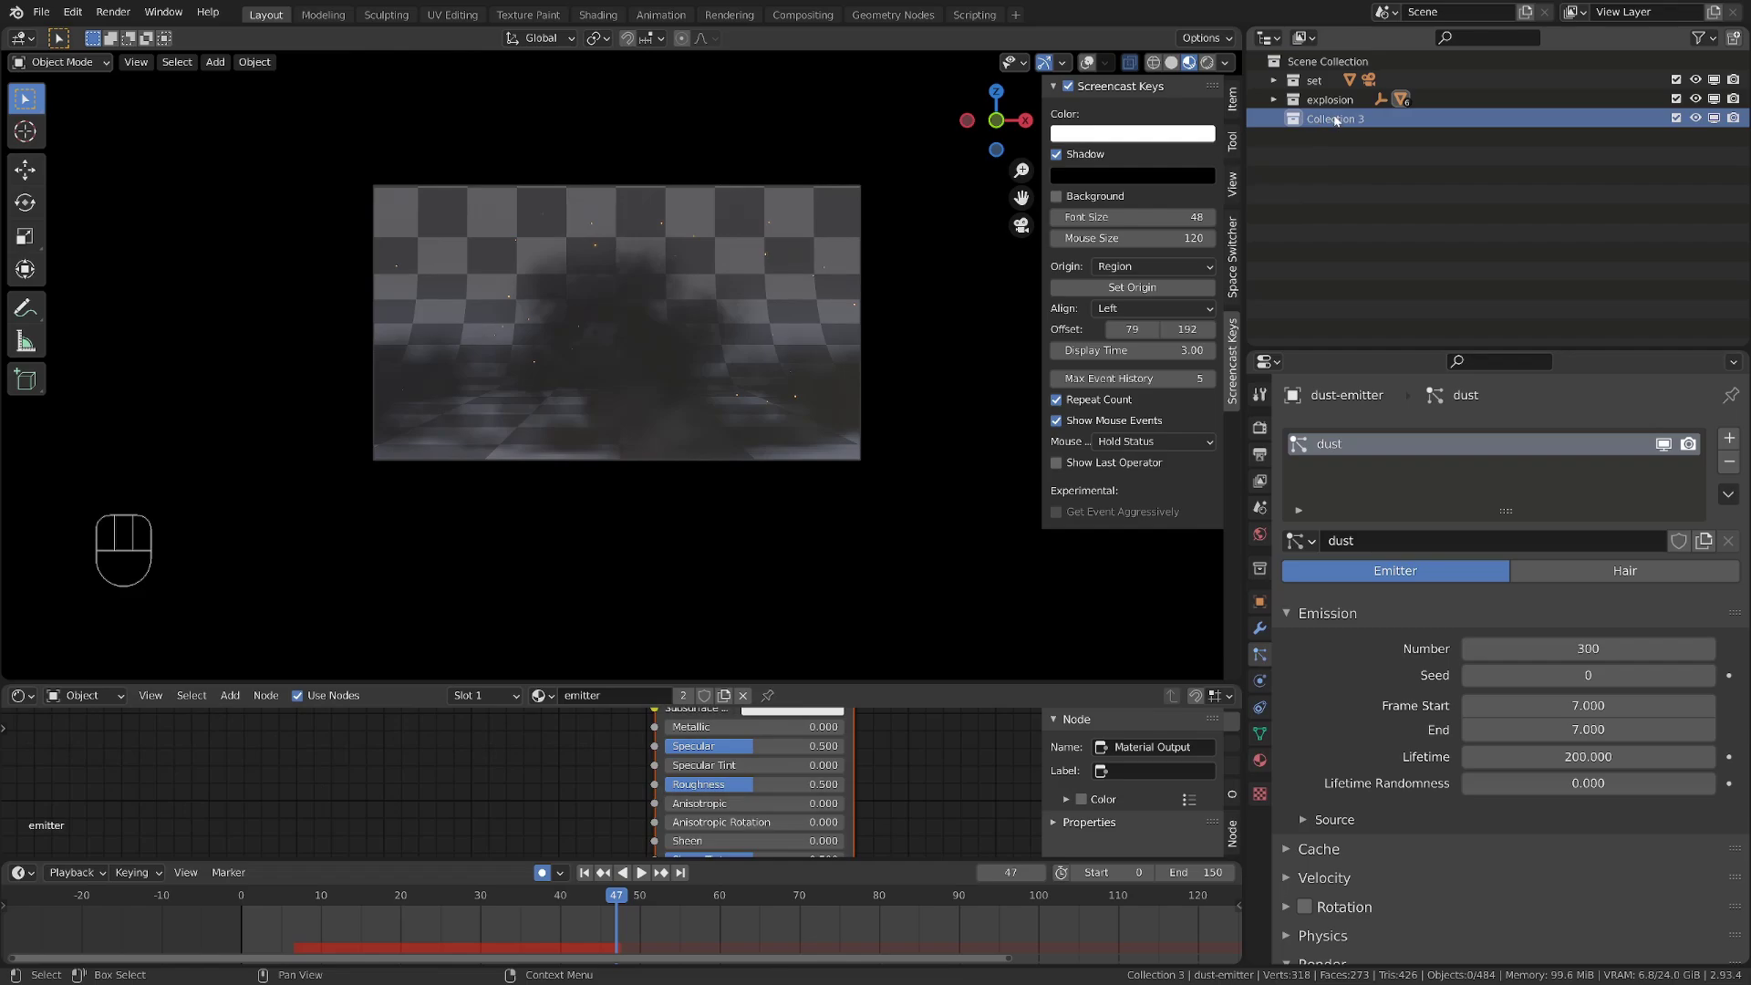
pyautogui.doubleClick(1335, 120)
pyautogui.write('streak')
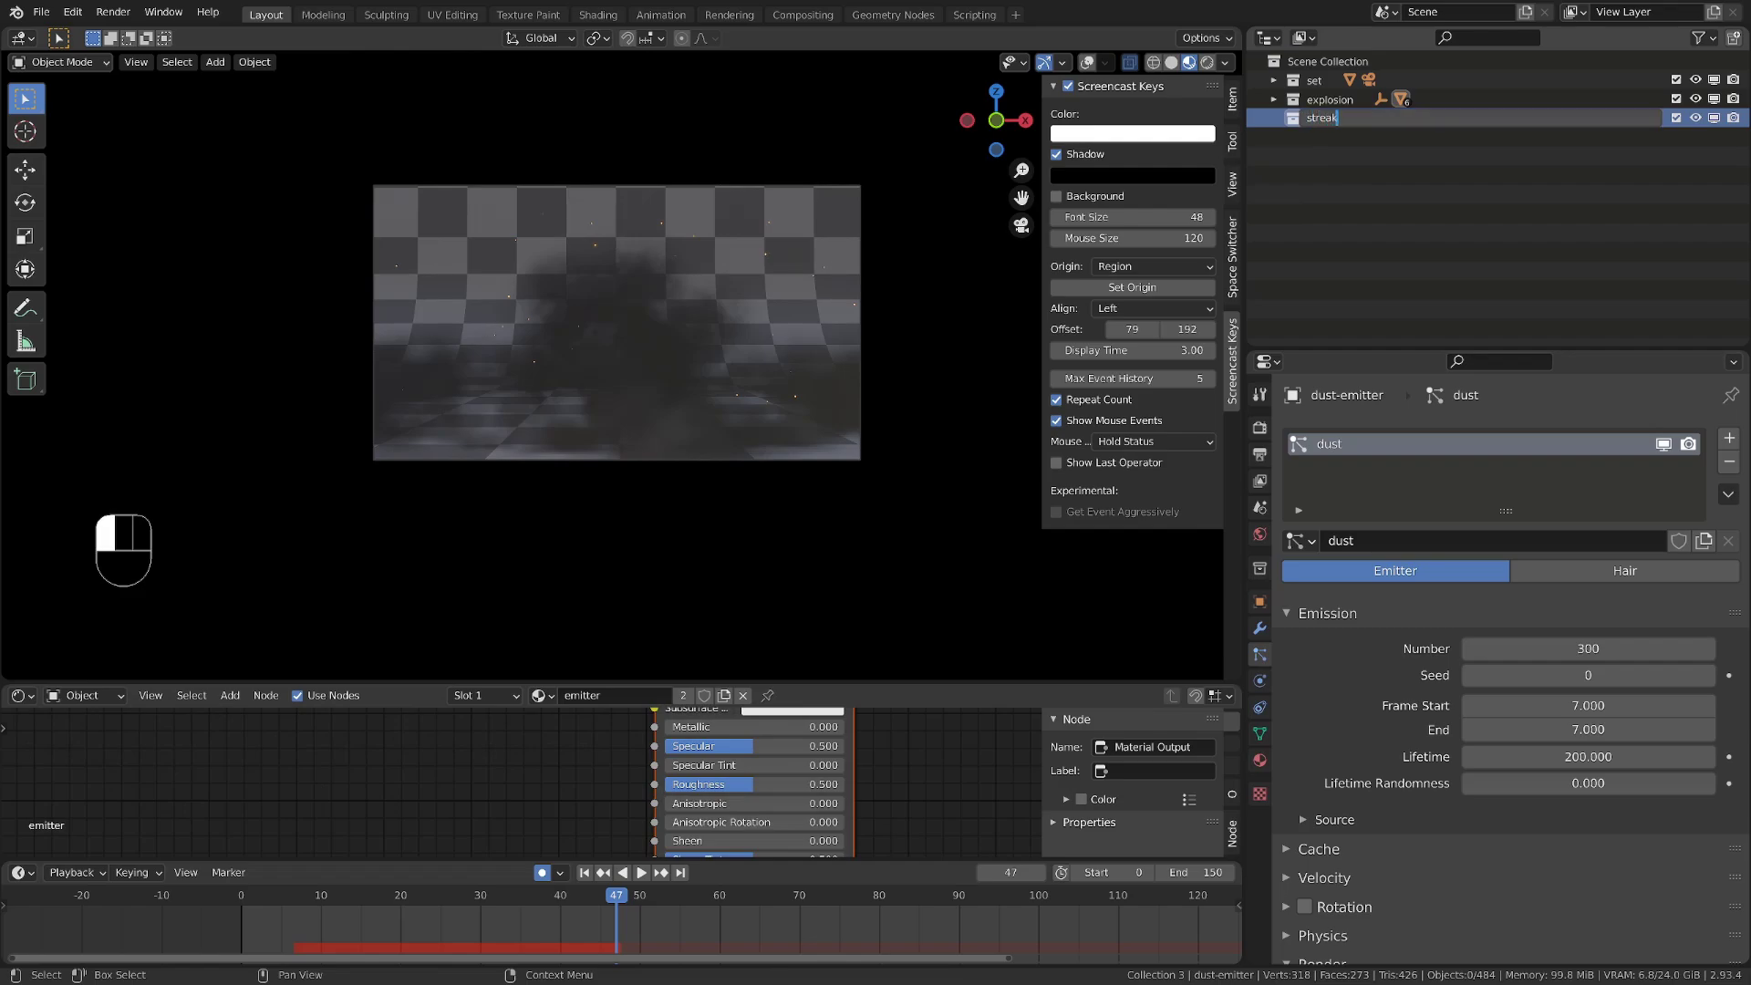
pyautogui.write('s')
pyautogui.press('Return')
pyautogui.click(1677, 99)
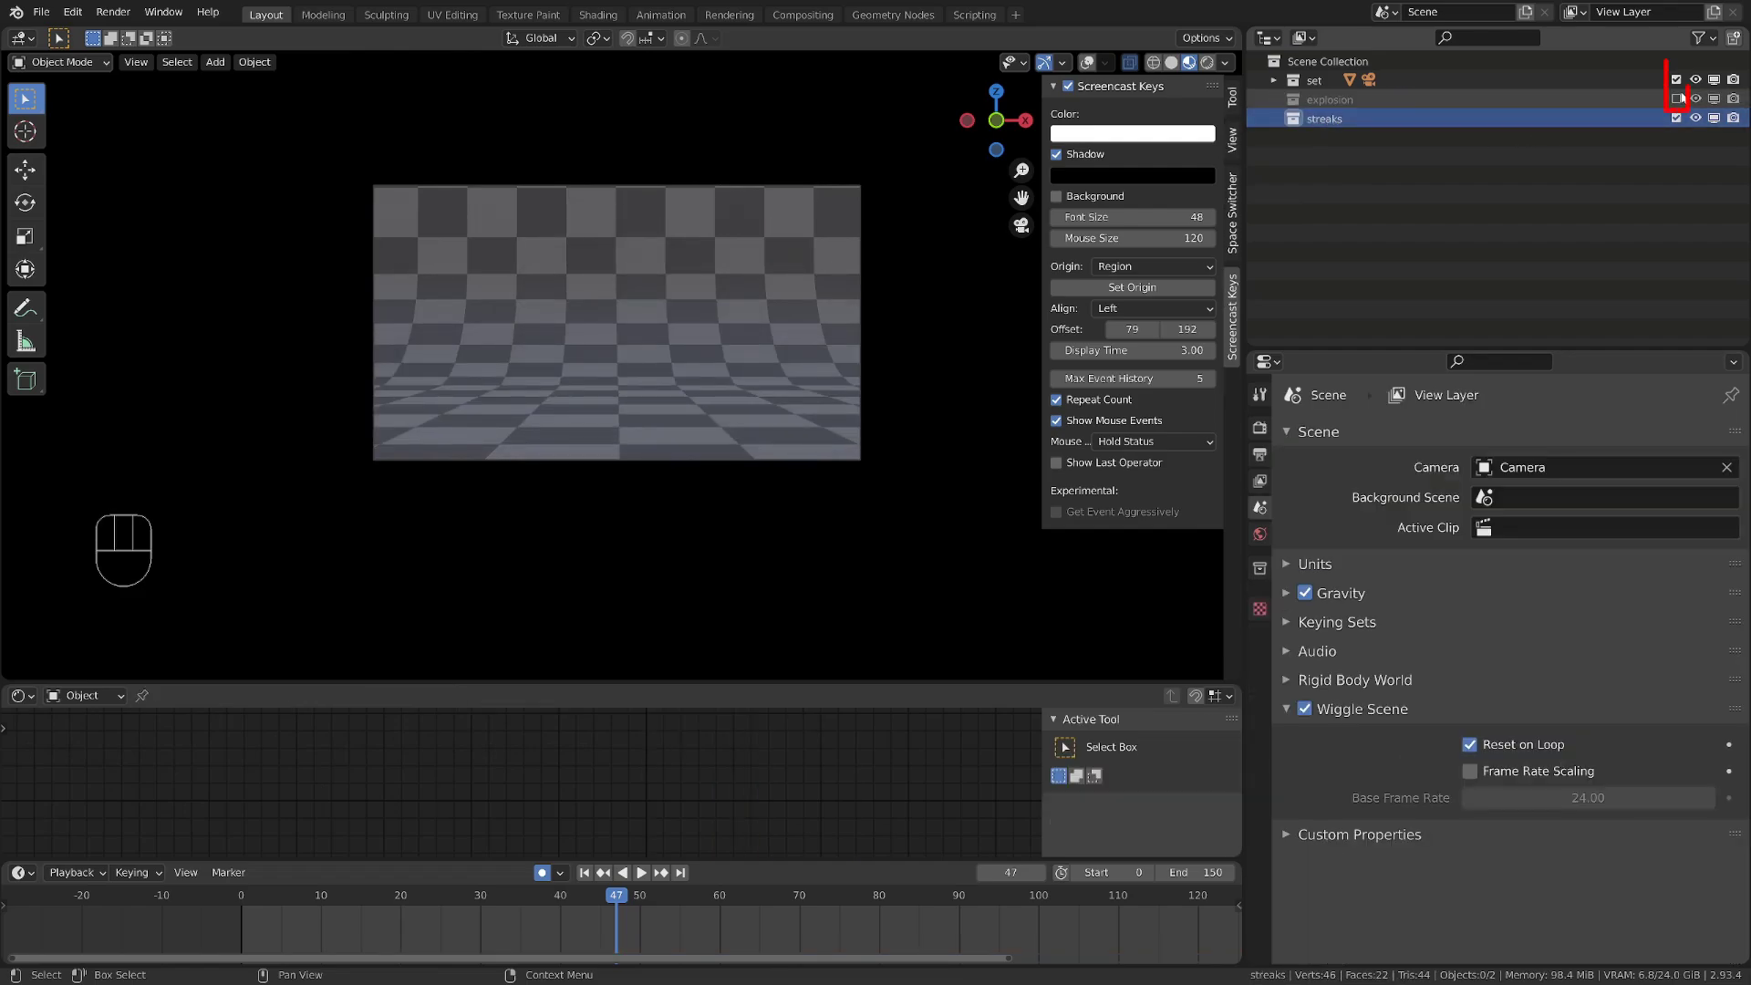
pyautogui.click(1676, 79)
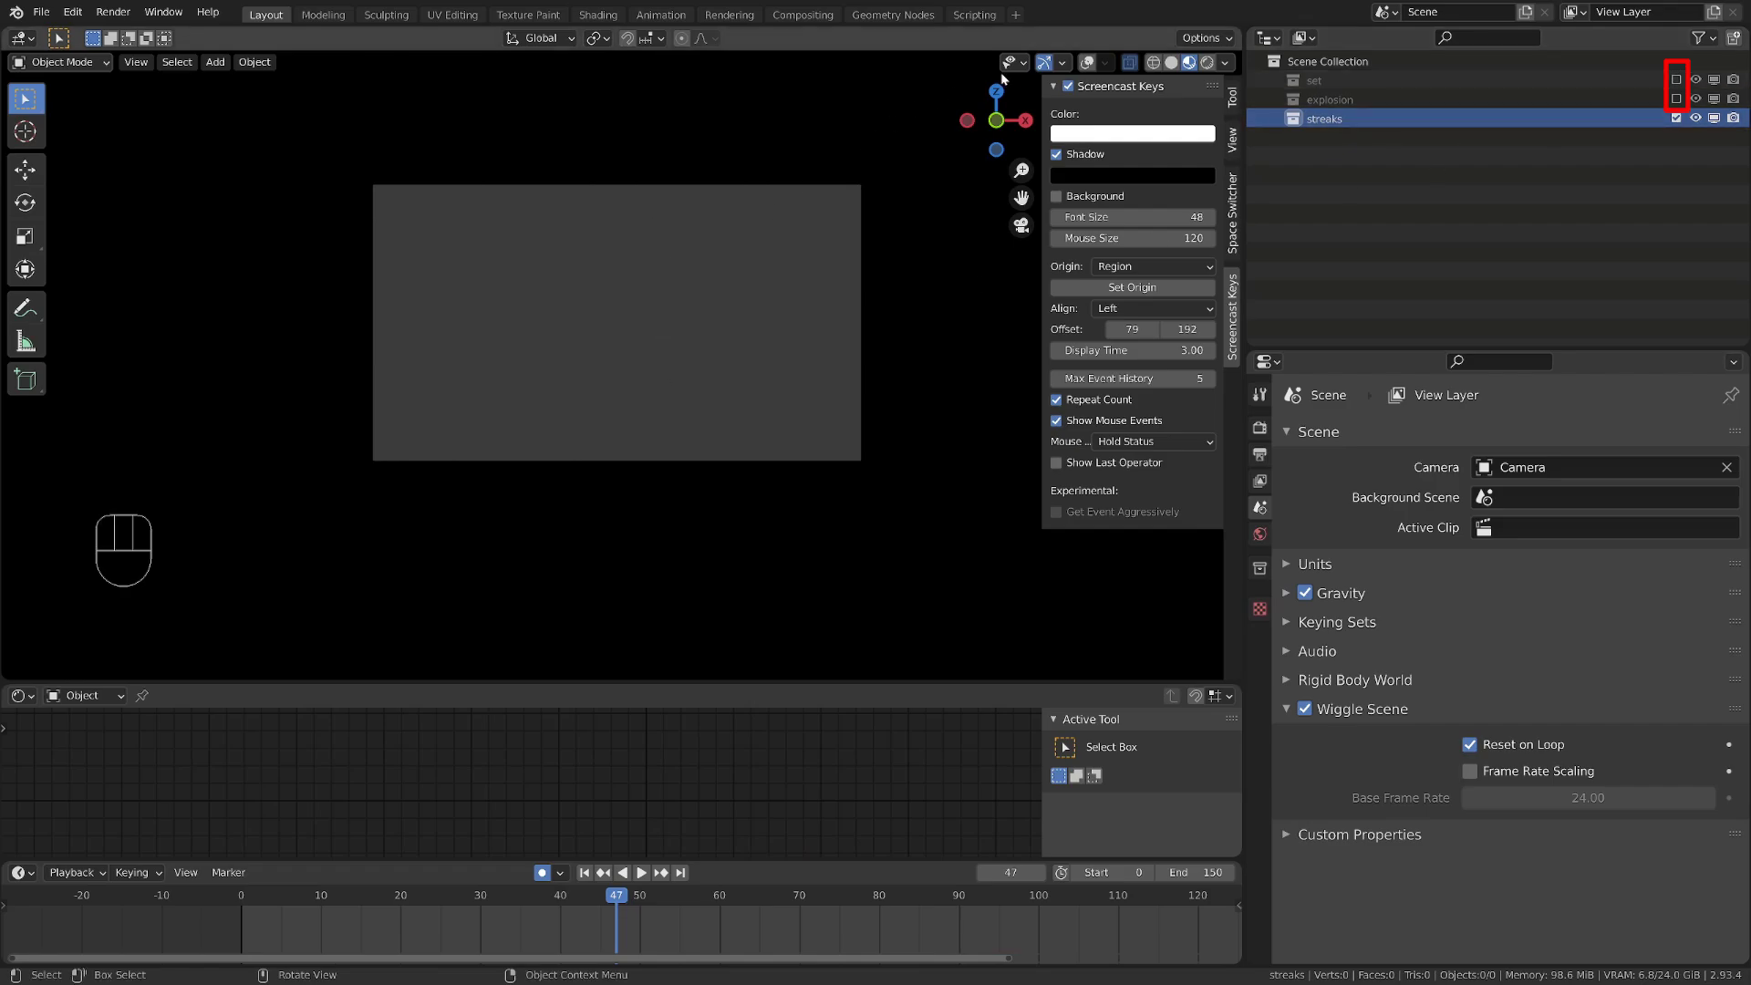
# Turn on the viewport overlays and add a mesh plane to the streaks collection
pyautogui.click(1088, 63)
pyautogui.hotkey('shift', 'a')
pyautogui.moveTo(620, 376)
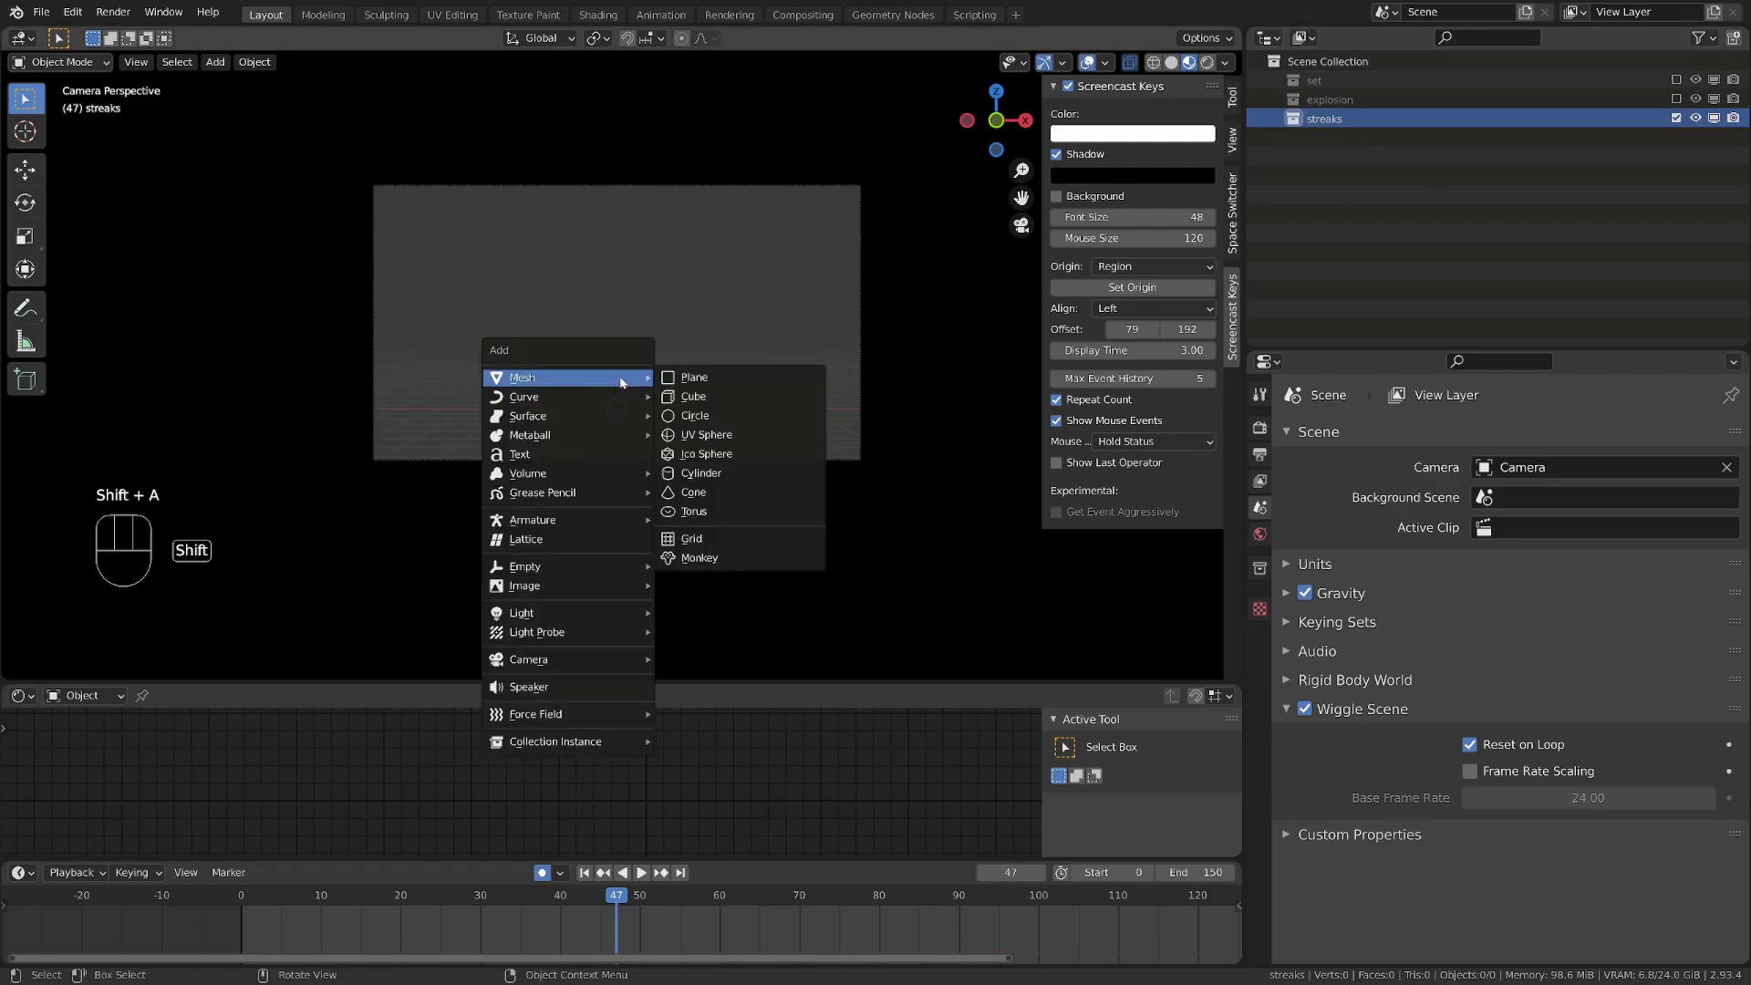
pyautogui.click(720, 378)
# Shift the plane's mesh about 1 m along Y in Edit Mode so its lower edge sits on the object origin
pyautogui.press('KP_0')
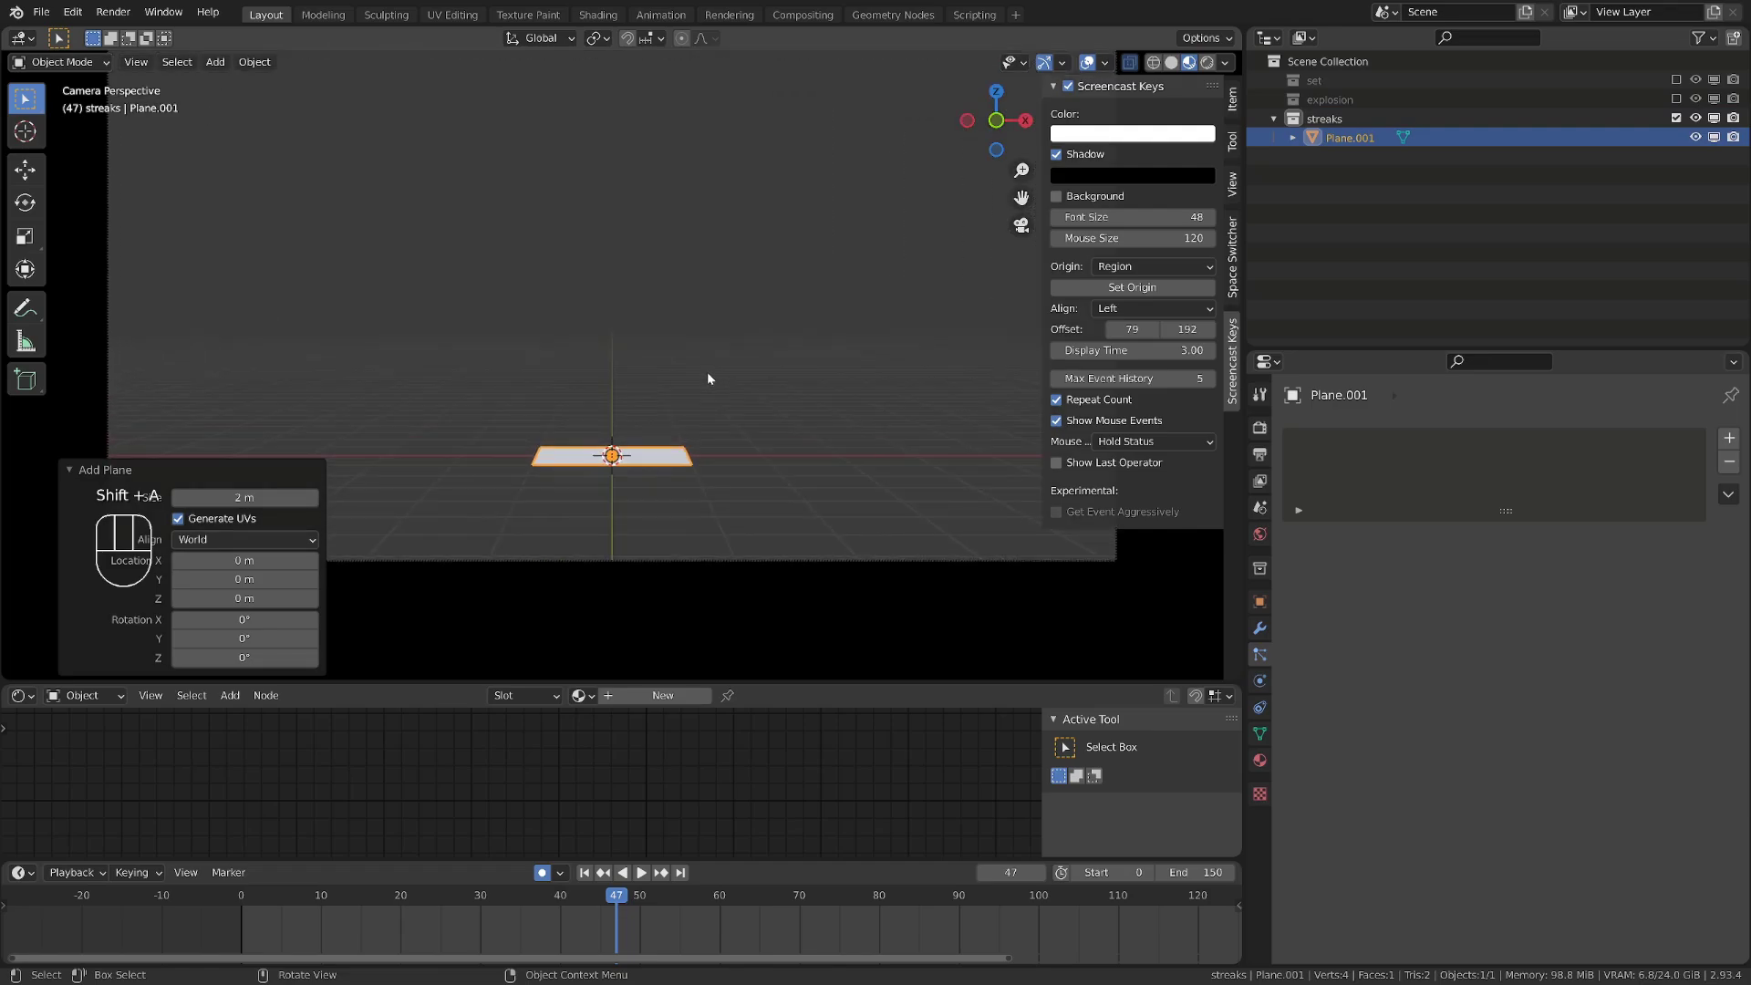
pyautogui.press('KP_7')
pyautogui.press('Tab')
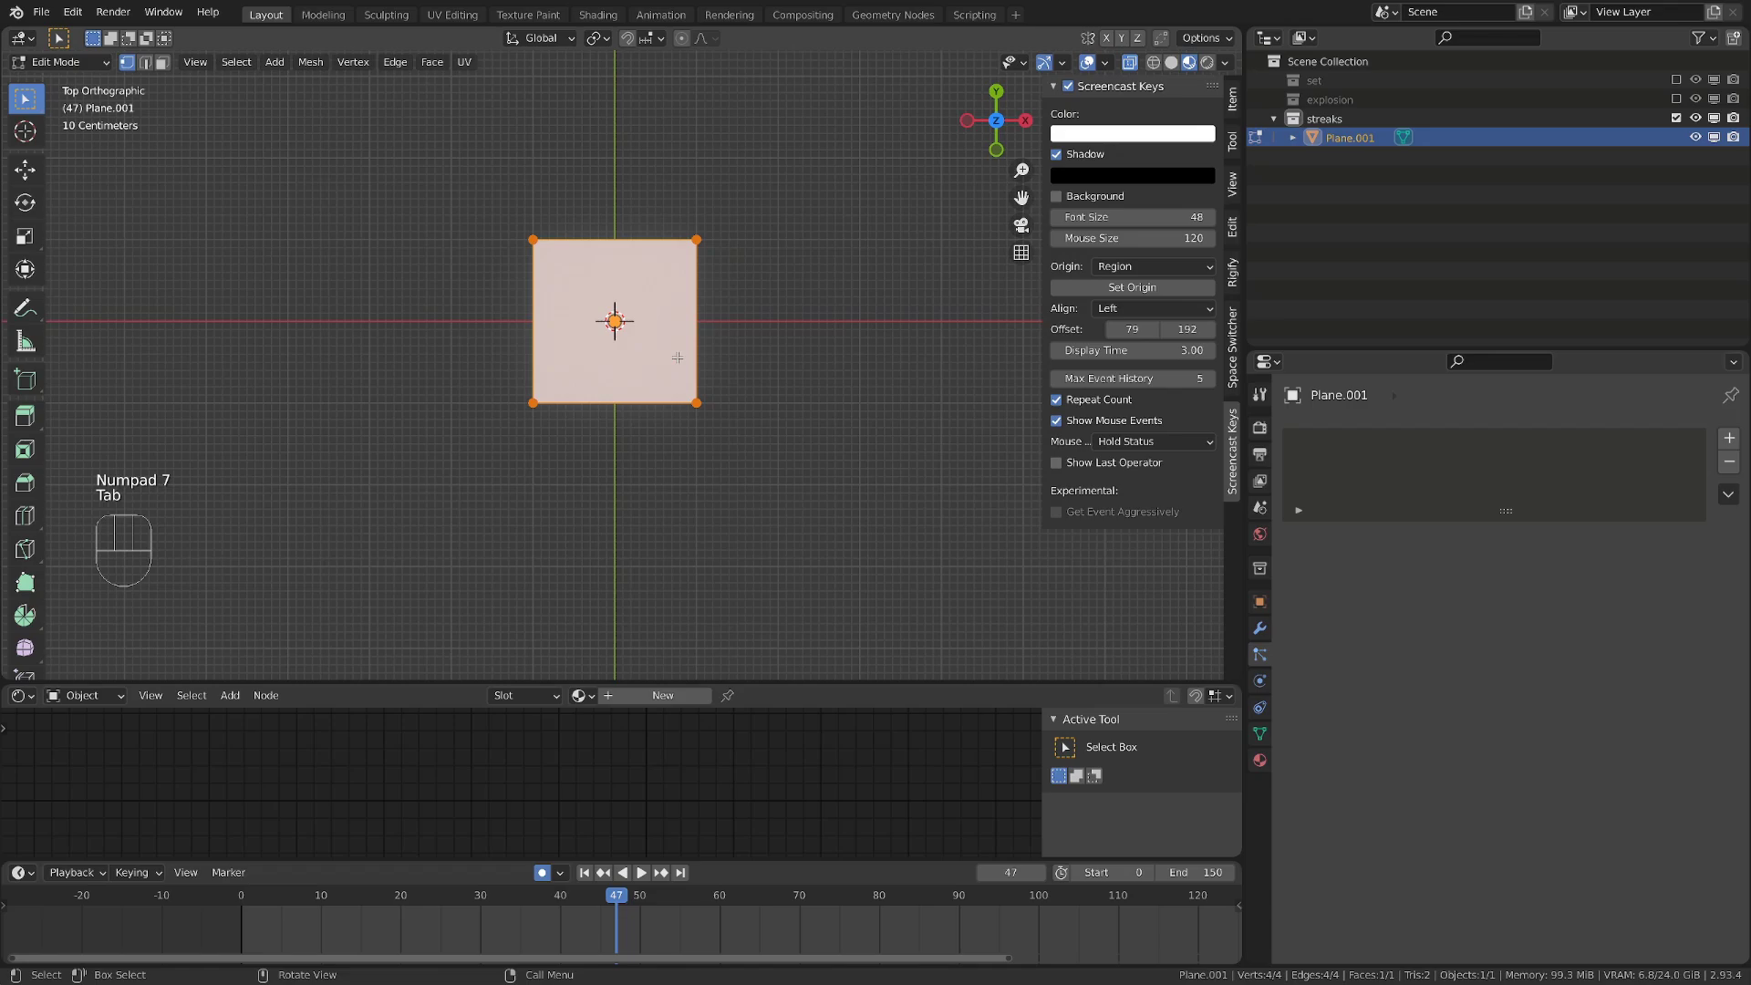
pyautogui.keyDown('shift'); pyautogui.moveTo(666, 363); pyautogui.dragTo(659, 440, button='middle'); pyautogui.keyUp('shift')
pyautogui.scroll(2, 659, 547)
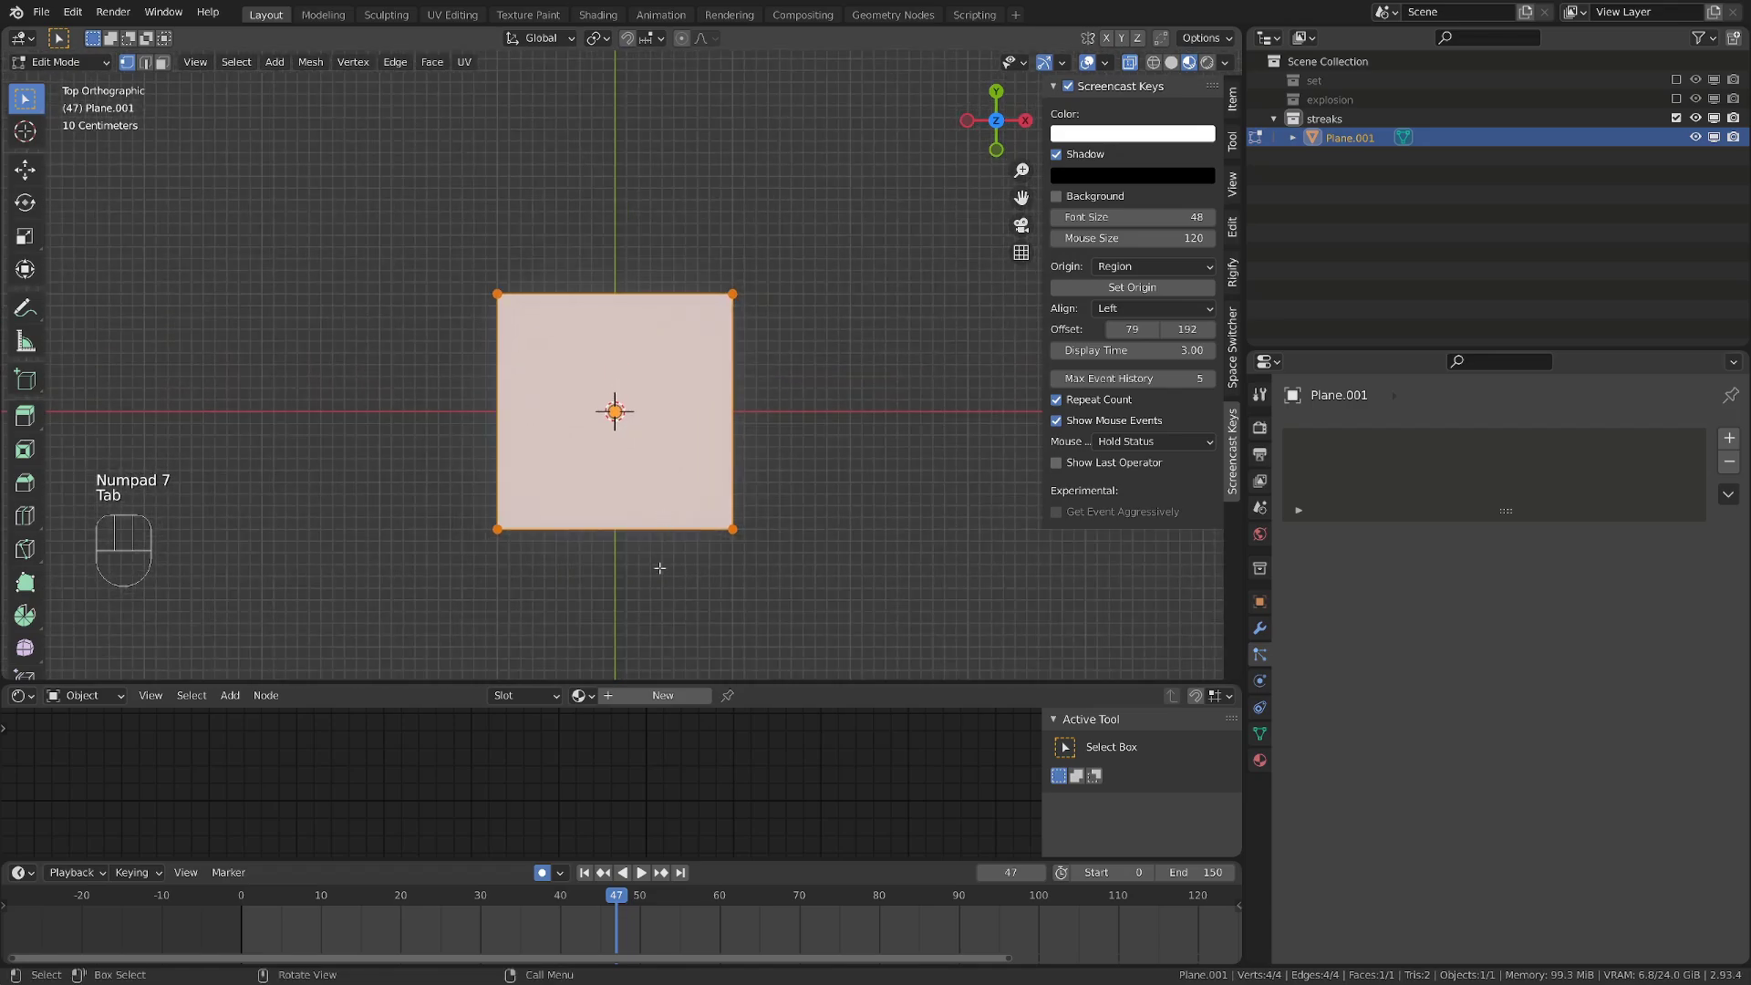
pyautogui.press('g')
pyautogui.press('y')
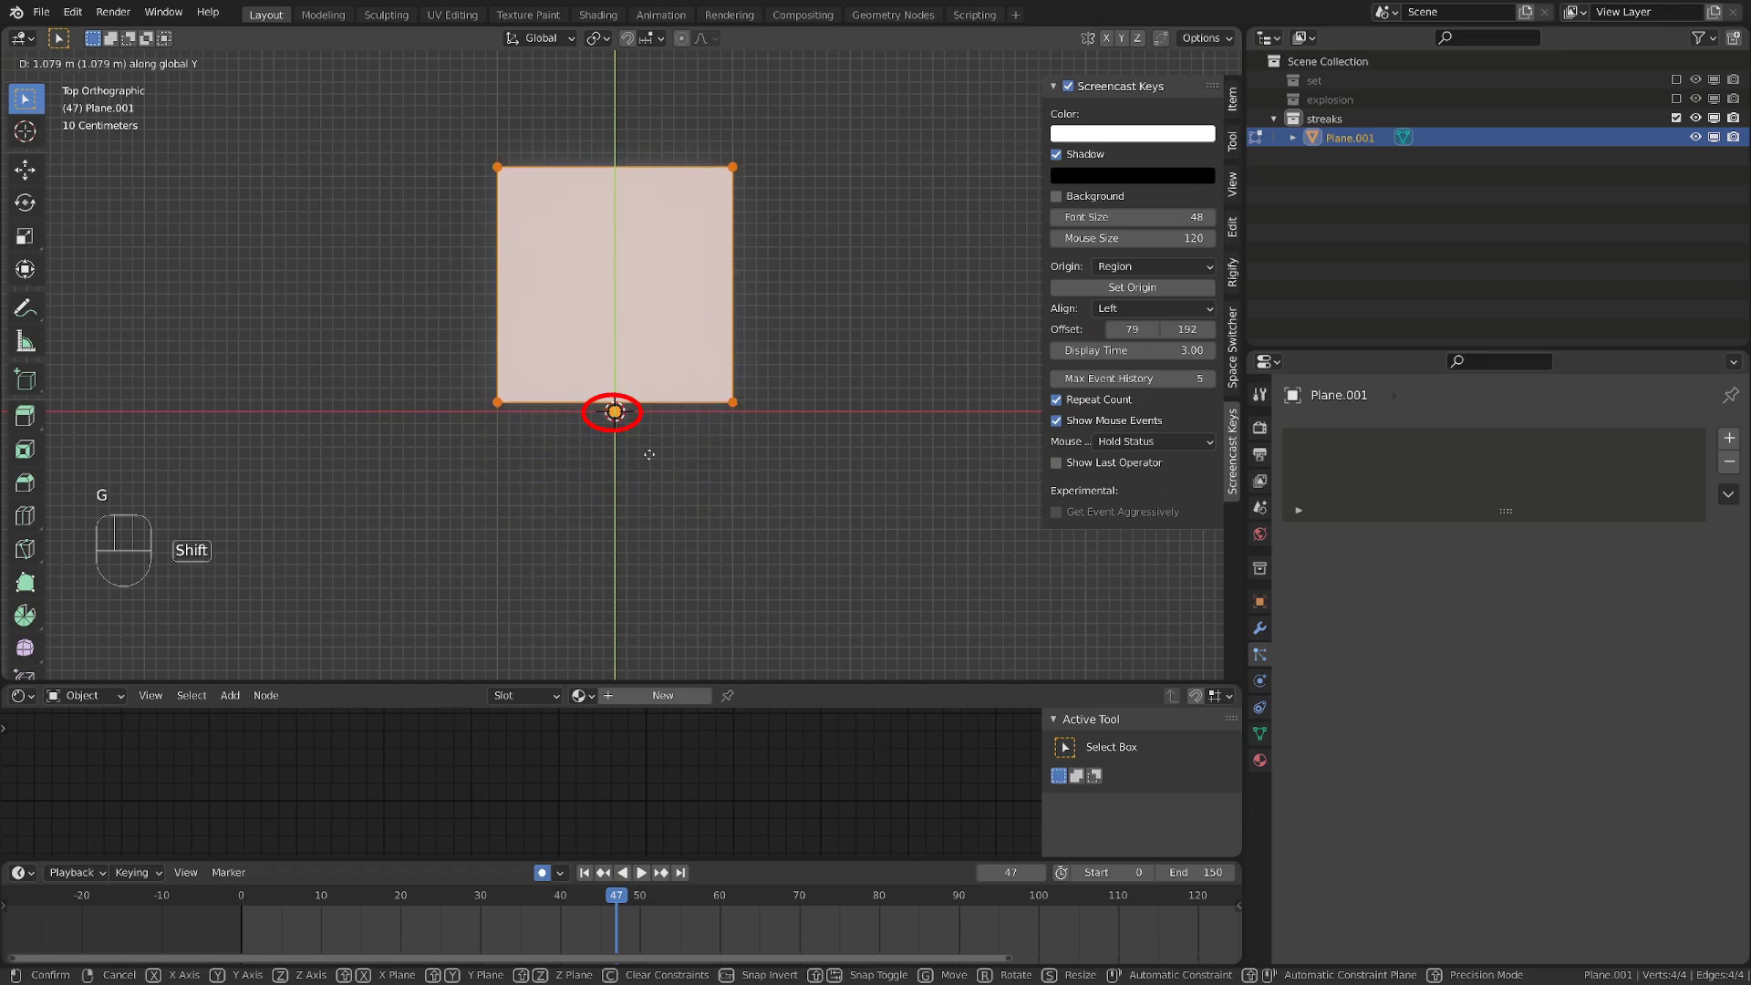
pyautogui.click(645, 521)
# Narrow the plane's mesh into a thin strip by scaling it along X to about 0.18
pyautogui.press('s')
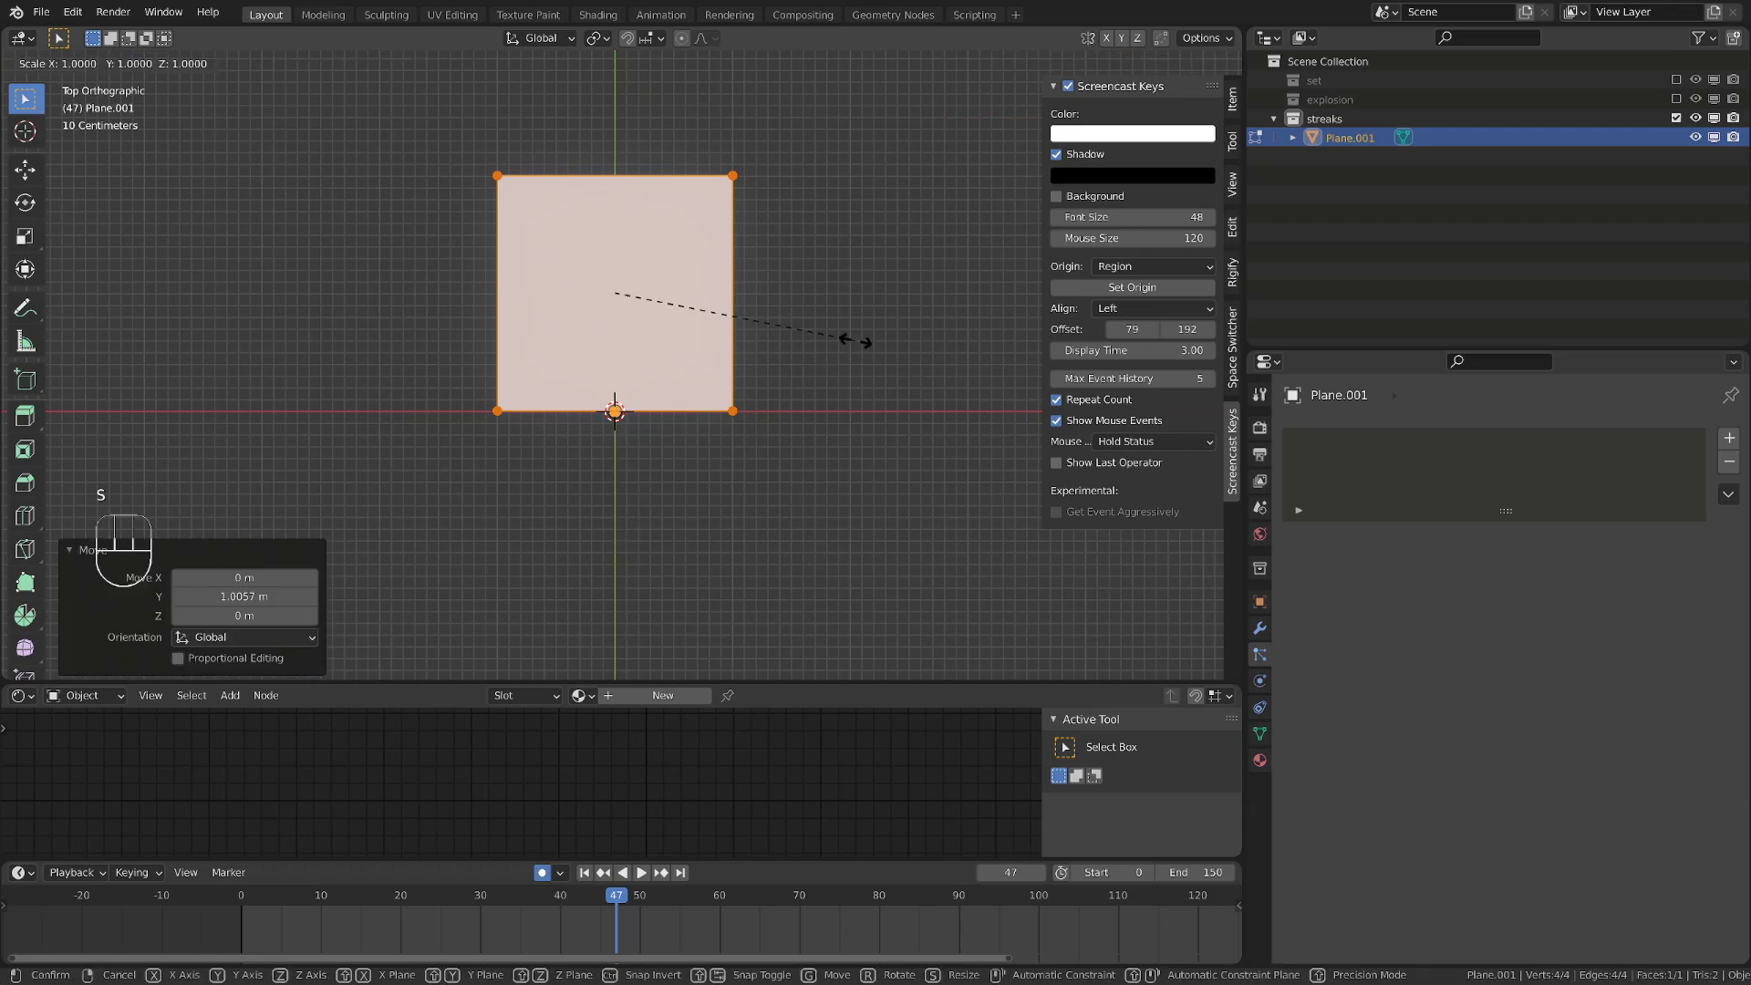
pyautogui.press('x')
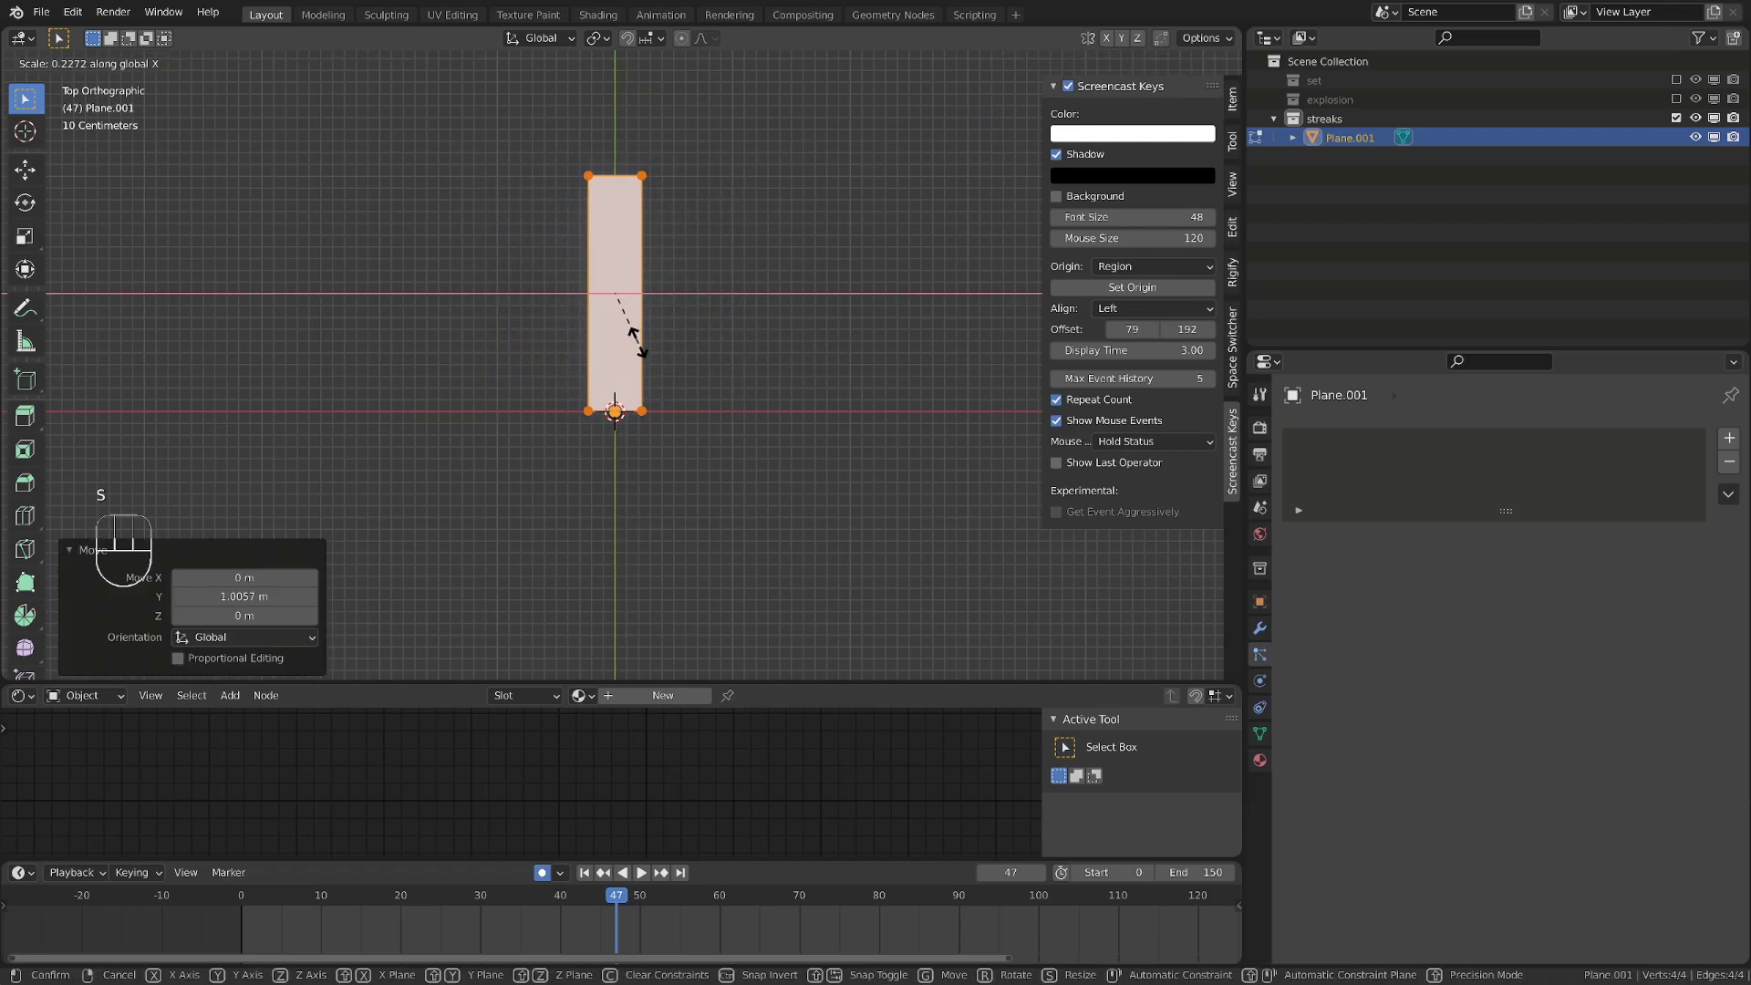
pyautogui.click(642, 341)
# Subdivide the strip with 8 lengthwise and 7 crosswise centred loop cuts and return to Object Mode
pyautogui.scroll(1, 642, 341)
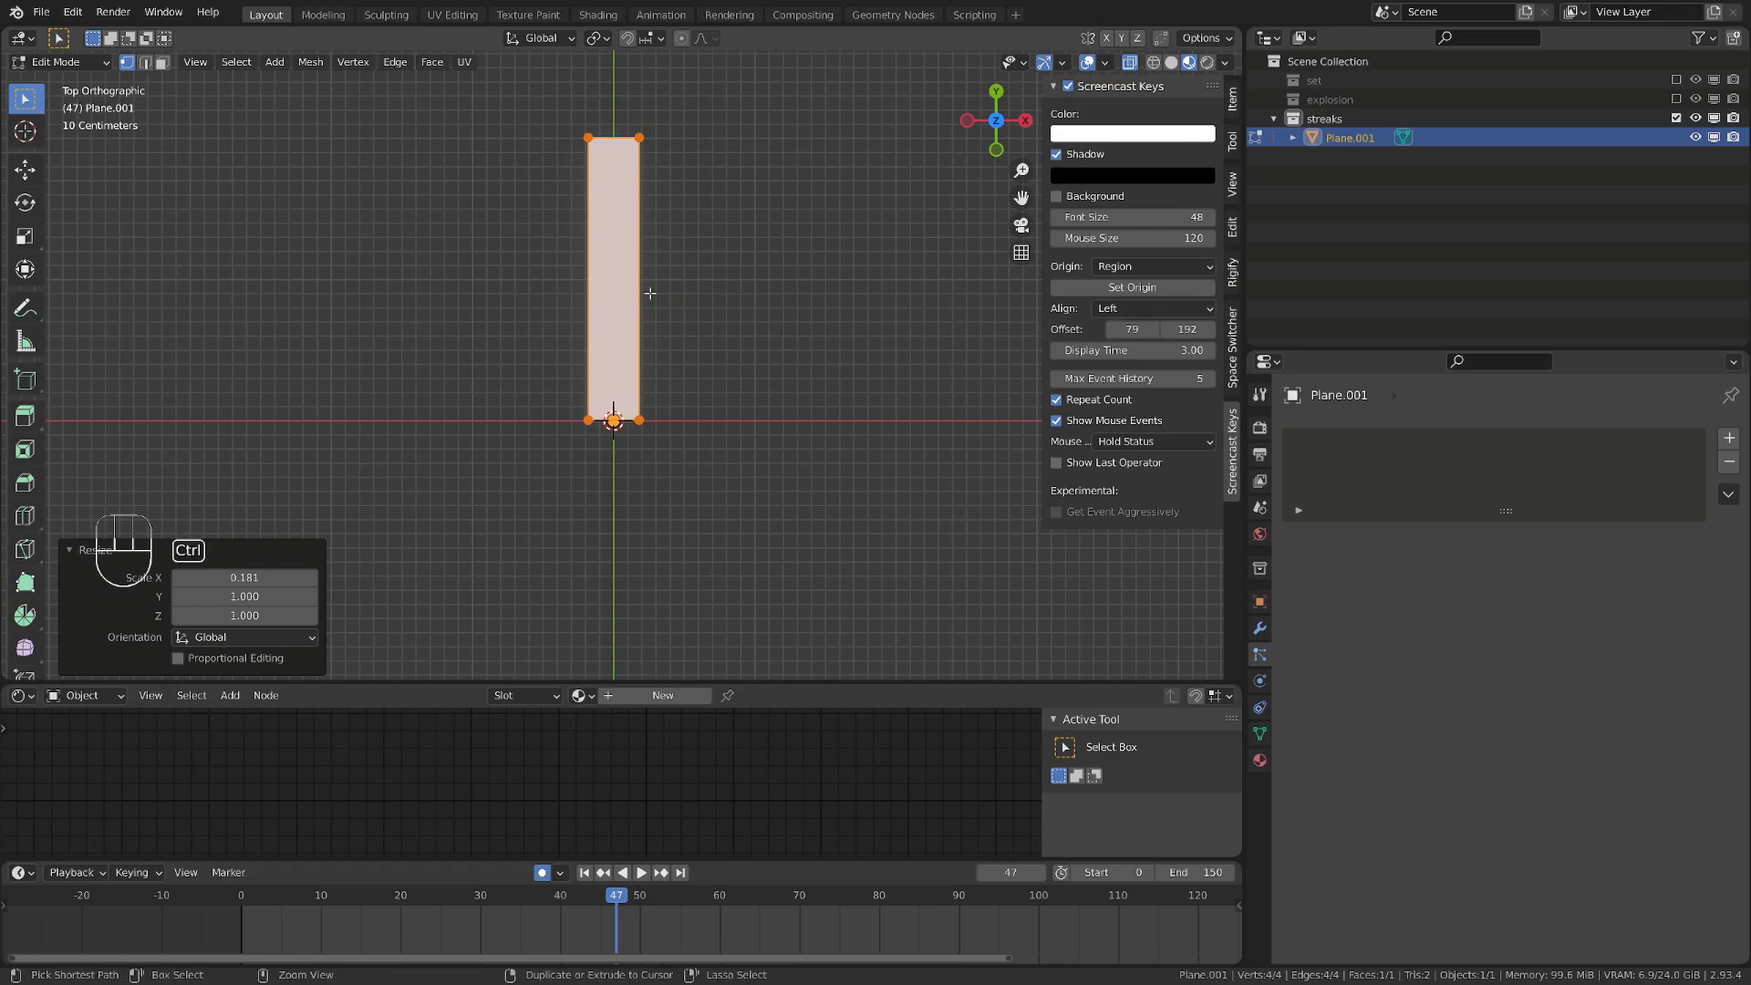
pyautogui.hotkey('ctrl', 'r')
pyautogui.scroll(5, 613, 409)
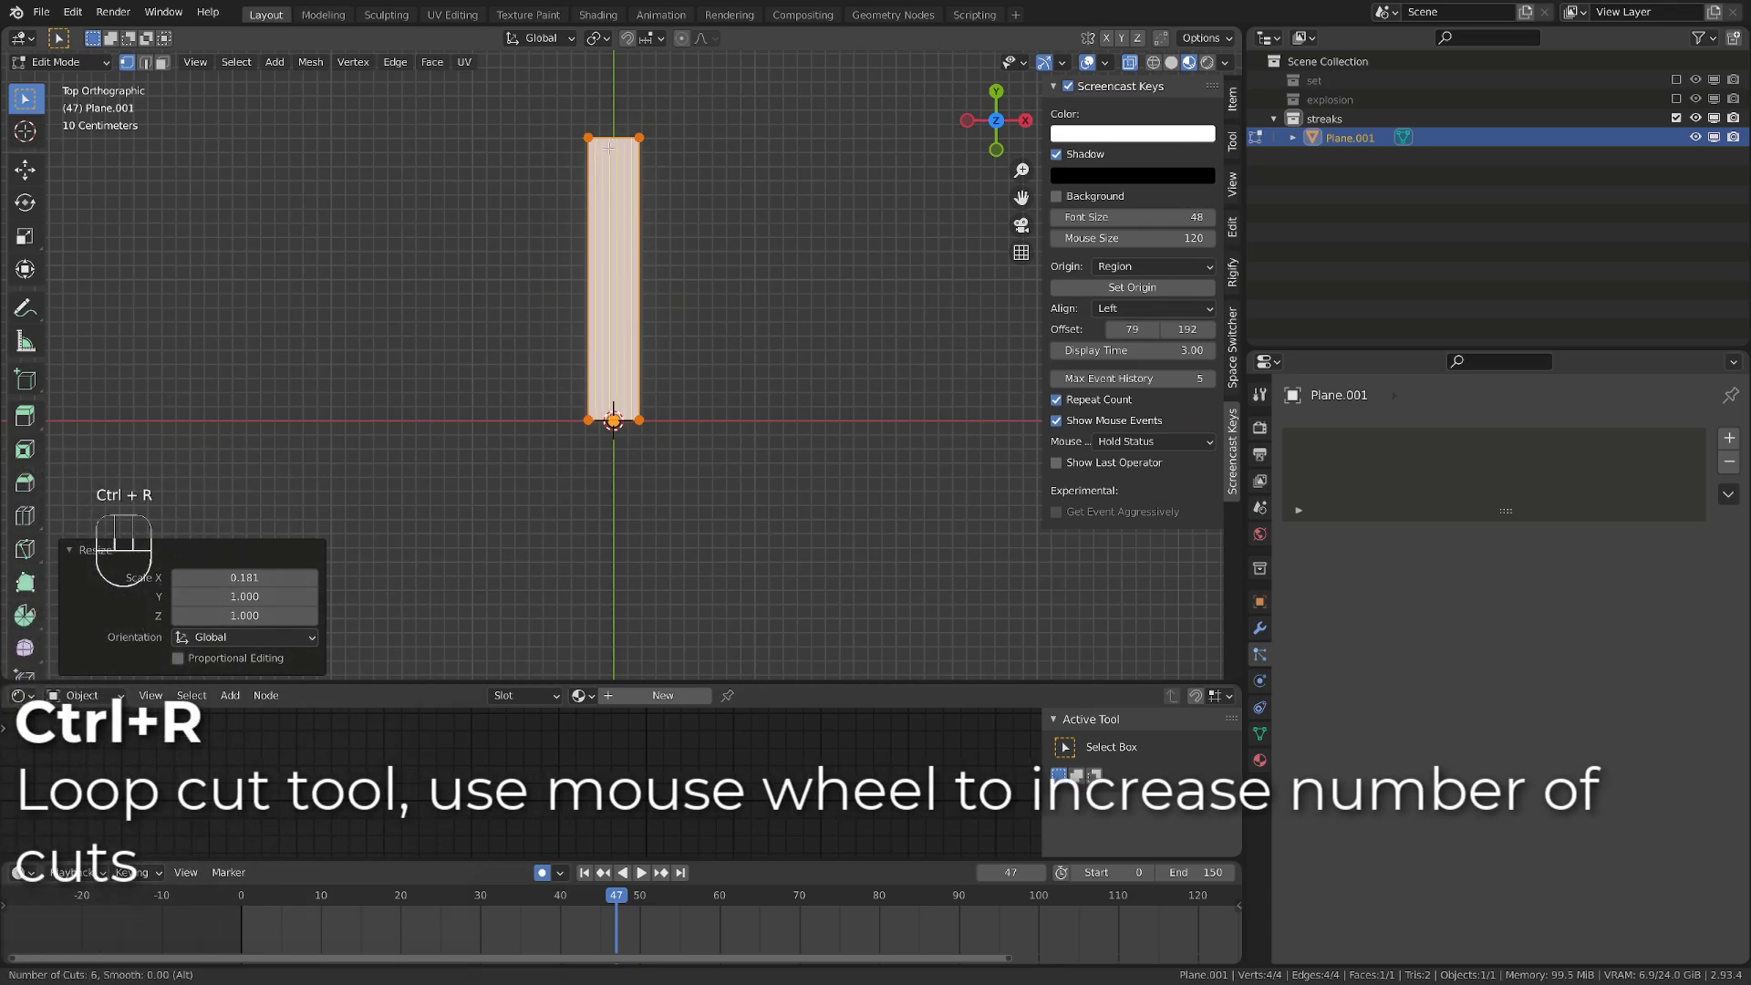
pyautogui.click(613, 420)
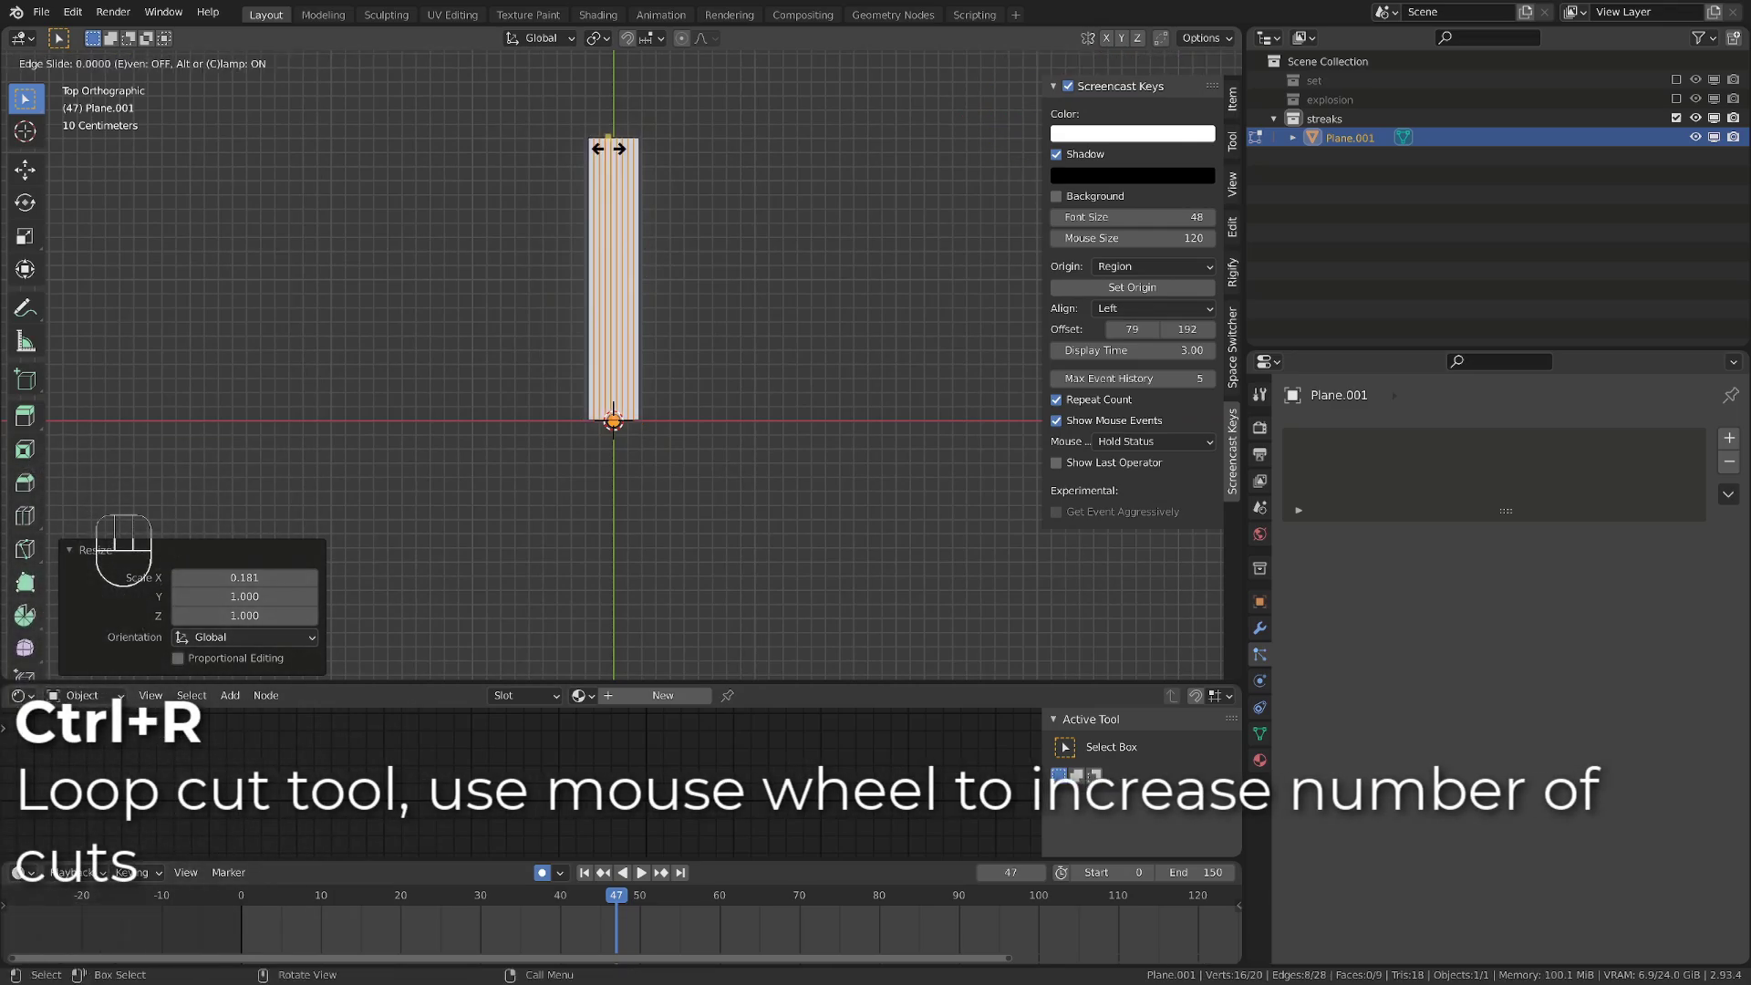
pyautogui.rightClick(613, 420)
pyautogui.hotkey('ctrl', 'r')
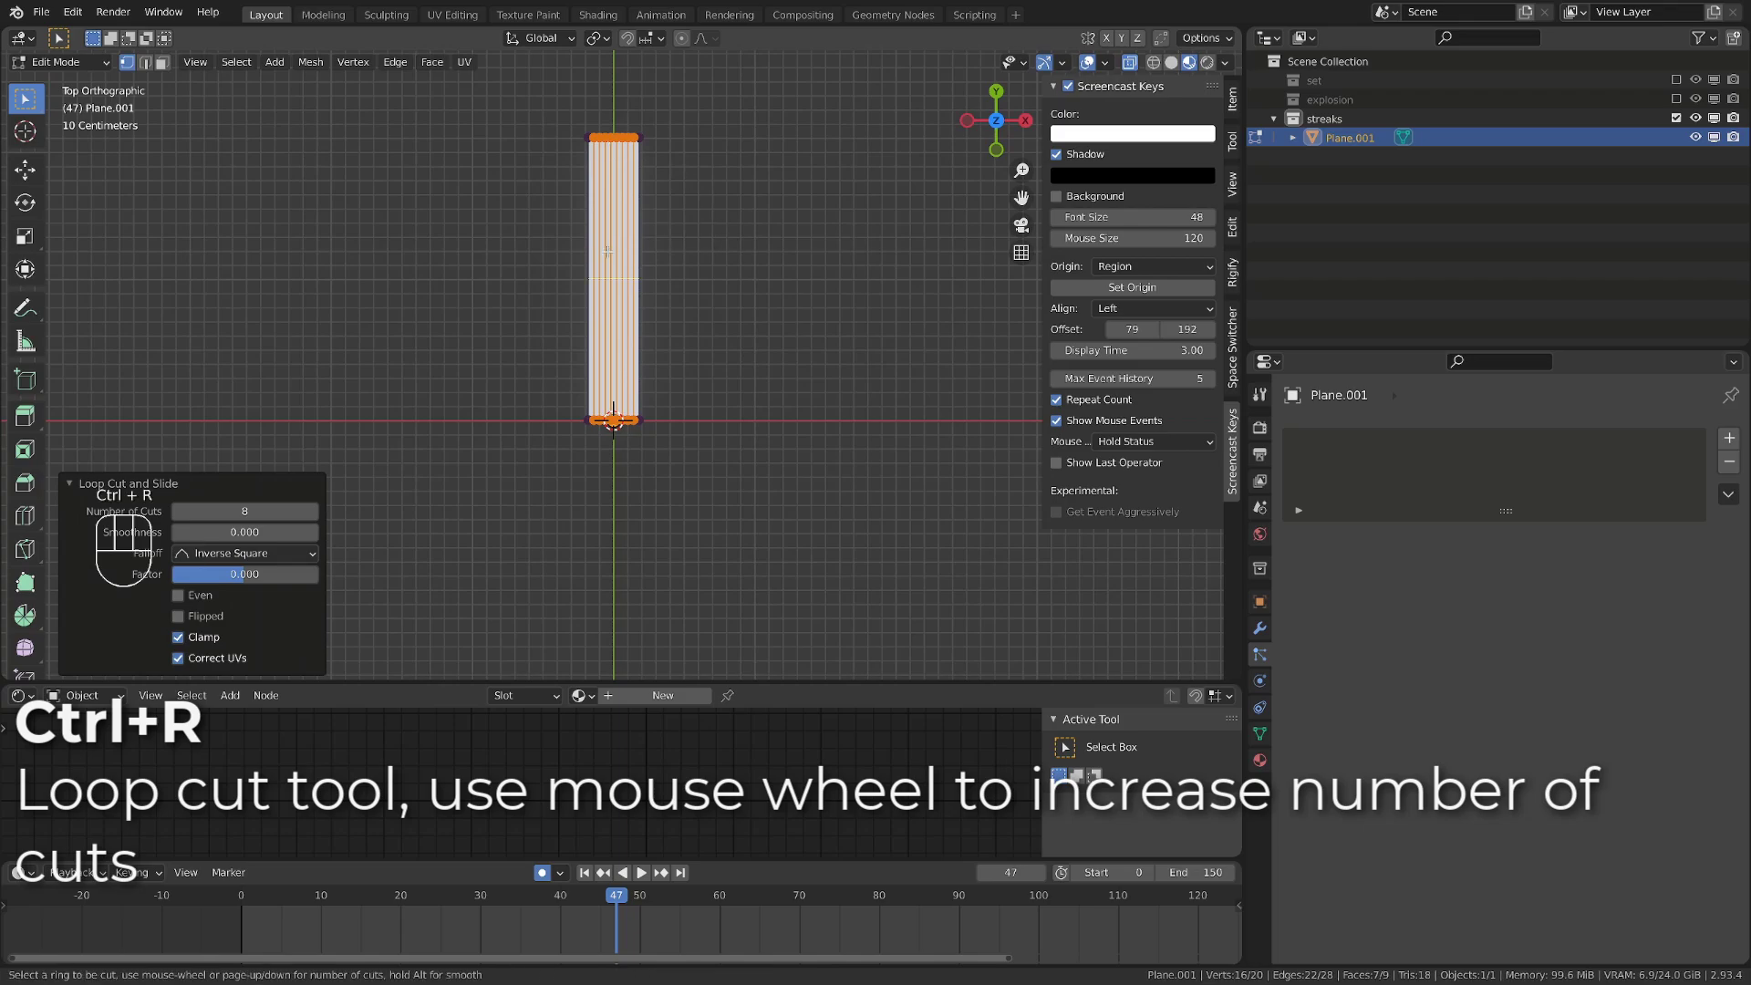
pyautogui.rightClick(613, 415)
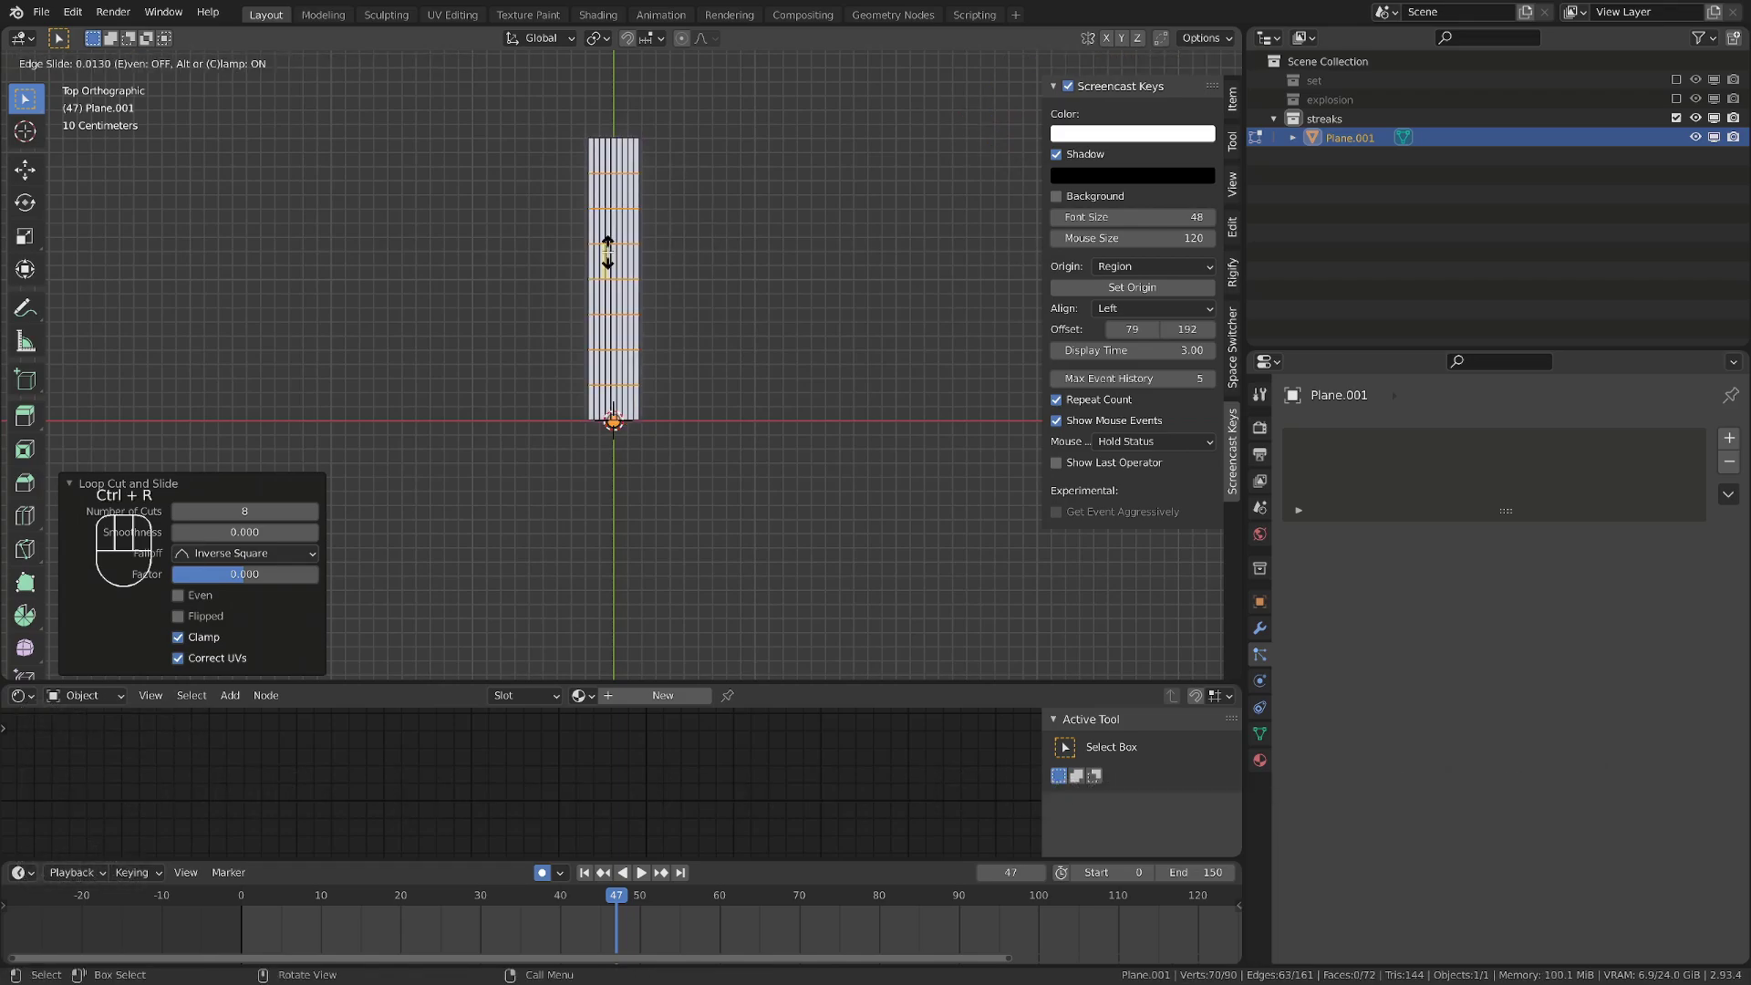
pyautogui.press('Tab')
pyautogui.press('a')
pyautogui.keyDown('alt'); pyautogui.moveTo(723, 389); pyautogui.dragTo(703, 328, button='middle'); pyautogui.keyUp('alt')
pyautogui.press('Tab')
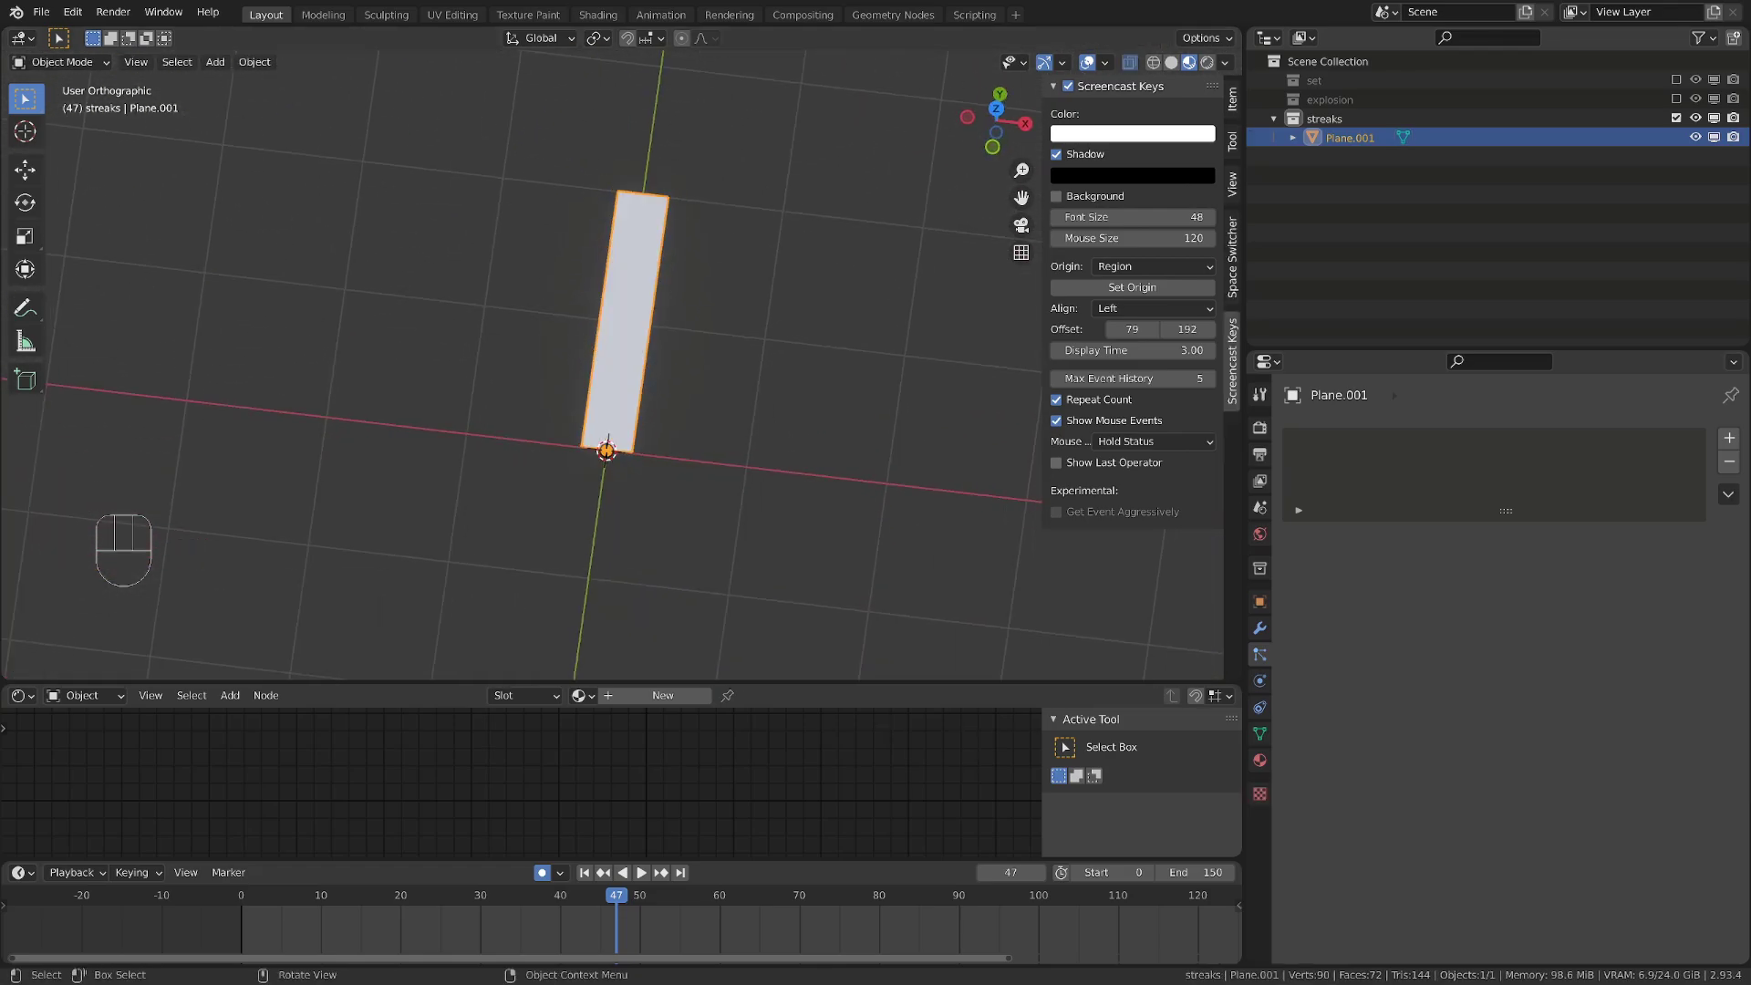
# Rename the strip object as streak
pyautogui.doubleClick(1355, 141)
pyautogui.write('streak')
pyautogui.press('Return')
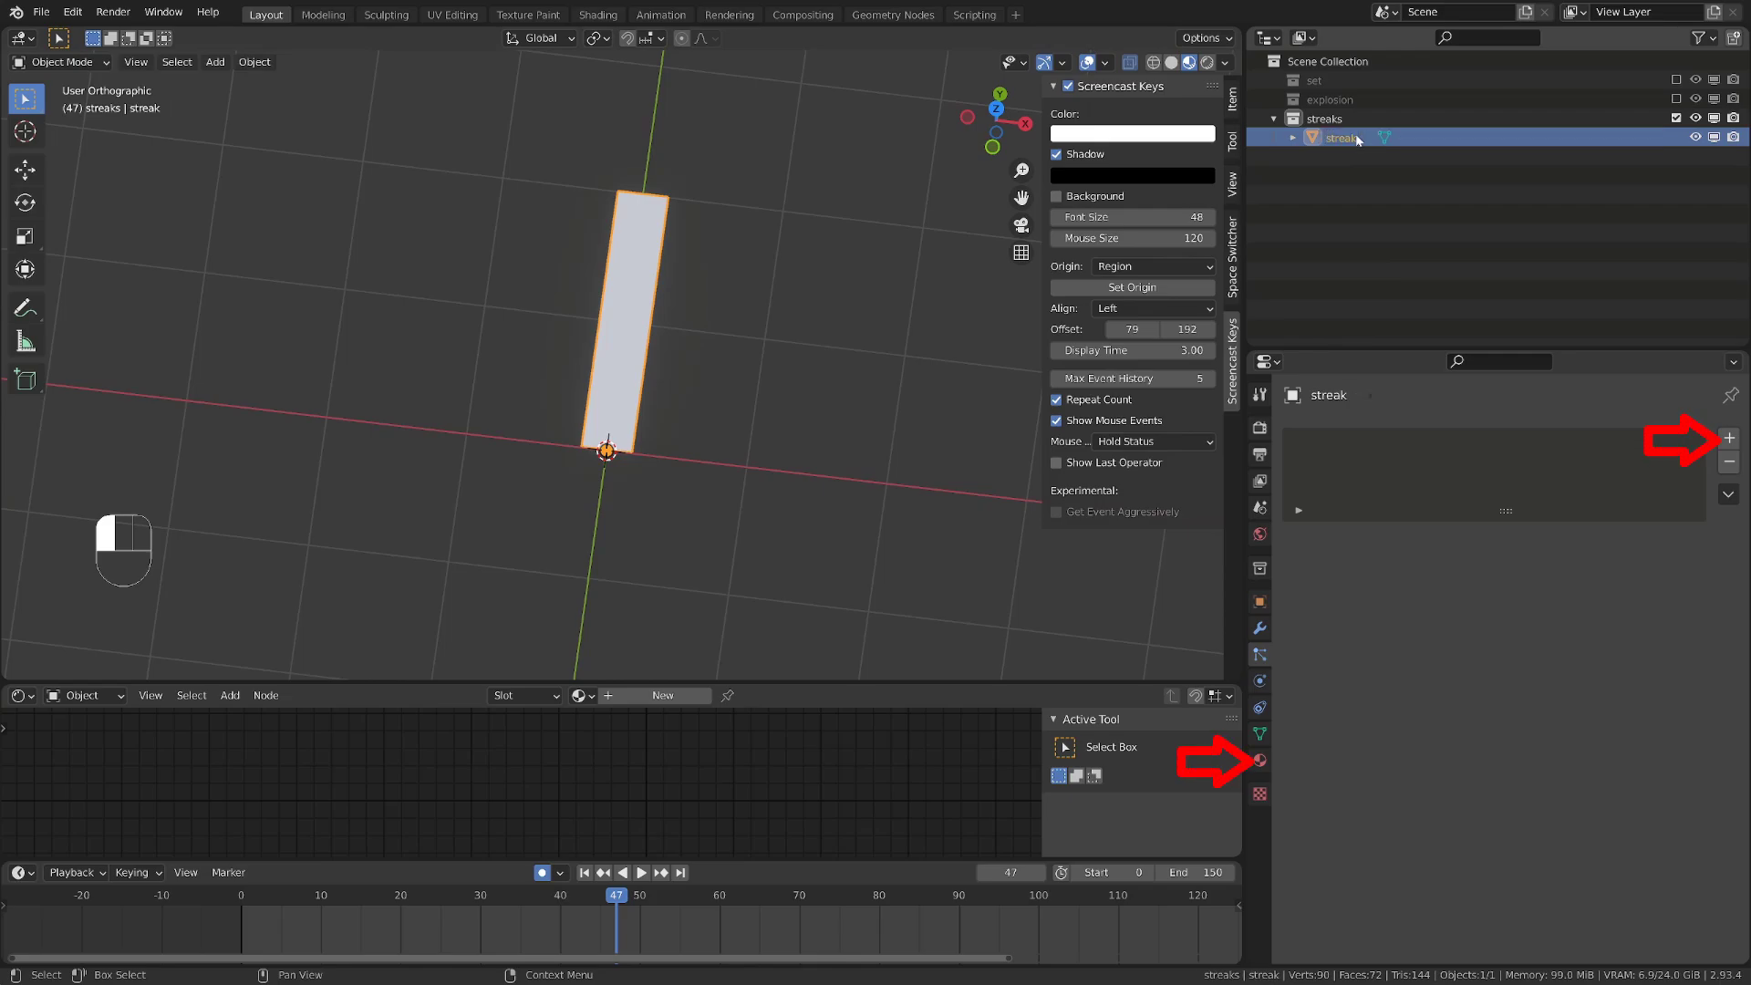
# Create a new material for the streak object and name it streaks
pyautogui.click(1729, 437)
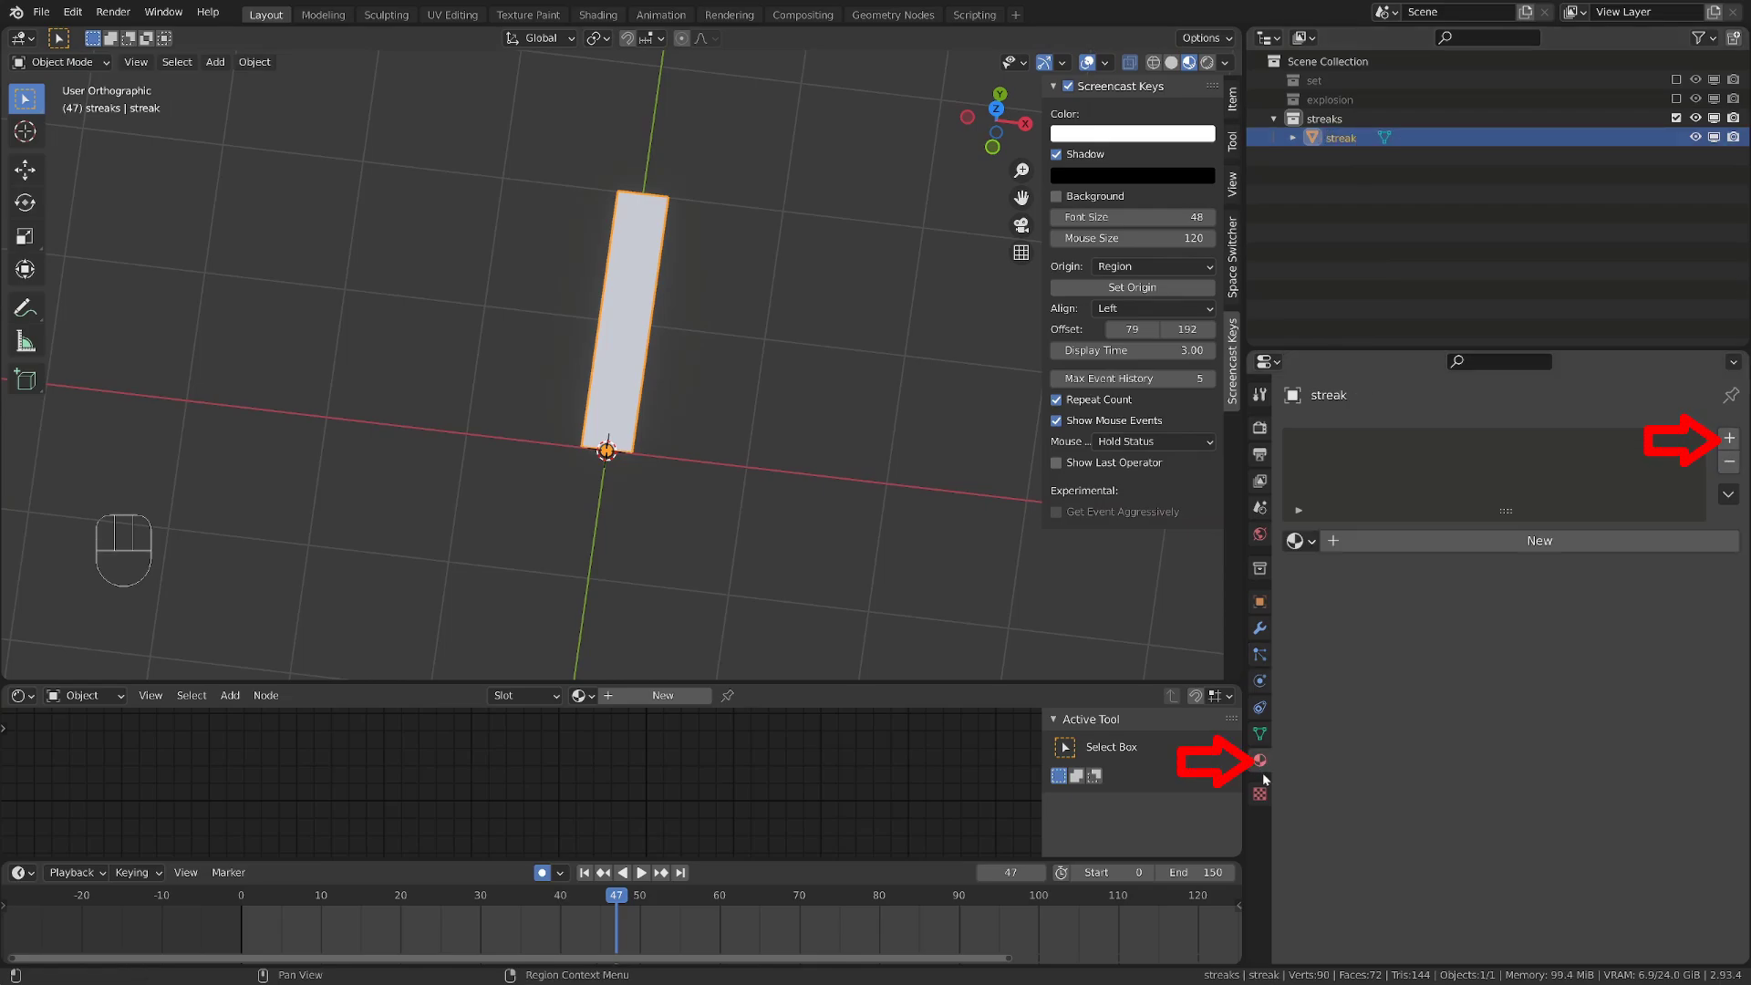
pyautogui.click(1475, 539)
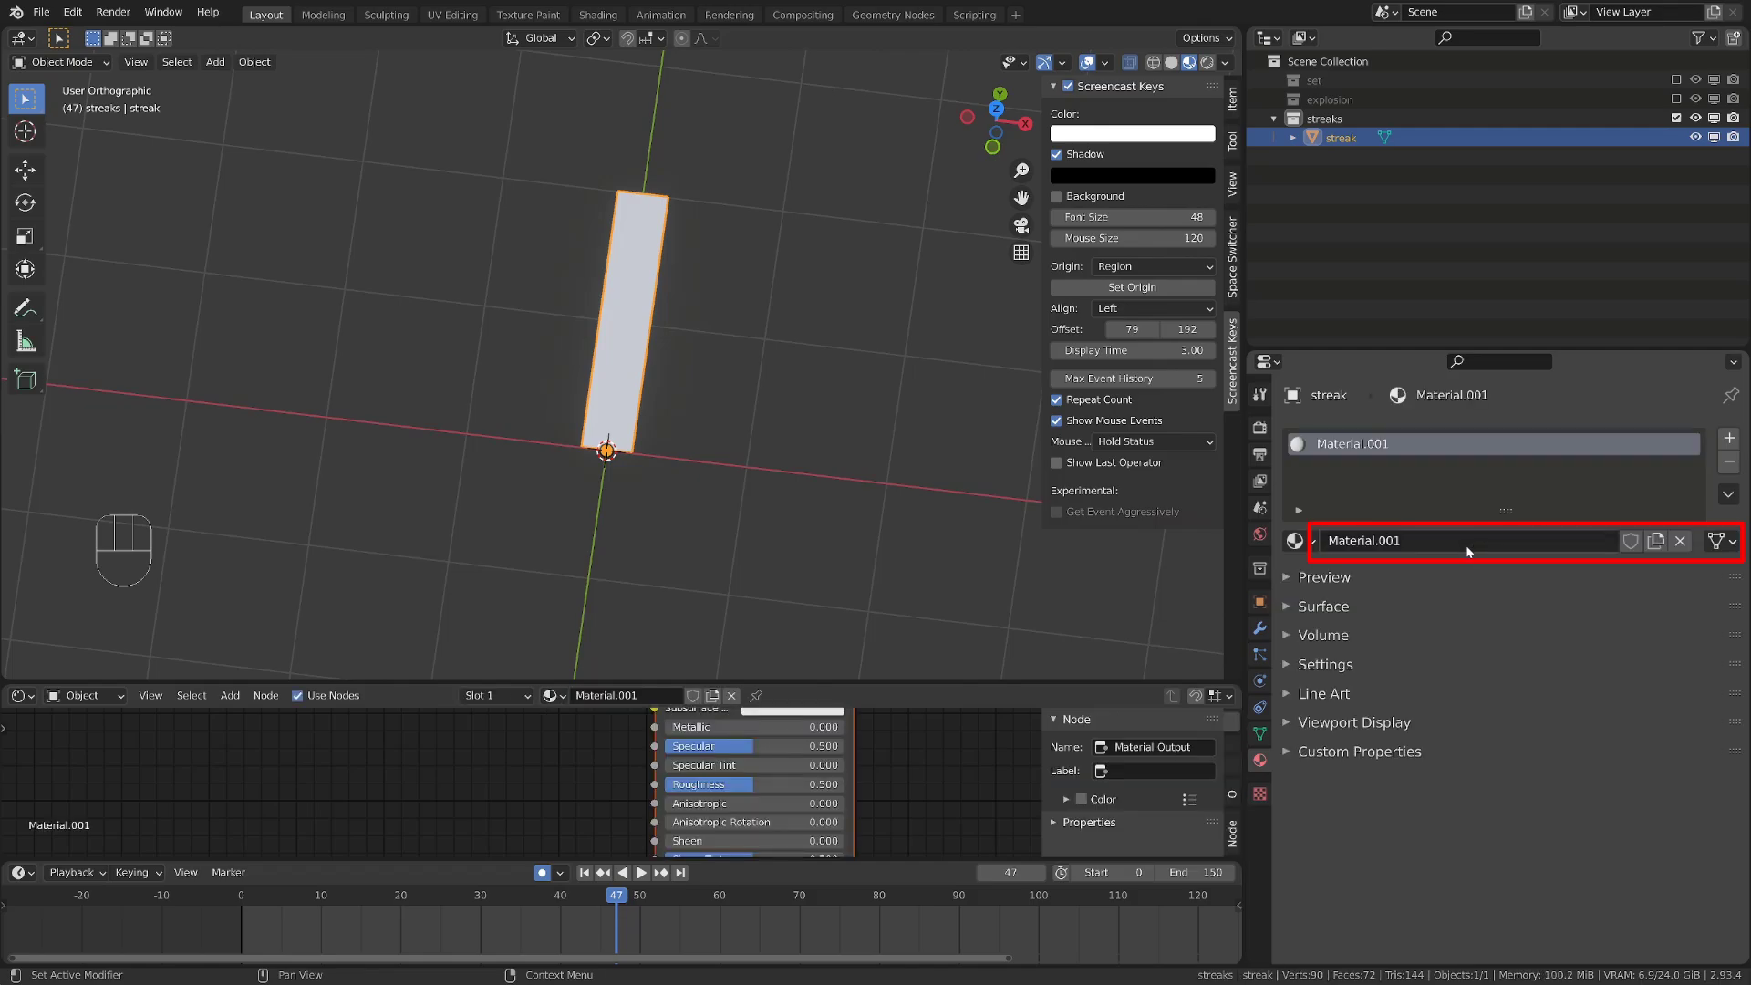
pyautogui.click(1464, 544)
pyautogui.write('streaks')
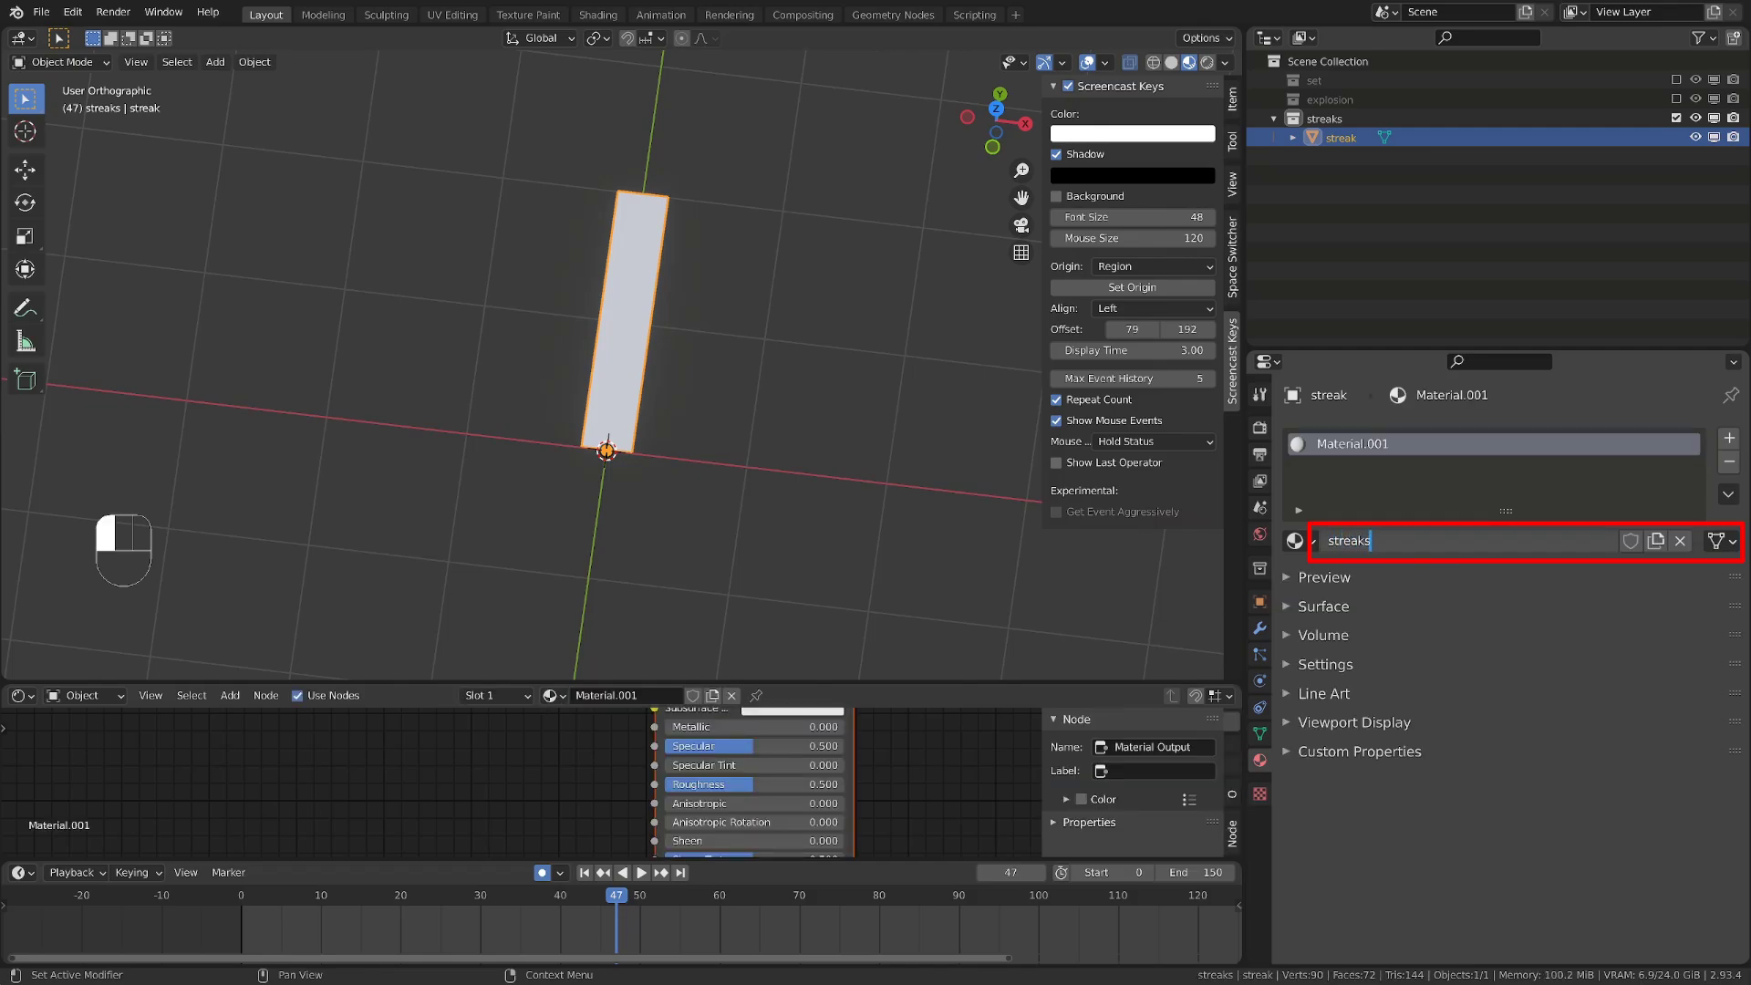
pyautogui.press('Return')
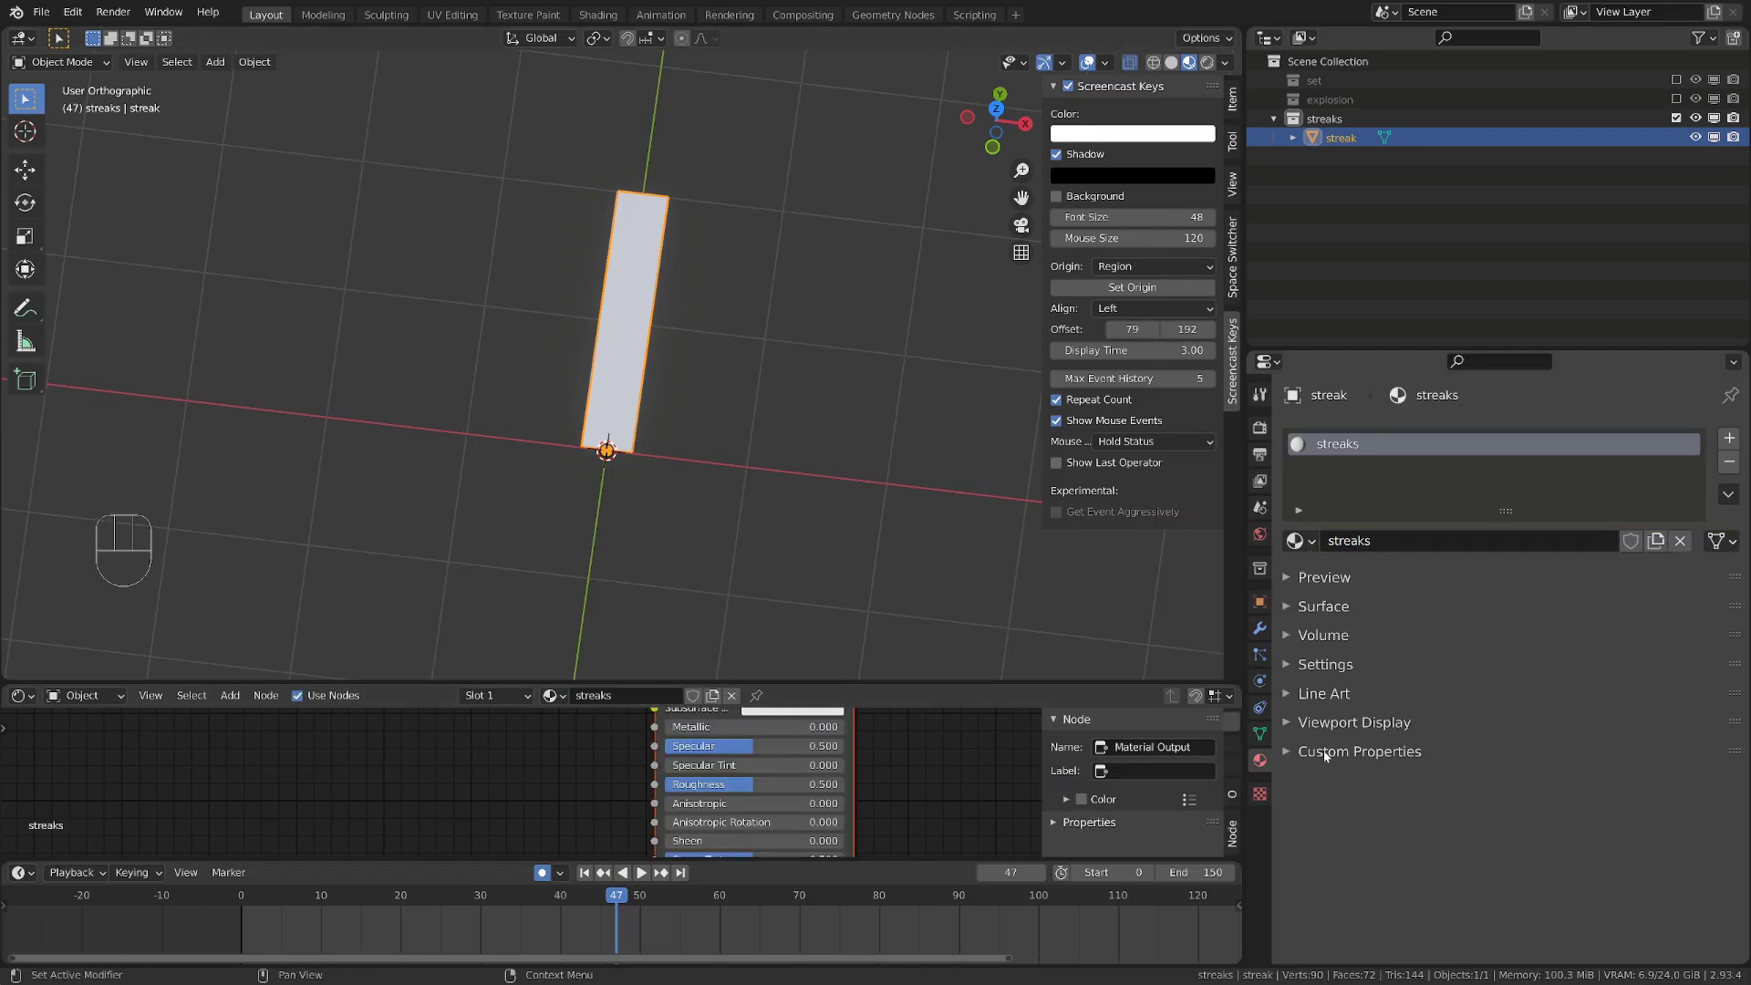
# Set the streaks material's Blend Mode to Alpha Blend and its Shadow Mode to None
pyautogui.click(1318, 664)
pyautogui.click(1541, 729)
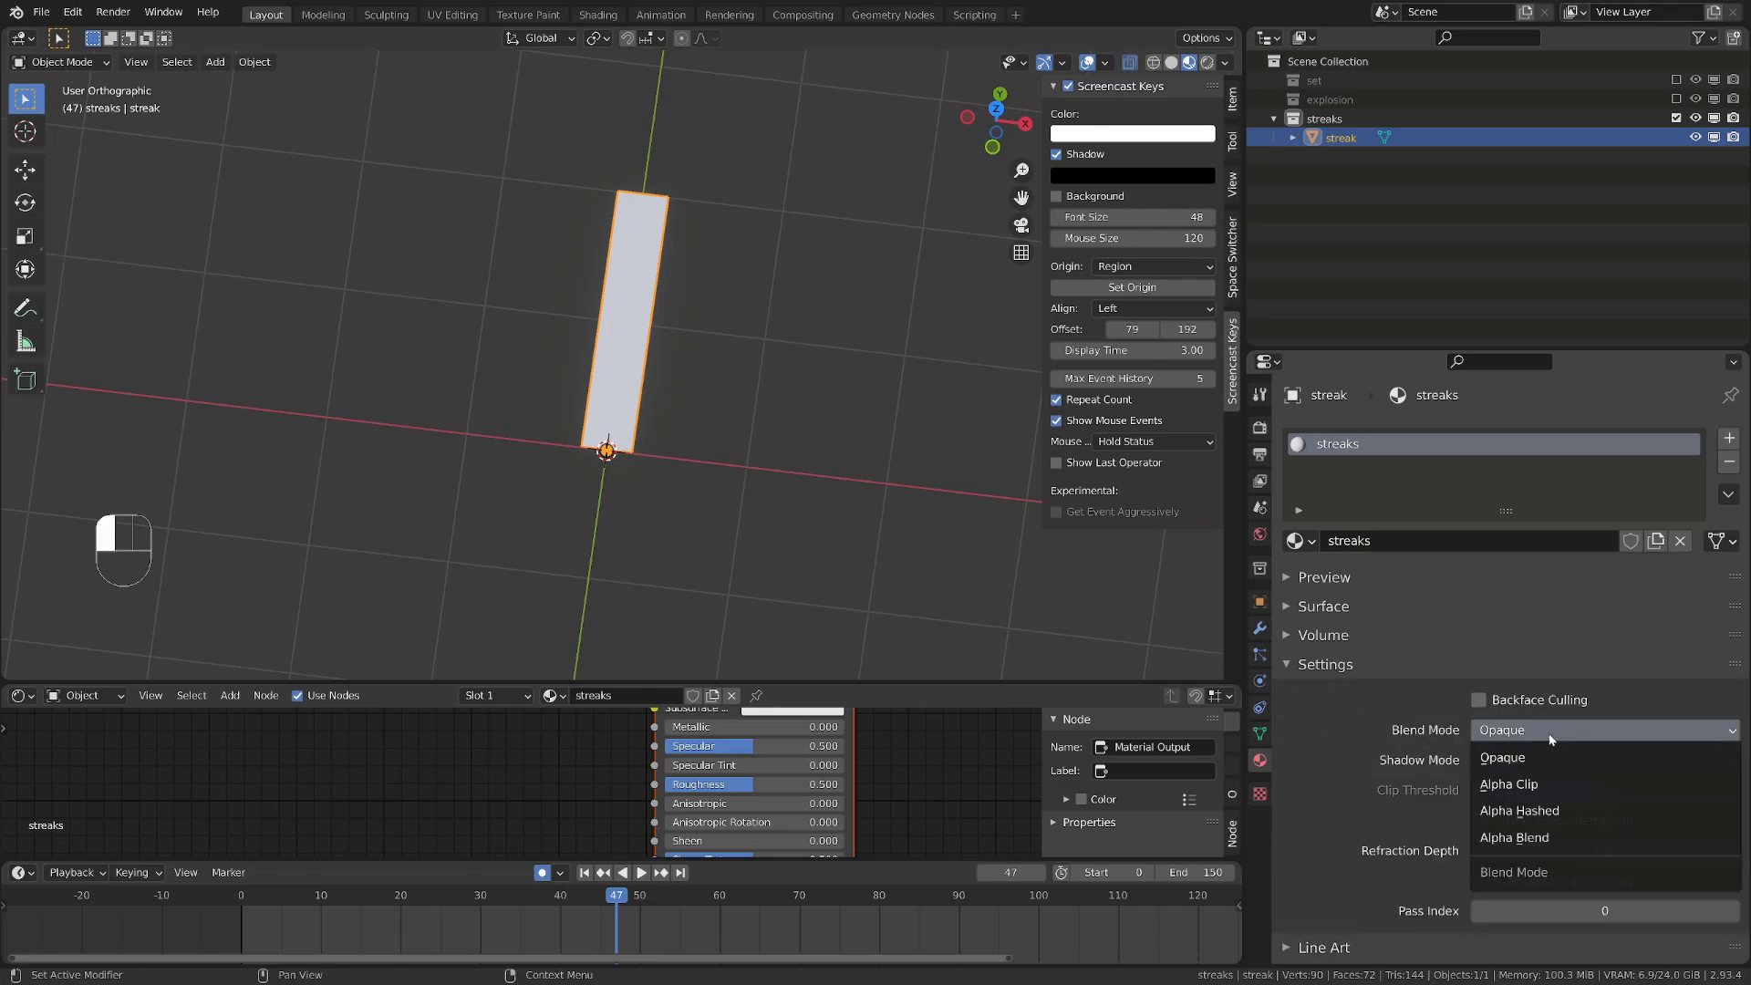
pyautogui.click(1541, 837)
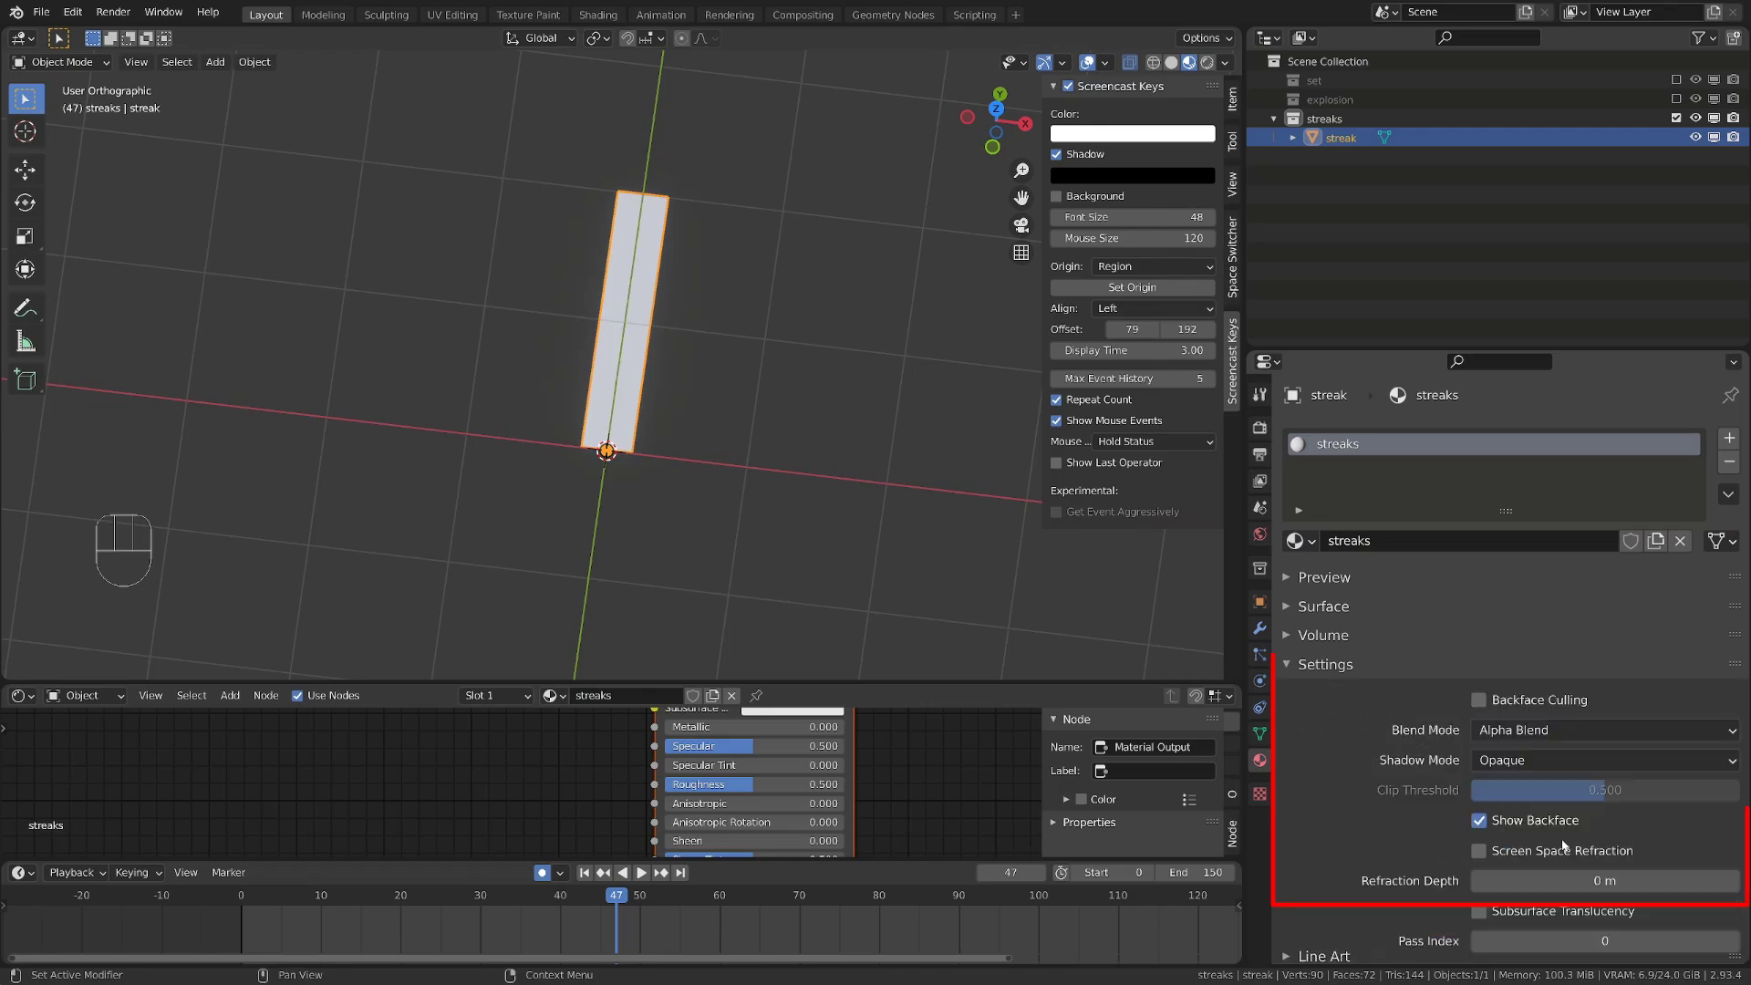
pyautogui.click(1520, 764)
pyautogui.click(1497, 787)
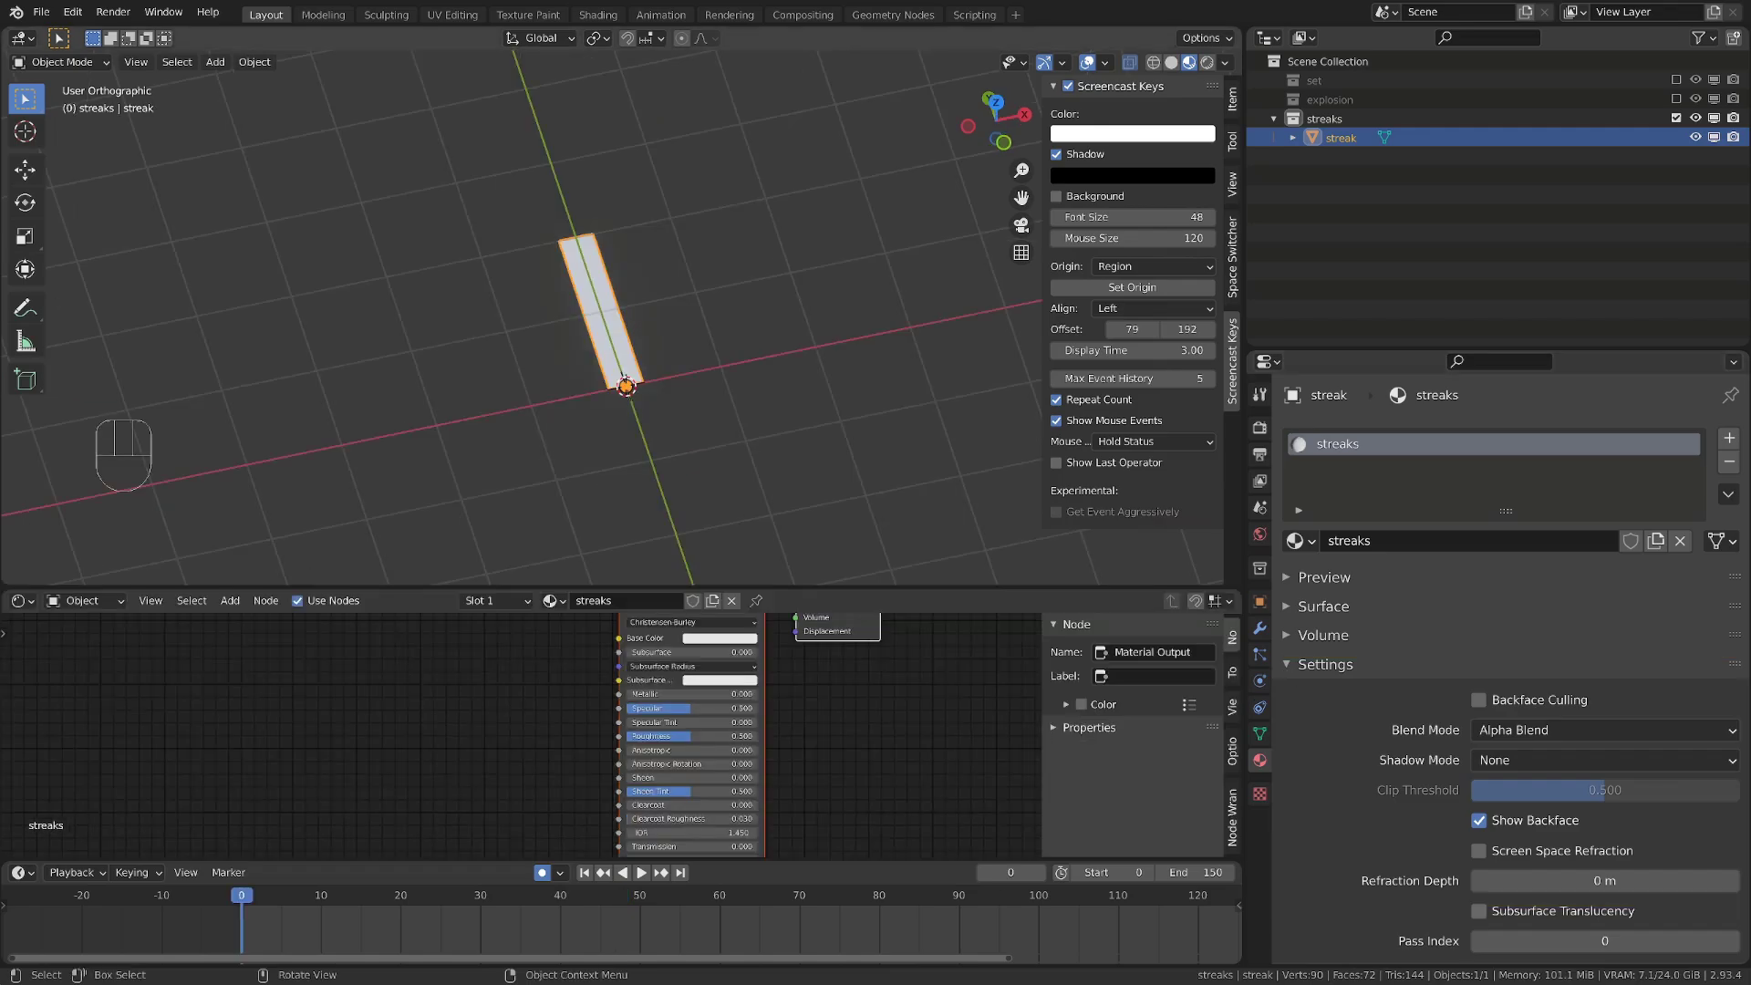
# Enable the Wireframe overlay in the viewport and reselect the streak object
pyautogui.click(804, 225)
pyautogui.click(1106, 63)
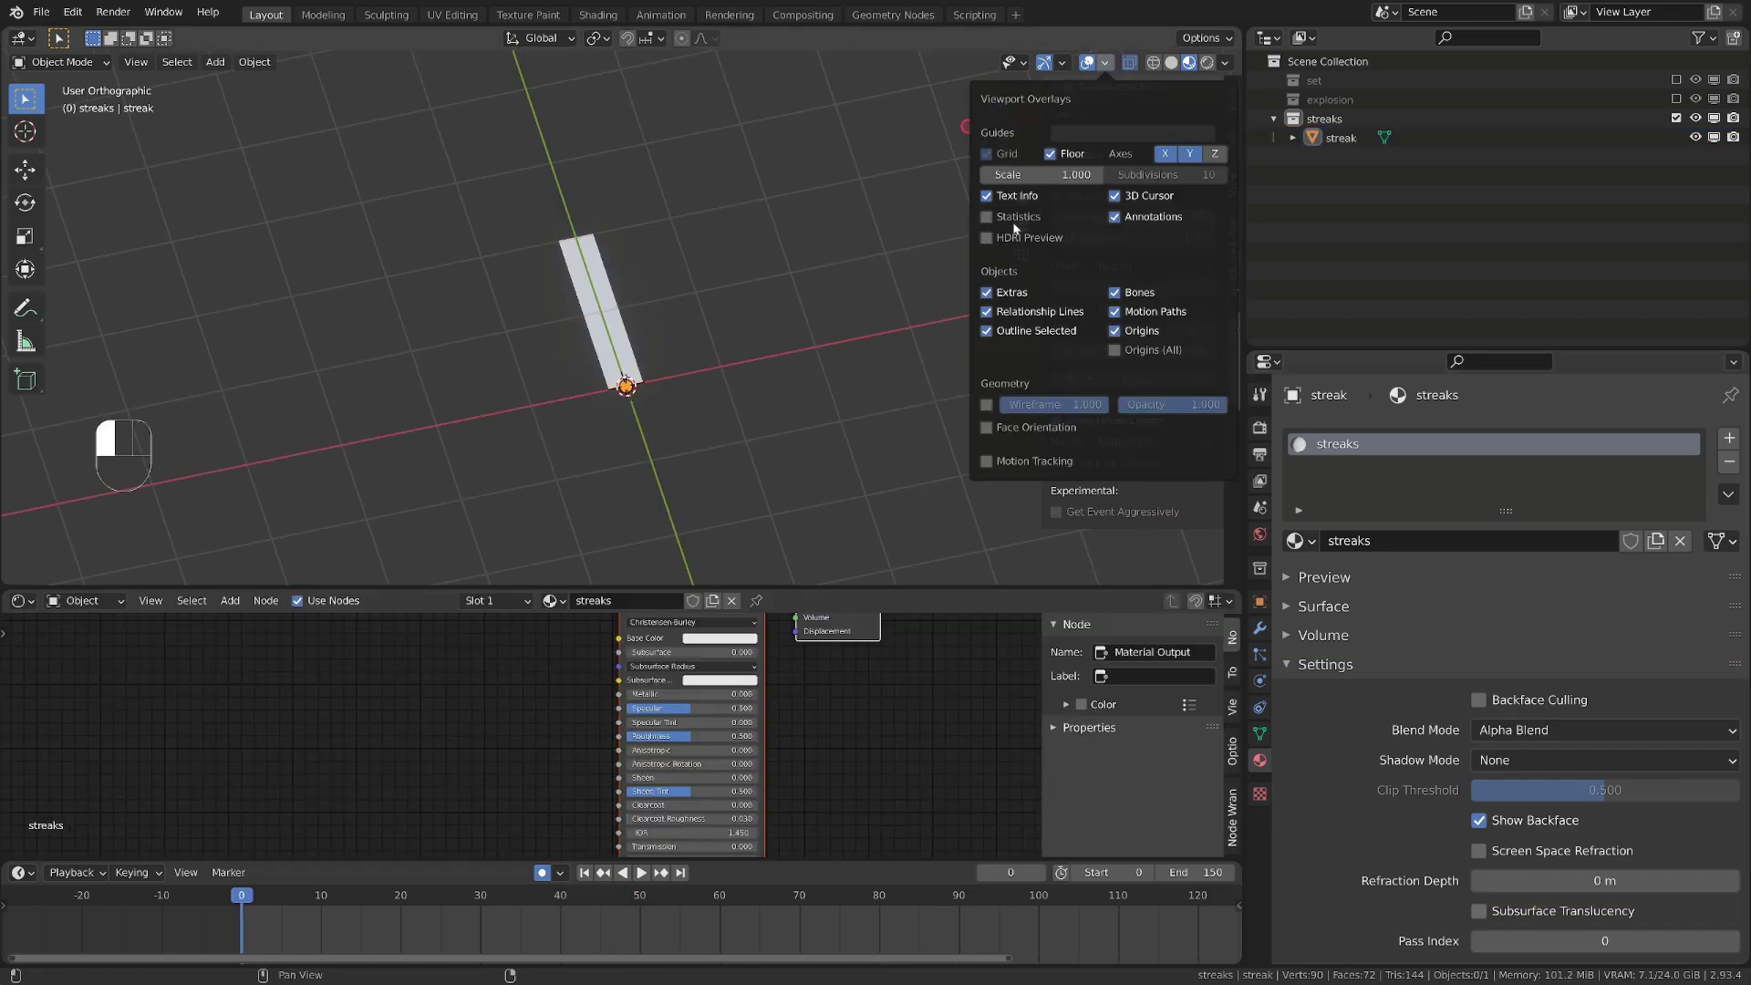
pyautogui.click(985, 405)
pyautogui.click(621, 347)
pyautogui.scroll(4, 634, 256)
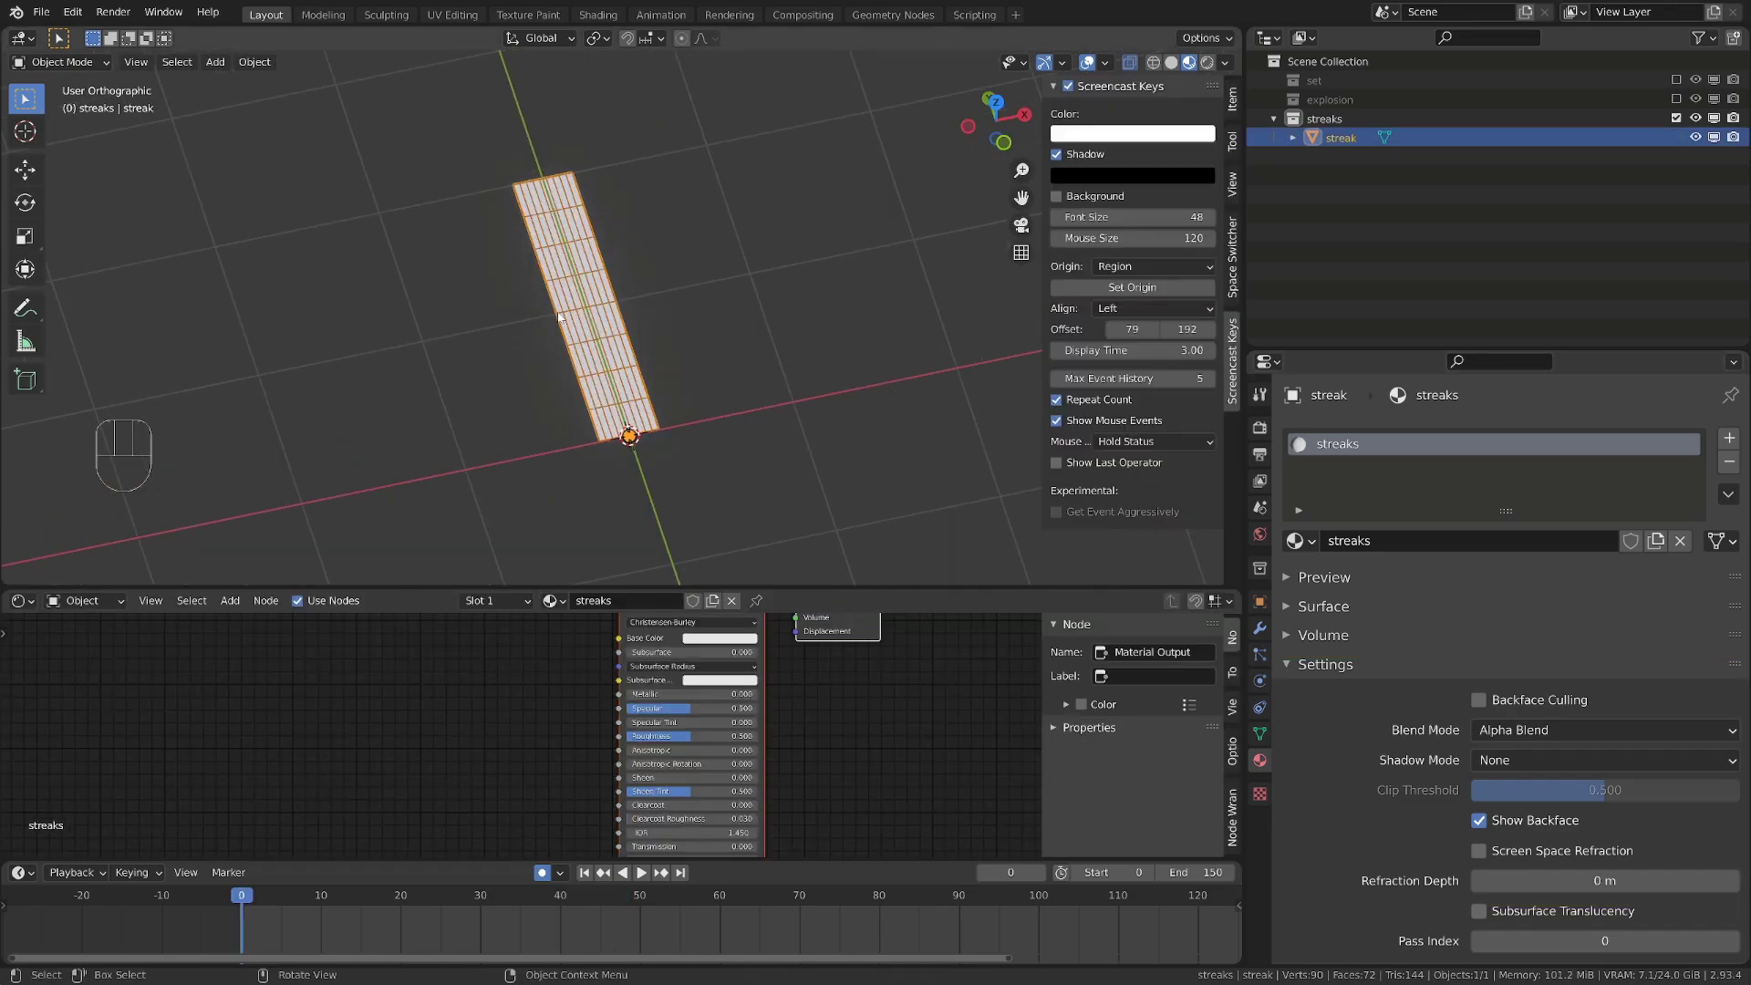
# Add a Simple Deform modifier to the streak object and set it to Bend around the Z axis
pyautogui.click(1259, 627)
pyautogui.click(1522, 448)
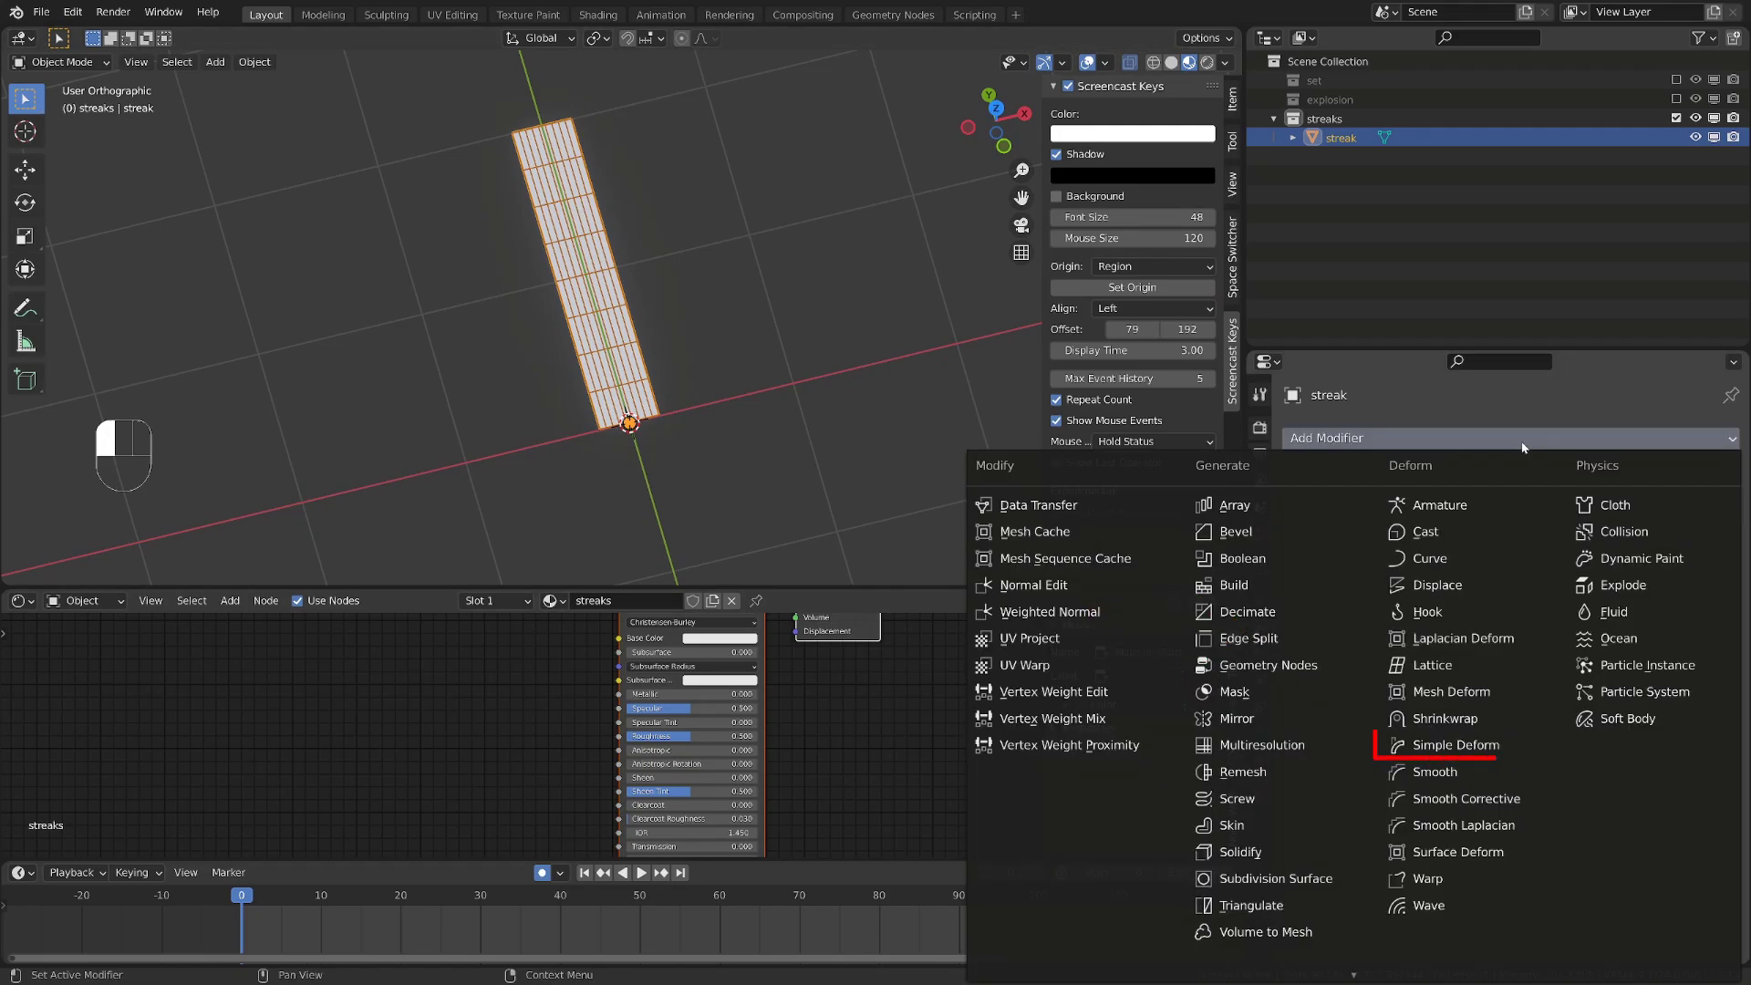
pyautogui.click(1435, 743)
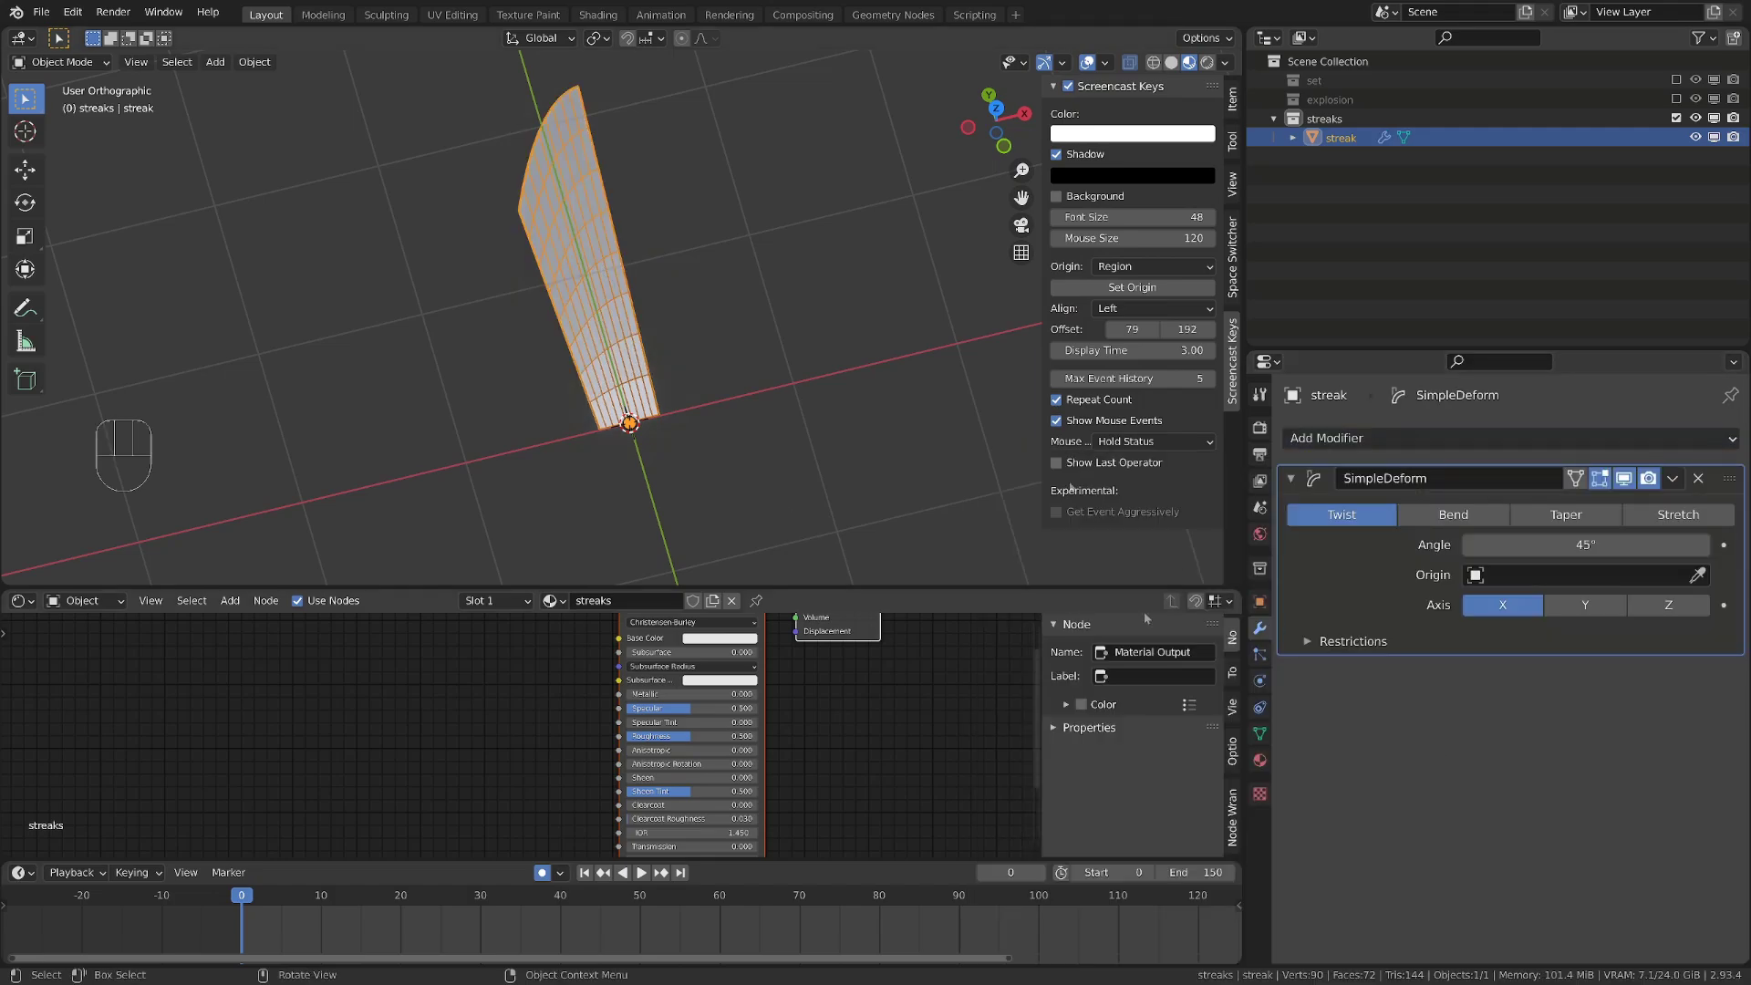
pyautogui.click(1445, 514)
pyautogui.moveTo(686, 440); pyautogui.dragTo(732, 336, button='middle')
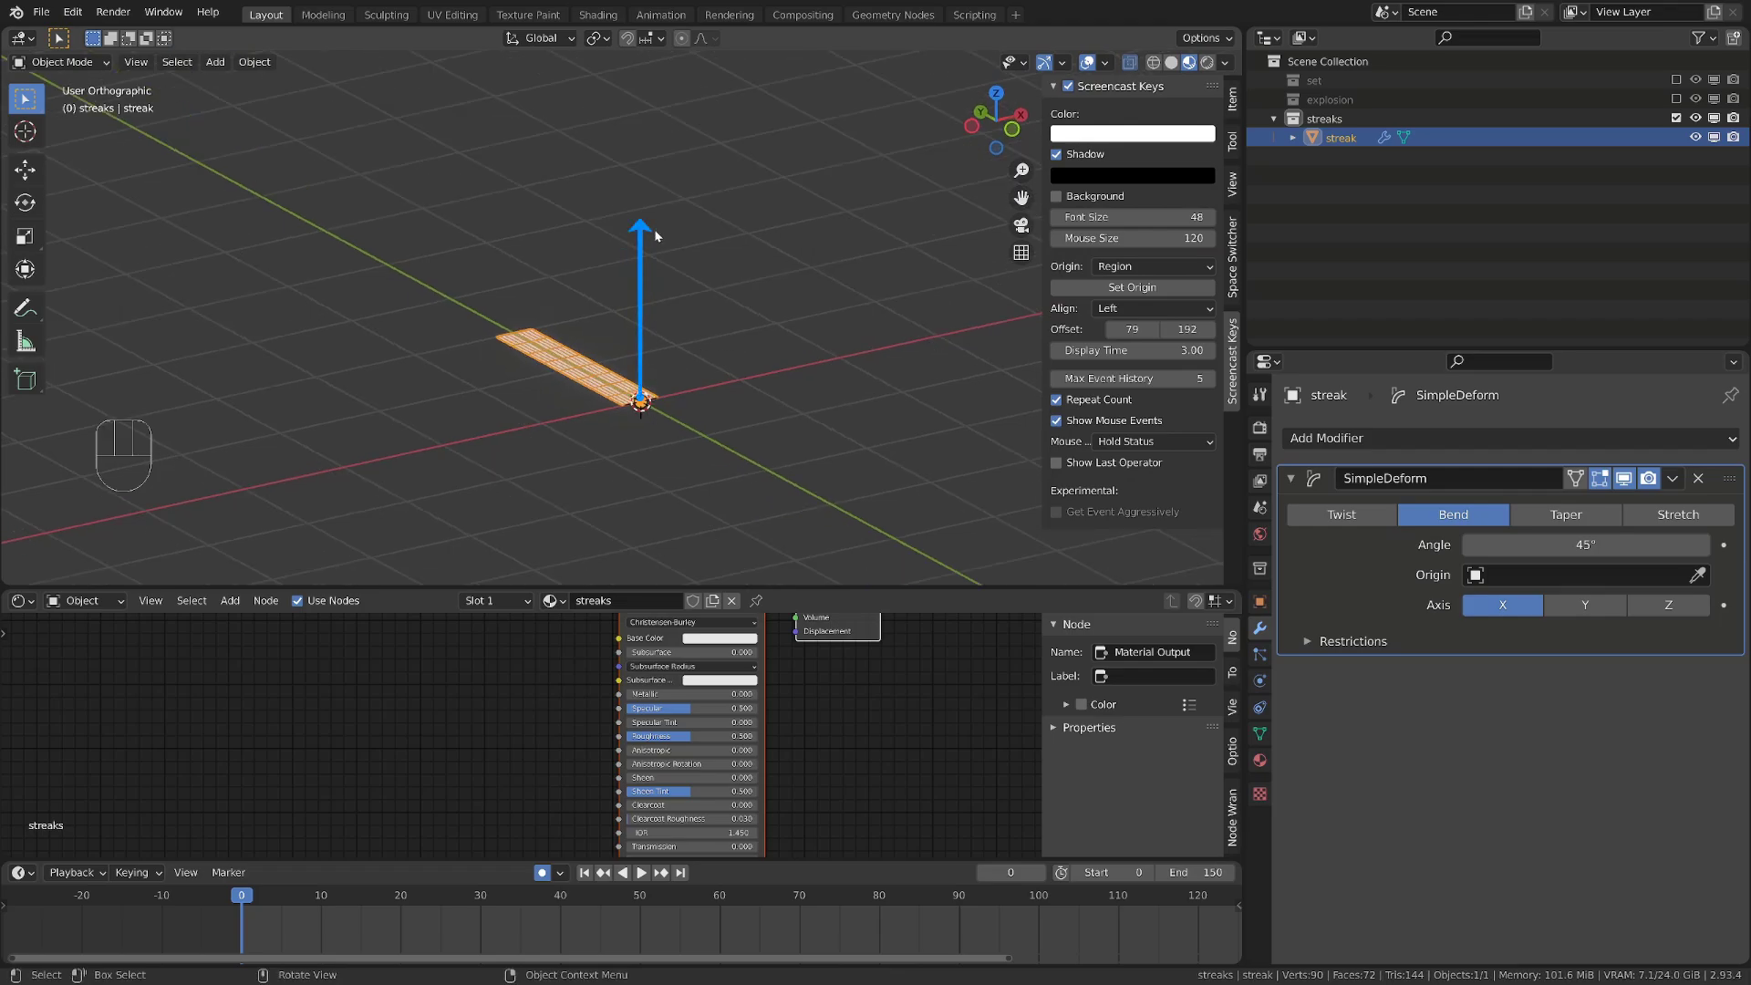
pyautogui.click(1657, 606)
pyautogui.moveTo(552, 392)
pyautogui.mouseDown(button='middle')
pyautogui.moveTo(562, 367)
pyautogui.moveTo(573, 396)
pyautogui.mouseUp(button='middle')
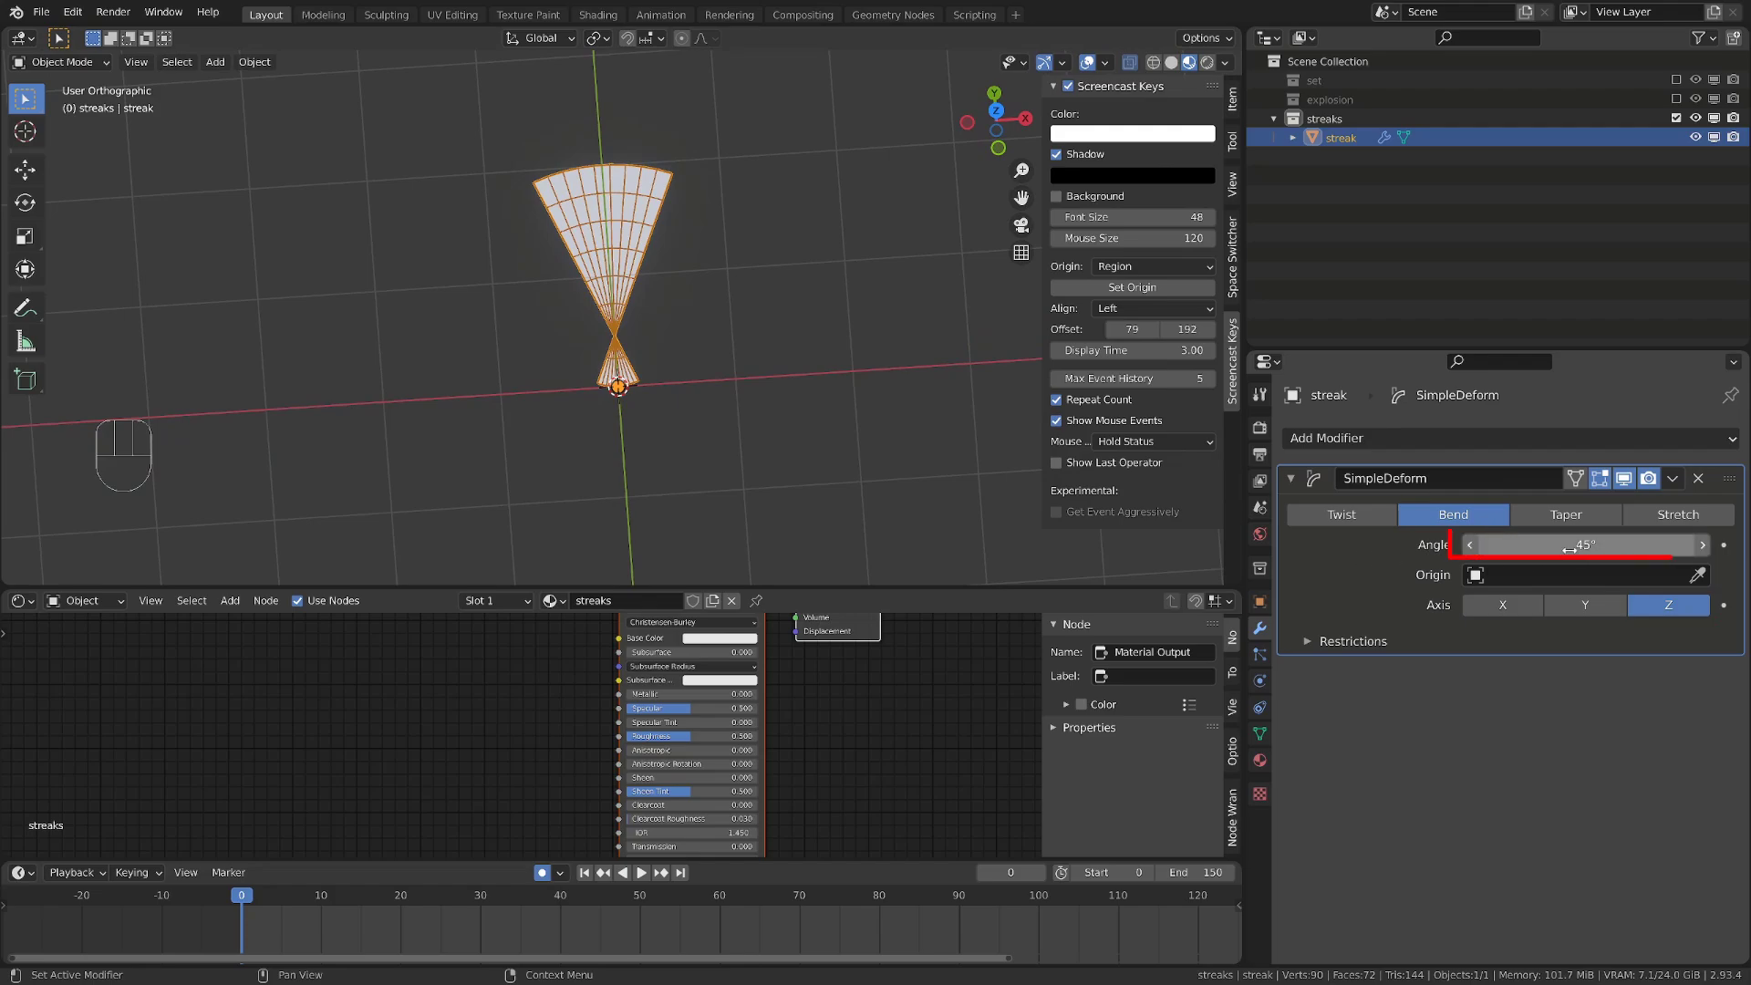
# Adjust the Simple Deform bend angle to -133° so the strip fans out around its origin
pyautogui.keyDown('shift'); pyautogui.moveTo(1550, 544); pyautogui.dragTo(1425, 545); pyautogui.keyUp('shift')
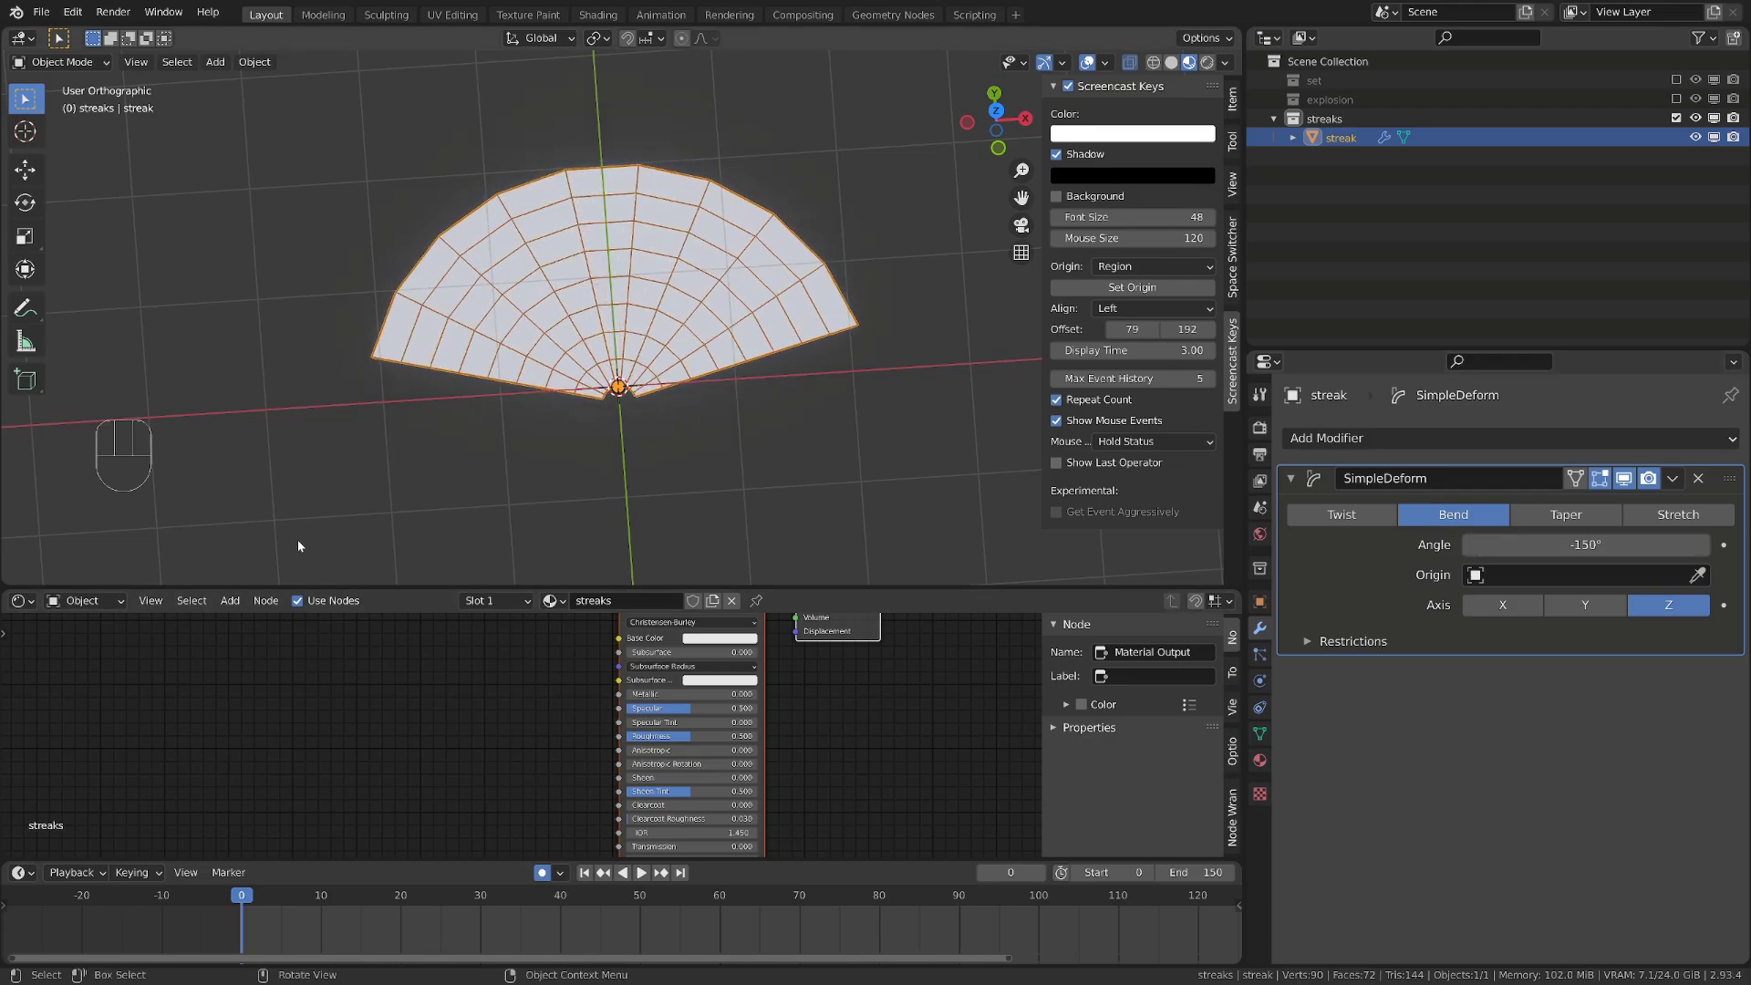
pyautogui.keyDown('alt'); pyautogui.moveTo(310, 486); pyautogui.dragTo(957, 410); pyautogui.keyUp('alt')
pyautogui.moveTo(1587, 544)
pyautogui.mouseDown()
pyautogui.moveTo(1650, 545)
pyautogui.moveTo(1583, 544)
pyautogui.moveTo(1649, 544)
pyautogui.moveTo(1600, 544)
pyautogui.mouseUp()
pyautogui.keyDown('alt'); pyautogui.moveTo(636, 411); pyautogui.dragTo(647, 487, button='middle'); pyautogui.keyUp('alt')
pyautogui.scroll(6, 646, 488)
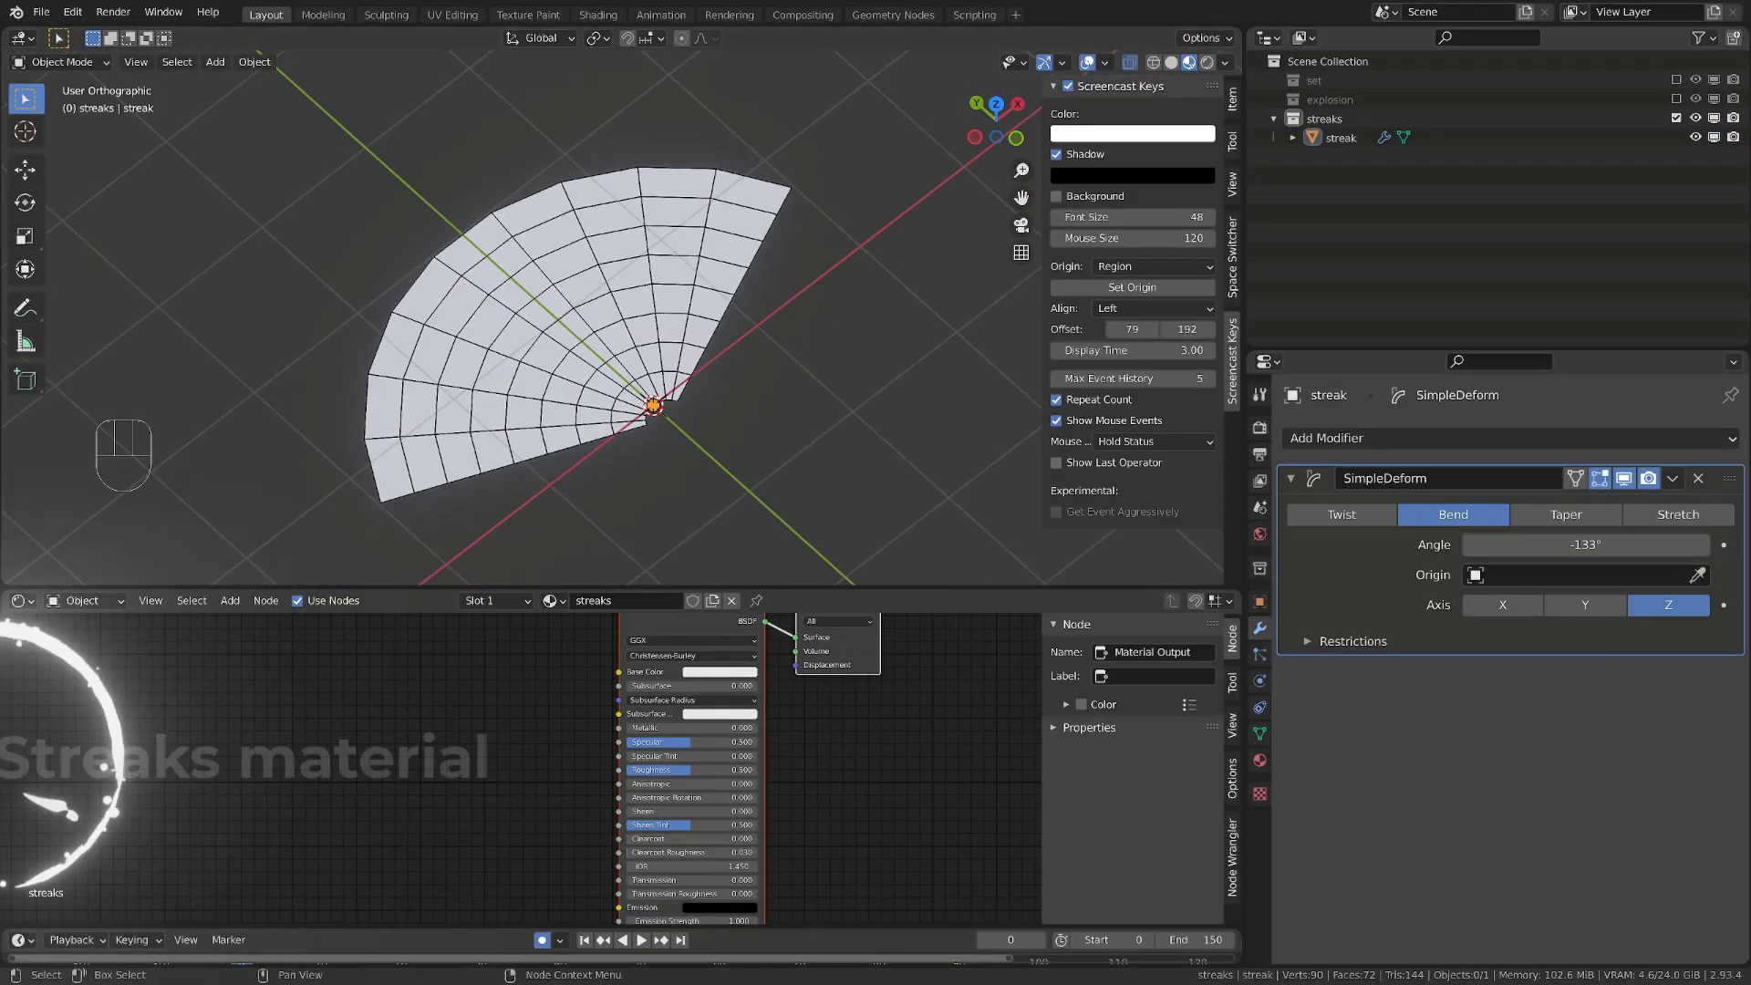
# Enlarge the shader editor and delete the Principled BSDF node from the streaks material
pyautogui.moveTo(774, 588); pyautogui.dragTo(775, 394)
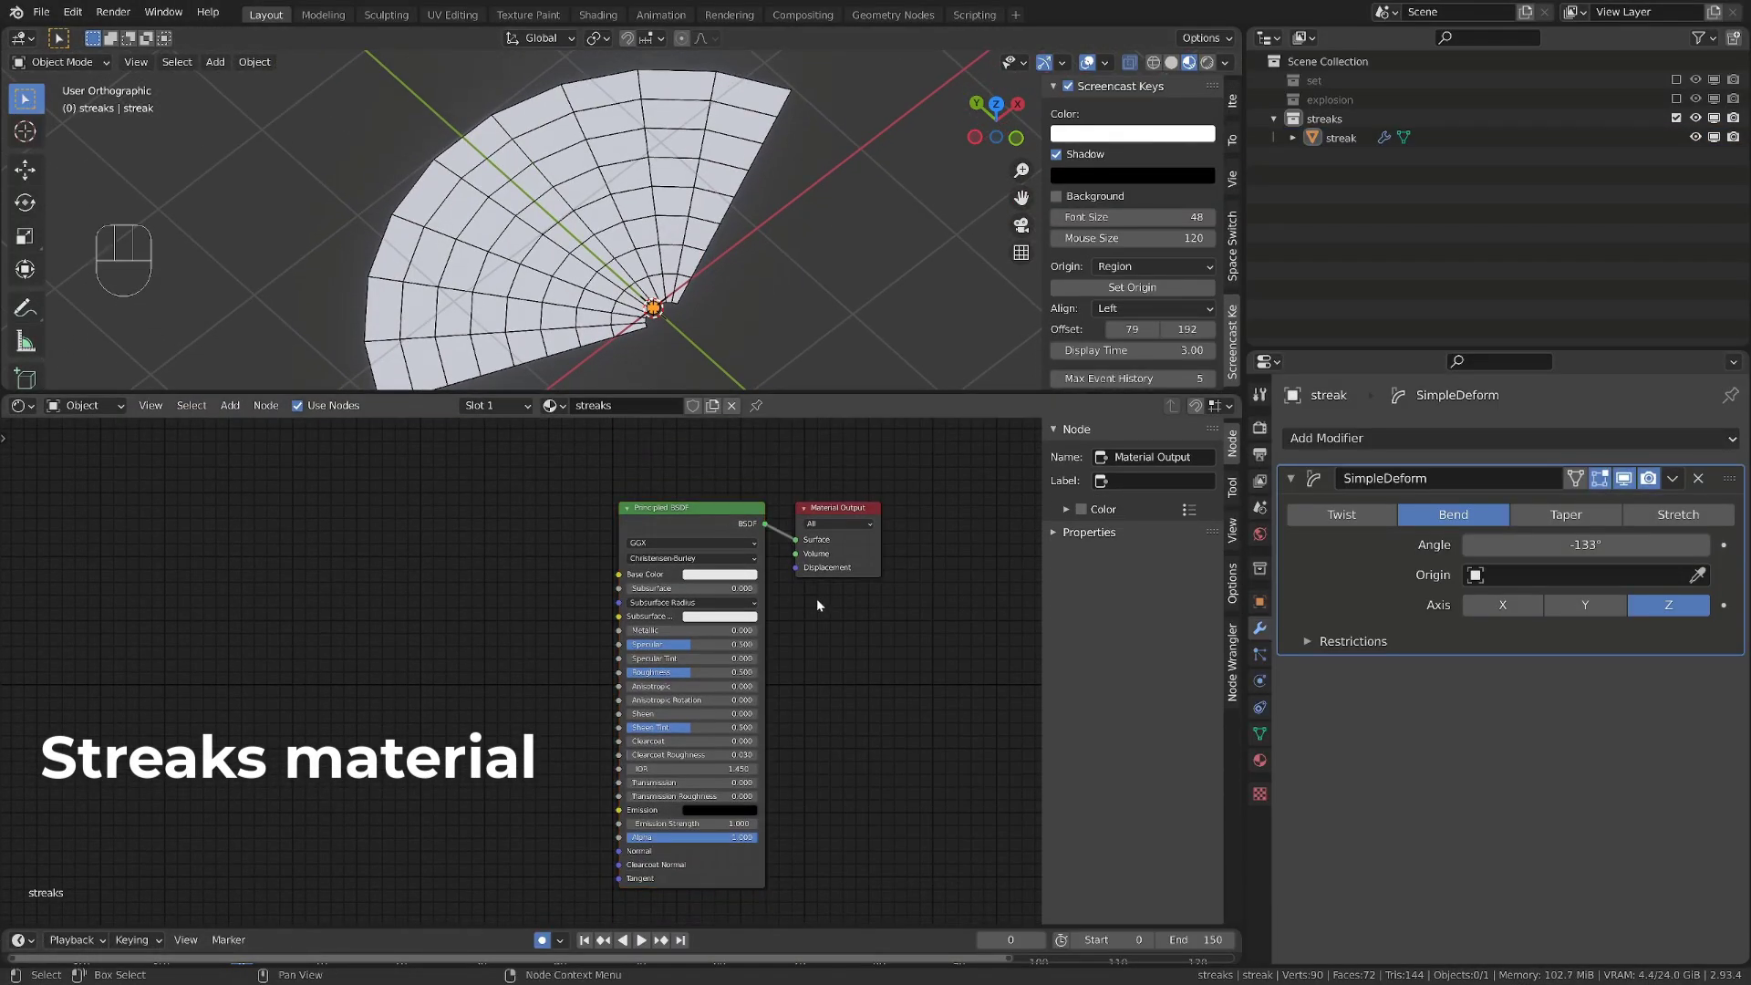
pyautogui.click(708, 516)
pyautogui.press('x')
pyautogui.scroll(1, 665, 516)
# Add a Transparent BSDF node beside the Material Output and place an Emission node directly beneath it
pyautogui.hotkey('shift', 'a')
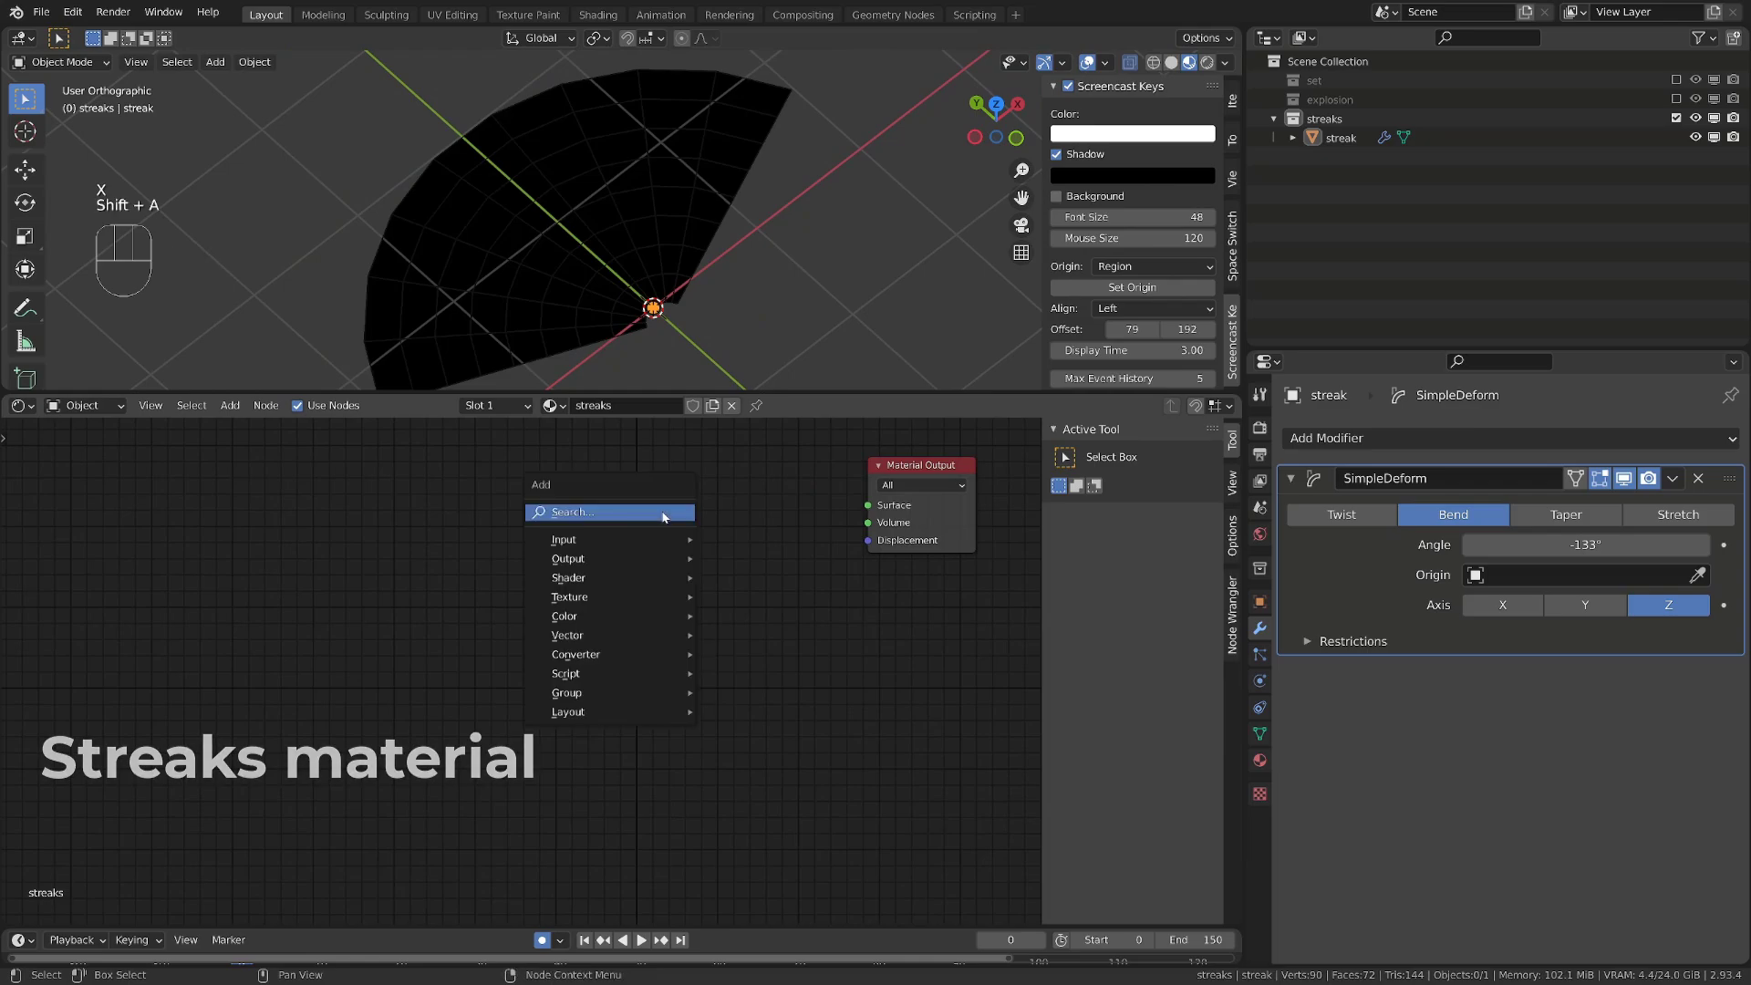
pyautogui.moveTo(630, 578)
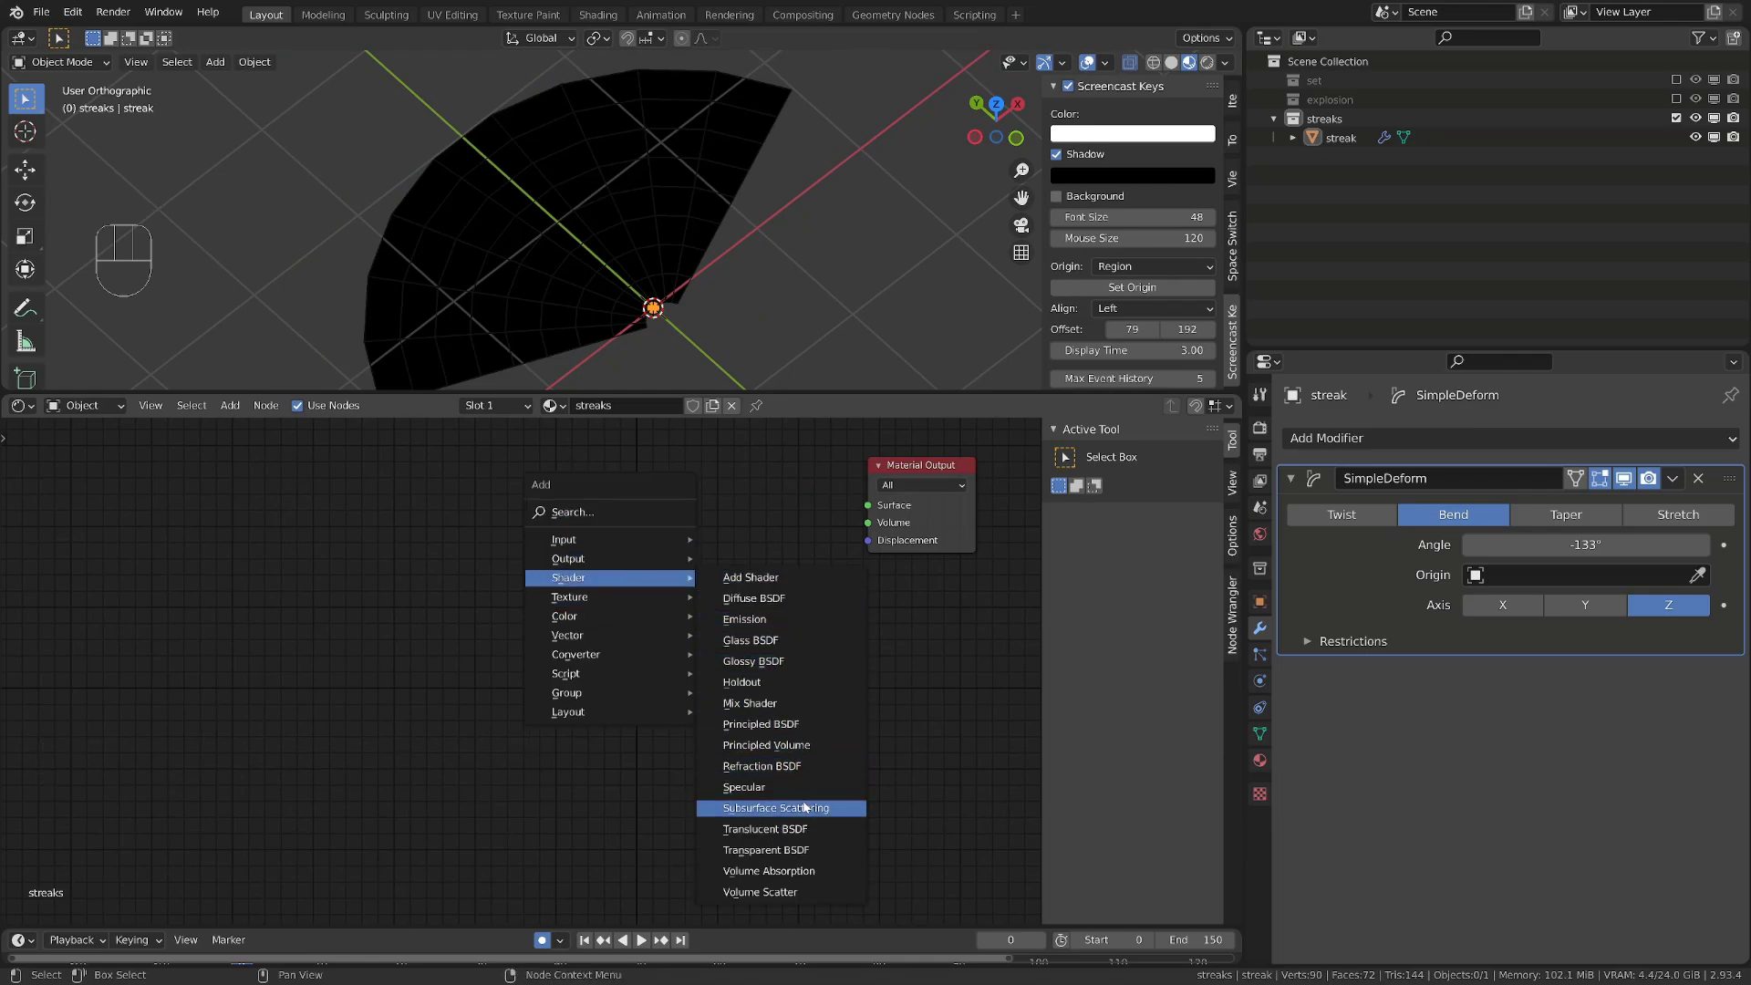
pyautogui.click(810, 858)
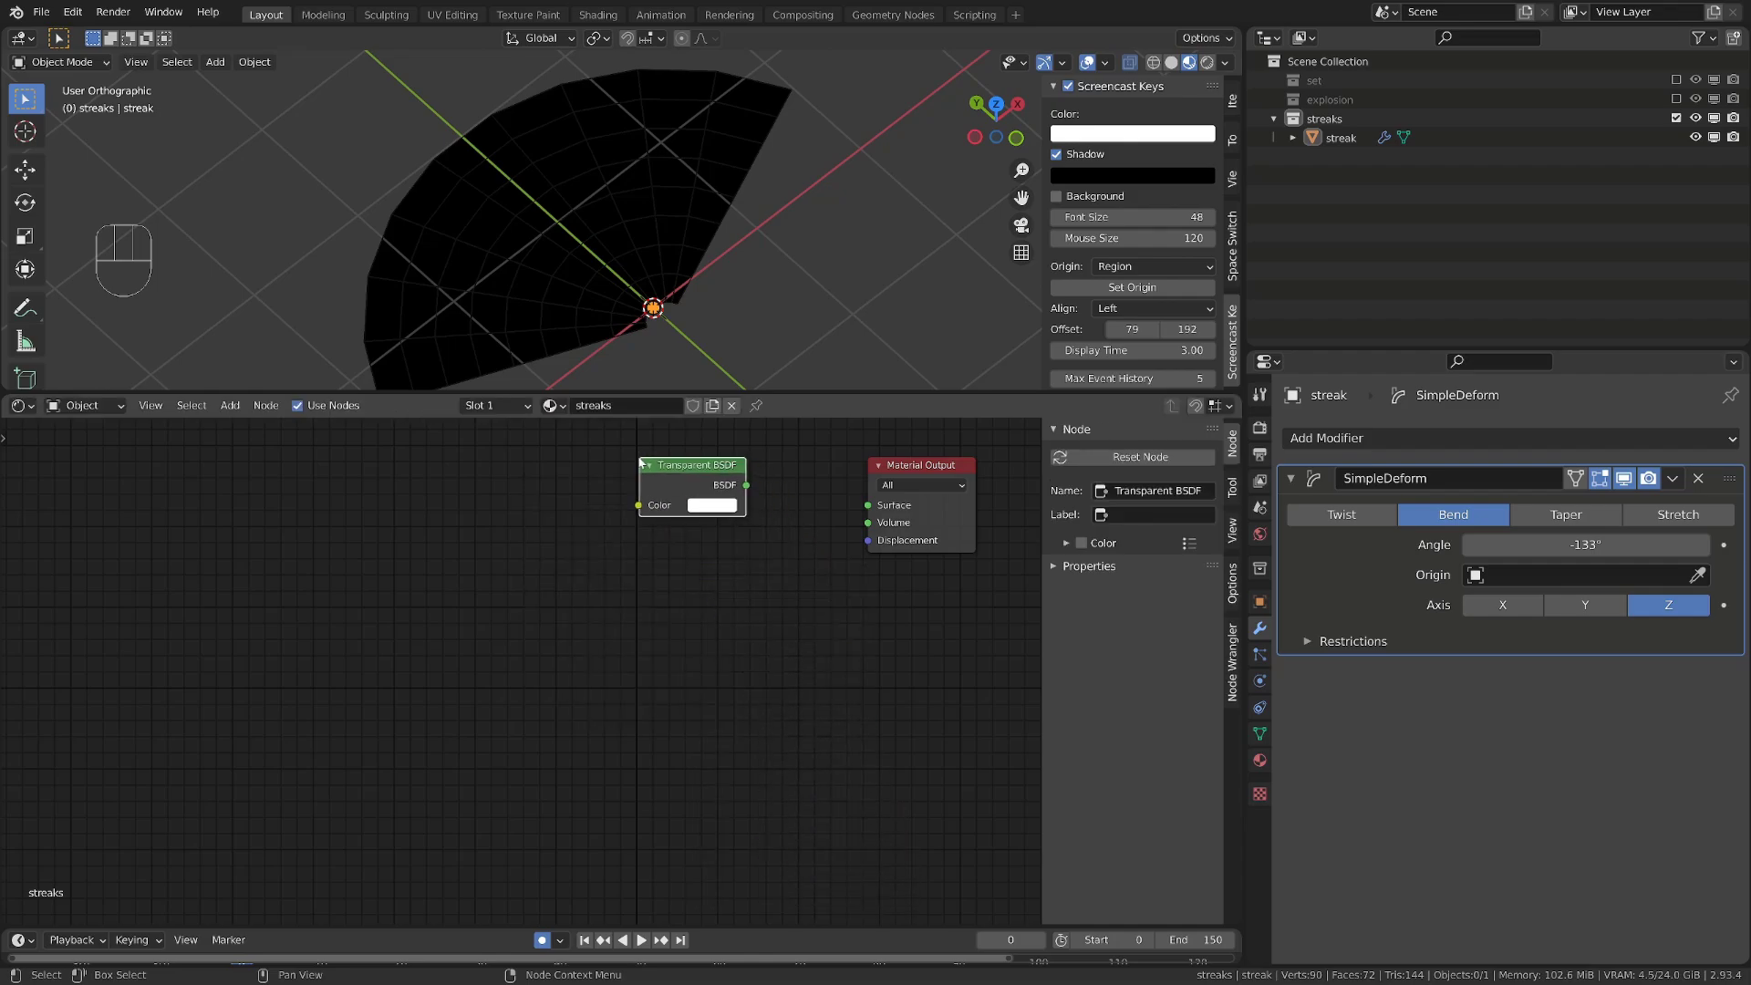
pyautogui.click(690, 481)
pyautogui.hotkey('shift', 'a')
pyautogui.moveTo(663, 473)
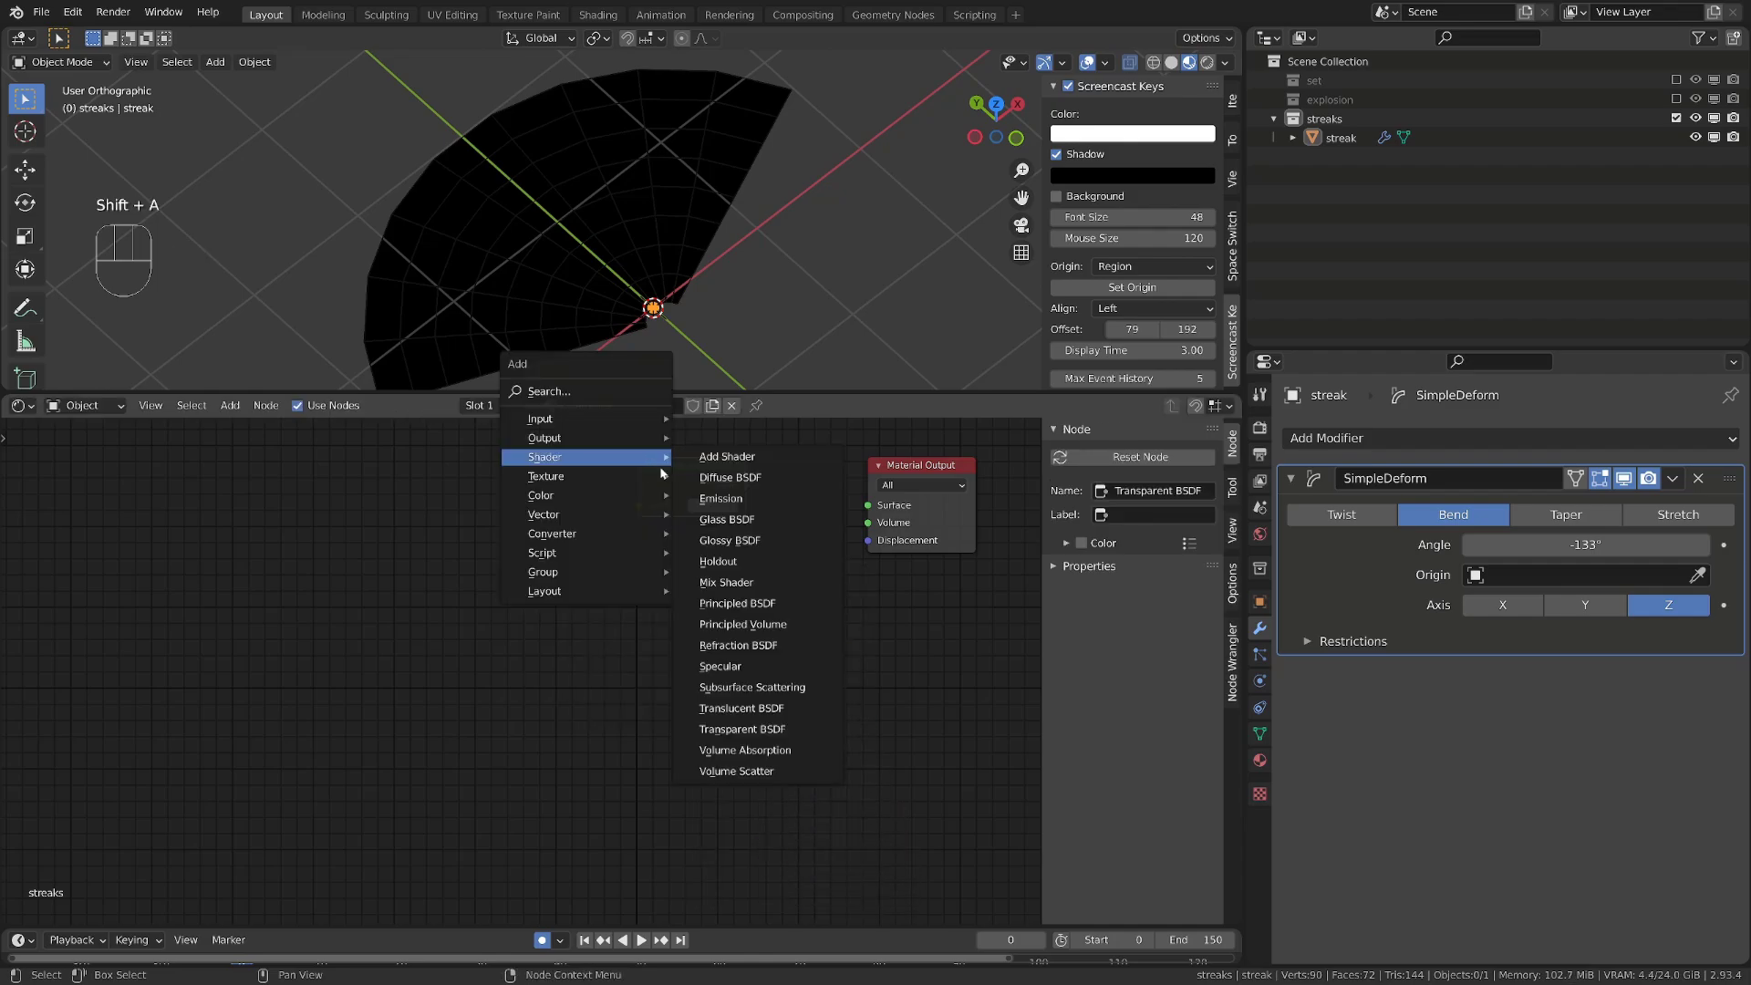
pyautogui.click(720, 497)
pyautogui.click(639, 533)
# Add a Mix Shader node between the Transparent BSDF and Emission nodes and the Material Output
pyautogui.hotkey('shift', 'a')
pyautogui.moveTo(643, 526)
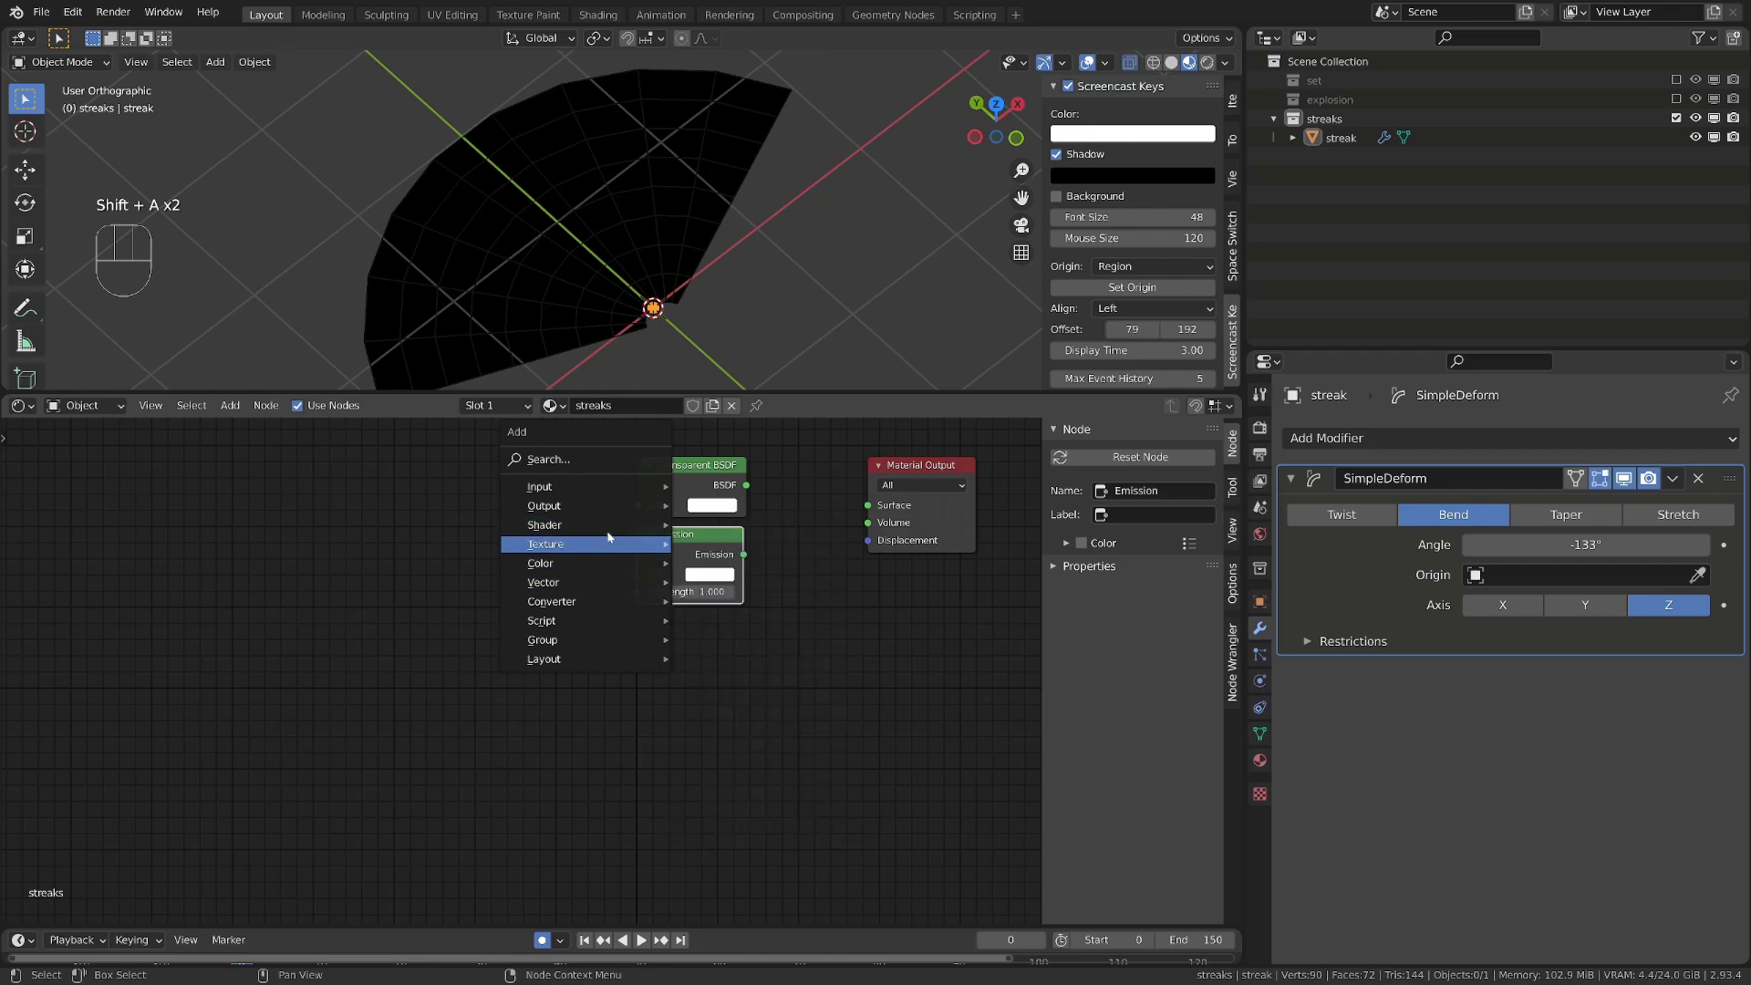
pyautogui.click(726, 649)
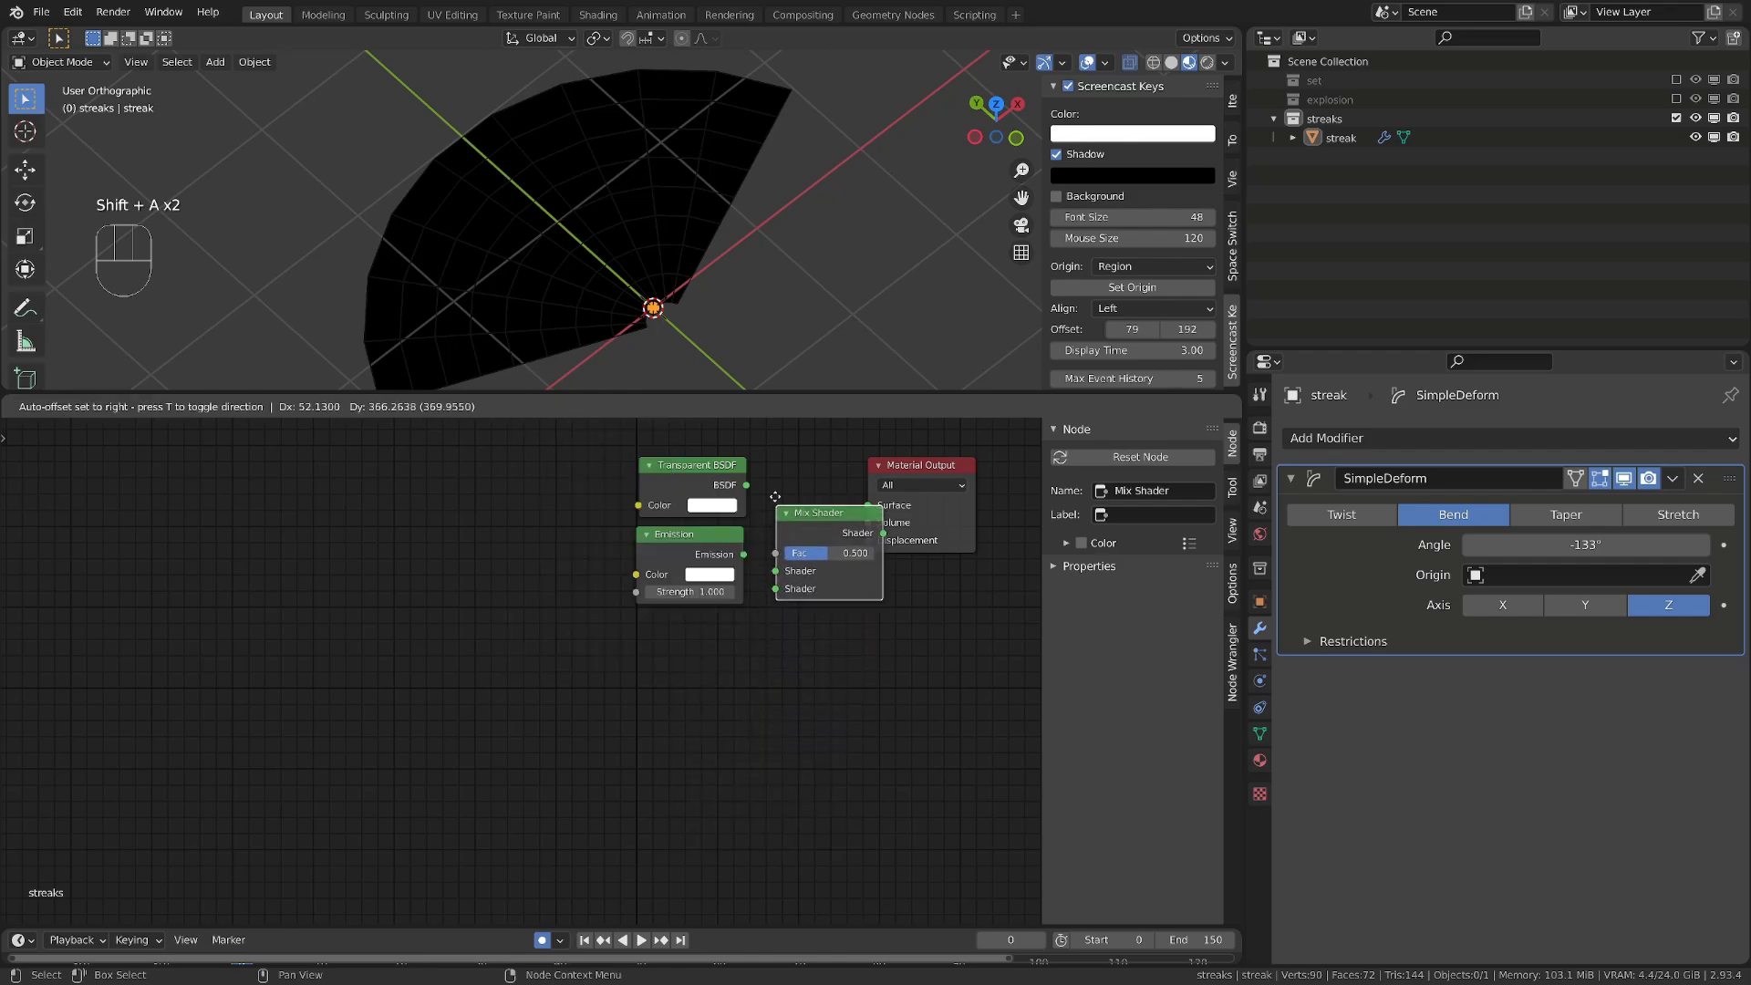
pyautogui.click(807, 510)
# Connect Transparent BSDF and Emission to the Mix Shader's two shader inputs and its output to the Material Output's Surface
pyautogui.moveTo(746, 484); pyautogui.dragTo(764, 536)
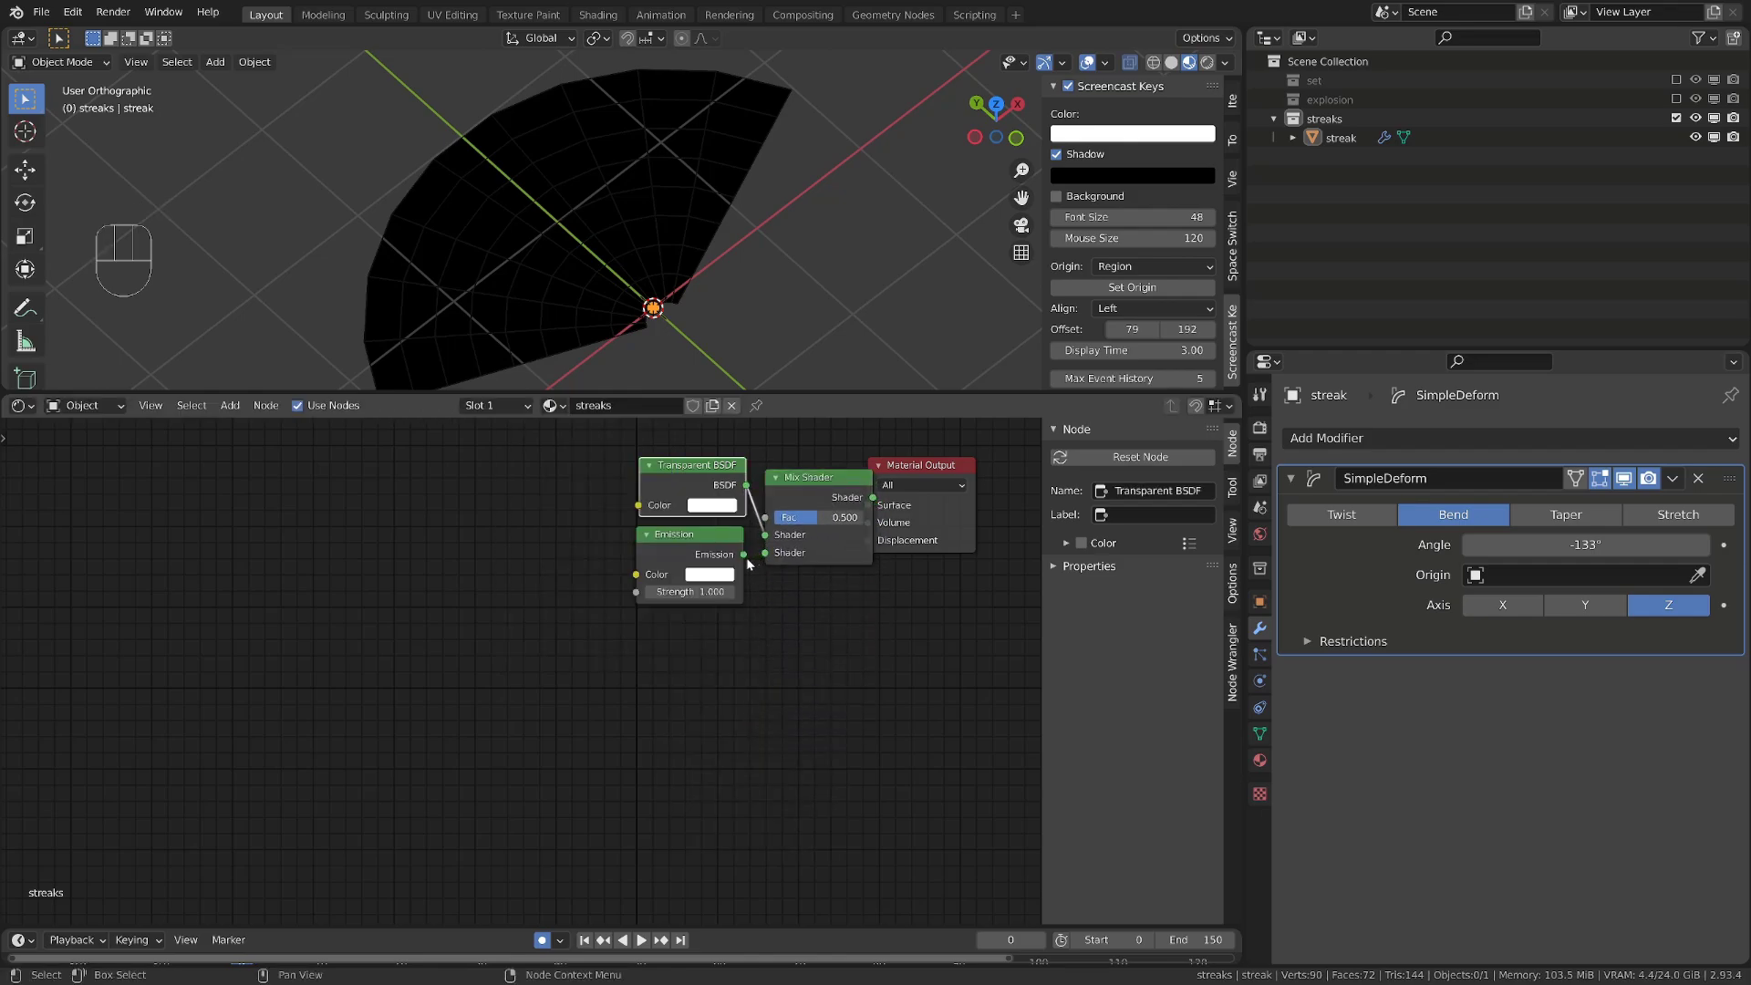
pyautogui.moveTo(737, 469); pyautogui.dragTo(736, 466)
pyautogui.moveTo(744, 554); pyautogui.dragTo(764, 558)
pyautogui.moveTo(913, 477); pyautogui.dragTo(961, 482)
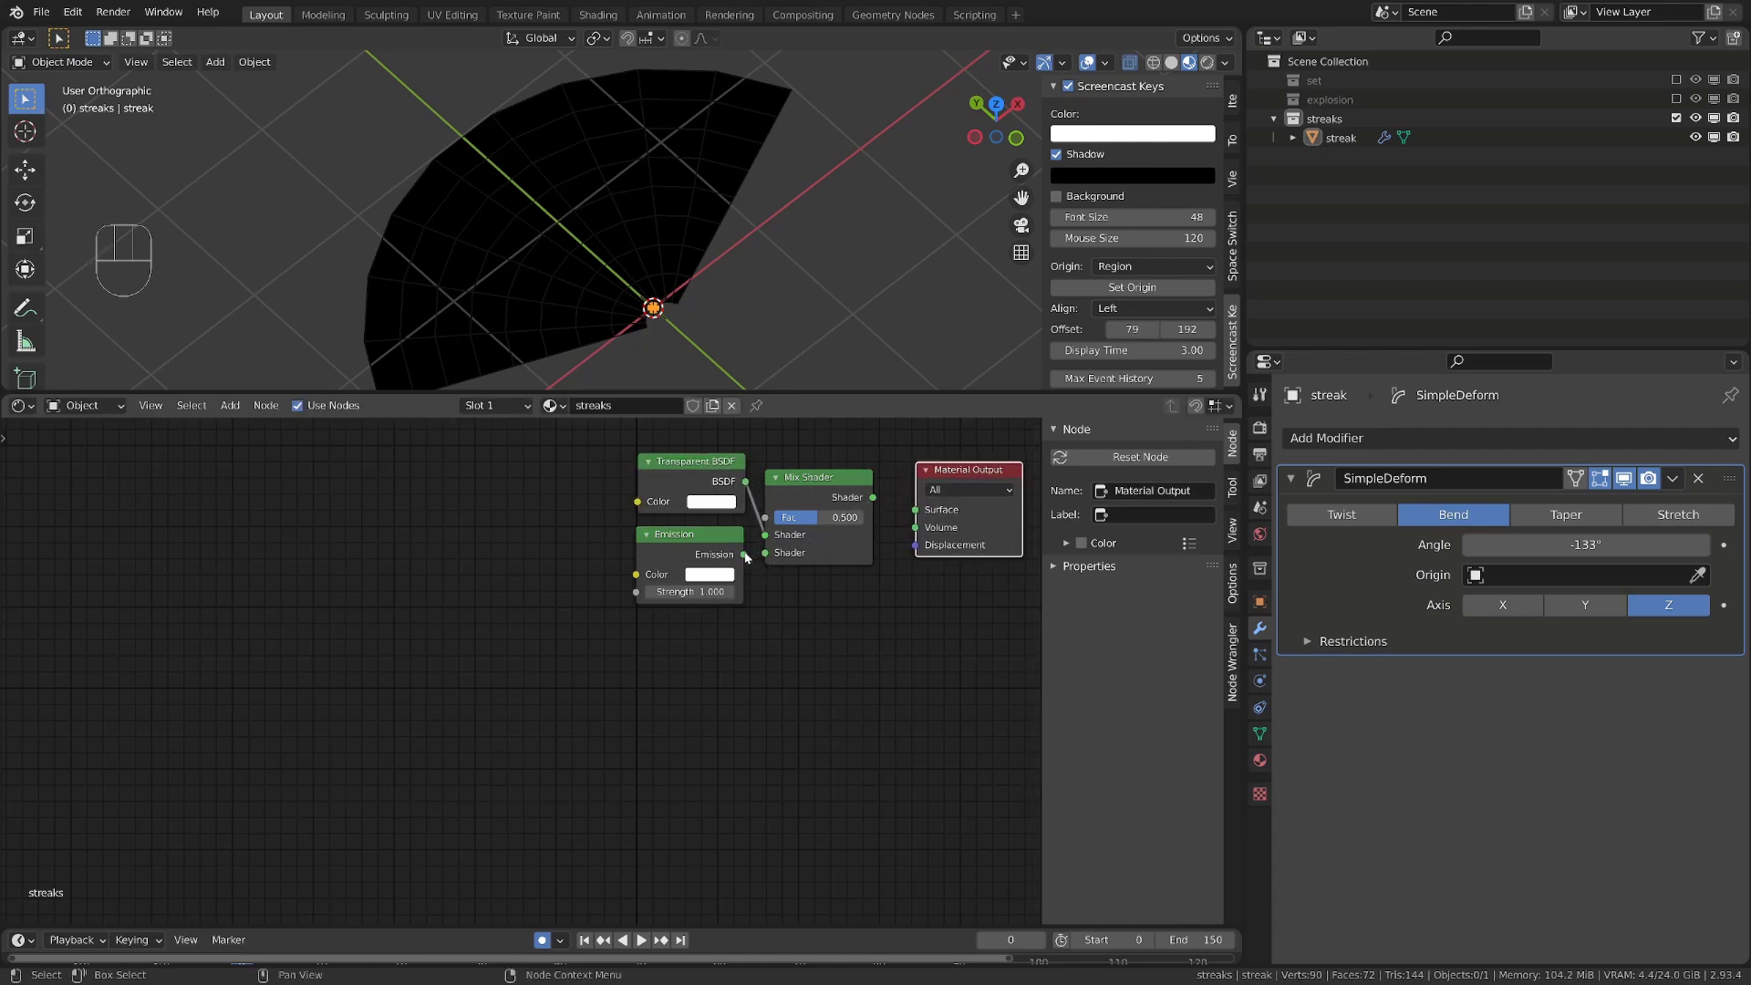
pyautogui.moveTo(745, 555); pyautogui.dragTo(765, 553)
pyautogui.moveTo(873, 497); pyautogui.dragTo(915, 509)
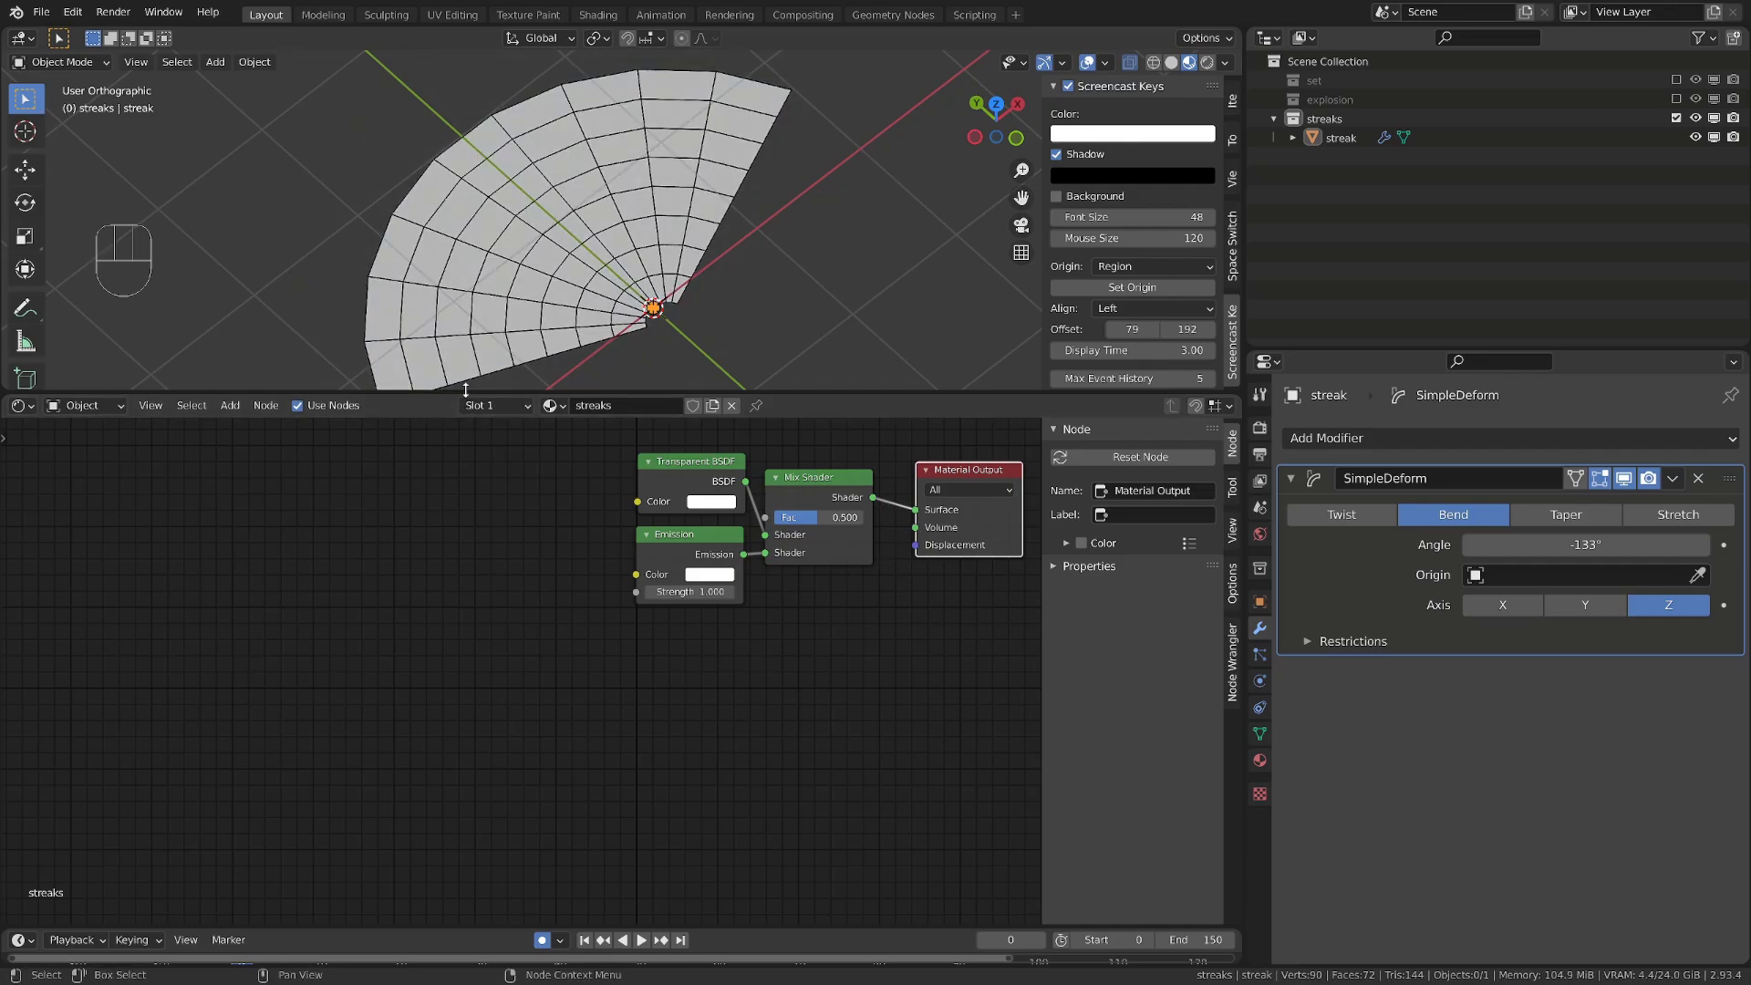
# Enlarge the viewport, hide the streak's Simple Deform modifier in the viewport and examine its full UV layout in the UV Editor
pyautogui.moveTo(470, 394); pyautogui.dragTo(470, 464)
pyautogui.click(578, 352)
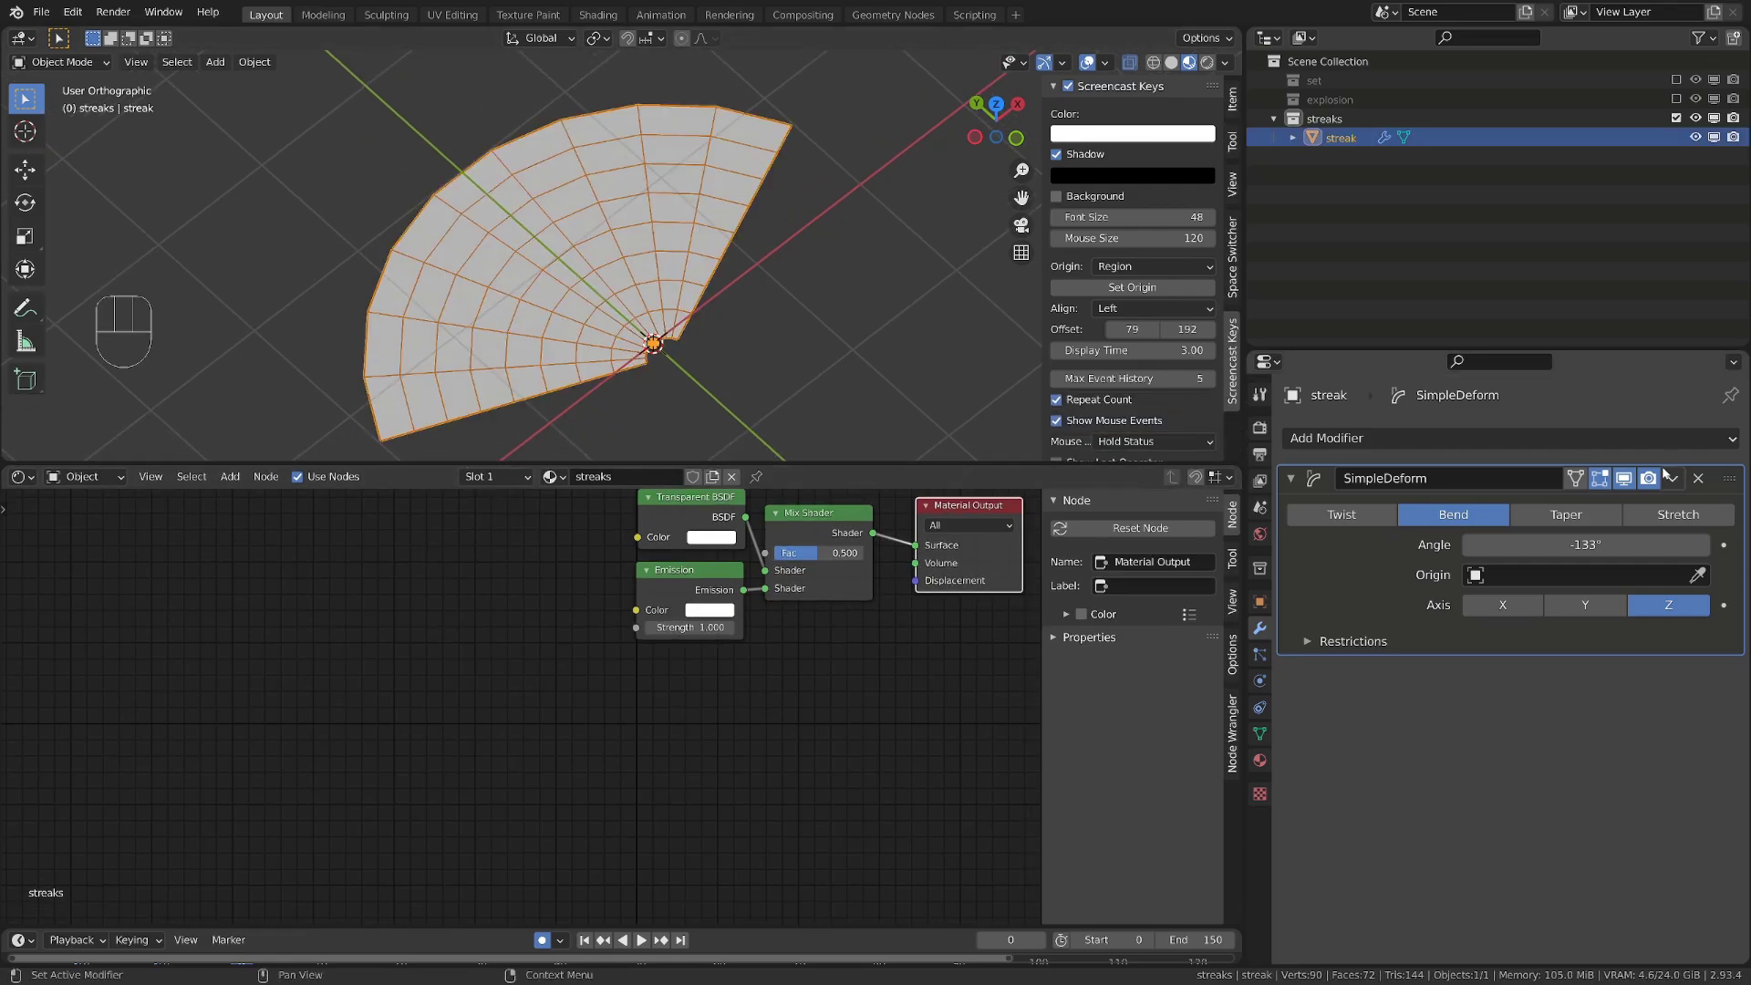
pyautogui.click(1624, 479)
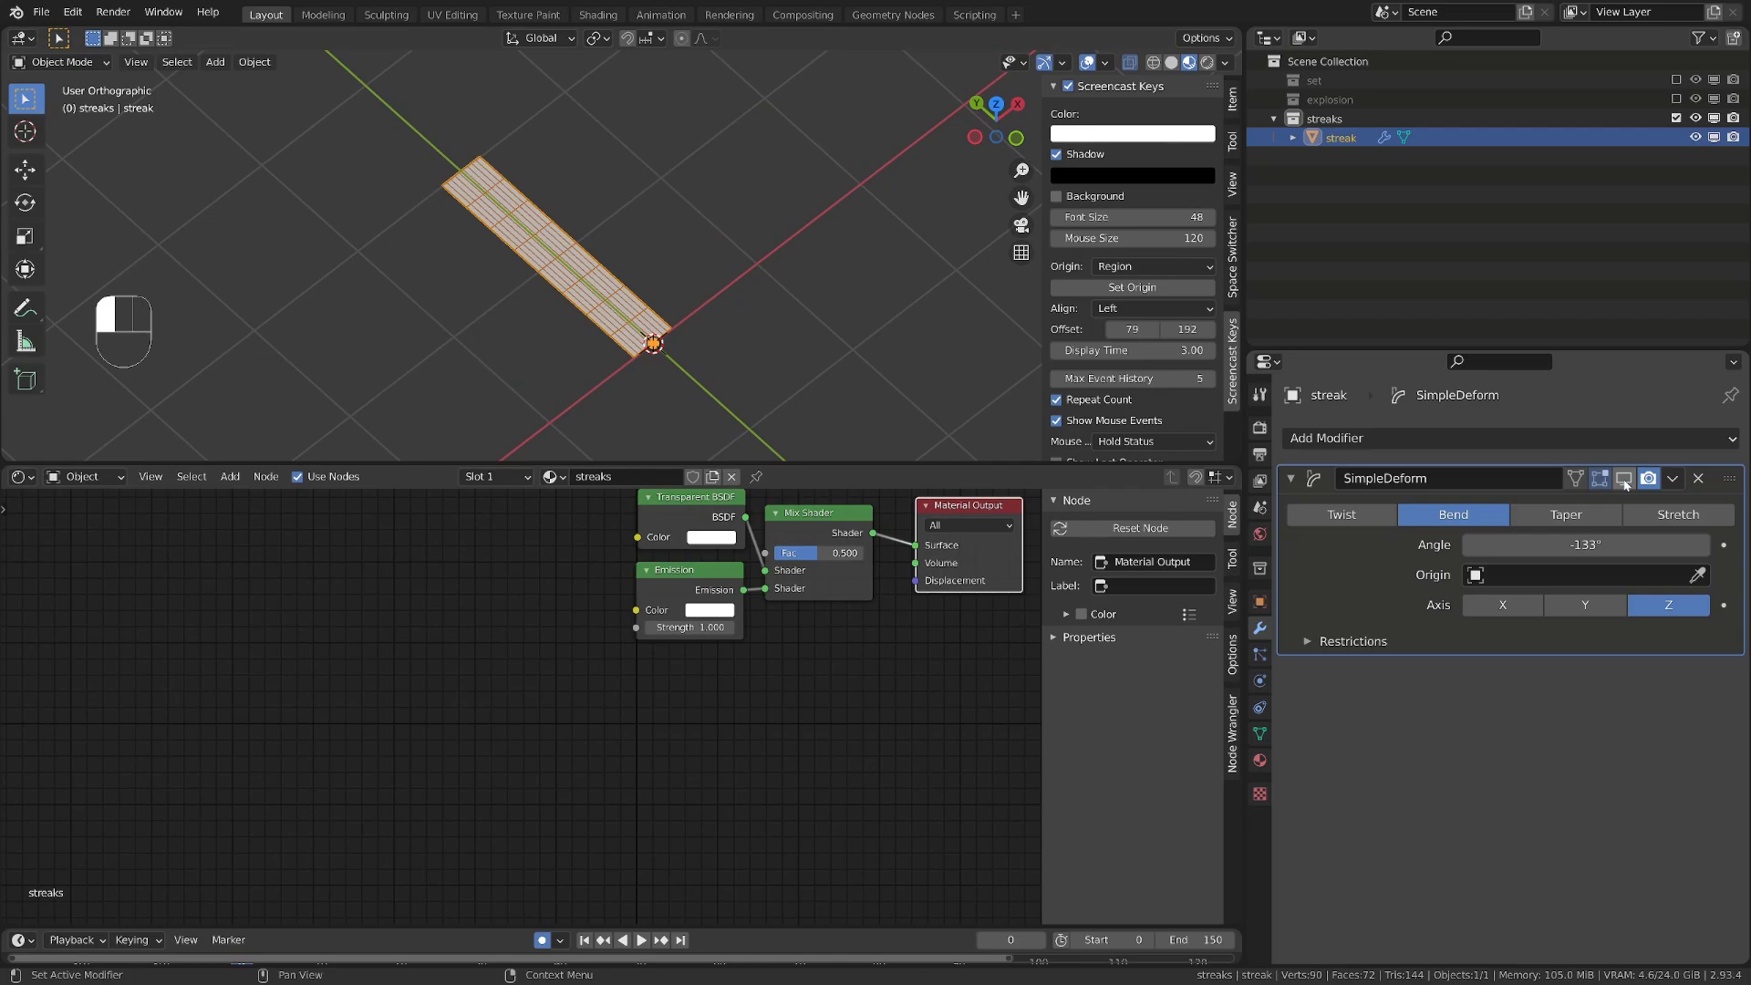
pyautogui.click(21, 476)
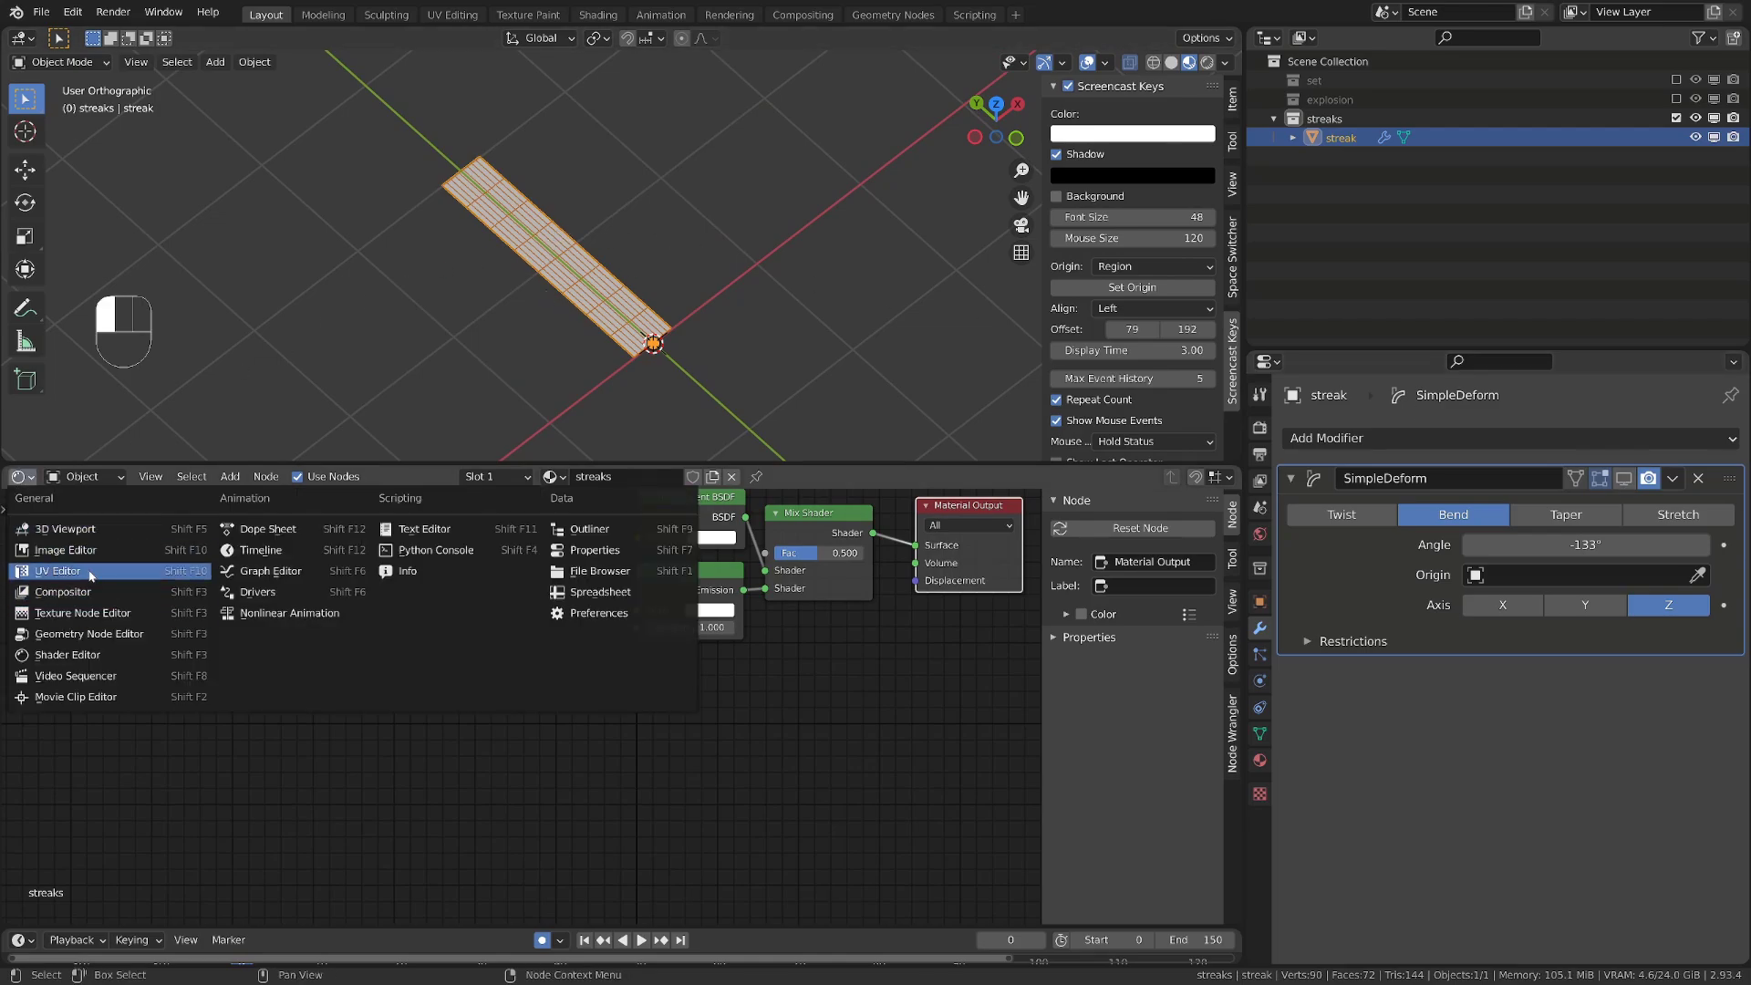
pyautogui.click(57, 571)
pyautogui.press('Tab')
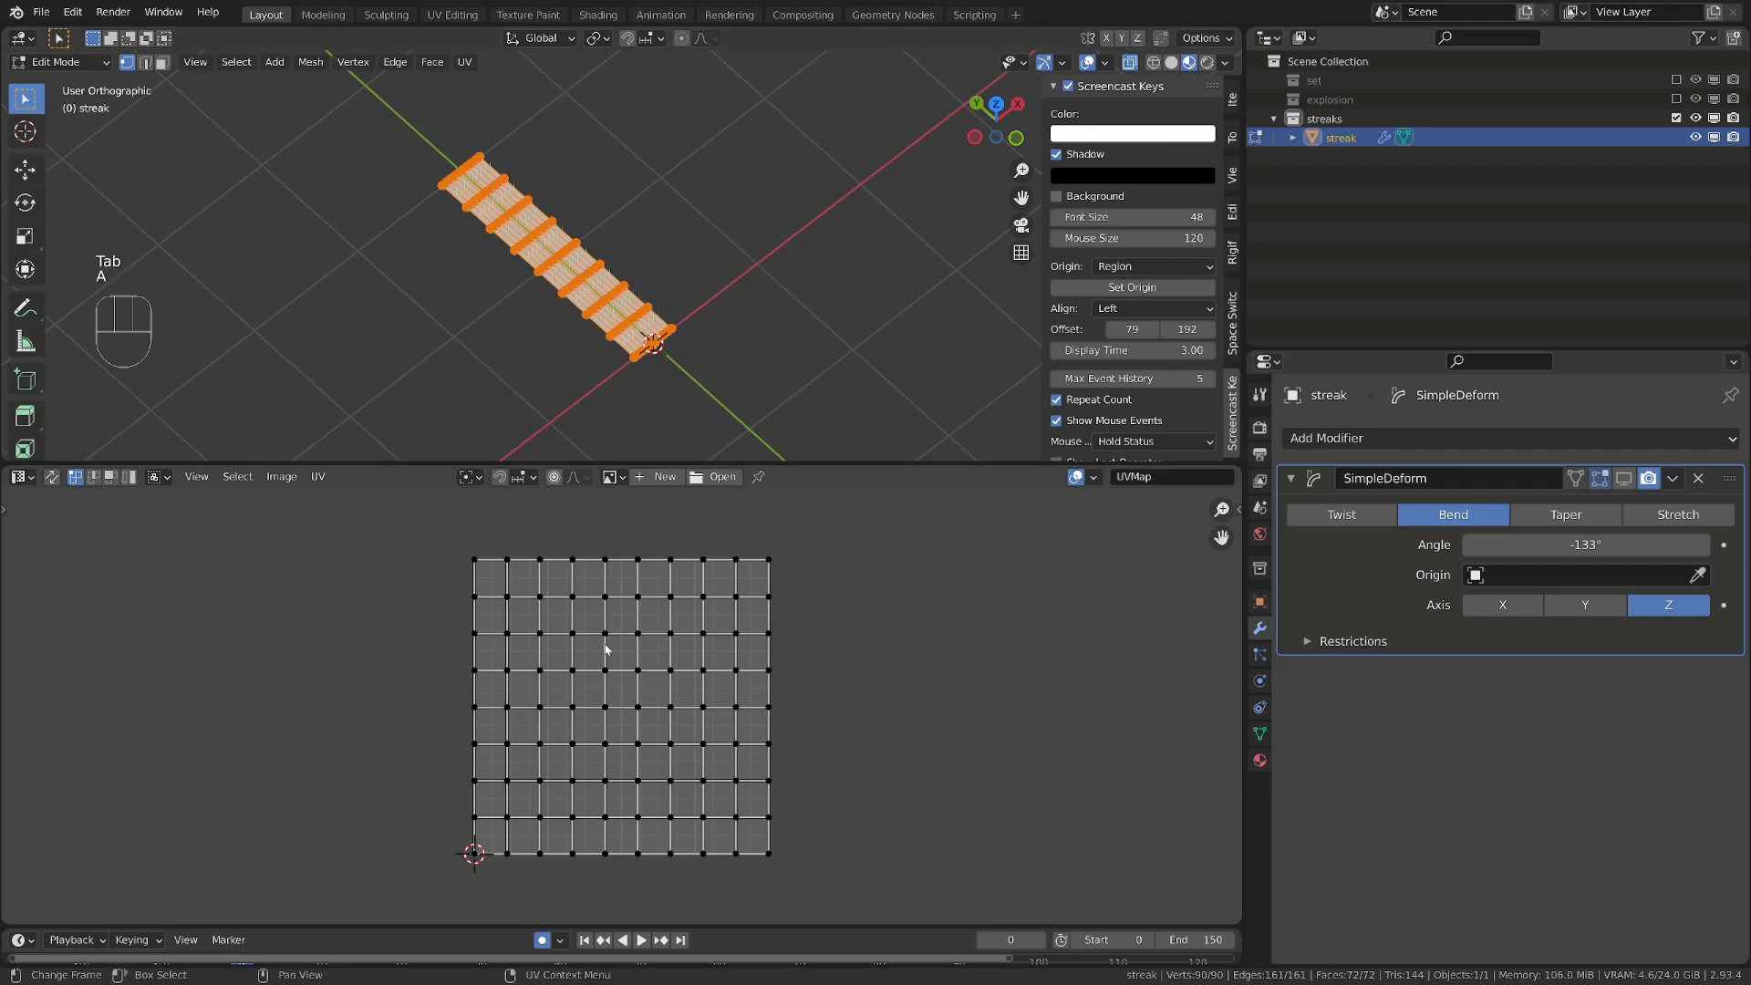
pyautogui.press('a')
pyautogui.press('a')
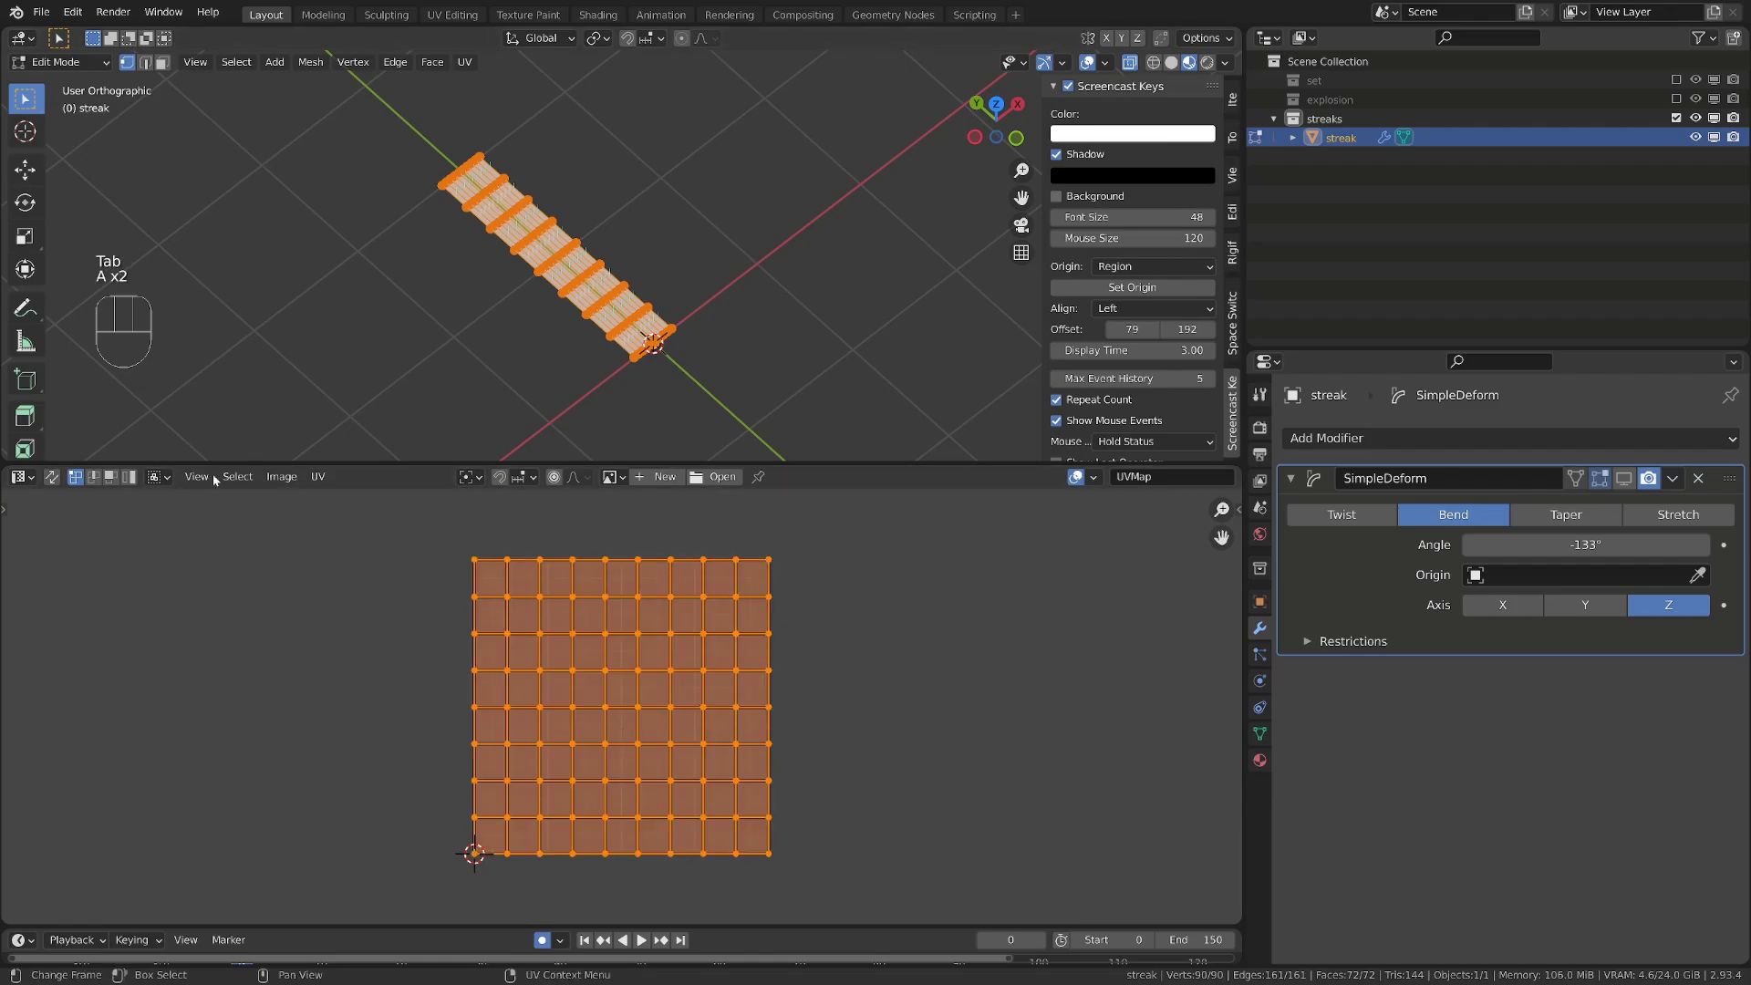
# Return to the Shader Editor and Object Mode, and restore the Simple Deform modifier's viewport display
pyautogui.click(20, 476)
pyautogui.click(76, 657)
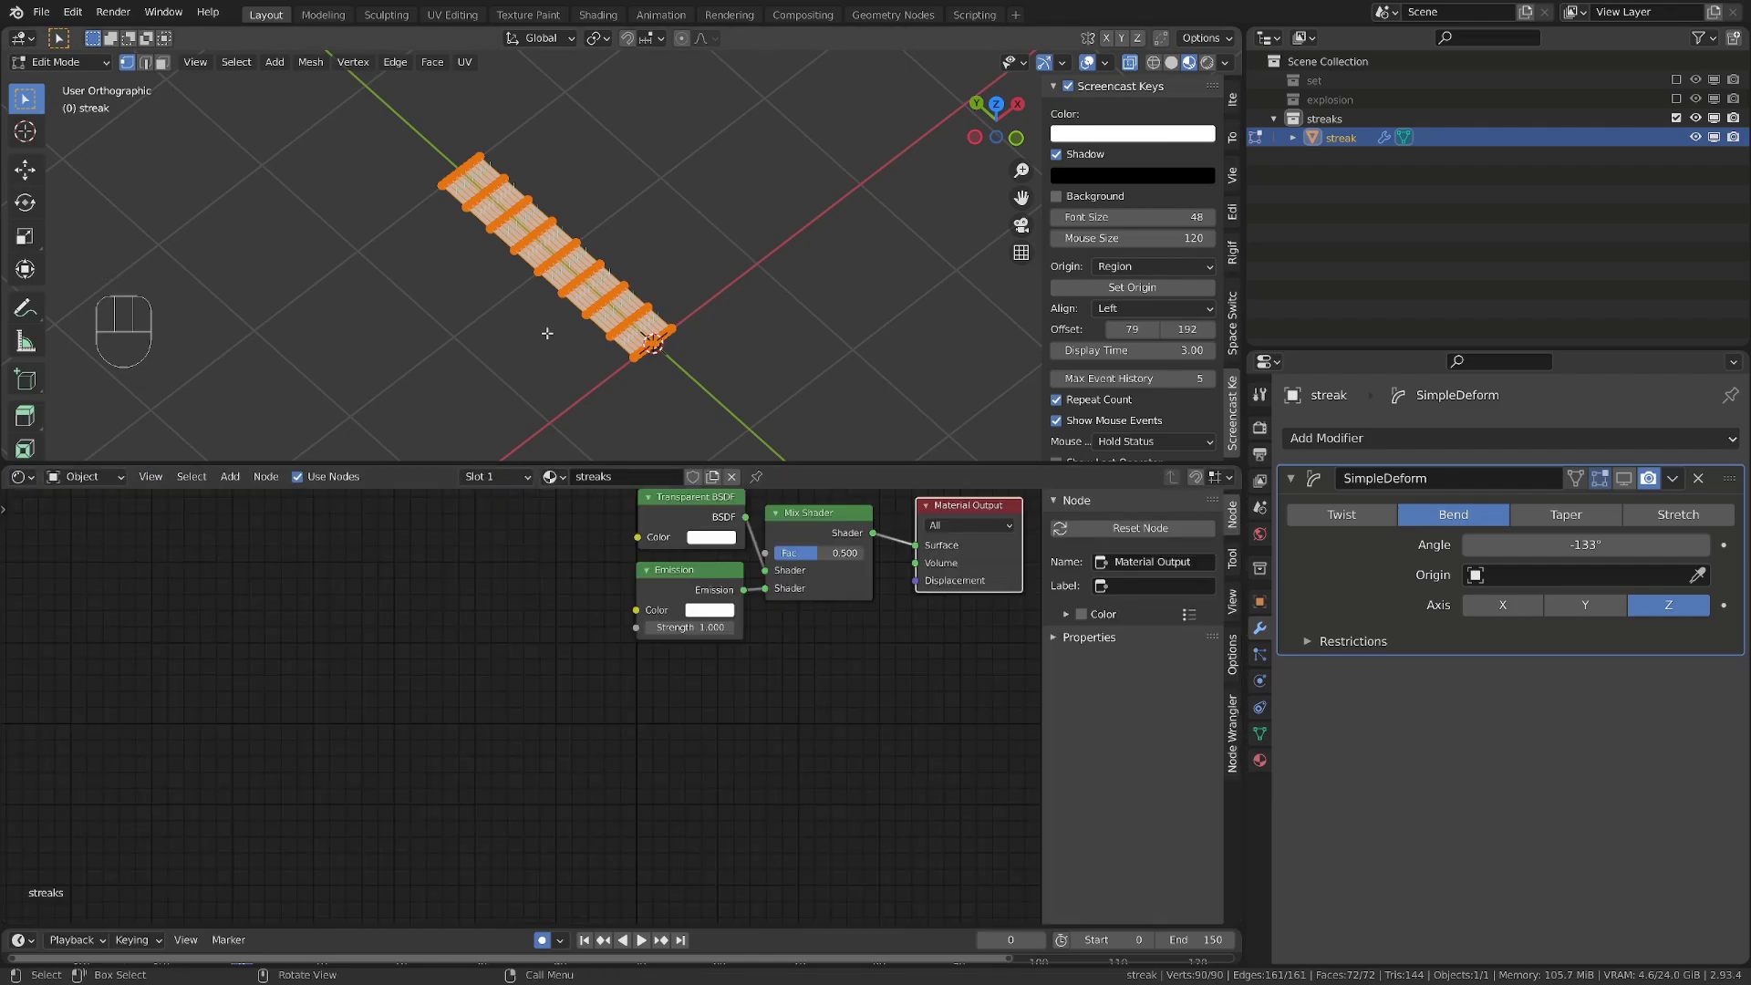
pyautogui.press('Tab')
pyautogui.click(1600, 478)
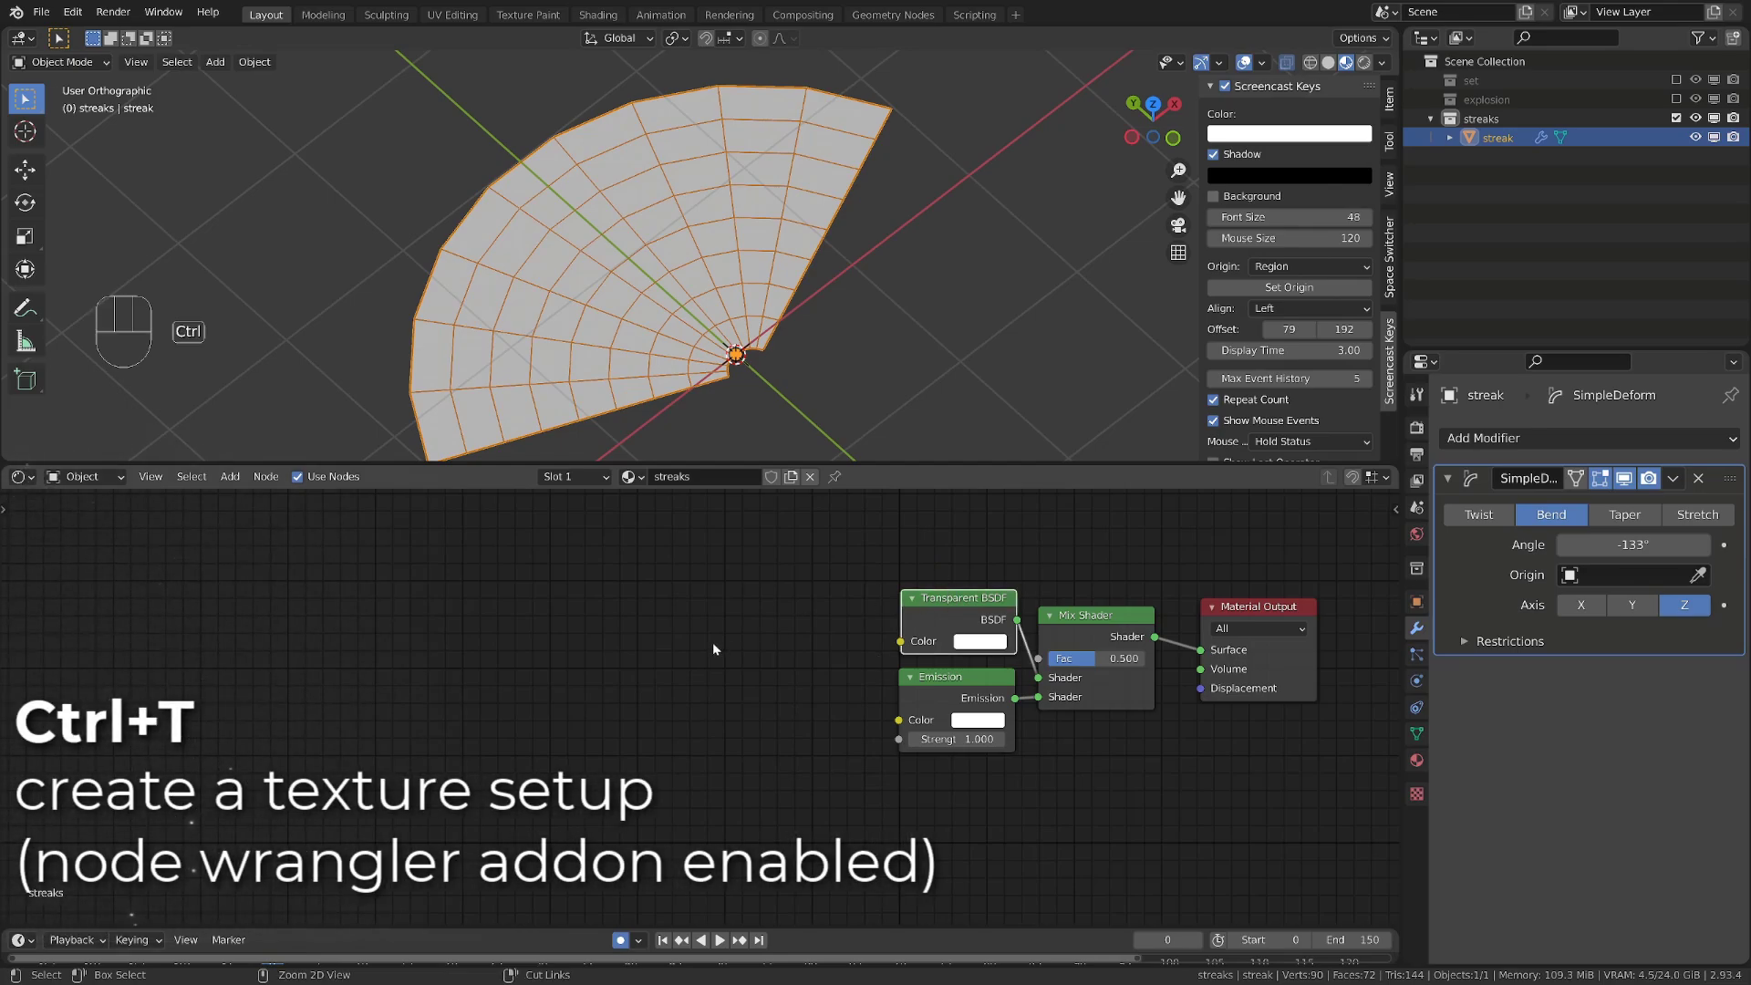
# Generate a Node Wrangler texture setup on the Transparent BSDF and delete its Image Texture, keeping the Texture Coordinate and Mapping nodes
pyautogui.hotkey('ctrl', 't')
pyautogui.press('g')
pyautogui.click(522, 658)
pyautogui.press('g')
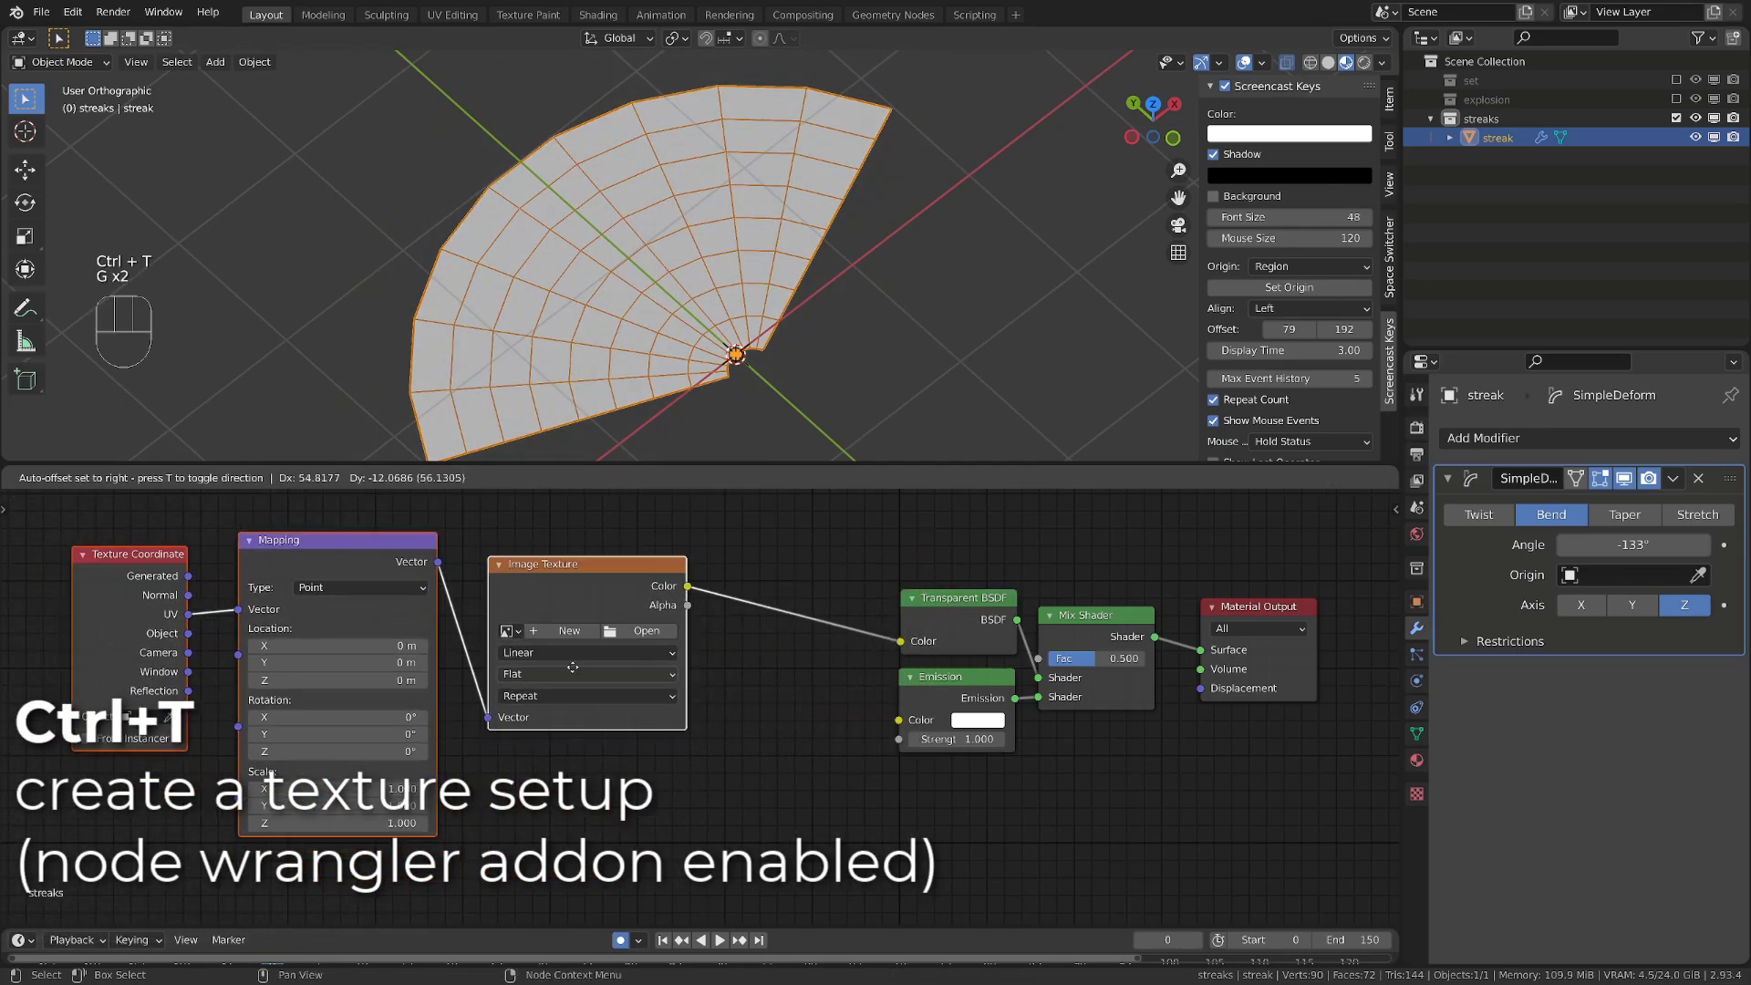
pyautogui.click(580, 663)
pyautogui.click(602, 768)
pyautogui.click(608, 586)
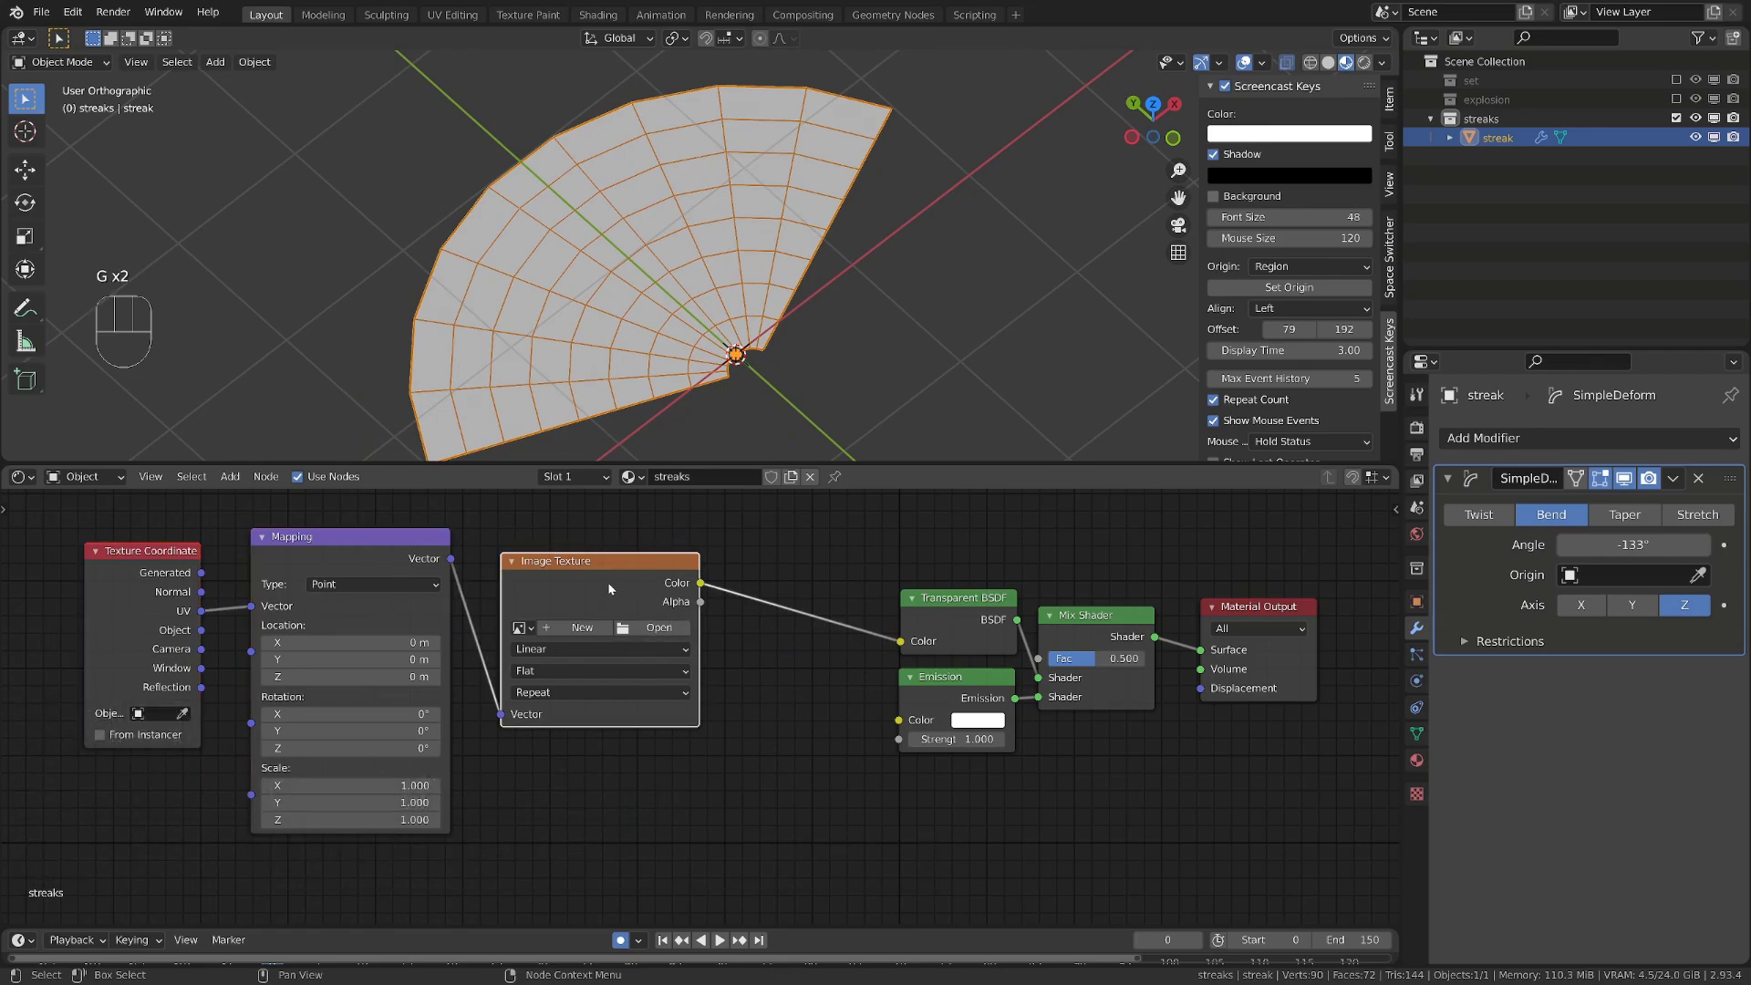
pyautogui.press('x')
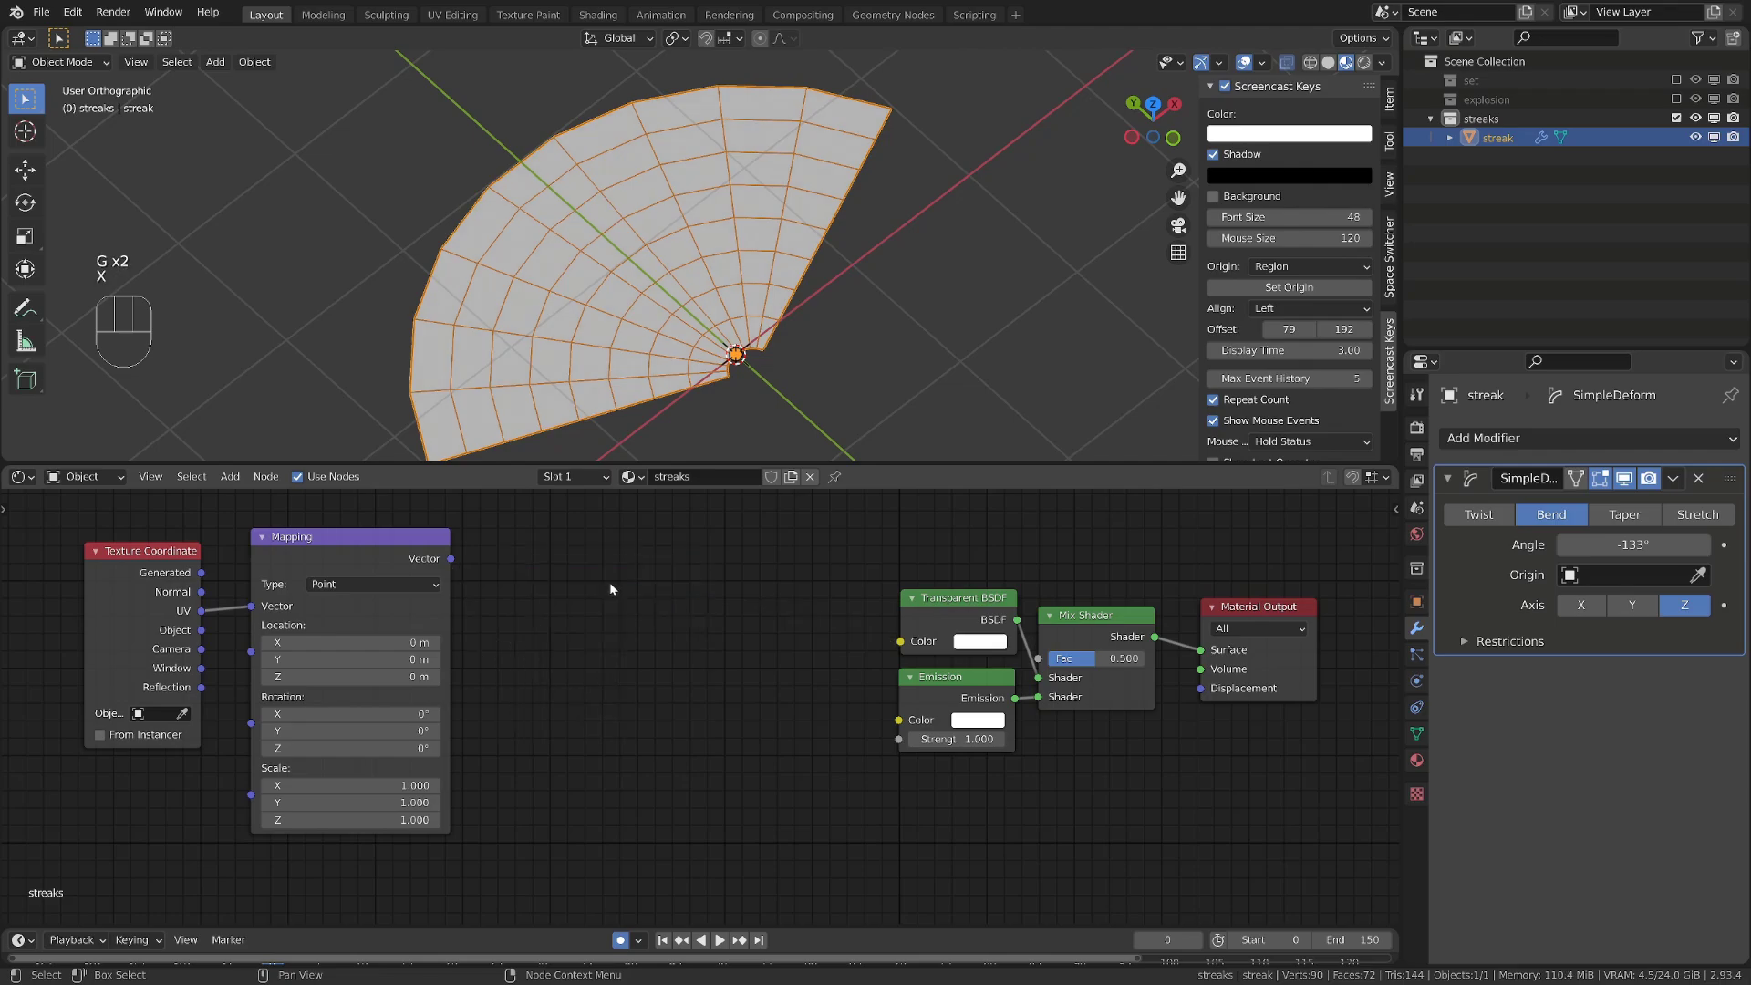
# Add a Gradient Texture node driven by the Mapping vector and connect its Color to the Emission color
pyautogui.hotkey('shift', 'a')
pyautogui.moveTo(600, 641)
pyautogui.moveTo(602, 583)
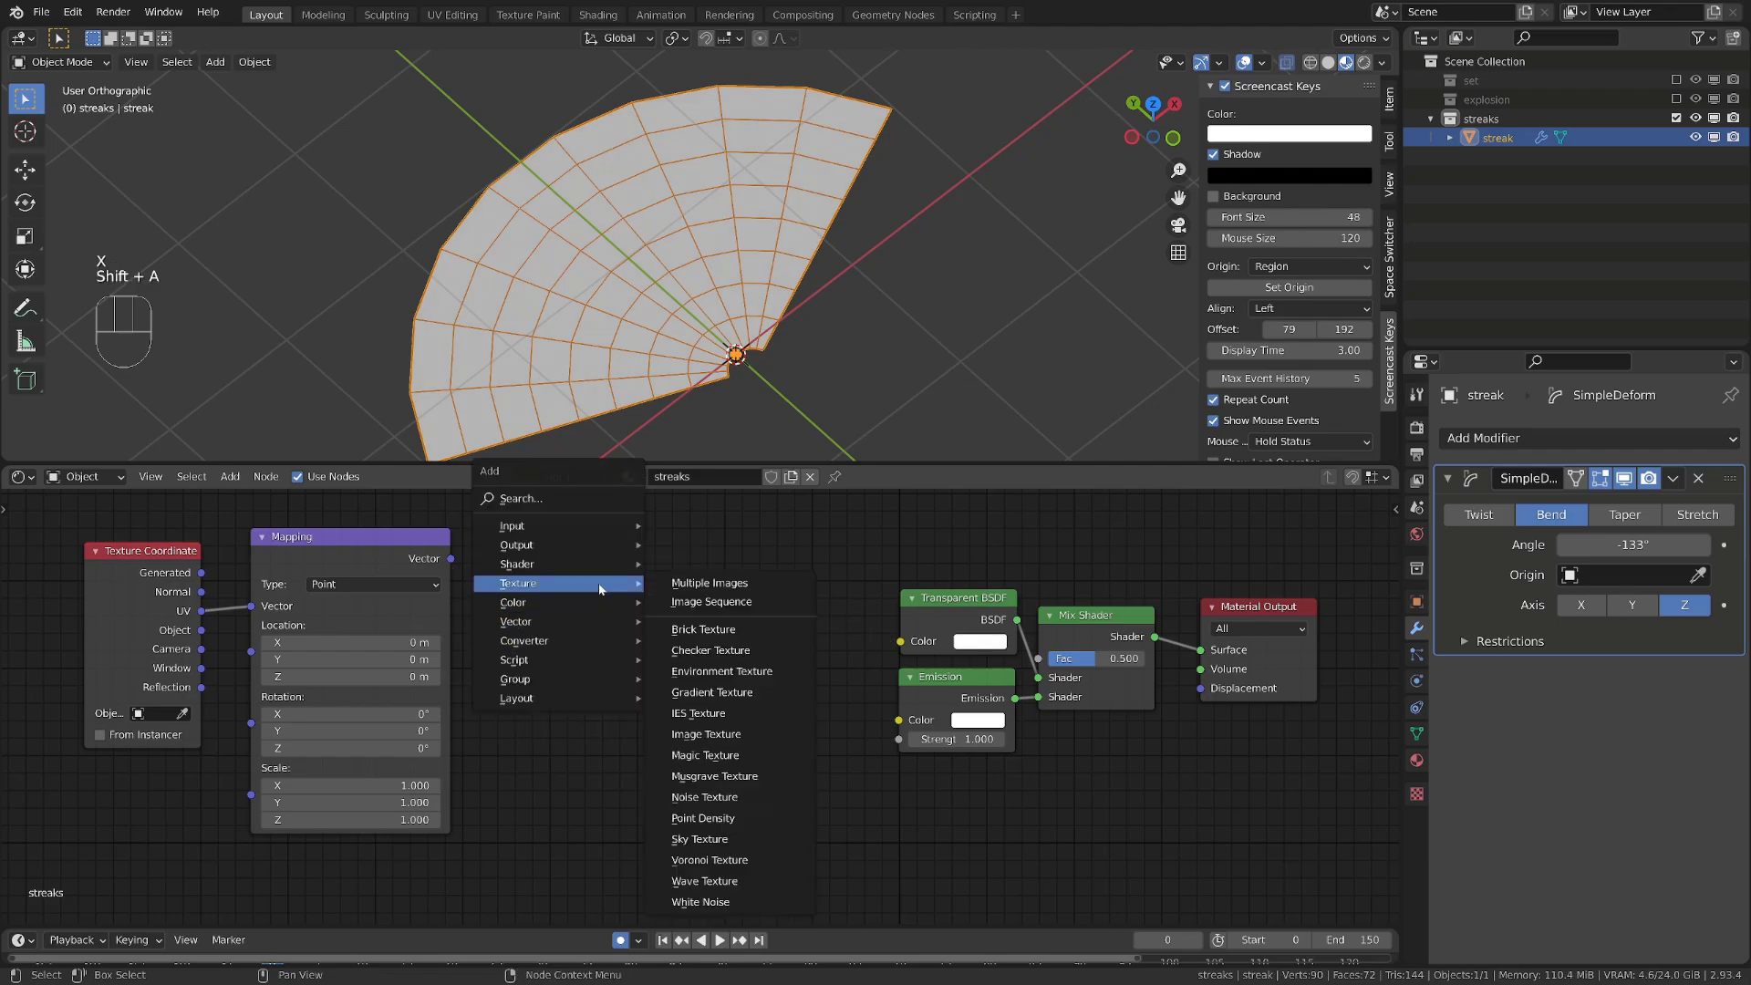
pyautogui.click(751, 693)
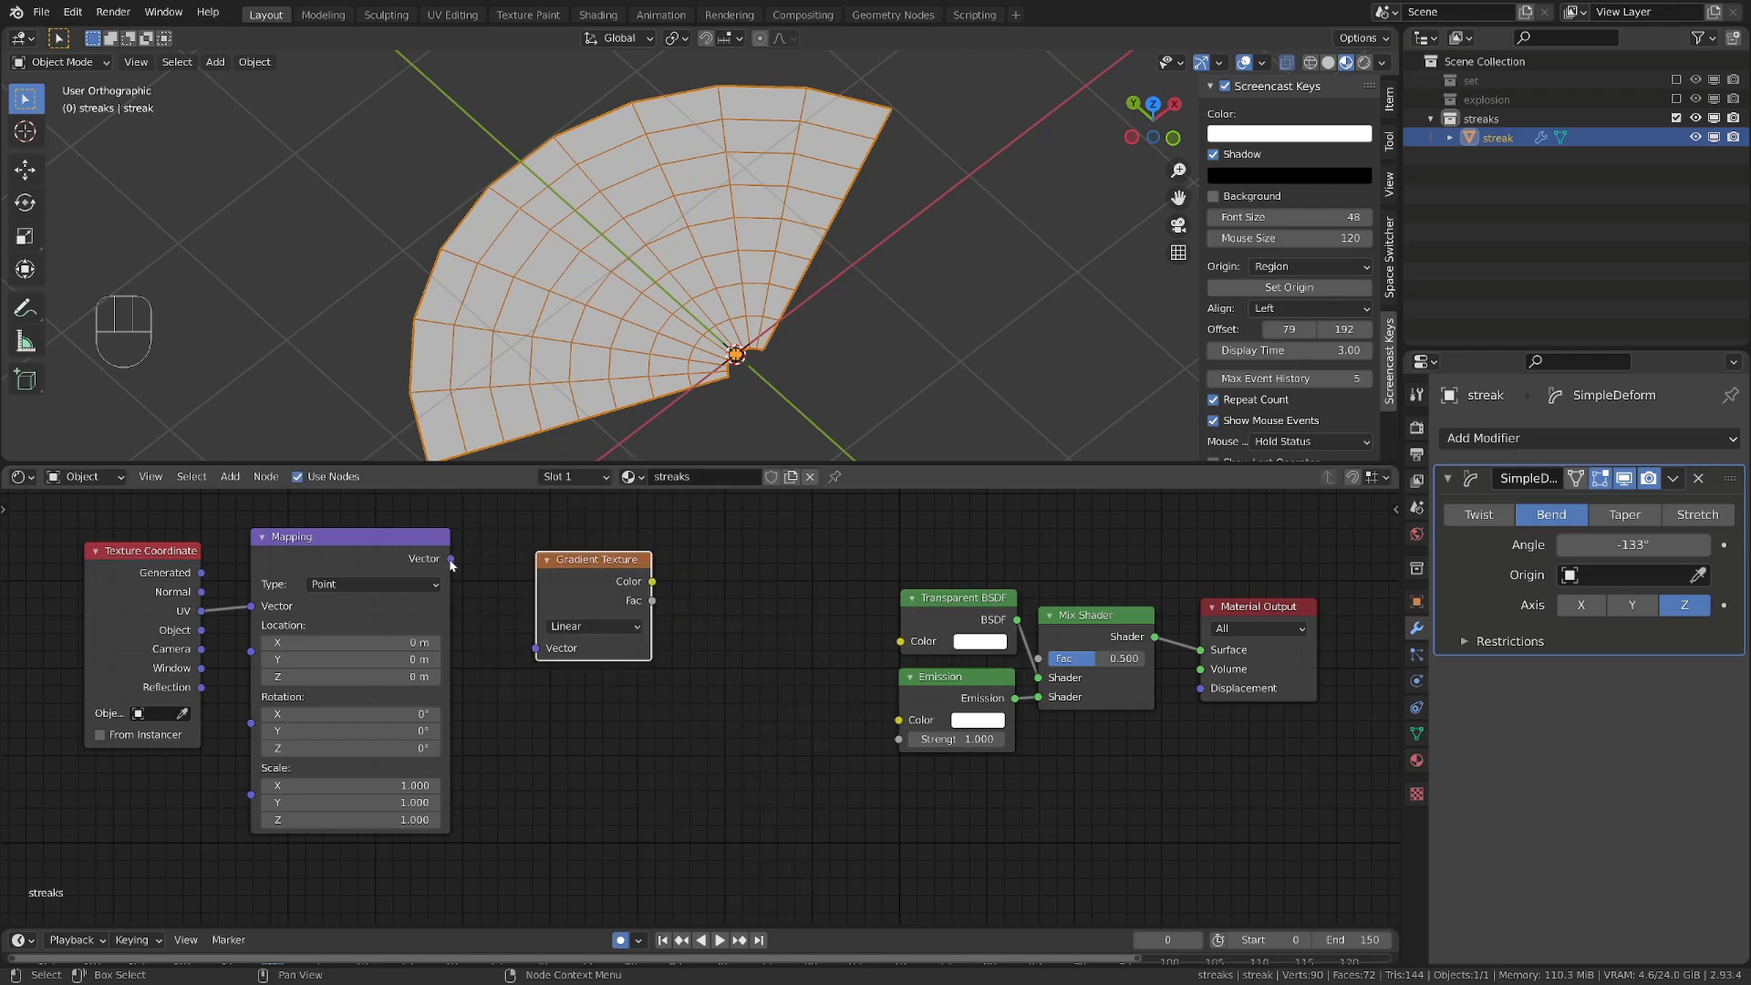
pyautogui.moveTo(451, 562); pyautogui.dragTo(606, 643)
pyautogui.moveTo(653, 582); pyautogui.dragTo(899, 719)
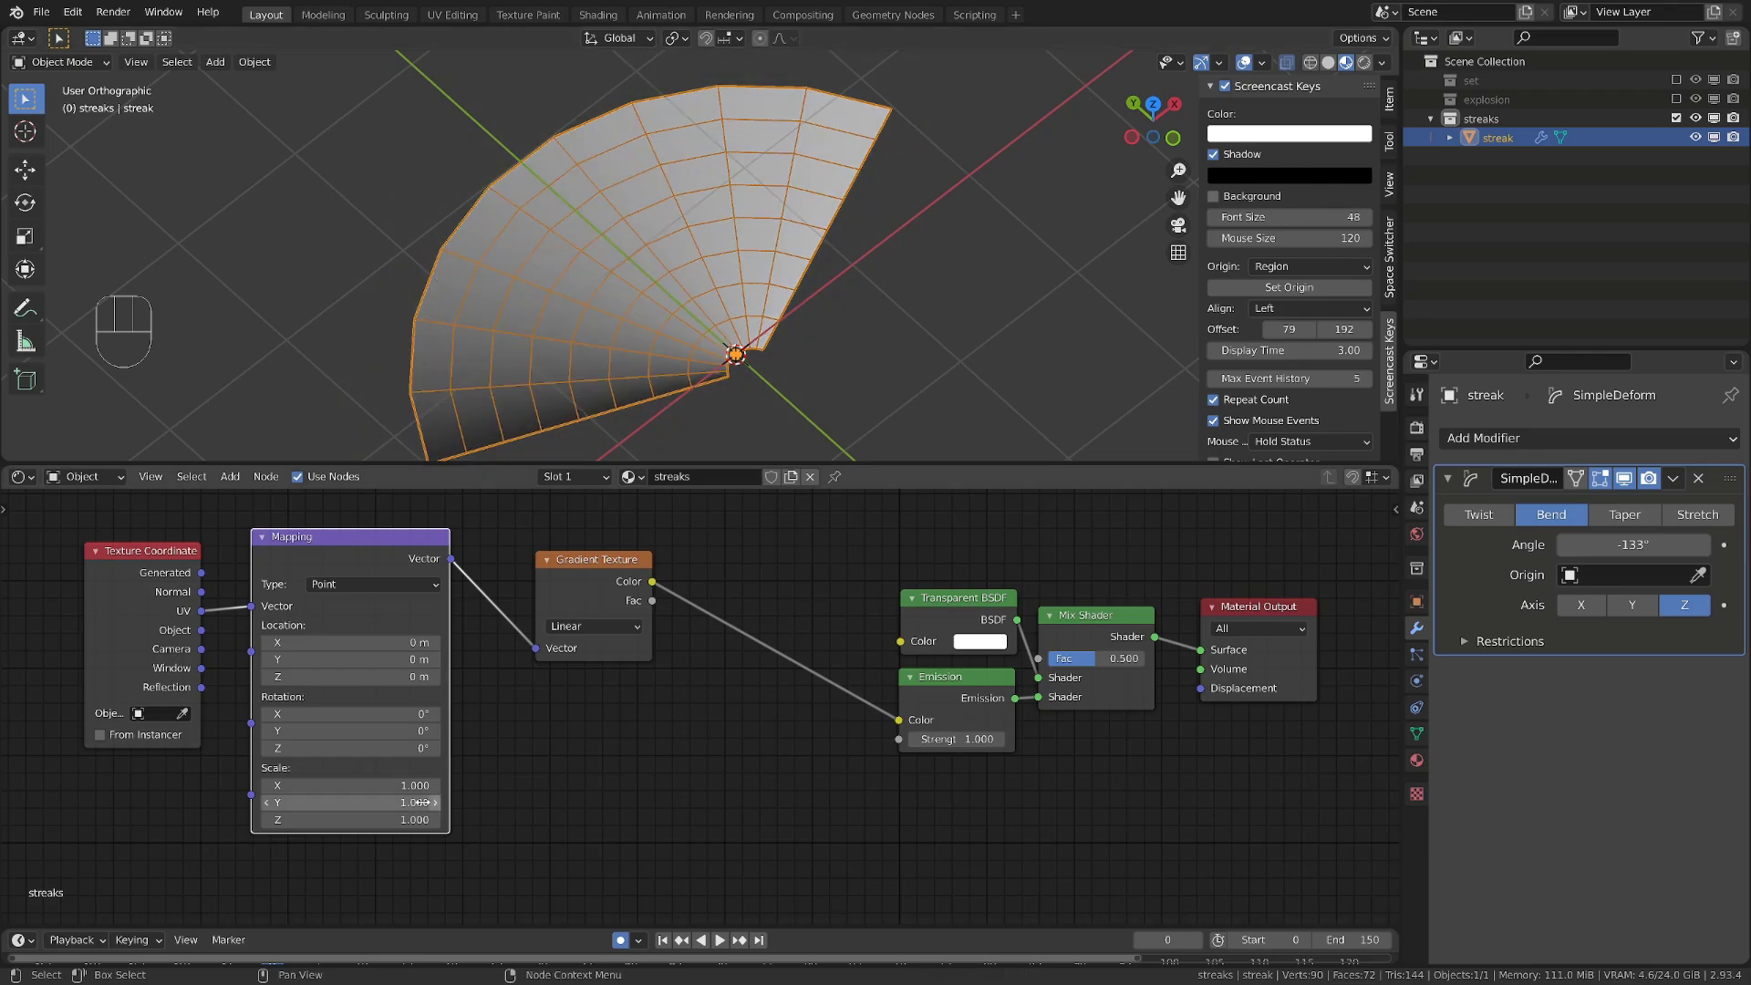
# Set the Mapping node's type to Texture and its Z rotation to 90°
pyautogui.click(362, 594)
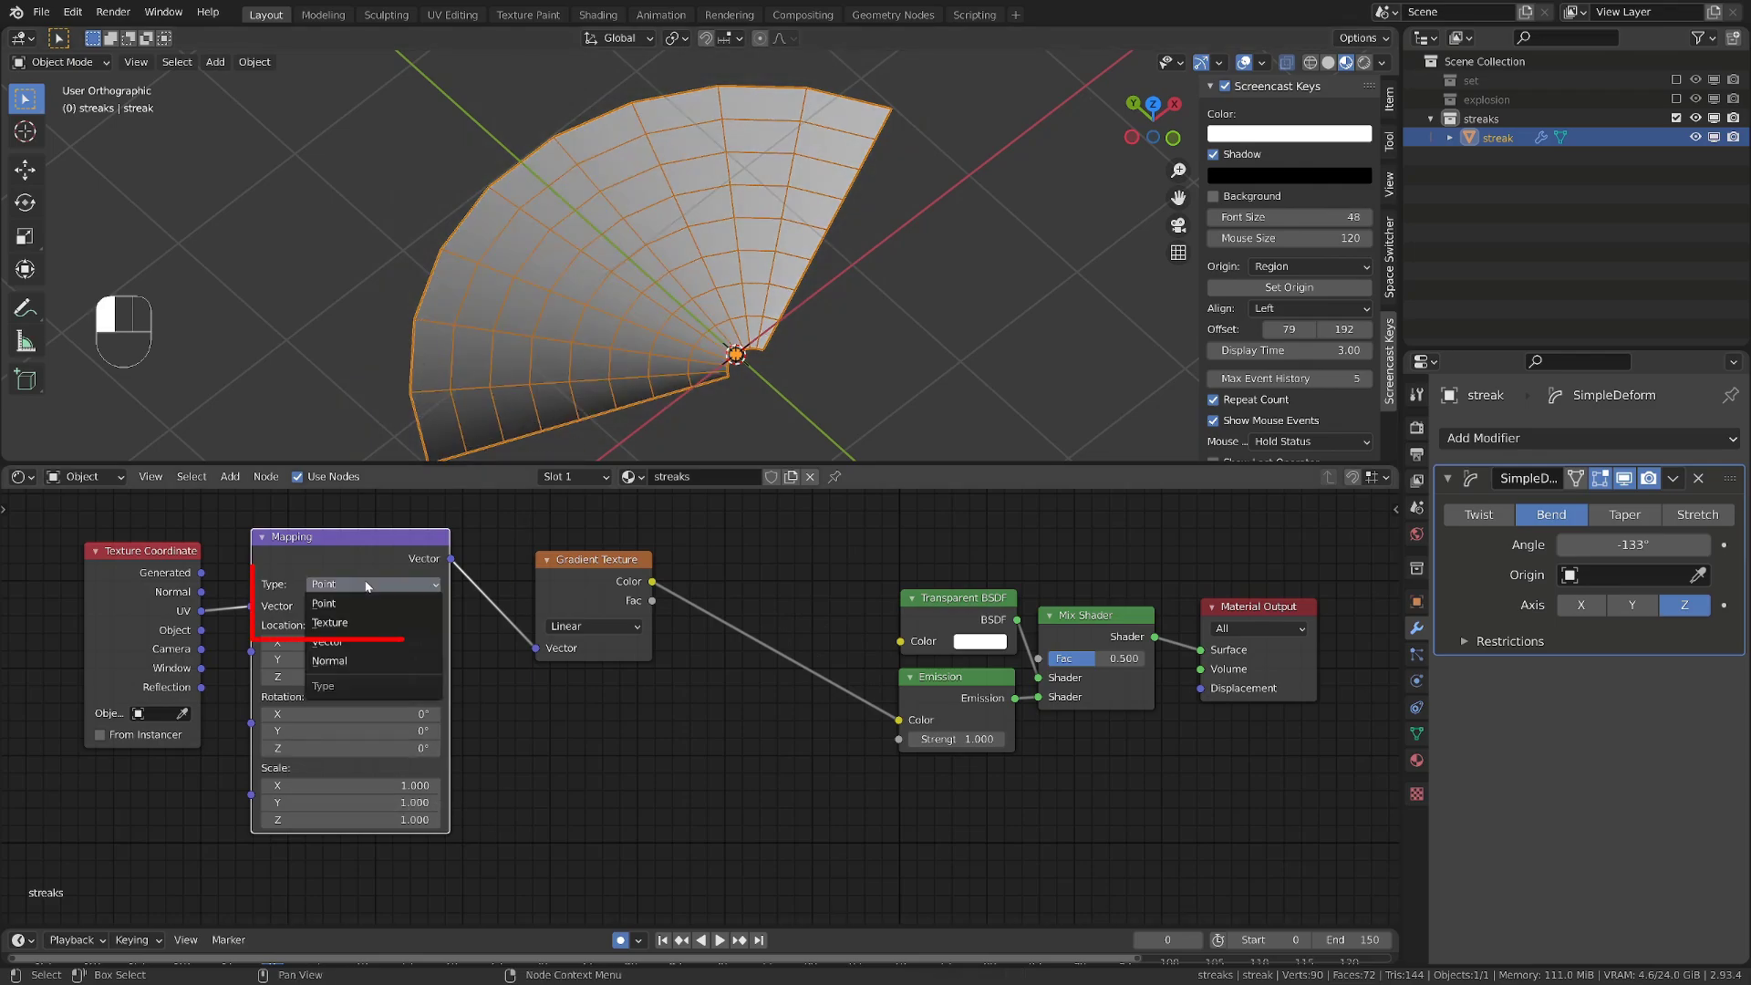
pyautogui.click(333, 623)
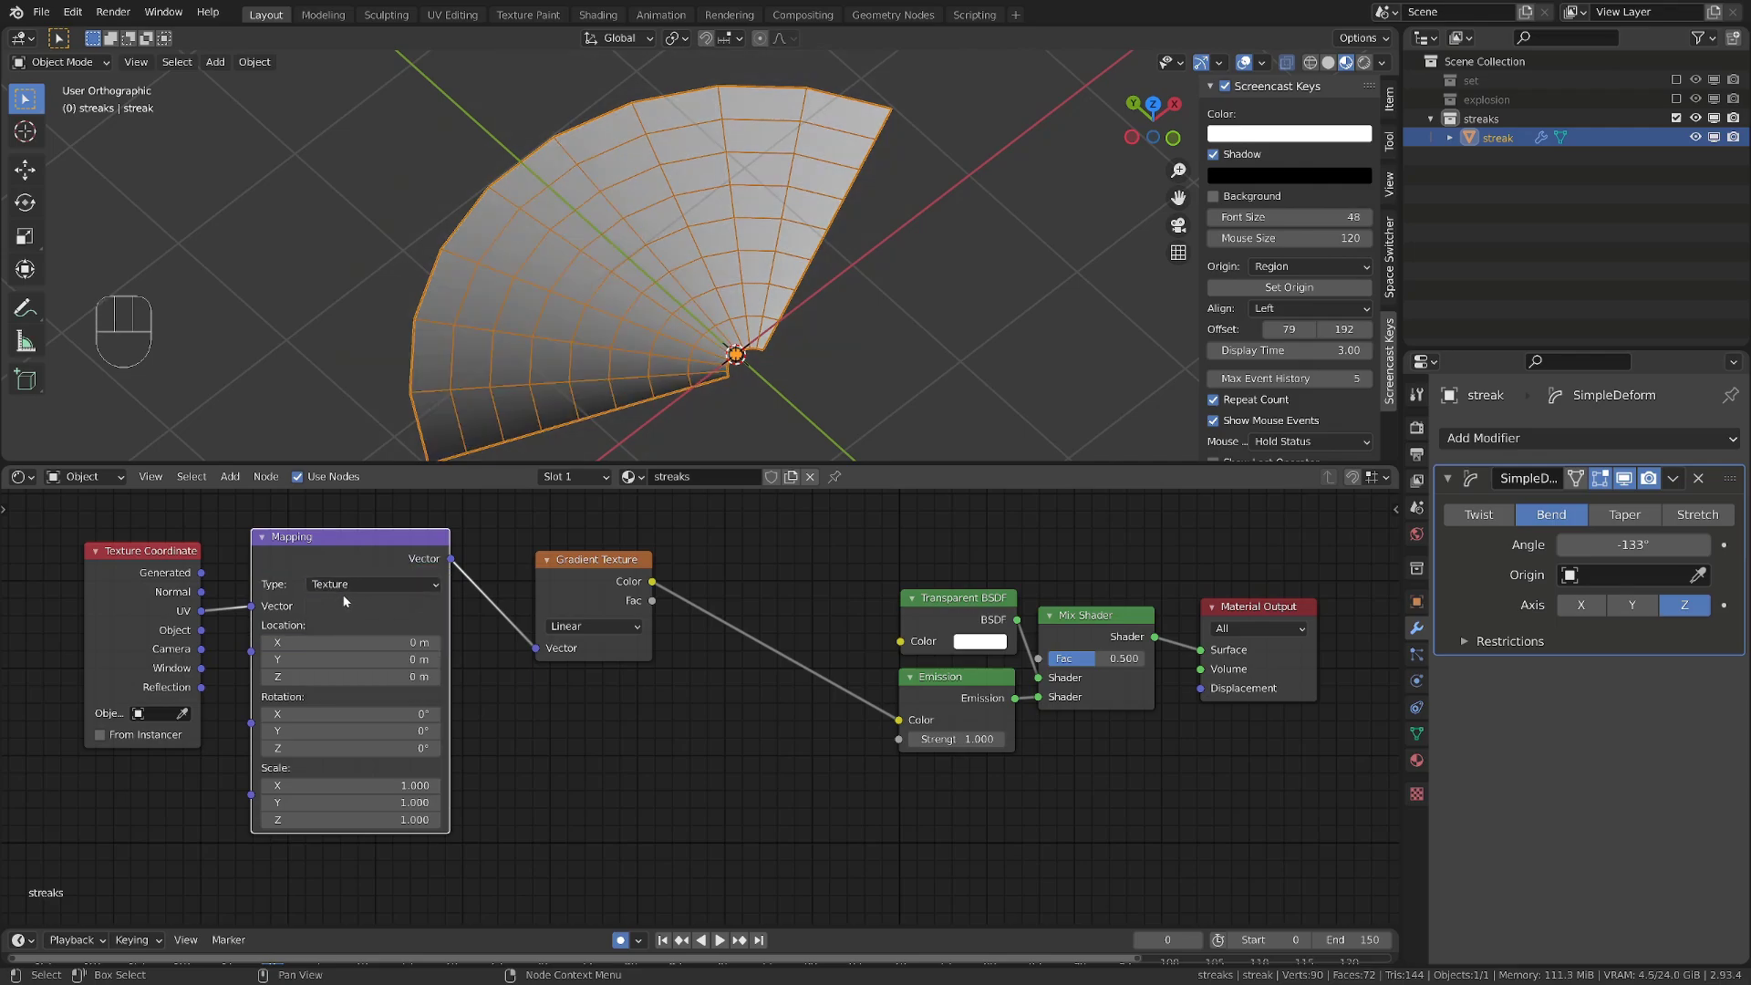
pyautogui.click(312, 745)
pyautogui.click(358, 773)
pyautogui.moveTo(368, 749)
pyautogui.mouseDown()
pyautogui.moveTo(319, 749)
pyautogui.moveTo(396, 749)
pyautogui.moveTo(324, 748)
pyautogui.moveTo(380, 749)
pyautogui.mouseUp()
pyautogui.click(371, 748)
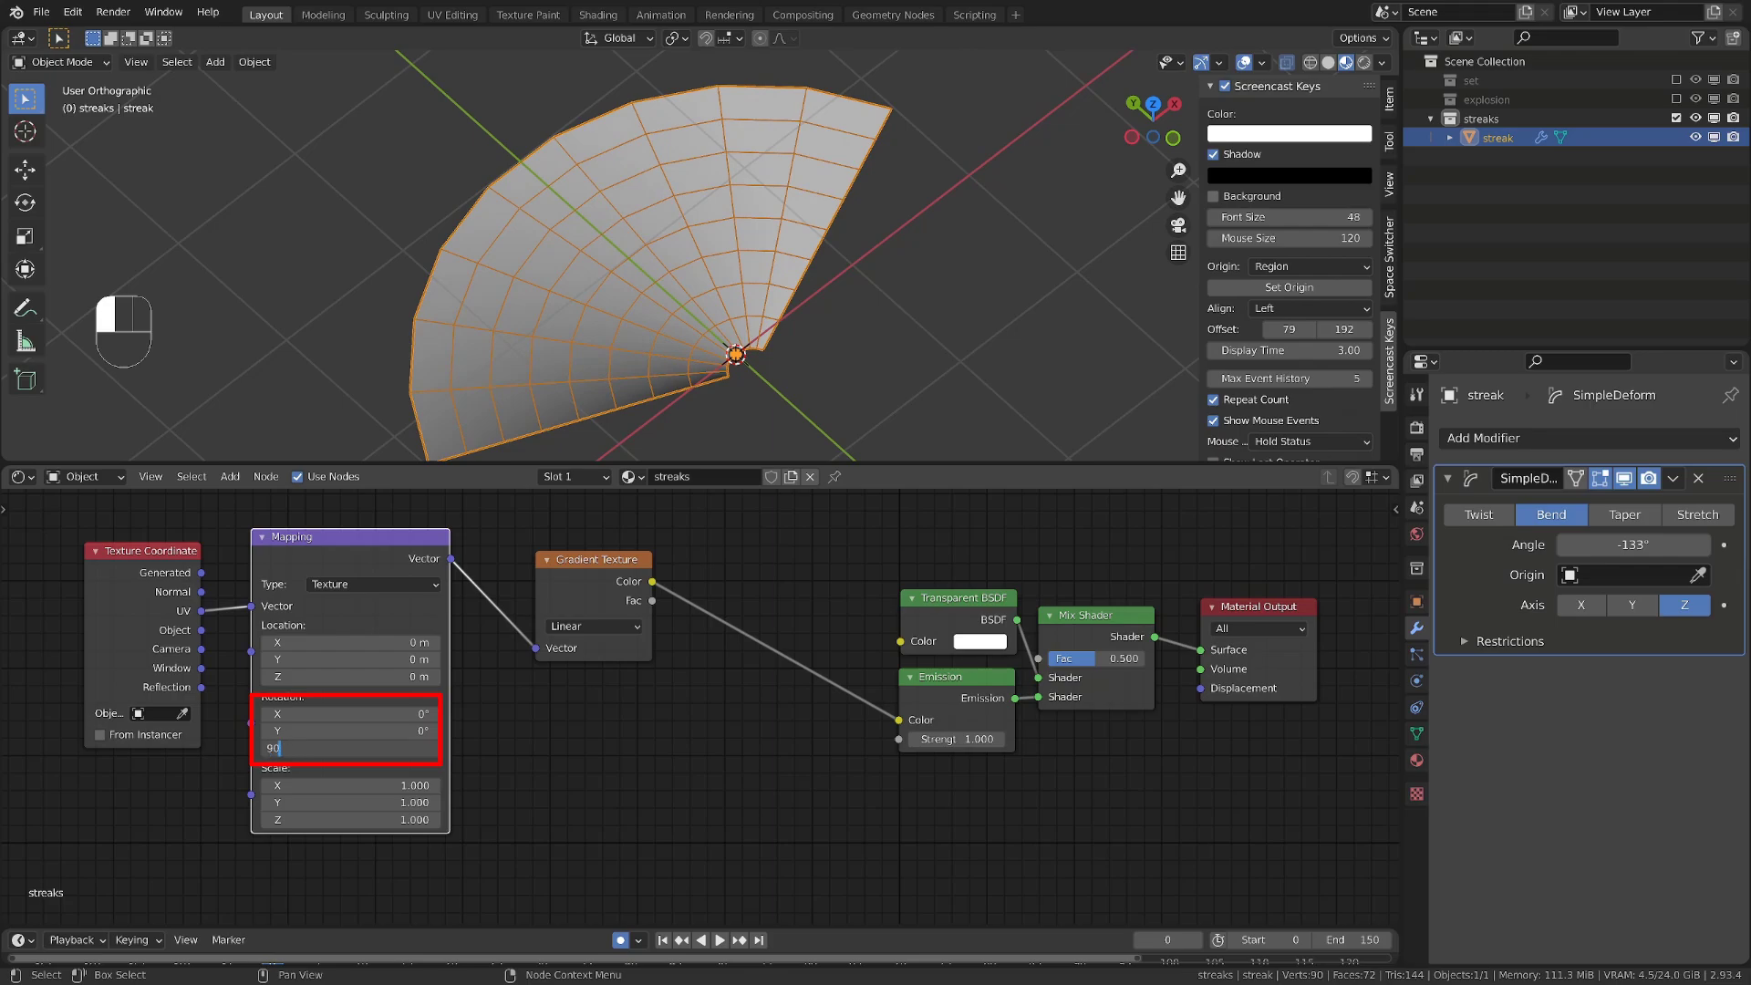
pyautogui.write('90')
pyautogui.press('Return')
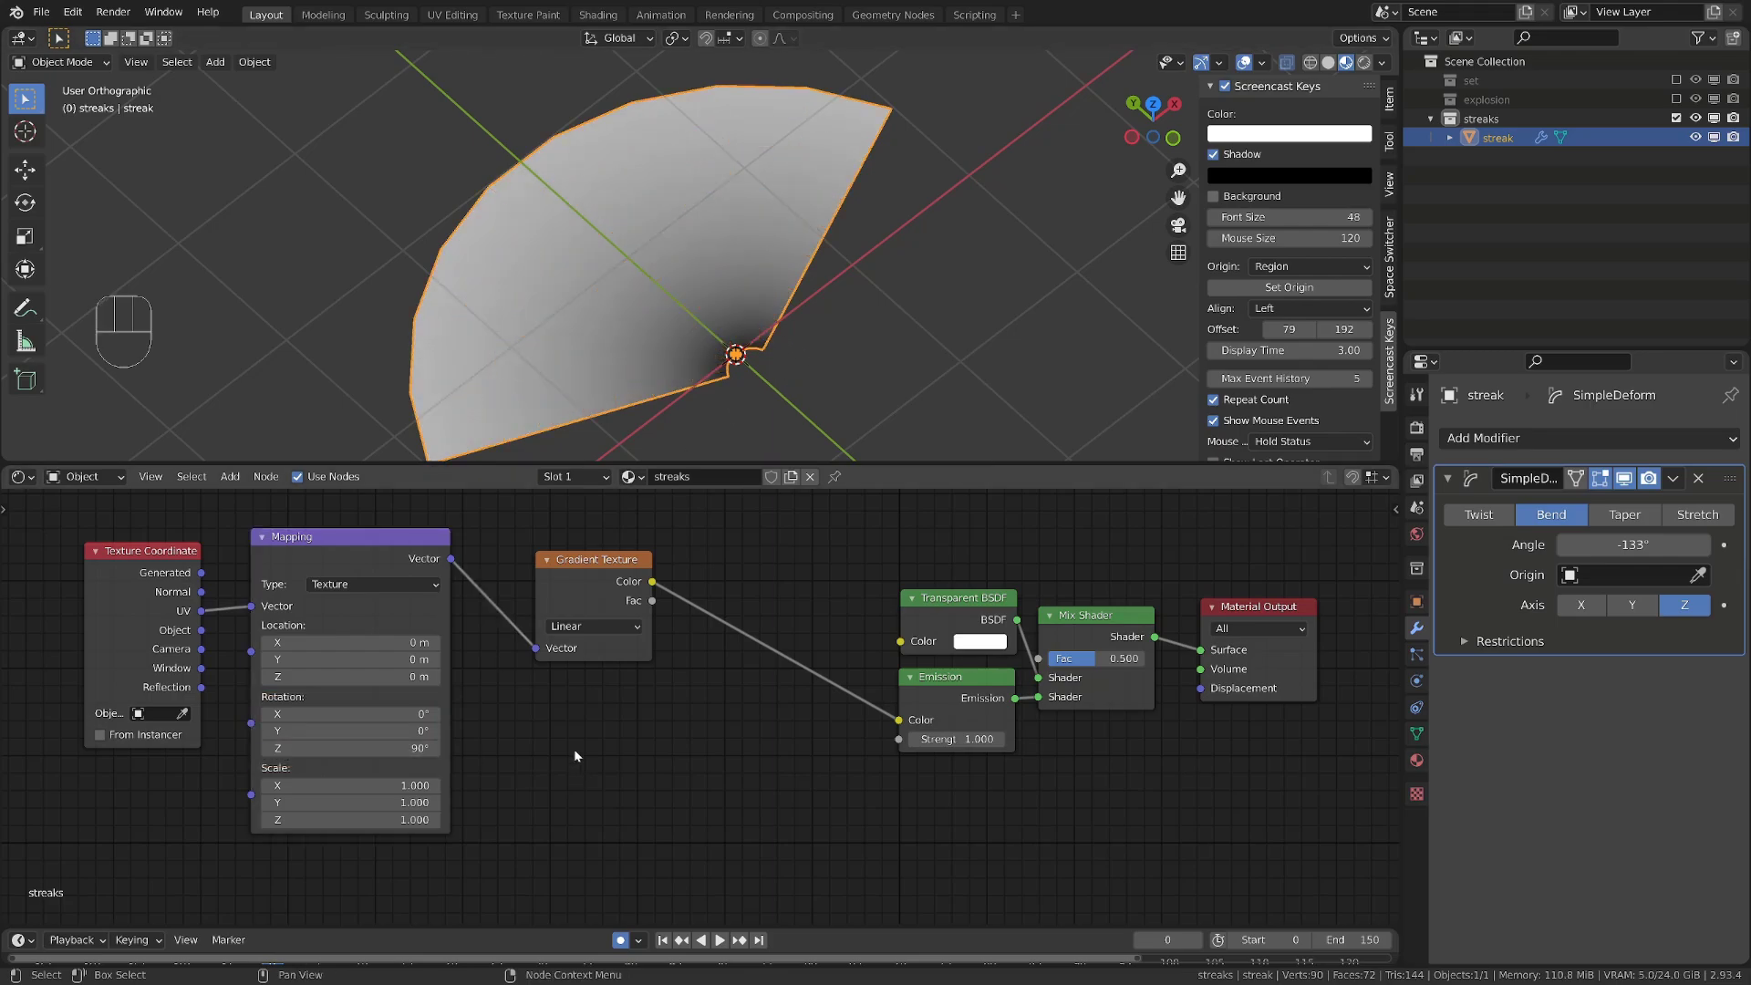
# Space the nodes apart and insert a duplicate of the Mapping node between the original and the Gradient Texture
pyautogui.moveTo(351, 659)
pyautogui.mouseDown()
pyautogui.moveTo(401, 658)
pyautogui.moveTo(351, 659)
pyautogui.mouseUp()
pyautogui.moveTo(596, 564); pyautogui.dragTo(709, 558)
pyautogui.moveTo(349, 553); pyautogui.dragTo(318, 559)
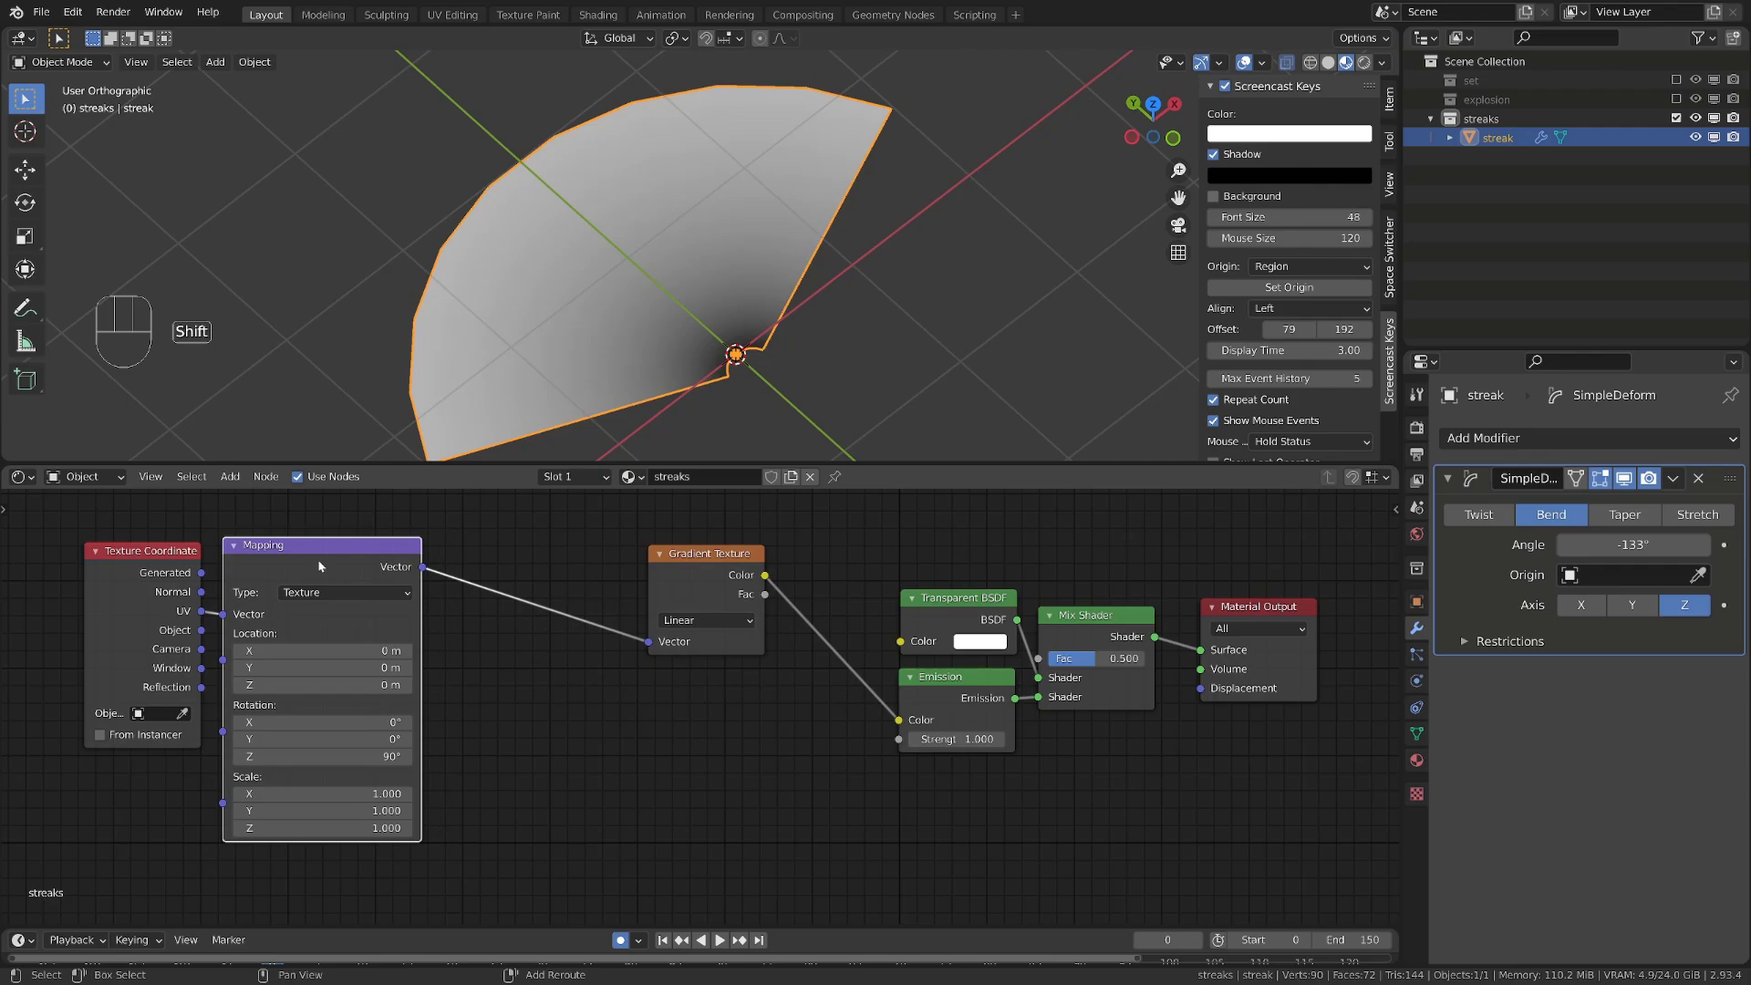
pyautogui.hotkey('shift', 'd')
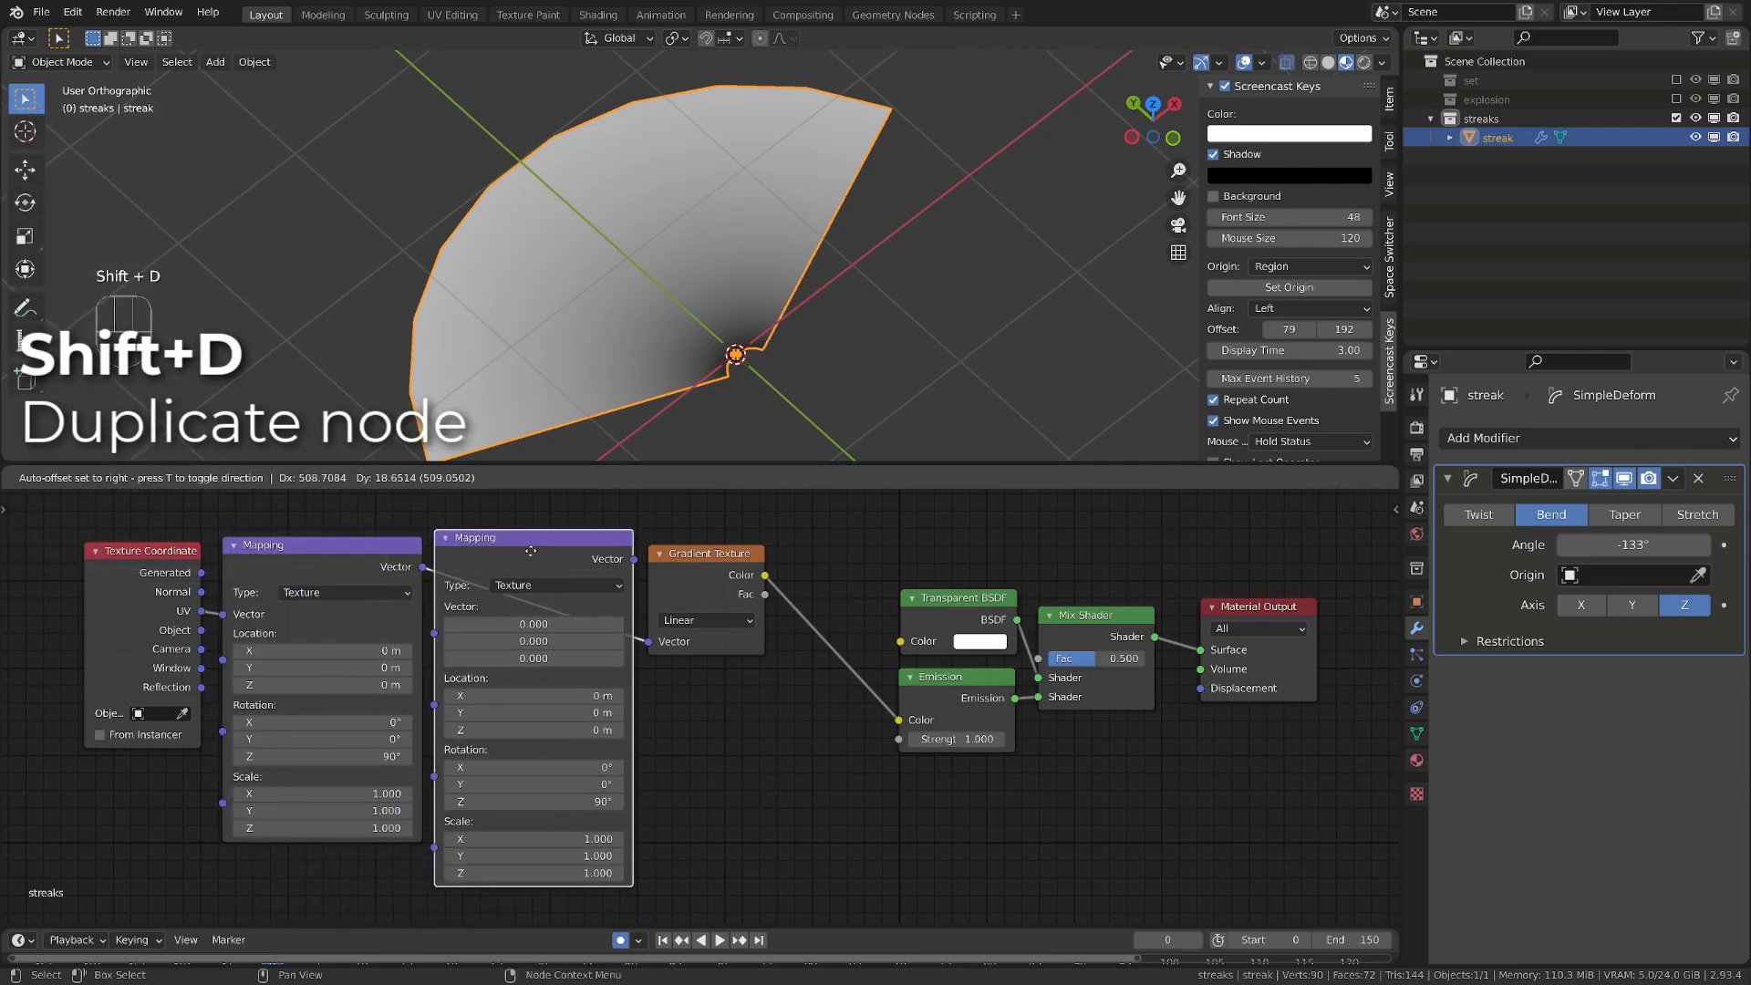
pyautogui.click(584, 536)
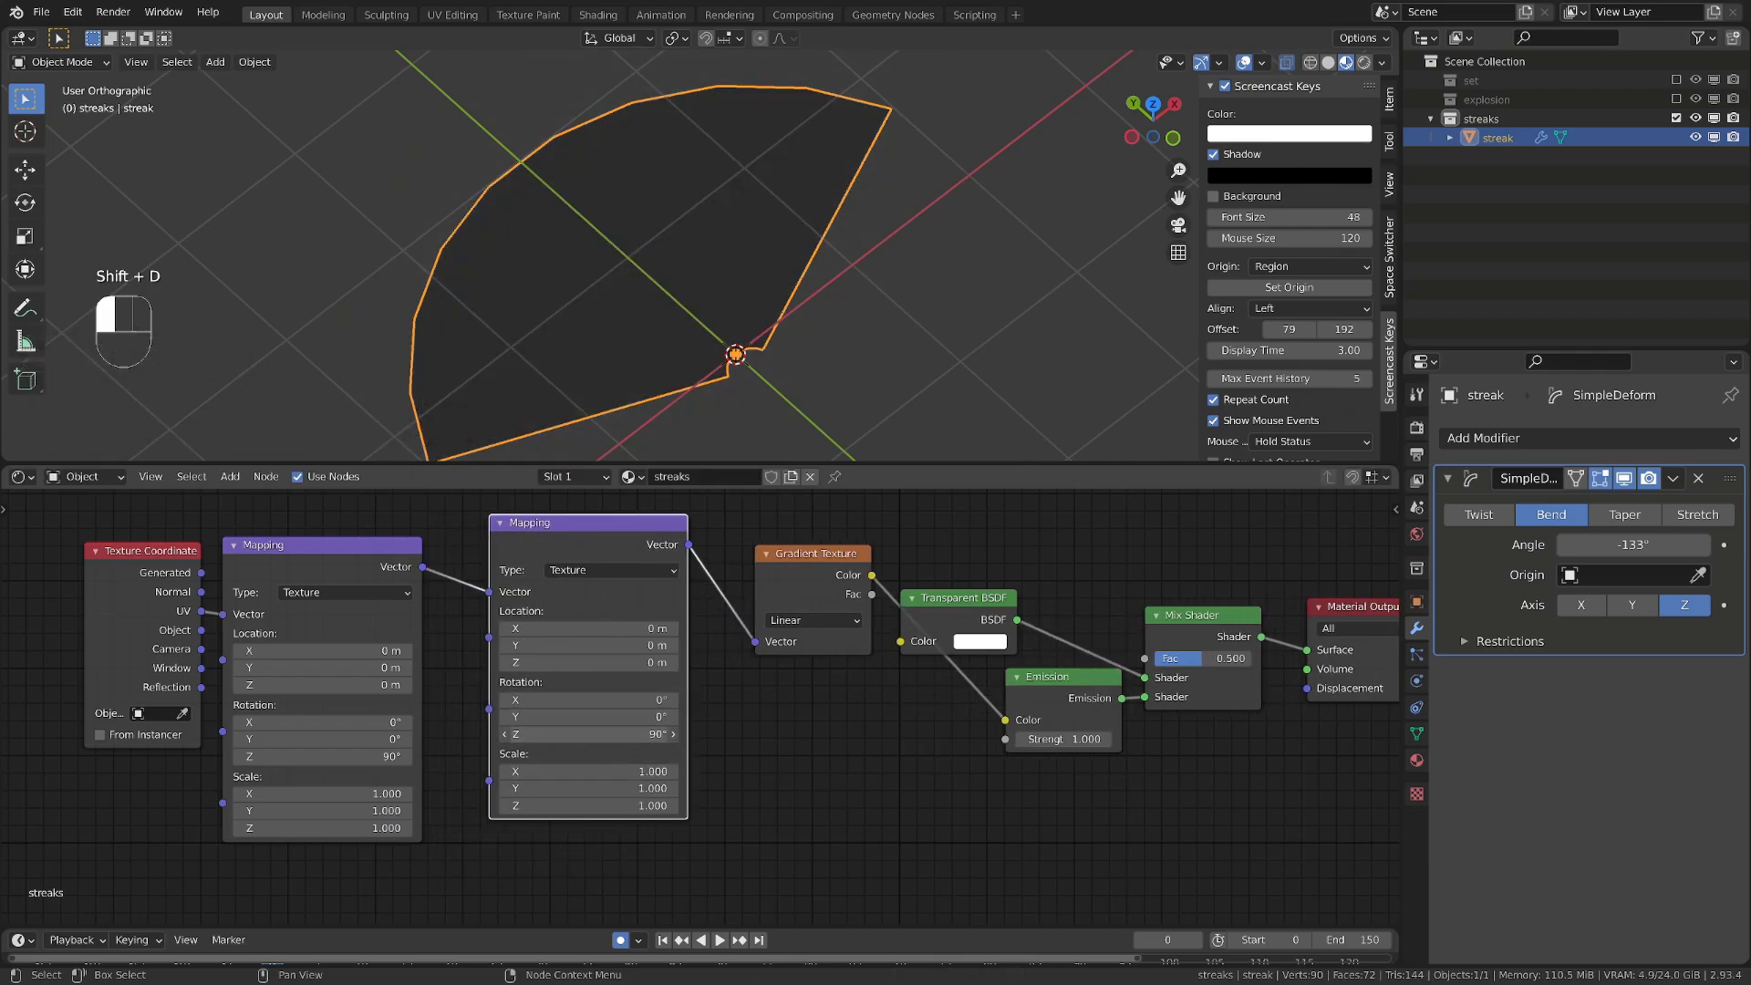
# Set the second Mapping node's Z rotation to 0°
pyautogui.click(588, 734)
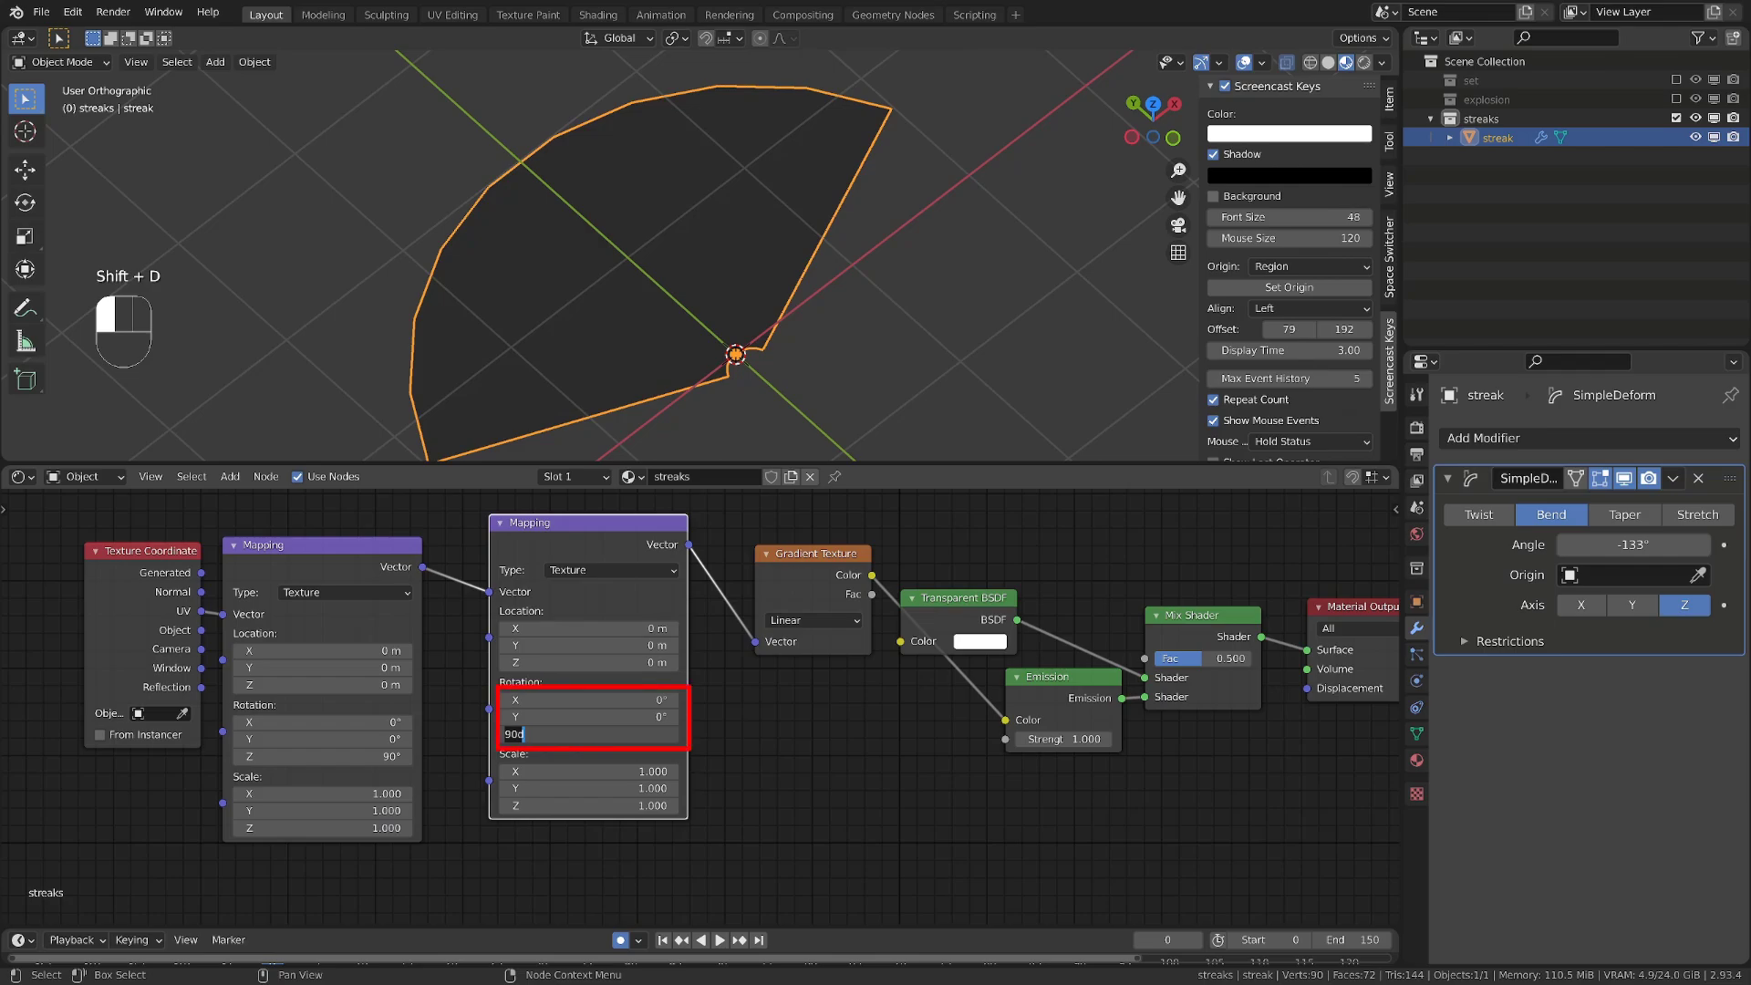
pyautogui.write('0')
pyautogui.press('Return')
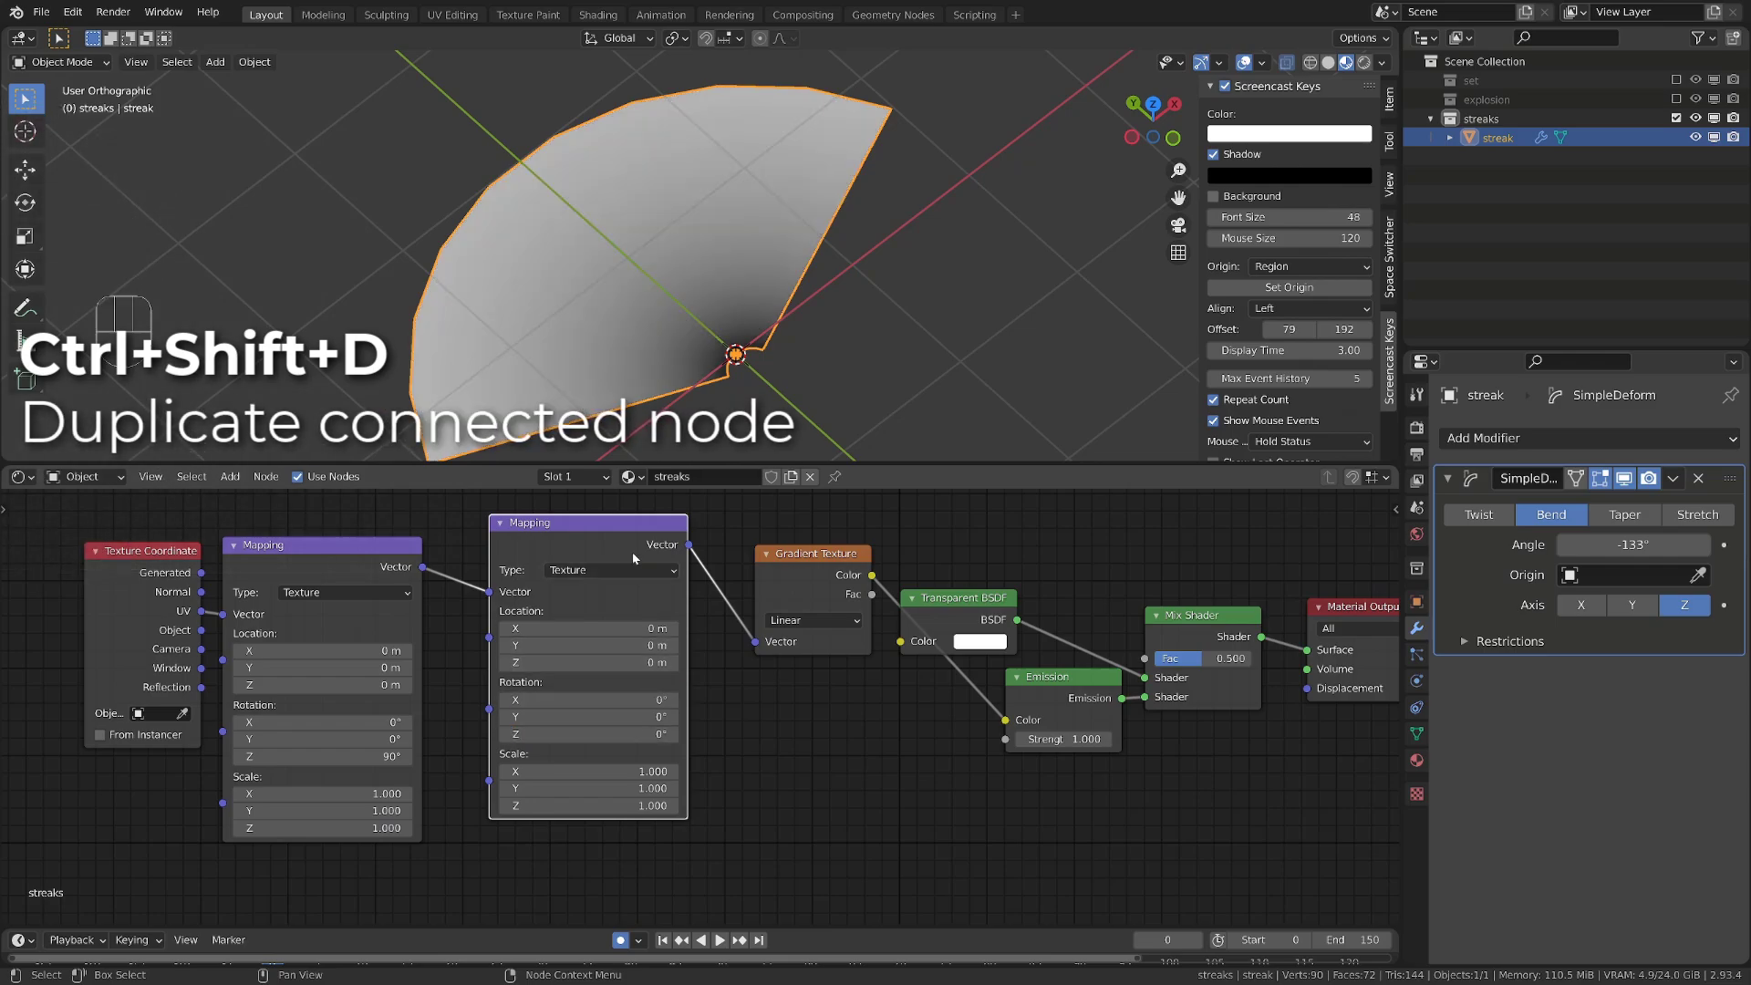
pyautogui.moveTo(622, 536); pyautogui.dragTo(592, 552)
# Duplicate the second Mapping node with its incoming link kept and place the copy directly beneath it
pyautogui.scroll(-4, 766, 732)
pyautogui.moveTo(769, 735); pyautogui.dragTo(788, 647, button='middle')
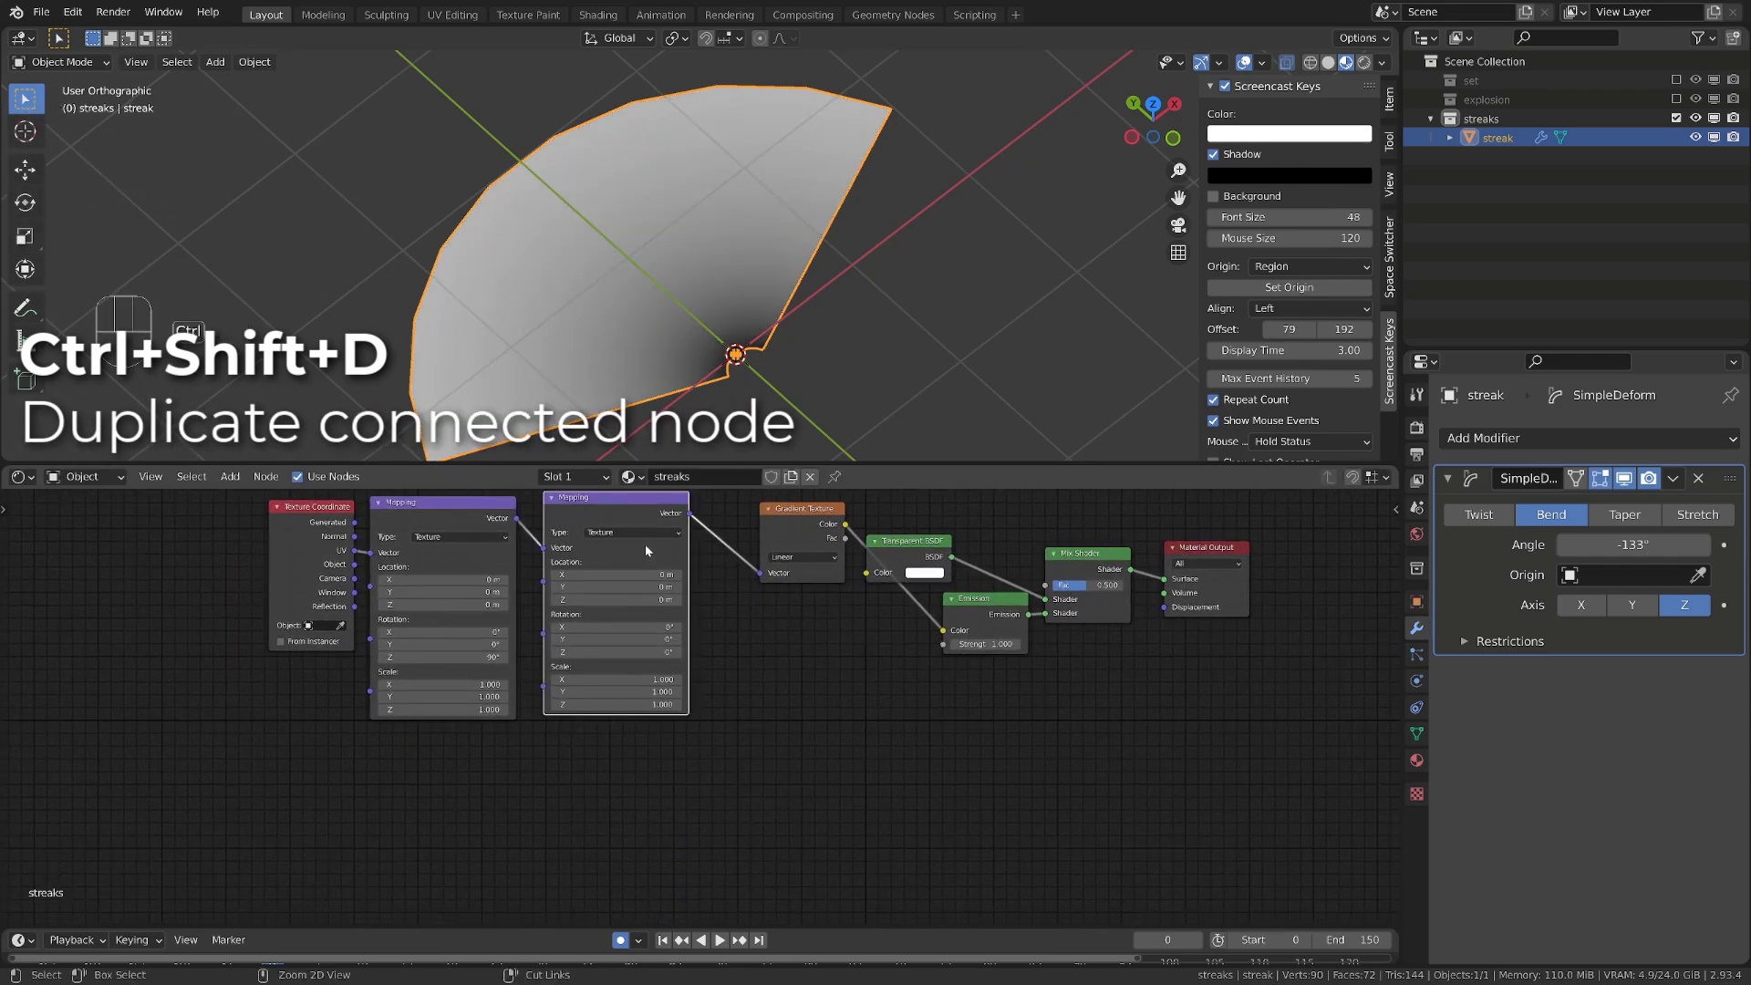
pyautogui.hotkey('shift', 'ctrl', 'd')
pyautogui.click(621, 756)
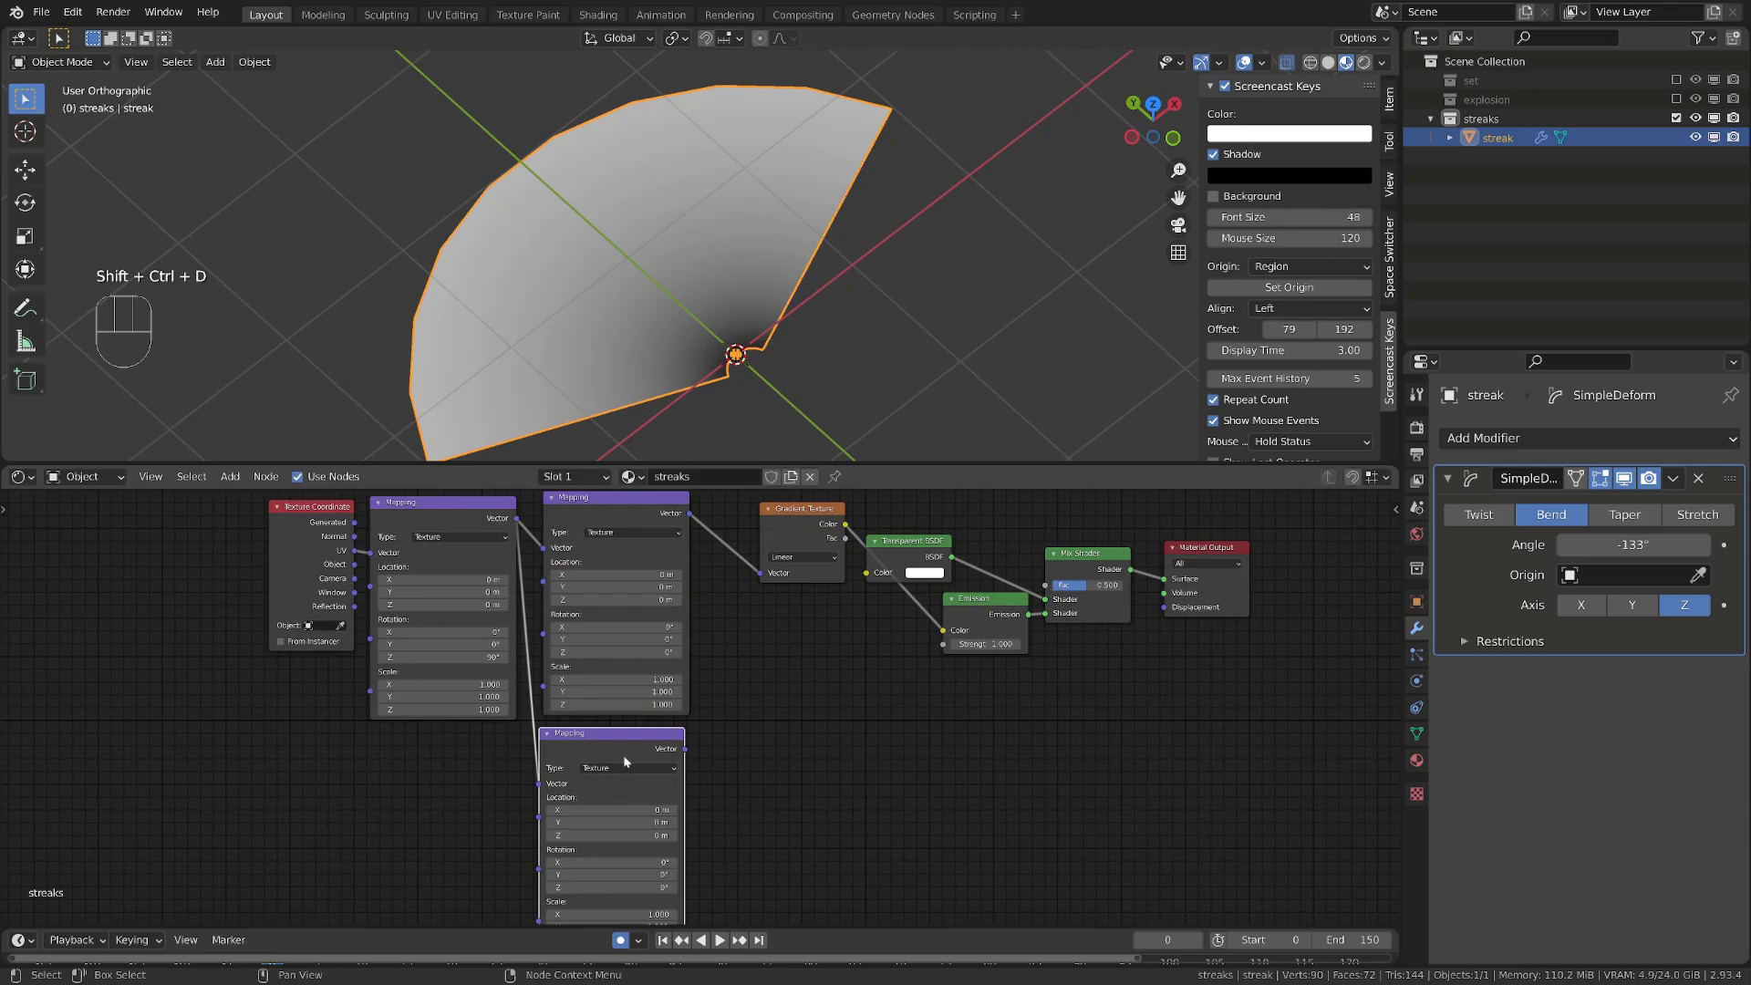
# Add a Noise Texture node beside the lower Mapping node and feed it that node's Vector output
pyautogui.moveTo(733, 768); pyautogui.dragTo(617, 726, button='middle')
pyautogui.scroll(4, 624, 734)
pyautogui.hotkey('shift', 'a')
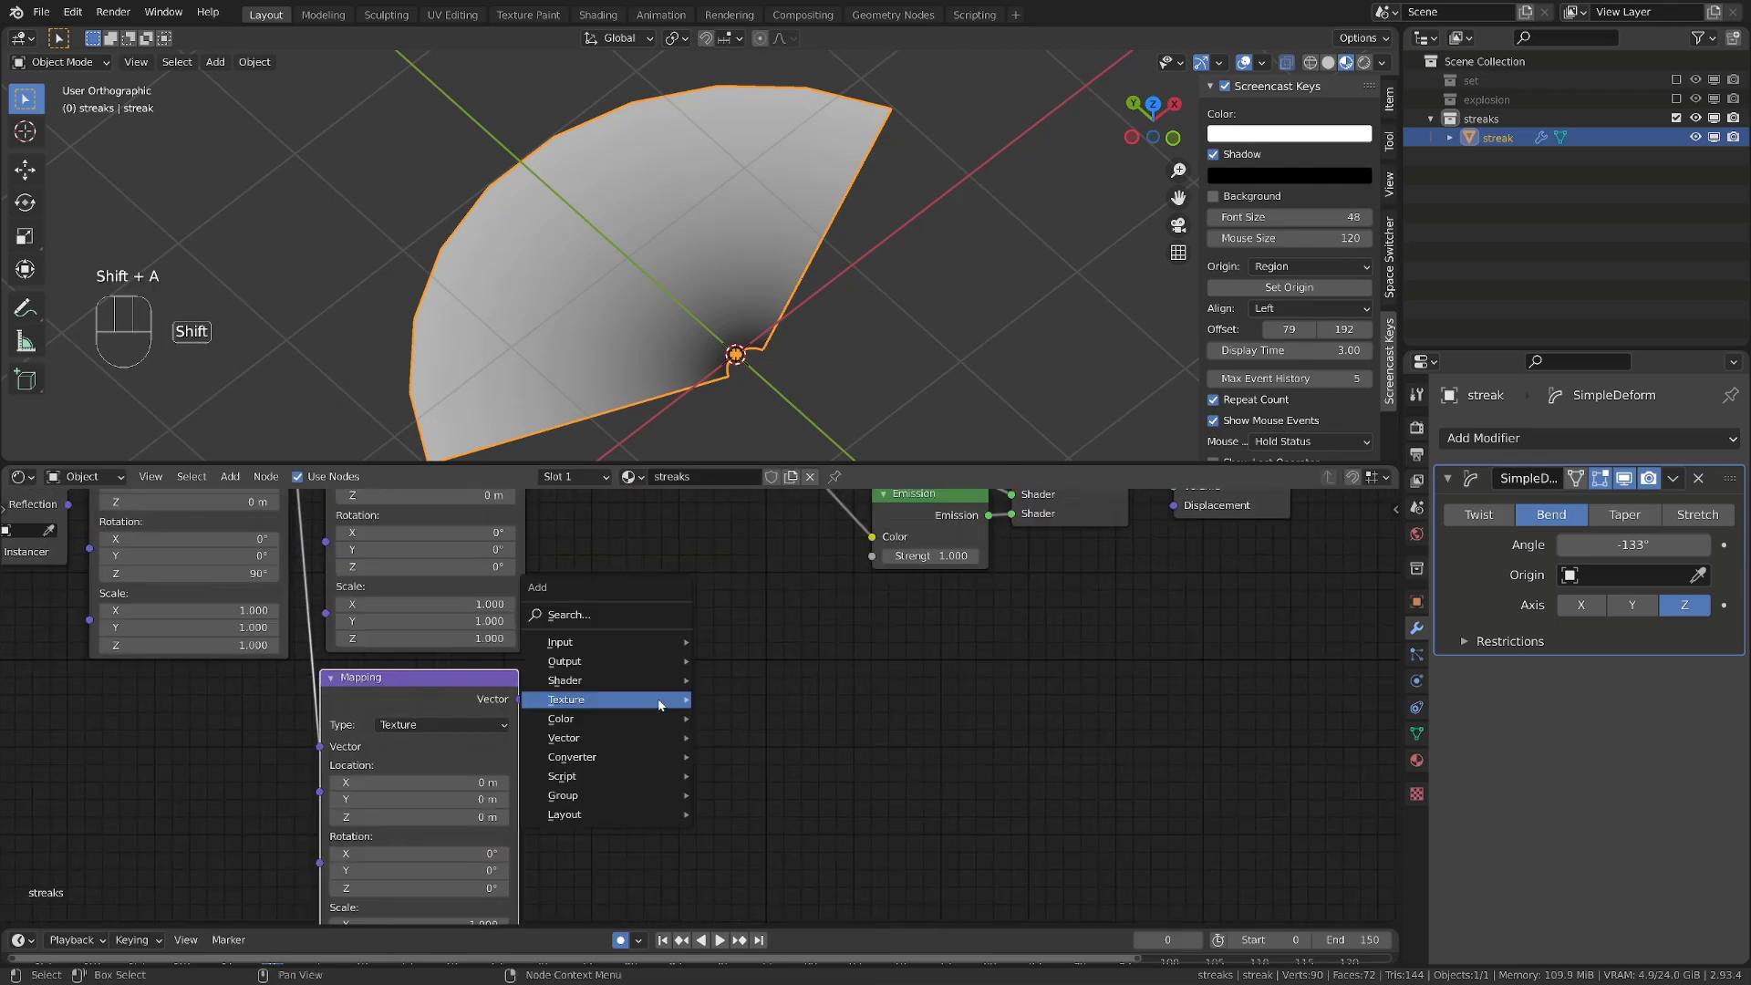
pyautogui.moveTo(661, 701)
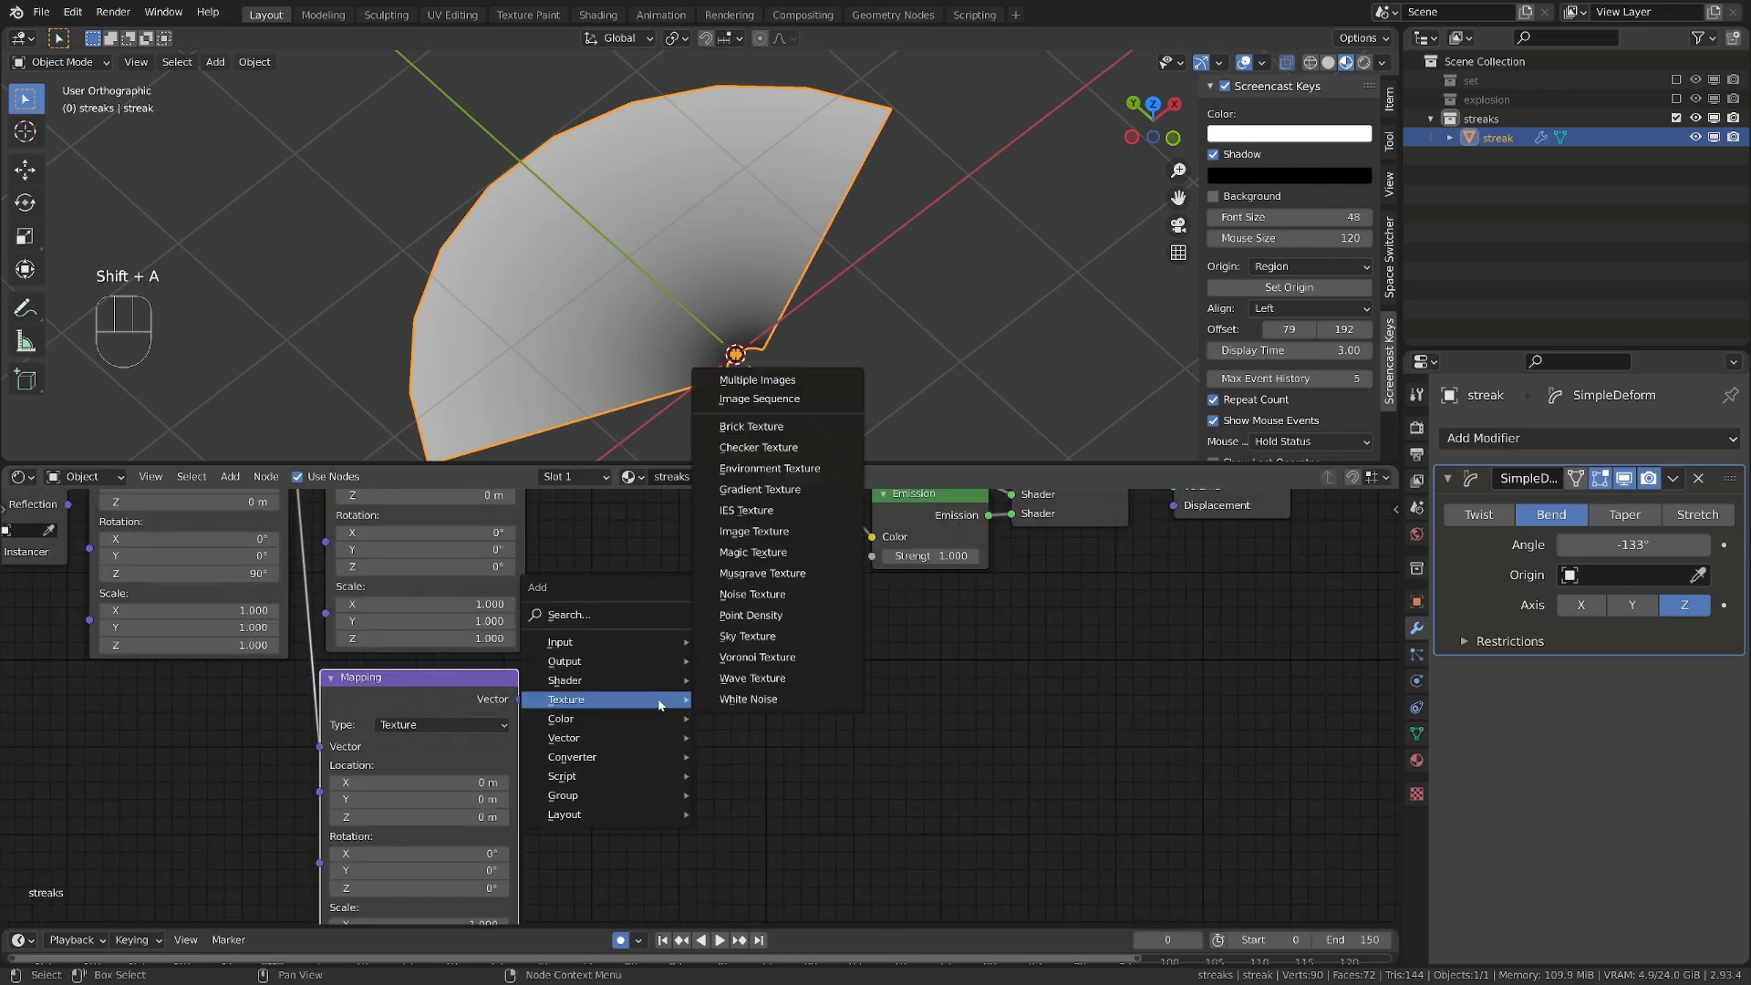
pyautogui.click(839, 592)
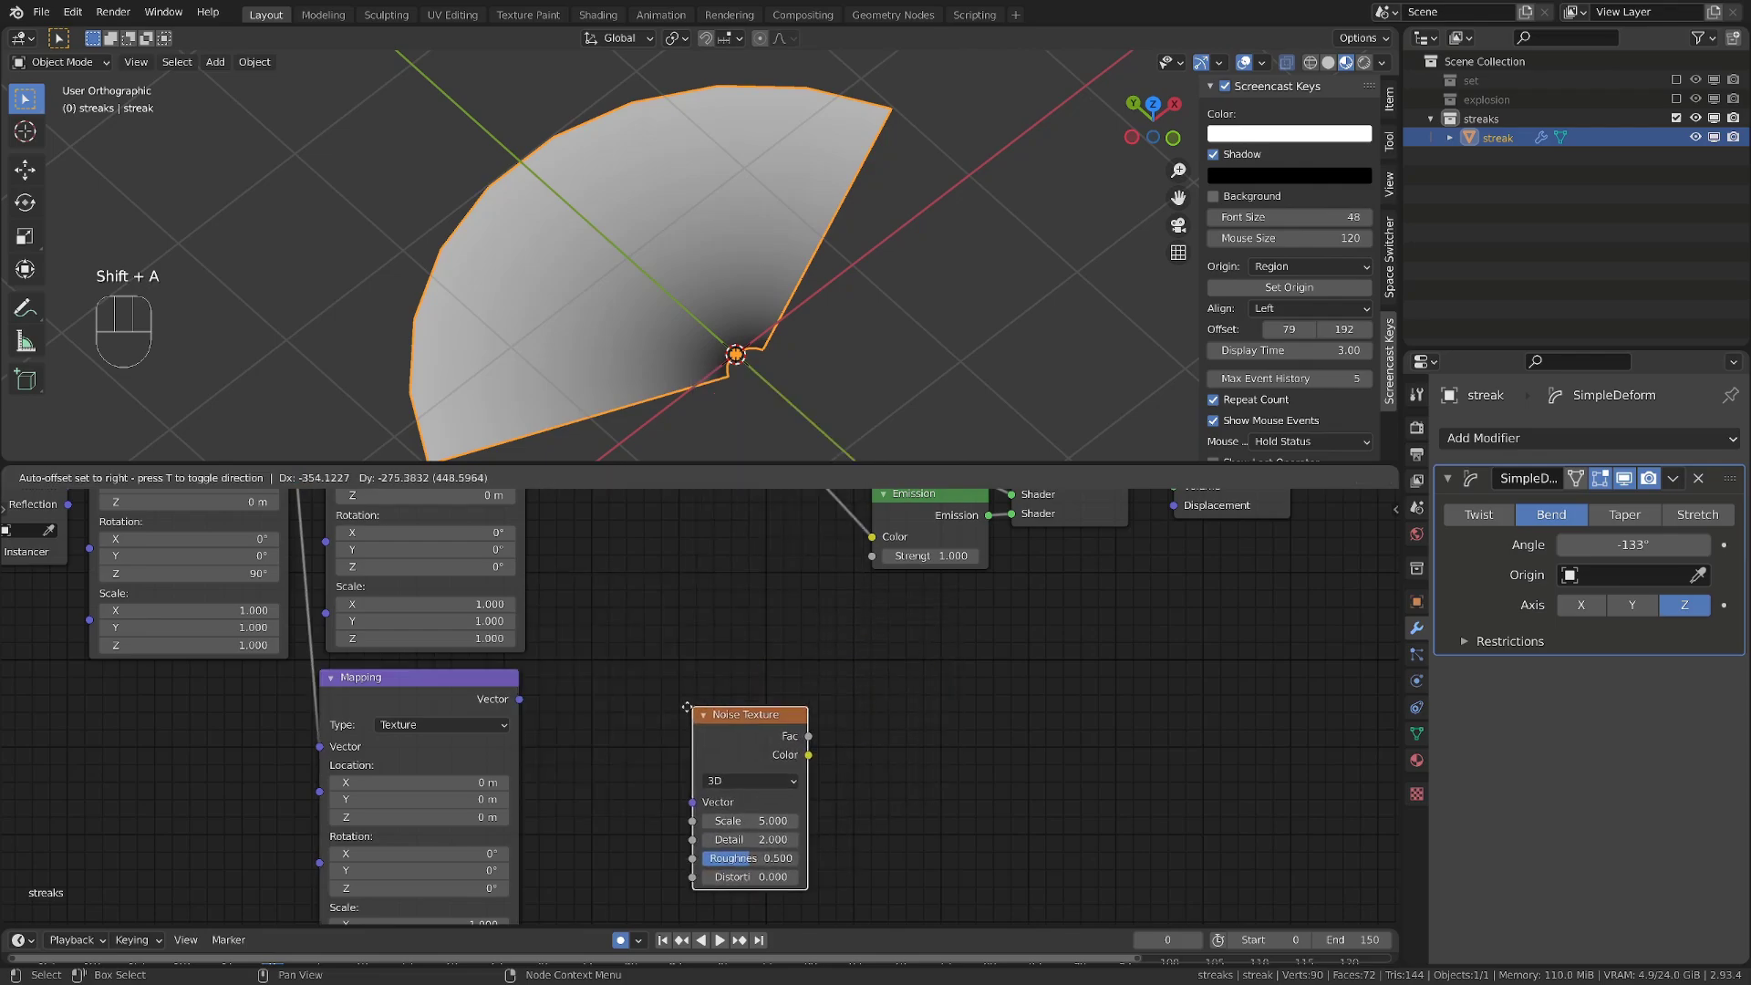
pyautogui.click(673, 690)
pyautogui.moveTo(521, 701); pyautogui.dragTo(674, 787)
# Preview the Noise Texture node's output on the streak mesh
pyautogui.scroll(-5, 730, 707)
pyautogui.keyDown('alt'); pyautogui.keyDown('shift'); pyautogui.moveTo(817, 668); pyautogui.dragTo(772, 682); pyautogui.keyUp('shift'); pyautogui.keyUp('alt')
pyautogui.moveTo(772, 682); pyautogui.dragTo(702, 718, button='middle')
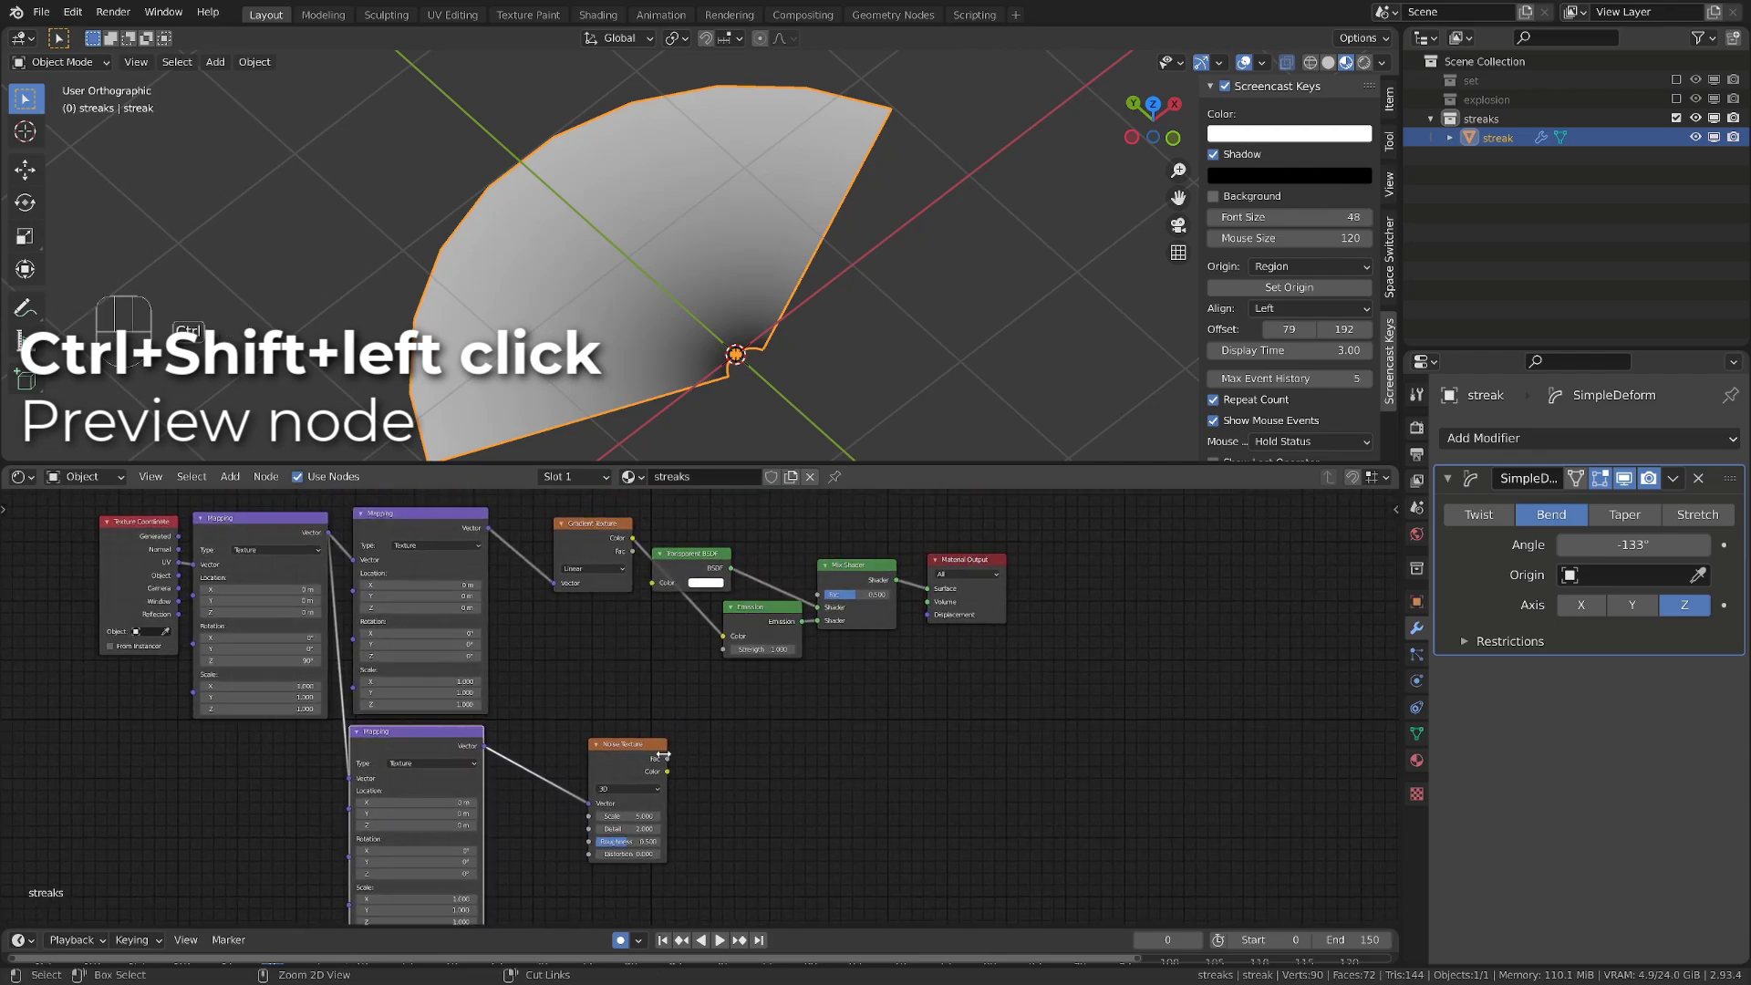
pyautogui.keyDown('ctrl'); pyautogui.keyDown('shift'); pyautogui.click(637, 747); pyautogui.keyUp('shift'); pyautogui.keyUp('ctrl')
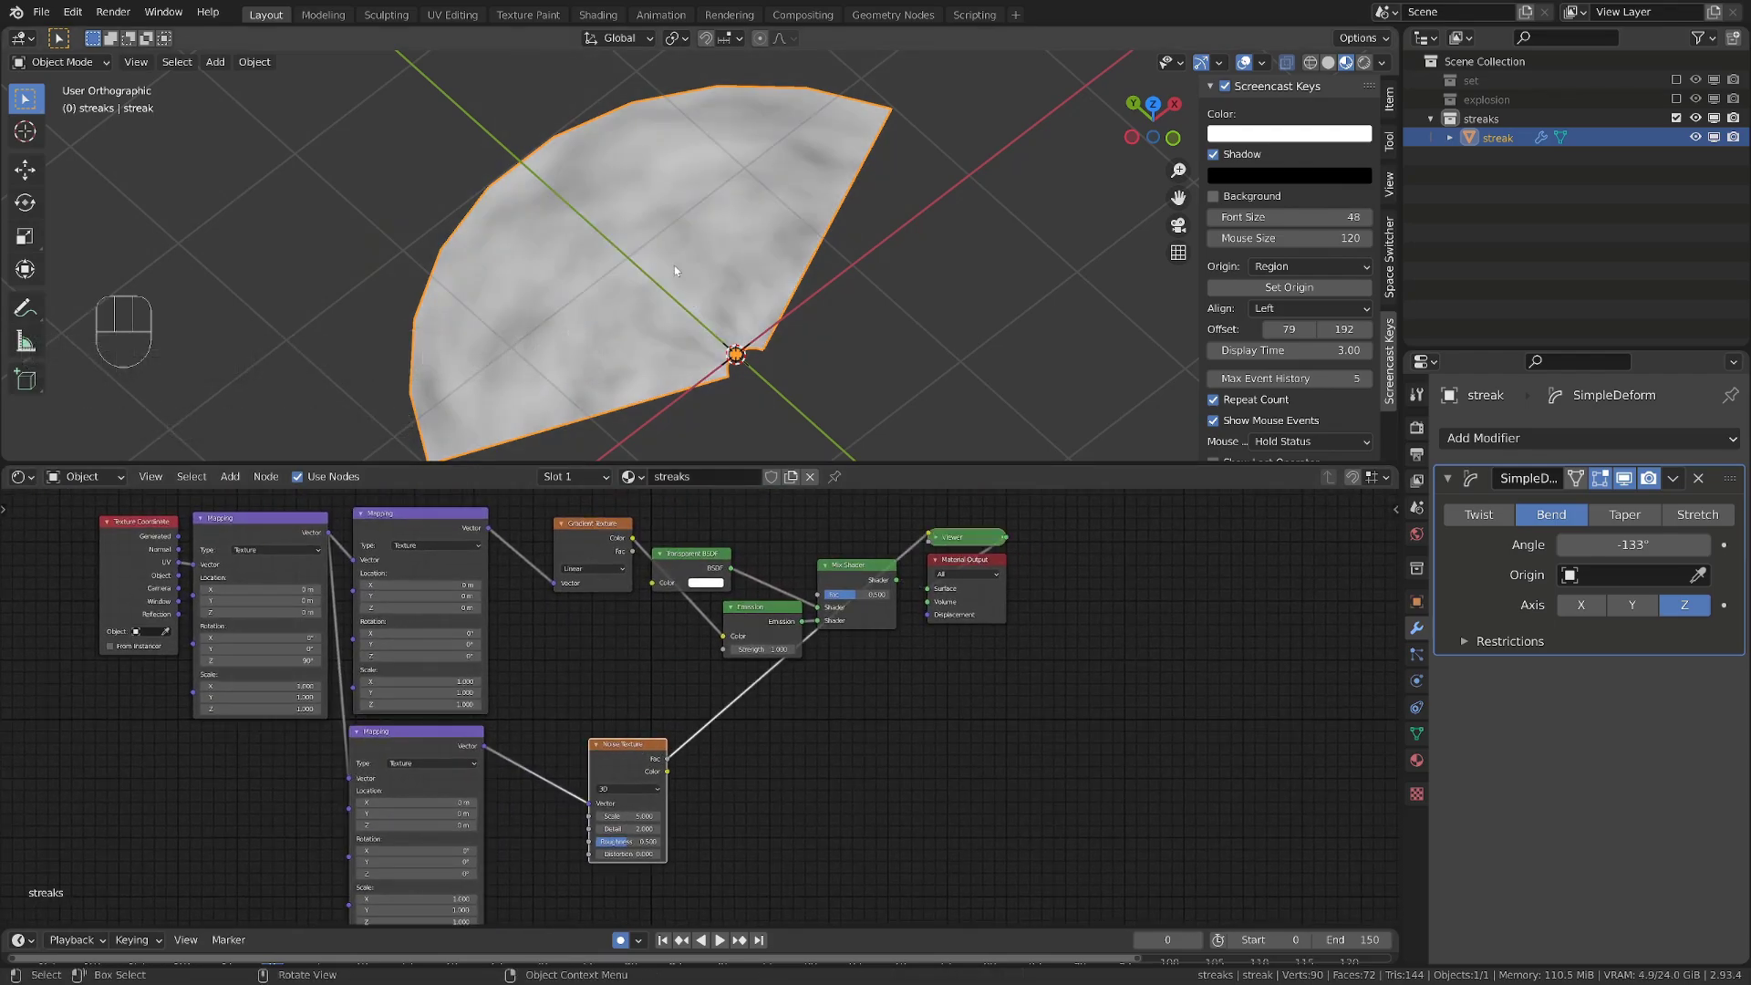
# Insert a ColorRamp after the Noise Texture in the preview link, with the black stop at 0.390 and the white stop at 0.865
pyautogui.scroll(2, 770, 675)
pyautogui.hotkey('shift', 'a')
pyautogui.moveTo(770, 707)
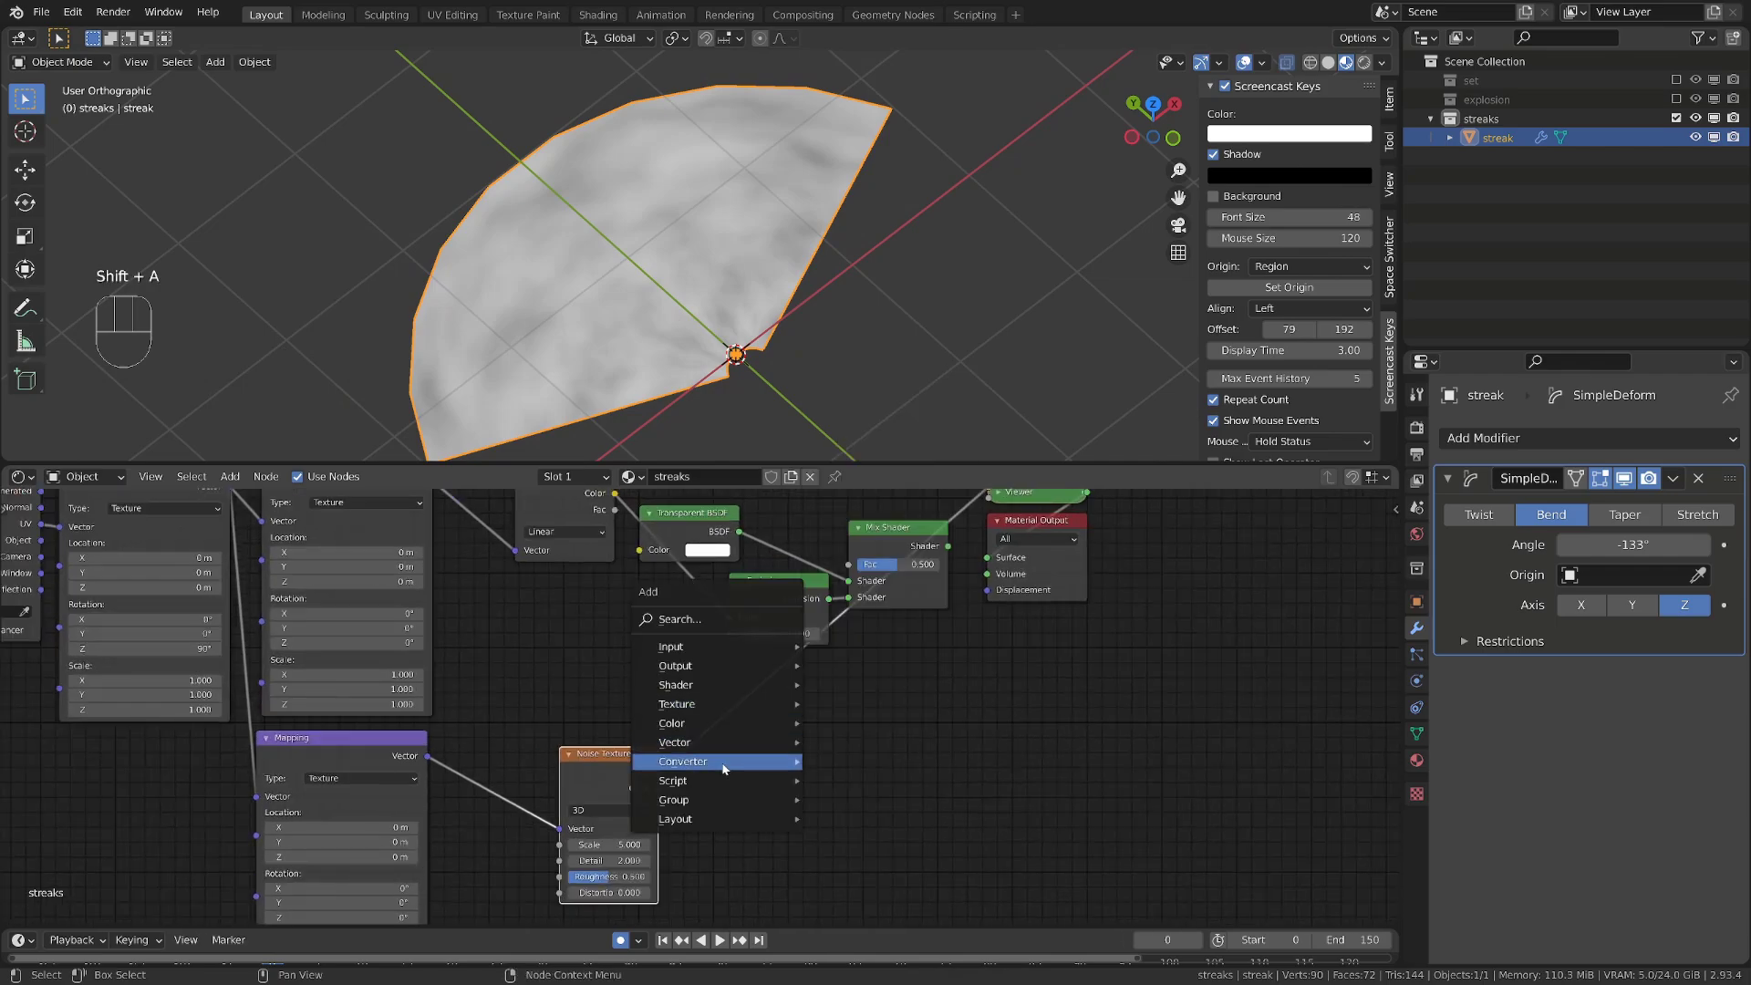
pyautogui.moveTo(770, 761)
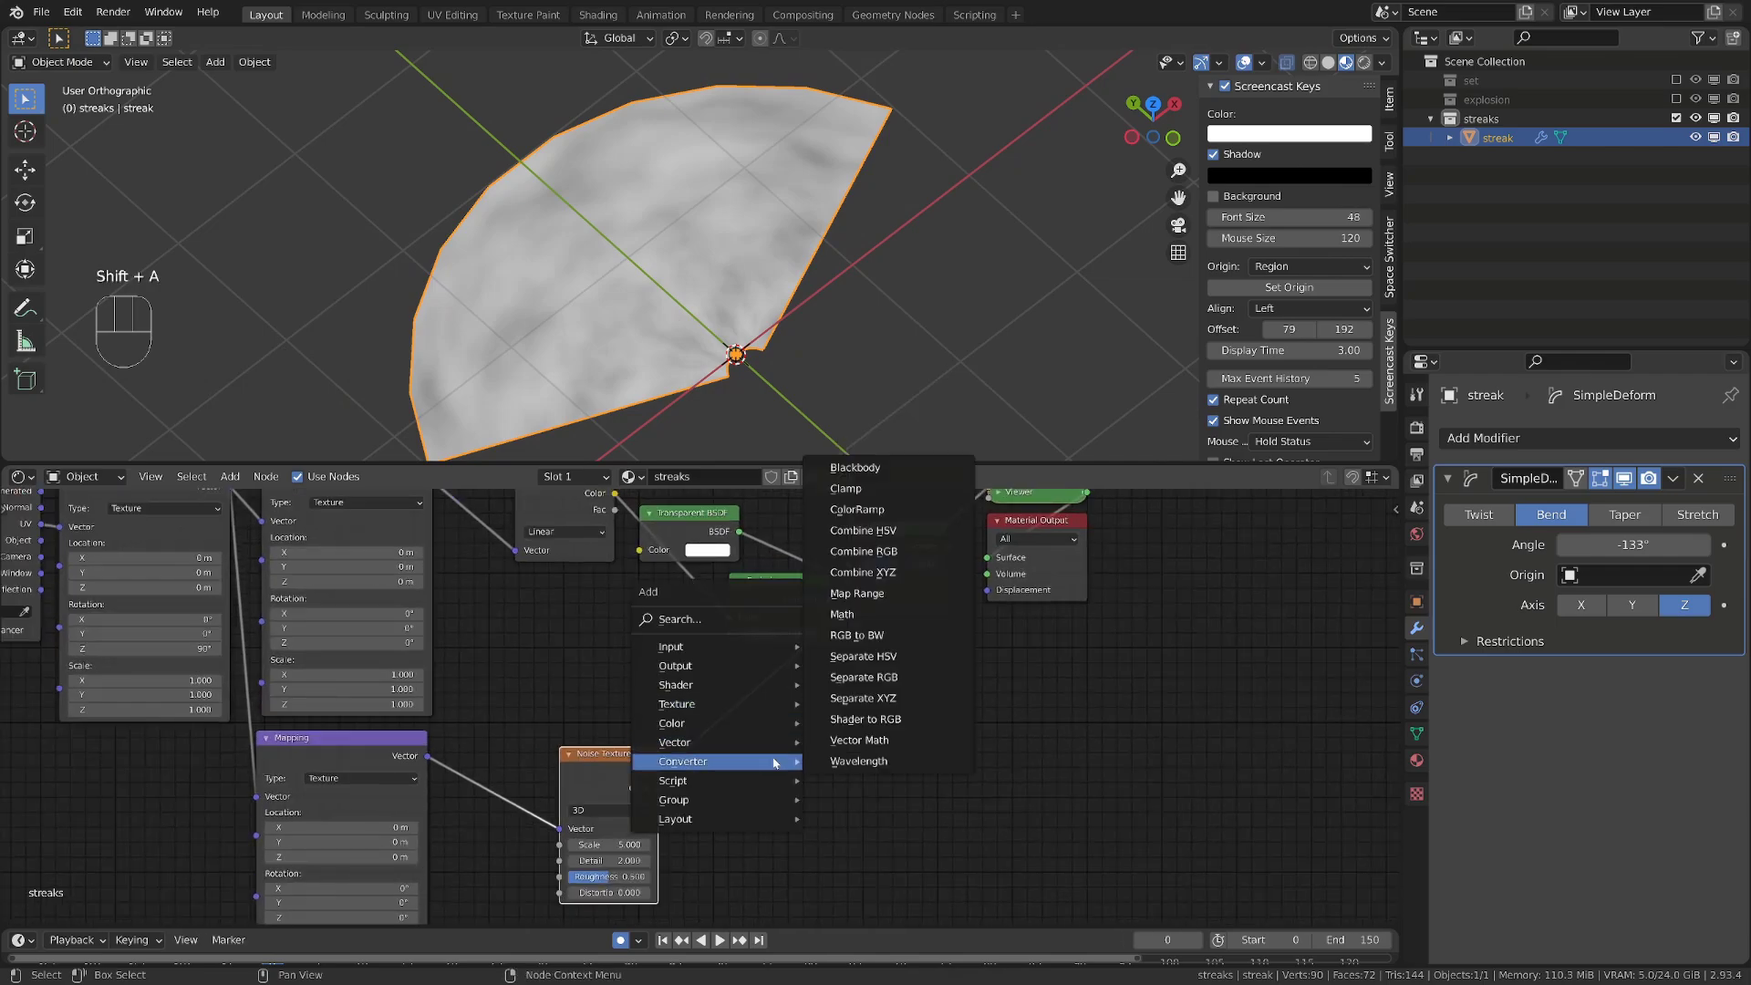
pyautogui.click(883, 511)
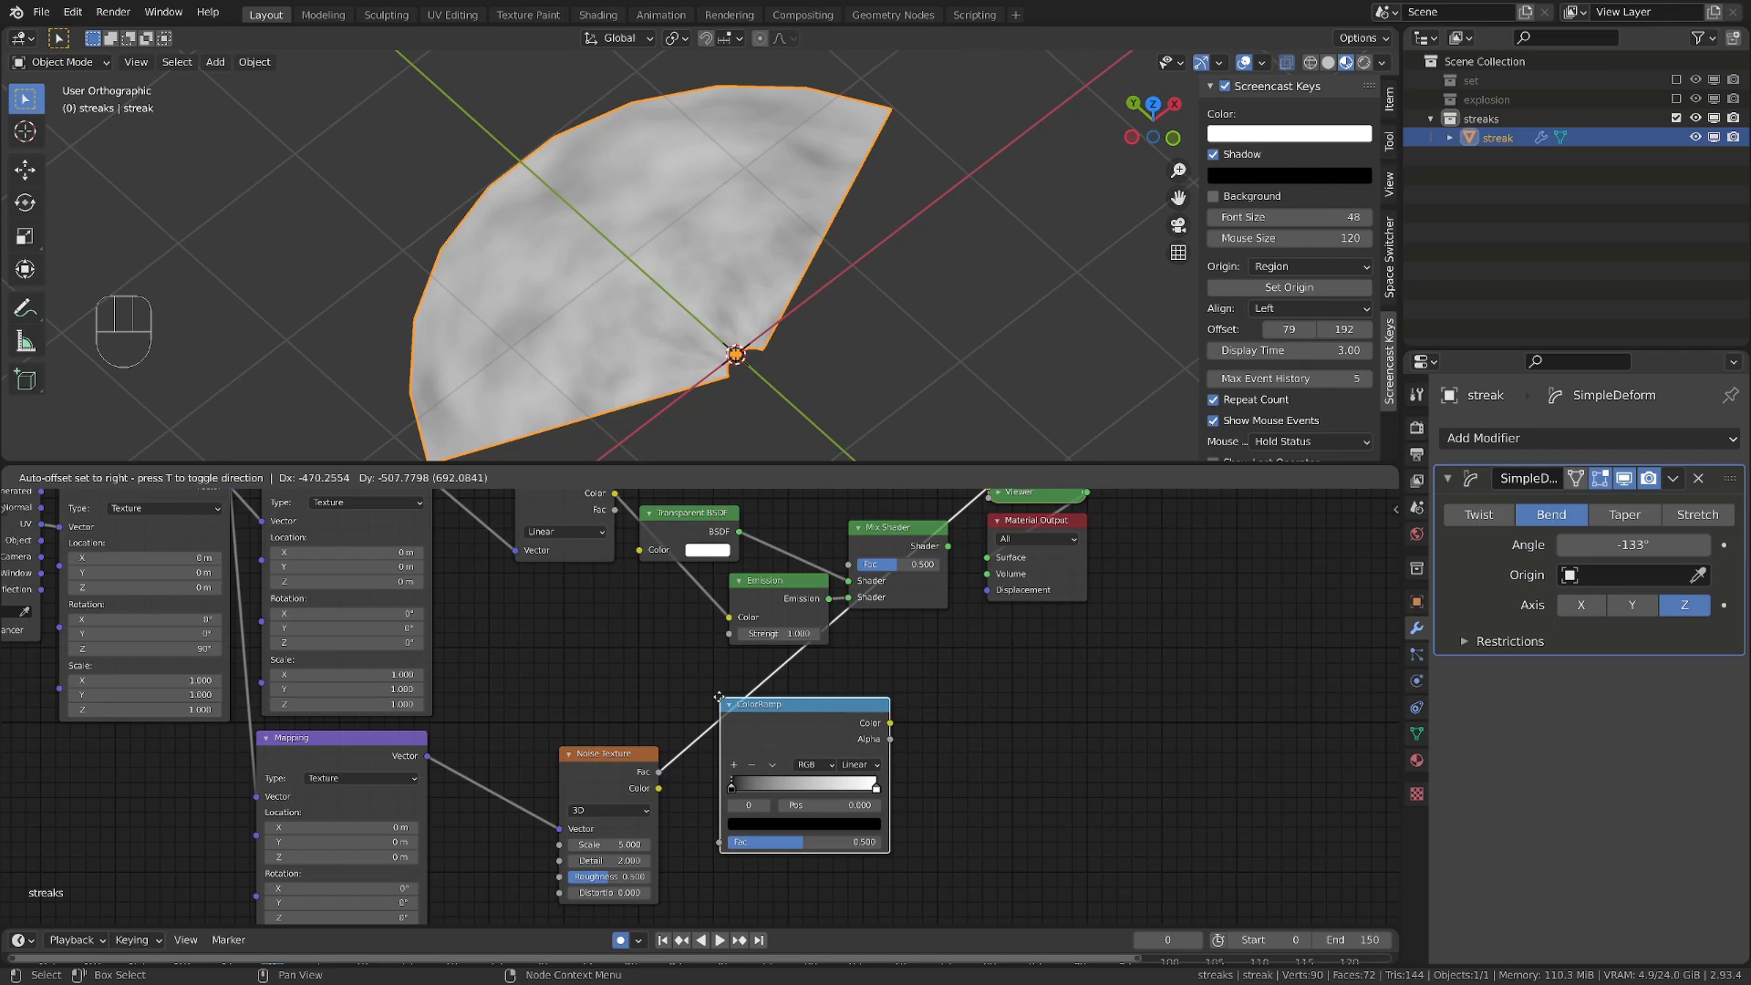
pyautogui.click(719, 698)
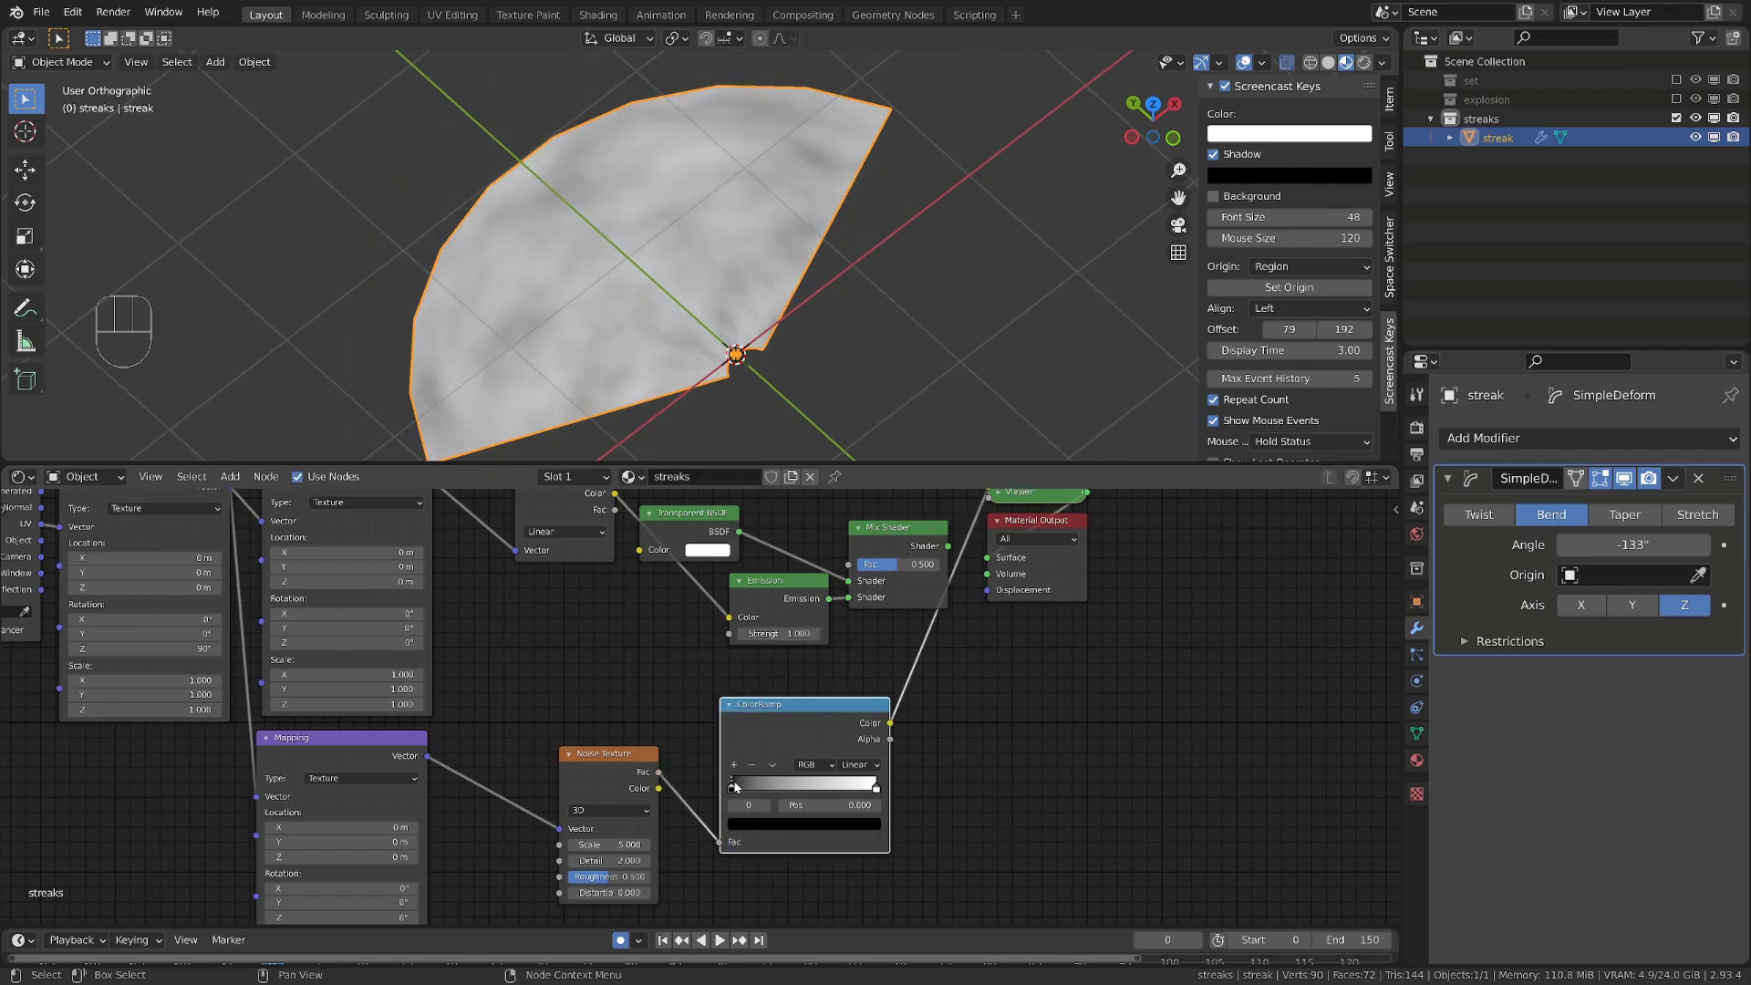
pyautogui.moveTo(735, 786); pyautogui.dragTo(867, 790)
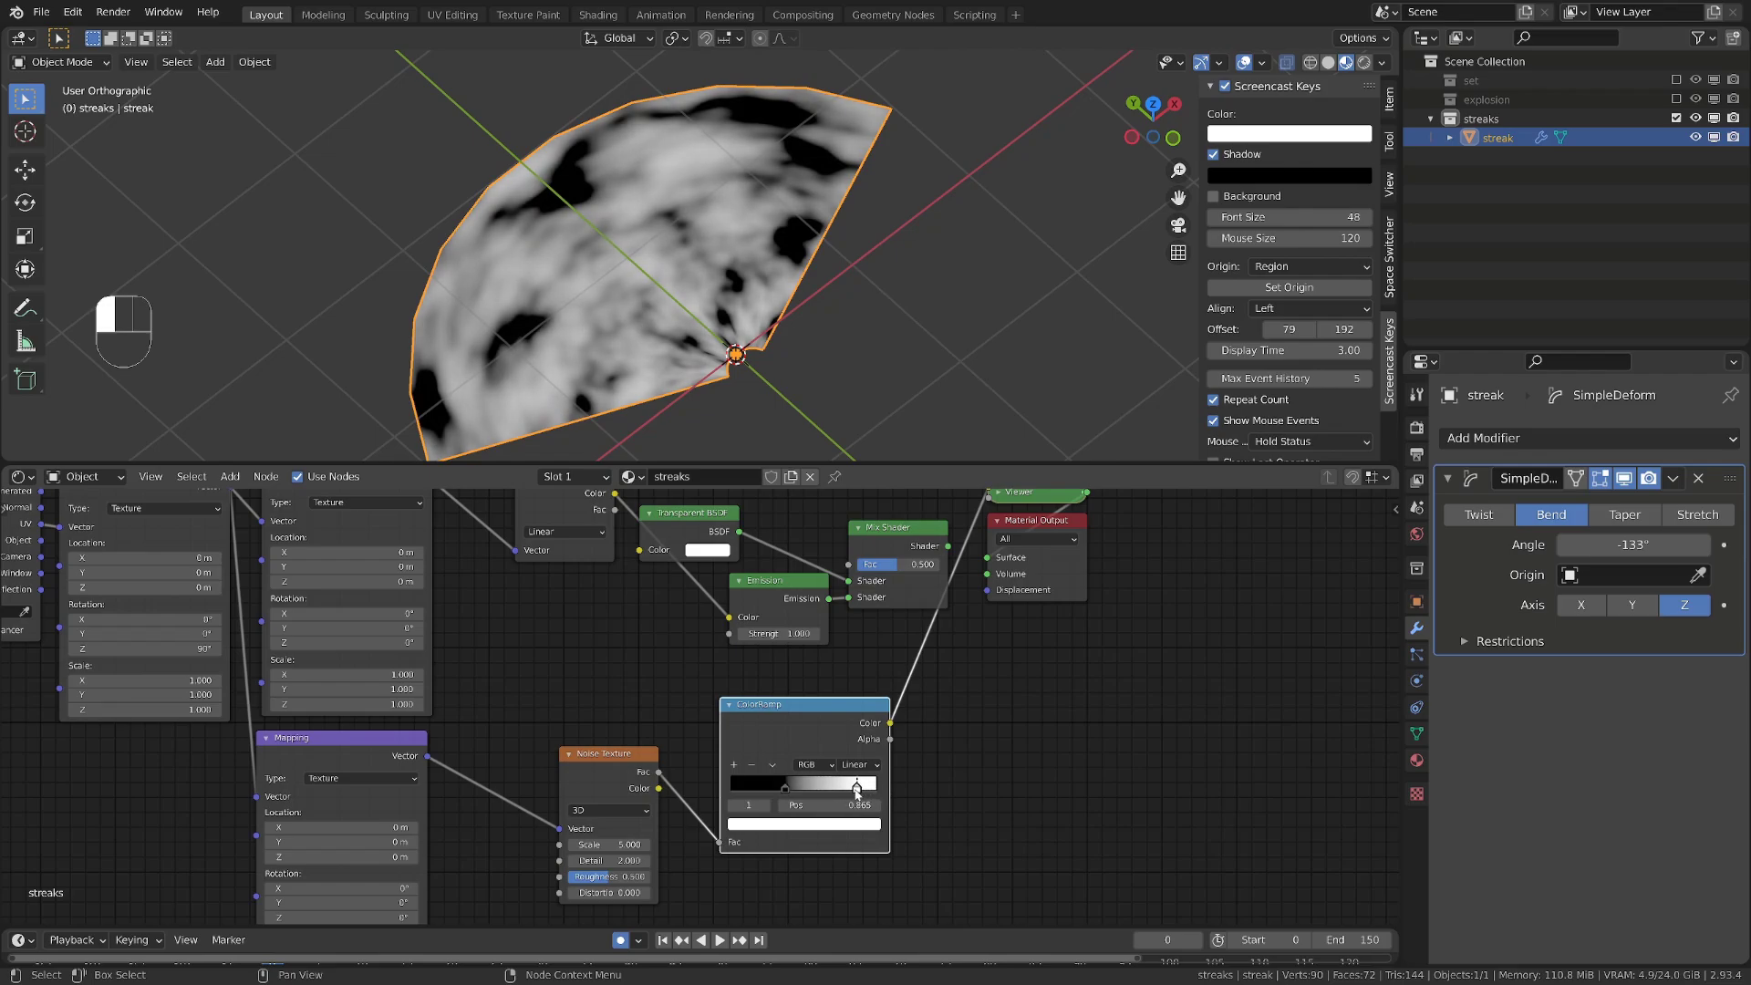
pyautogui.click(801, 786)
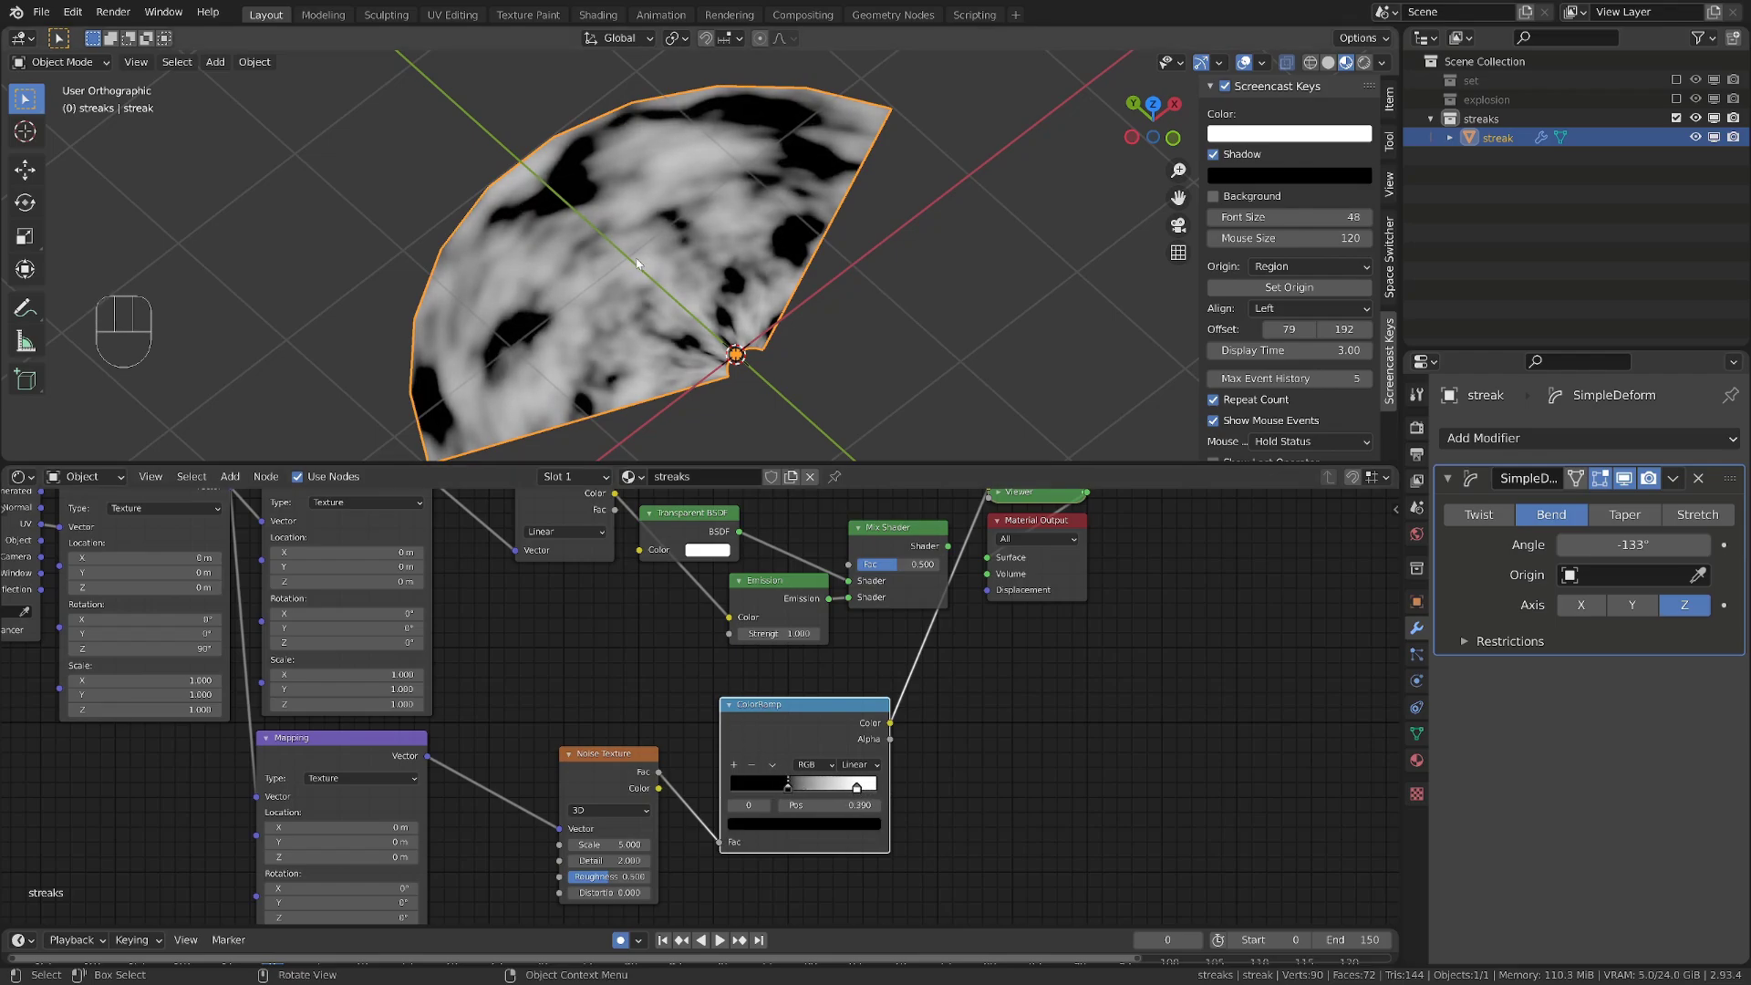
# Stretch the noise into radial streaks by setting the lower Mapping node's scale to X 5.000 and Y 0.420
pyautogui.moveTo(602, 659); pyautogui.dragTo(643, 573, button='middle')
pyautogui.scroll(-3, 477, 719)
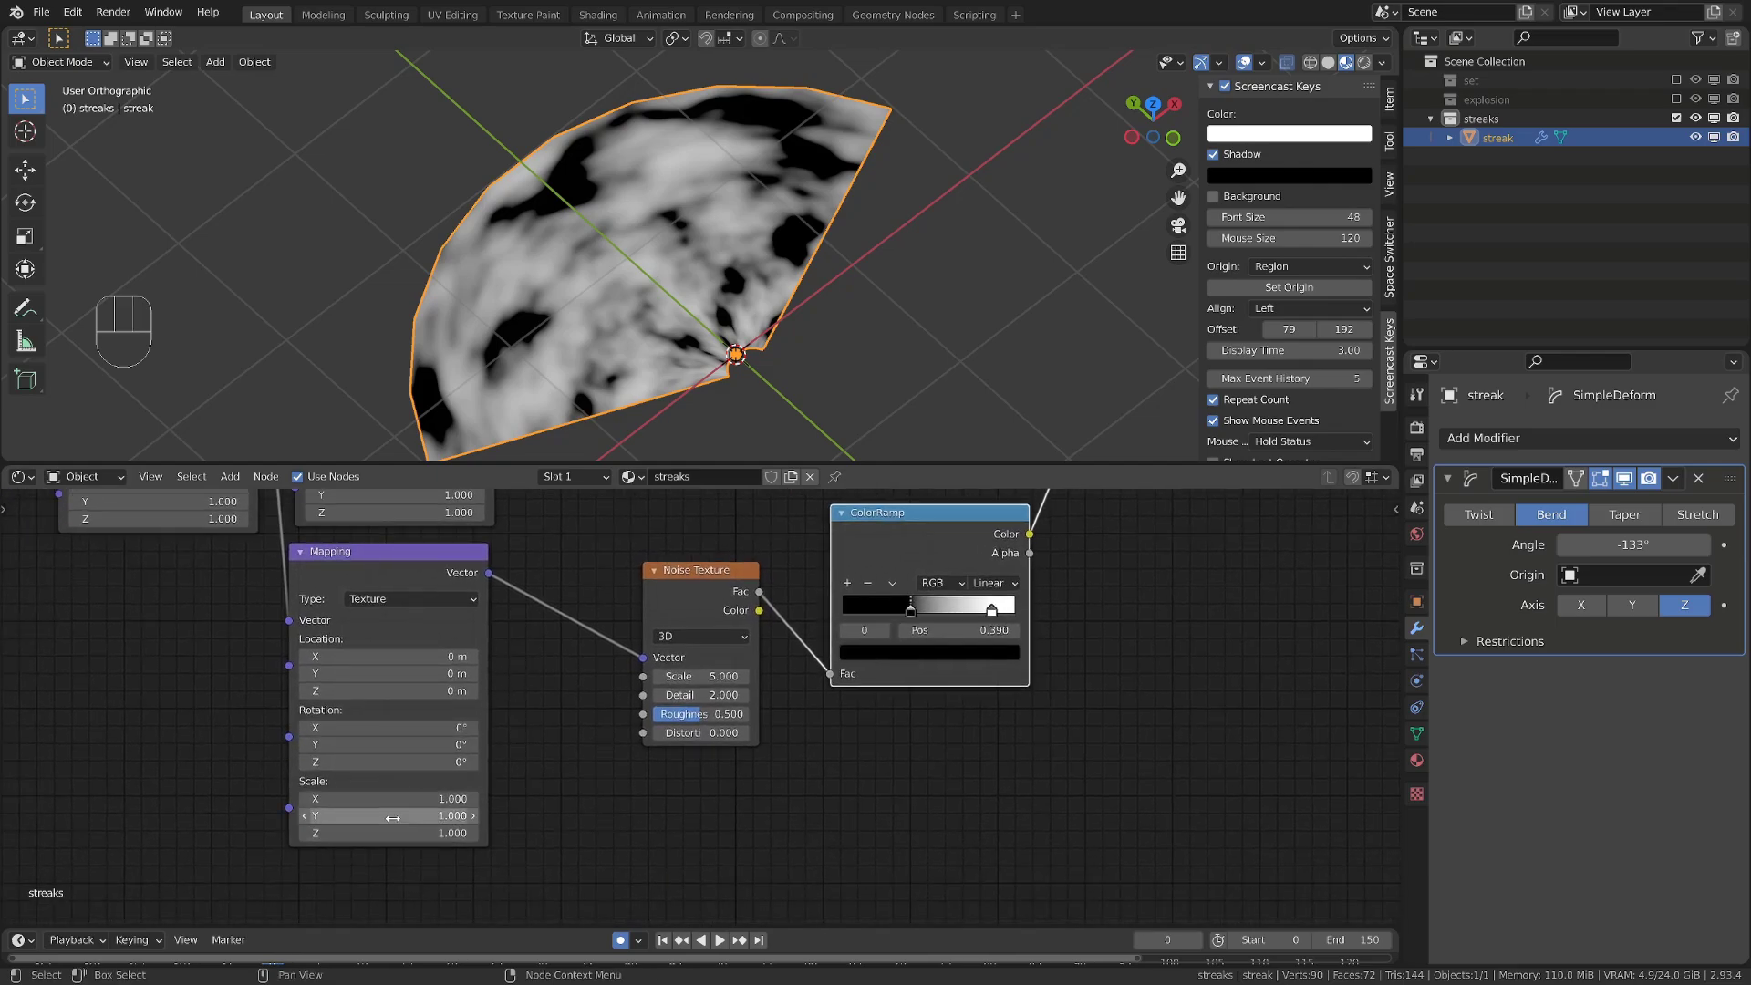
pyautogui.moveTo(393, 799)
pyautogui.mouseDown()
pyautogui.moveTo(520, 798)
pyautogui.moveTo(342, 815)
pyautogui.mouseUp()
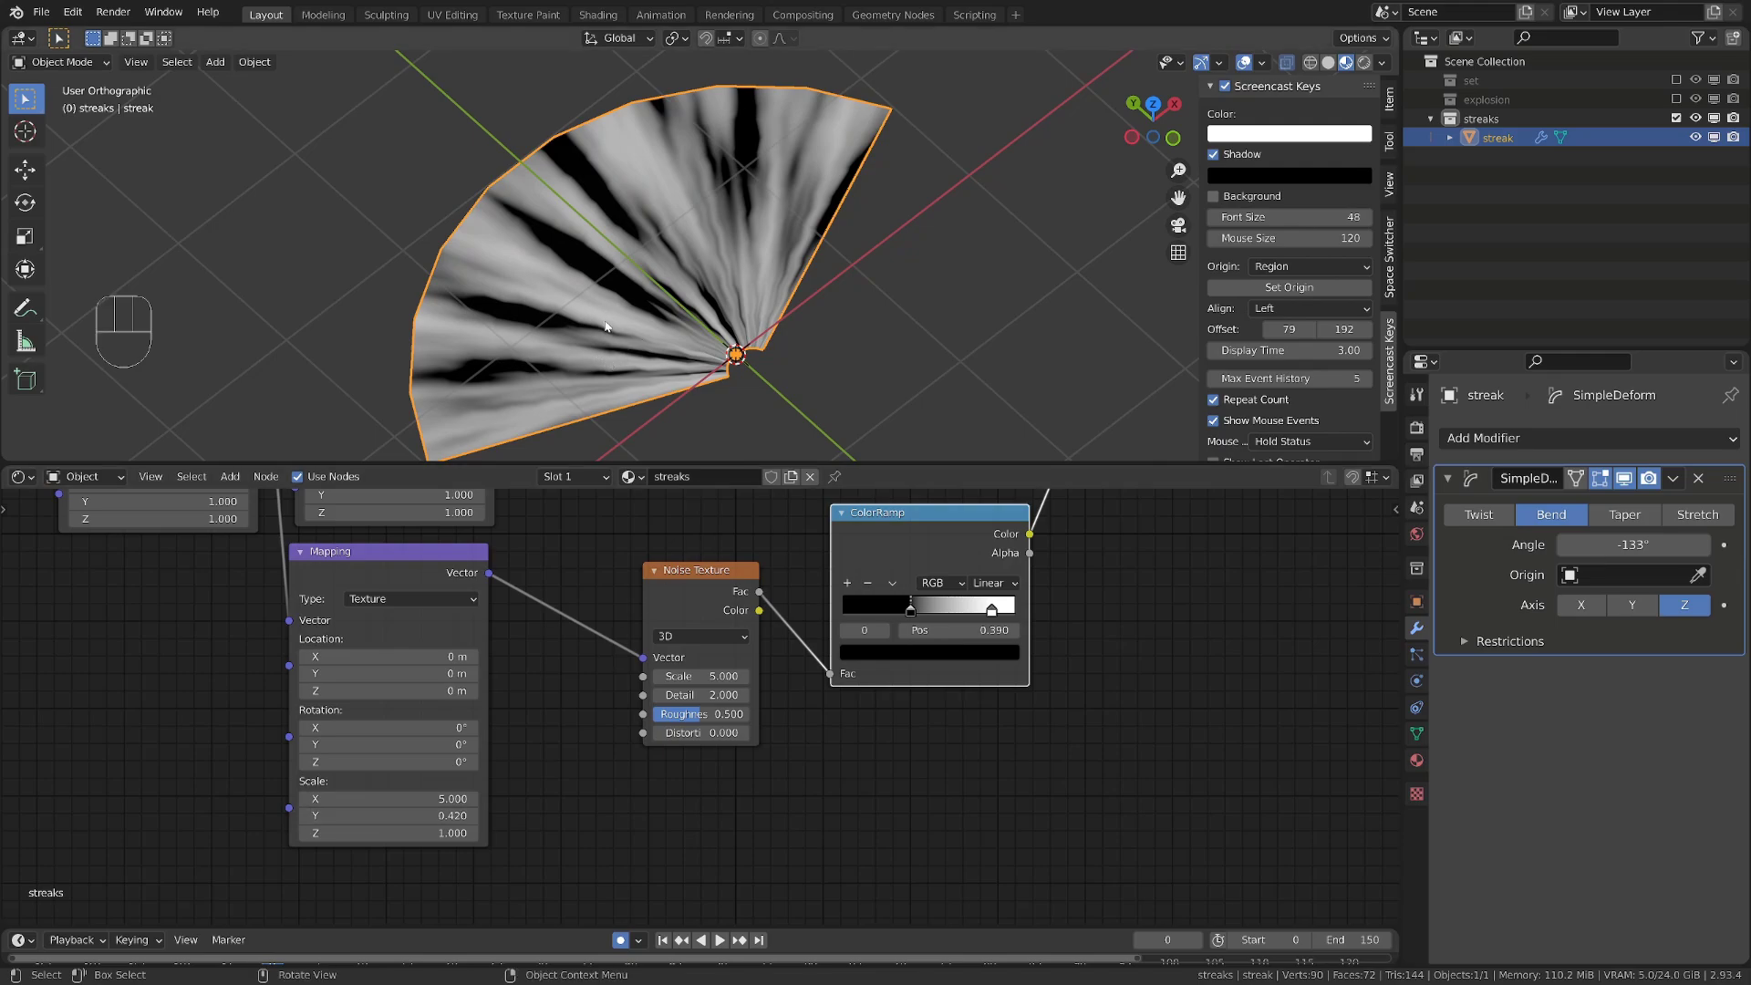
# Add a level 2 Subdivision modifier to the streak mesh and place it above the SimpleDeform modifier
pyautogui.hotkey('ctrl', '2')
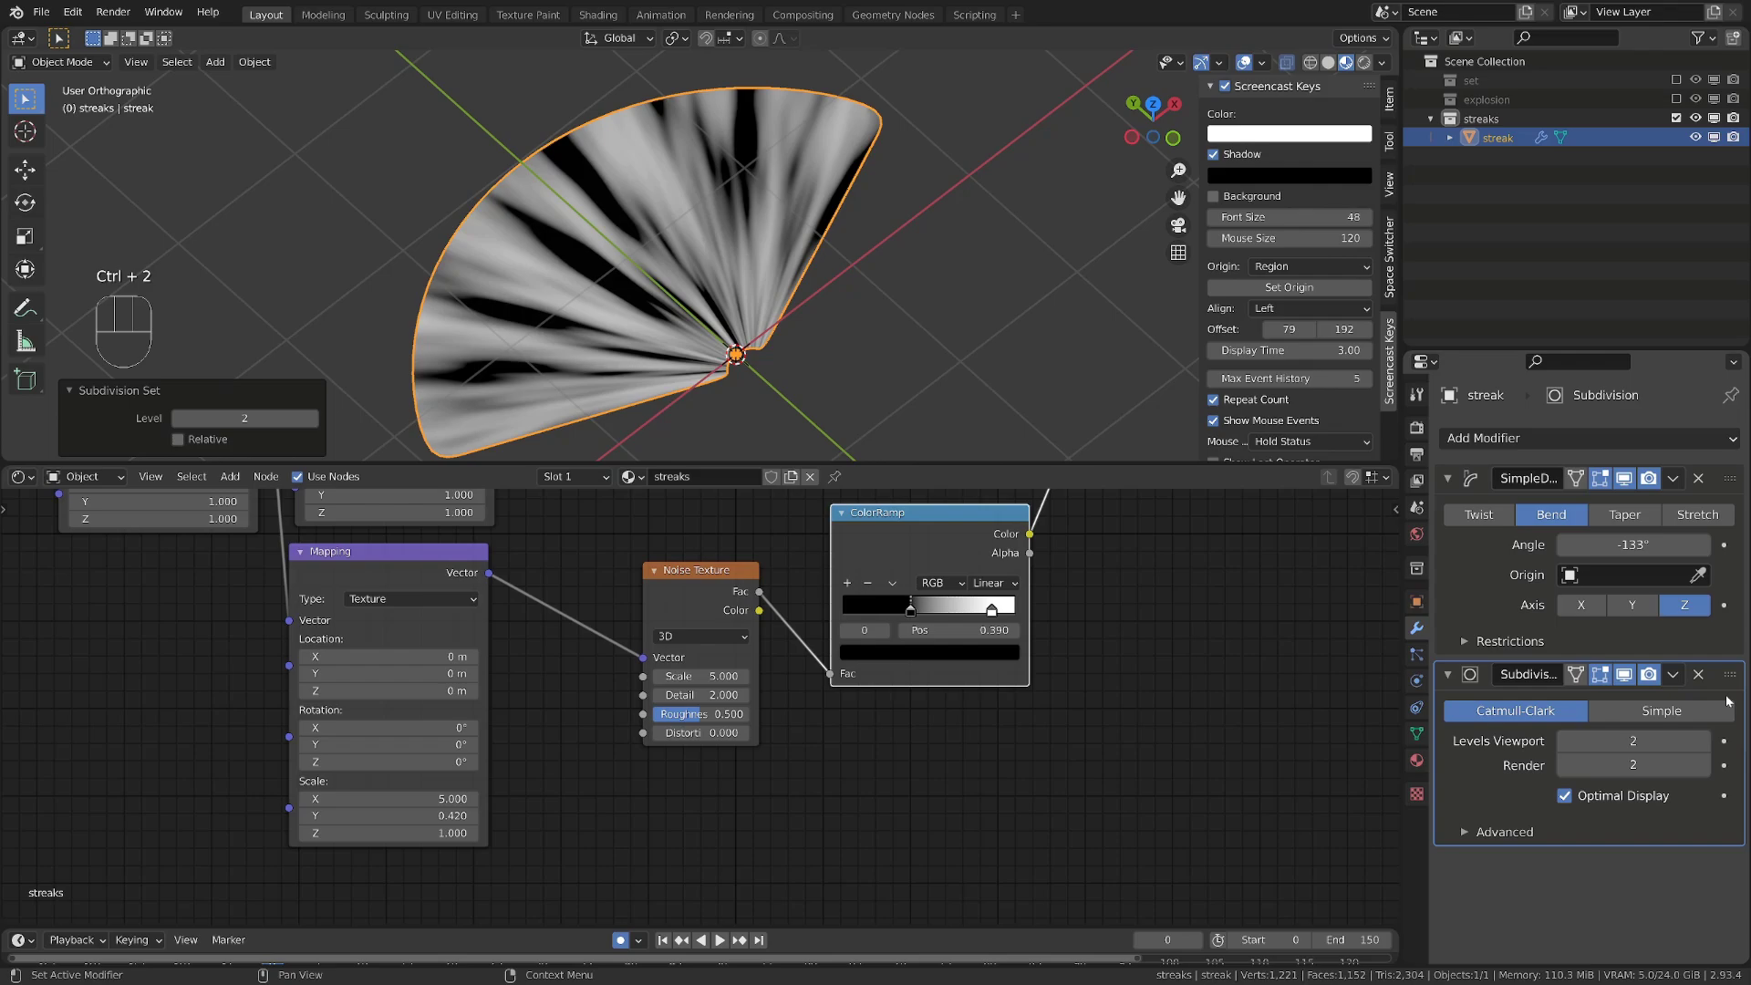
pyautogui.moveTo(1739, 682); pyautogui.dragTo(1739, 683)
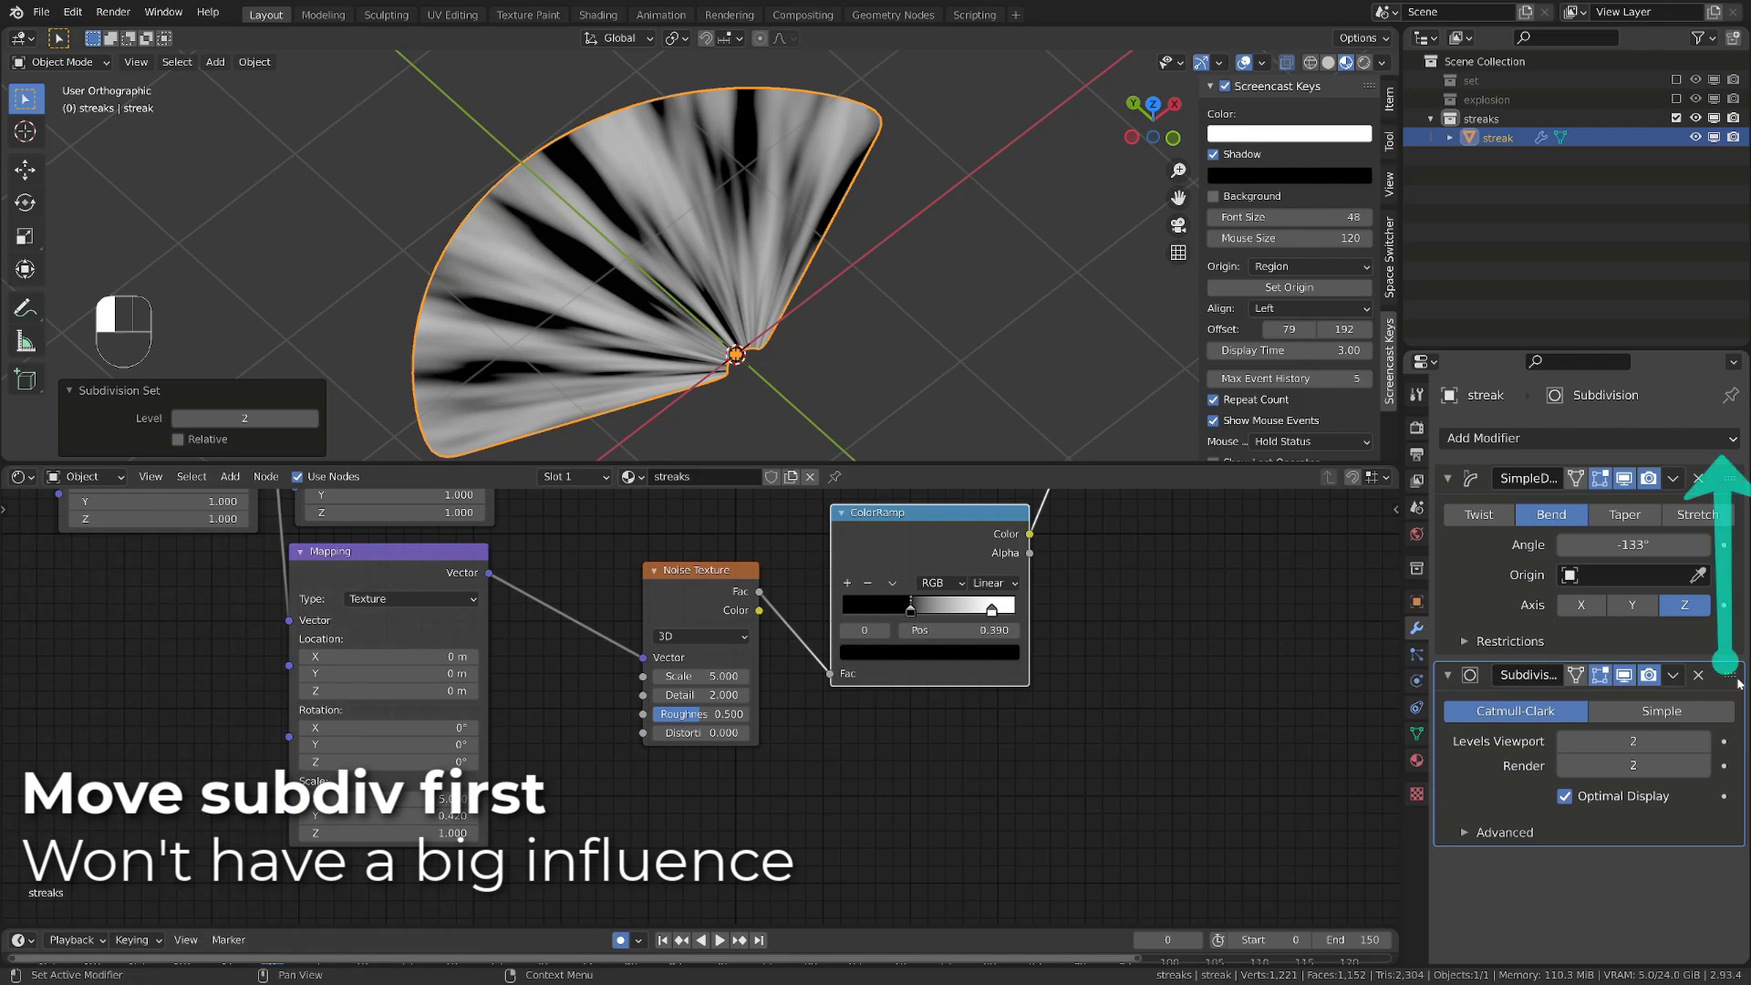
pyautogui.moveTo(1739, 682); pyautogui.dragTo(1691, 474)
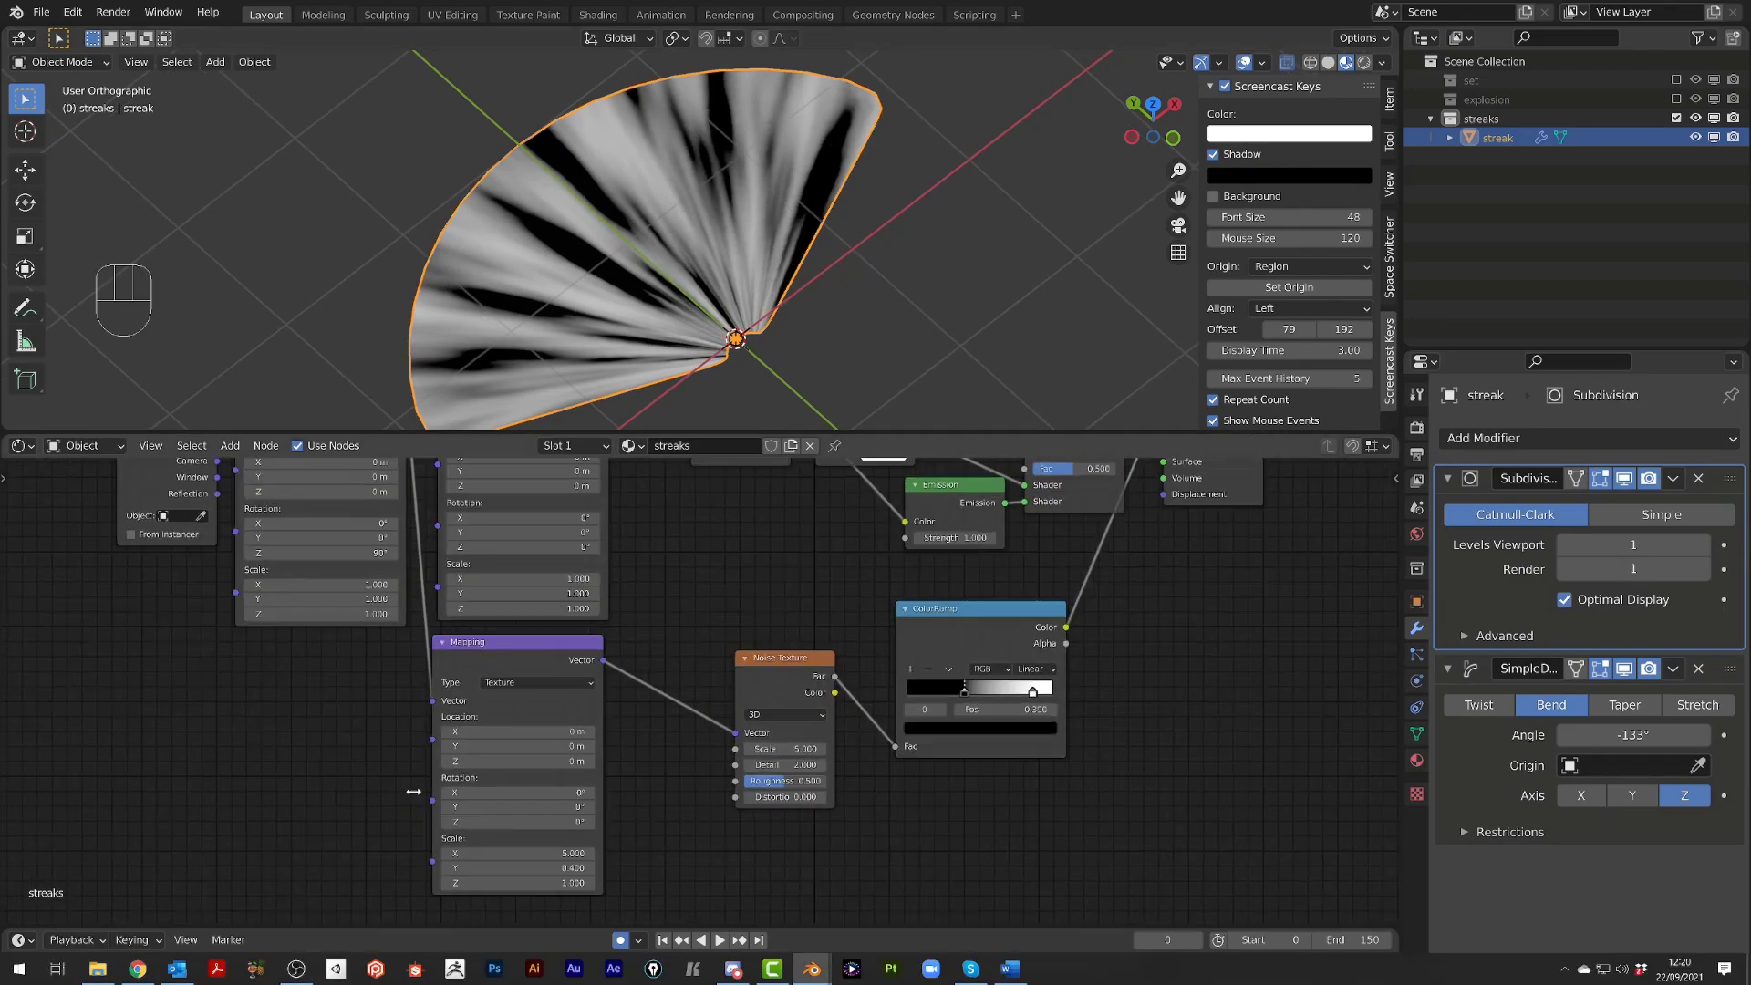
# Offset the noise with the lower Mapping node's location at Y -0.27 m and X reset to 0 m
pyautogui.moveTo(448, 775); pyautogui.dragTo(484, 755, button='middle')
pyautogui.click(483, 755)
pyautogui.moveTo(471, 759)
pyautogui.keyDown('shift'); pyautogui.mouseDown()
pyautogui.moveTo(538, 758)
pyautogui.moveTo(447, 756)
pyautogui.moveTo(645, 740)
pyautogui.moveTo(574, 739)
pyautogui.moveTo(594, 740)
pyautogui.mouseUp(); pyautogui.keyUp('shift')
pyautogui.rightClick(472, 759)
pyautogui.click(502, 741)
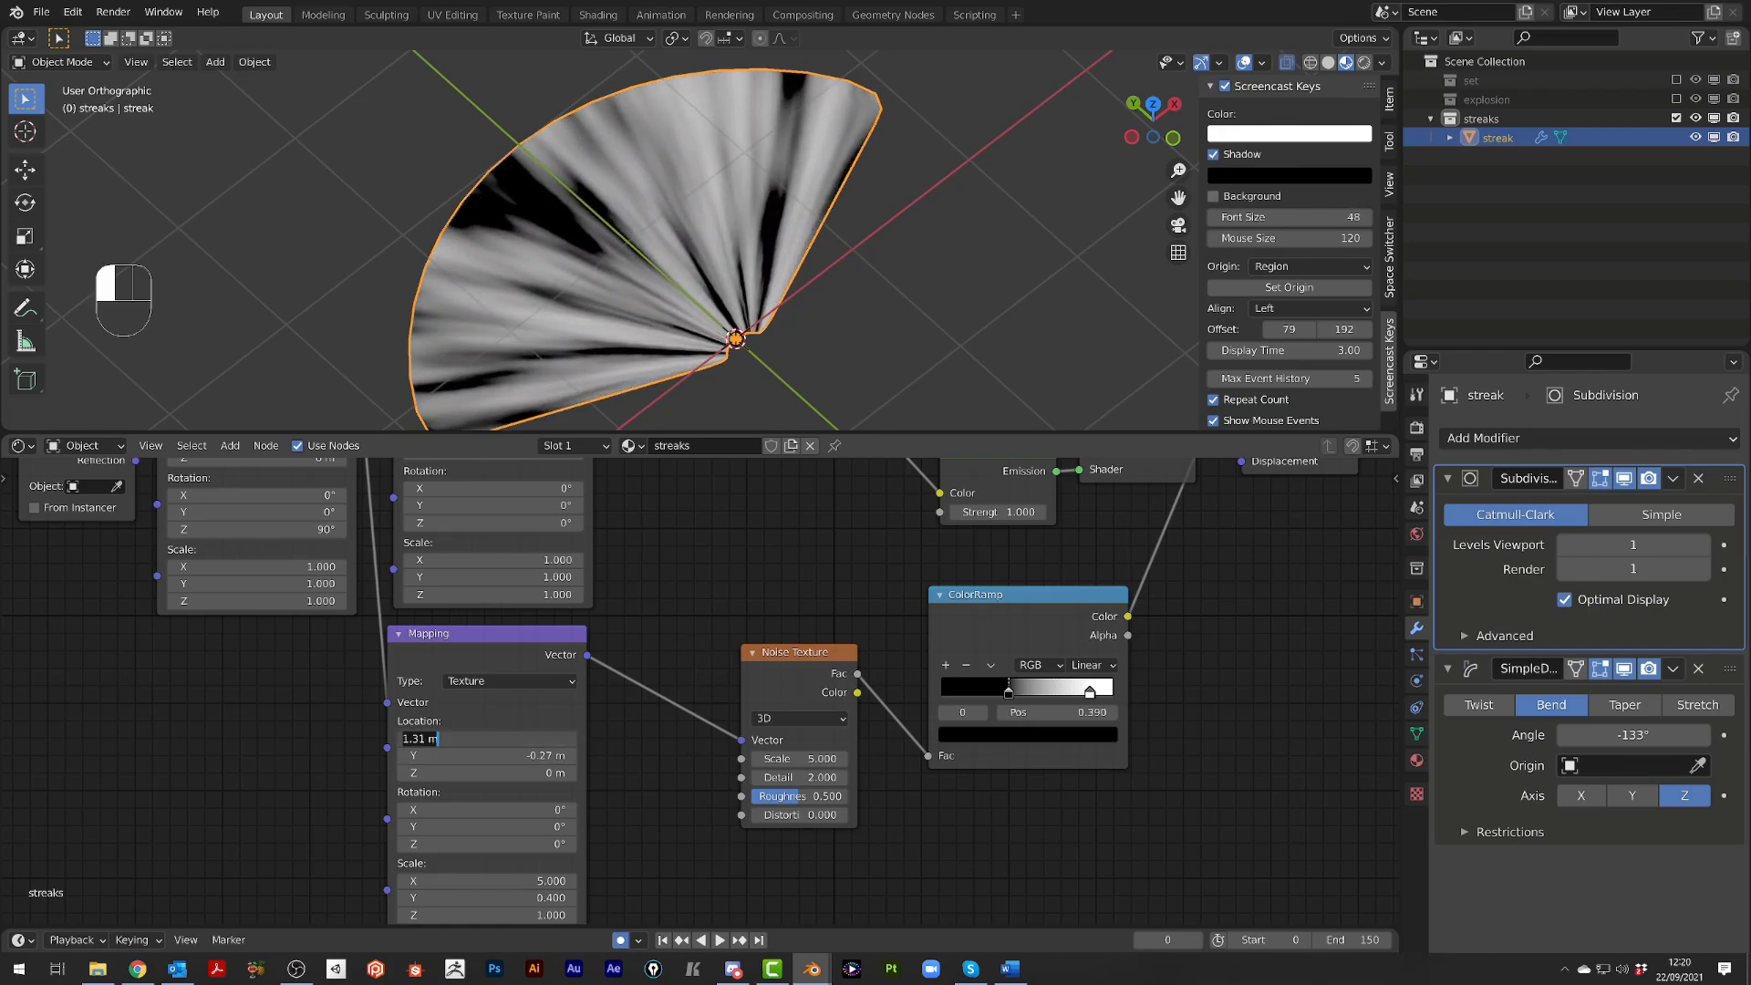
pyautogui.write('0')
pyautogui.press('Return')
# Tidy the node layout by moving the Noise Texture and ColorRamp closer to their Mapping node and spacing the shader and output nodes away
pyautogui.scroll(-2, 642, 848)
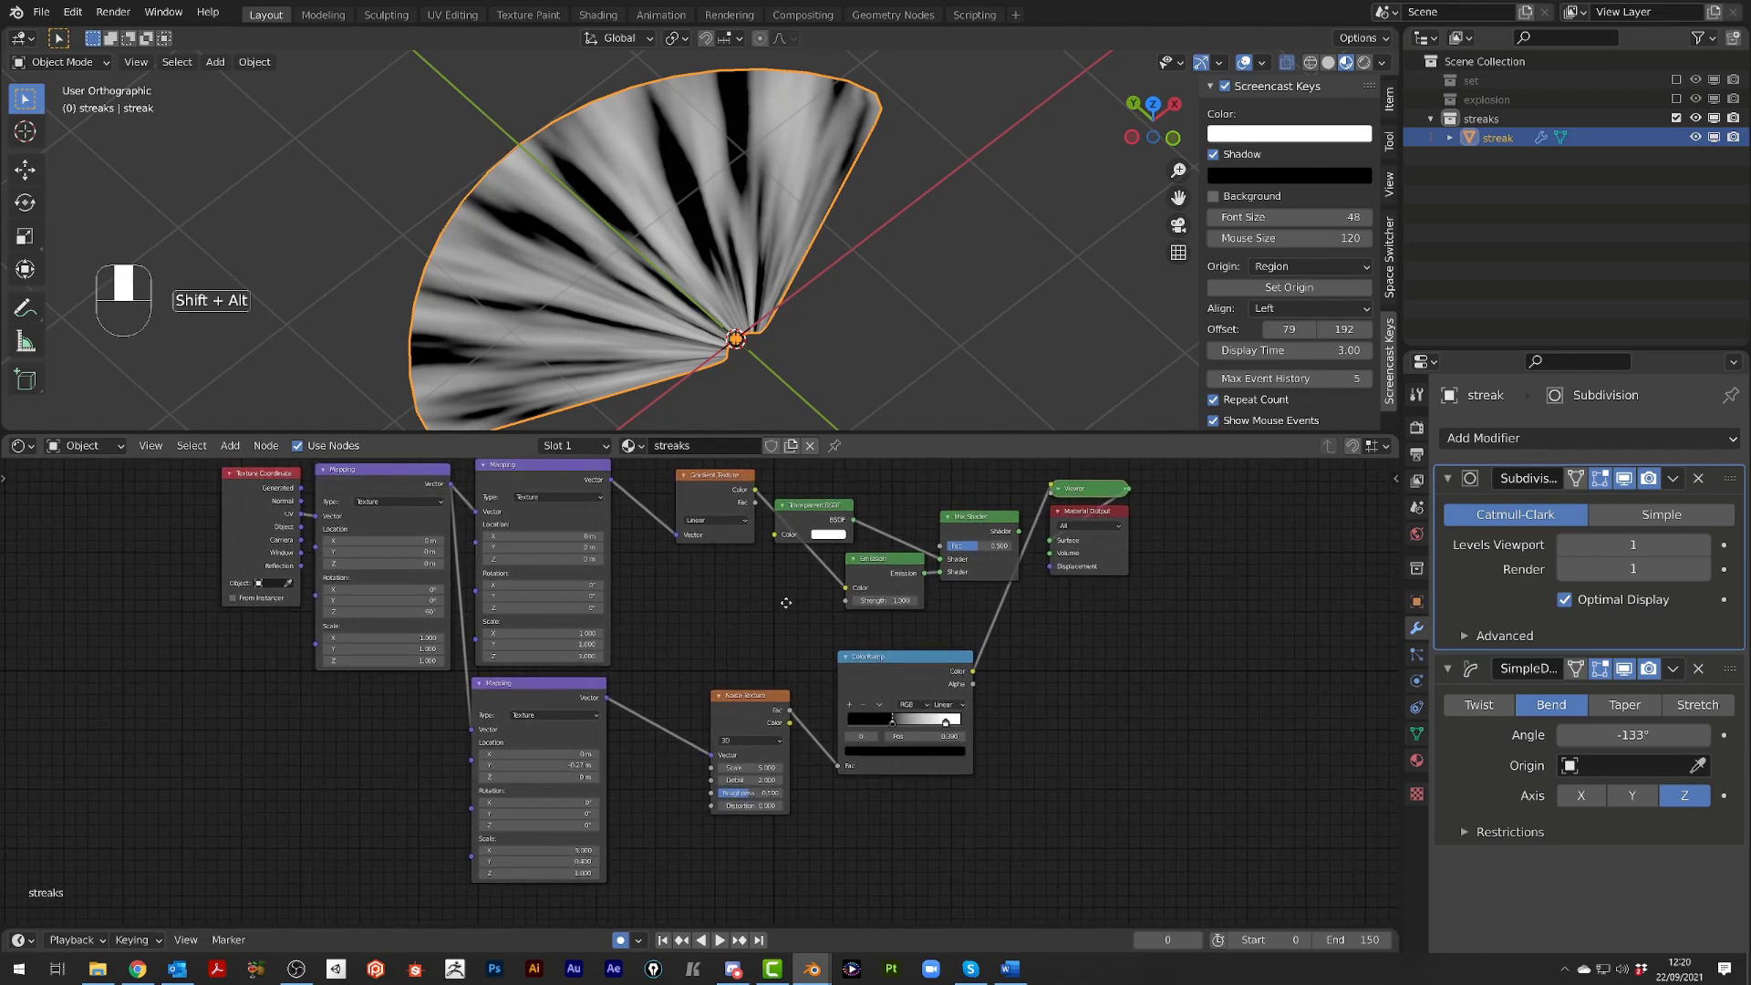
pyautogui.moveTo(730, 713); pyautogui.dragTo(637, 715)
pyautogui.moveTo(862, 687); pyautogui.dragTo(732, 720)
pyautogui.keyDown('shift'); pyautogui.moveTo(1061, 660); pyautogui.dragTo(924, 691, button='middle'); pyautogui.keyUp('shift')
pyautogui.moveTo(1093, 653); pyautogui.dragTo(898, 563)
pyautogui.scroll(1, 882, 607)
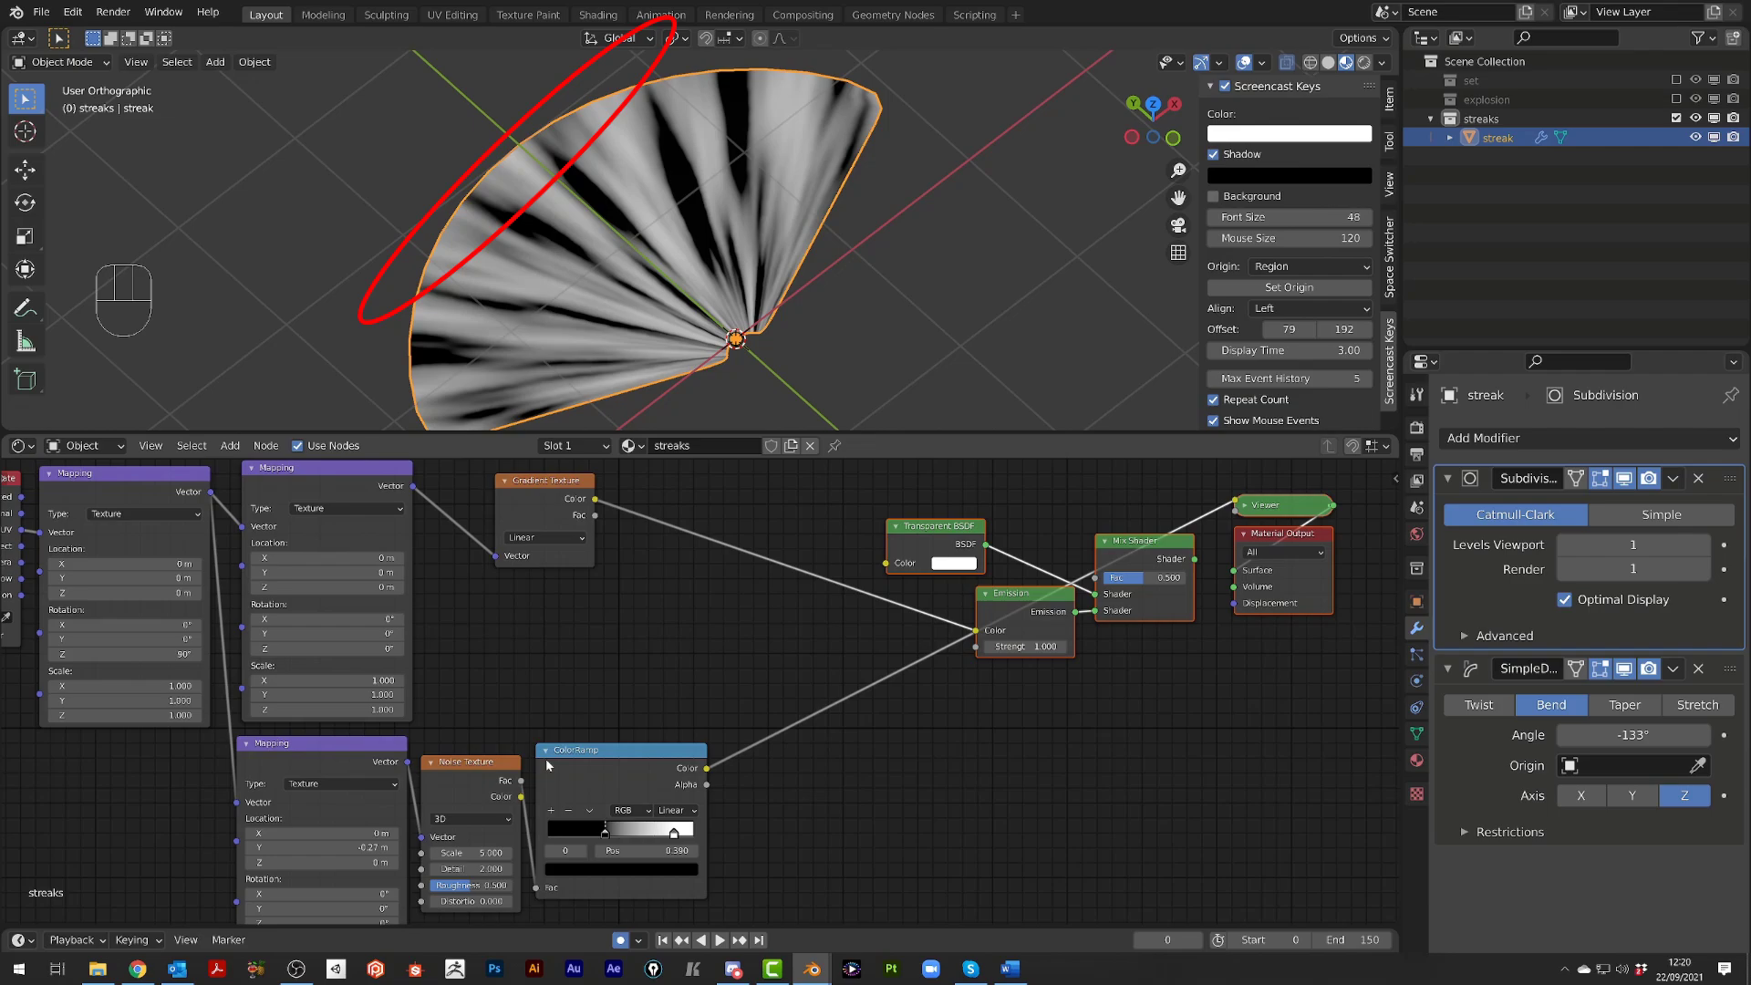
# Duplicate the ColorRamp, insert the copy between the Gradient Texture and the Emission node, and preview it
pyautogui.hotkey('shift', 'd')
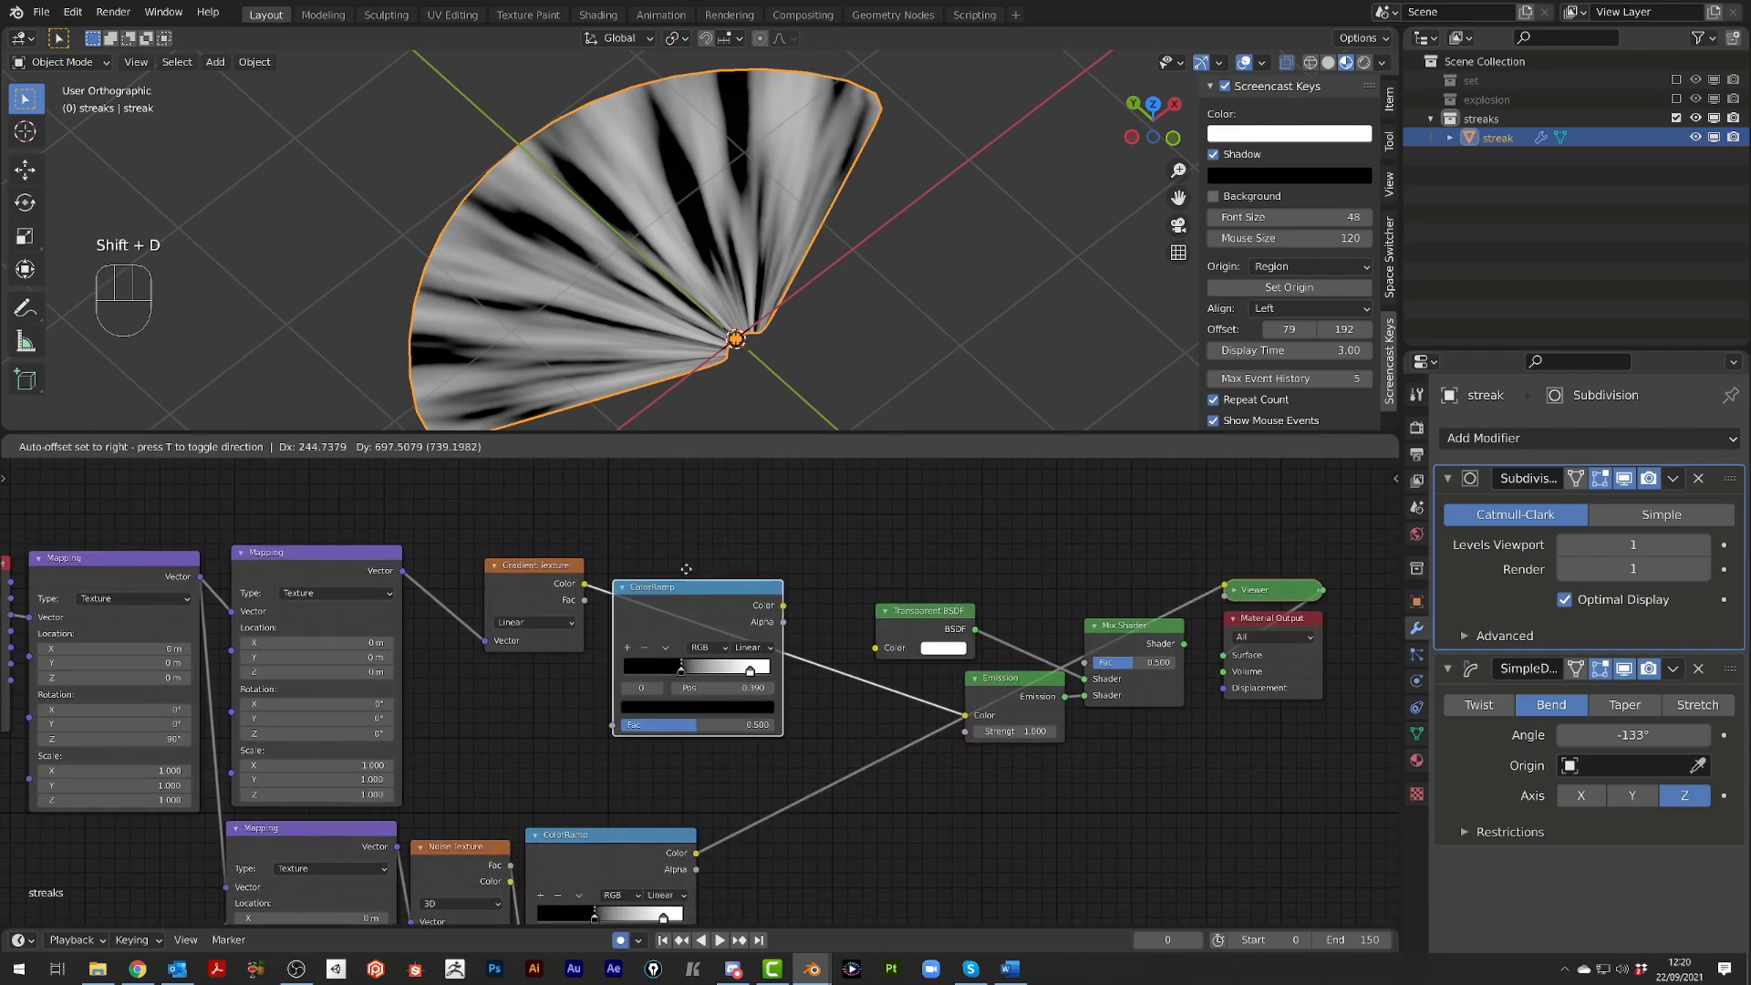
pyautogui.click(669, 588)
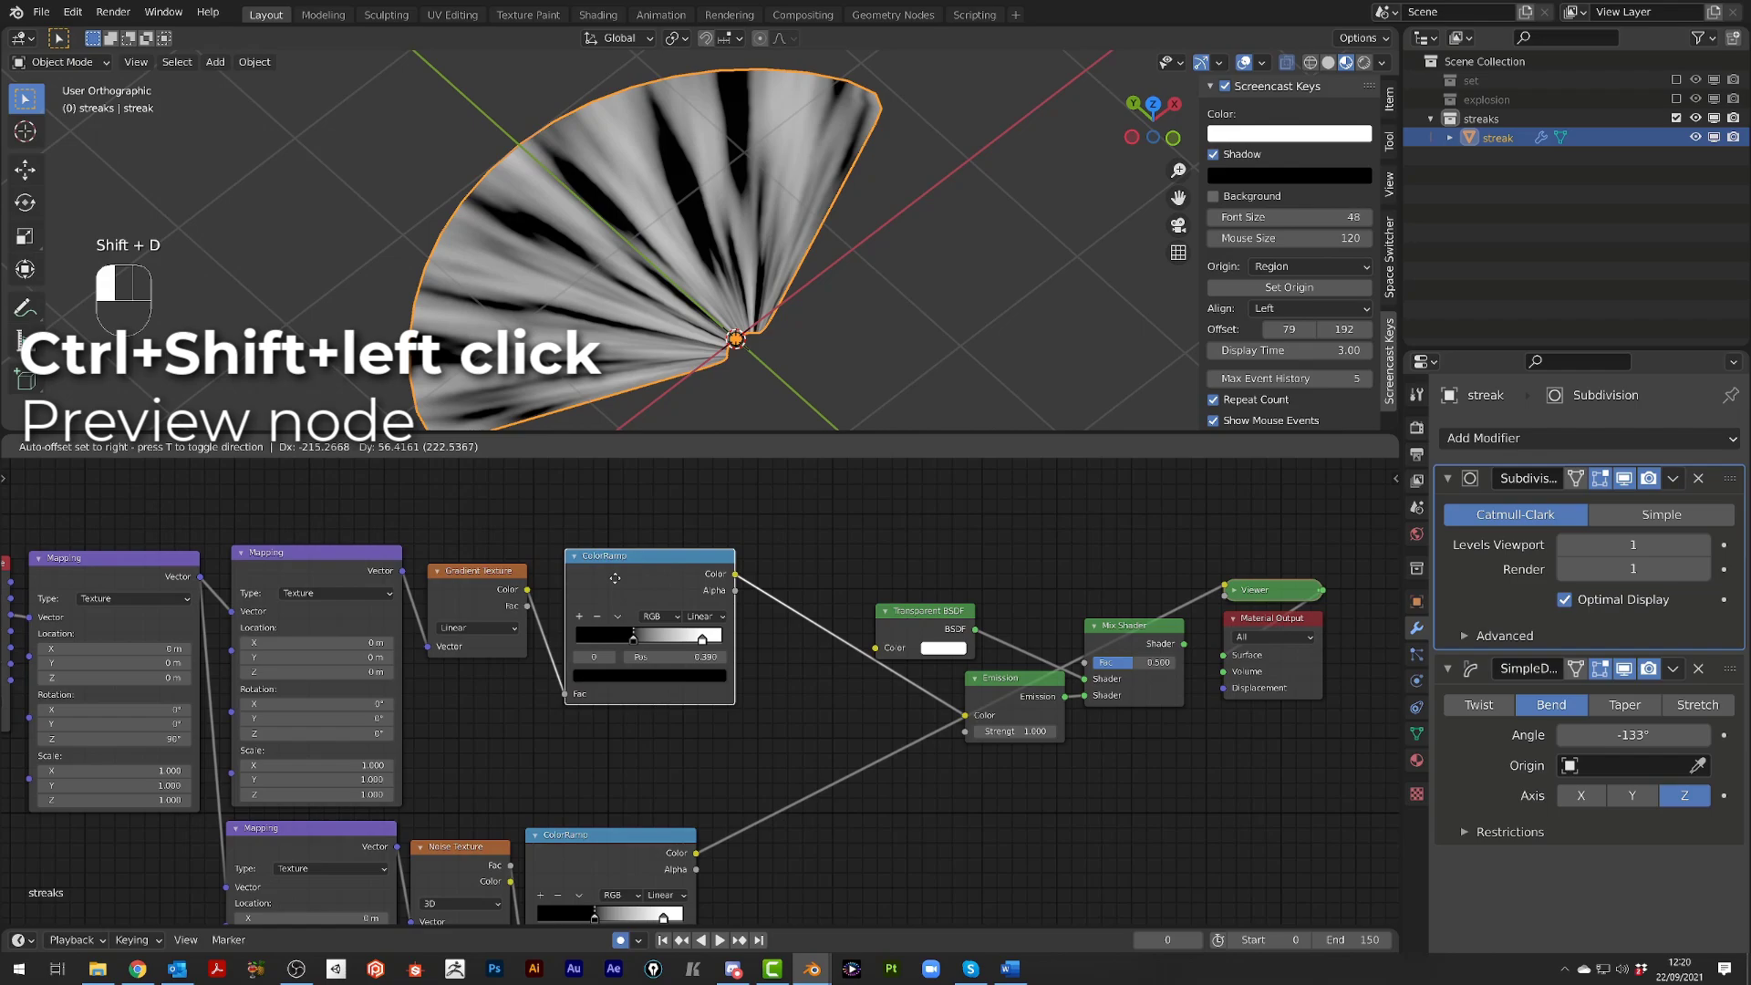
pyautogui.click(613, 576)
pyautogui.keyDown('ctrl'); pyautogui.keyDown('shift'); pyautogui.click(613, 576); pyautogui.keyUp('shift'); pyautogui.keyUp('ctrl')
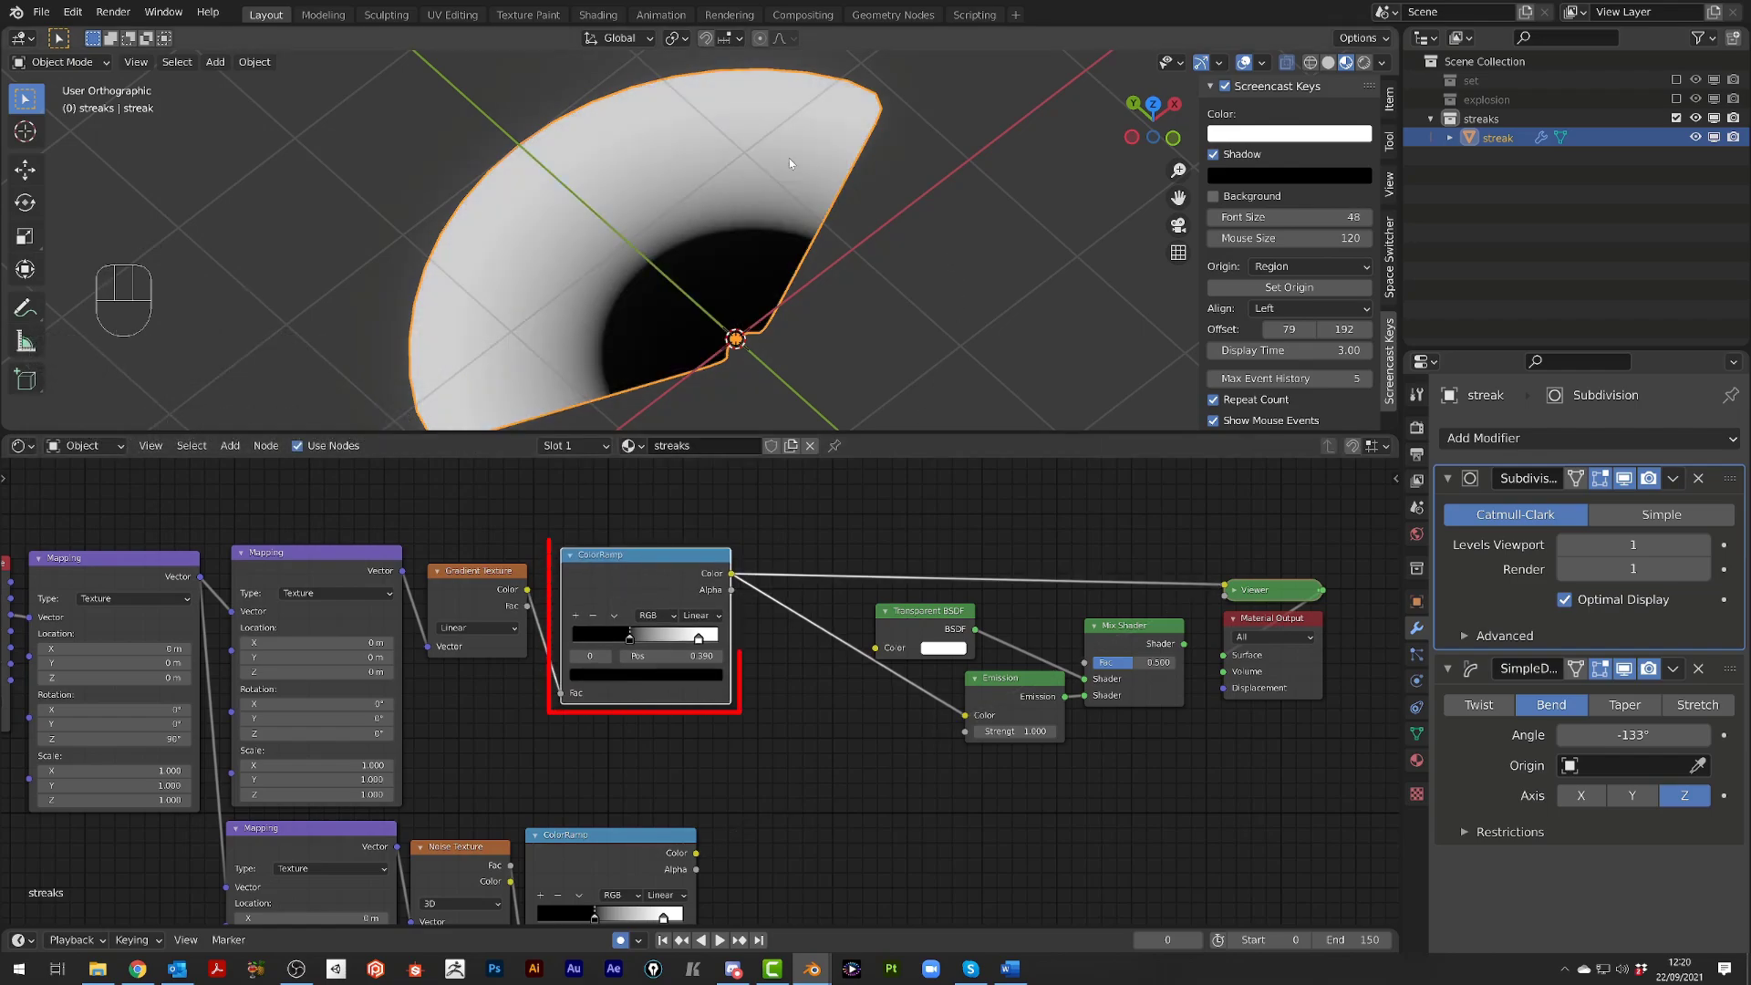
# Reverse the gradient's ColorRamp so it runs from a white stop at 0.112 to a black stop at 1.000
pyautogui.moveTo(700, 641); pyautogui.dragTo(770, 632)
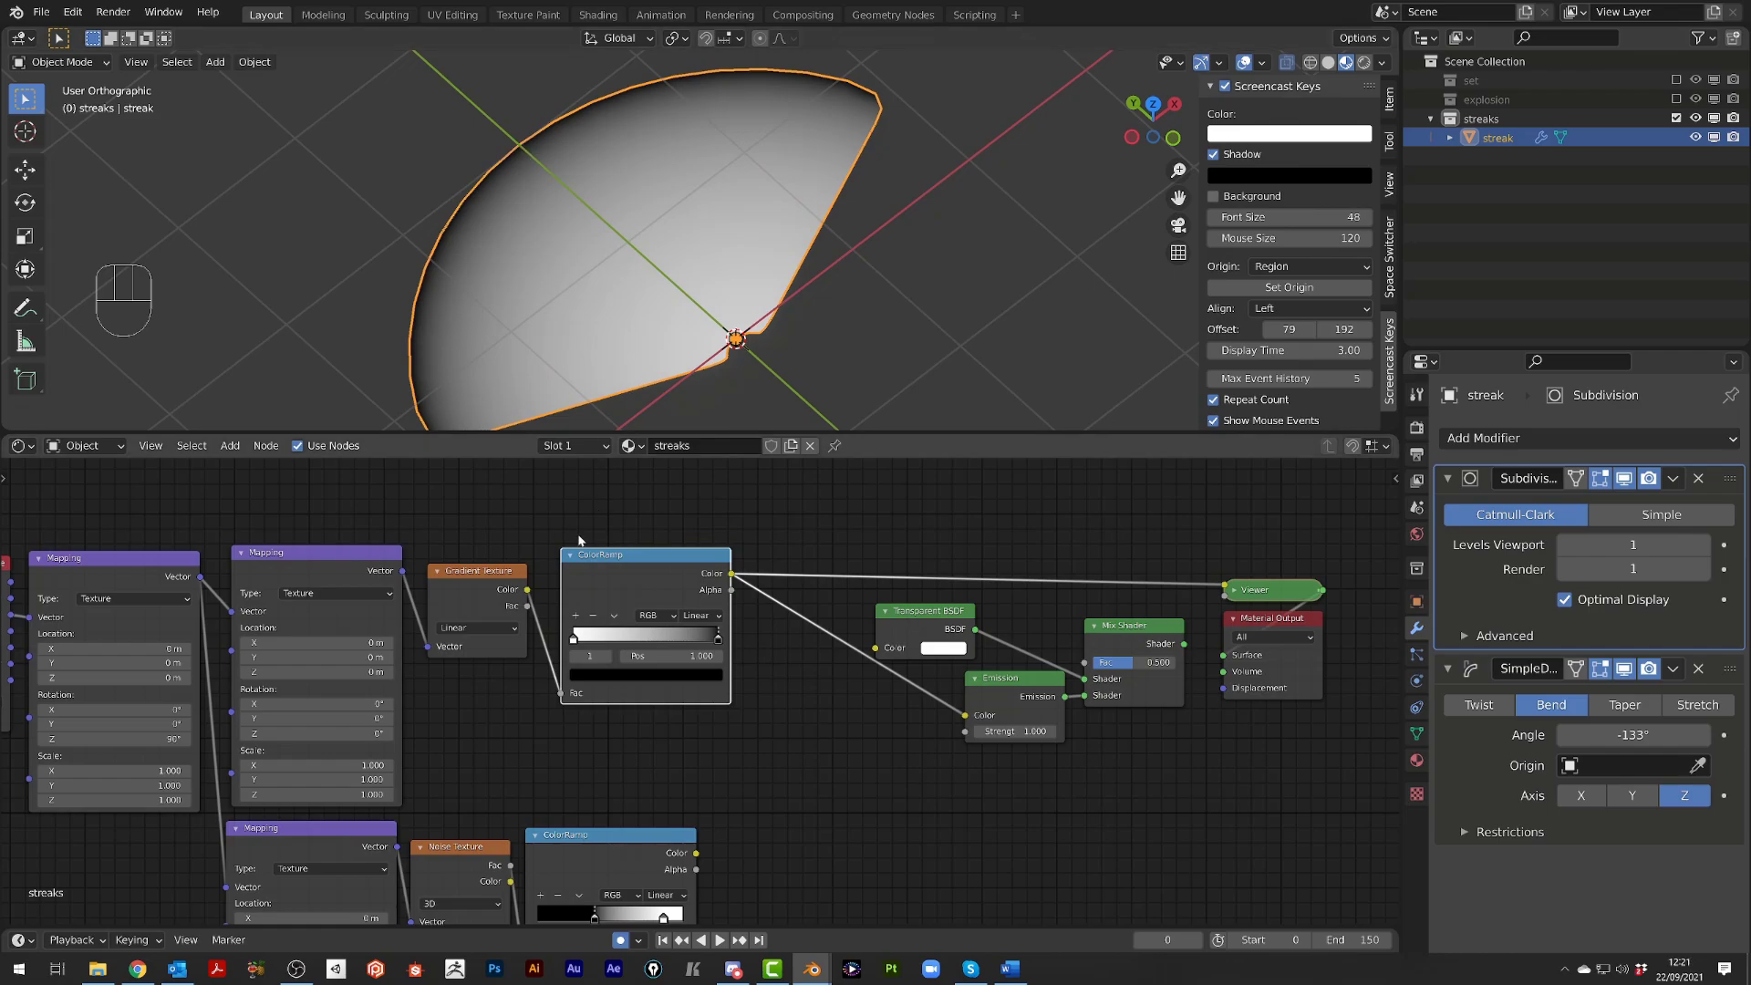
pyautogui.moveTo(575, 638); pyautogui.dragTo(592, 640)
pyautogui.keyDown('shift'); pyautogui.moveTo(754, 793); pyautogui.dragTo(769, 732, button='middle'); pyautogui.keyUp('shift')
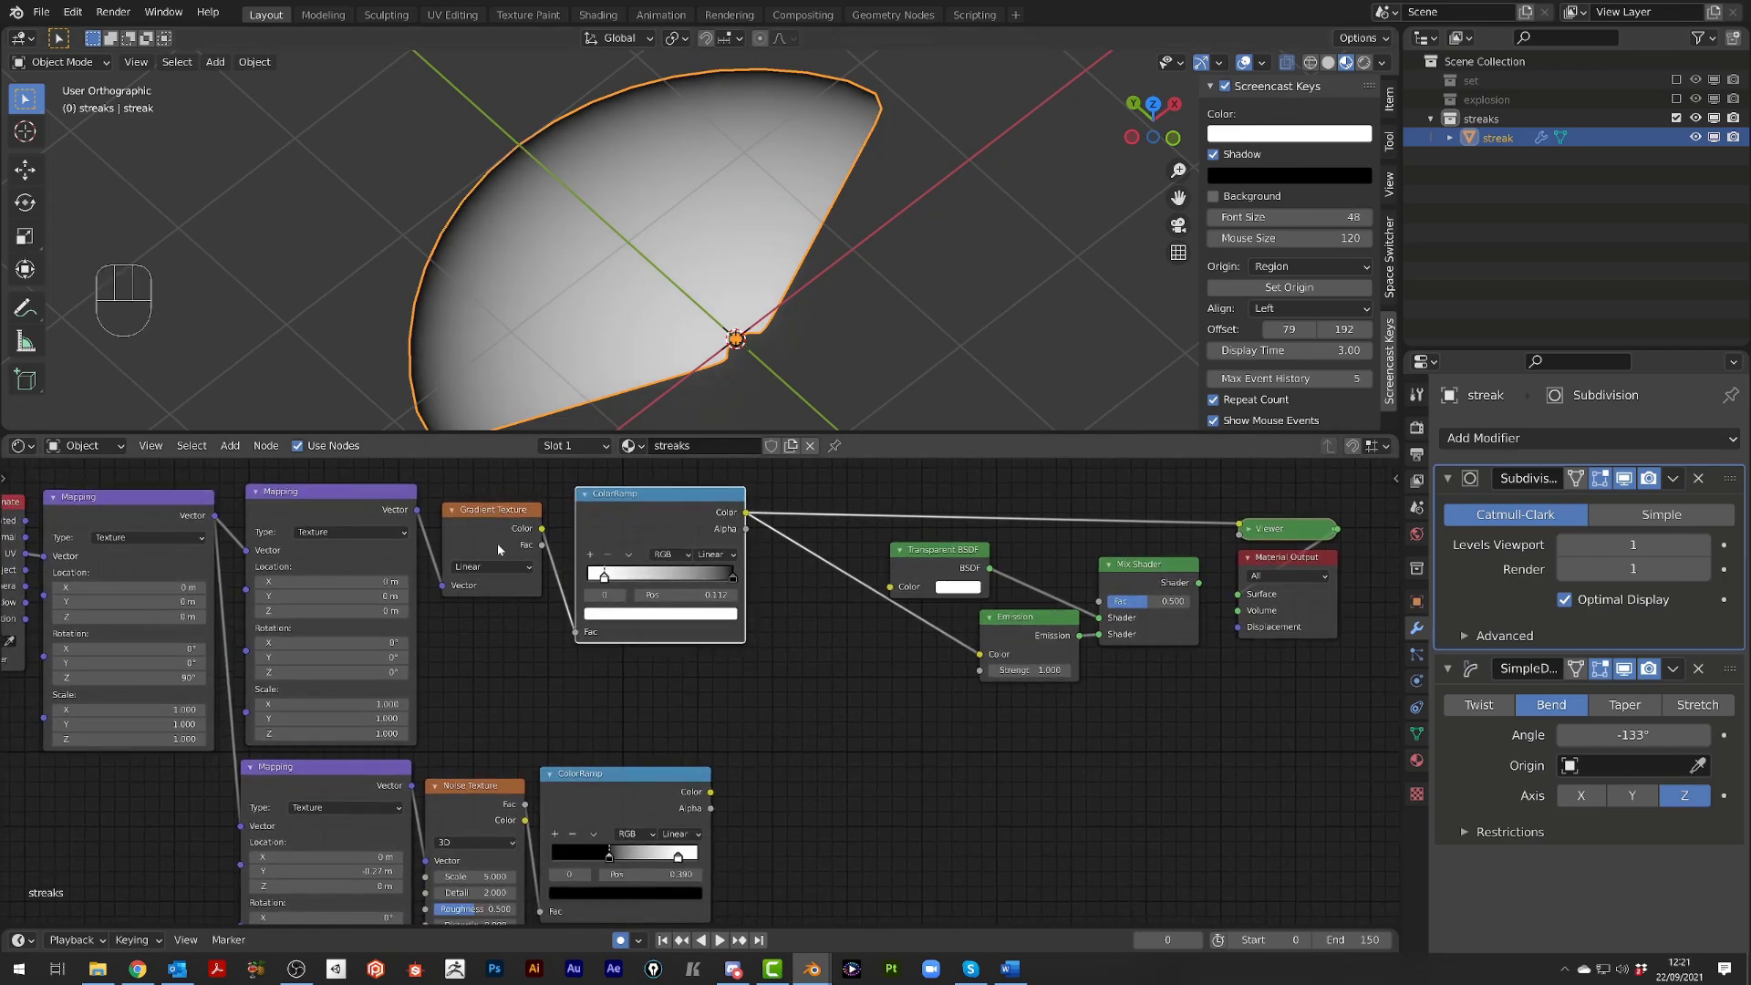
# Make room before the shader nodes and add a MixRGB node between them and the two ColorRamps
pyautogui.moveTo(656, 512); pyautogui.dragTo(639, 524)
pyautogui.keyDown('alt'); pyautogui.keyDown('shift'); pyautogui.moveTo(997, 711); pyautogui.dragTo(892, 695, button='middle'); pyautogui.keyUp('shift'); pyautogui.keyUp('alt')
pyautogui.moveTo(848, 552); pyautogui.dragTo(877, 552)
pyautogui.hotkey('shift', 'a')
pyautogui.moveTo(775, 622)
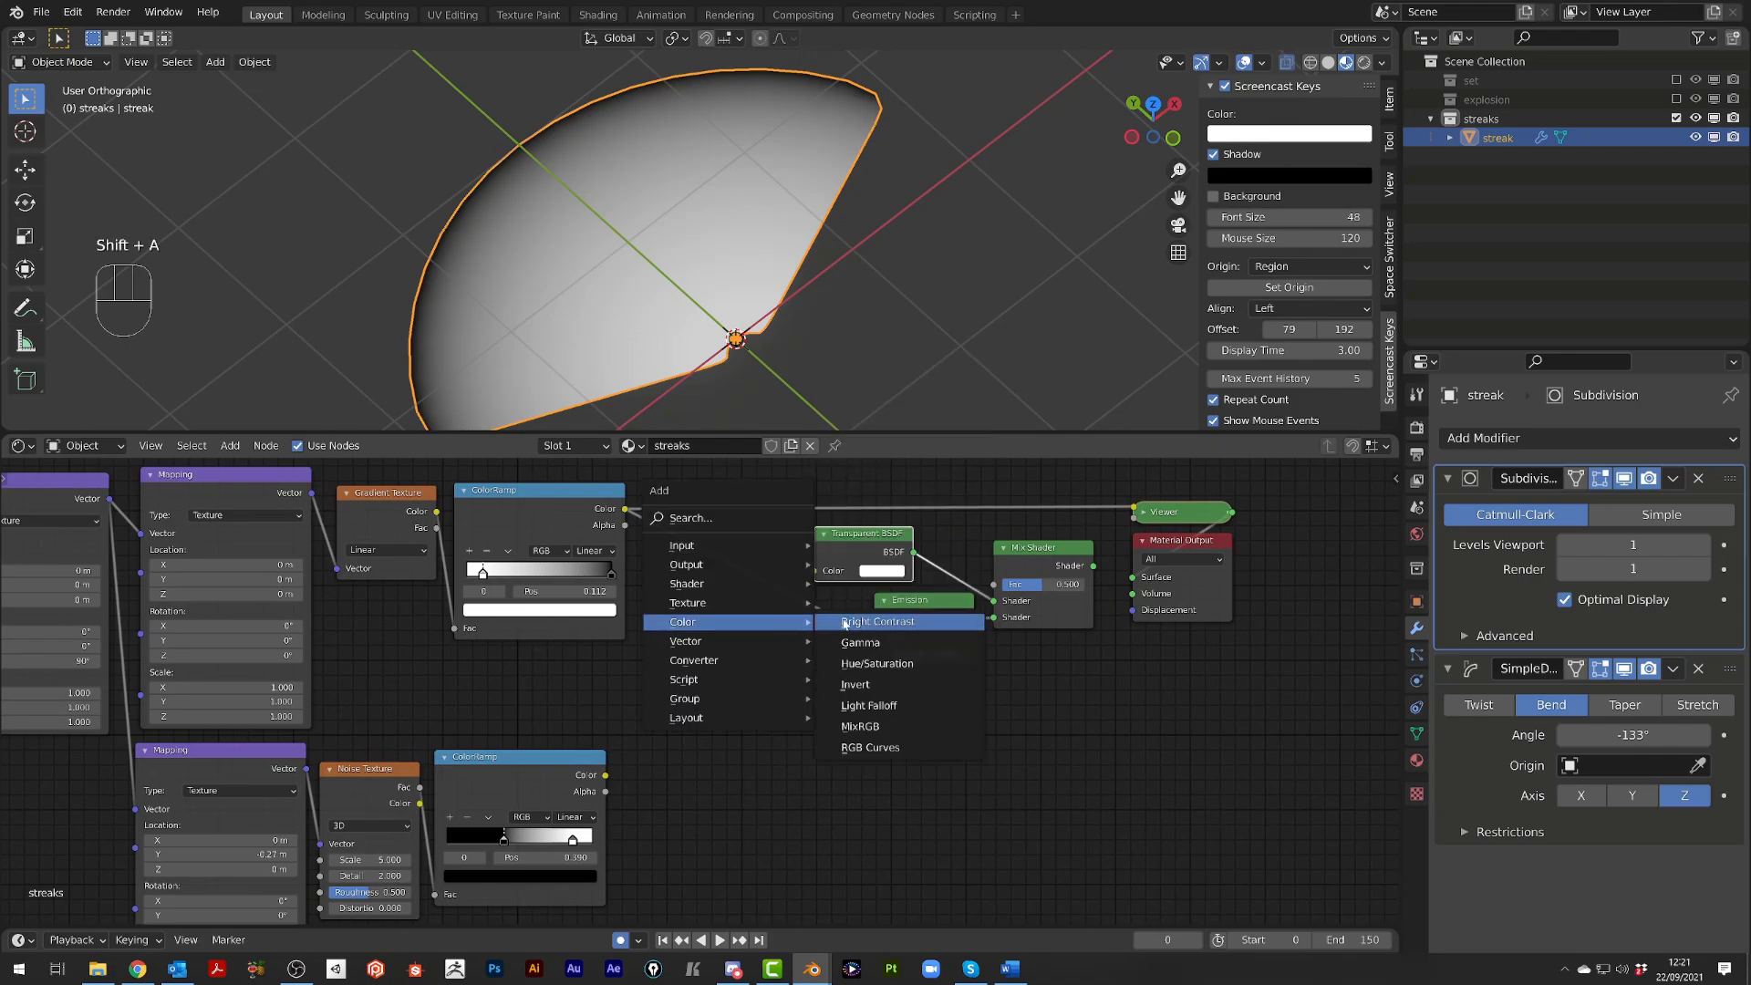
pyautogui.click(875, 725)
pyautogui.click(746, 691)
# Feed the gradient ramp into Color1 and the noise ramp into Color2 of the Mix node, and set its blending mode to Multiply
pyautogui.moveTo(625, 513); pyautogui.dragTo(700, 734)
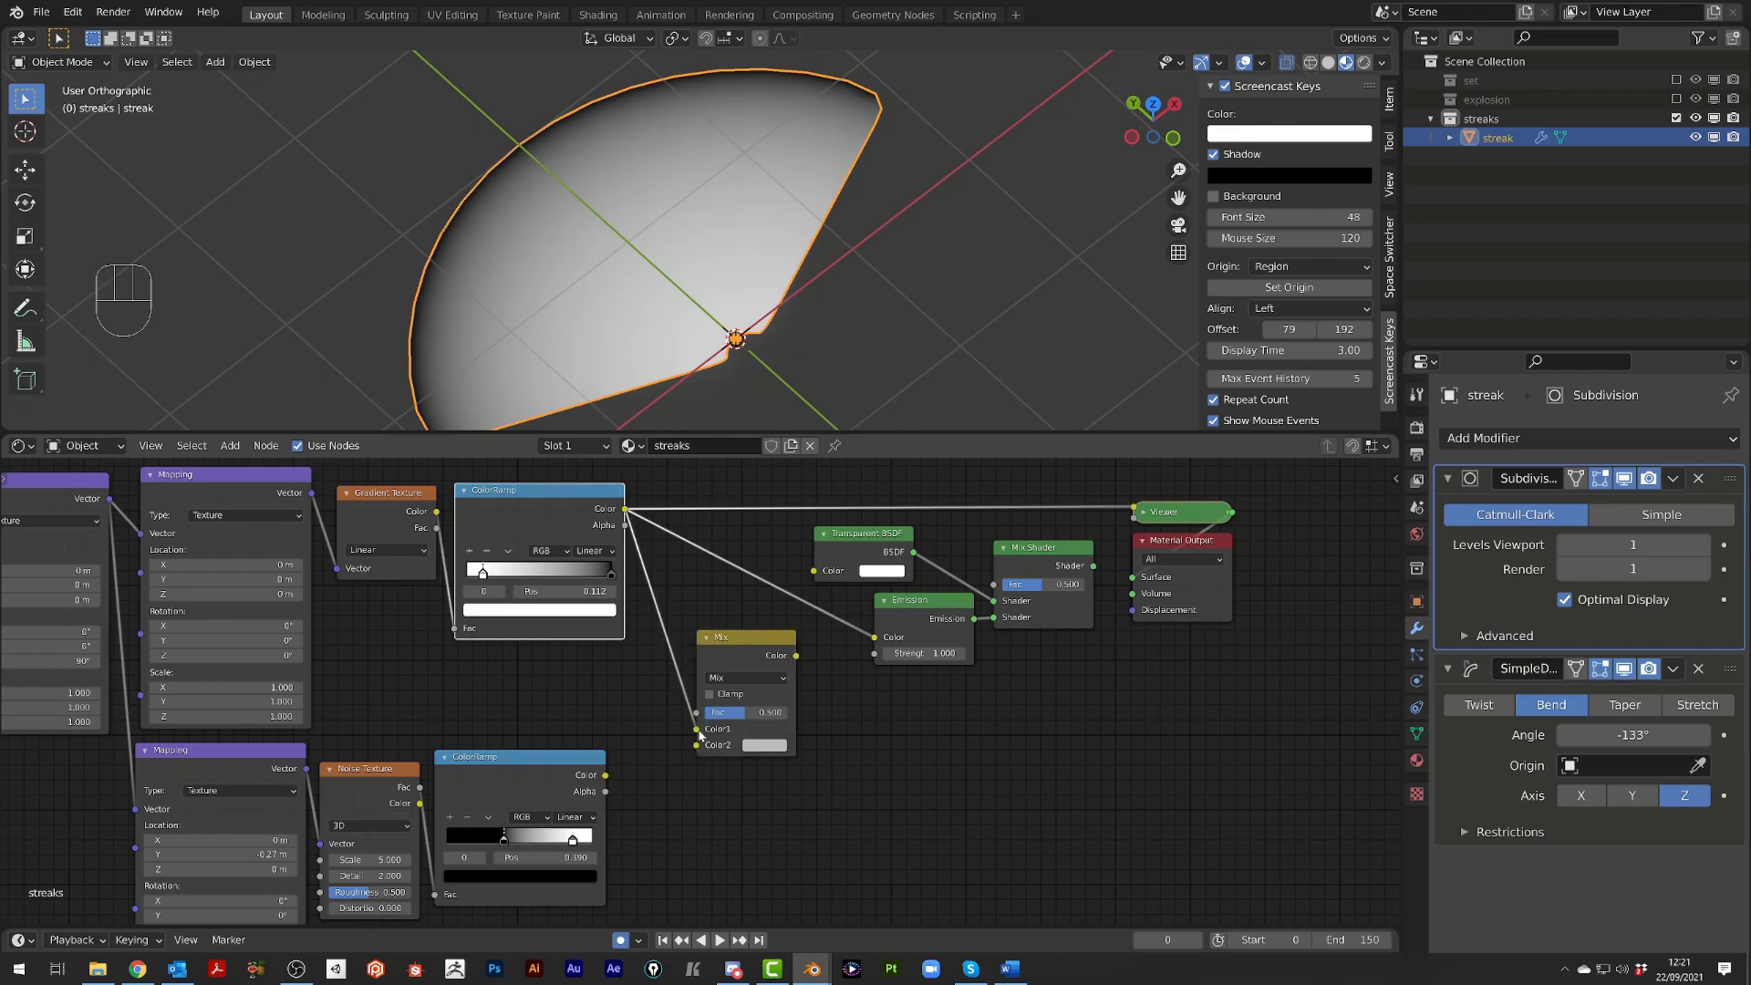
pyautogui.moveTo(605, 777); pyautogui.dragTo(697, 745)
pyautogui.click(747, 679)
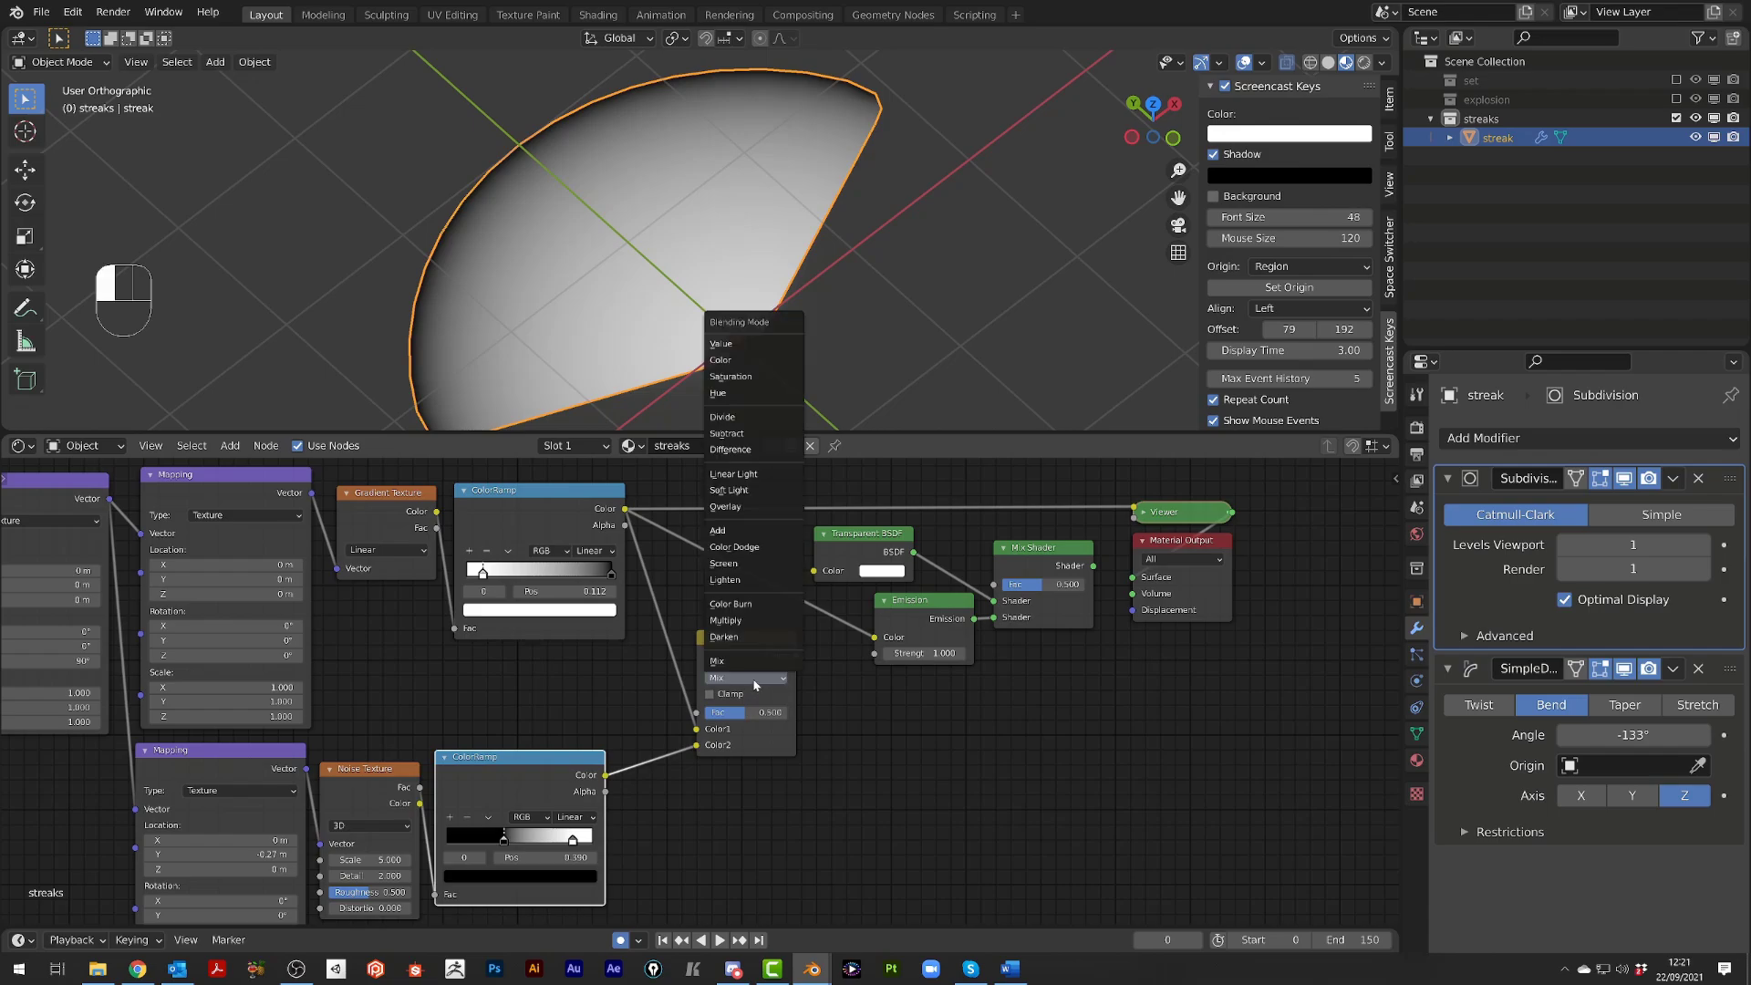
pyautogui.click(759, 628)
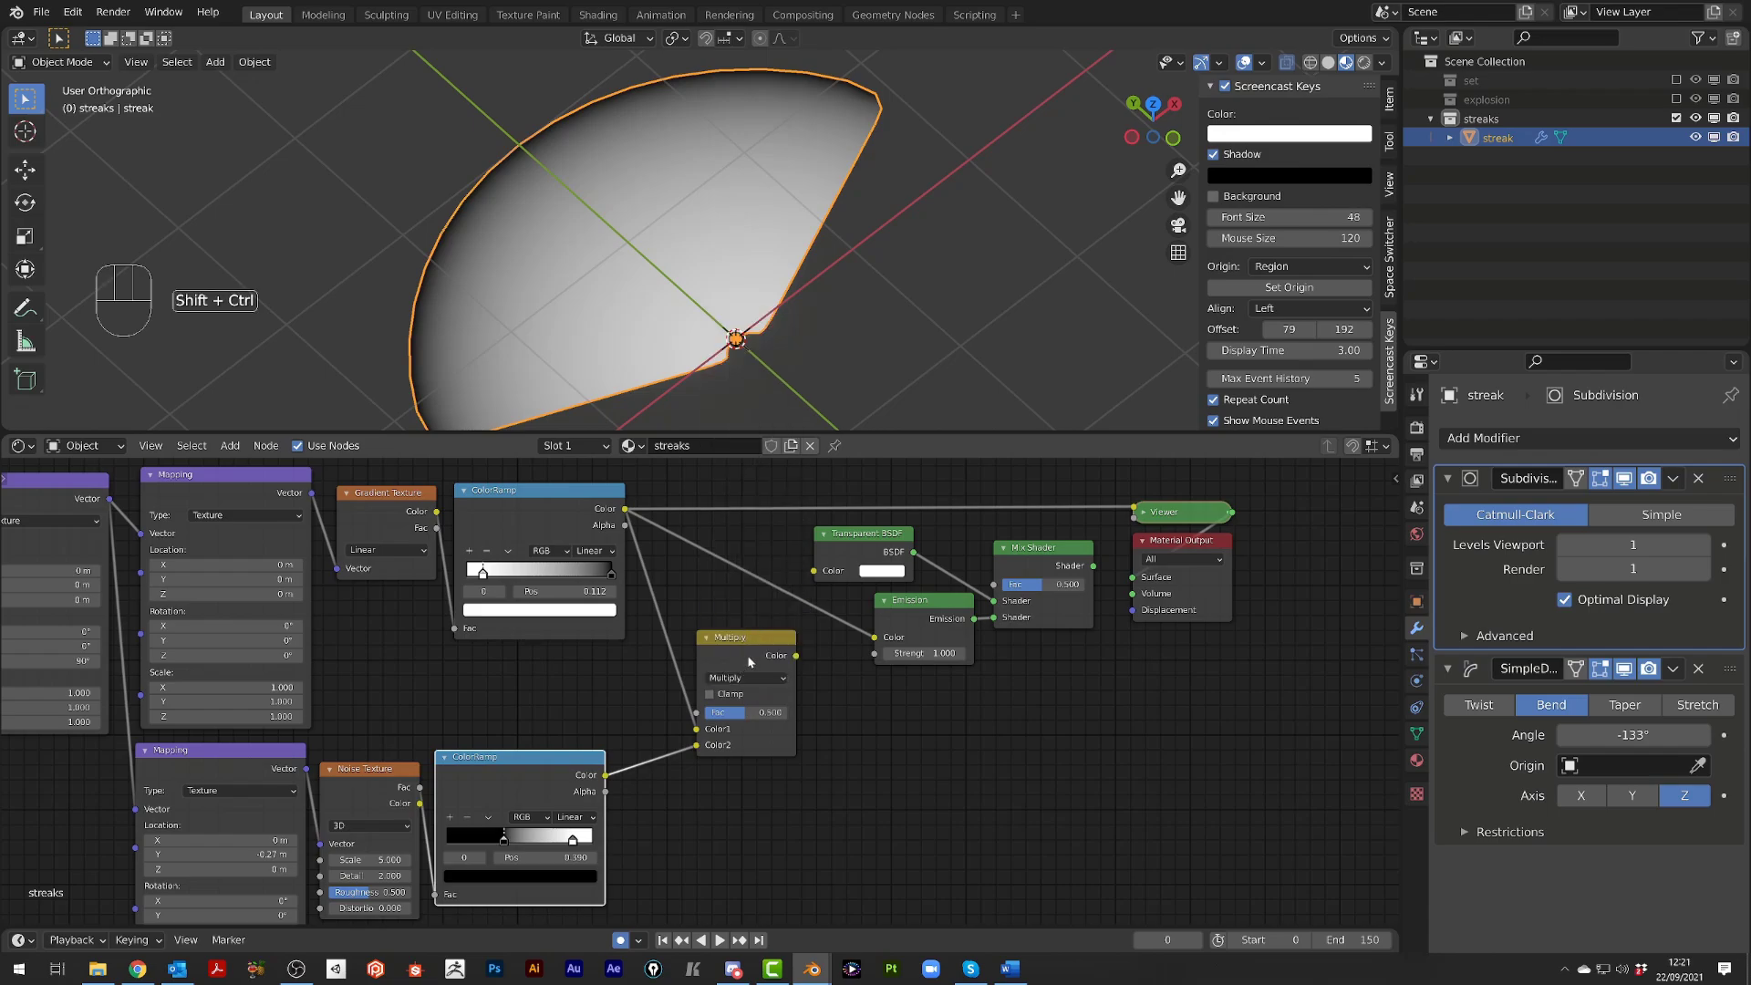
# Preview the Multiply node on the streak mesh and set its Fac to 1.000
pyautogui.keyDown('ctrl'); pyautogui.keyDown('shift'); pyautogui.click(748, 664); pyautogui.keyUp('shift'); pyautogui.keyUp('ctrl')
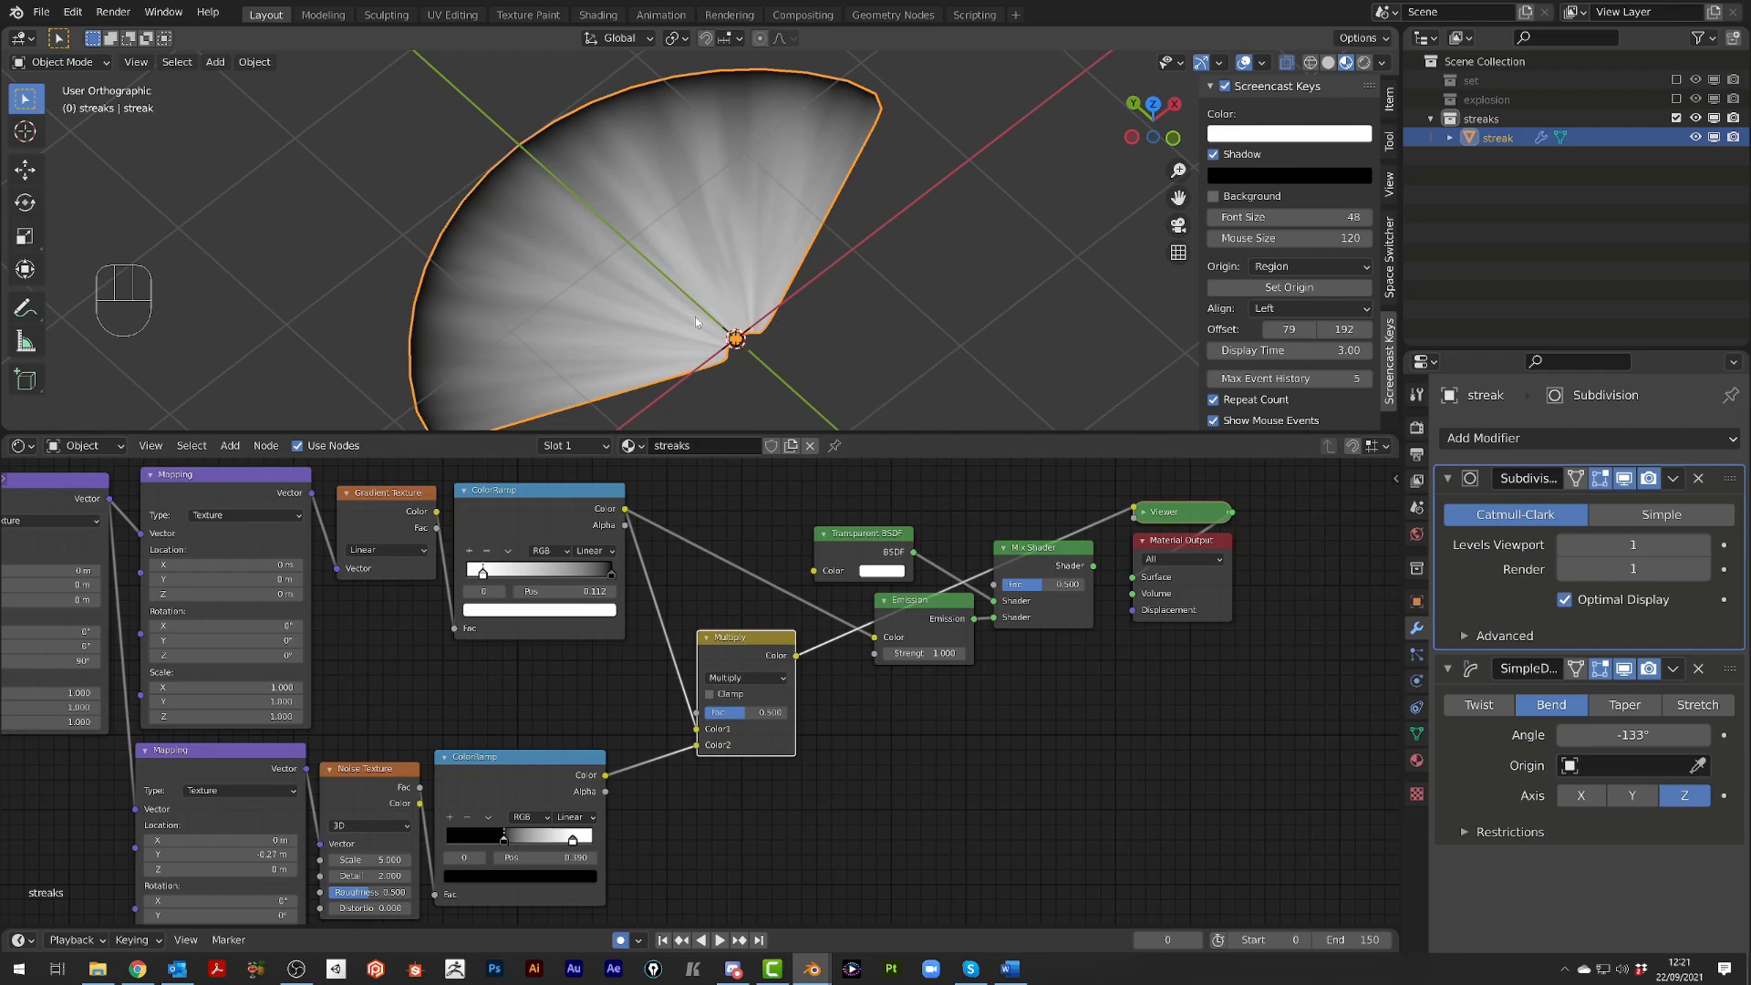
pyautogui.keyDown('shift'); pyautogui.moveTo(650, 701); pyautogui.dragTo(672, 644, button='middle'); pyautogui.keyUp('shift')
pyautogui.scroll(1, 663, 680)
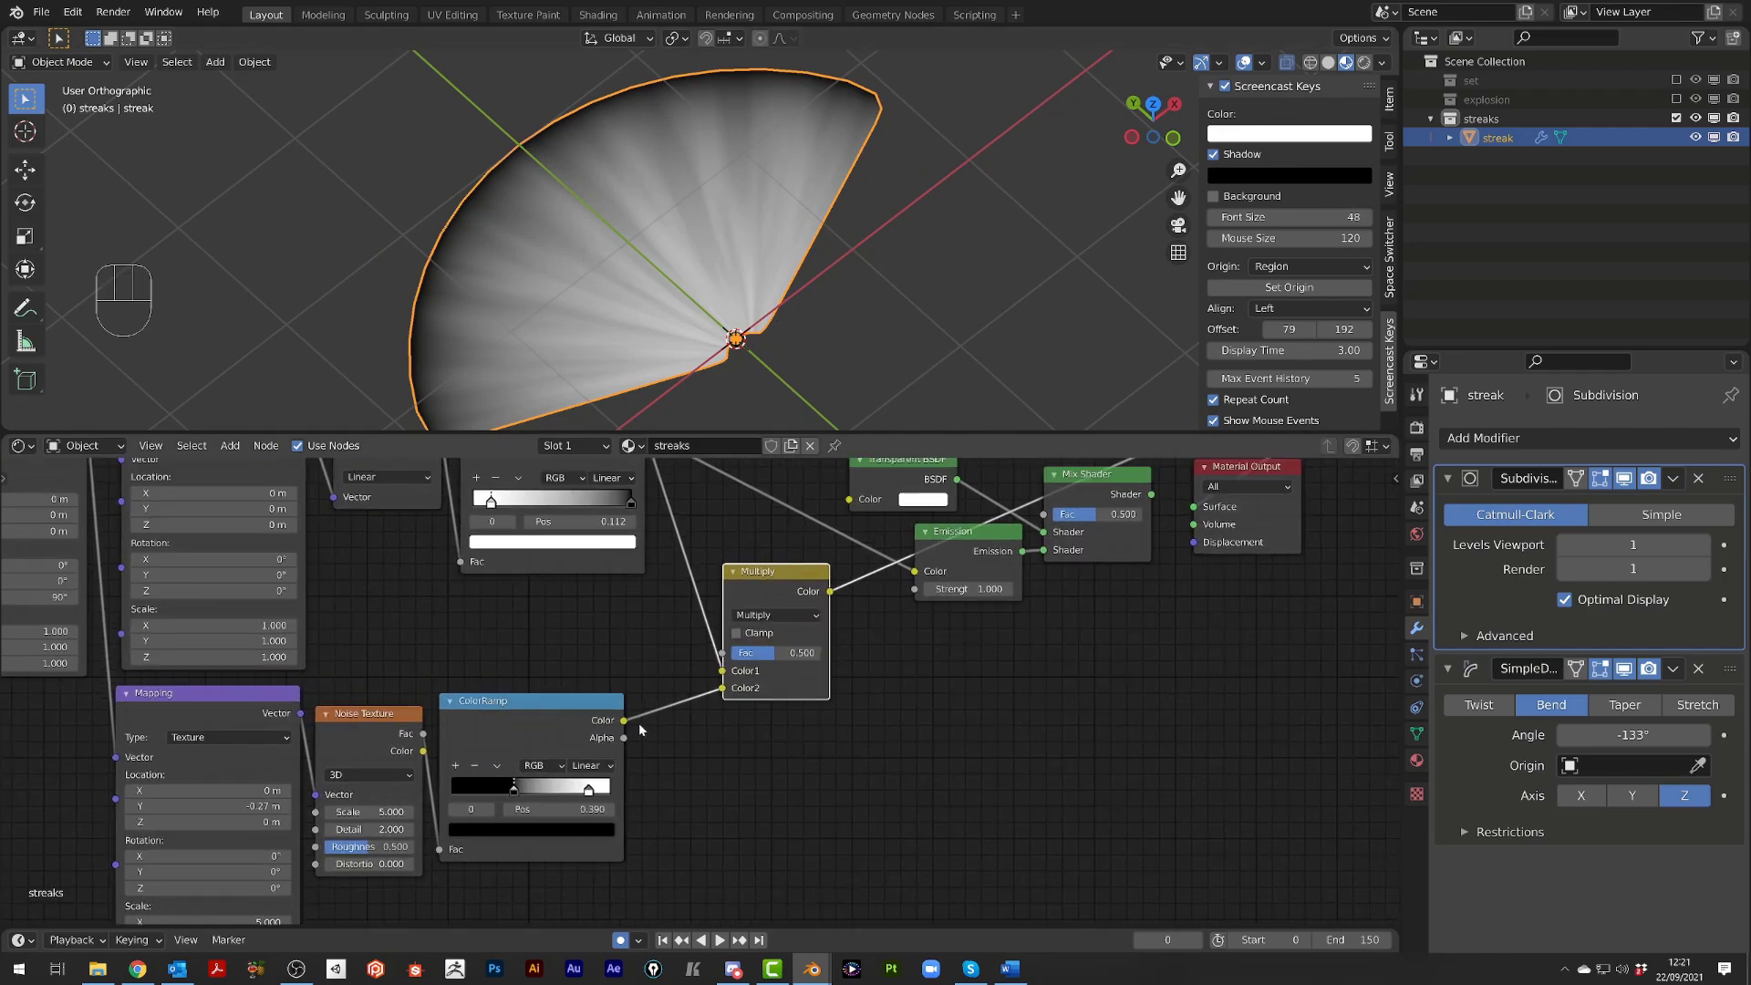
pyautogui.moveTo(781, 652); pyautogui.dragTo(821, 653)
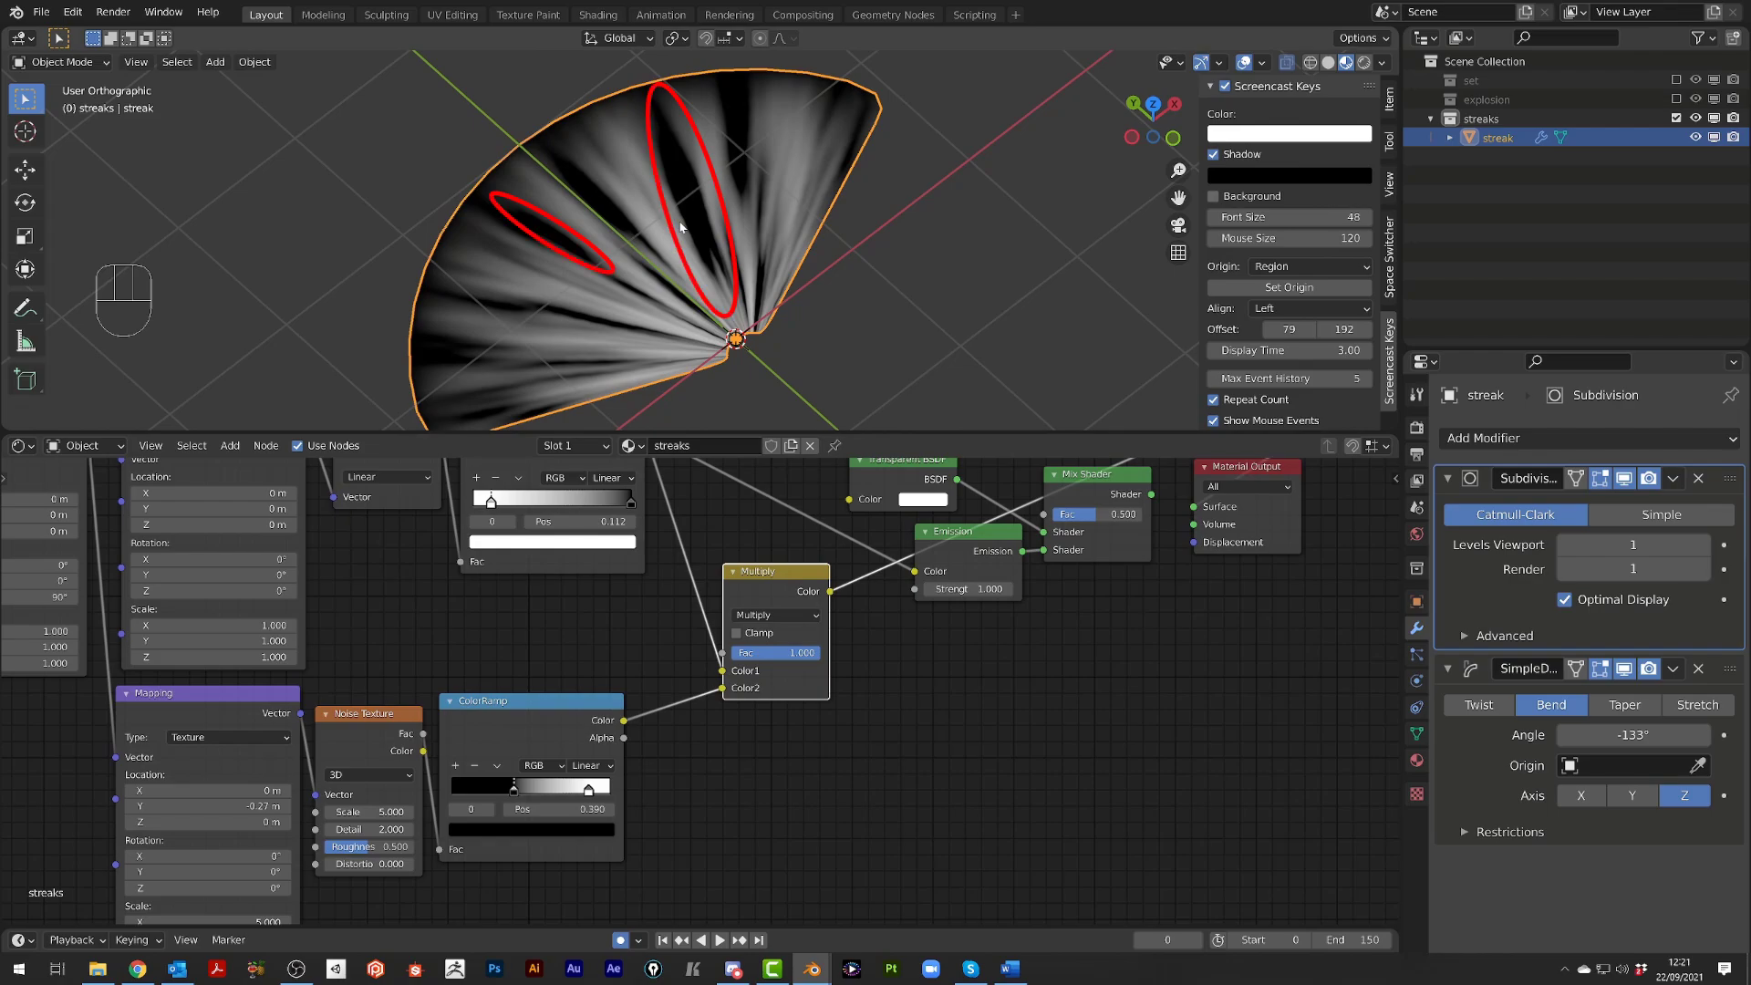
# Reverse and tighten the noise ColorRamp, with the white stop at about 0.267 and the black stop at about 0.470
pyautogui.click(588, 789)
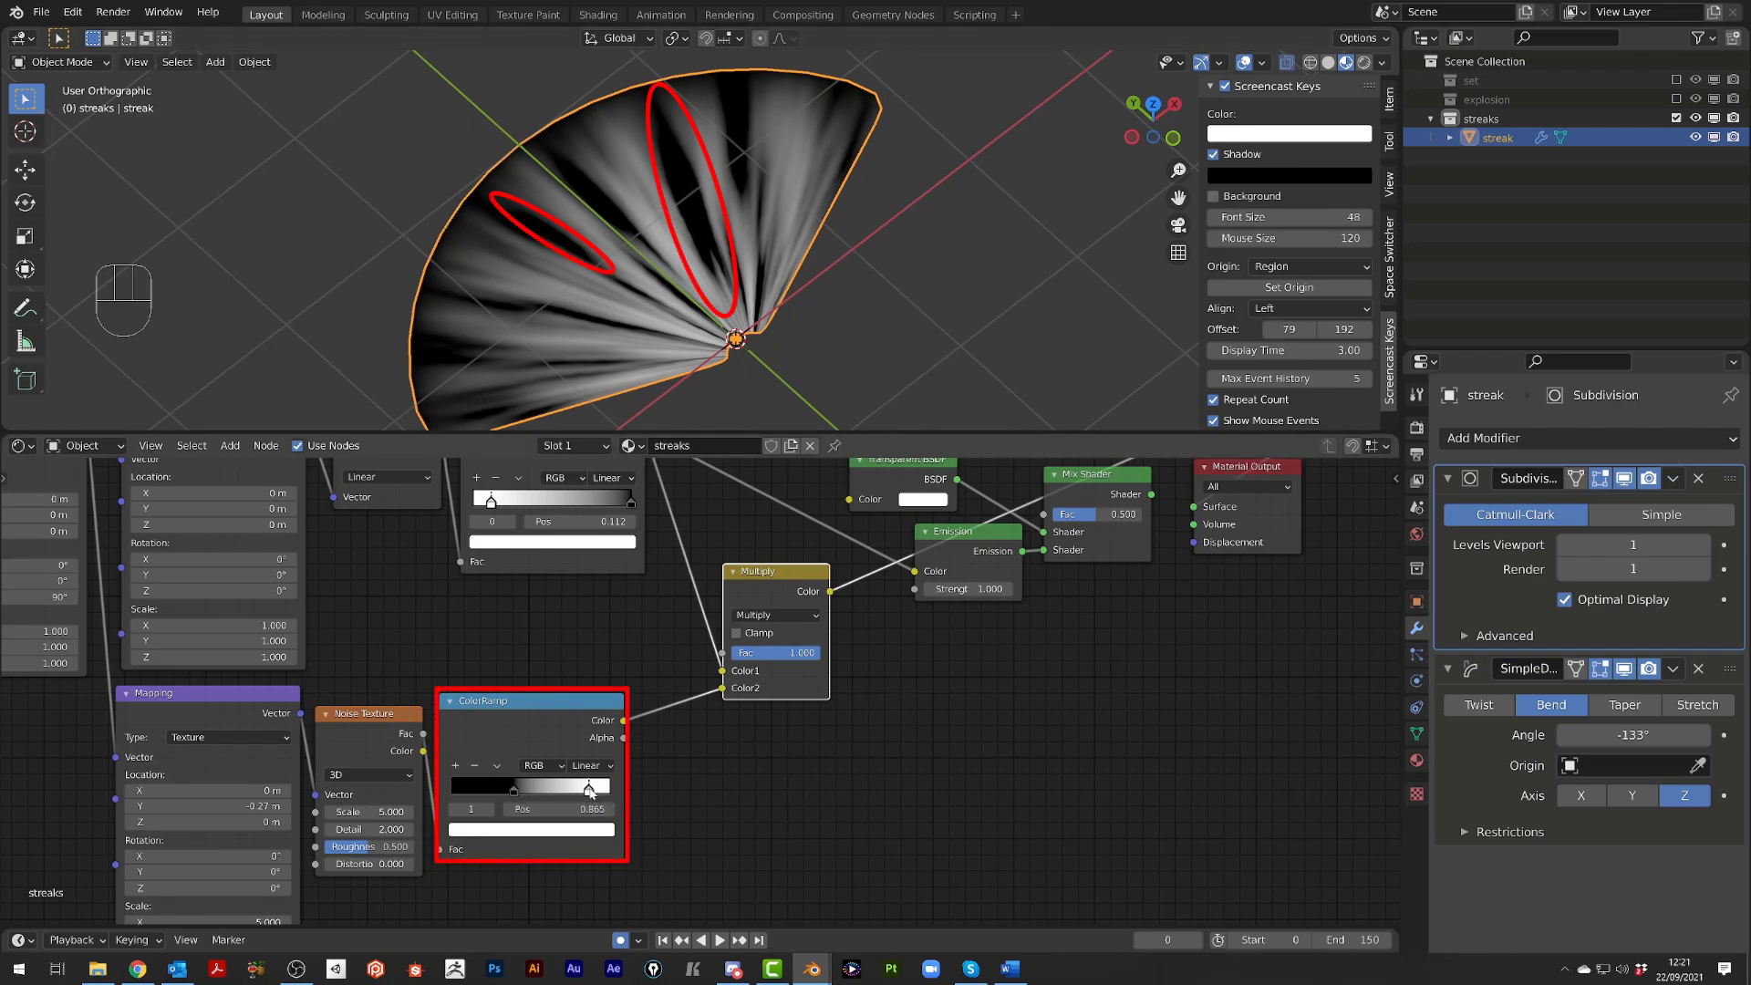
pyautogui.moveTo(591, 790)
pyautogui.mouseDown()
pyautogui.moveTo(491, 791)
pyautogui.moveTo(525, 791)
pyautogui.mouseUp()
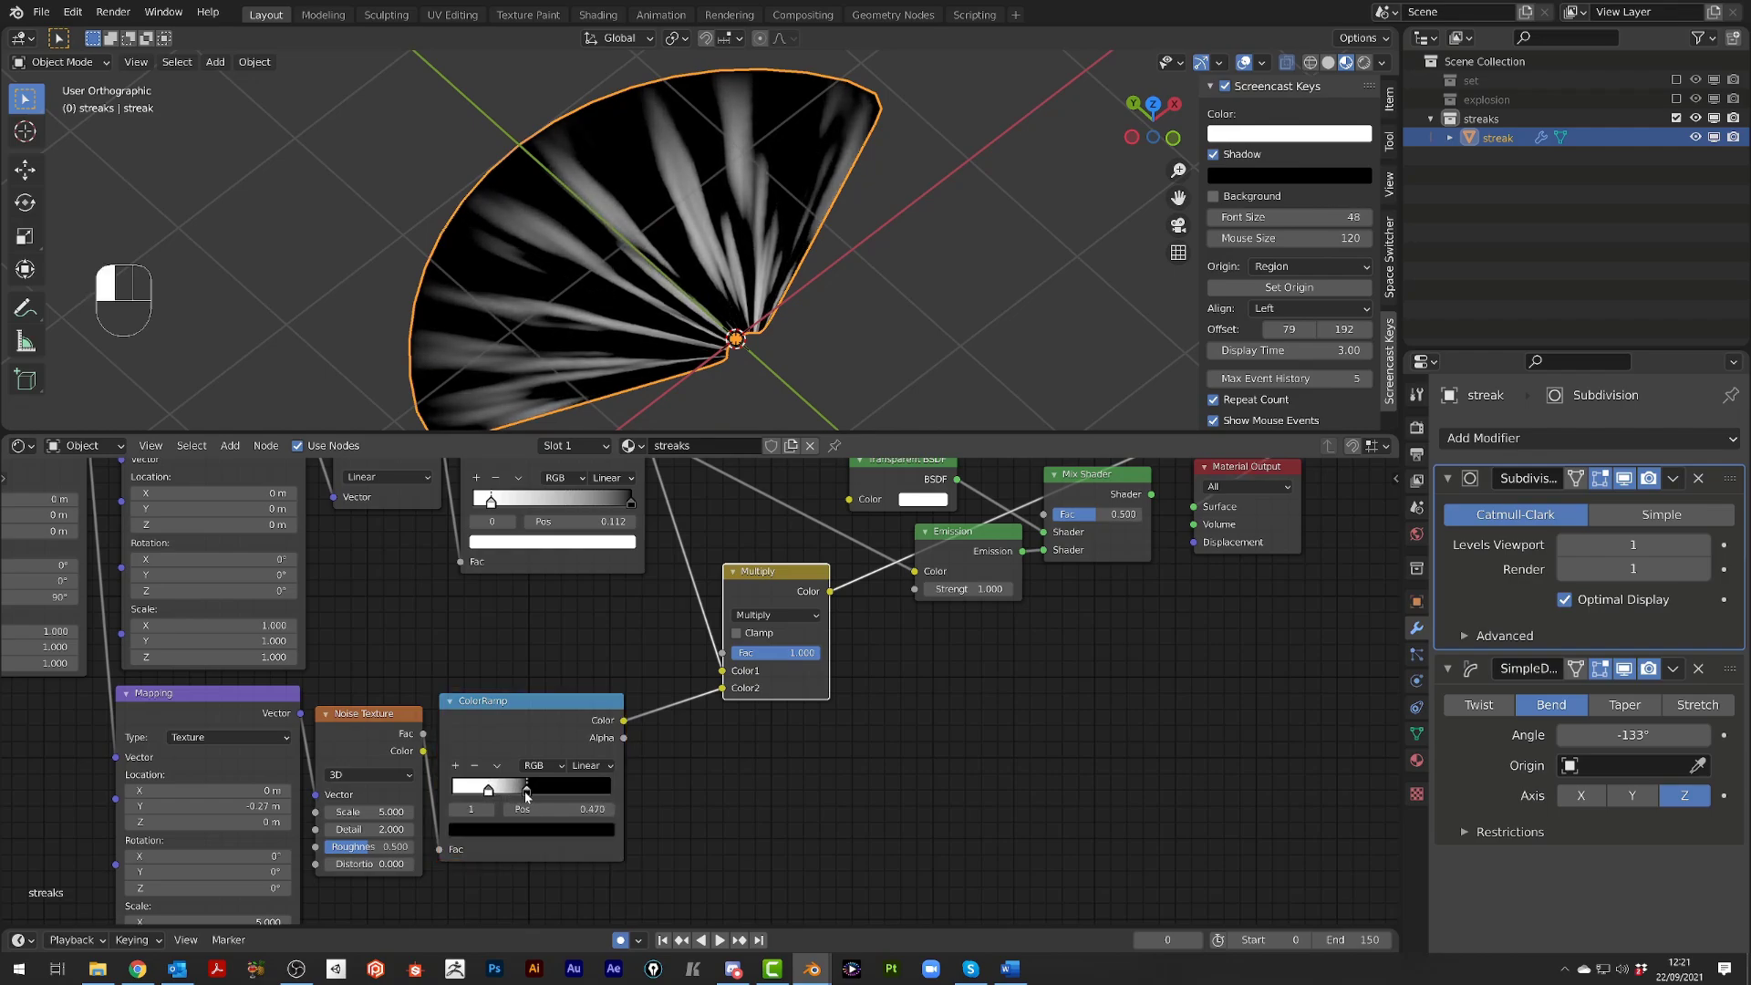
pyautogui.click(488, 790)
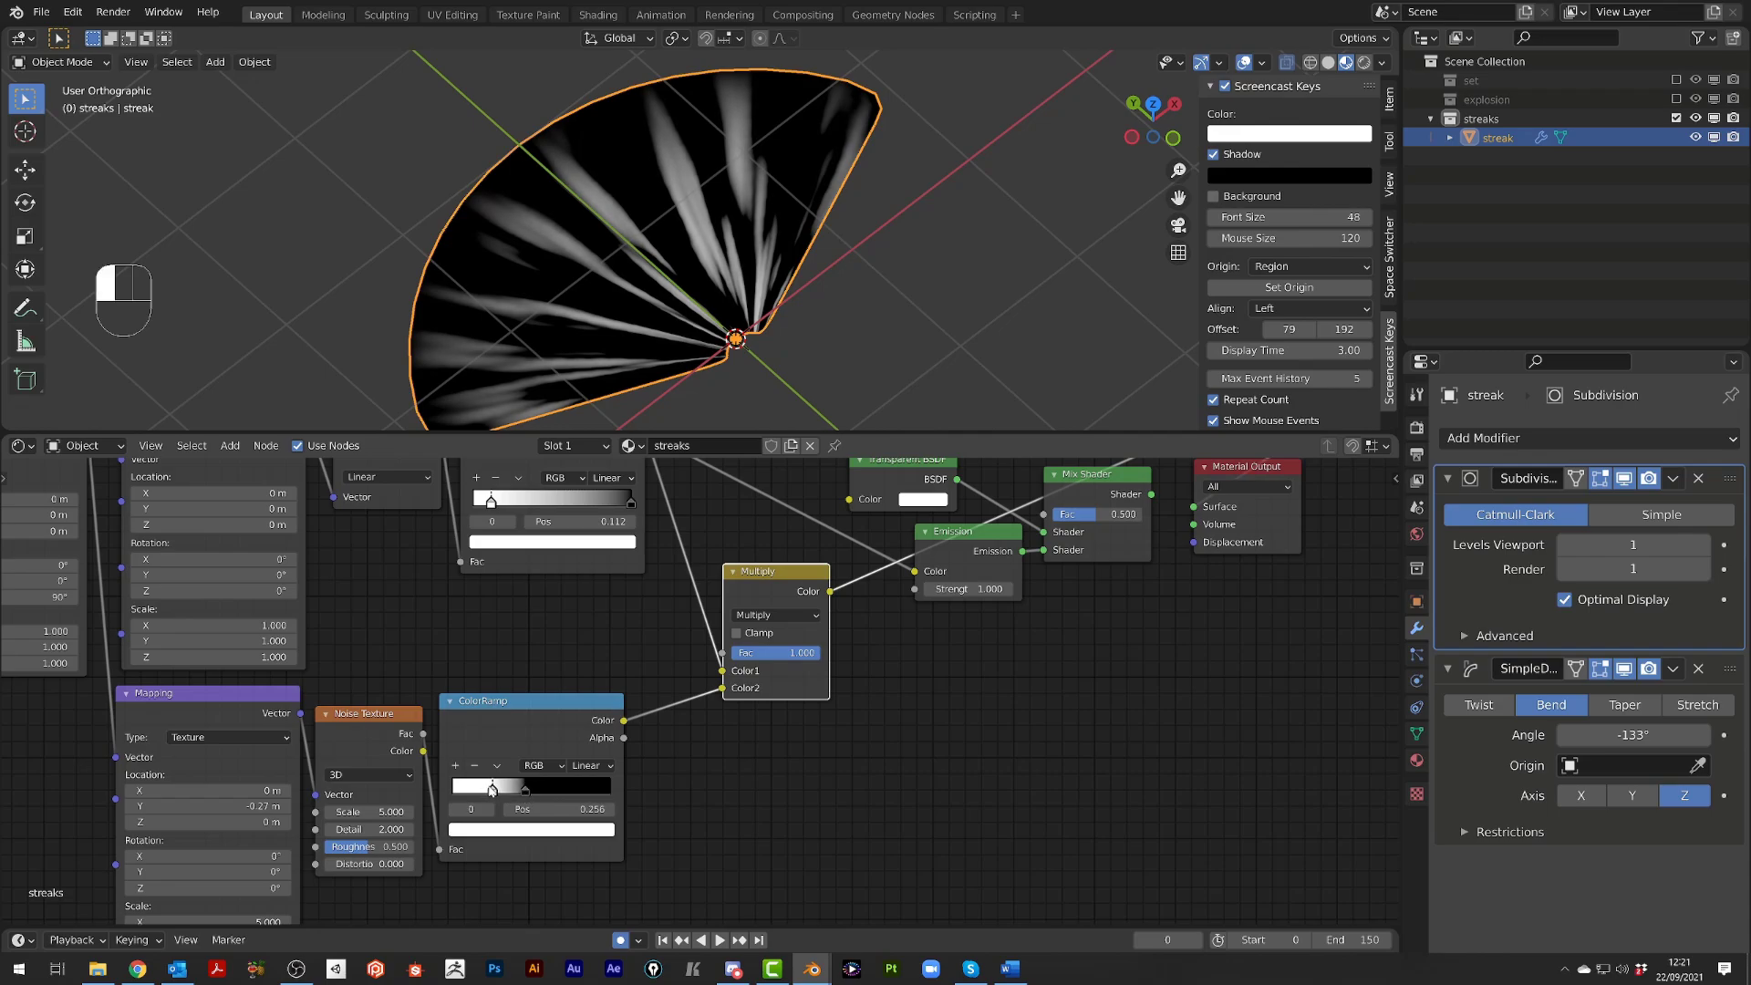
# Connect the Multiply node's Color output to the Mix Shader's Fac input
pyautogui.moveTo(819, 599); pyautogui.dragTo(738, 669, button='middle')
pyautogui.keyDown('ctrl'); pyautogui.keyDown('shift'); pyautogui.click(738, 669); pyautogui.keyUp('shift'); pyautogui.keyUp('ctrl')
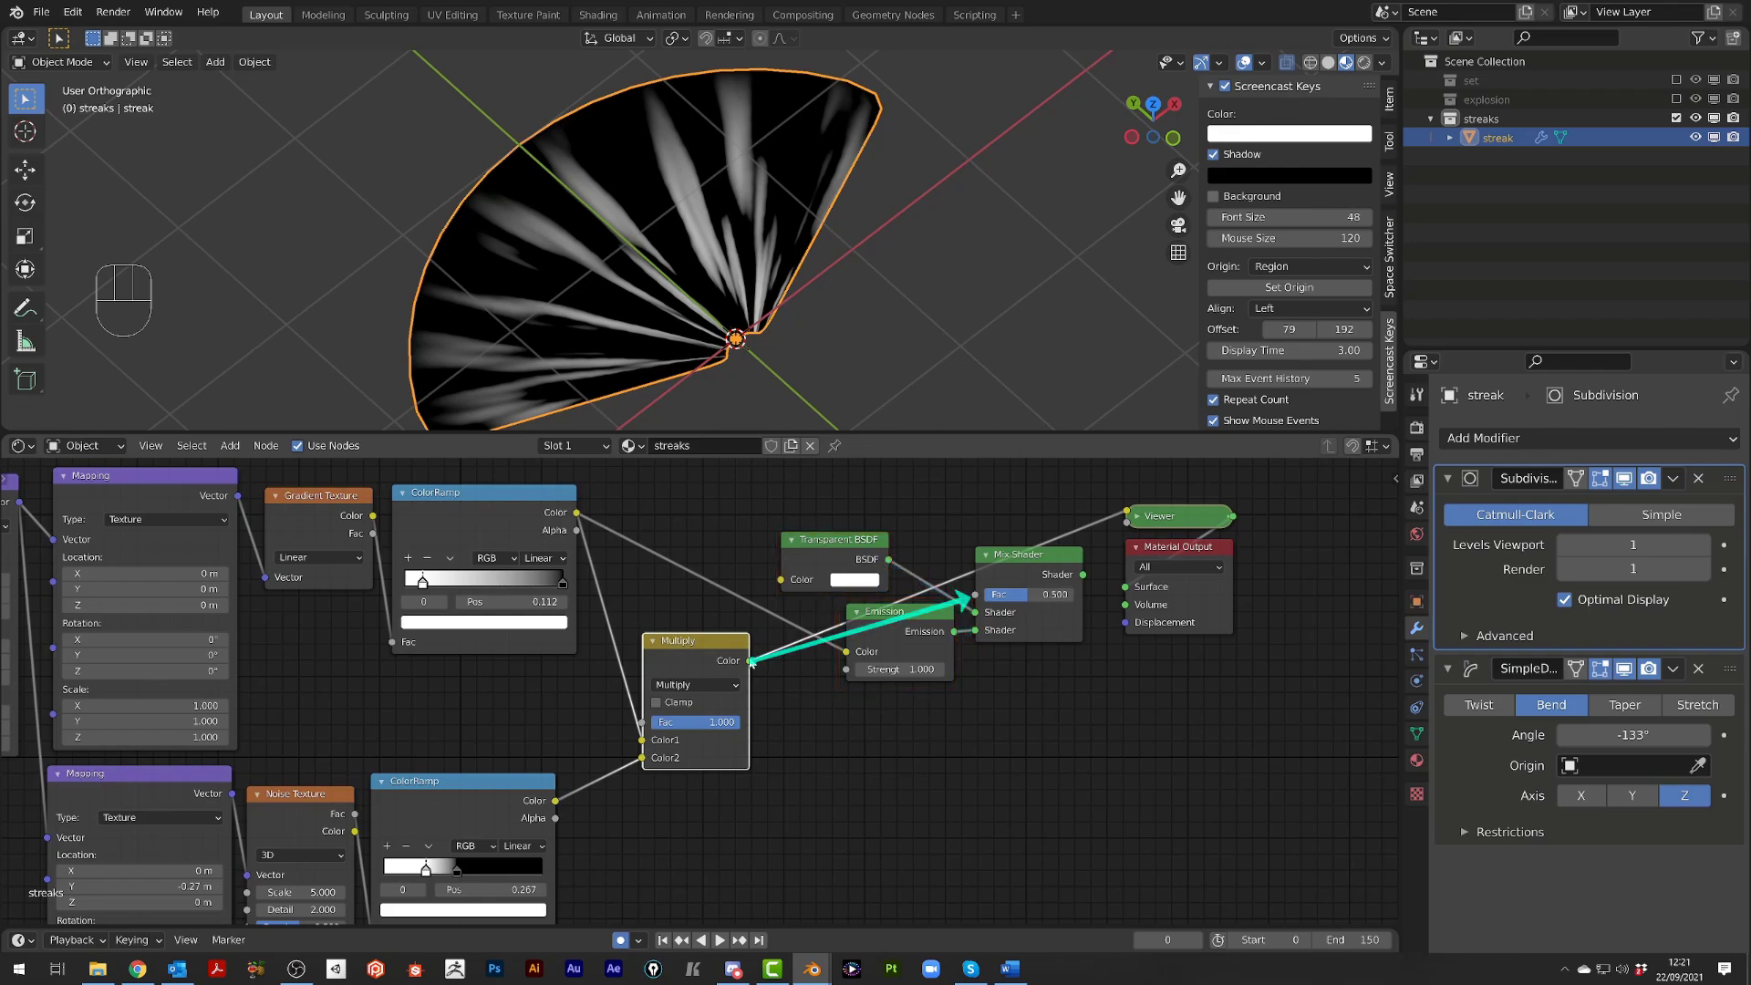
pyautogui.moveTo(752, 661)
pyautogui.mouseDown()
pyautogui.moveTo(784, 679)
pyautogui.moveTo(974, 594)
pyautogui.mouseUp()
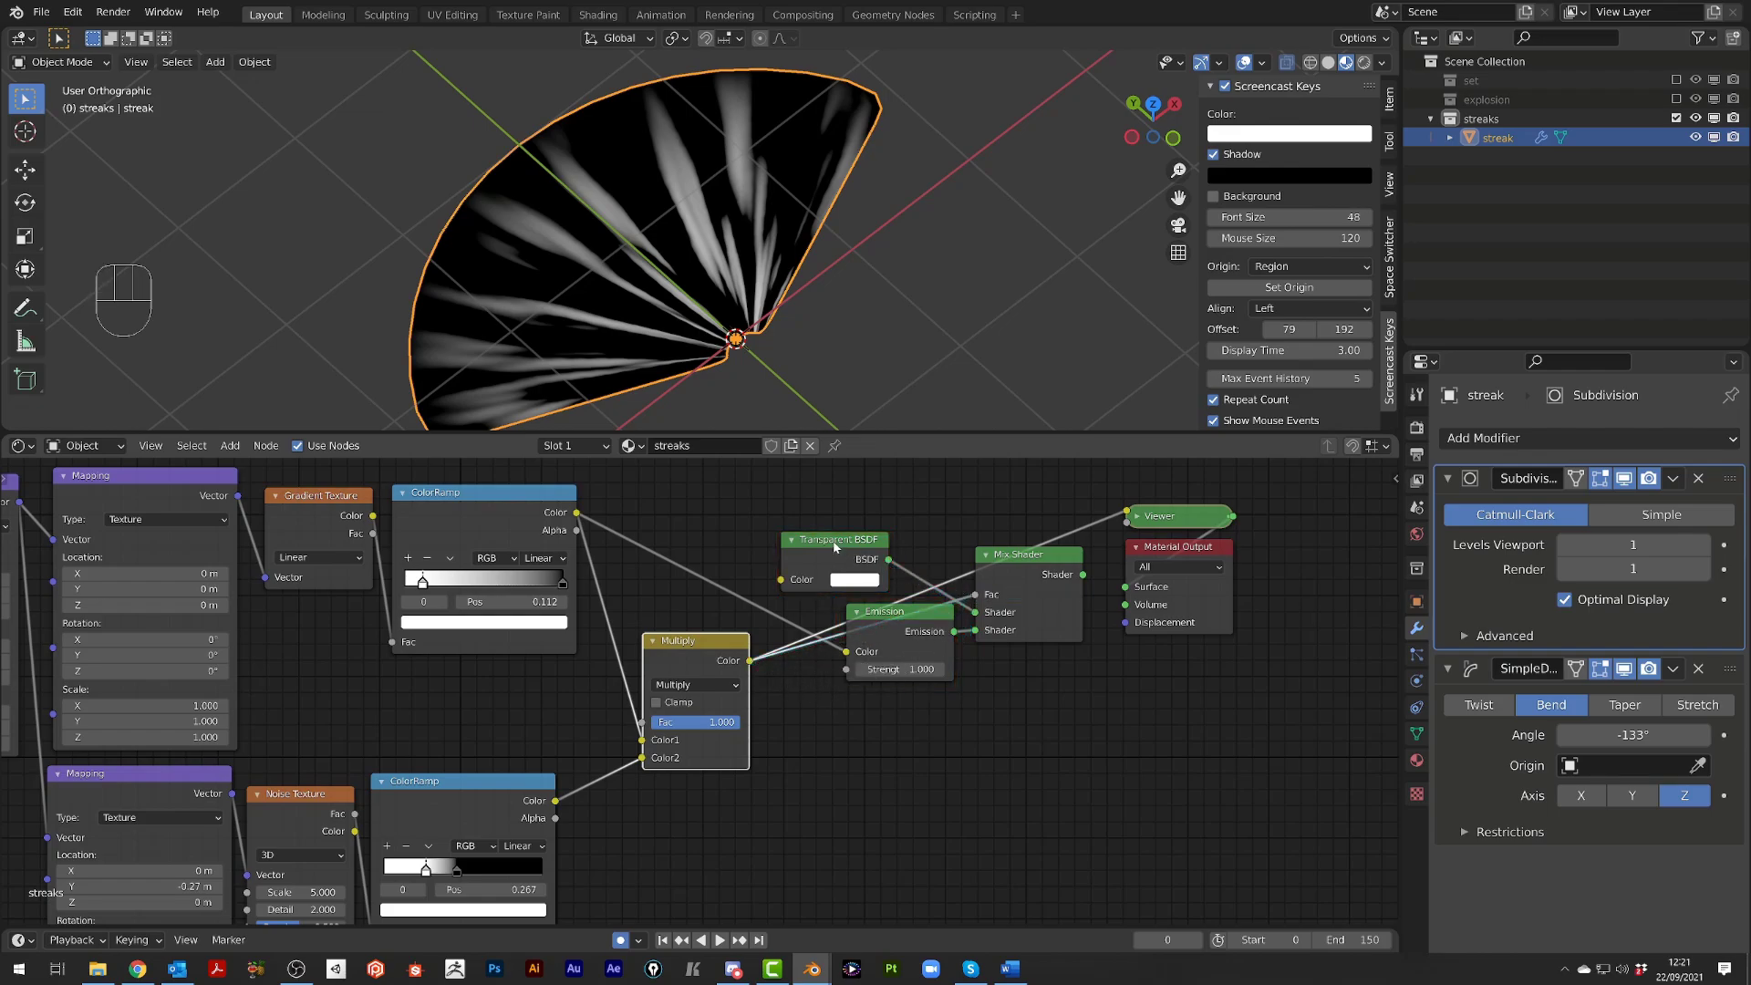
# Align the Transparent BSDF above the Emission node and send the Mix Shader to the Material Output's Surface
pyautogui.moveTo(834, 545); pyautogui.dragTo(901, 554)
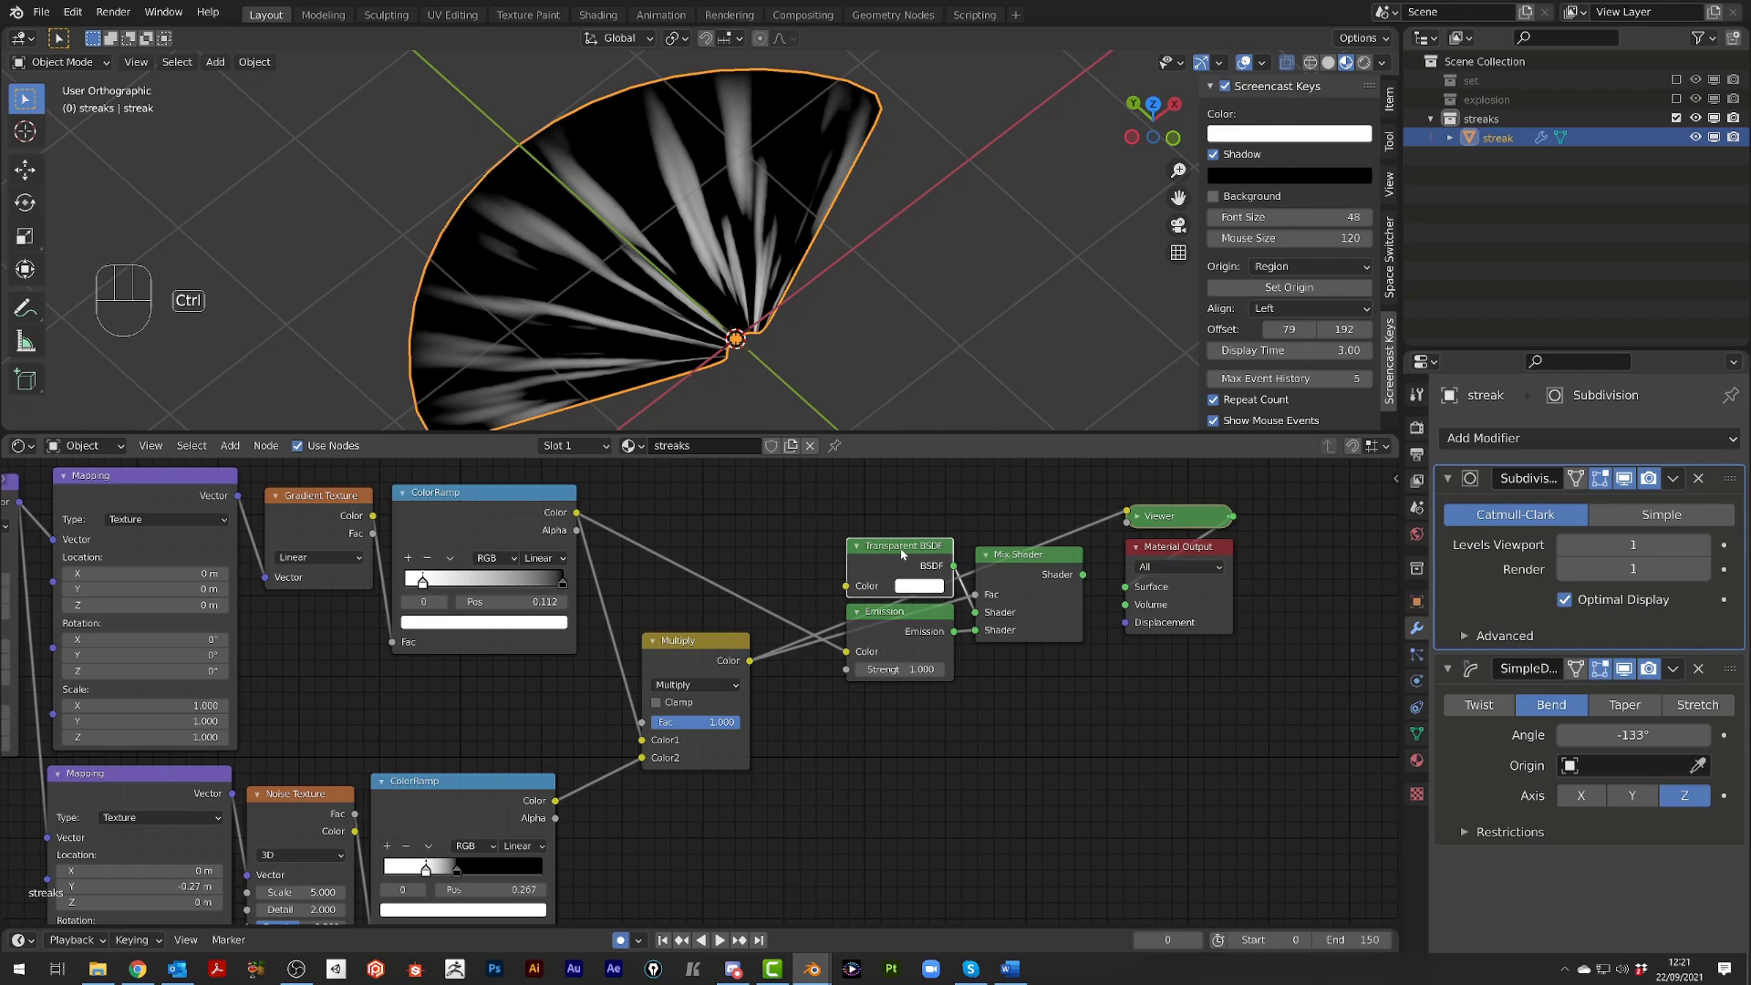
pyautogui.press('shift')
pyautogui.keyDown('ctrl'); pyautogui.keyDown('shift'); pyautogui.click(1025, 566); pyautogui.keyUp('shift'); pyautogui.keyUp('ctrl')
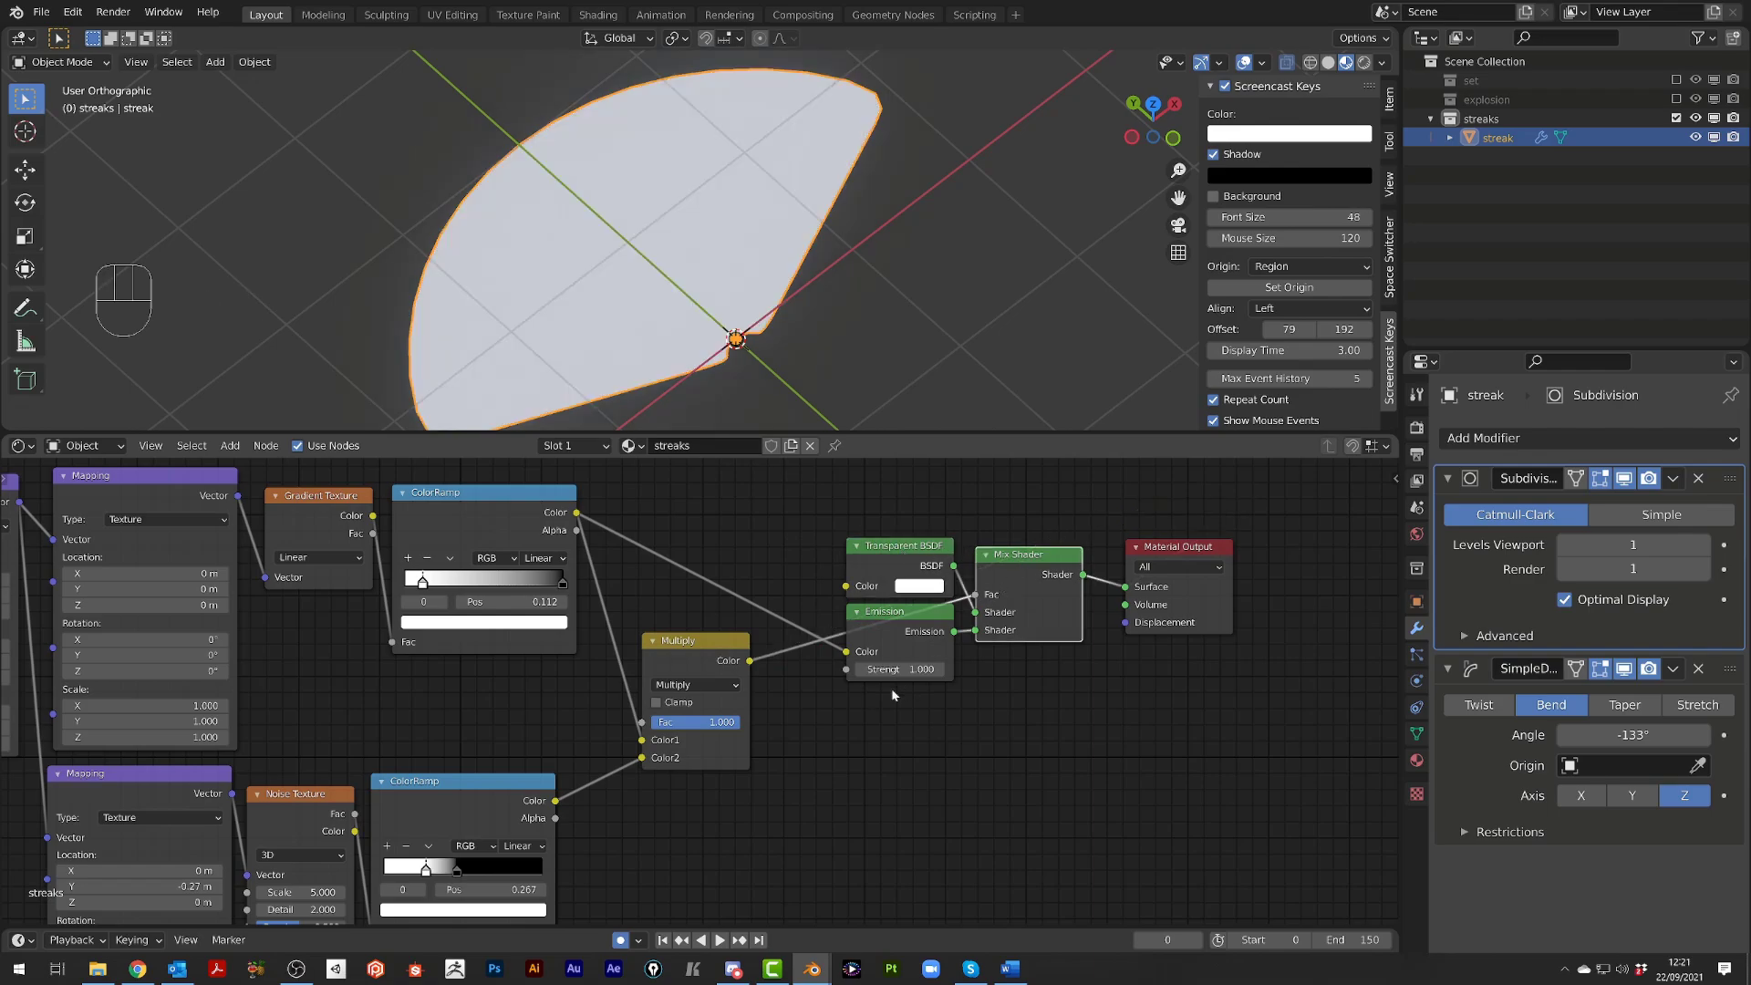
# Disconnect the gradient ramp from the Emission color and turn the viewport overlays on over the streaks
pyautogui.moveTo(847, 652); pyautogui.dragTo(720, 663)
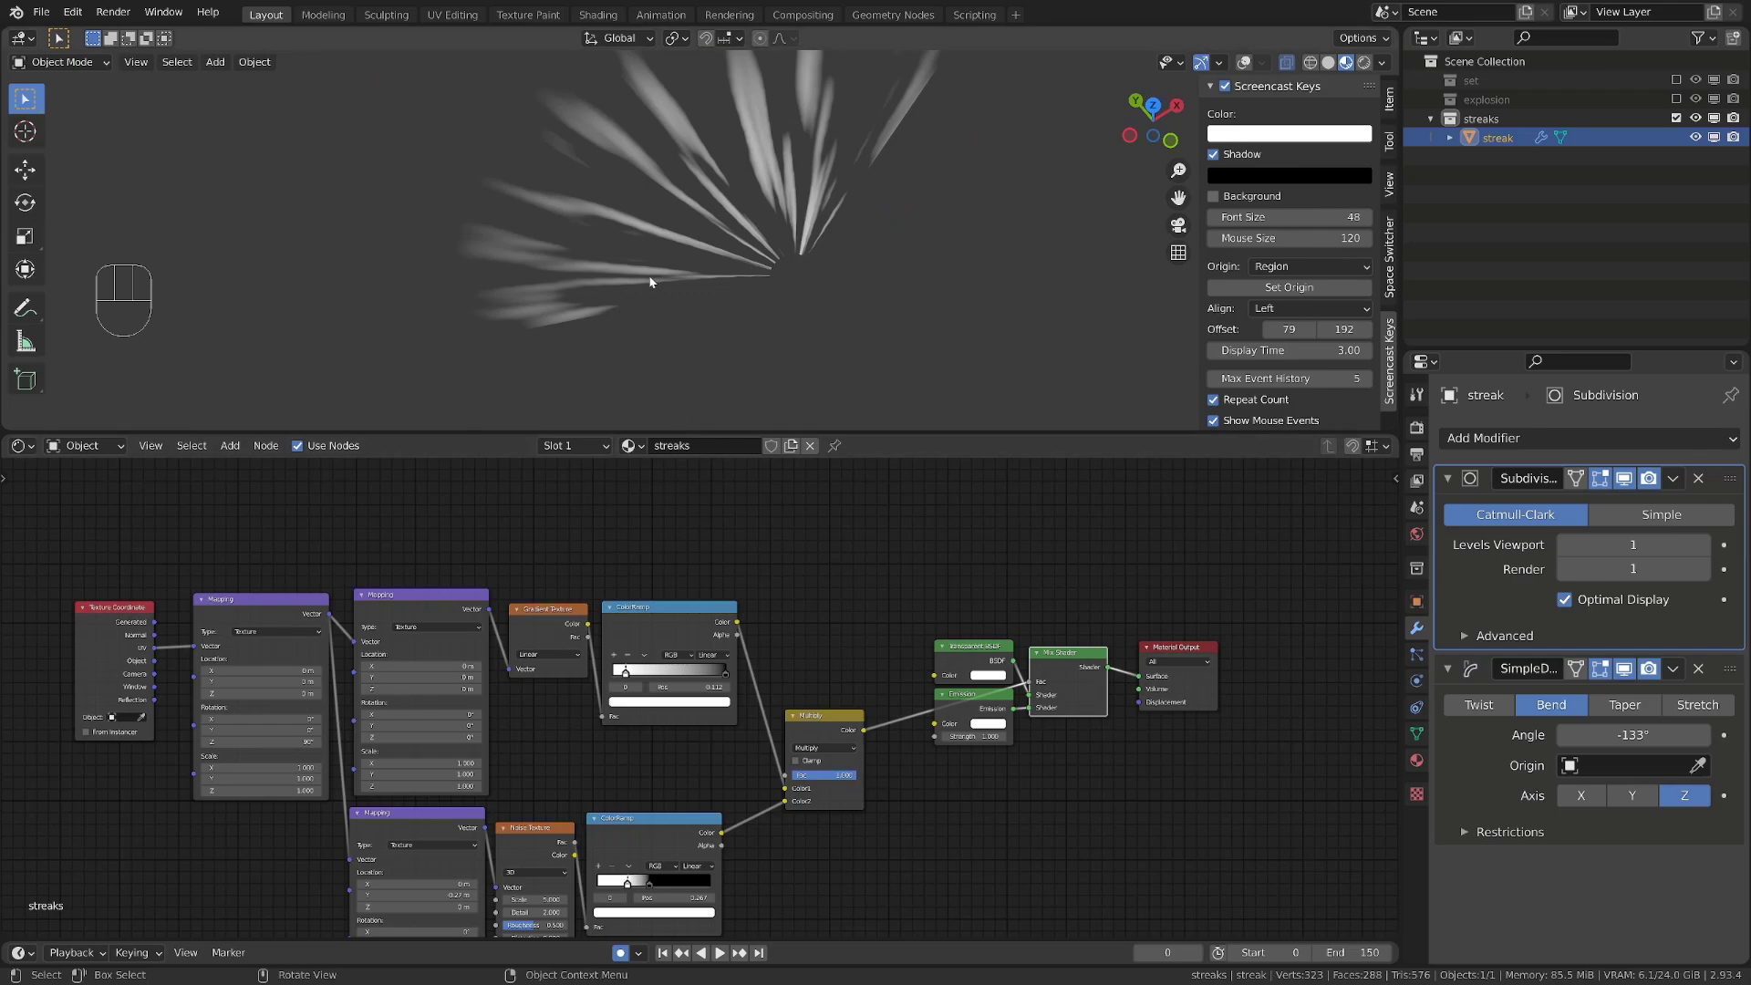
pyautogui.click(1244, 64)
pyautogui.scroll(3, 539, 398)
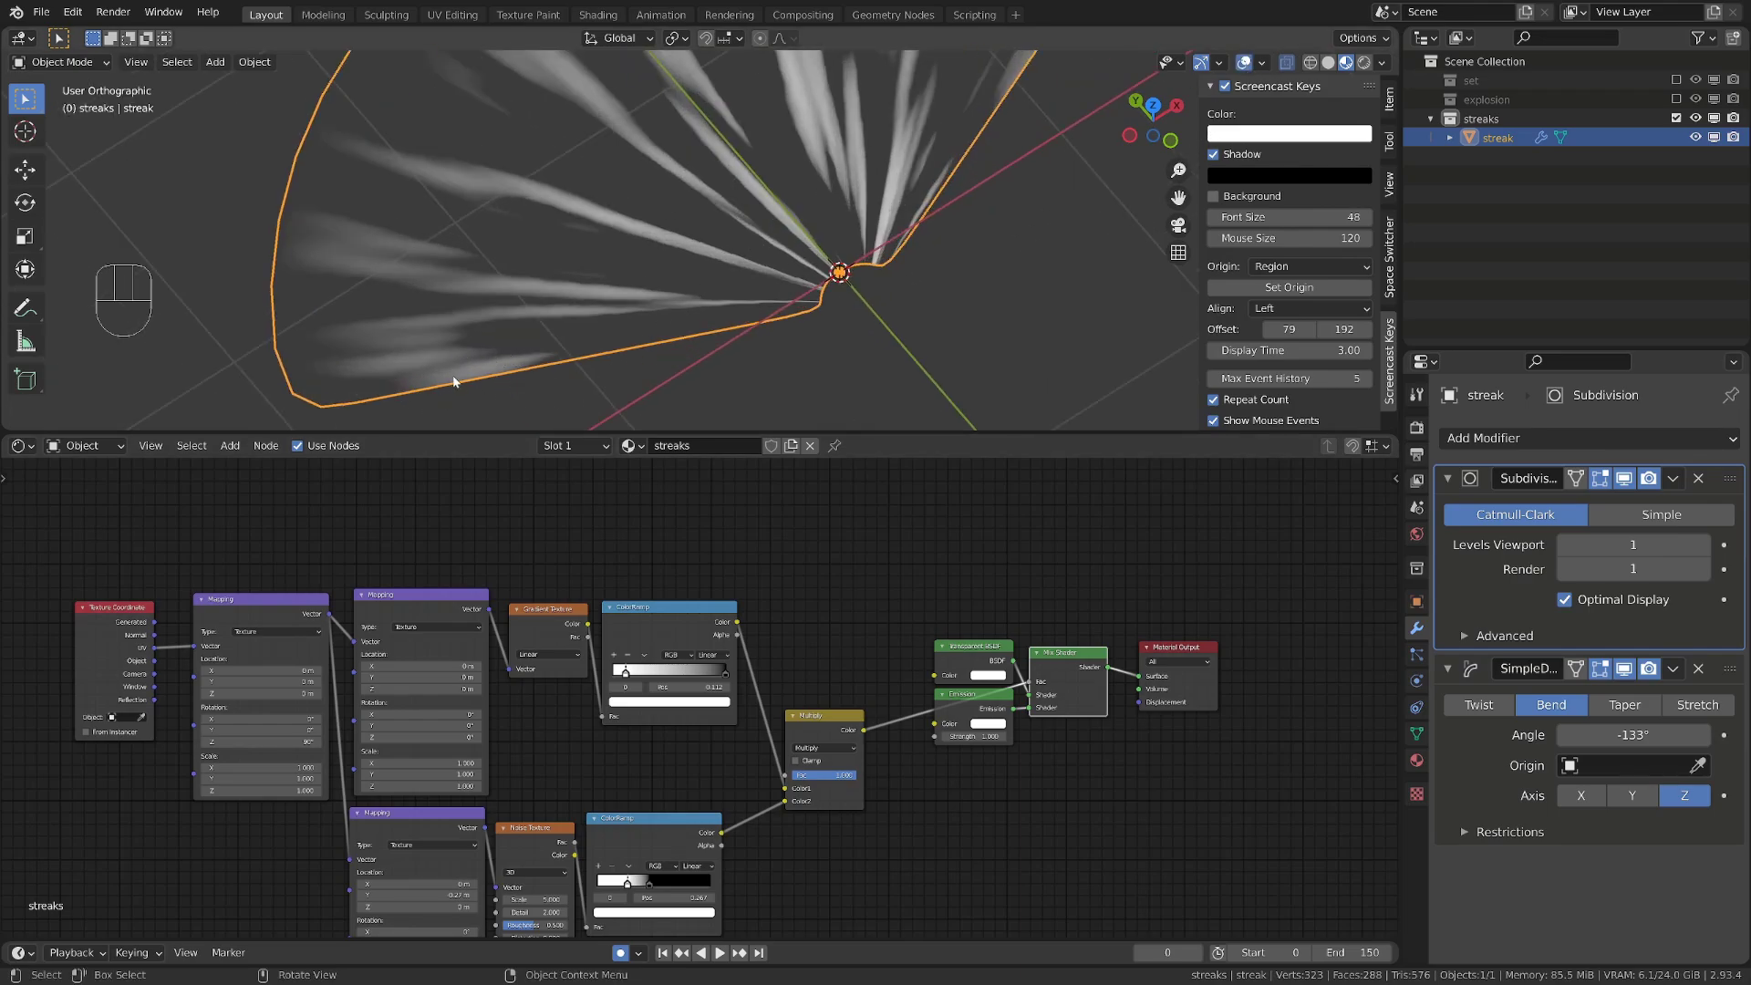
# Duplicate the Gradient Texture and its ColorRamp above the originals, connect the UV output to the copy's Vector, and preview the copied ramp
pyautogui.click(655, 635)
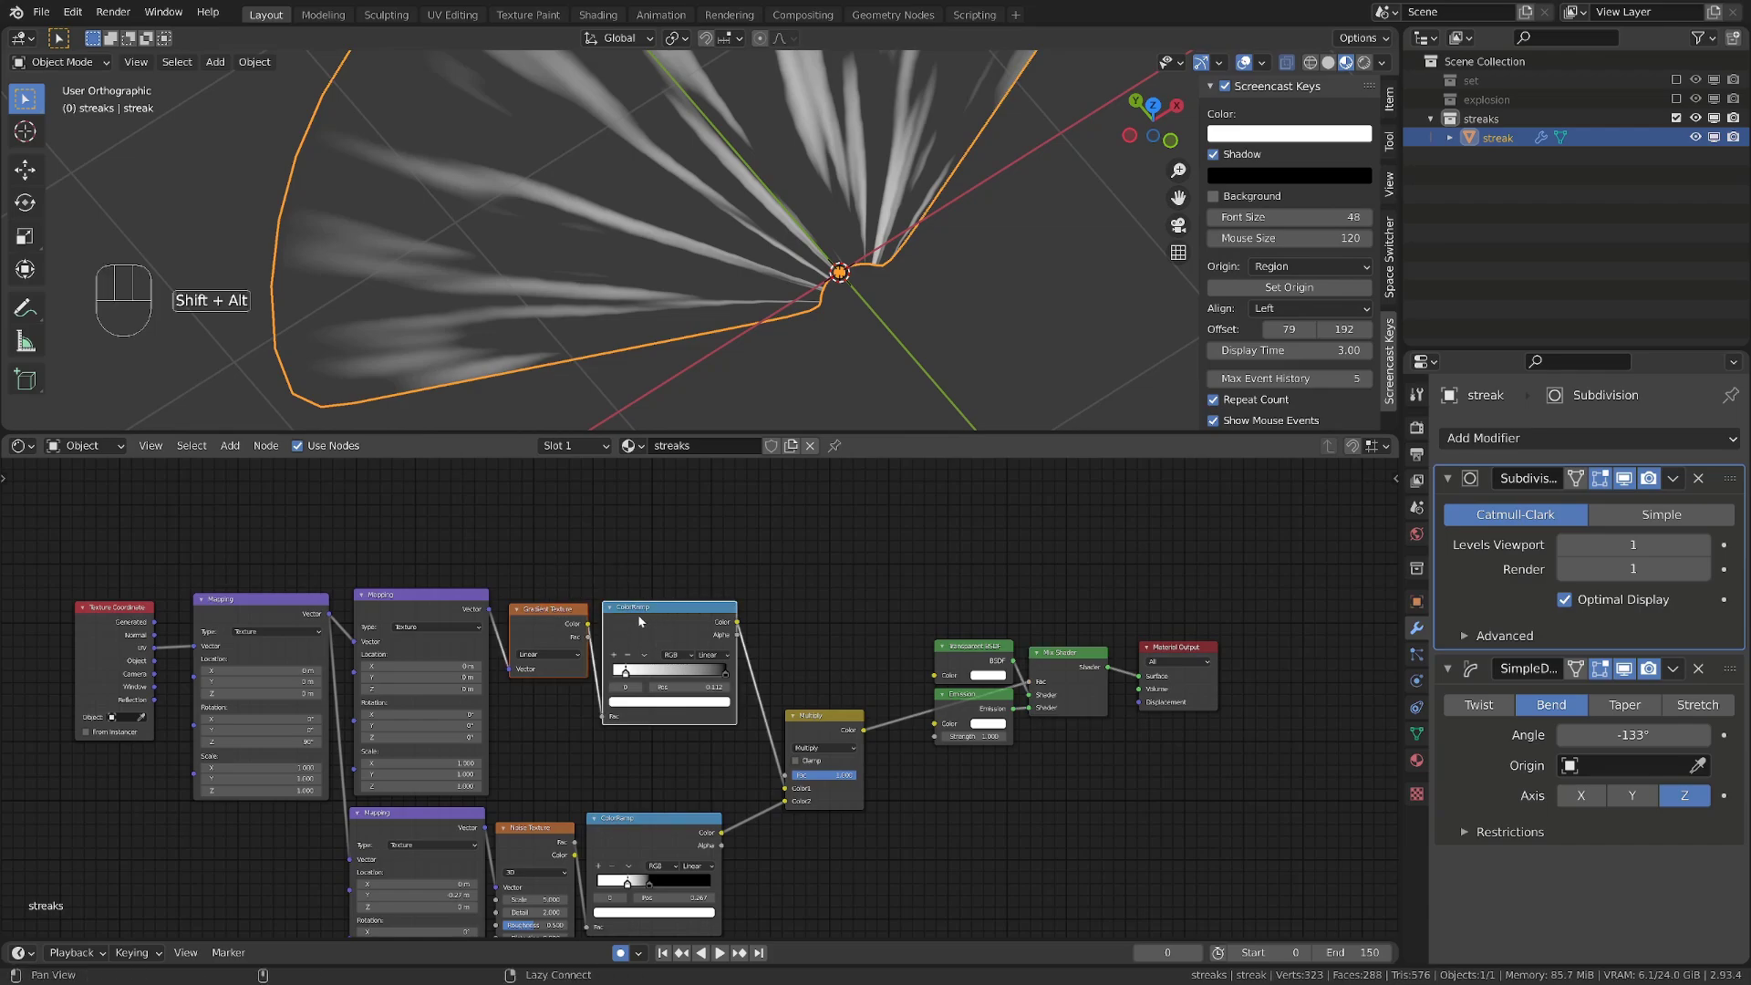
pyautogui.moveTo(637, 615); pyautogui.dragTo(704, 661, button='middle')
pyautogui.hotkey('shift', 'd')
pyautogui.click(573, 467)
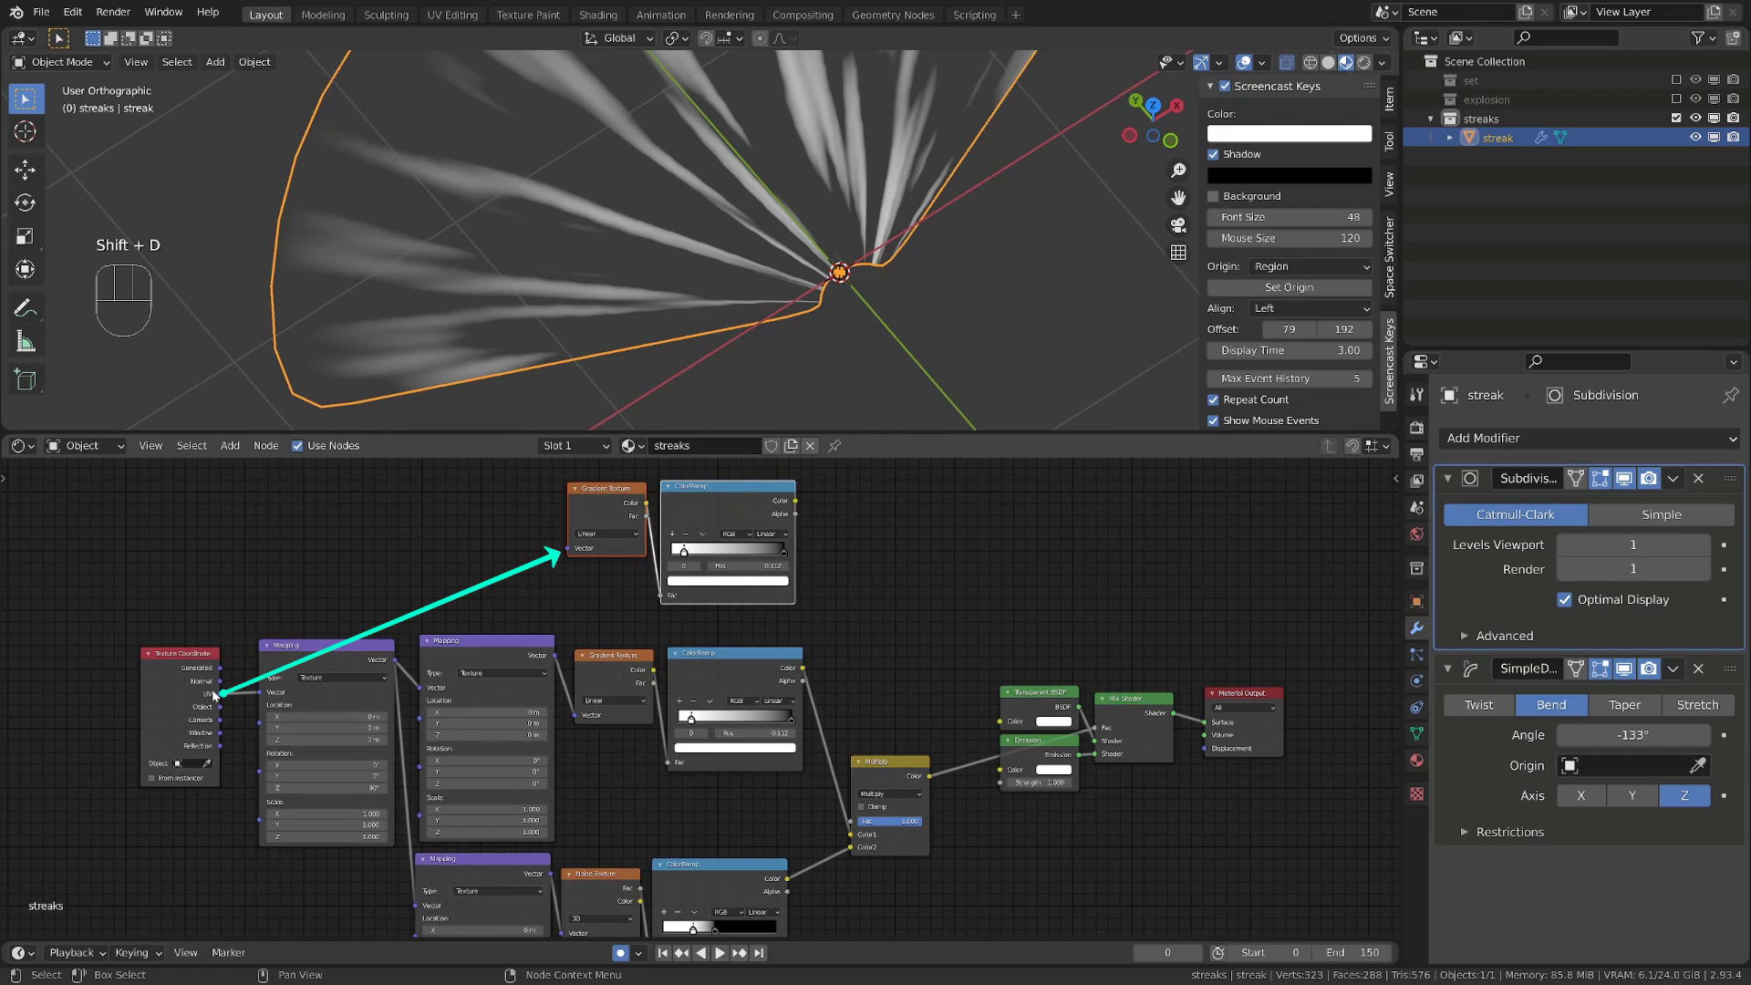
pyautogui.moveTo(219, 695); pyautogui.dragTo(566, 548)
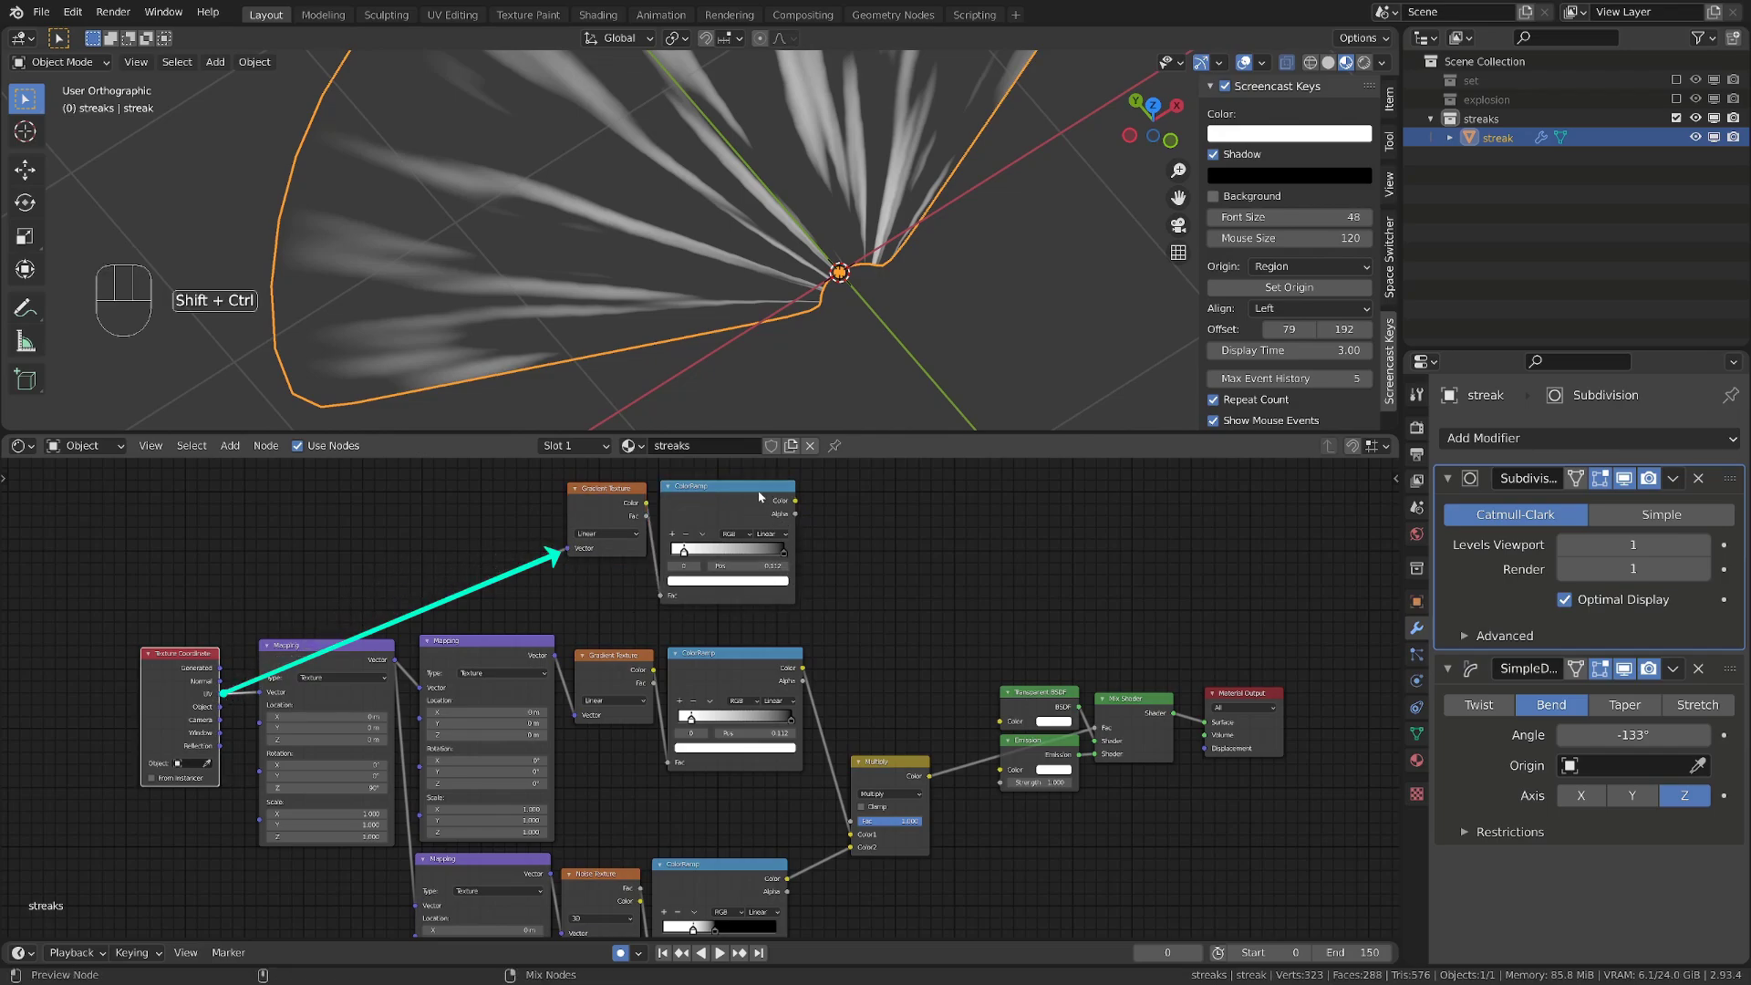
pyautogui.keyDown('ctrl'); pyautogui.keyDown('shift'); pyautogui.click(713, 588); pyautogui.keyUp('shift'); pyautogui.keyUp('ctrl')
pyautogui.moveTo(851, 207); pyautogui.dragTo(961, 108, button='middle')
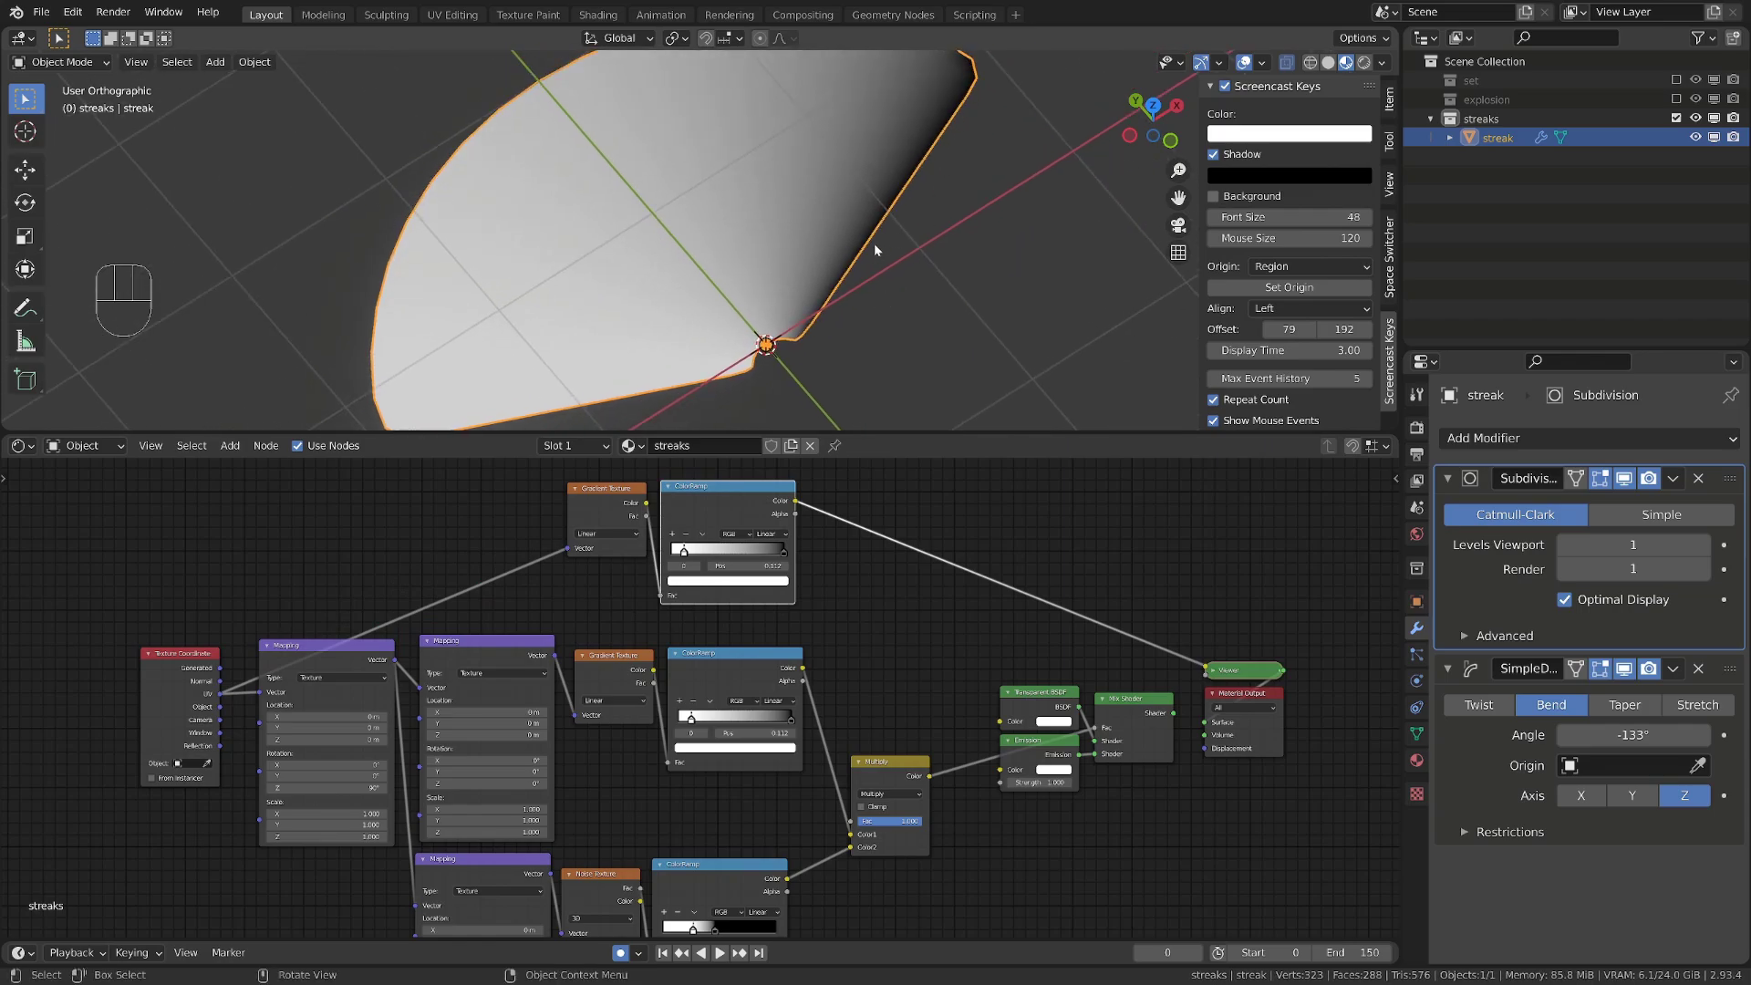
# Move the copied ramp's white stop to about 0.543 and add a black stop at position 0
pyautogui.scroll(2, 693, 511)
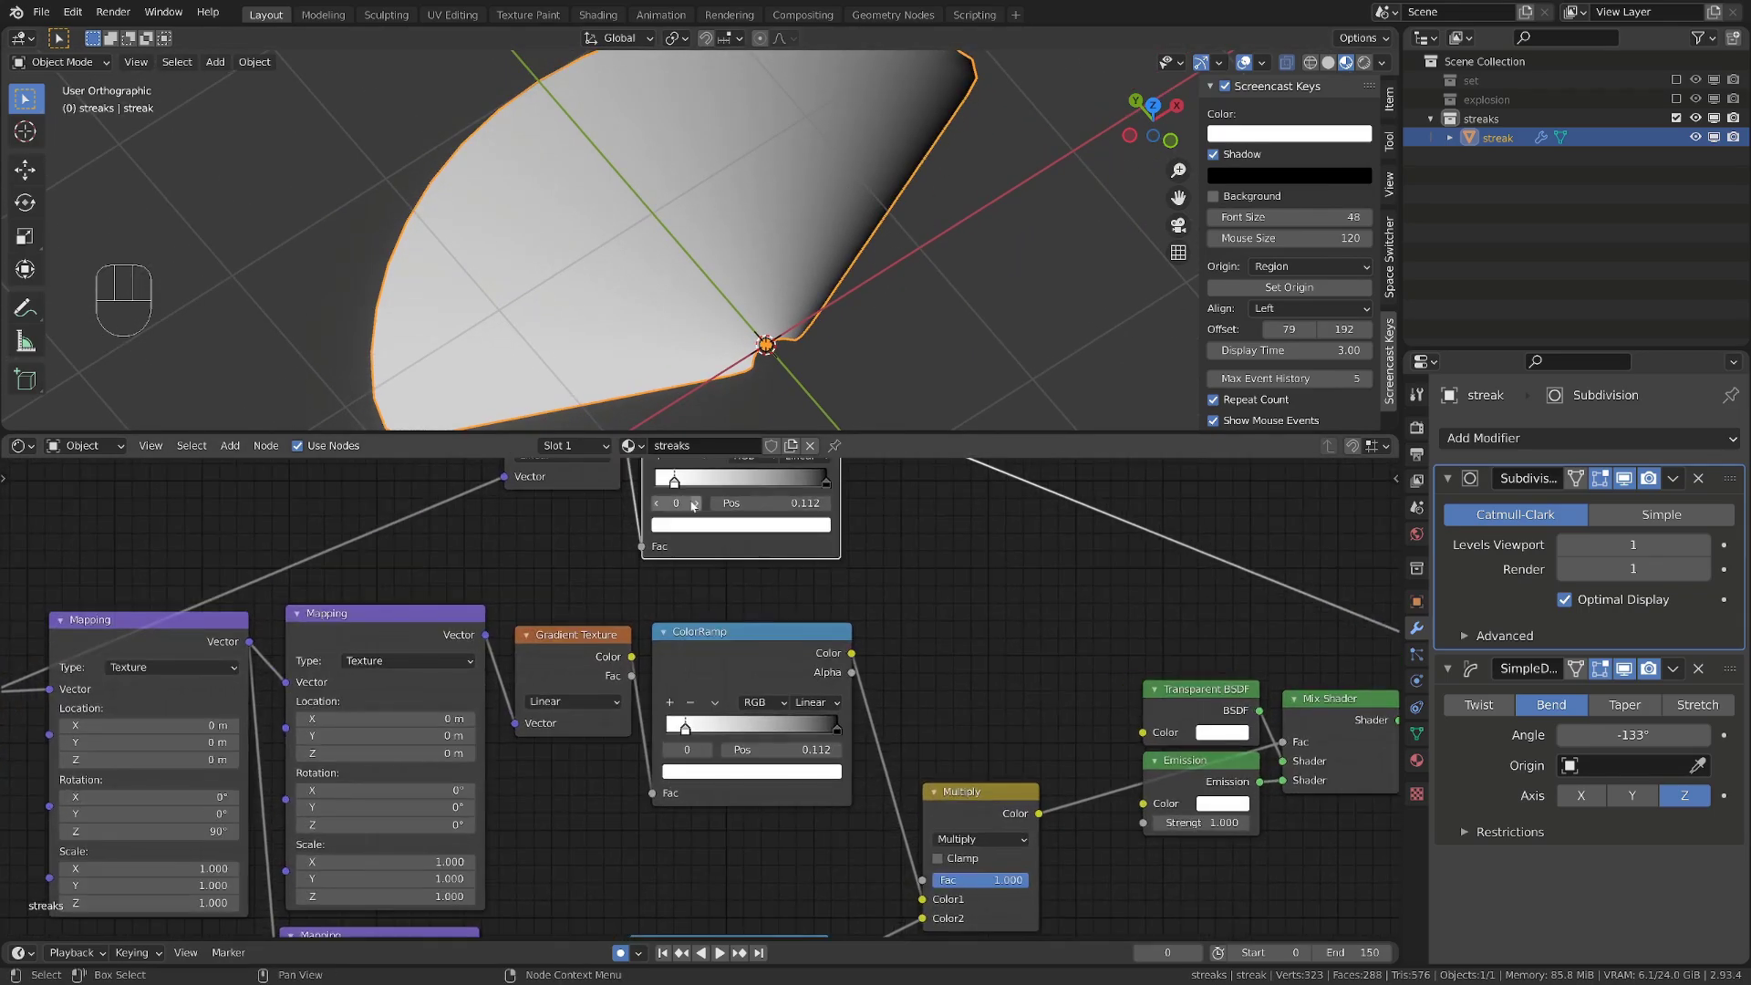
pyautogui.moveTo(680, 482); pyautogui.dragTo(749, 484)
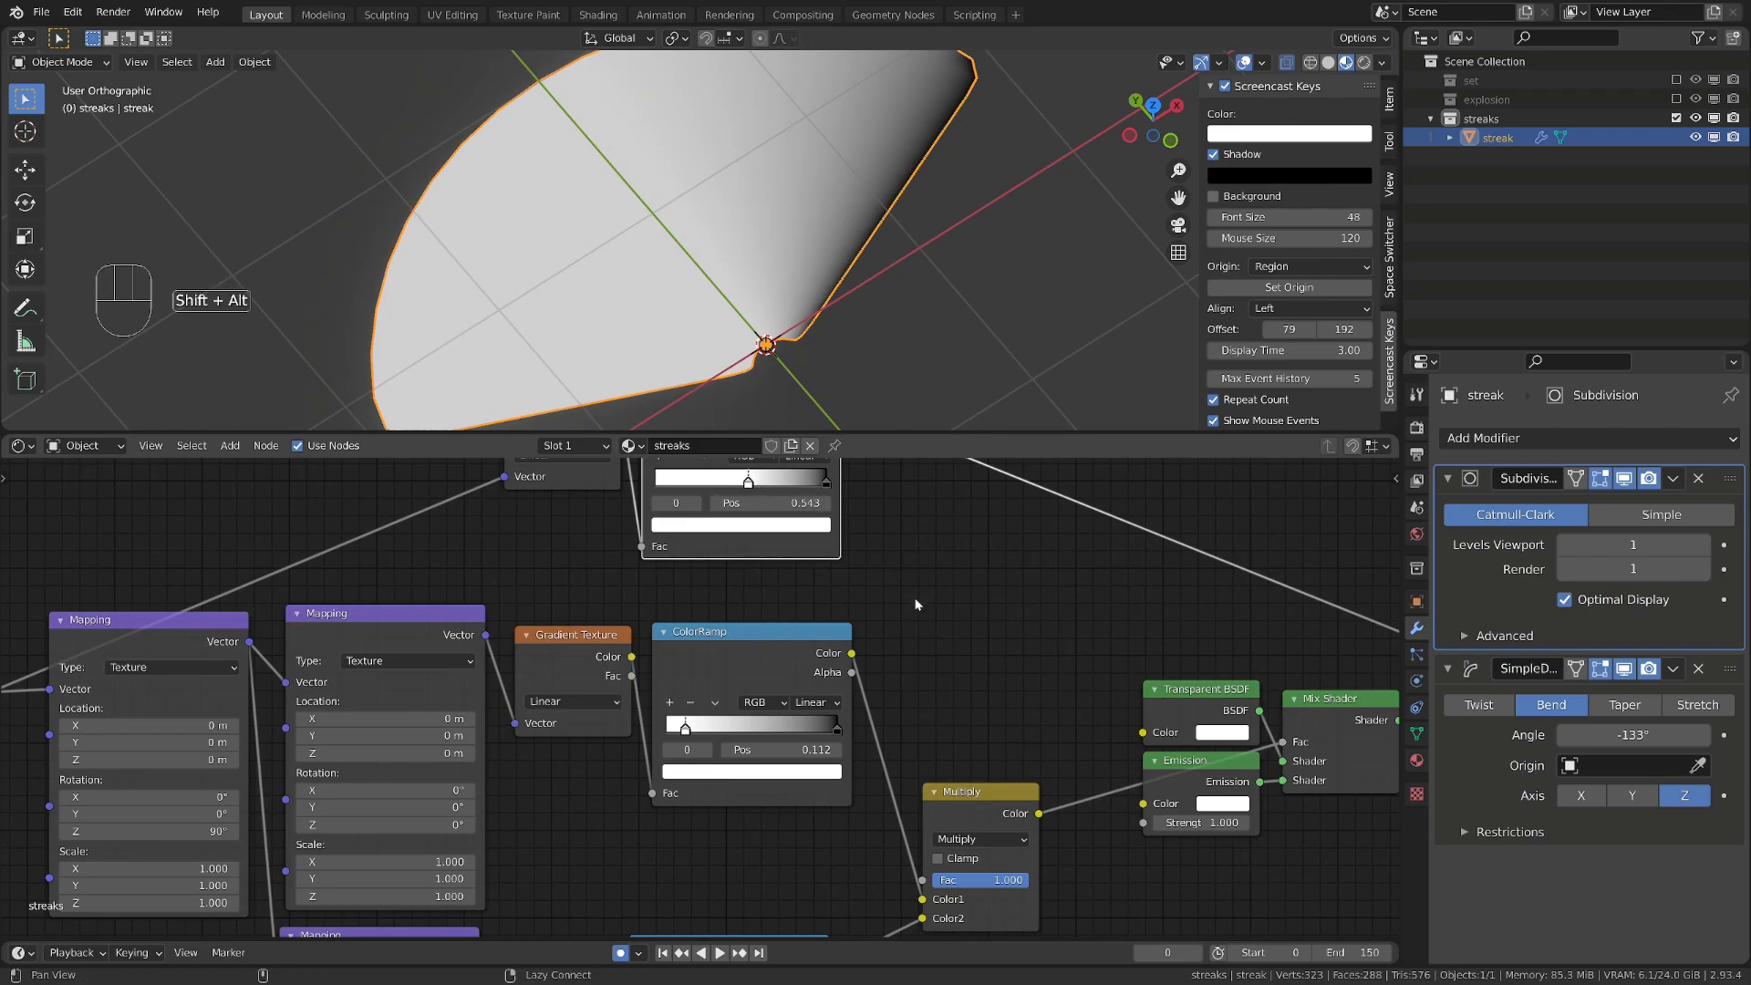
pyautogui.moveTo(681, 488); pyautogui.dragTo(653, 544, button='middle')
pyautogui.click(632, 515)
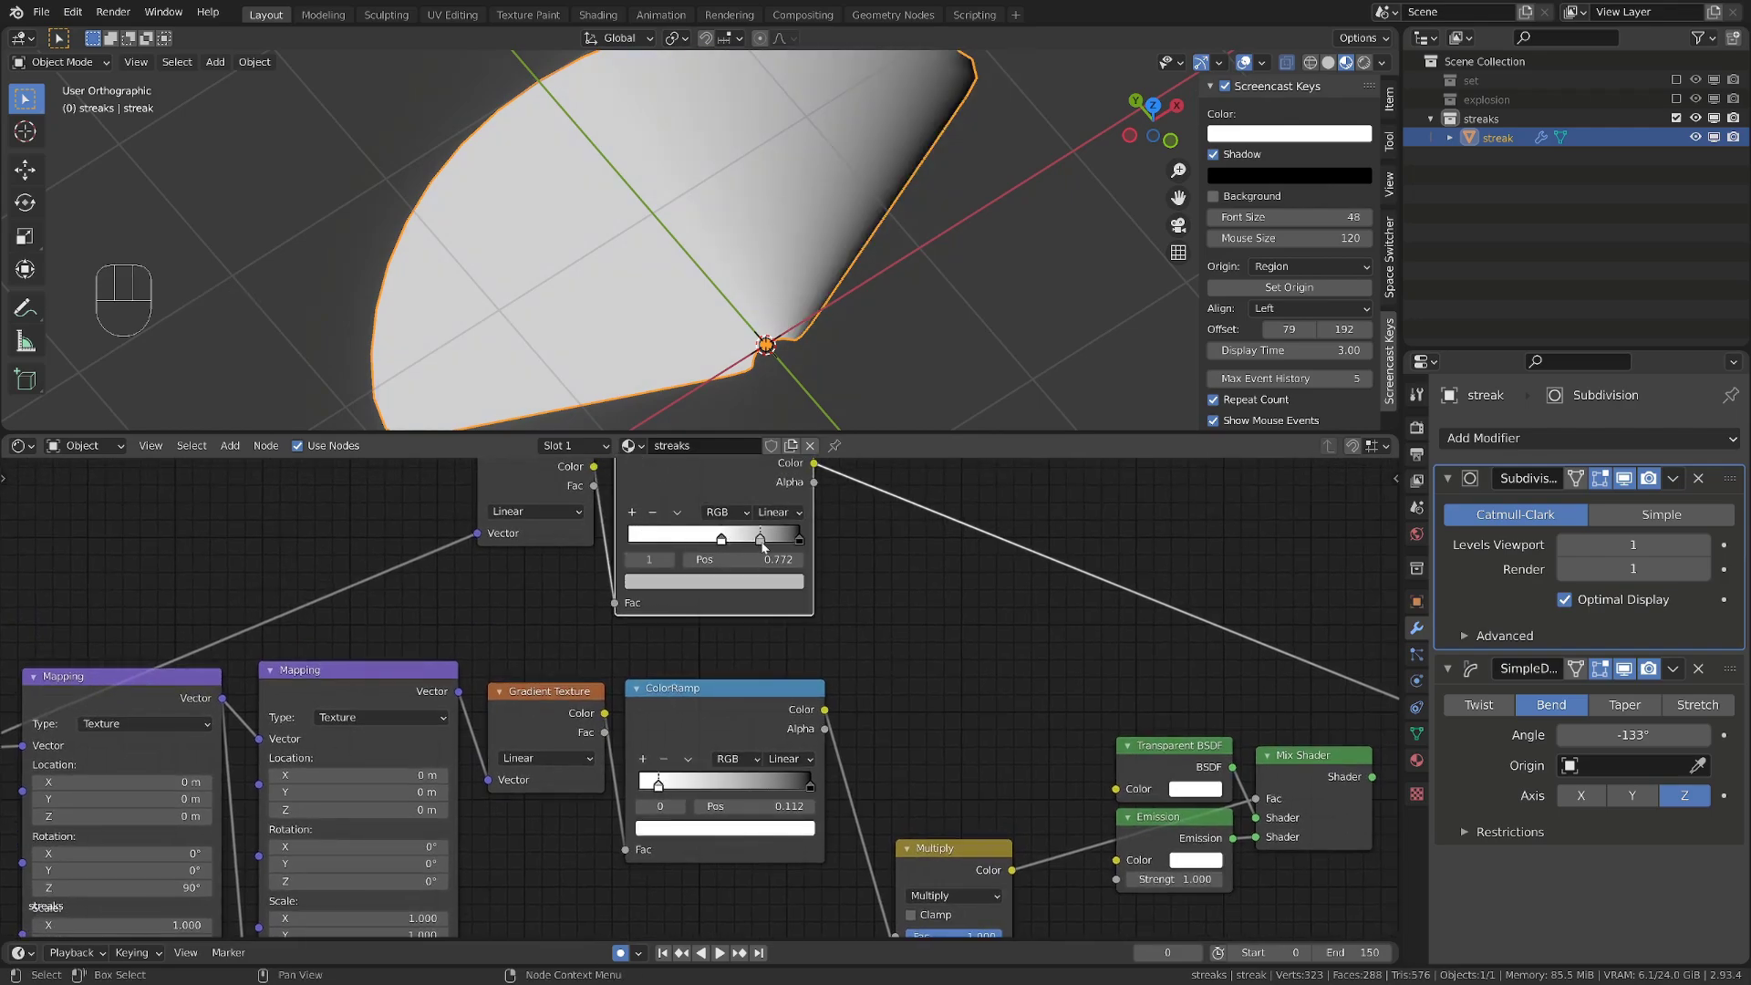
pyautogui.moveTo(760, 540); pyautogui.dragTo(630, 546)
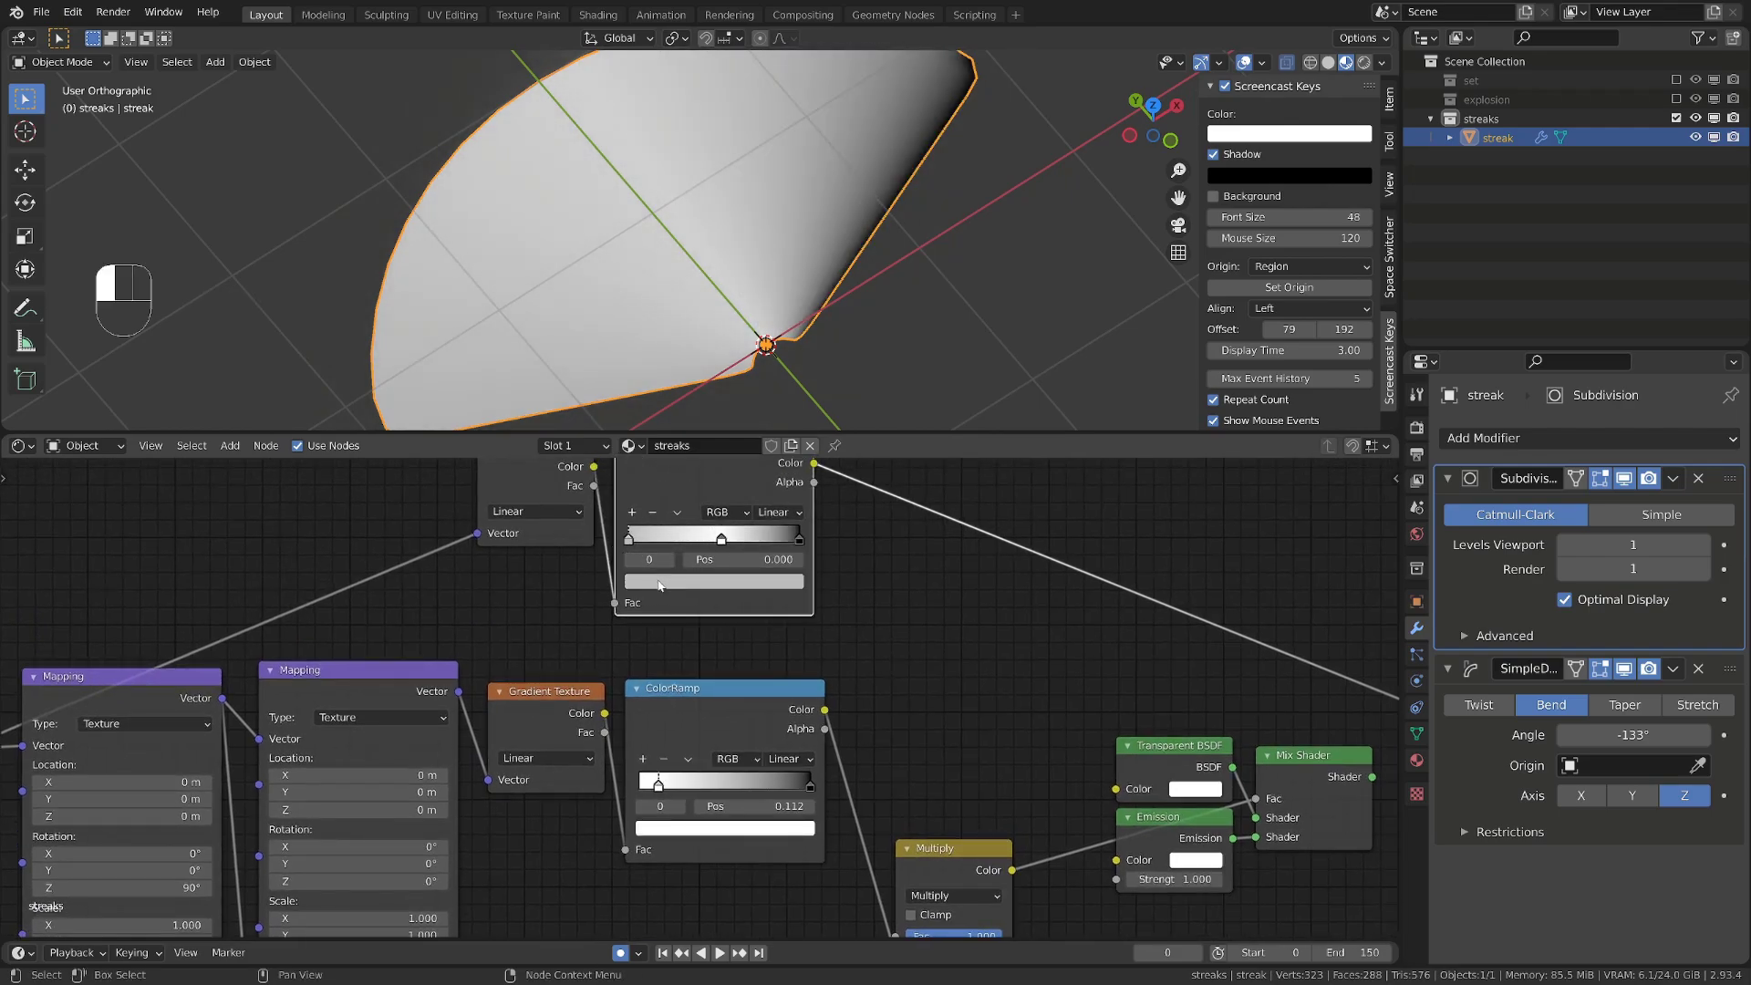
pyautogui.click(660, 581)
pyautogui.moveTo(776, 367); pyautogui.dragTo(774, 456)
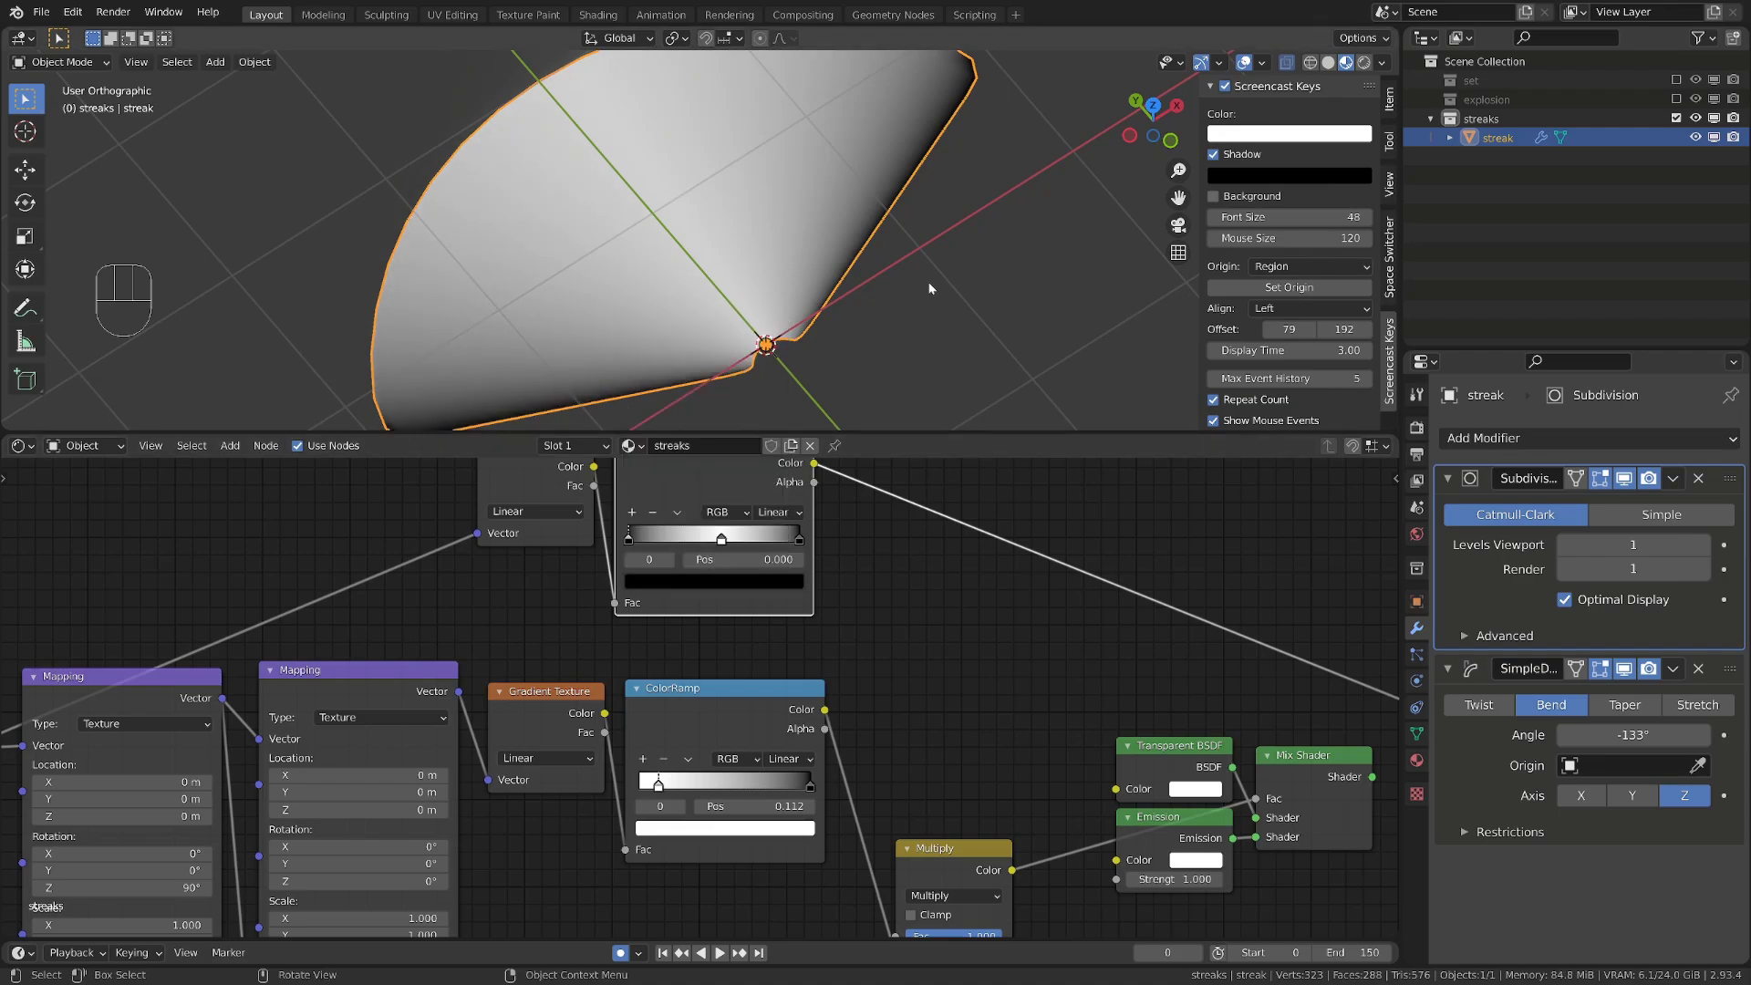
# Set the position of the copied ramp's middle white stop to 0.517
pyautogui.click(721, 540)
pyautogui.doubleClick(720, 559)
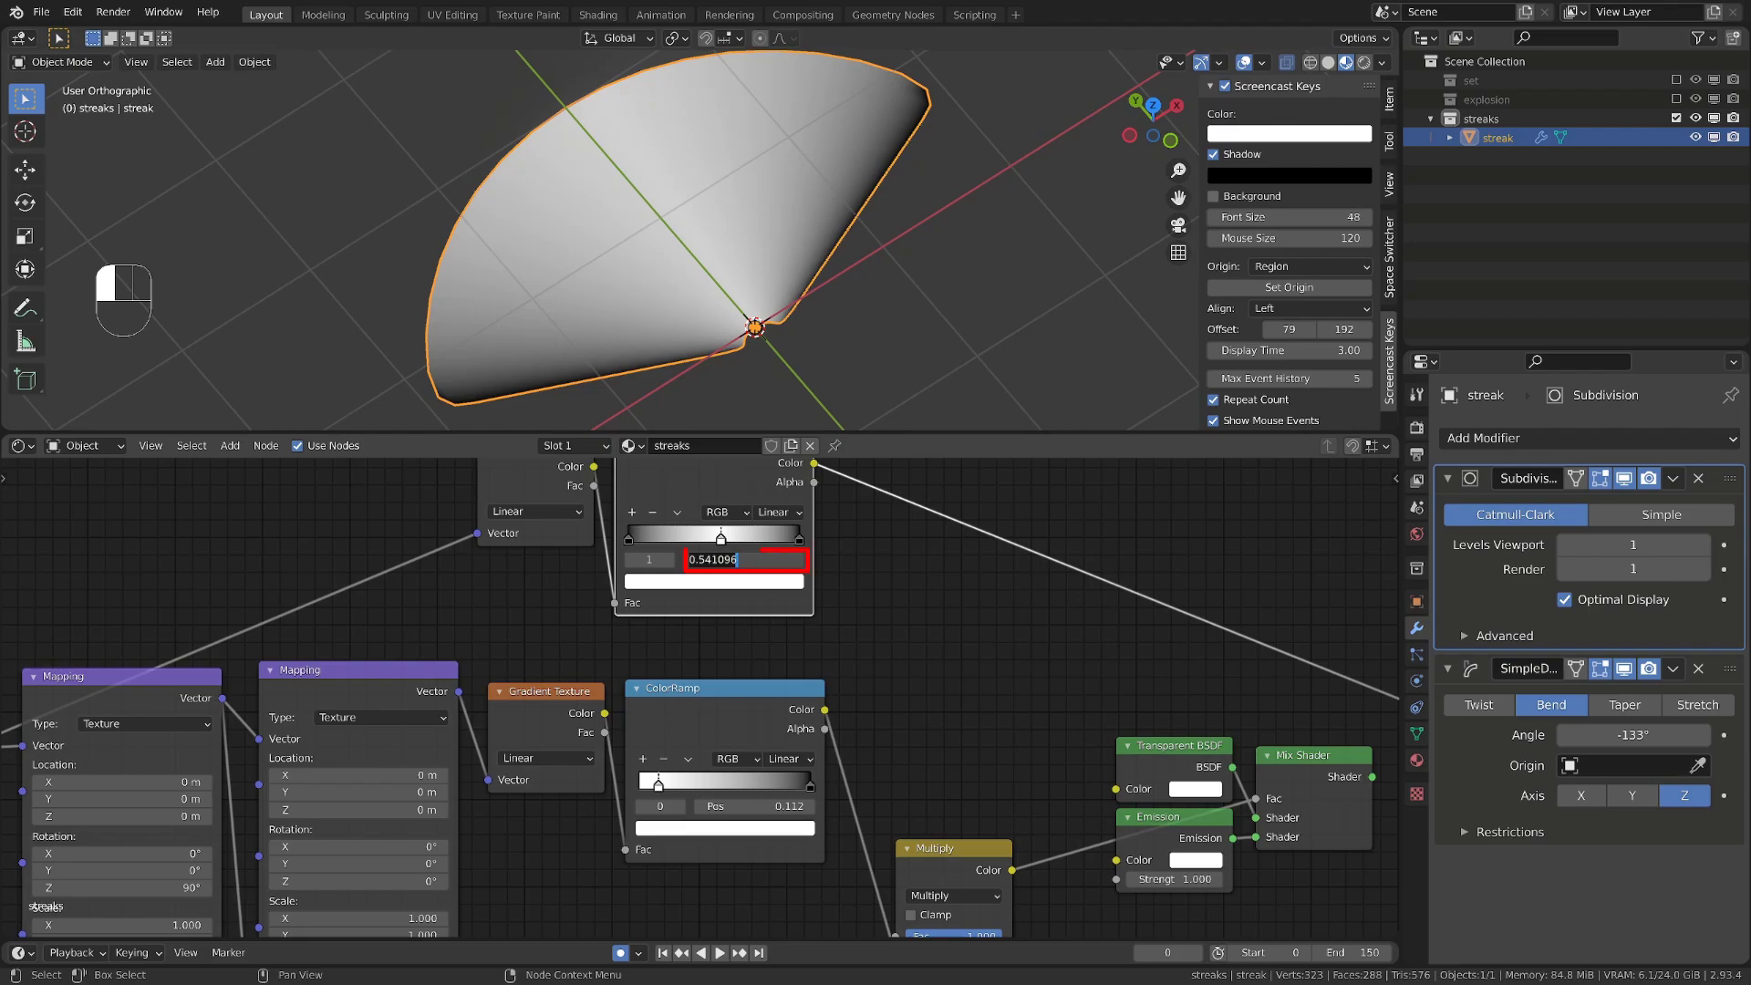
pyautogui.write('0.517')
pyautogui.press('Return')
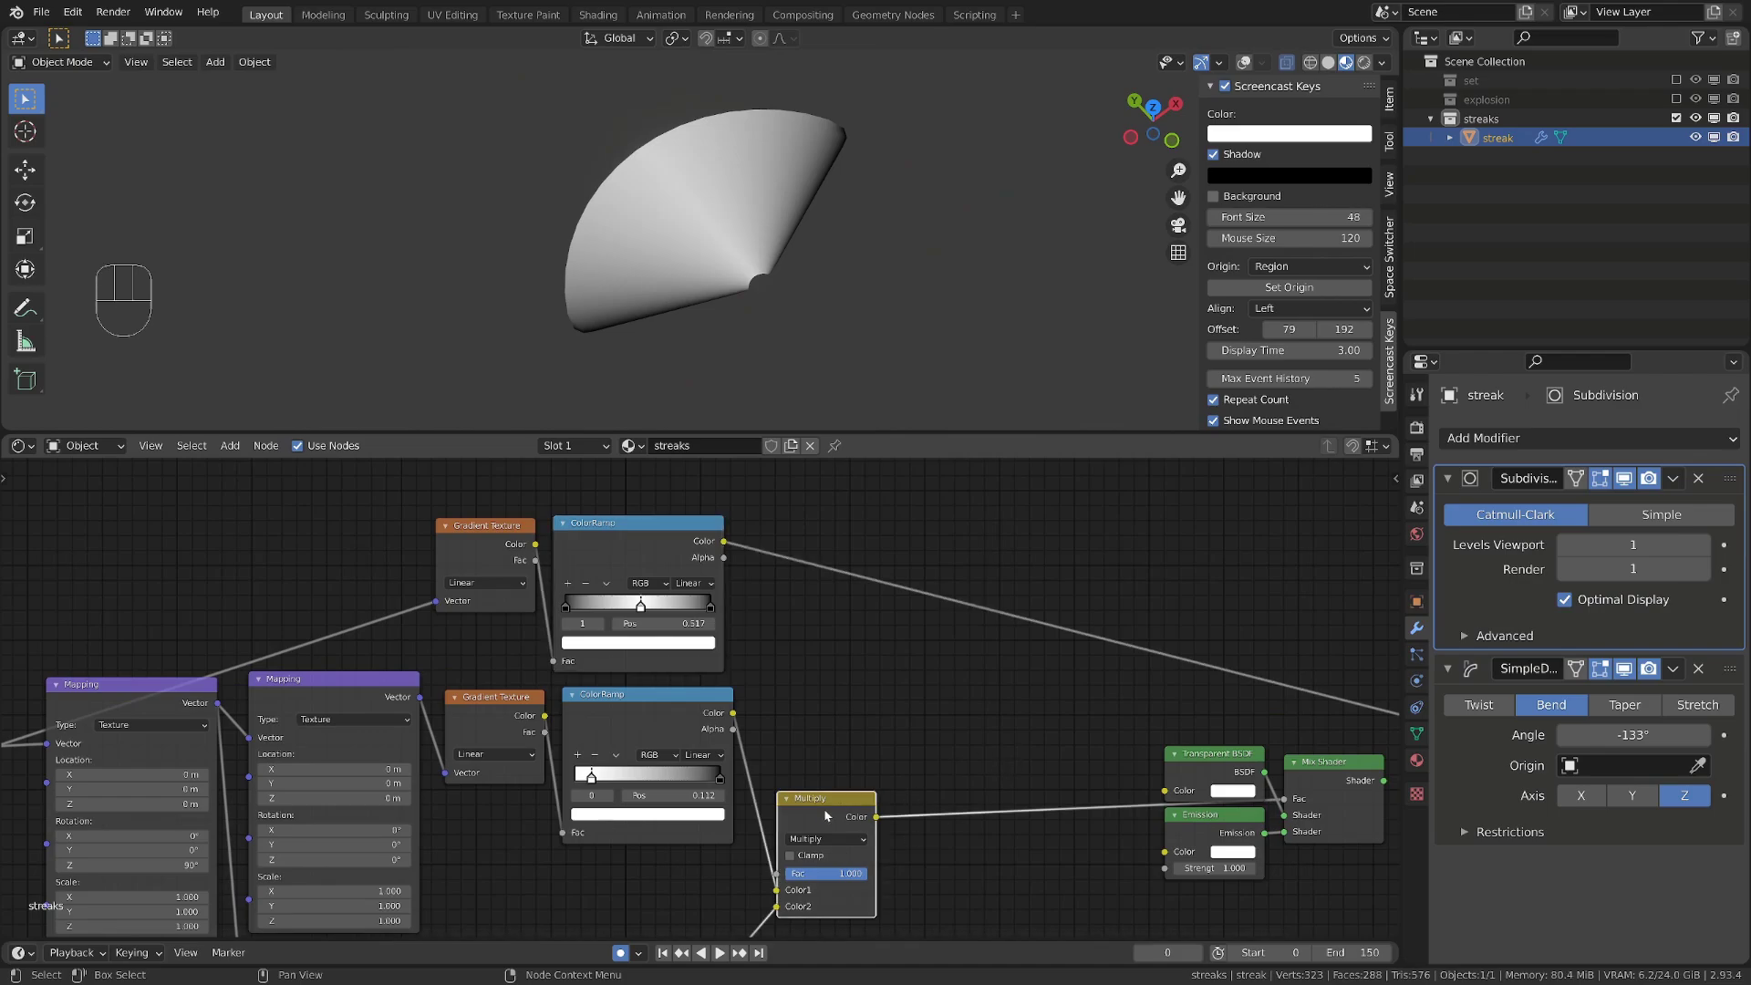
# Duplicate the Multiply node and place the copy on the link between the original and the Mix Shader
pyautogui.scroll(-3, 827, 808)
pyautogui.scroll(1, 703, 697)
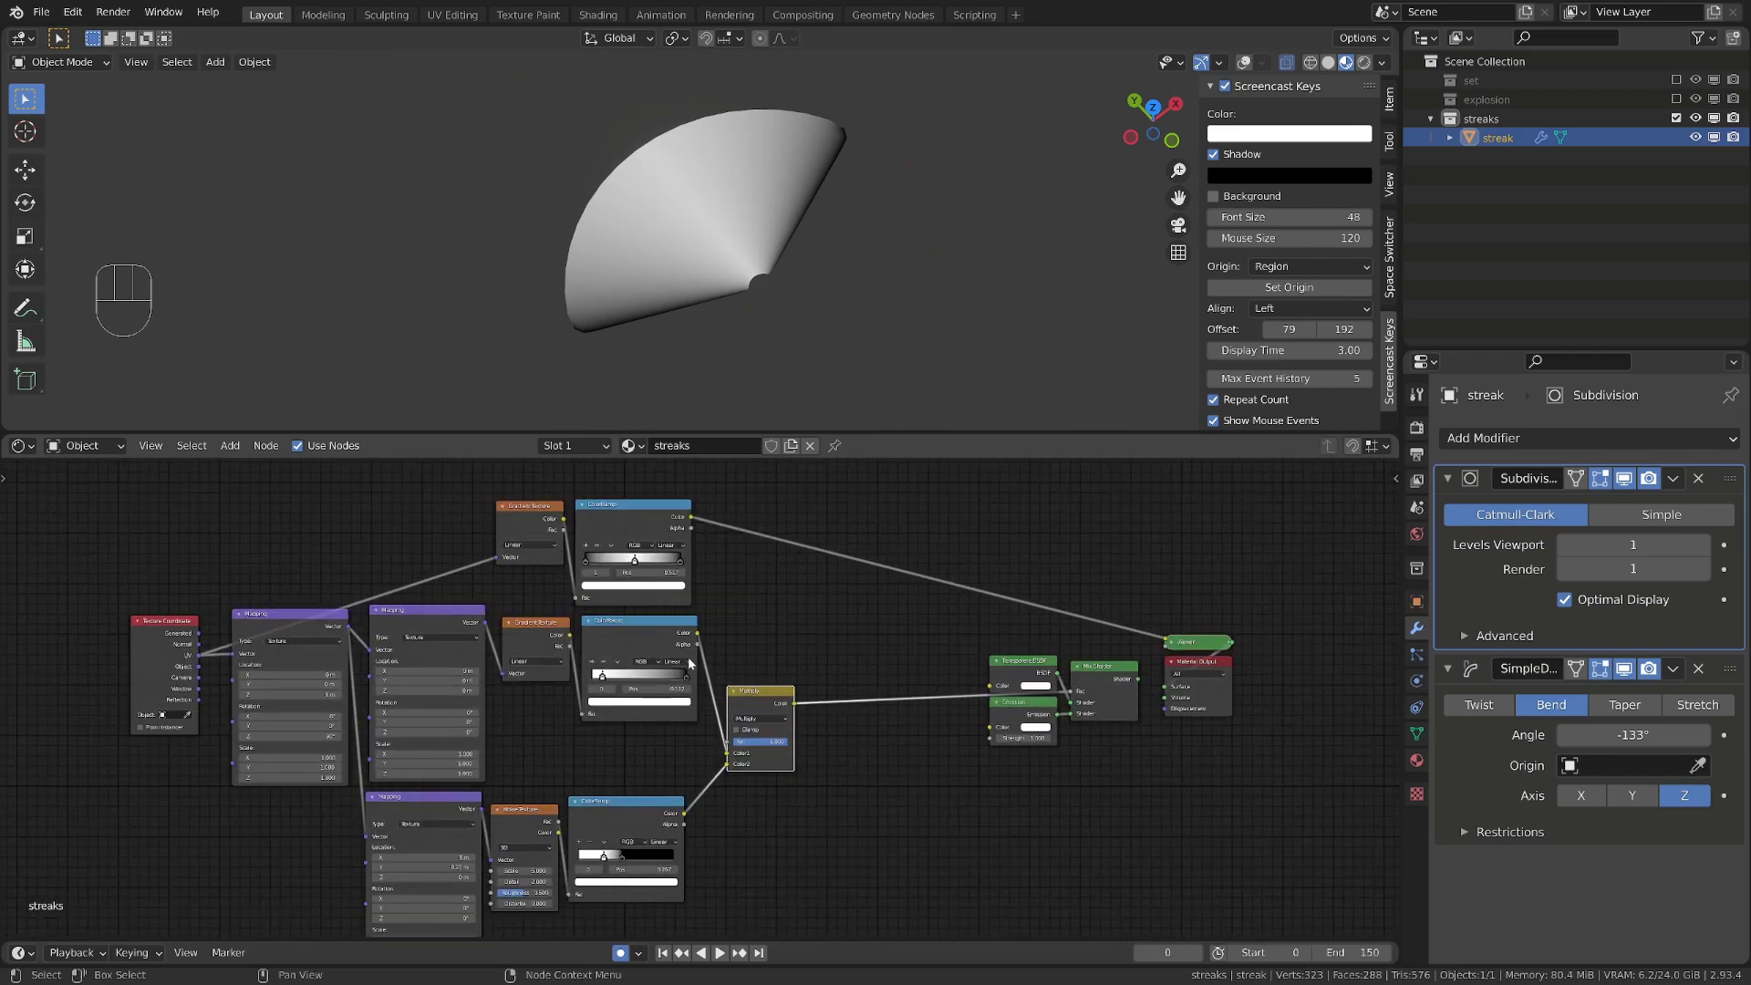
pyautogui.scroll(2, 756, 698)
pyautogui.hotkey('shift', 'd')
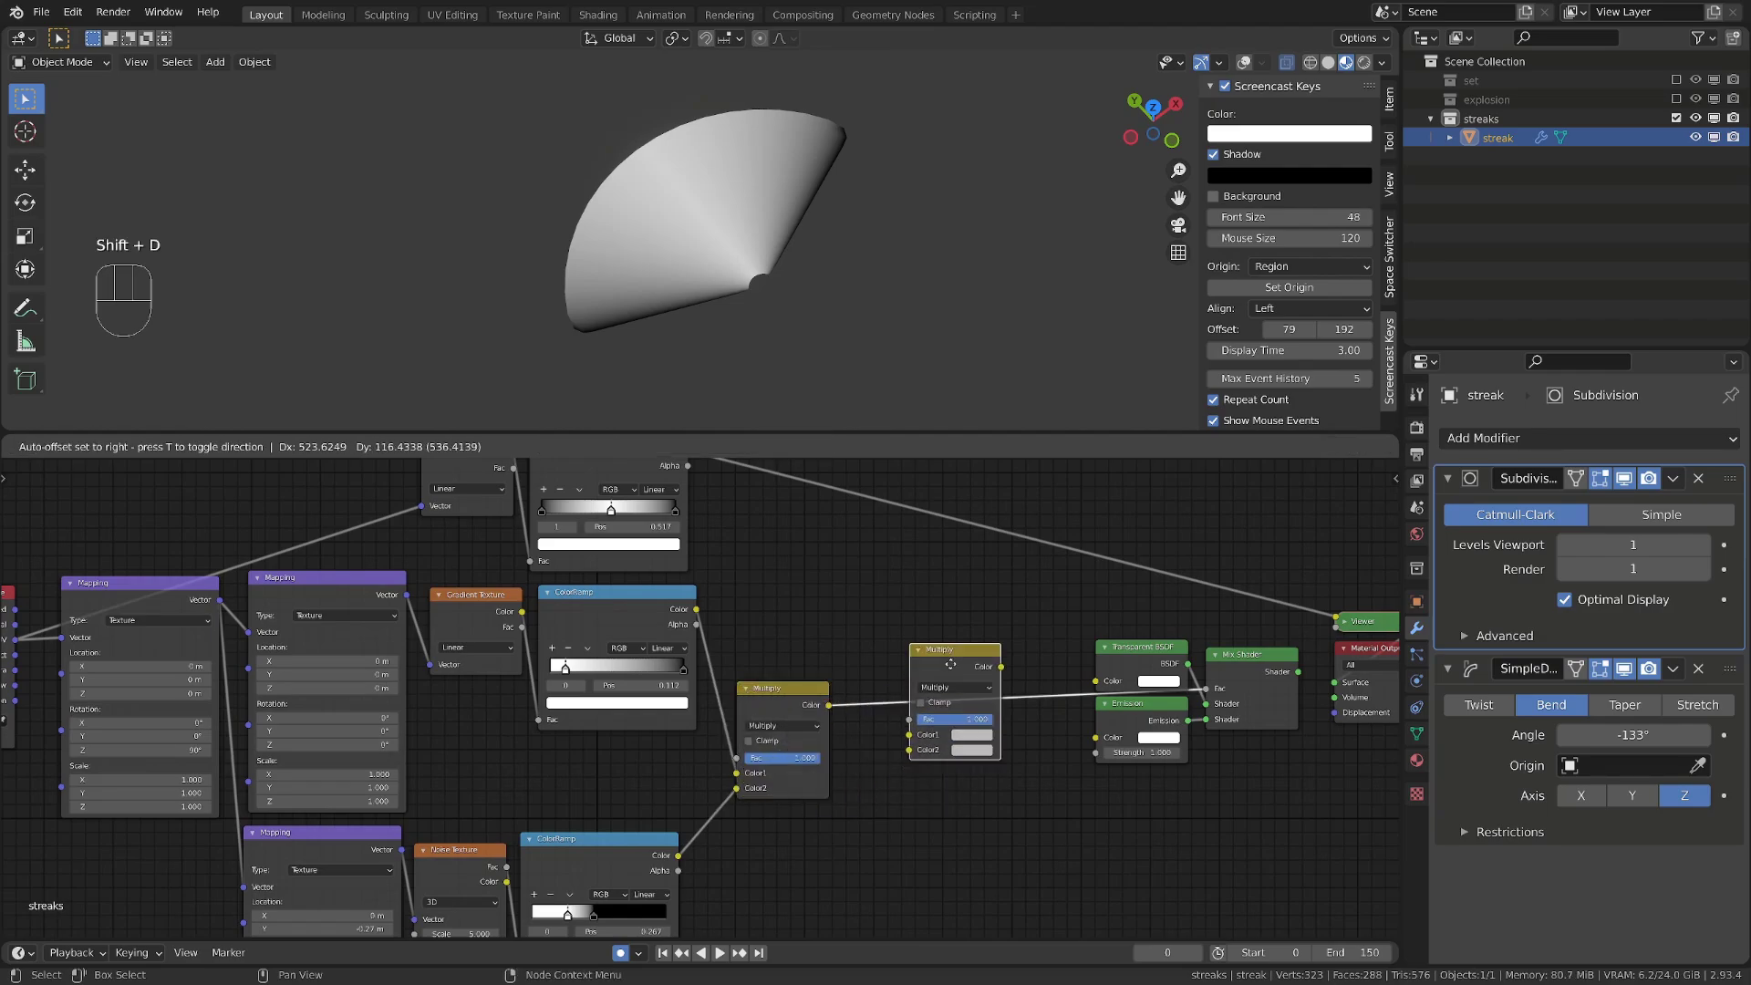
pyautogui.click(928, 666)
# Connect the copied ramp's Color output to the second Multiply's Color2 input and preview that Multiply
pyautogui.keyDown('alt'); pyautogui.keyDown('shift'); pyautogui.moveTo(914, 638); pyautogui.dragTo(857, 707, button='middle'); pyautogui.keyUp('shift'); pyautogui.keyUp('alt')
pyautogui.moveTo(632, 521); pyautogui.dragTo(831, 818)
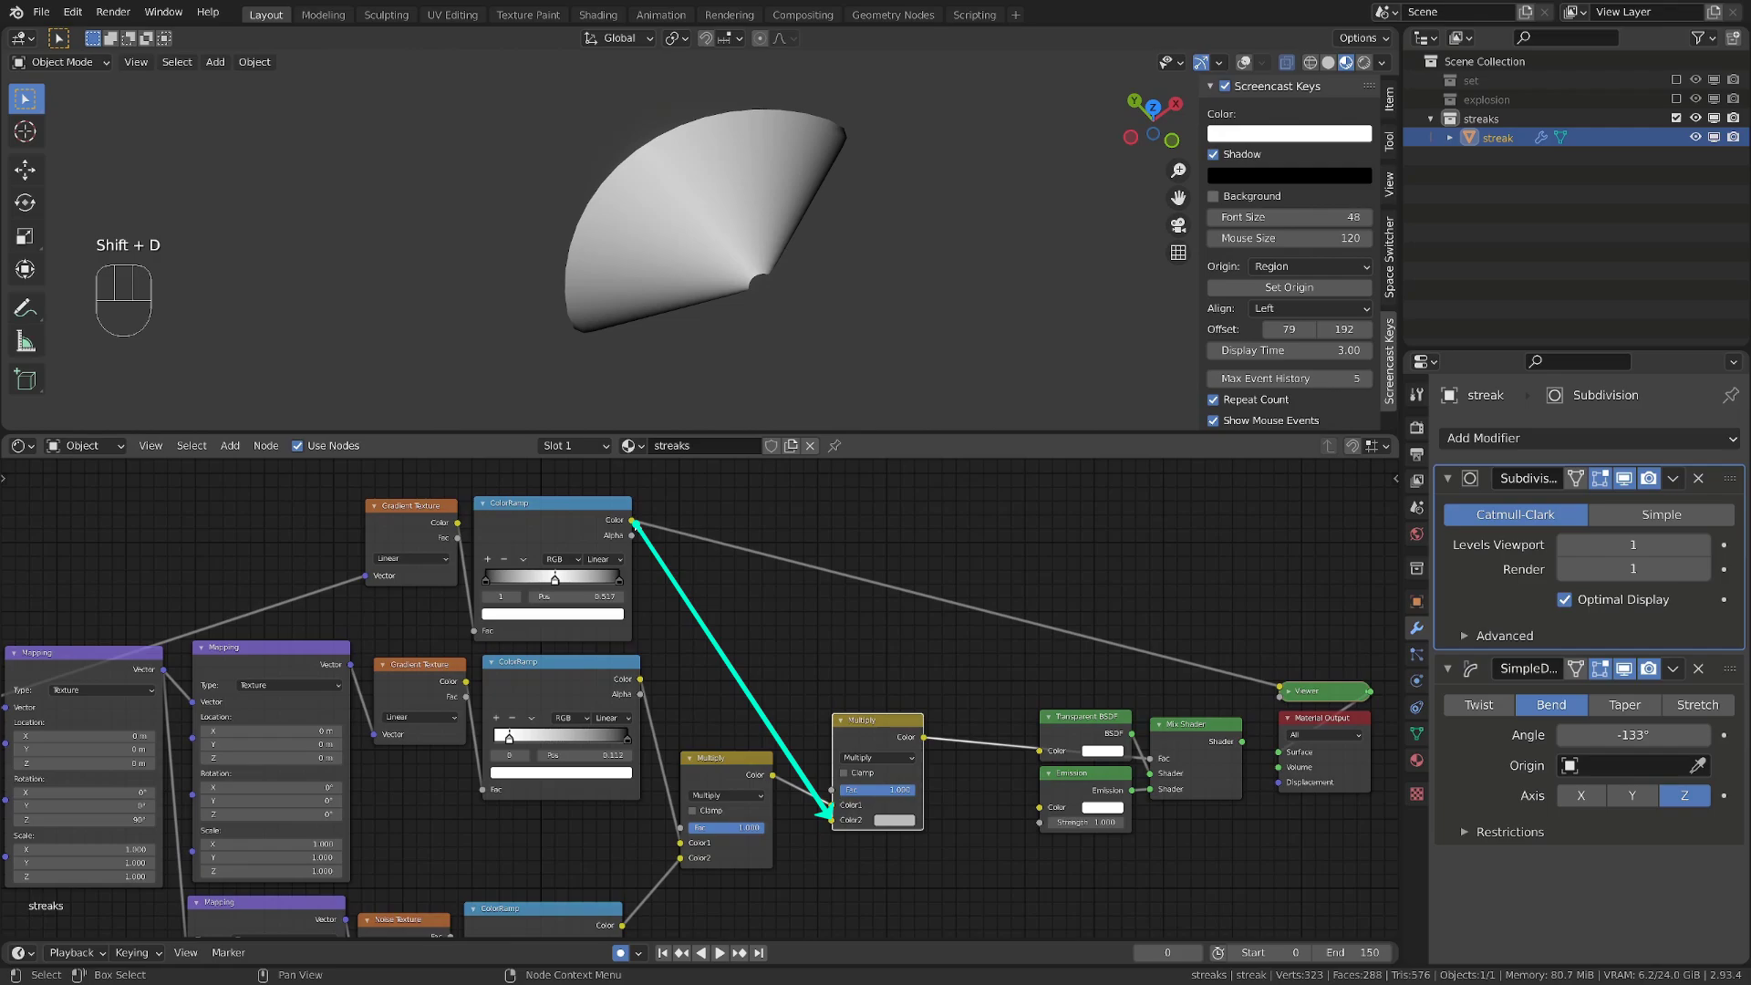
pyautogui.moveTo(633, 521); pyautogui.dragTo(832, 820)
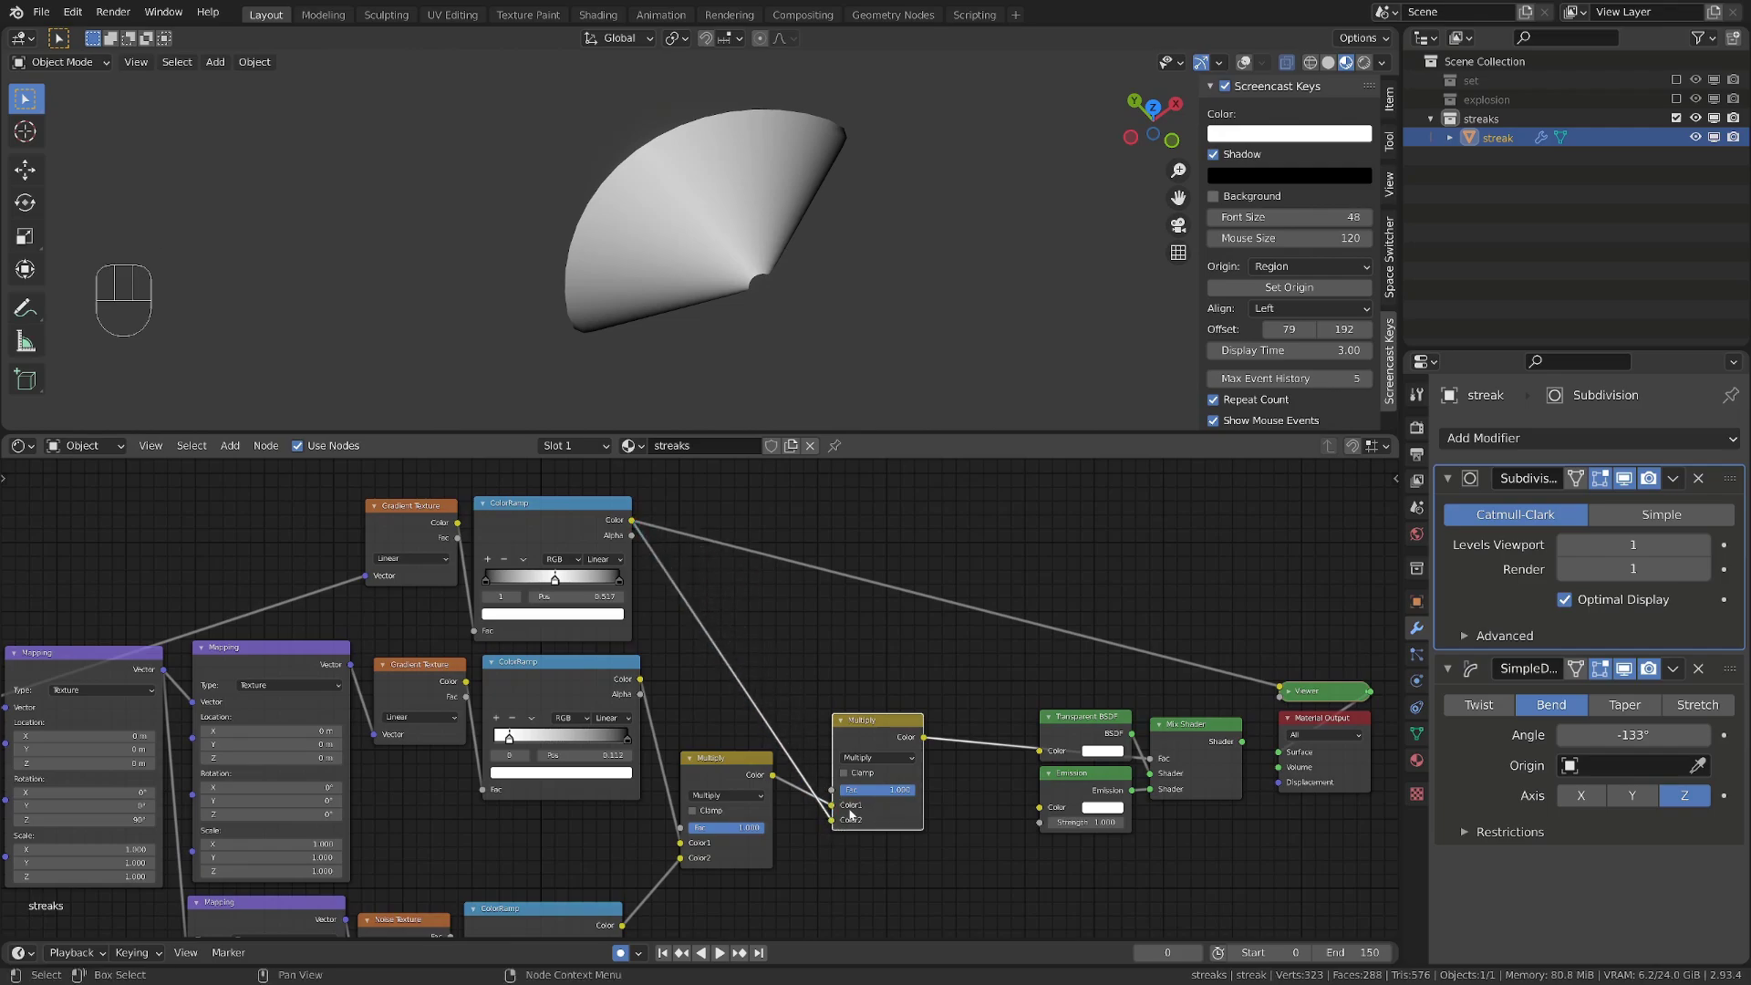
pyautogui.moveTo(866, 746); pyautogui.dragTo(849, 756)
pyautogui.keyDown('ctrl'); pyautogui.keyDown('shift'); pyautogui.click(849, 756); pyautogui.keyUp('shift'); pyautogui.keyUp('ctrl')
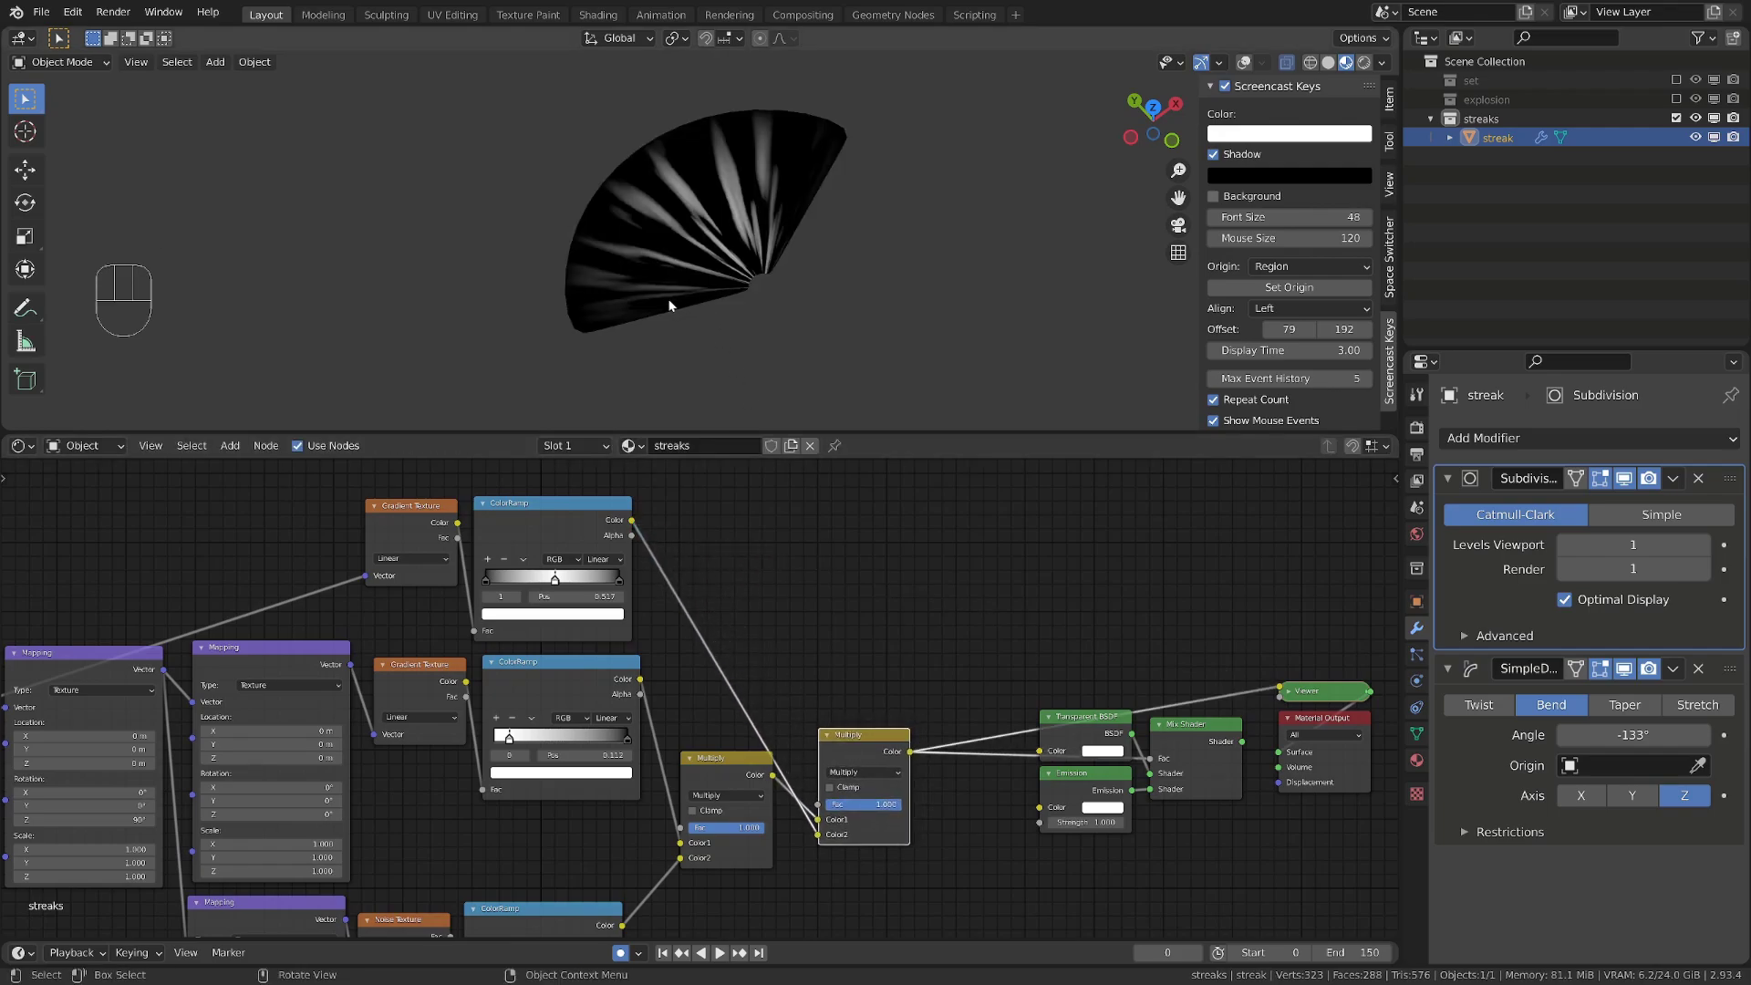
# Route the second Multiply's Color through the Mix Shader's Fac back to the material's Surface, and save the file
pyautogui.moveTo(1043, 598); pyautogui.dragTo(873, 549, button='middle')
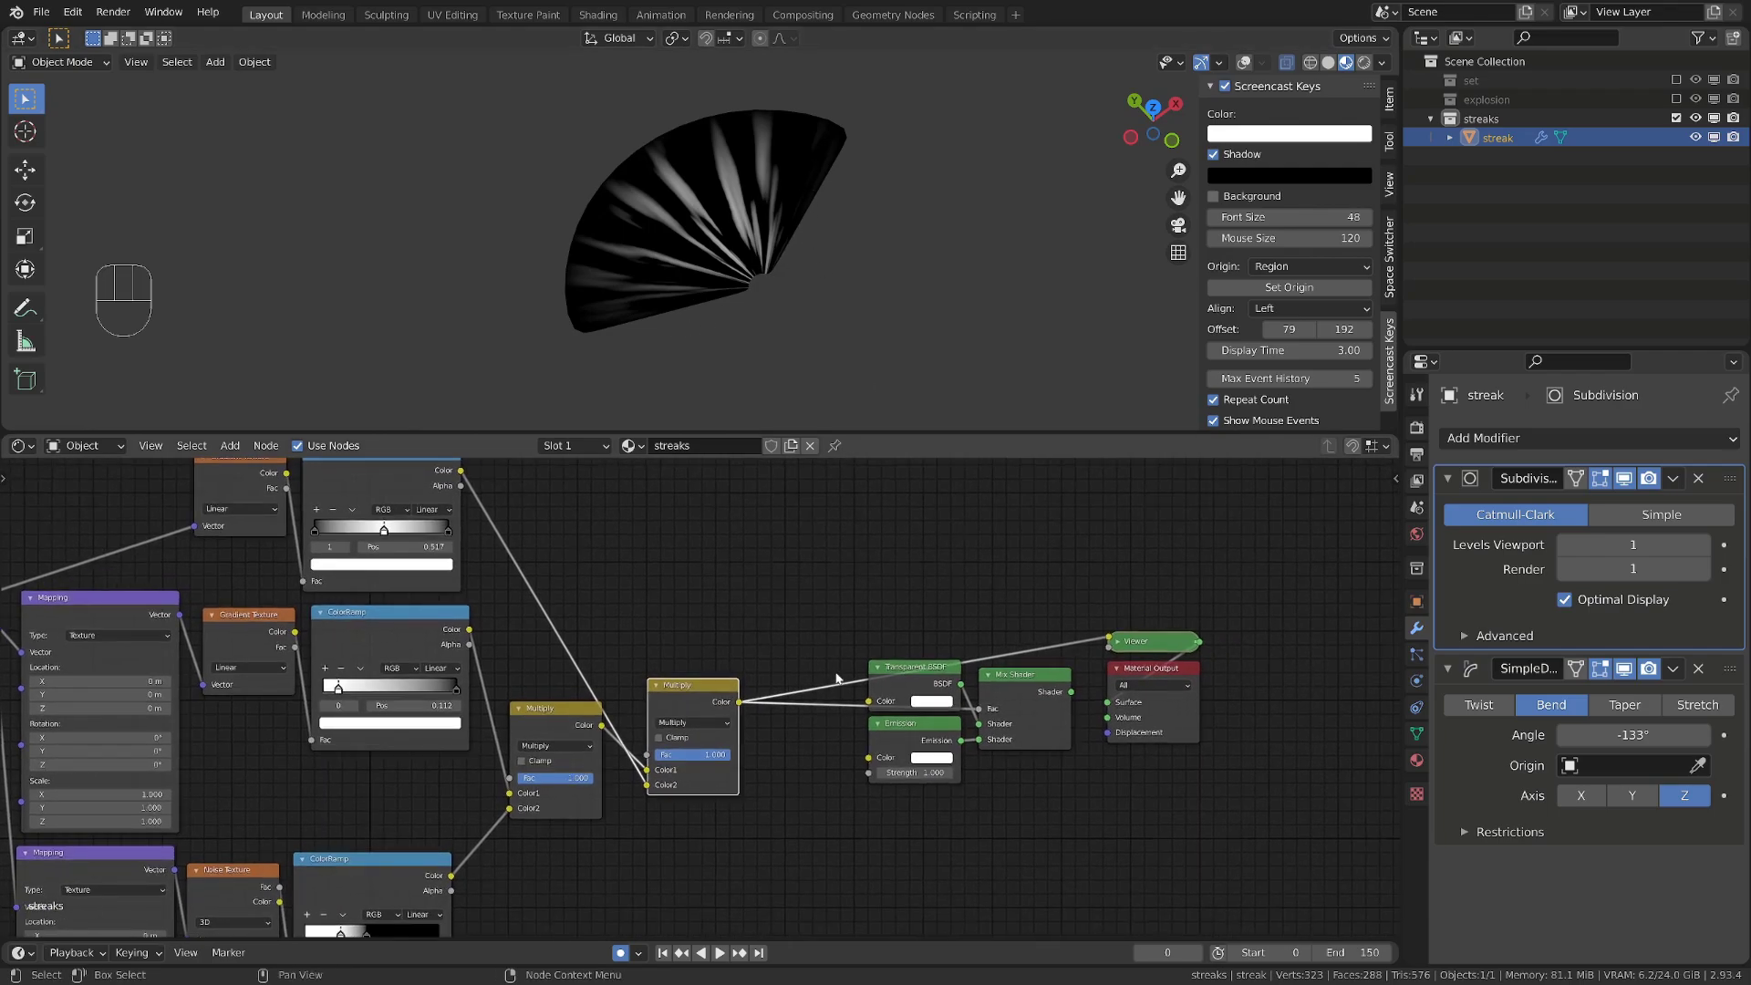
pyautogui.moveTo(744, 701)
pyautogui.mouseDown()
pyautogui.moveTo(806, 635)
pyautogui.moveTo(784, 692)
pyautogui.moveTo(741, 701)
pyautogui.mouseUp()
pyautogui.moveTo(803, 646); pyautogui.dragTo(912, 707)
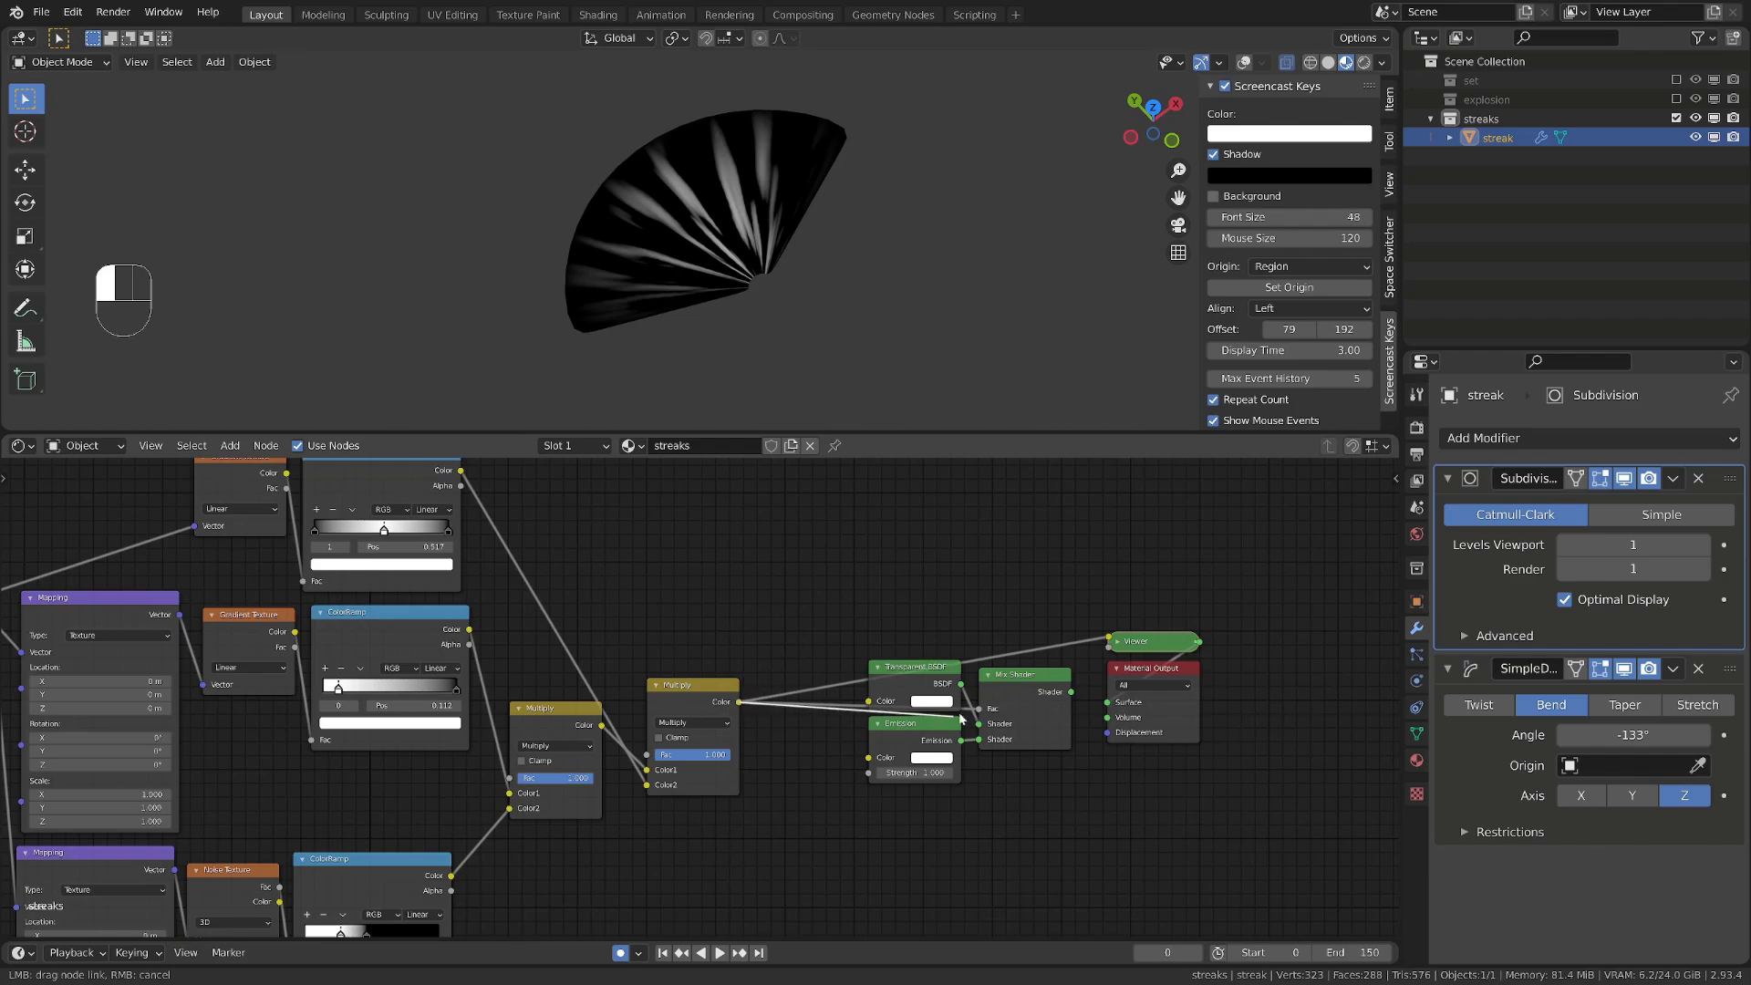
pyautogui.keyDown('ctrl'); pyautogui.keyDown('shift'); pyautogui.click(1018, 686); pyautogui.keyUp('shift'); pyautogui.keyUp('ctrl')
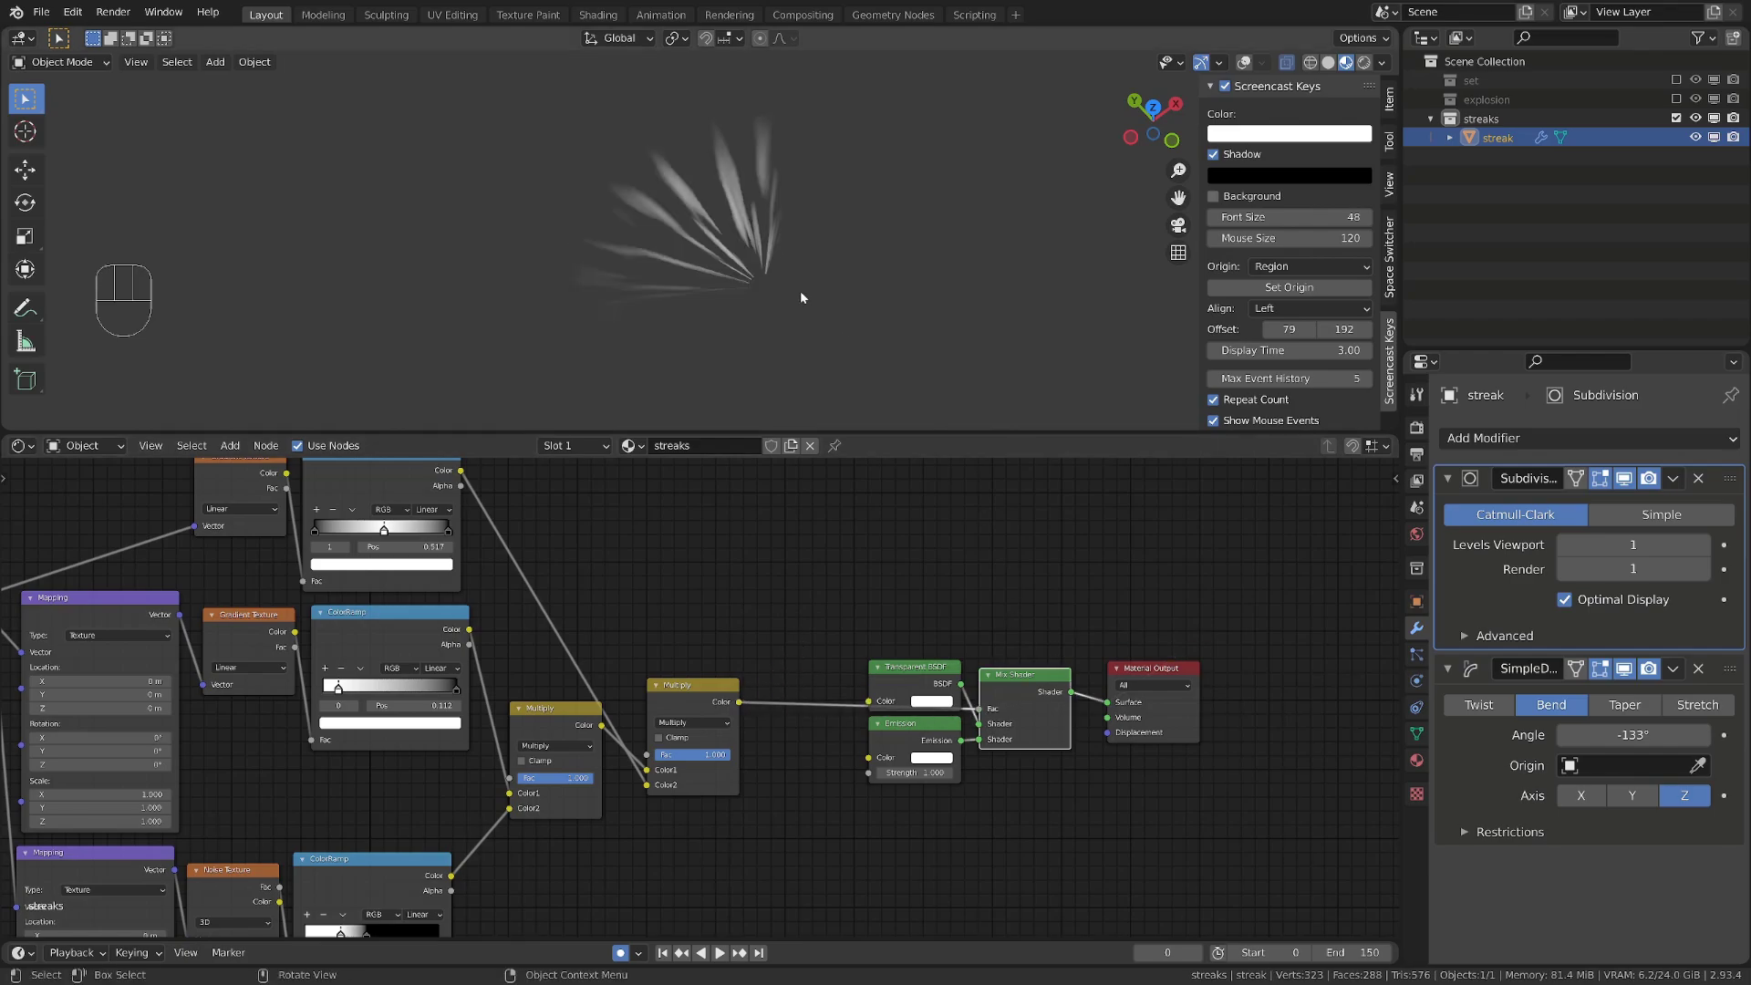
pyautogui.hotkey('ctrl', 's')
# Place the second Multiply beside the first and insert a Map Range node between it and the Mix Shader
pyautogui.scroll(-4, 693, 684)
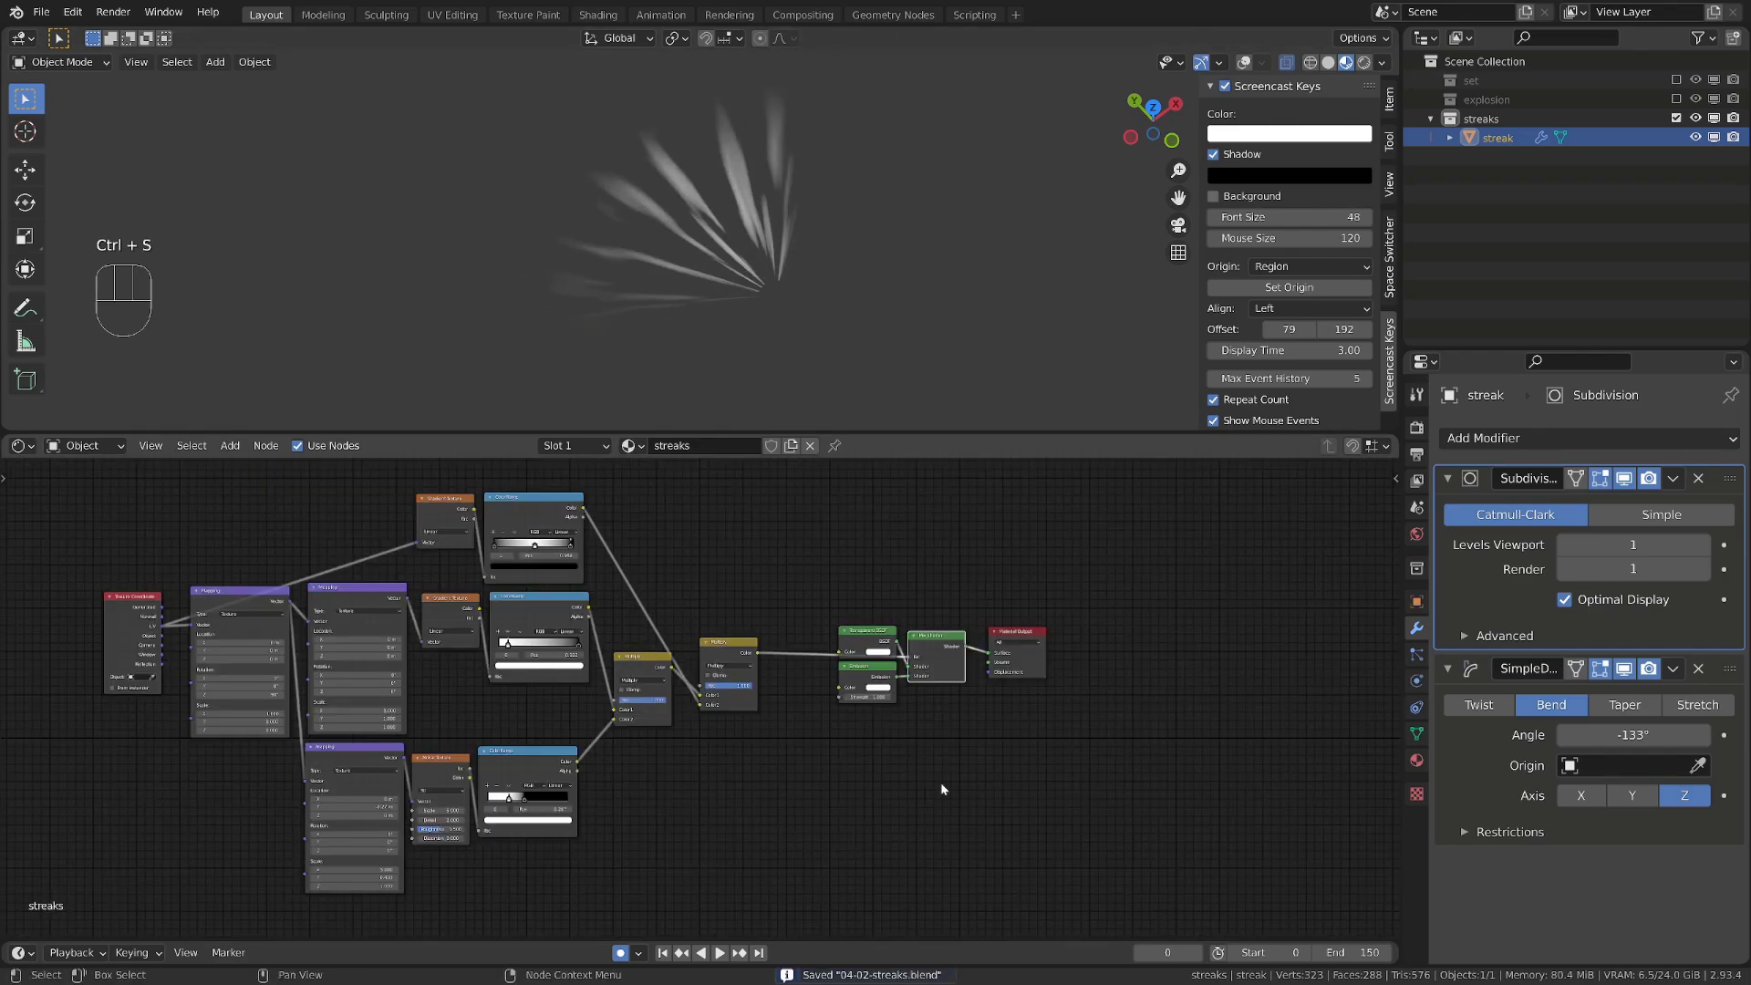
pyautogui.scroll(2, 942, 789)
pyautogui.moveTo(727, 636); pyautogui.dragTo(700, 603)
pyautogui.scroll(2, 757, 720)
pyautogui.scroll(2, 674, 601)
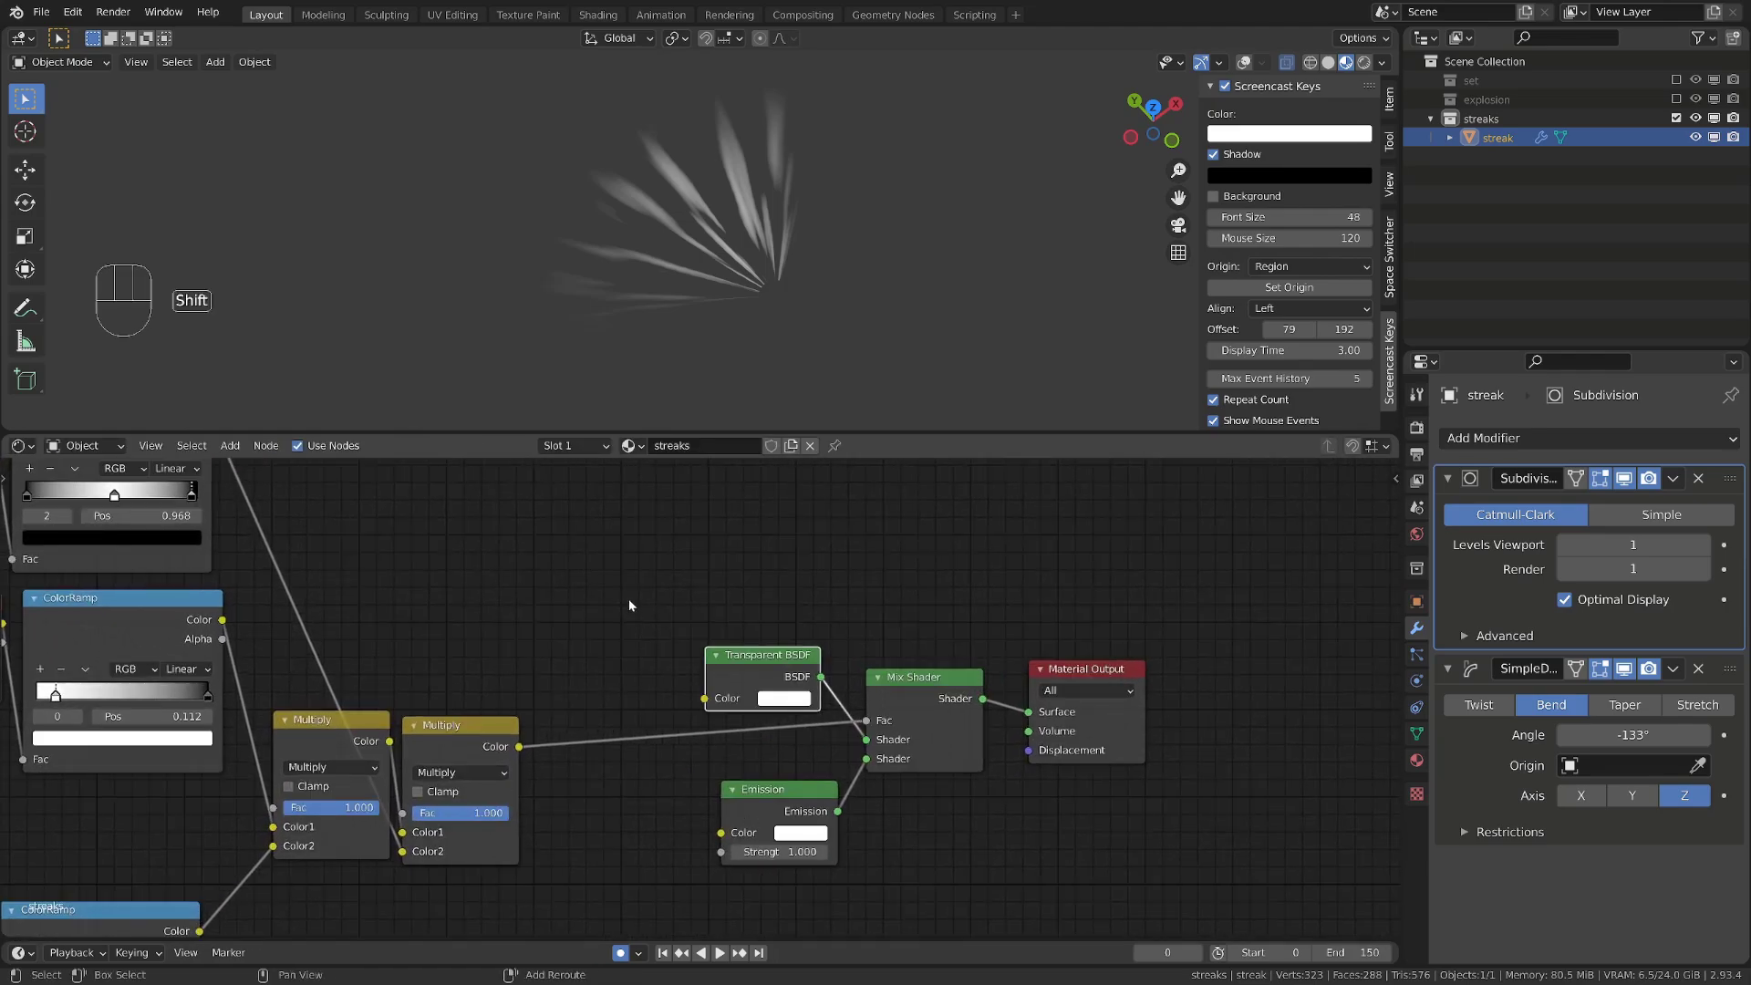
pyautogui.hotkey('shift', 'a')
pyautogui.moveTo(611, 633)
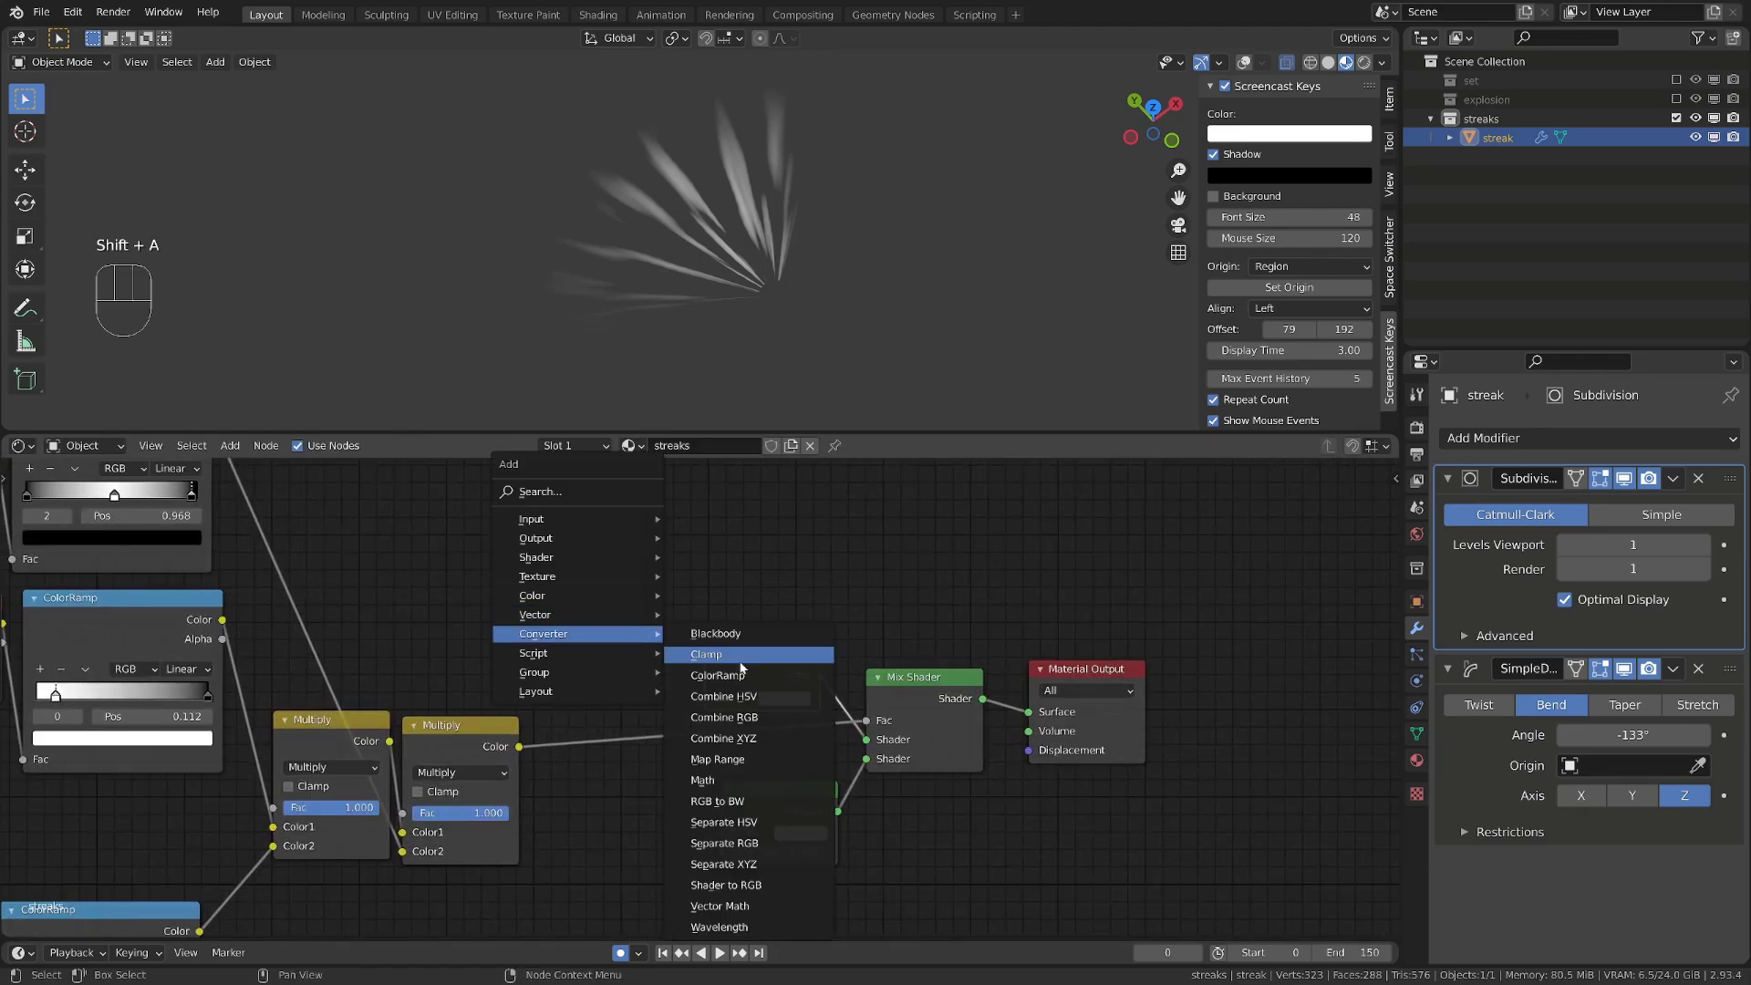
pyautogui.click(745, 759)
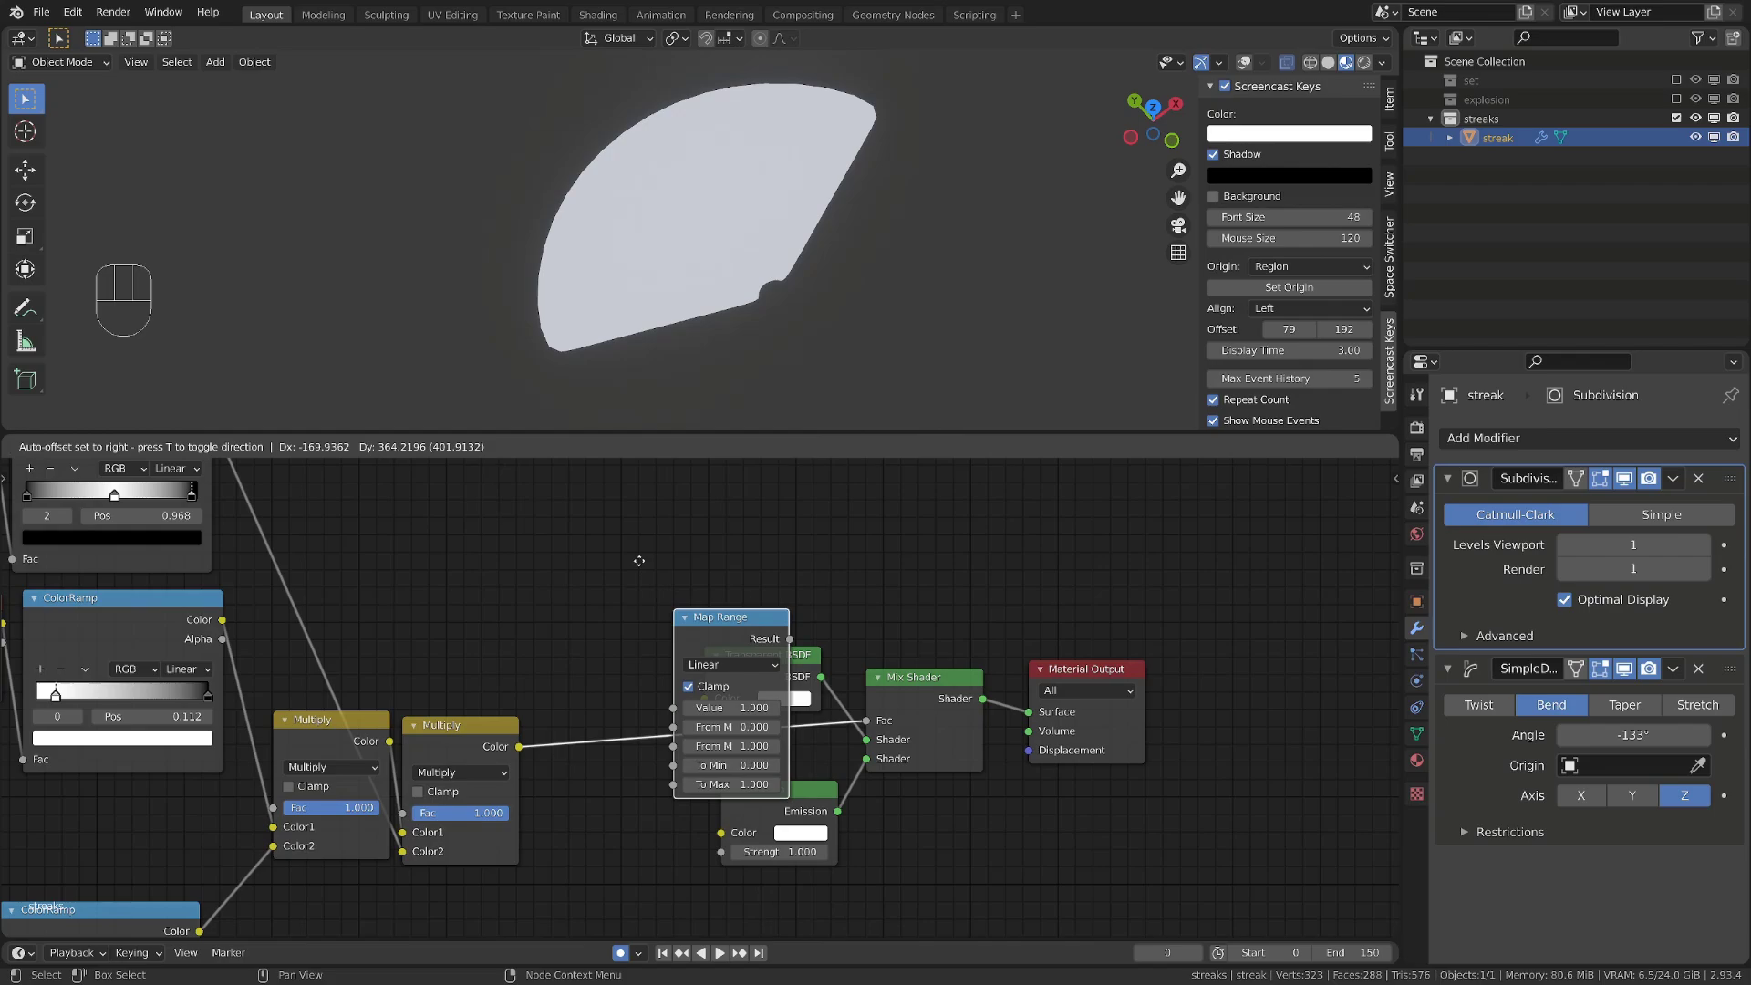
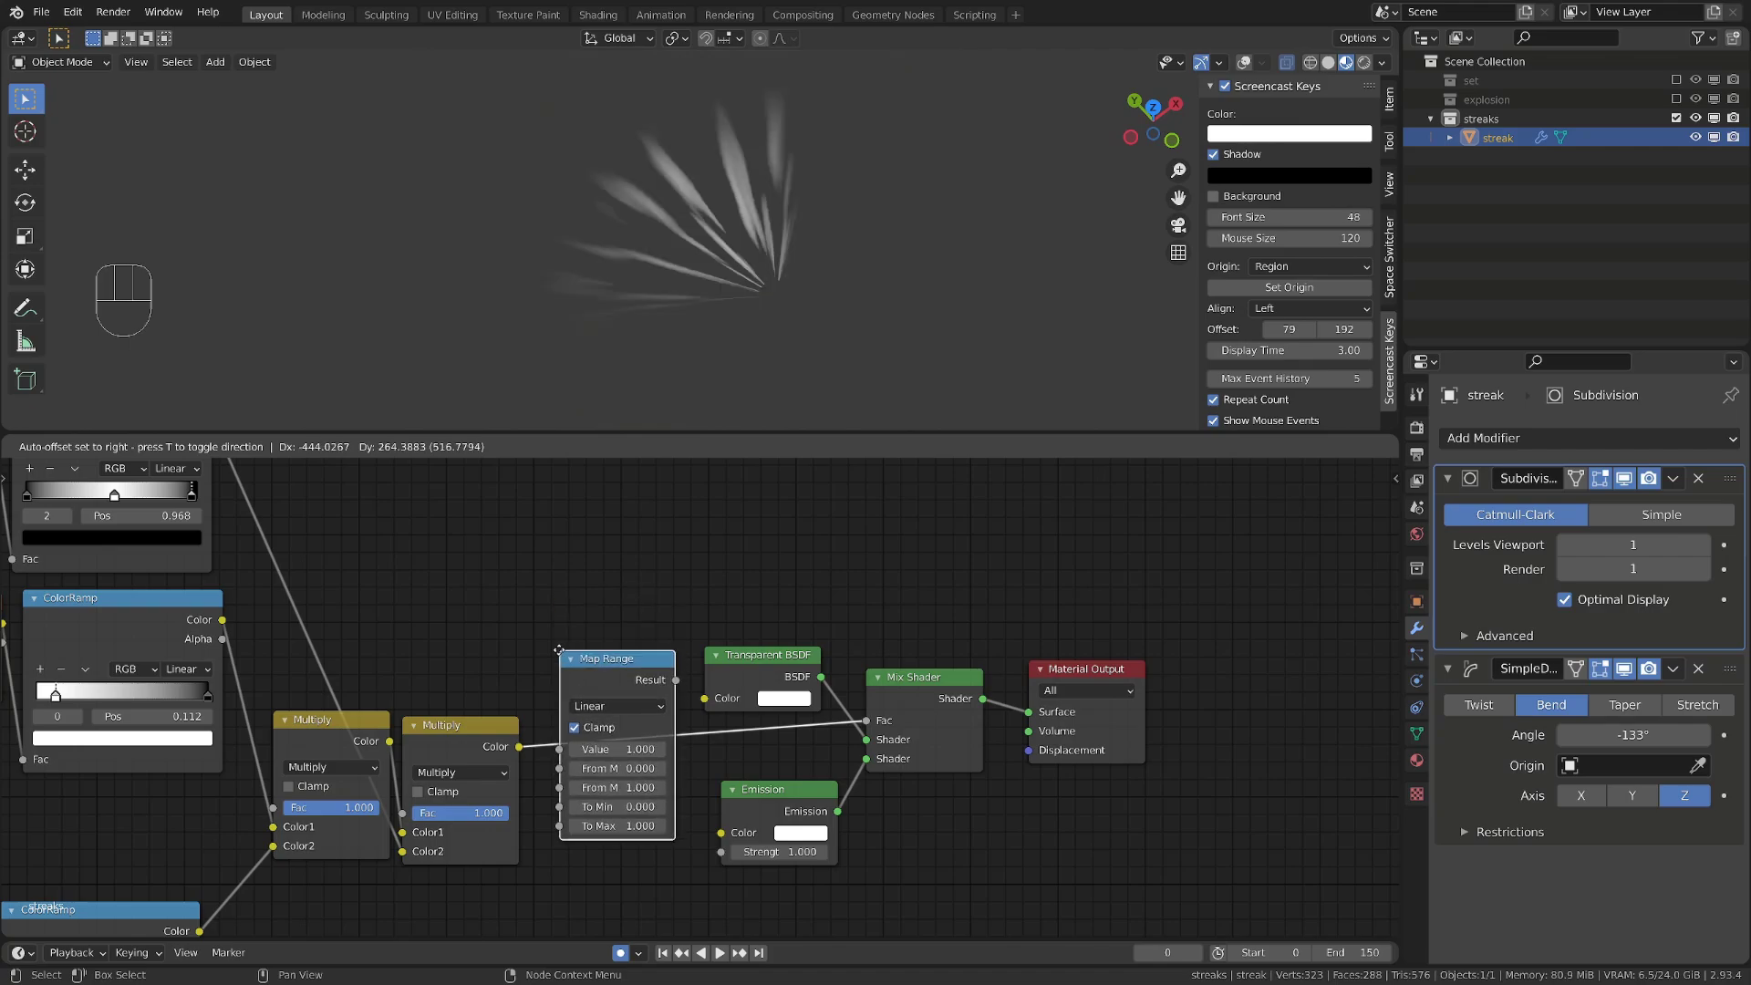
pyautogui.click(564, 691)
# Move the shader and Material Output nodes away to make room, and bring the Map Range closer to the Multiply nodes
pyautogui.moveTo(1184, 890); pyautogui.dragTo(774, 656)
pyautogui.press('g')
pyautogui.click(975, 649)
pyautogui.keyDown('alt'); pyautogui.keyDown('shift'); pyautogui.moveTo(777, 714); pyautogui.dragTo(801, 639, button='middle'); pyautogui.keyUp('shift'); pyautogui.keyUp('alt')
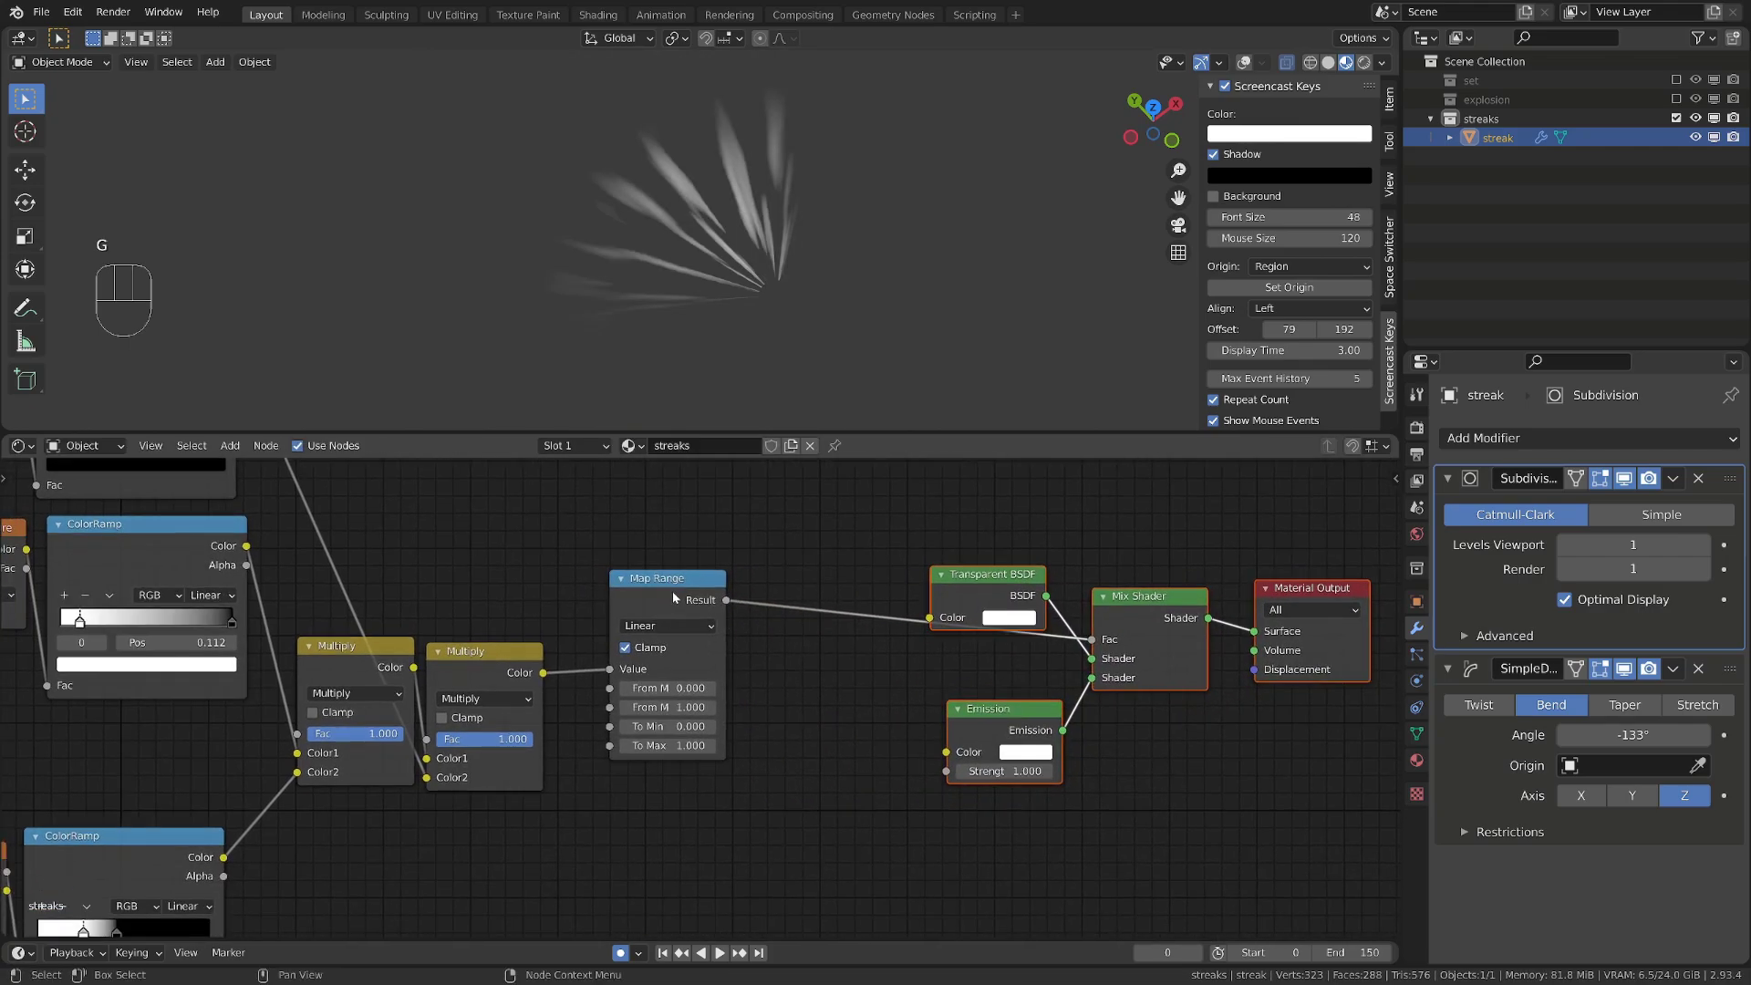
pyautogui.moveTo(673, 592); pyautogui.dragTo(632, 621)
# Add a ColorRamp below the Map Range link, feeding it from Result and sending its Color output to the Emission's Color
pyautogui.keyDown('alt'); pyautogui.keyDown('shift'); pyautogui.moveTo(776, 711); pyautogui.dragTo(669, 657, button='middle'); pyautogui.keyUp('shift'); pyautogui.keyUp('alt')
pyautogui.hotkey('shift', 'a')
pyautogui.moveTo(670, 659)
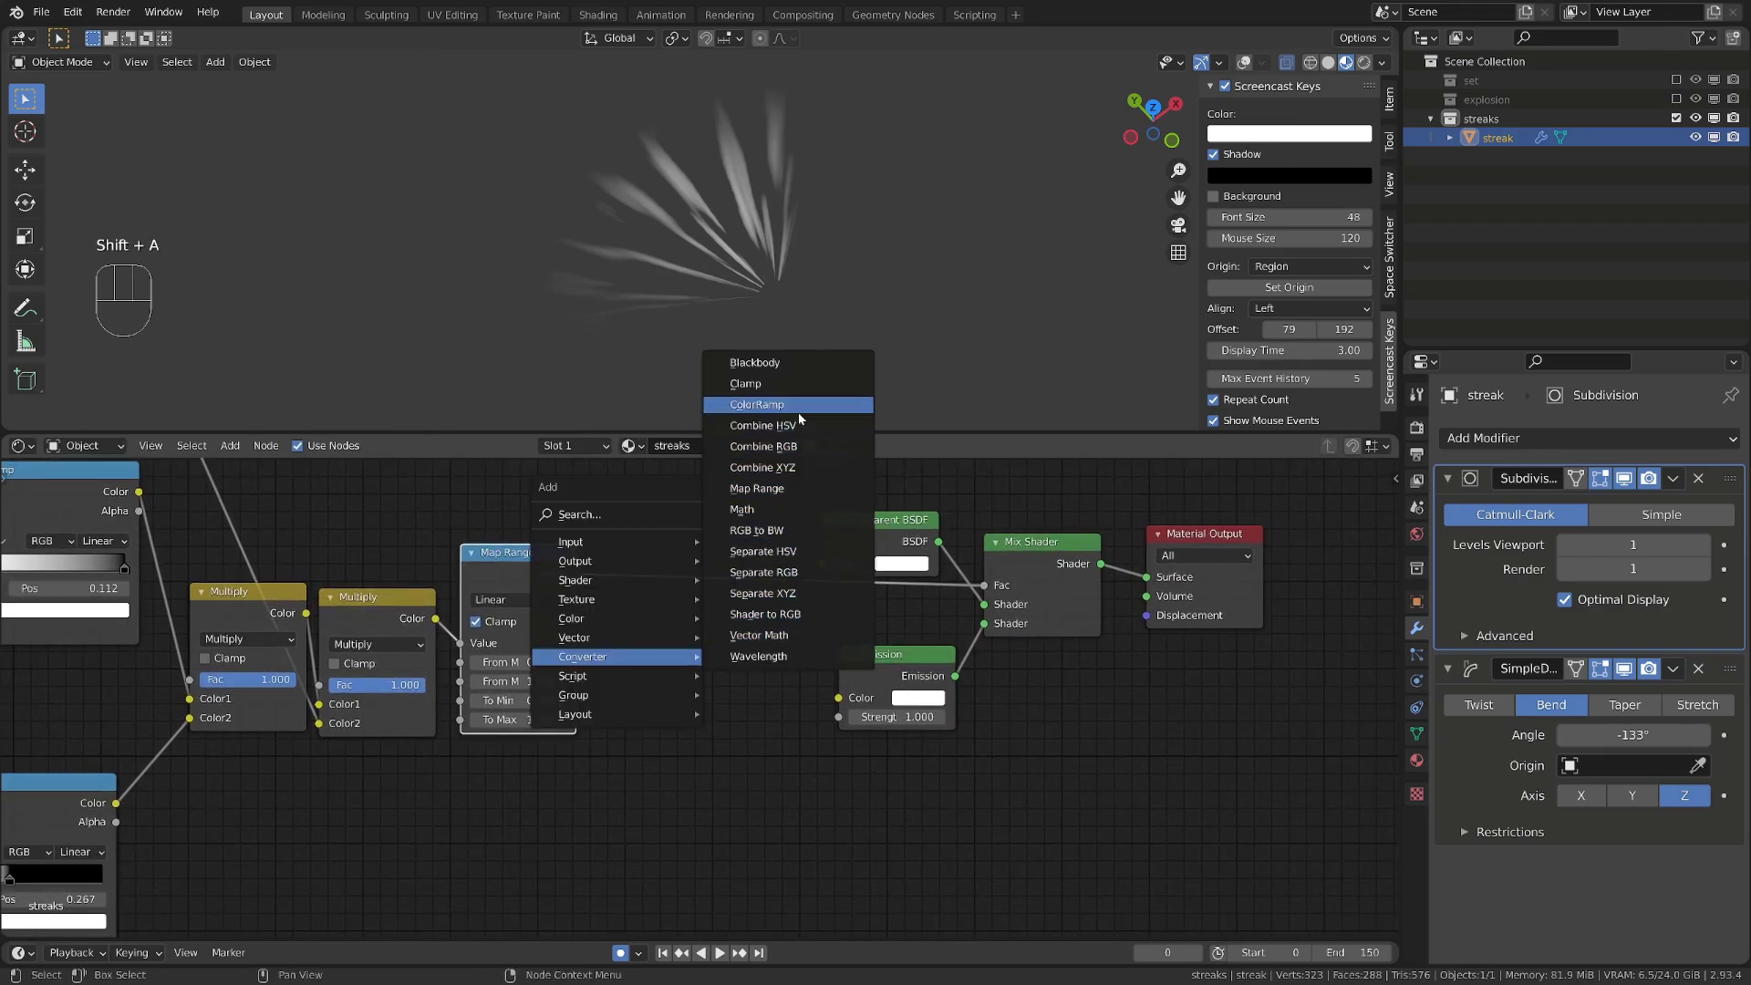
pyautogui.click(757, 404)
pyautogui.click(583, 735)
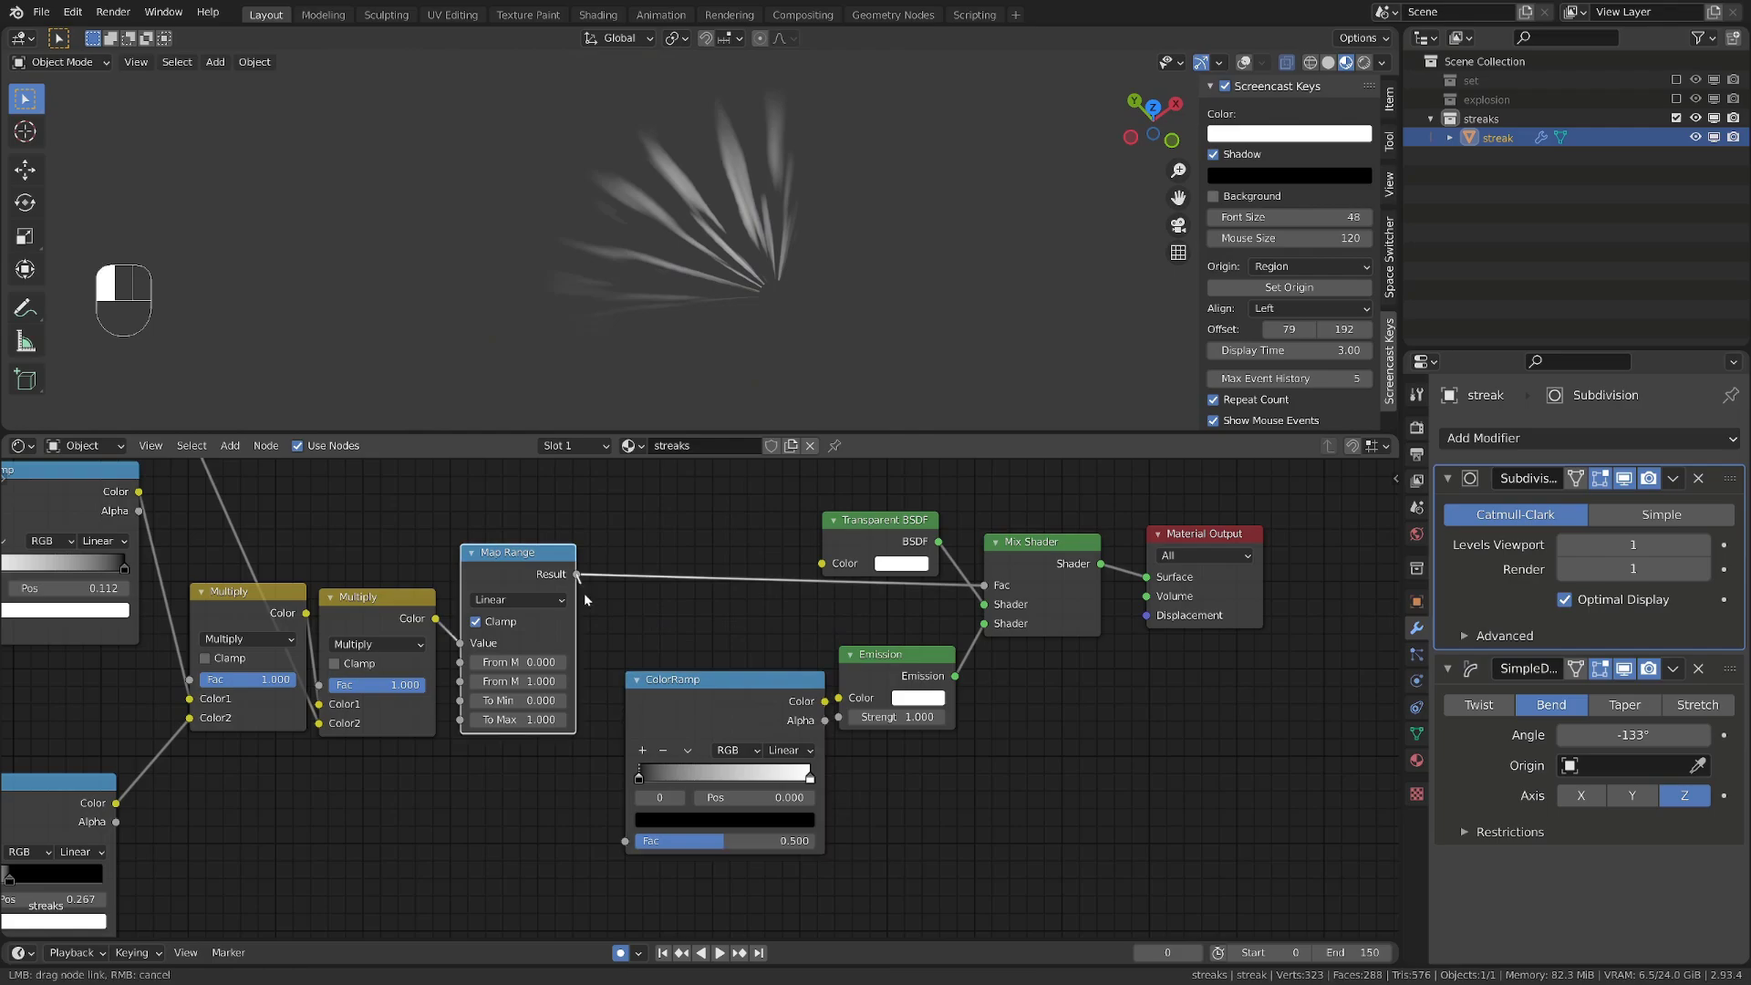
pyautogui.moveTo(617, 816); pyautogui.dragTo(625, 840)
pyautogui.moveTo(824, 701)
pyautogui.mouseDown()
pyautogui.moveTo(890, 666)
pyautogui.moveTo(848, 699)
pyautogui.mouseUp()
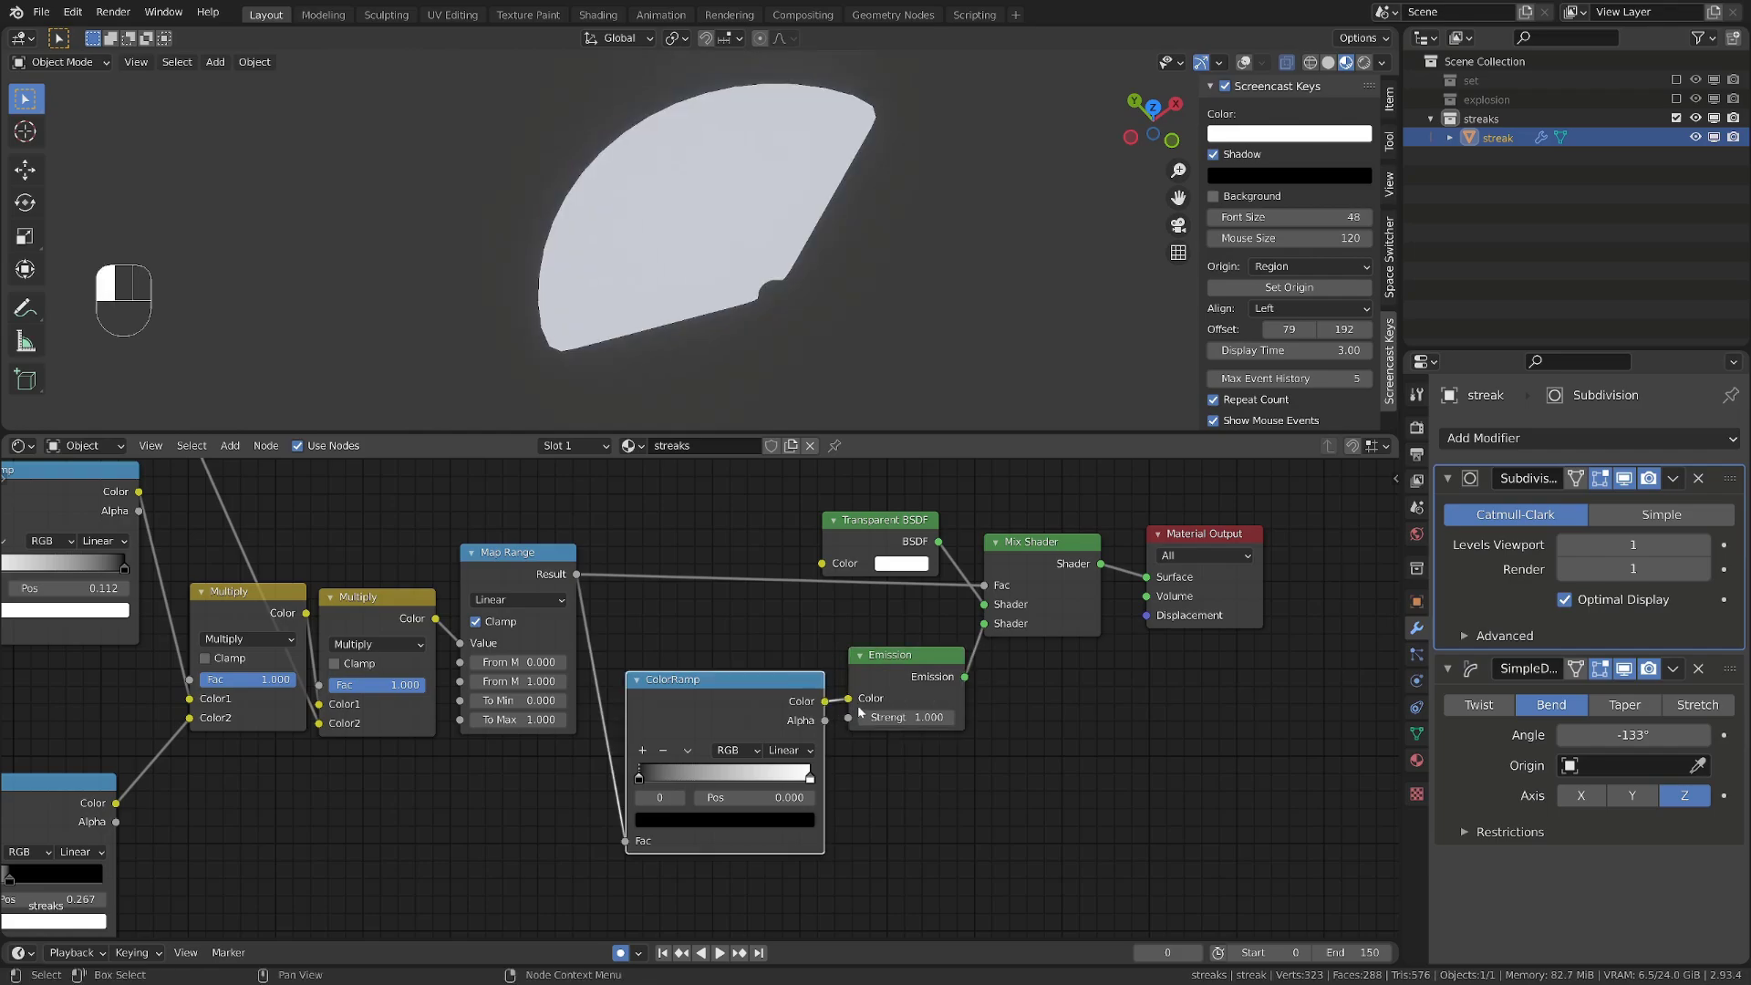
# Preview the Emission node and tint the new ColorRamp's white stop a pale cream
pyautogui.keyDown('ctrl'); pyautogui.keyDown('shift'); pyautogui.click(908, 668); pyautogui.keyUp('shift'); pyautogui.keyUp('ctrl')
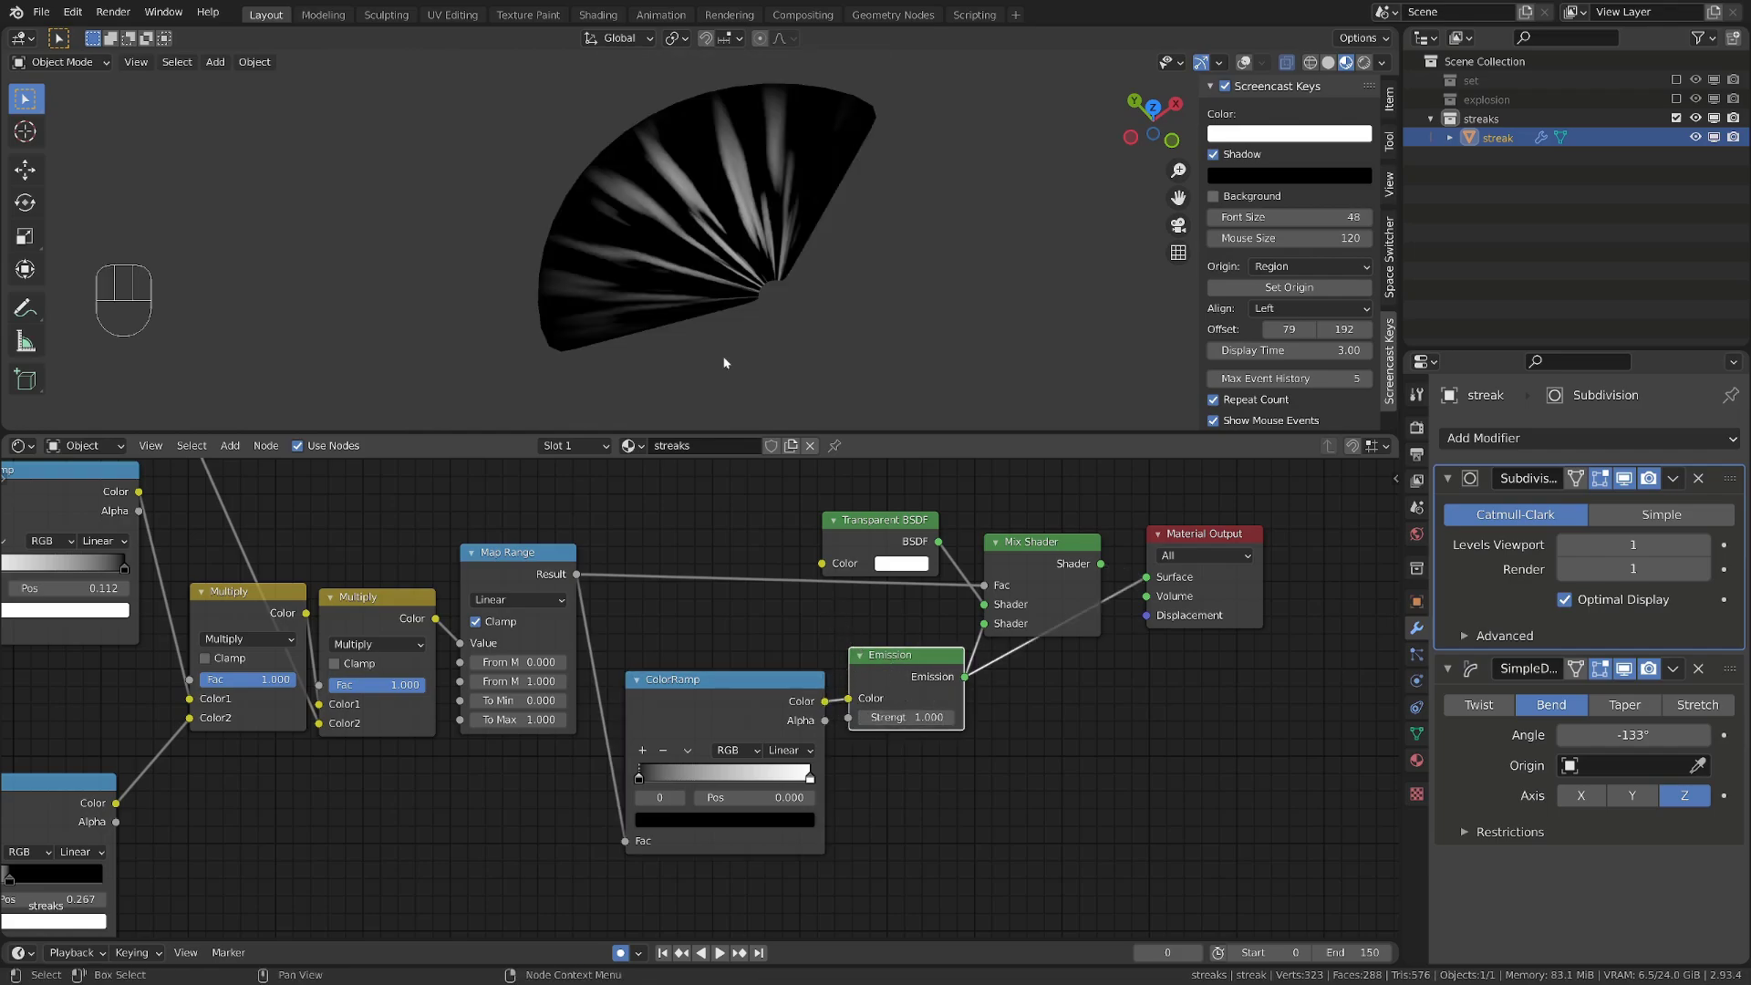
pyautogui.moveTo(702, 692); pyautogui.dragTo(683, 626)
pyautogui.click(798, 761)
pyautogui.click(773, 801)
# Recolor the black stop bright red and add an orange stop with hue 0.030, saturation 1.000 and value 1.000
pyautogui.click(624, 759)
pyautogui.click(651, 800)
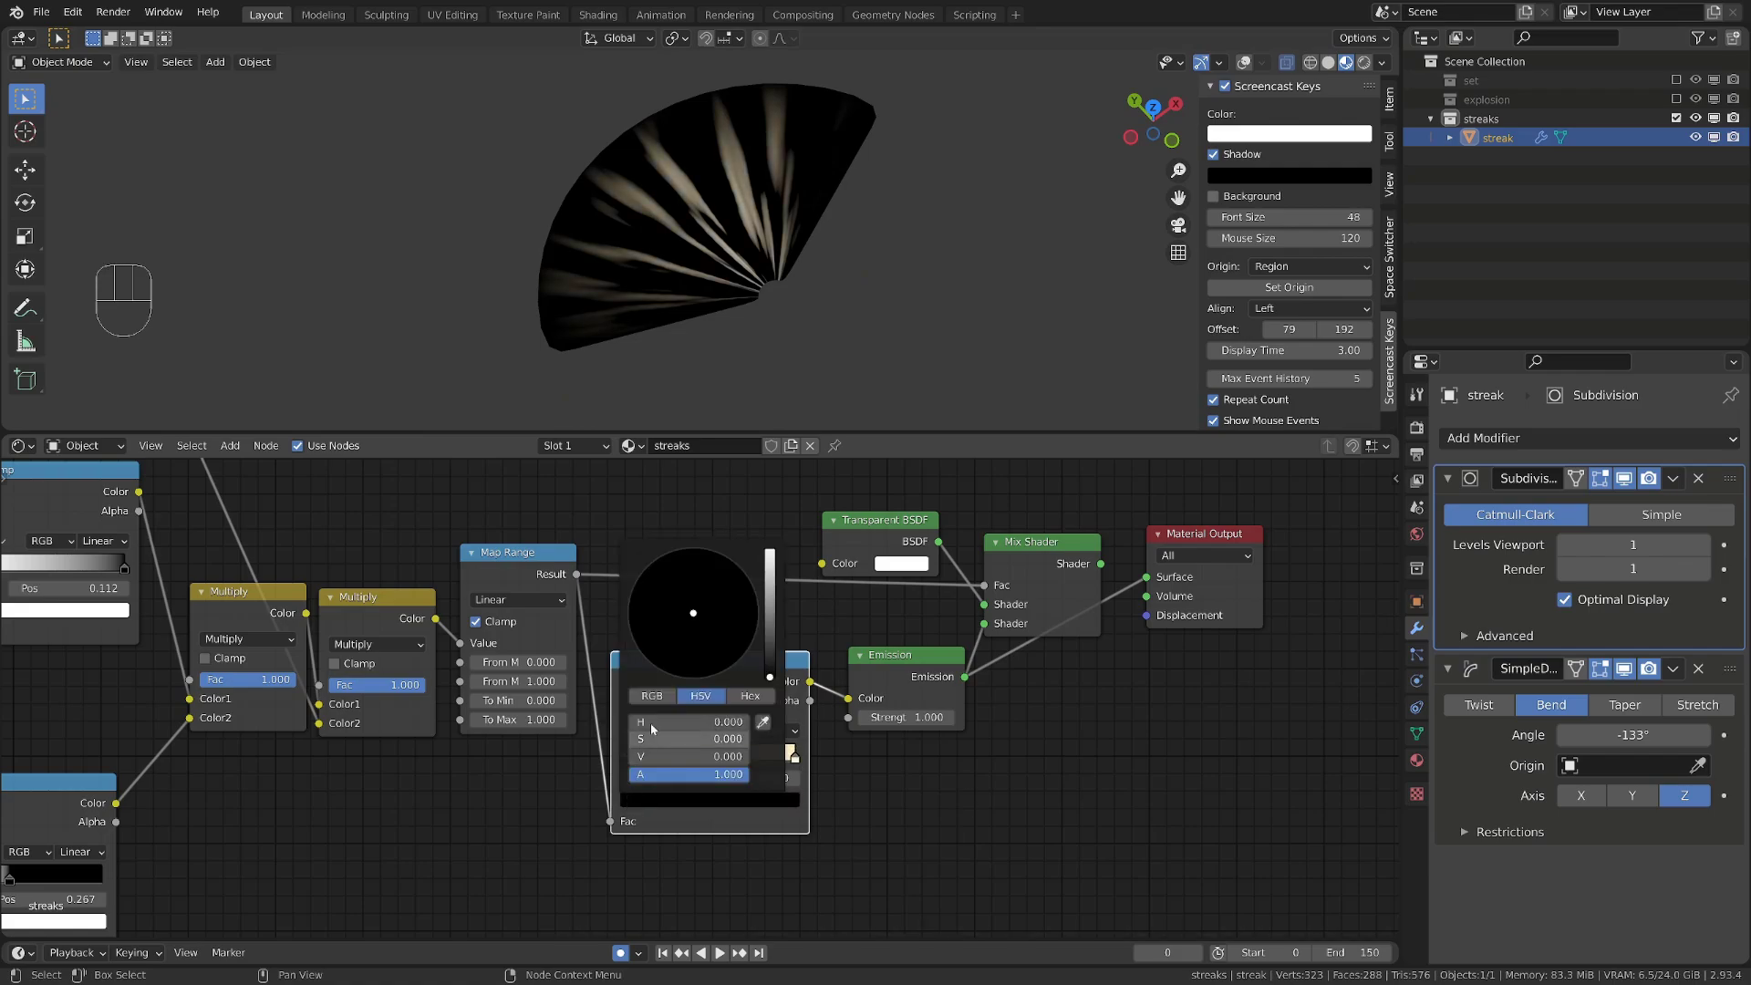
pyautogui.moveTo(771, 677); pyautogui.dragTo(772, 549)
pyautogui.moveTo(659, 666)
pyautogui.mouseDown()
pyautogui.moveTo(683, 679)
pyautogui.moveTo(664, 672)
pyautogui.mouseUp()
pyautogui.click(629, 731)
pyautogui.click(673, 801)
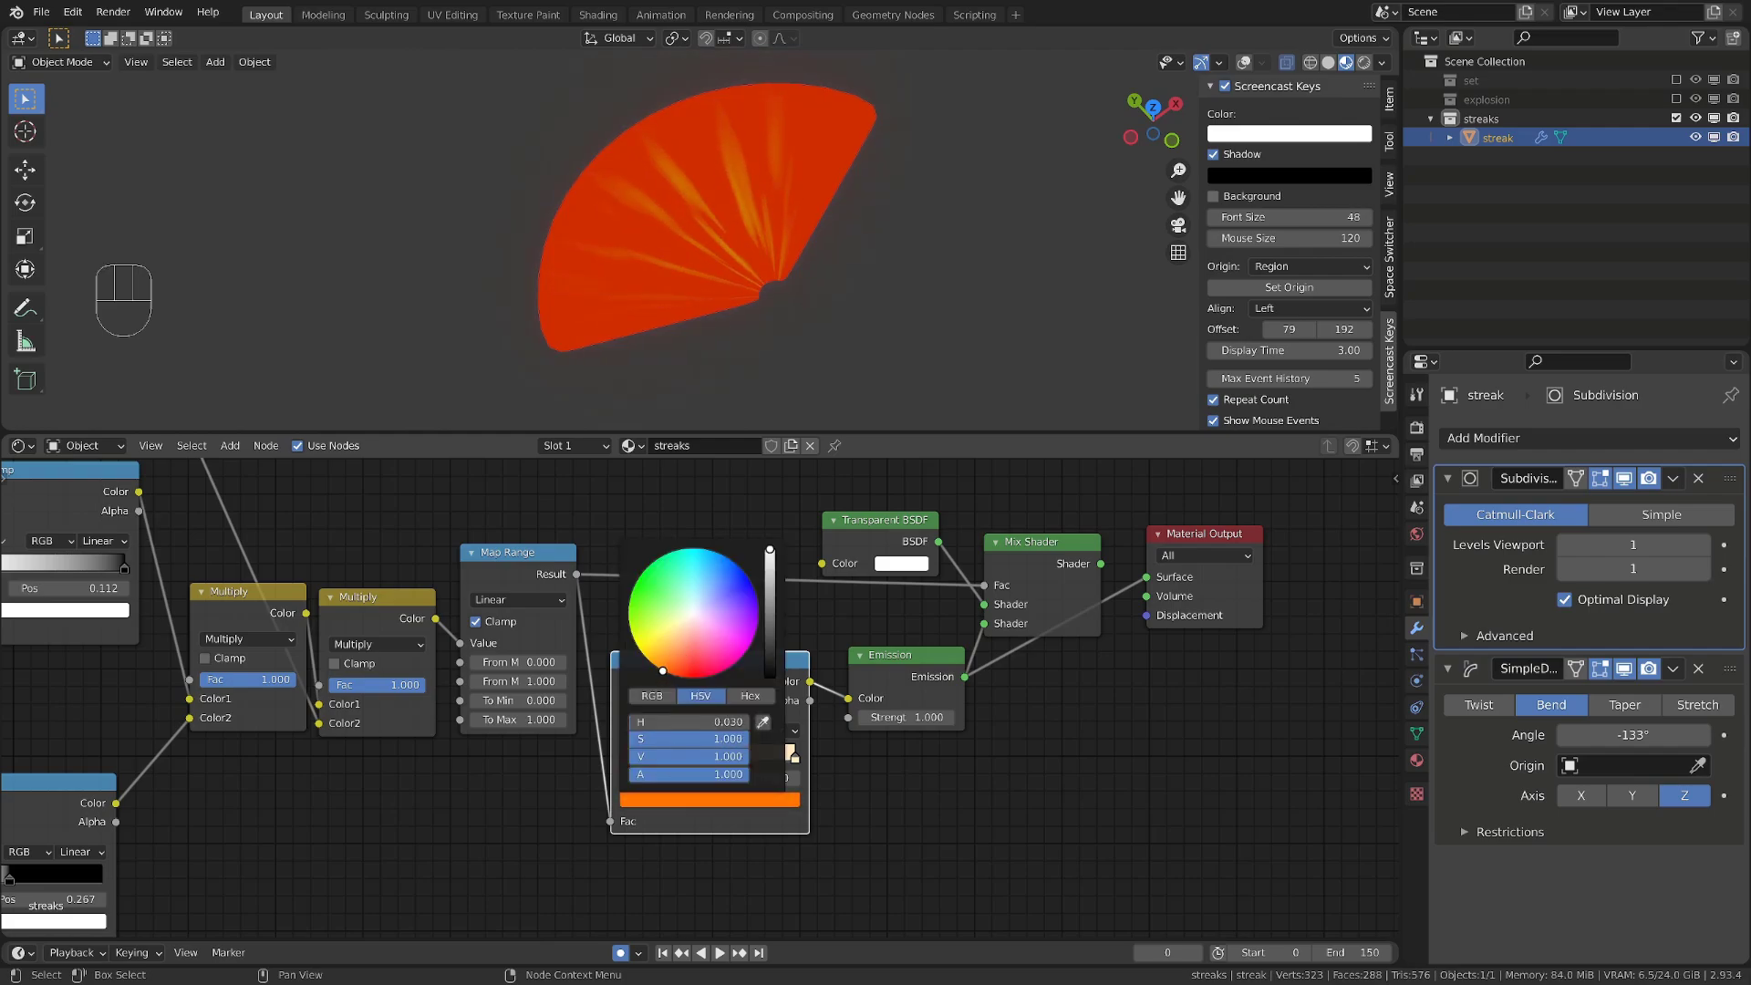
# Add a yellow stop three quarters along the ramp with hue 0.129, saturation 0.908 and value 1.000
pyautogui.click(629, 733)
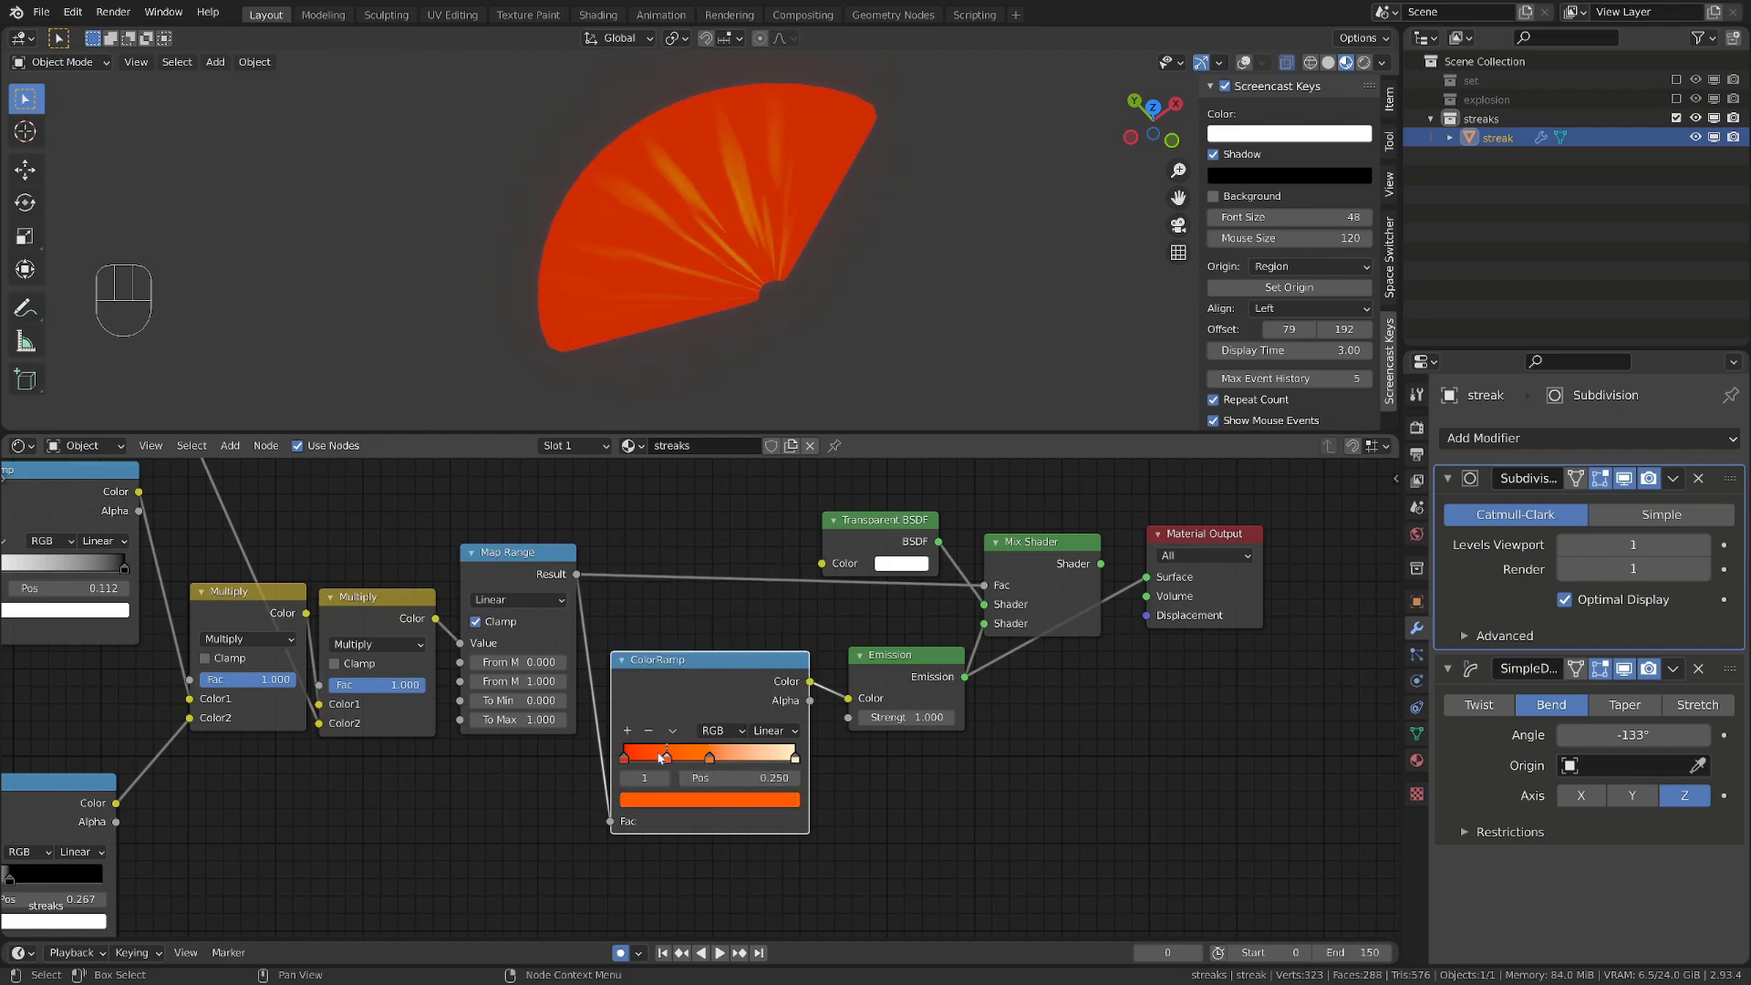
pyautogui.moveTo(666, 760); pyautogui.dragTo(750, 781)
pyautogui.click(747, 798)
pyautogui.moveTo(670, 653); pyautogui.dragTo(660, 640)
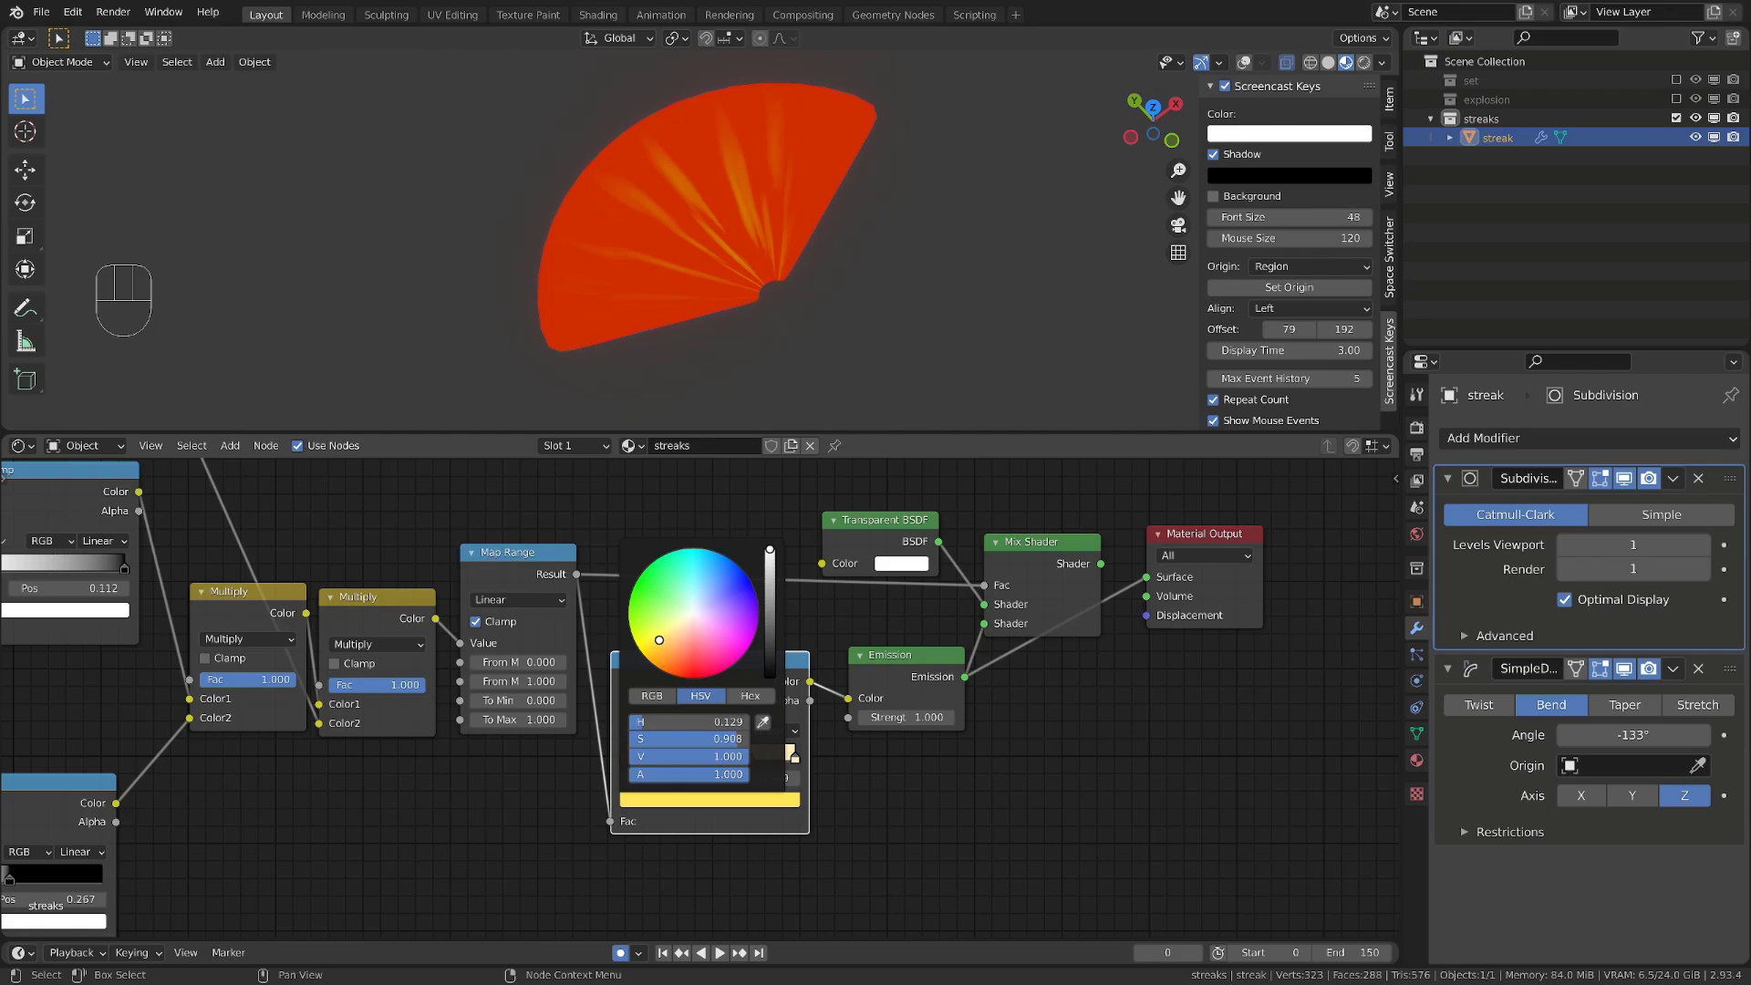
# Shift the orange stop to about a third of the ramp and the red stop to about 0.009
pyautogui.click(683, 758)
pyautogui.click(627, 757)
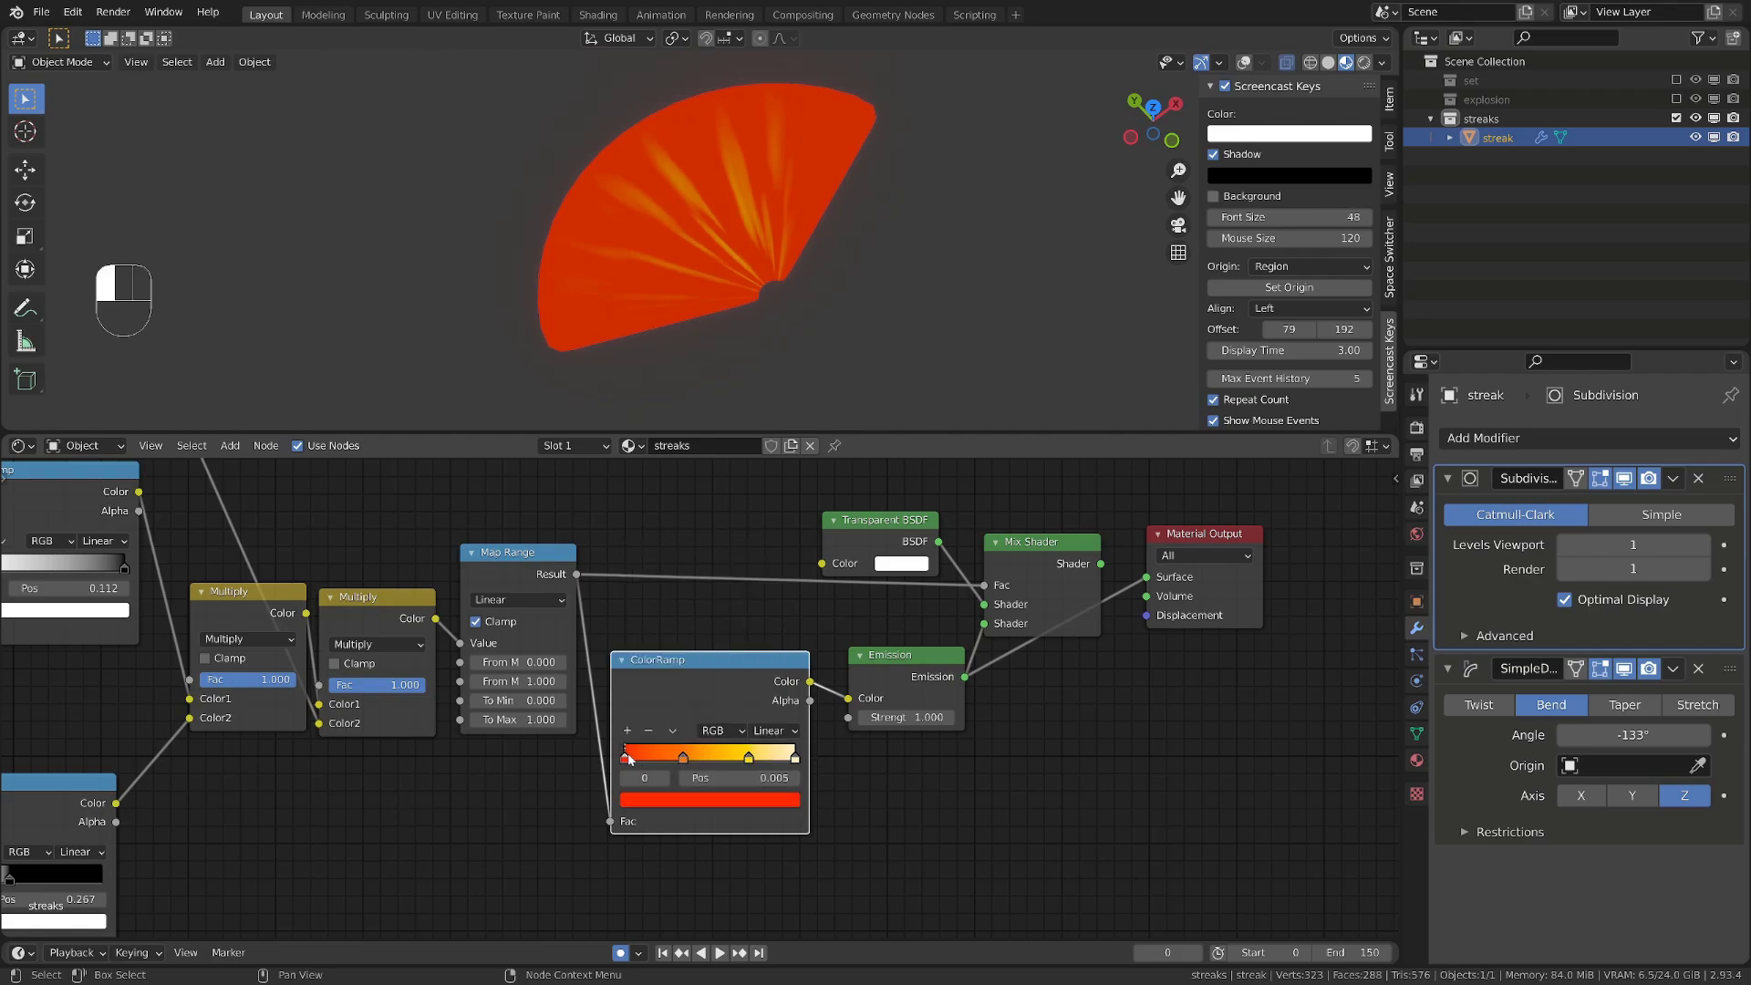
pyautogui.moveTo(629, 759); pyautogui.dragTo(631, 759)
# Set the Map Range node's From Max to 0.400 to brighten the streaks
pyautogui.scroll(4, 763, 325)
pyautogui.scroll(1, 530, 743)
pyautogui.moveTo(502, 659)
pyautogui.mouseDown()
pyautogui.moveTo(575, 659)
pyautogui.moveTo(511, 659)
pyautogui.mouseUp()
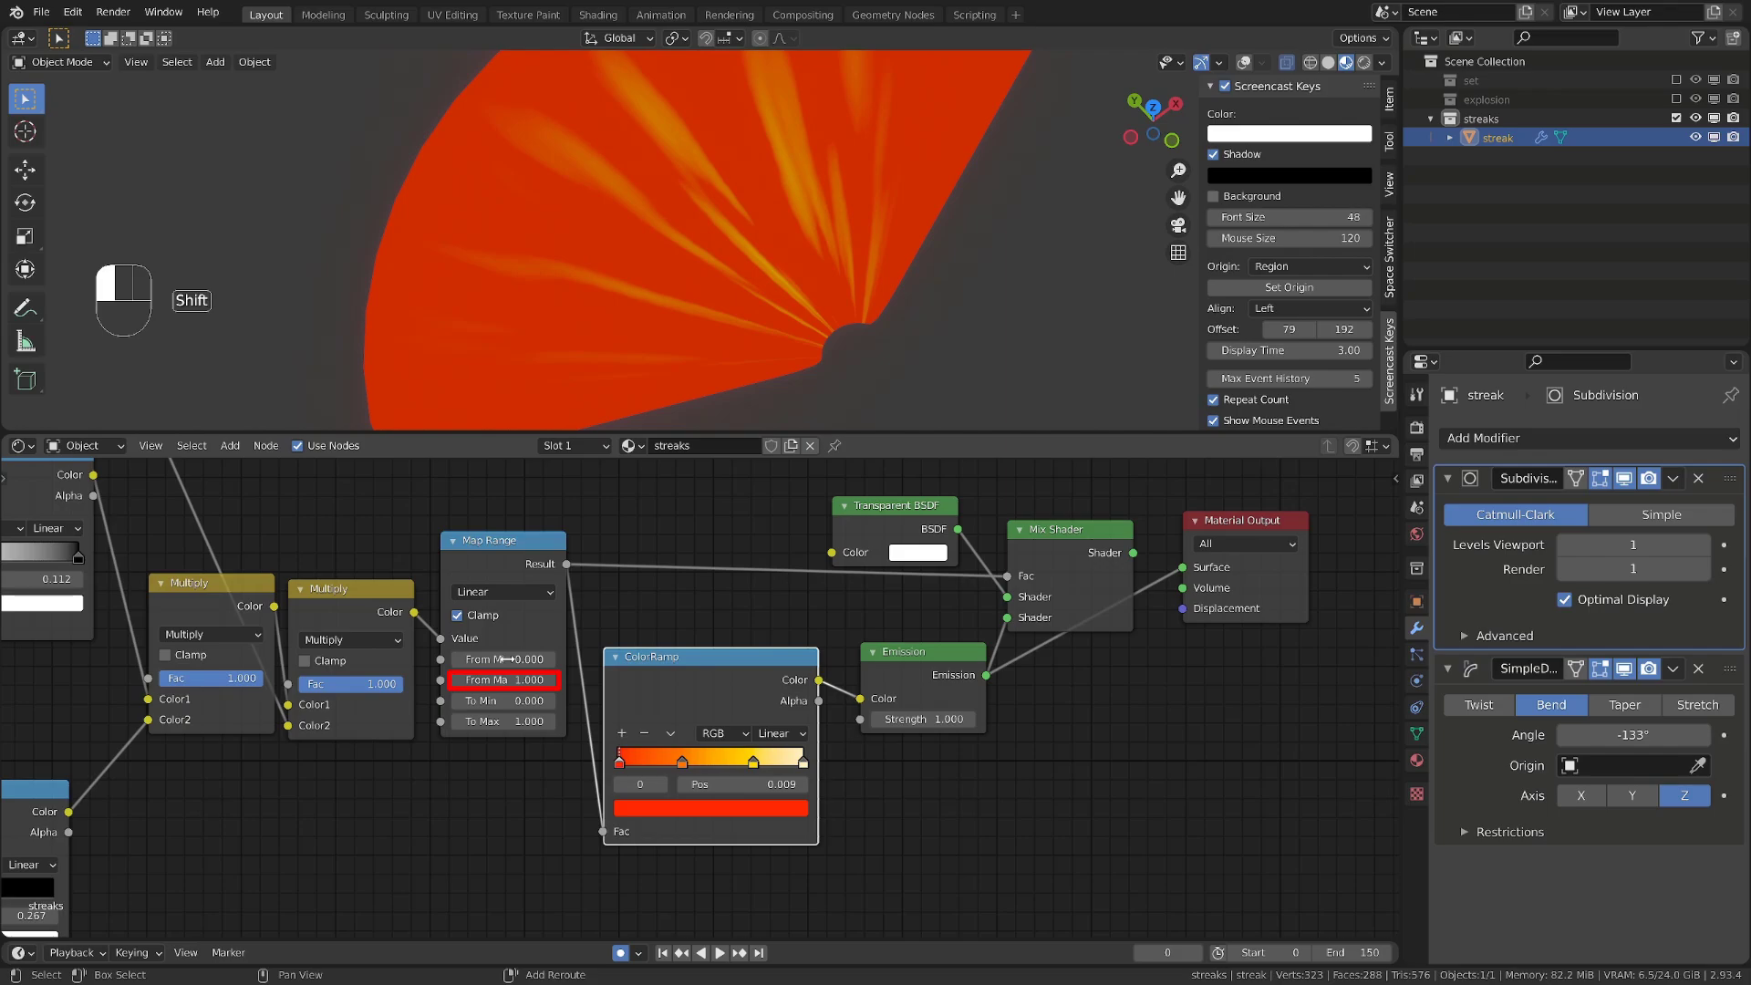
pyautogui.keyDown('shift'); pyautogui.moveTo(503, 679); pyautogui.dragTo(438, 679); pyautogui.keyUp('shift')
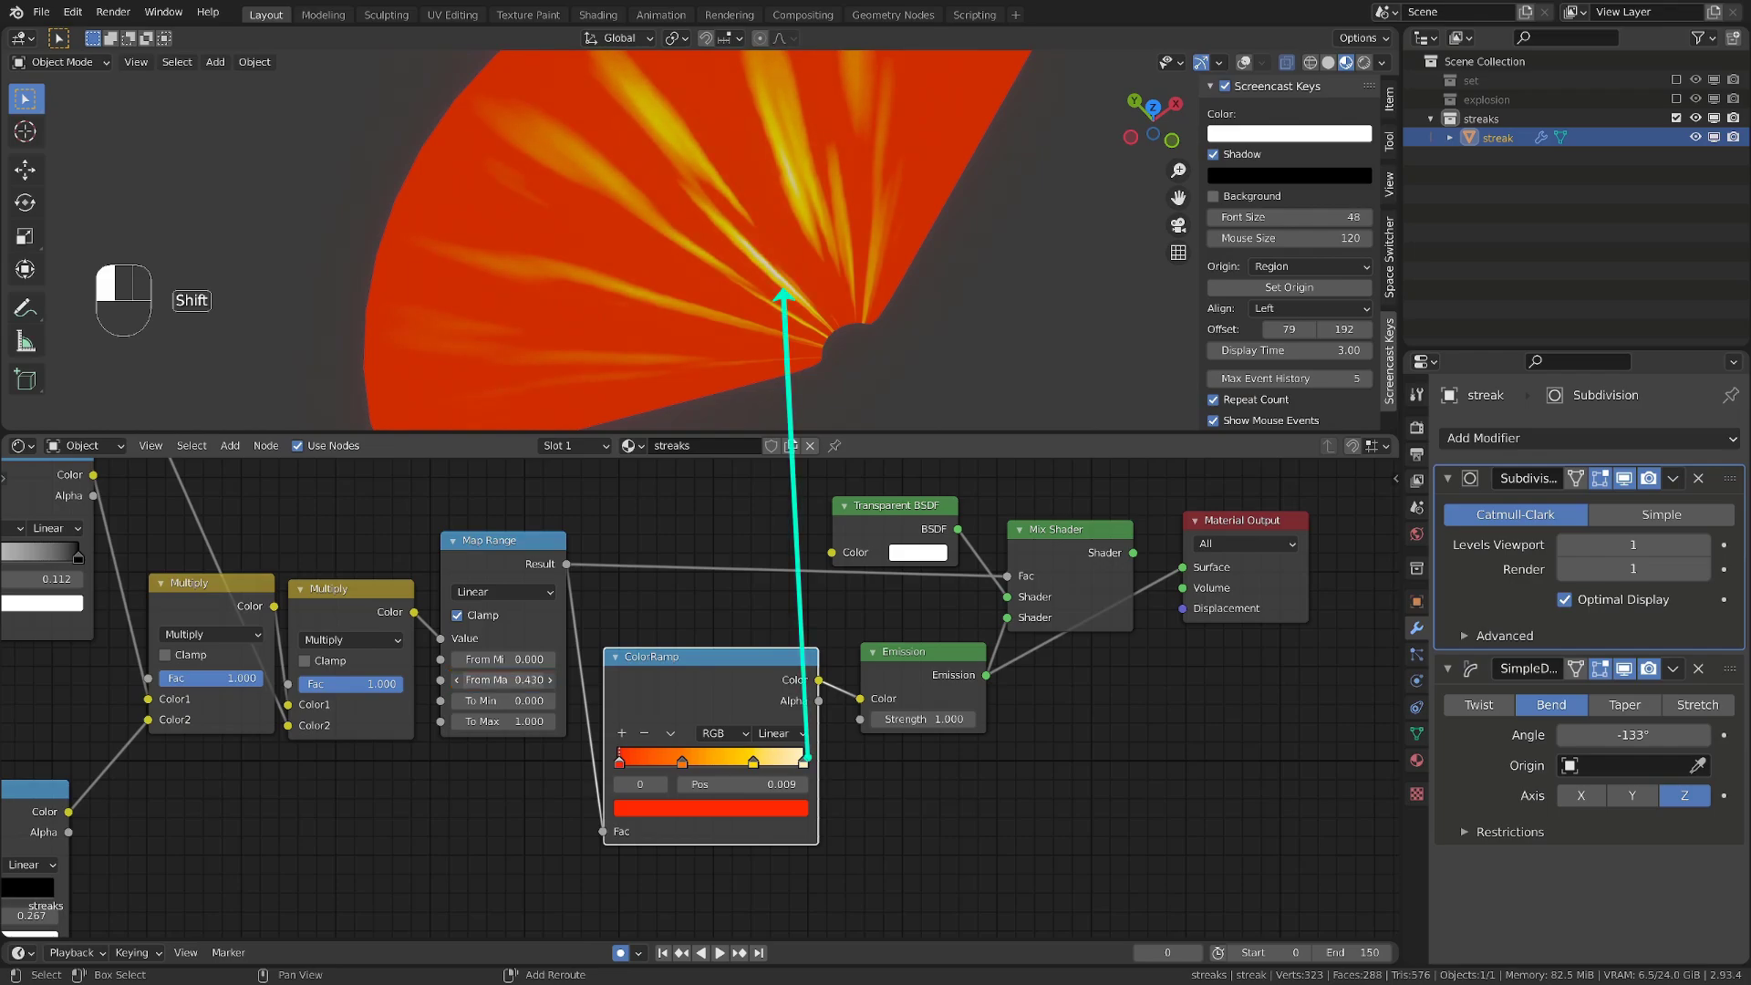
pyautogui.keyDown('shift'); pyautogui.moveTo(434, 680); pyautogui.dragTo(437, 679); pyautogui.keyUp('shift')
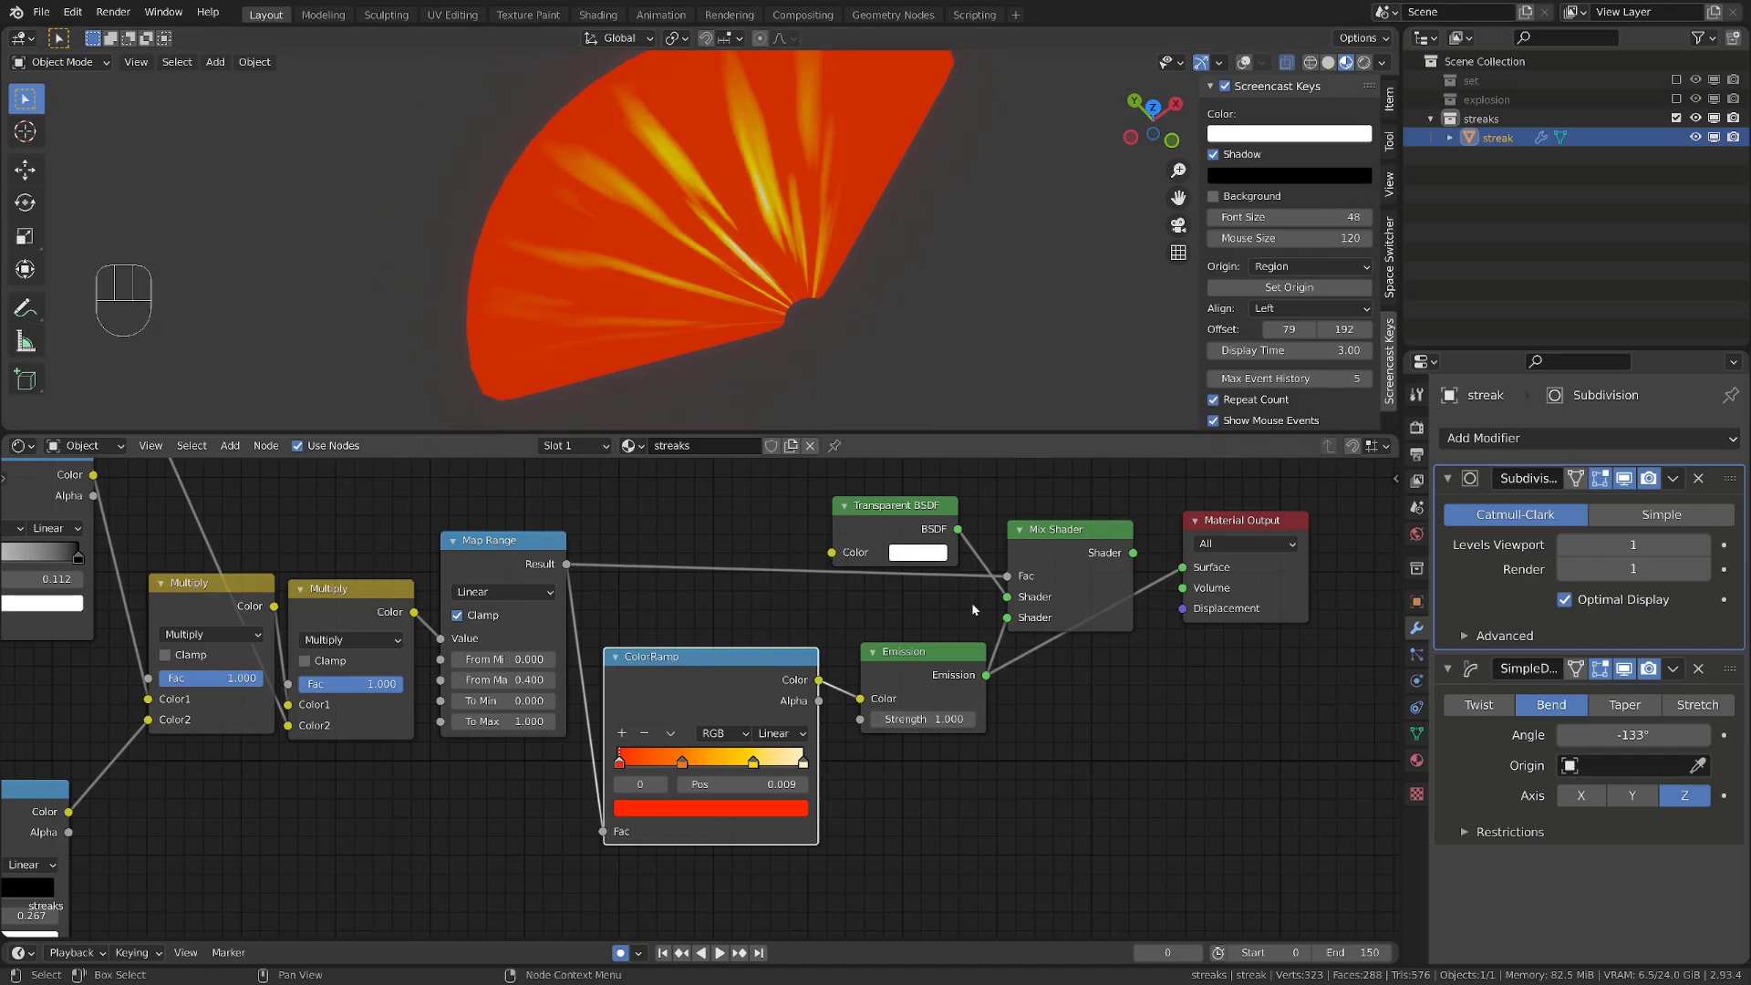
# Connect the Mix Shader to the Material Output's surface and set the Emission strength to 50
pyautogui.keyDown('alt'); pyautogui.keyDown('shift'); pyautogui.moveTo(914, 620); pyautogui.dragTo(904, 711, button='middle'); pyautogui.keyUp('shift'); pyautogui.keyUp('alt')
pyautogui.moveTo(901, 600)
pyautogui.mouseDown()
pyautogui.moveTo(922, 613)
pyautogui.moveTo(925, 590)
pyautogui.mouseUp()
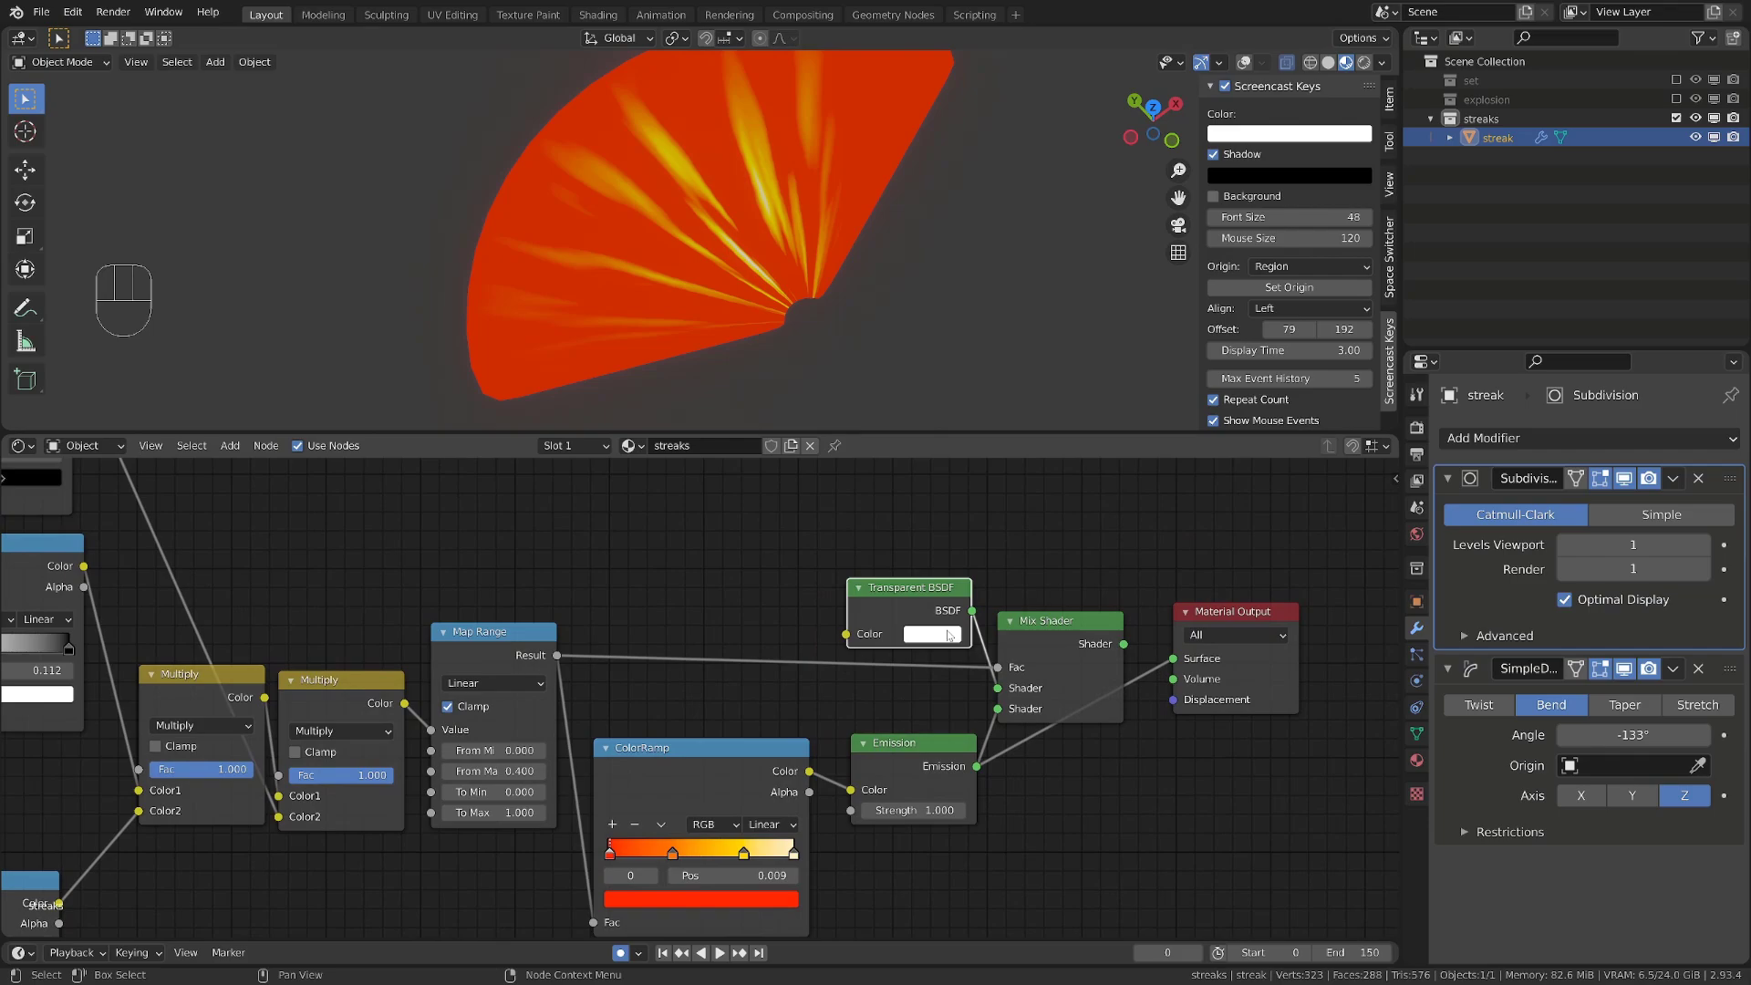
pyautogui.keyDown('ctrl'); pyautogui.keyDown('shift'); pyautogui.click(1059, 636); pyautogui.keyUp('shift'); pyautogui.keyUp('ctrl')
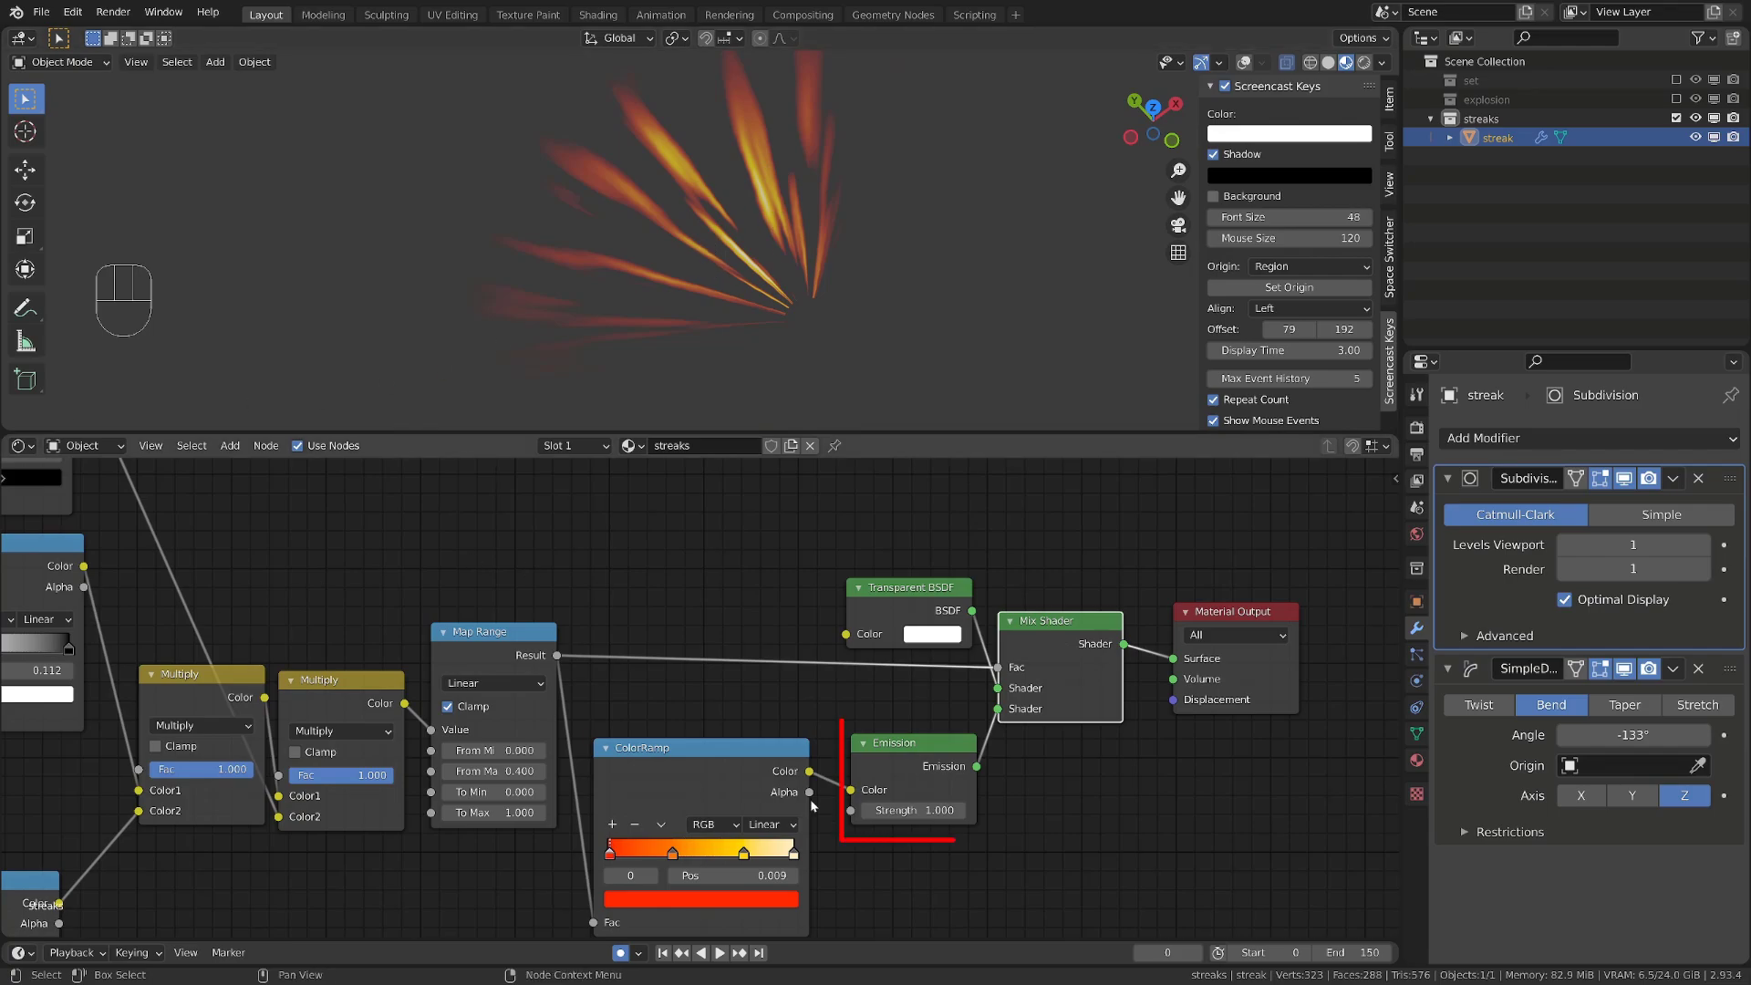
pyautogui.click(914, 810)
pyautogui.write('50')
pyautogui.press('Return')
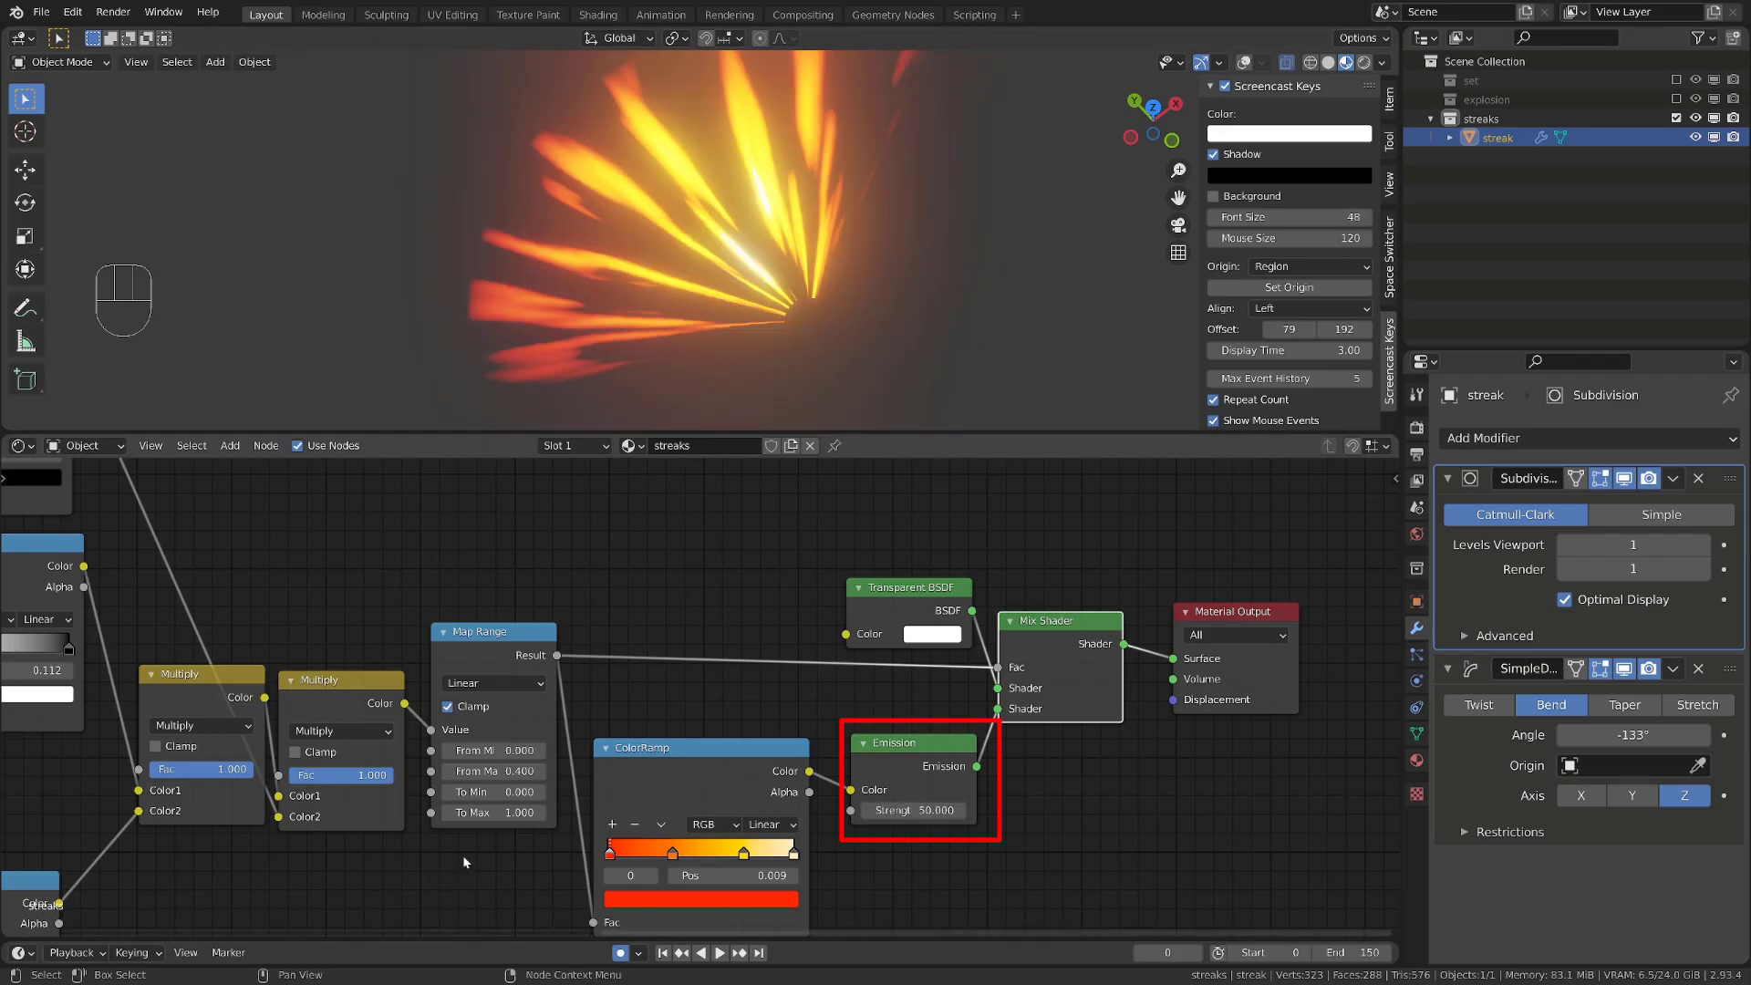
# Set the Map Range node's From Min to 0.040, From Max to 0.500 and To Max to 1.200
pyautogui.keyDown('shift'); pyautogui.moveTo(493, 751); pyautogui.dragTo(493, 750); pyautogui.keyUp('shift')
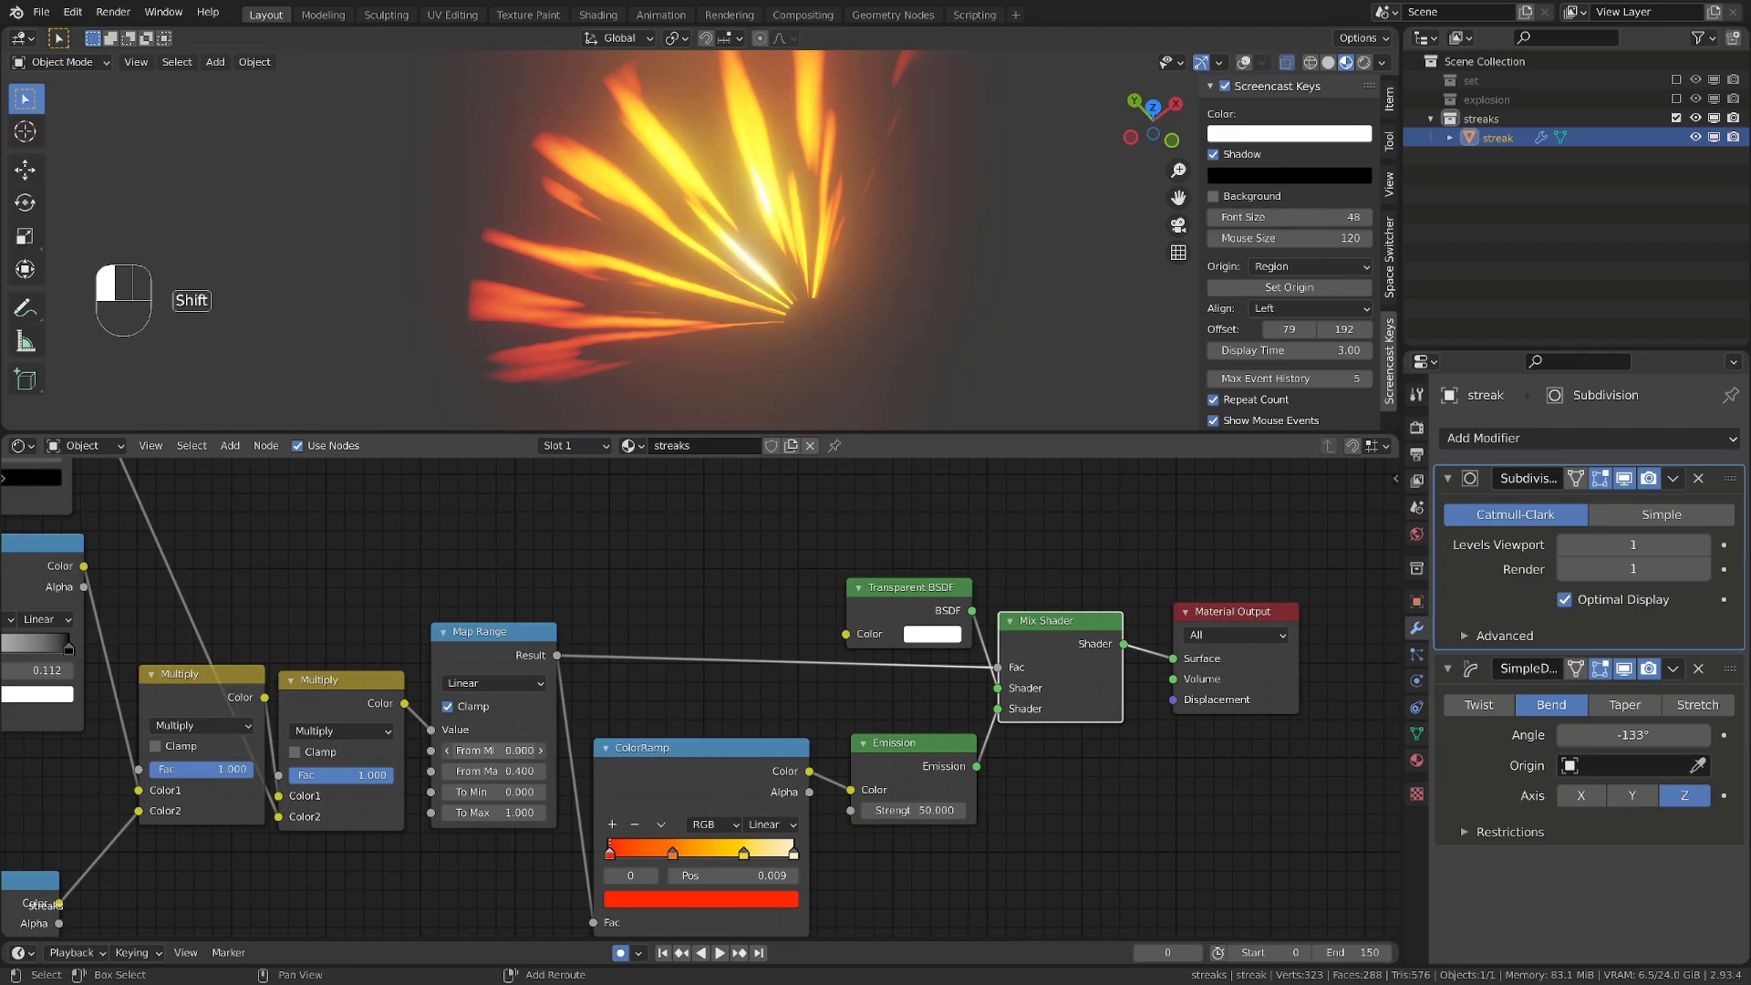
pyautogui.keyDown('shift'); pyautogui.moveTo(494, 750); pyautogui.dragTo(530, 758); pyautogui.keyUp('shift')
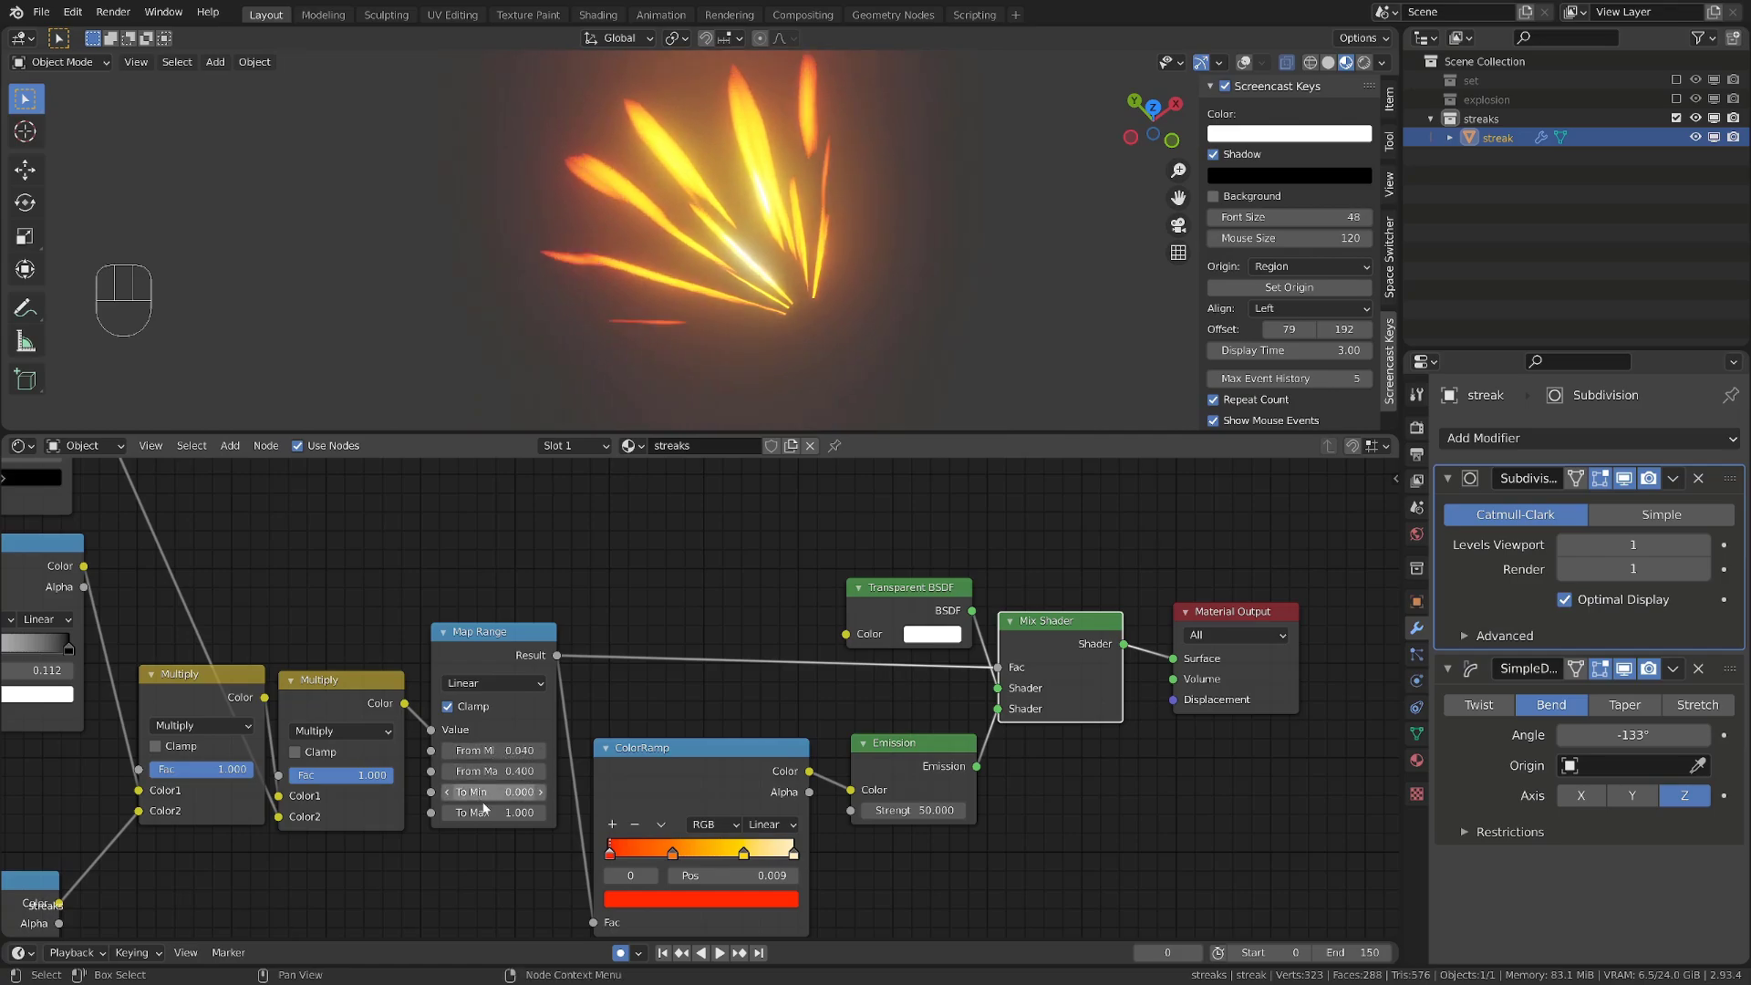
pyautogui.moveTo(500, 812)
pyautogui.keyDown('shift'); pyautogui.mouseDown()
pyautogui.moveTo(538, 811)
pyautogui.moveTo(520, 812)
pyautogui.moveTo(507, 771)
pyautogui.moveTo(525, 771)
pyautogui.mouseUp(); pyautogui.keyUp('shift')
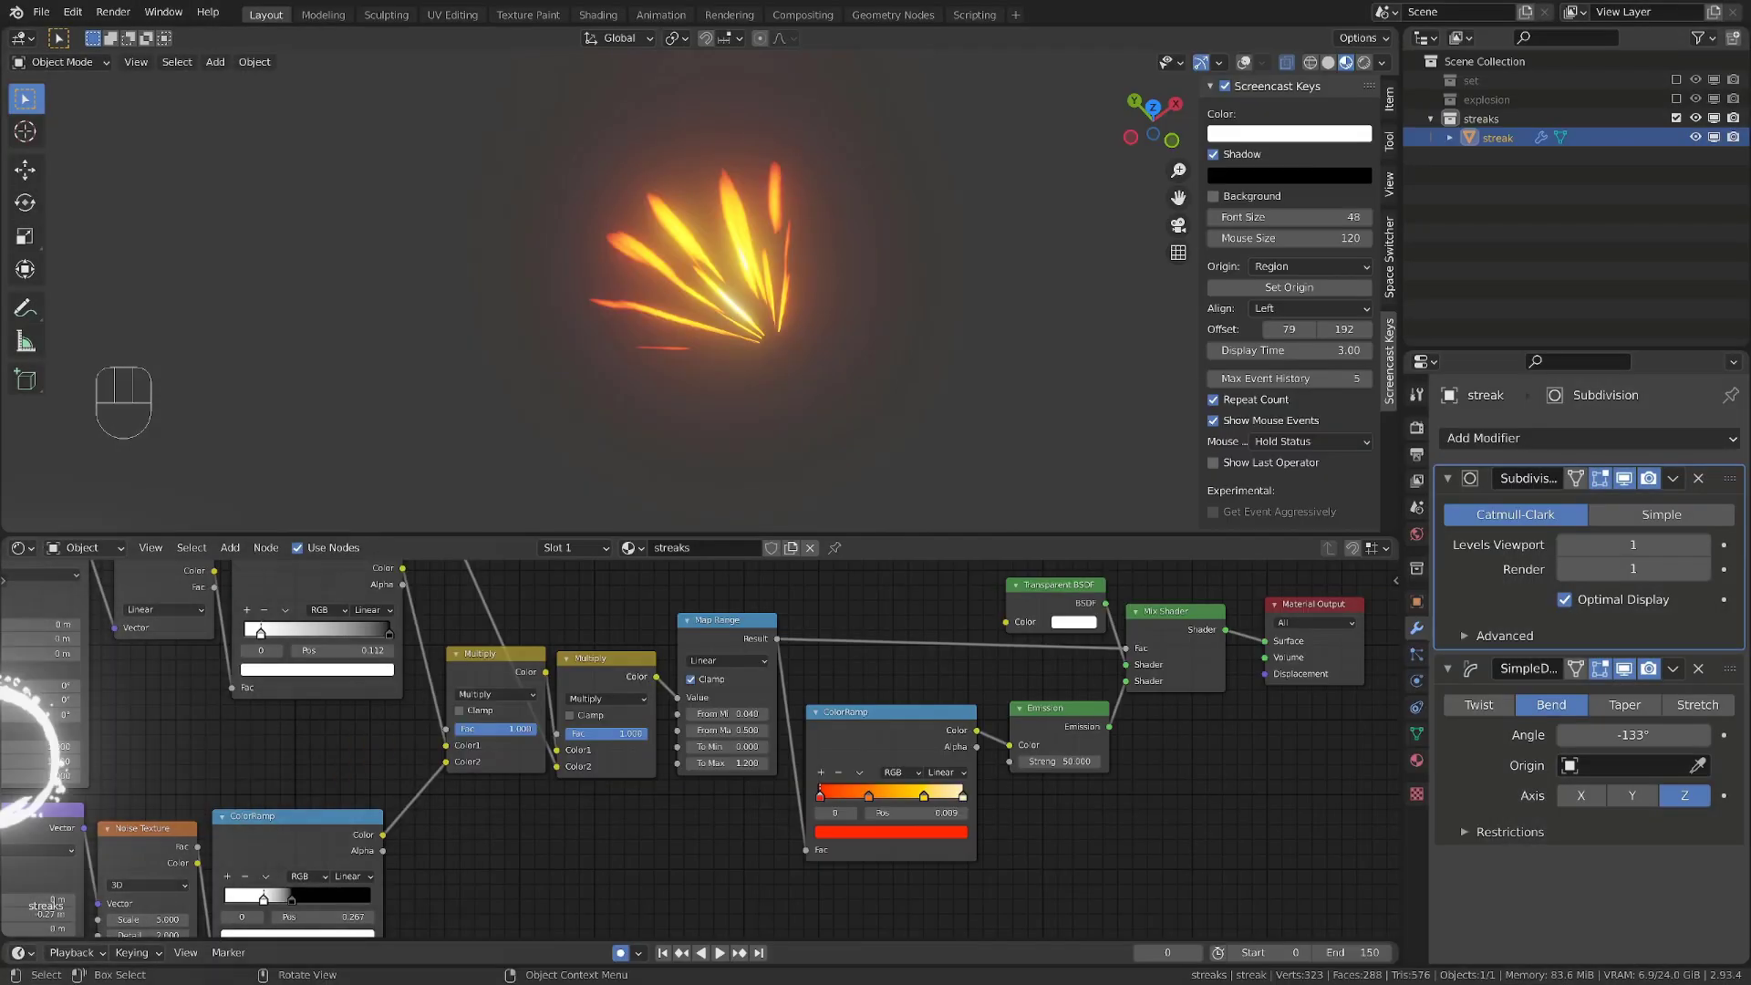
# Enable the explosion and set collections and view the whole scene at an angle
pyautogui.click(1676, 99)
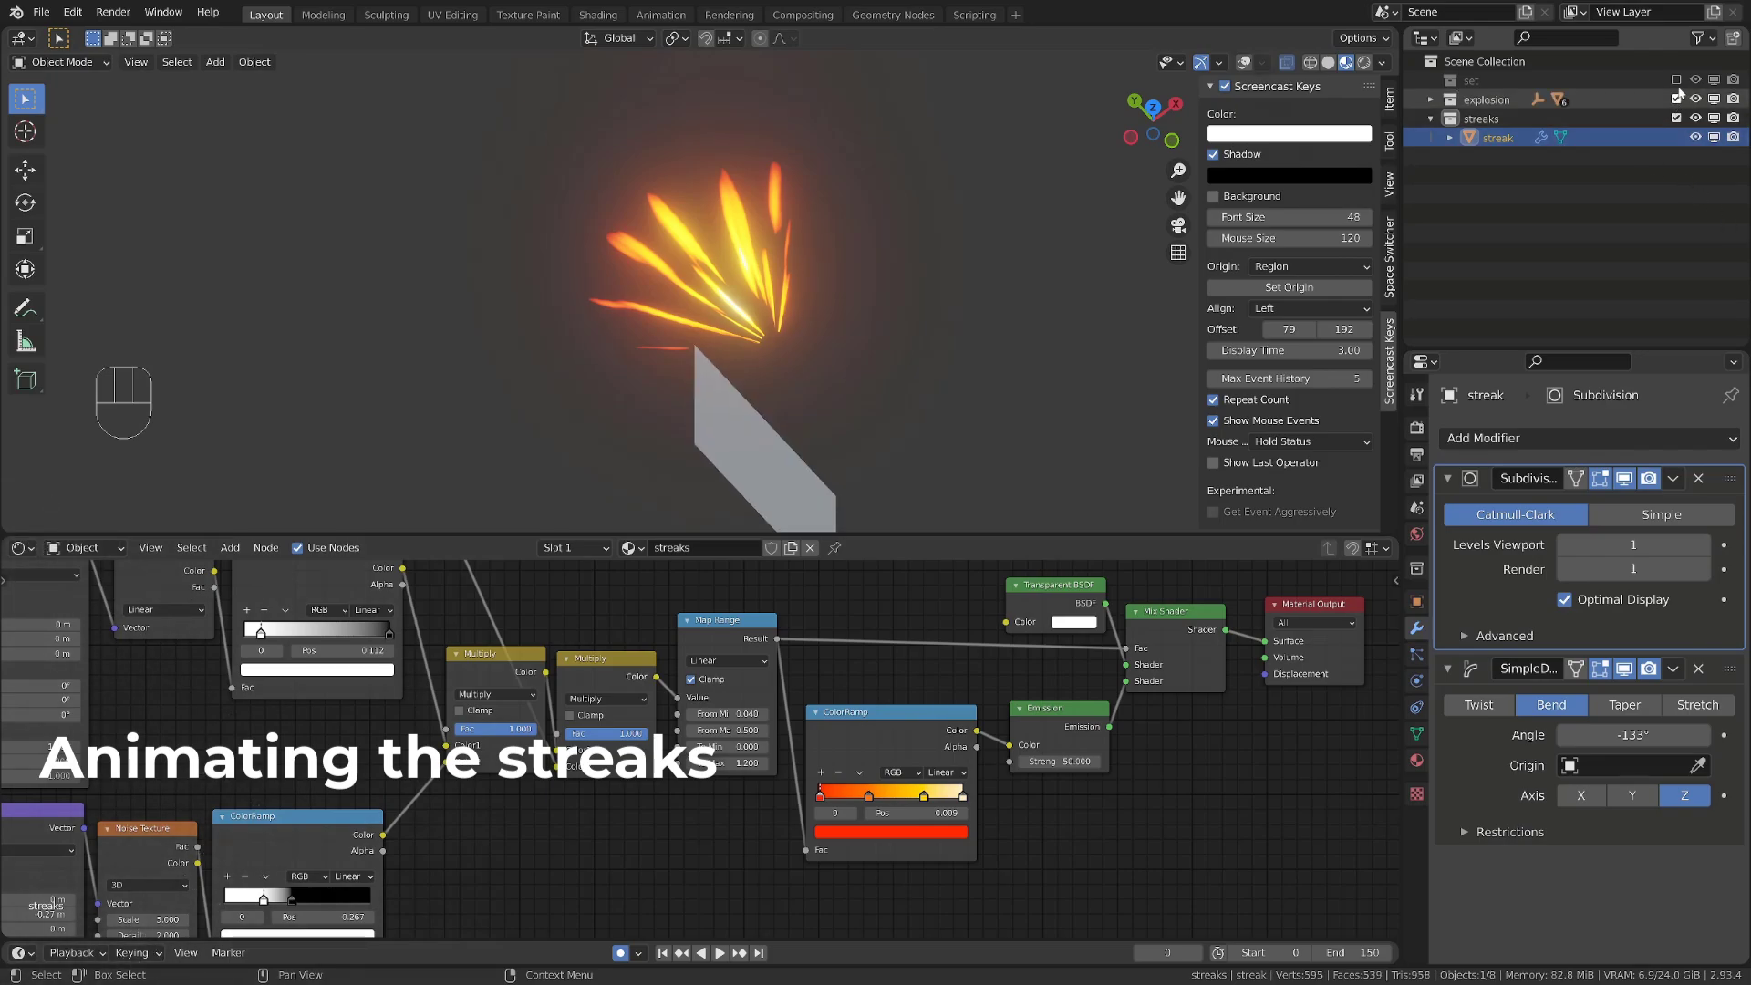
pyautogui.click(1676, 80)
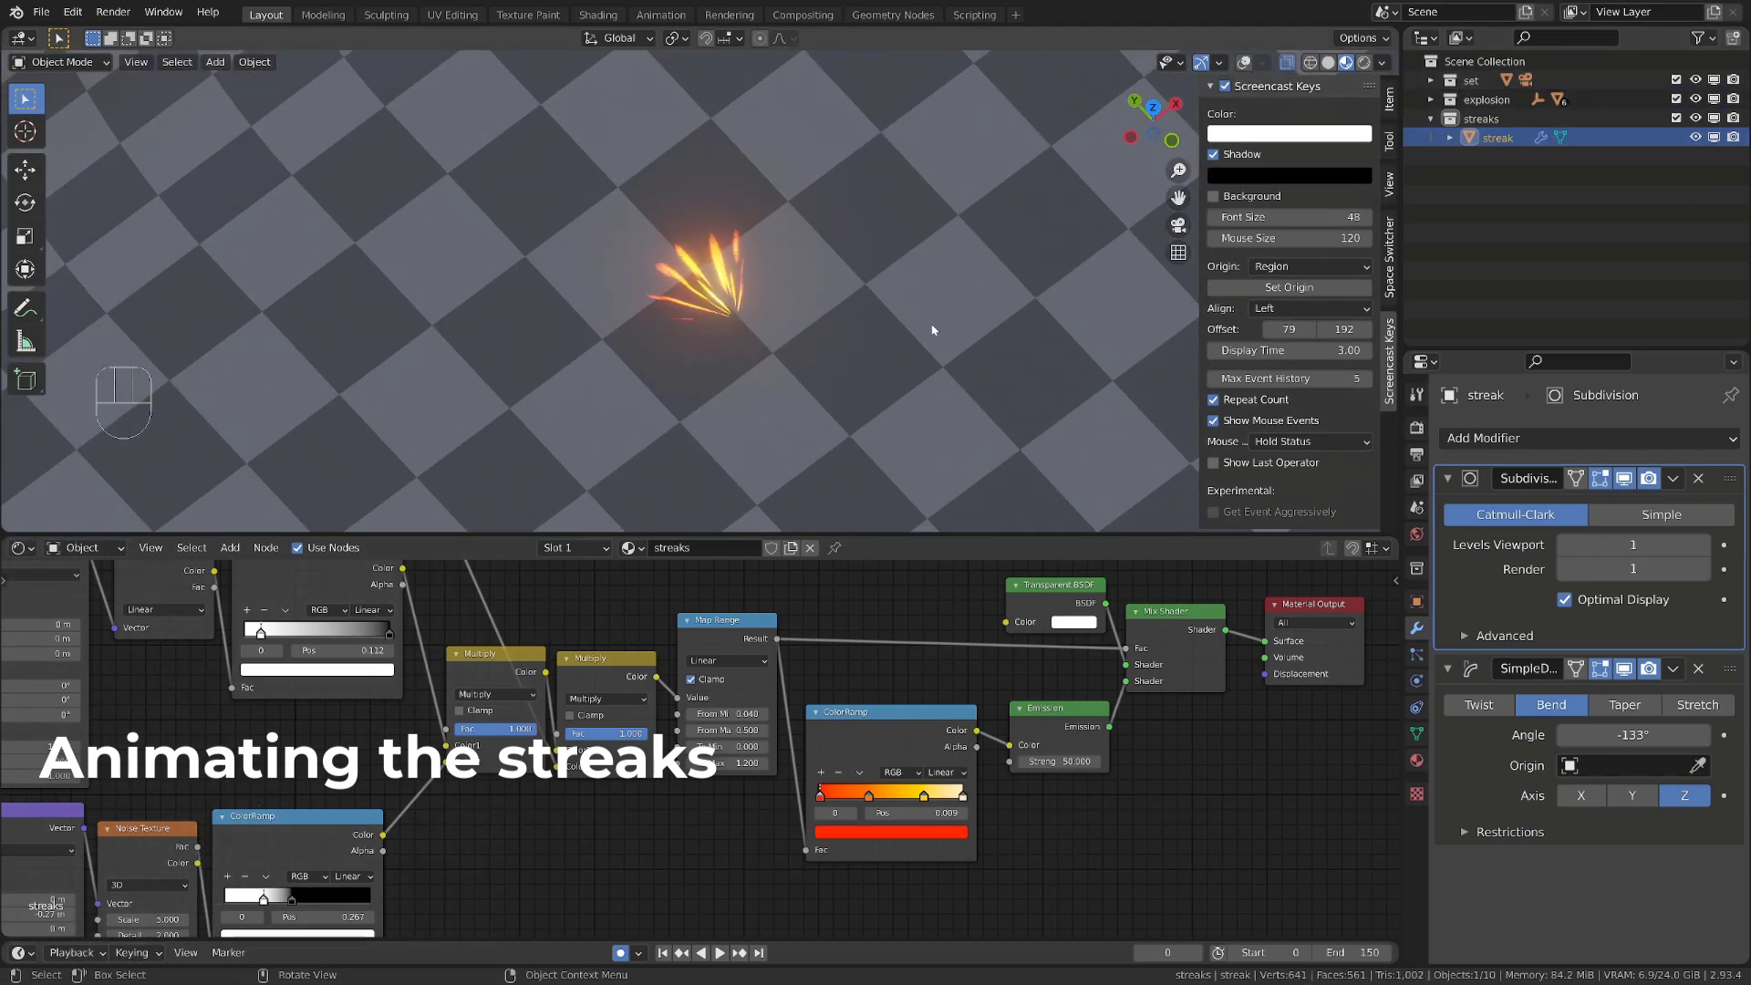
pyautogui.press('KP_1')
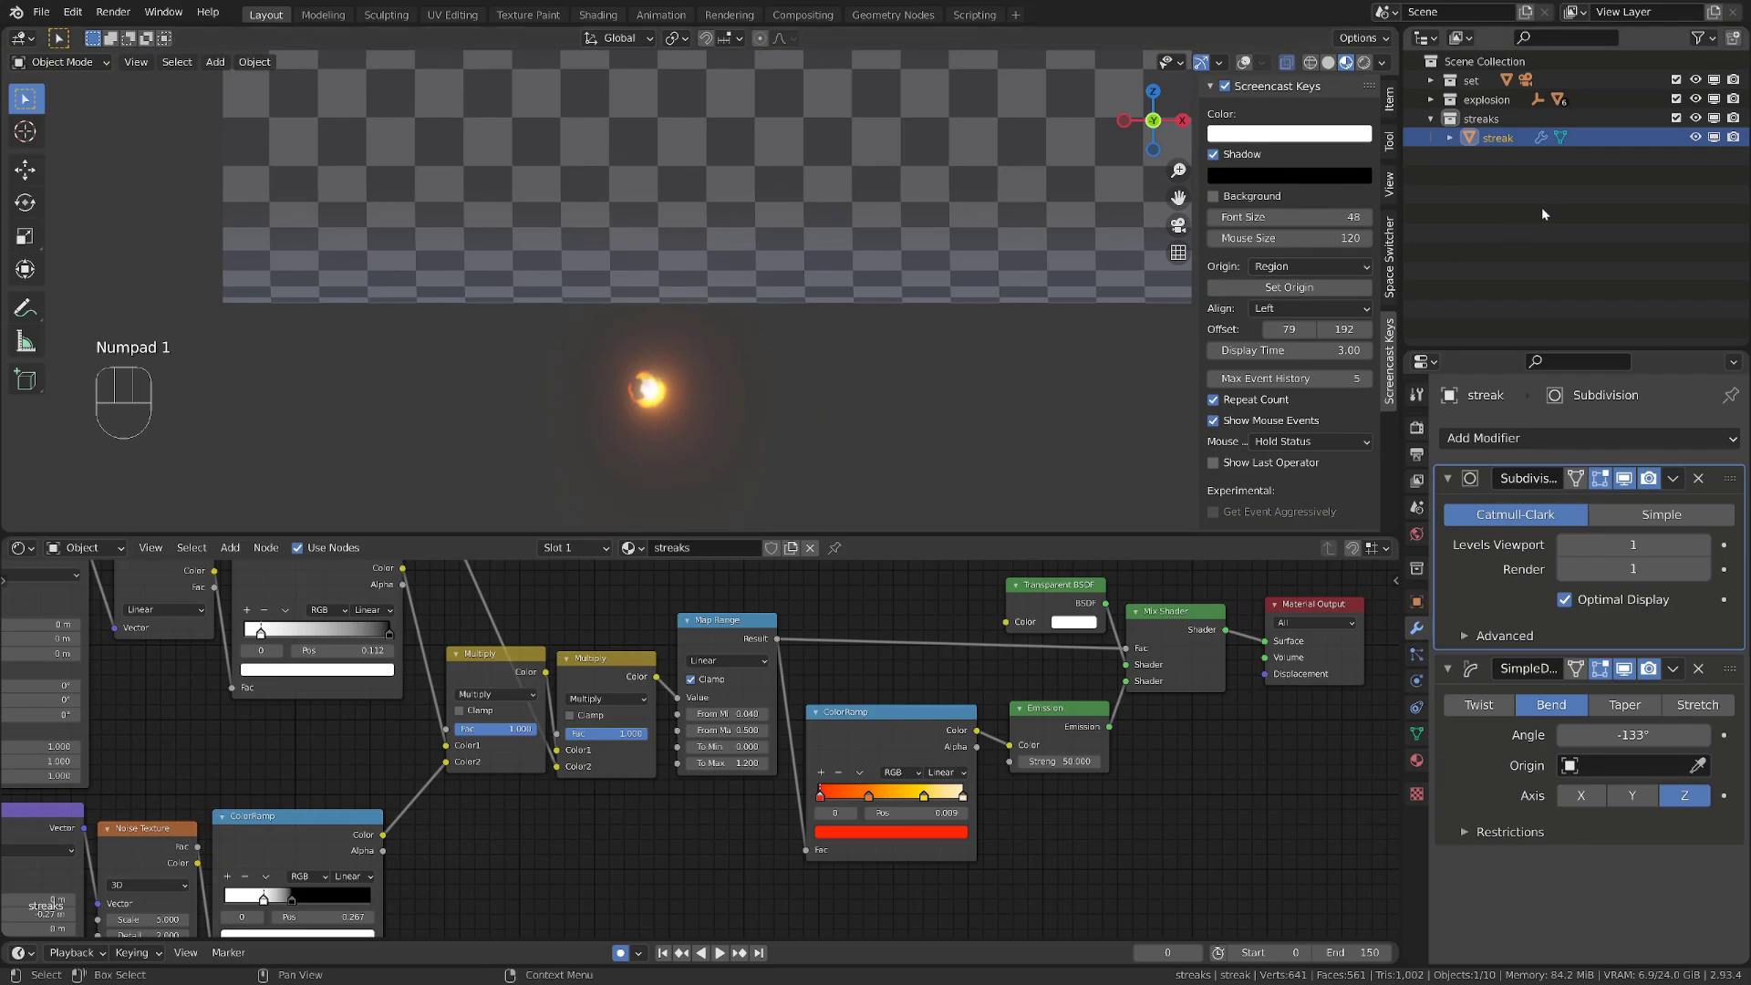
pyautogui.keyDown('alt'); pyautogui.moveTo(1078, 223); pyautogui.dragTo(844, 342, button='middle'); pyautogui.keyUp('alt')
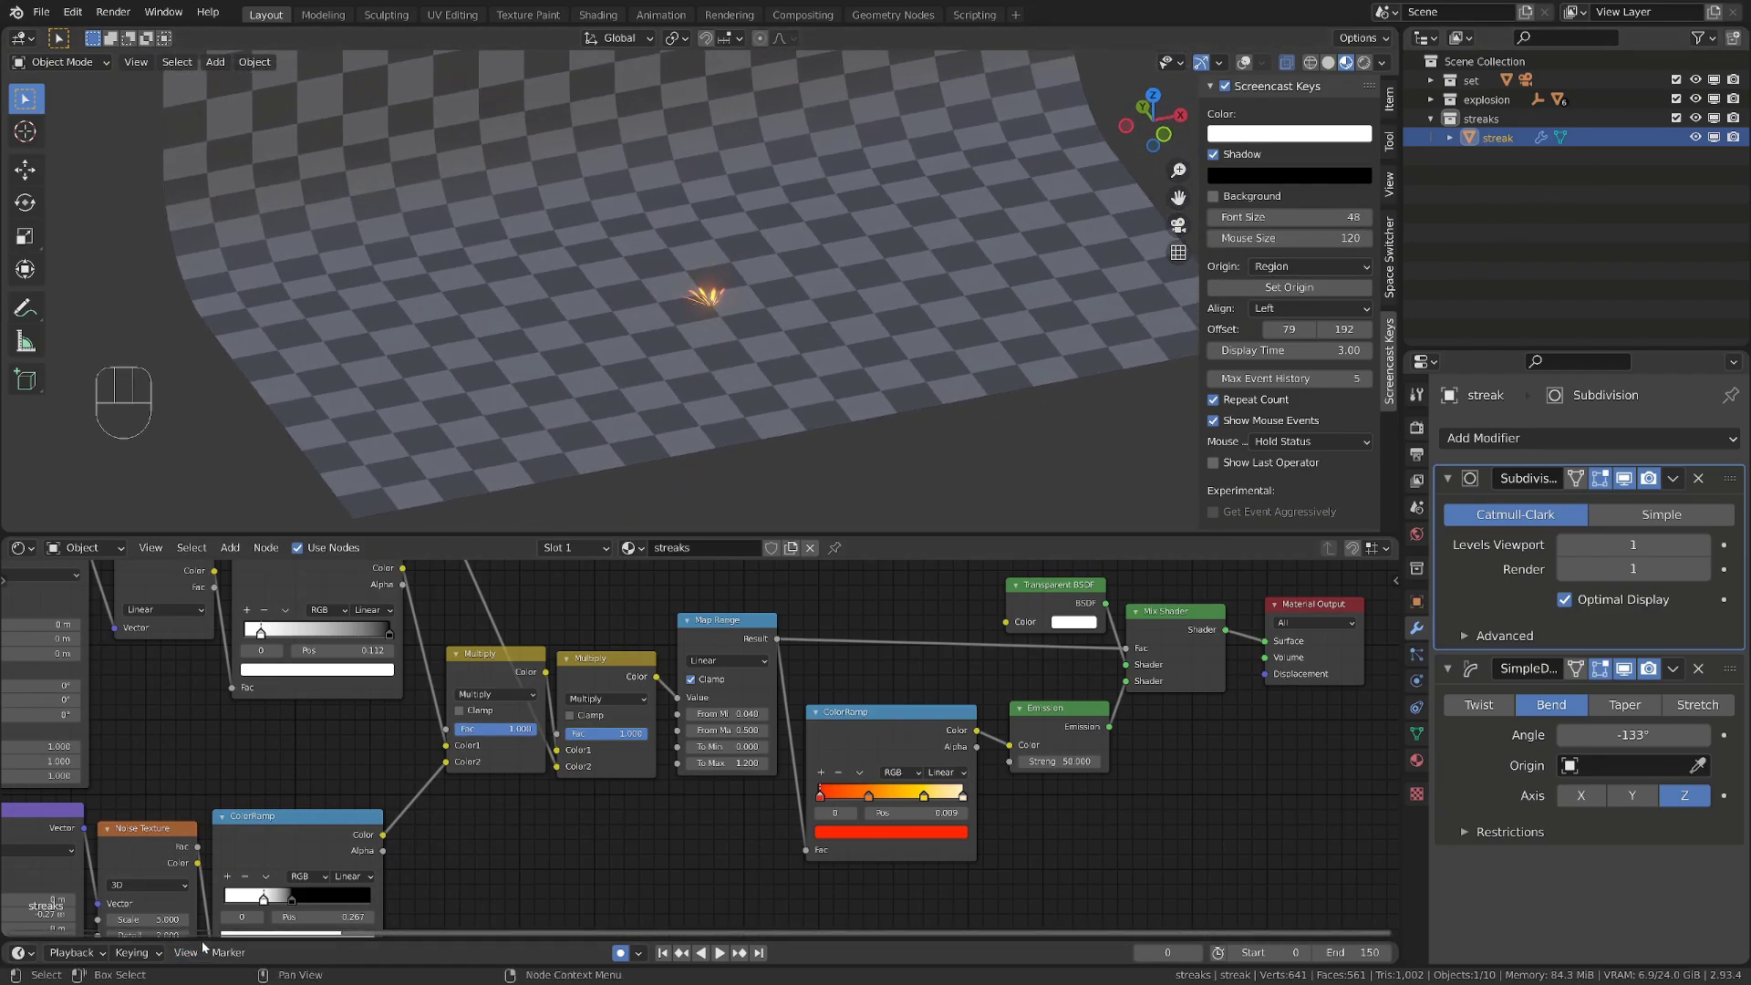
# Enlarge the timeline and play the animation up to frame 8
pyautogui.moveTo(205, 940); pyautogui.dragTo(230, 807)
pyautogui.press('space')
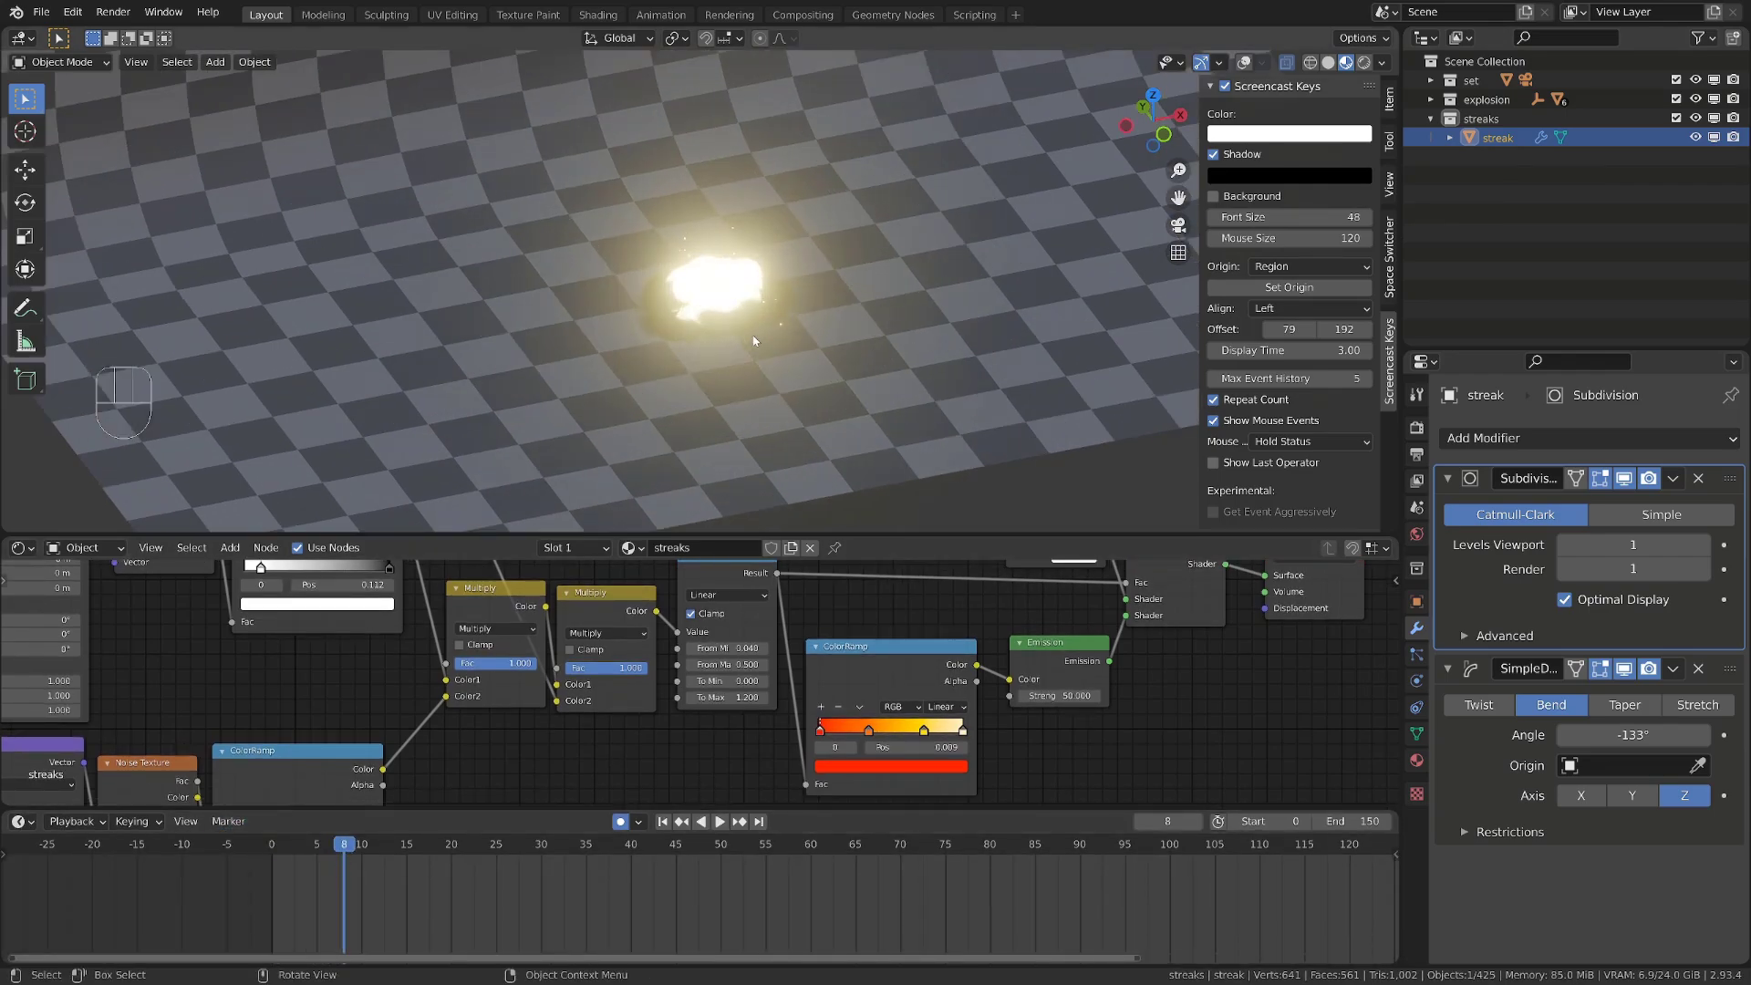
pyautogui.press('space')
pyautogui.scroll(3, 755, 342)
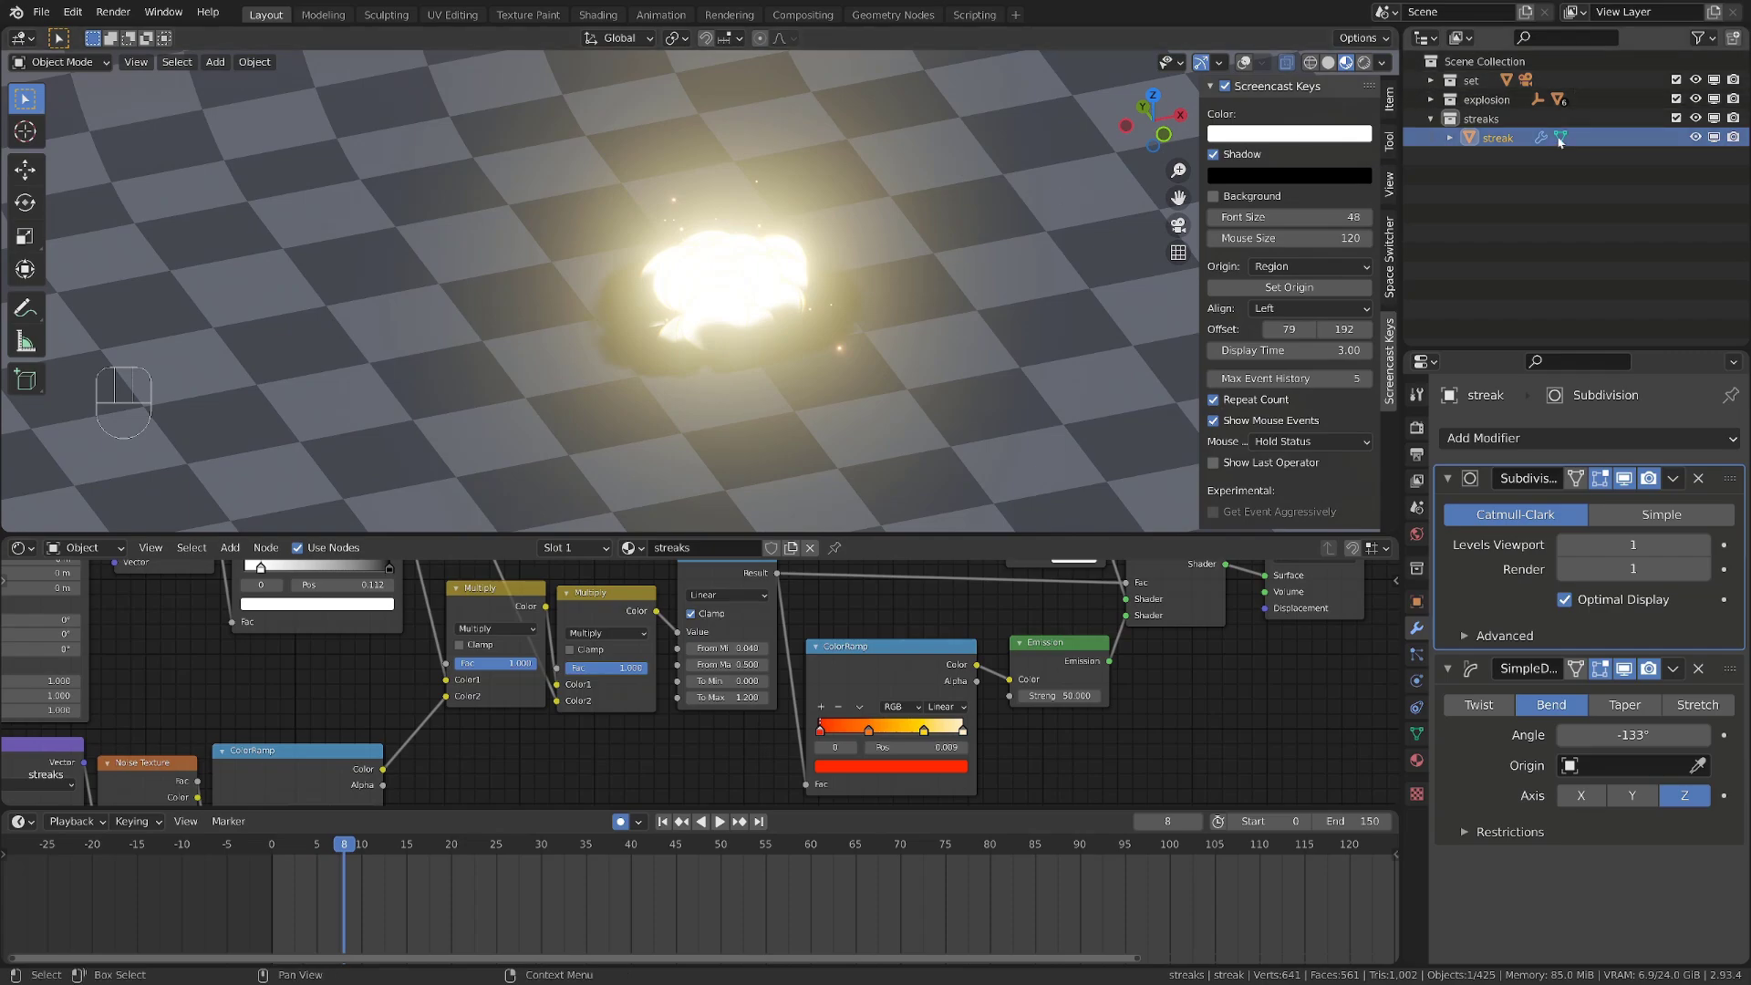
# Show the viewport overlays, raise the streak about 1.45 m in front view, and rotate it 90° around X
pyautogui.click(1243, 62)
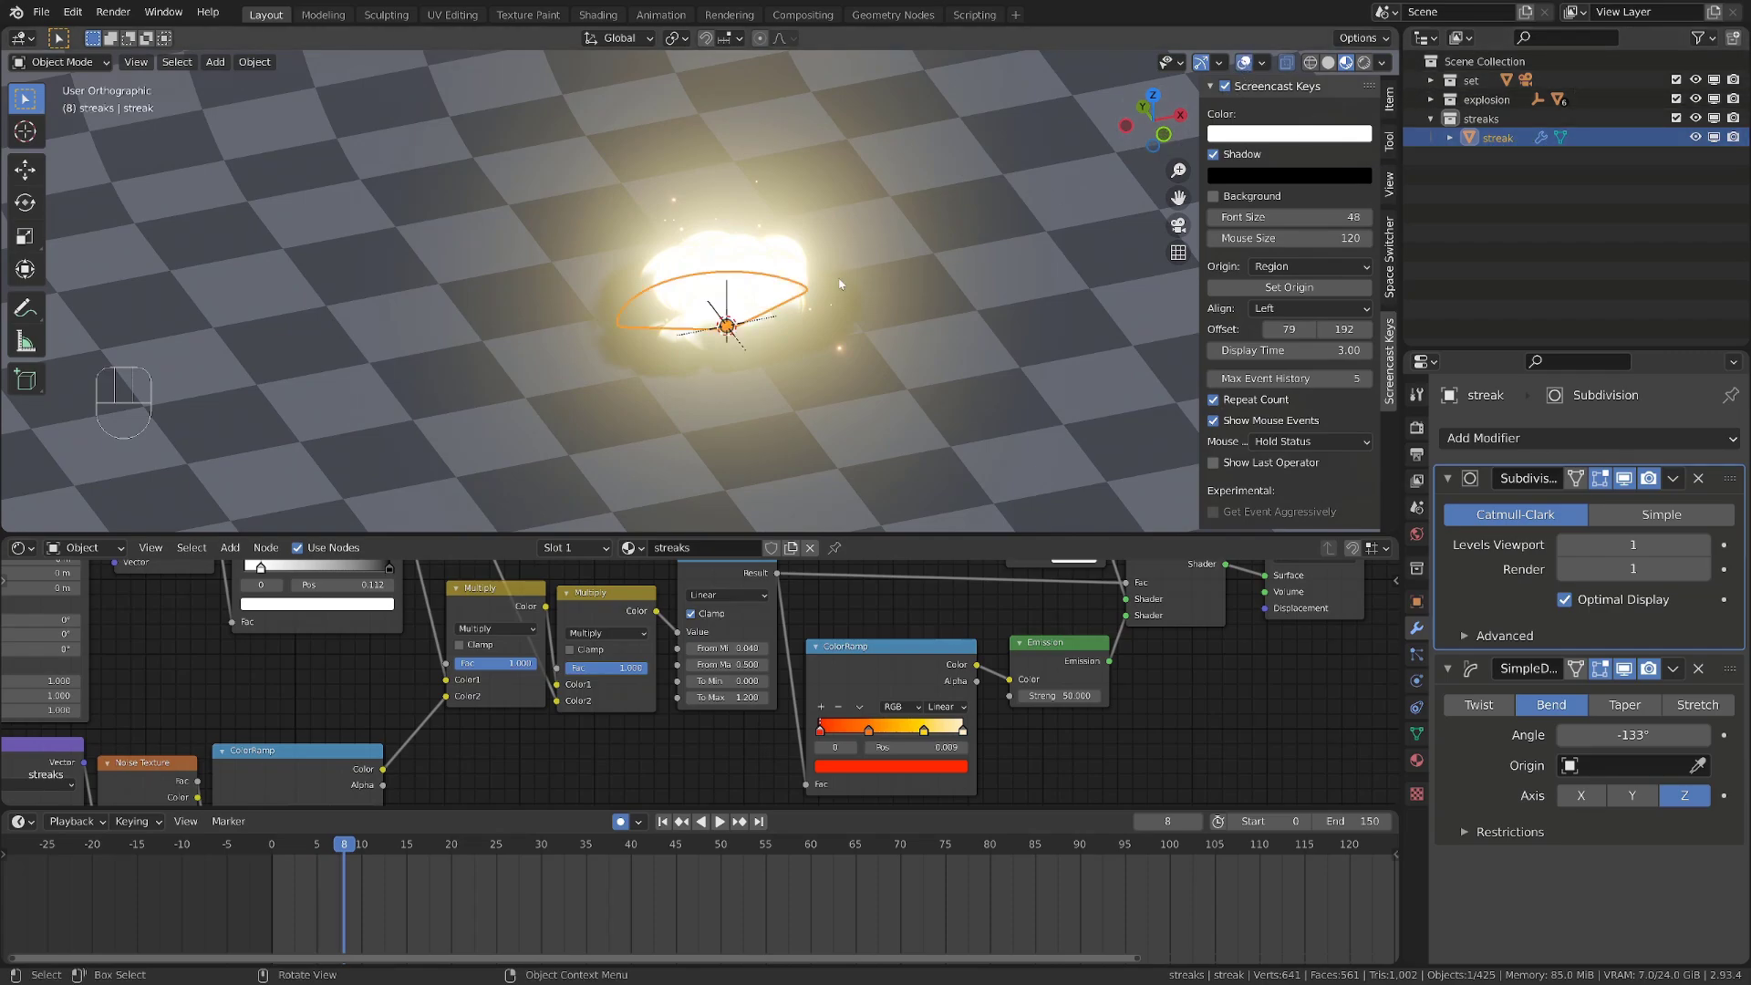
pyautogui.press('KP_1')
pyautogui.press('g')
pyautogui.click(867, 207)
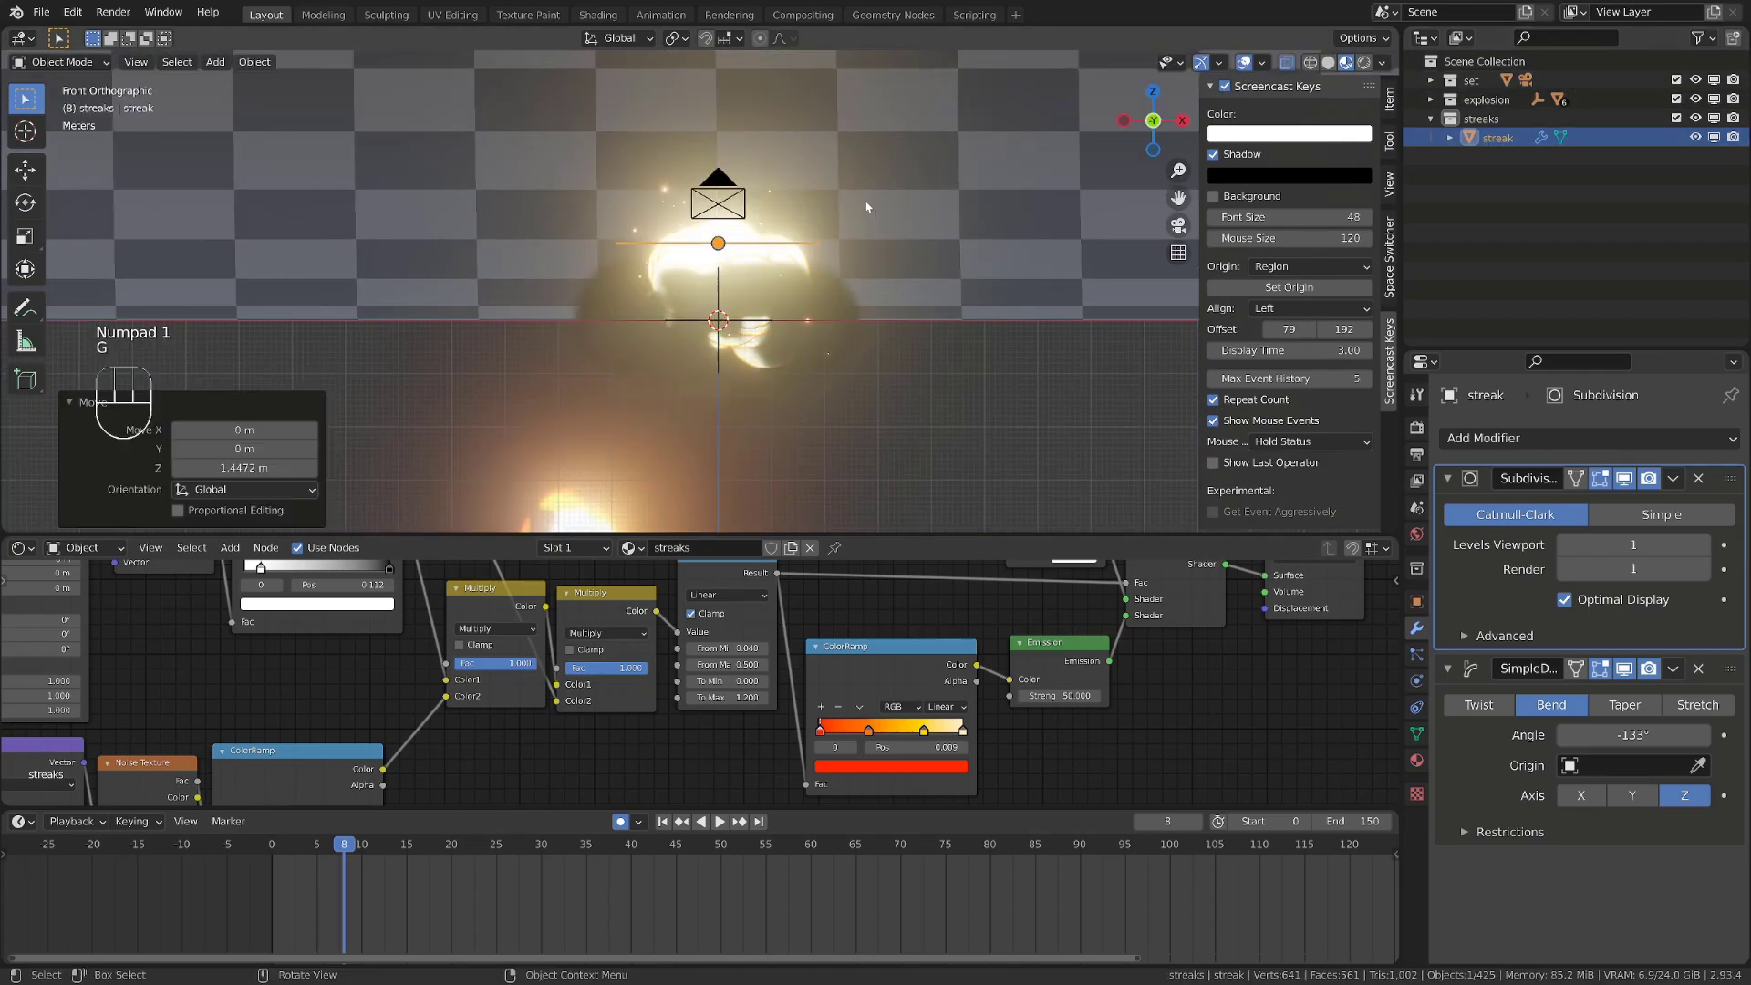
pyautogui.write('rx90')
pyautogui.press('Return')
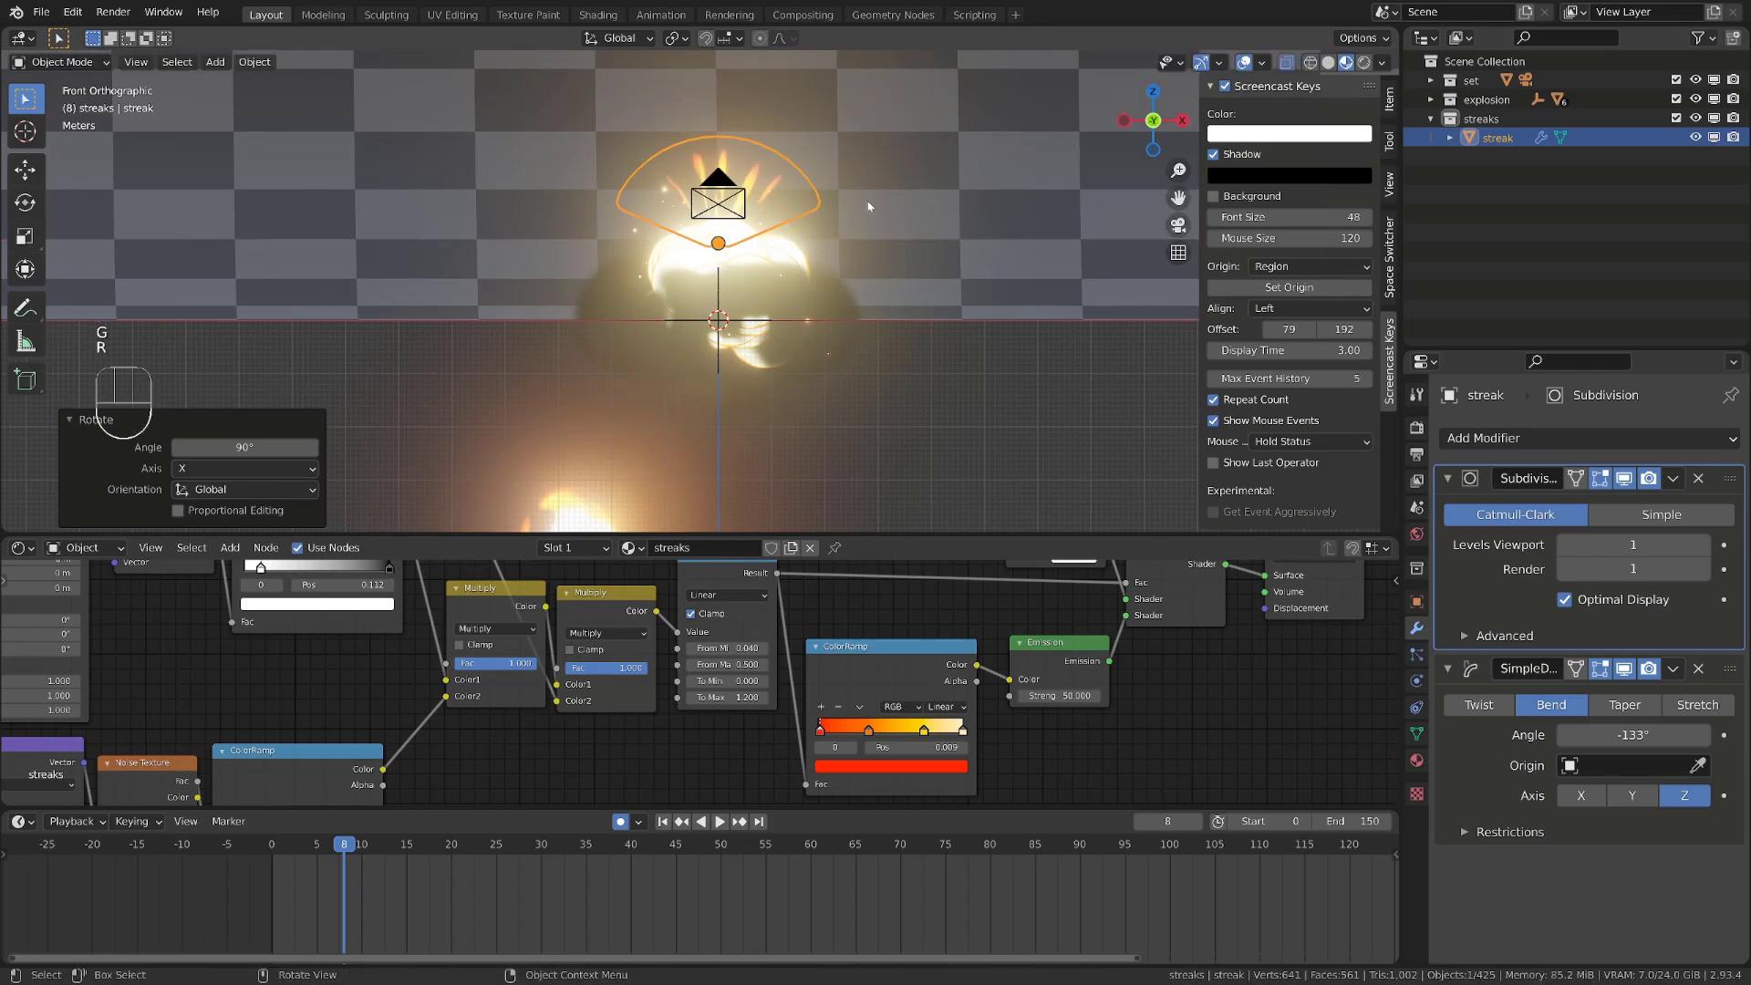
# Lower the streak about 1.11 m along Z so its origin sits near the base of the explosion
pyautogui.scroll(3, 837, 199)
pyautogui.scroll(1, 820, 212)
pyautogui.keyDown('shift'); pyautogui.moveTo(827, 142); pyautogui.dragTo(815, 192, button='middle'); pyautogui.keyUp('shift')
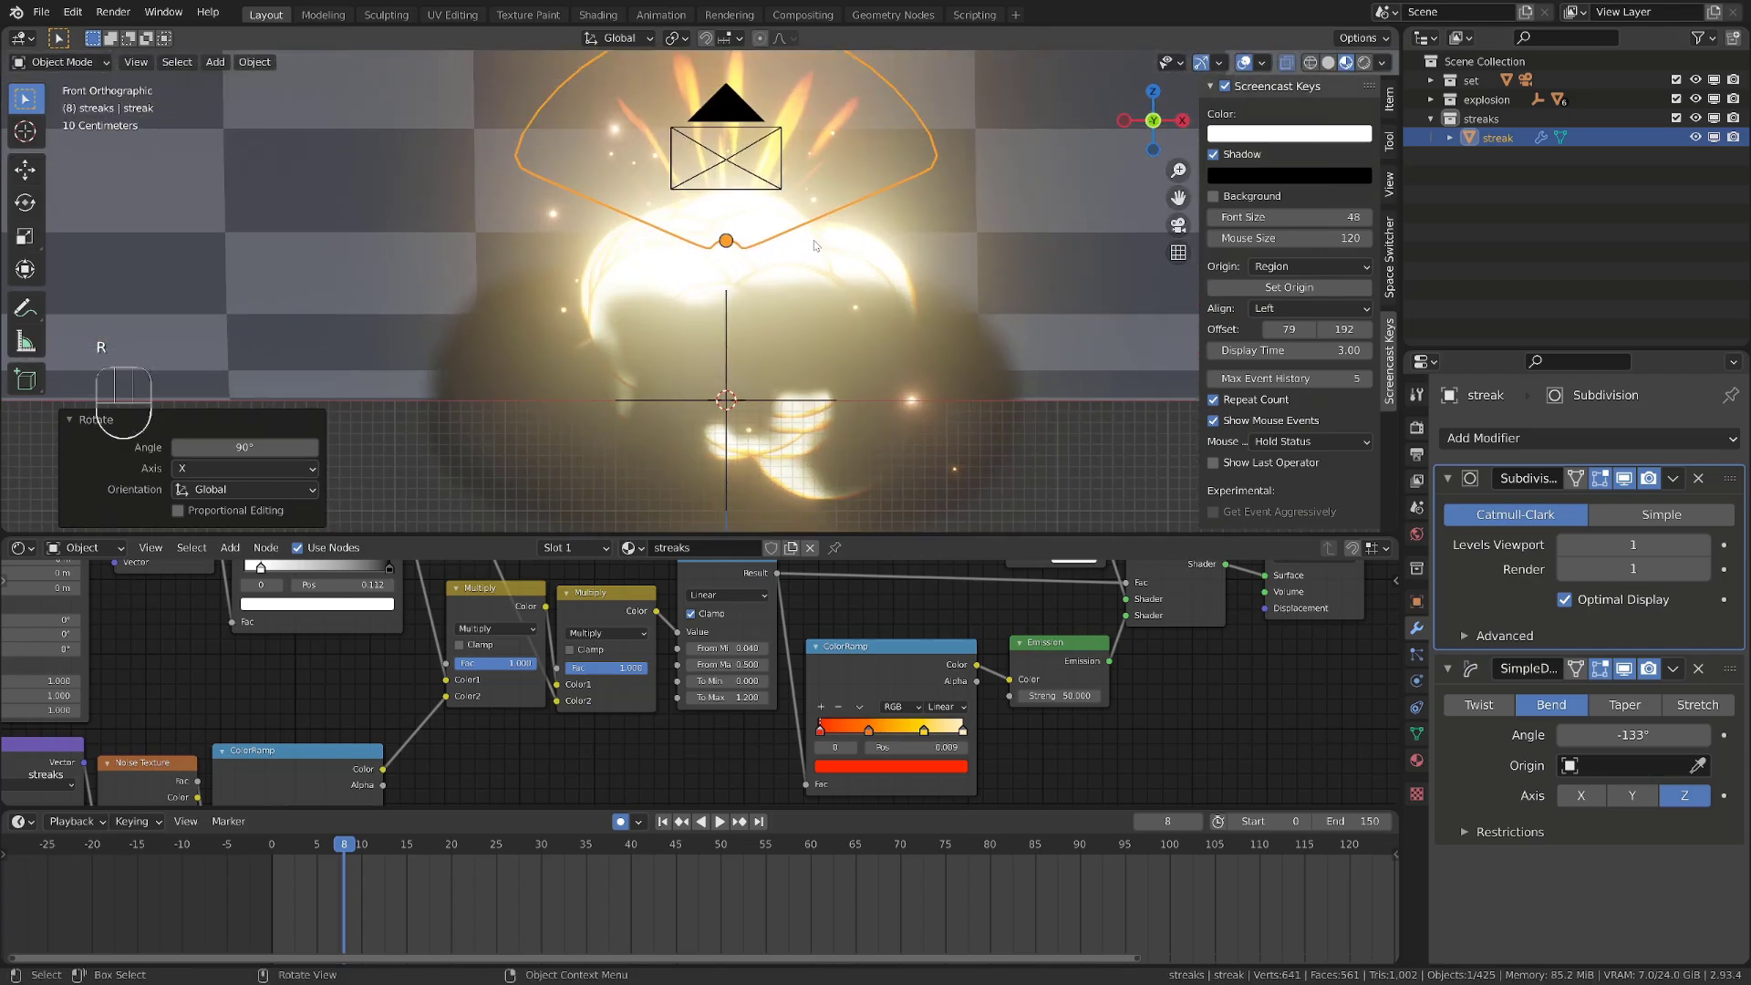
pyautogui.press('g')
pyautogui.press('z')
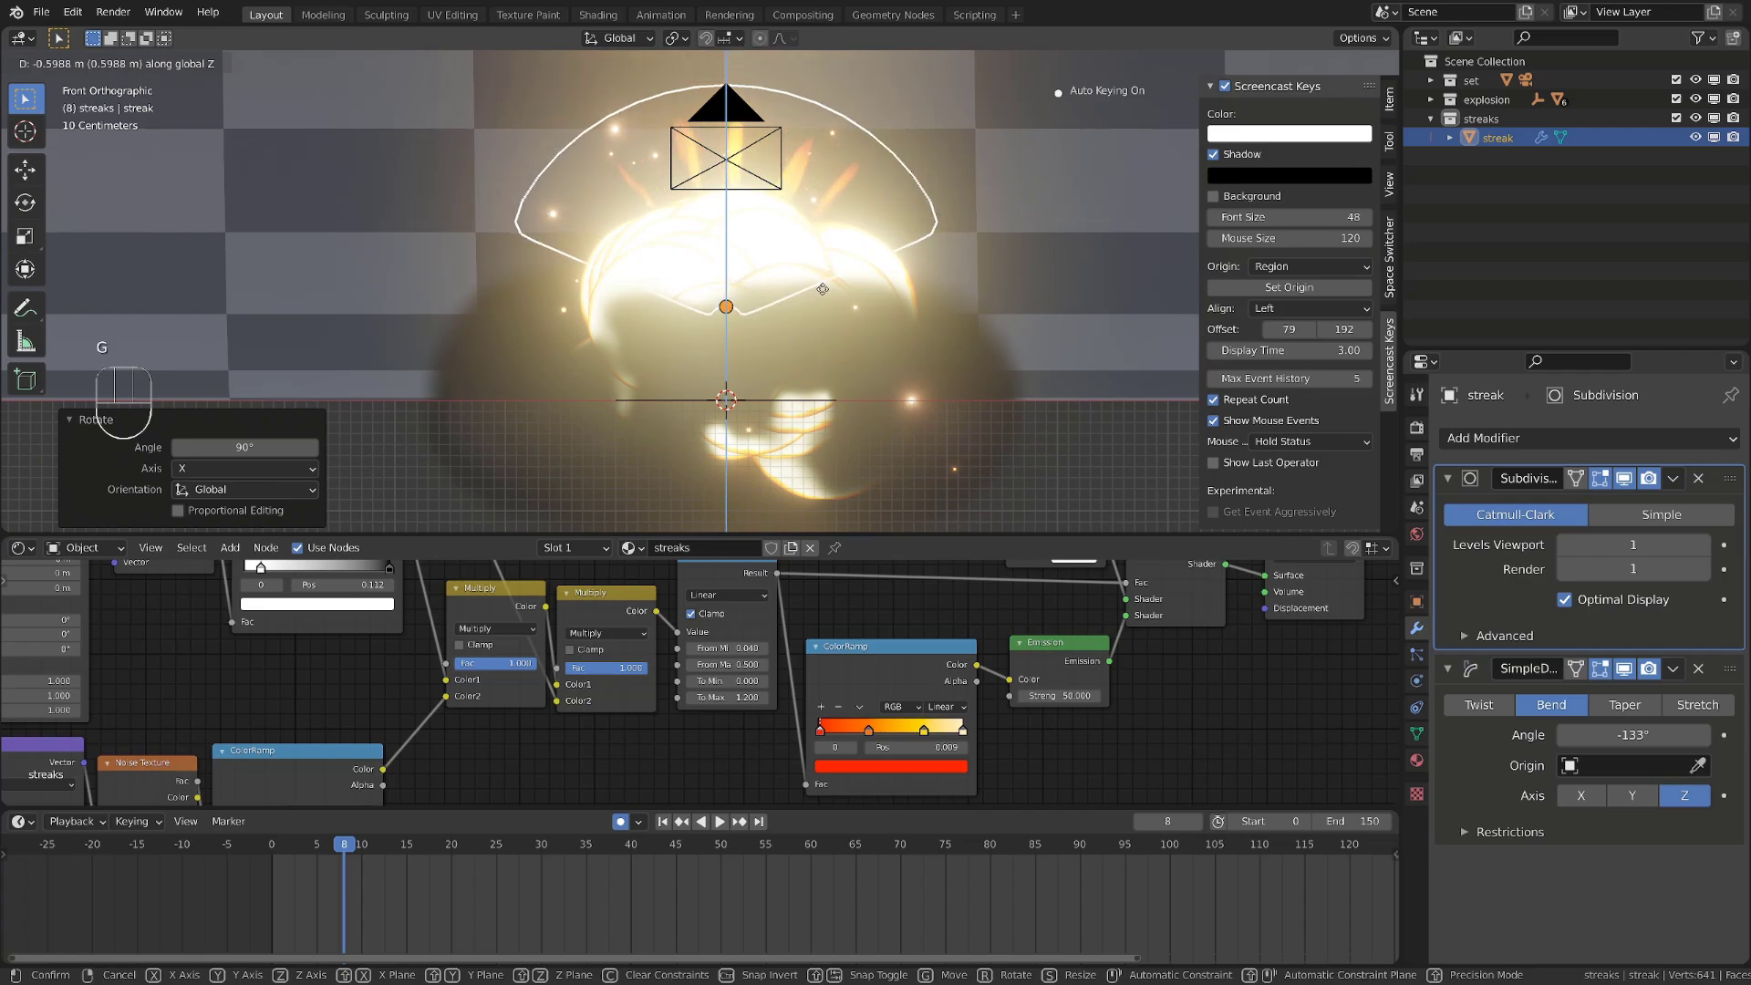
pyautogui.click(845, 306)
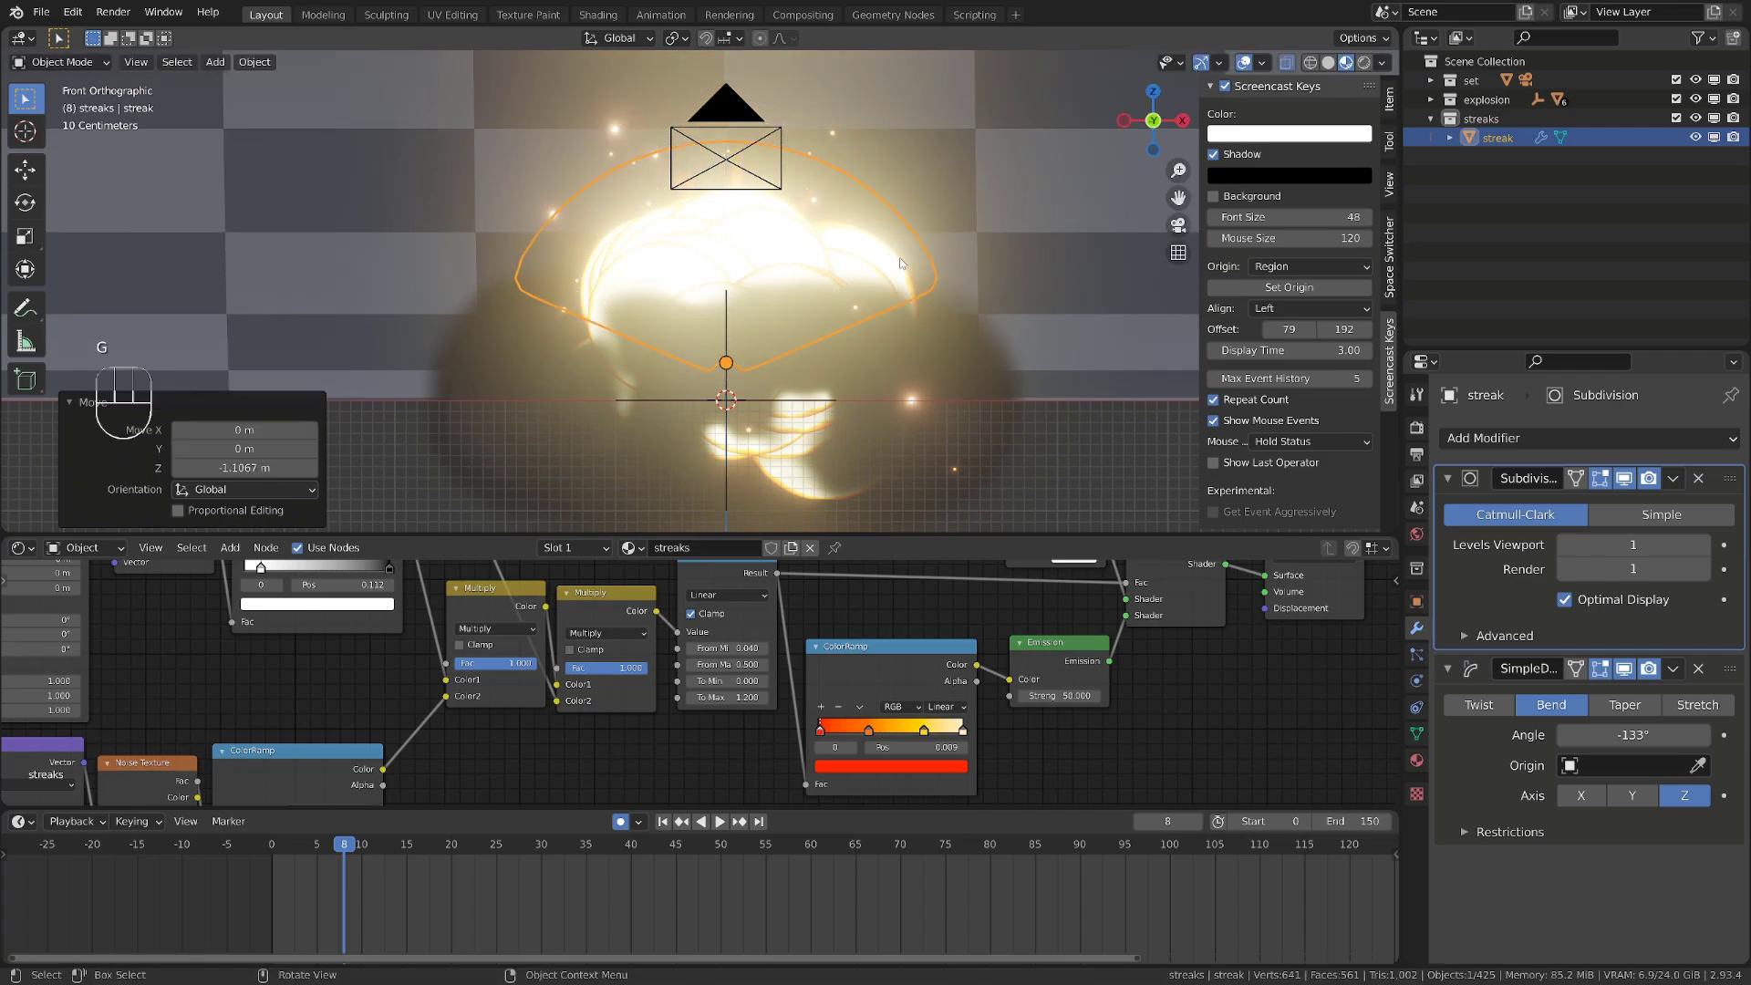
# Scale the streak up by about 1.434, then by about 1.249 while looking through the camera
pyautogui.press('s')
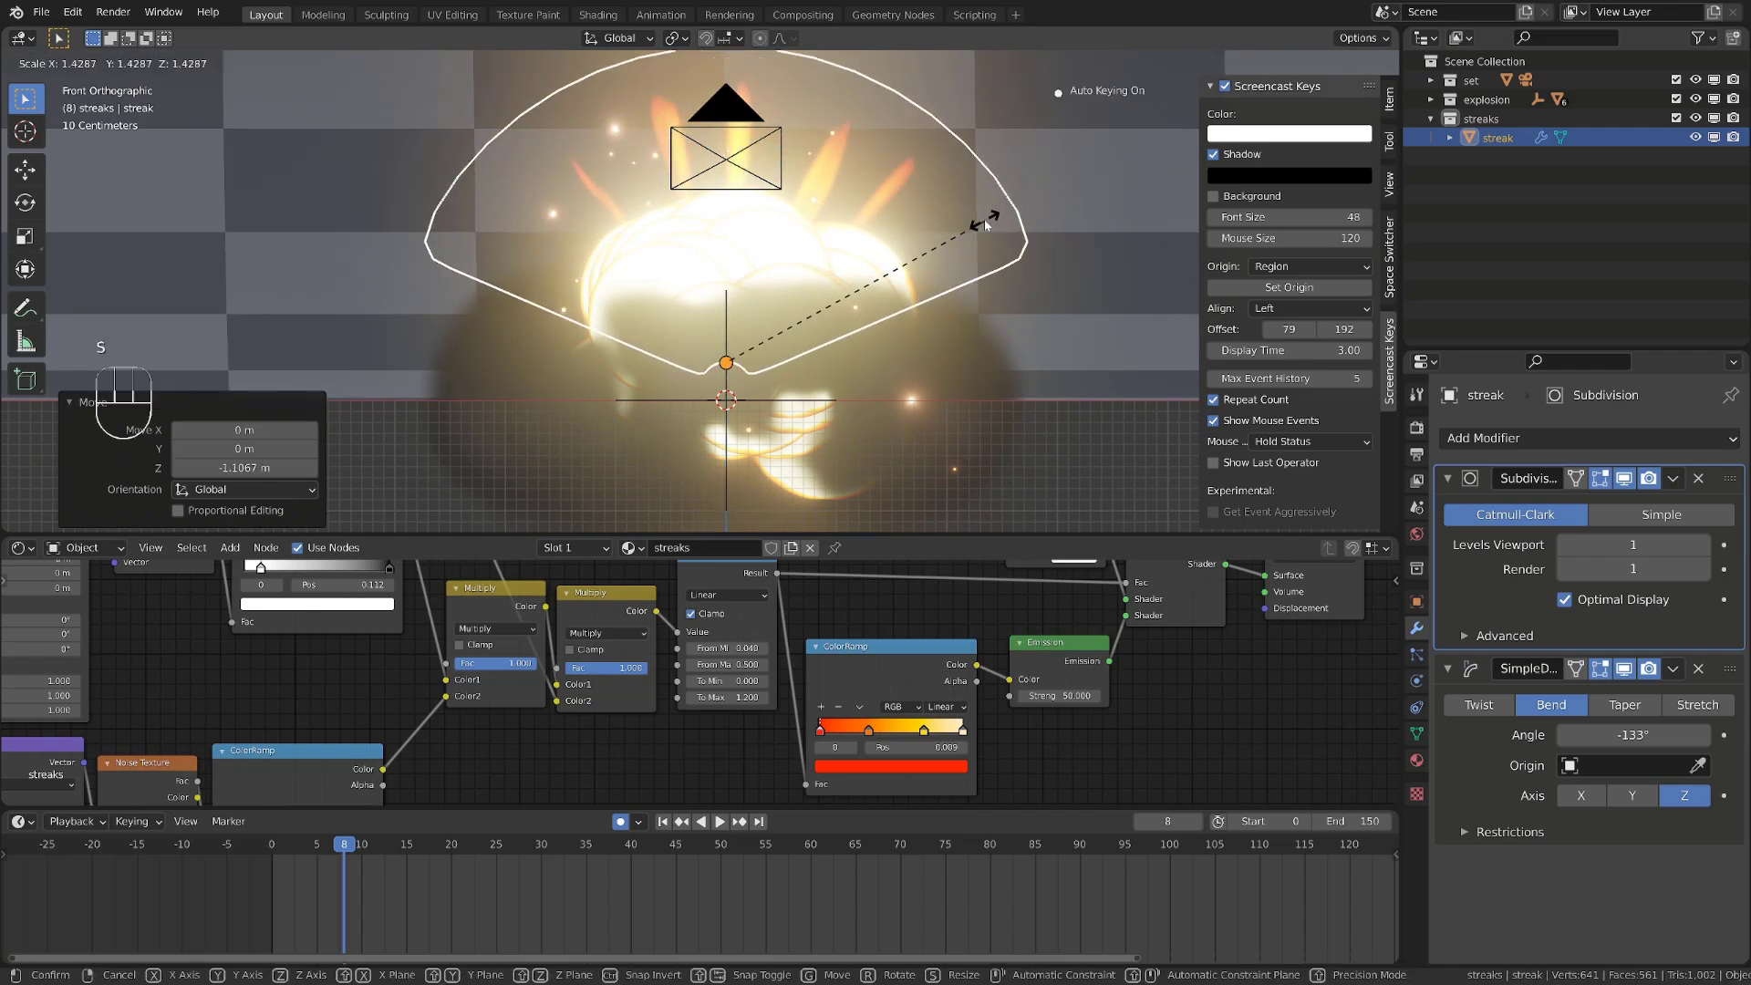
pyautogui.click(978, 217)
pyautogui.press('KP_3')
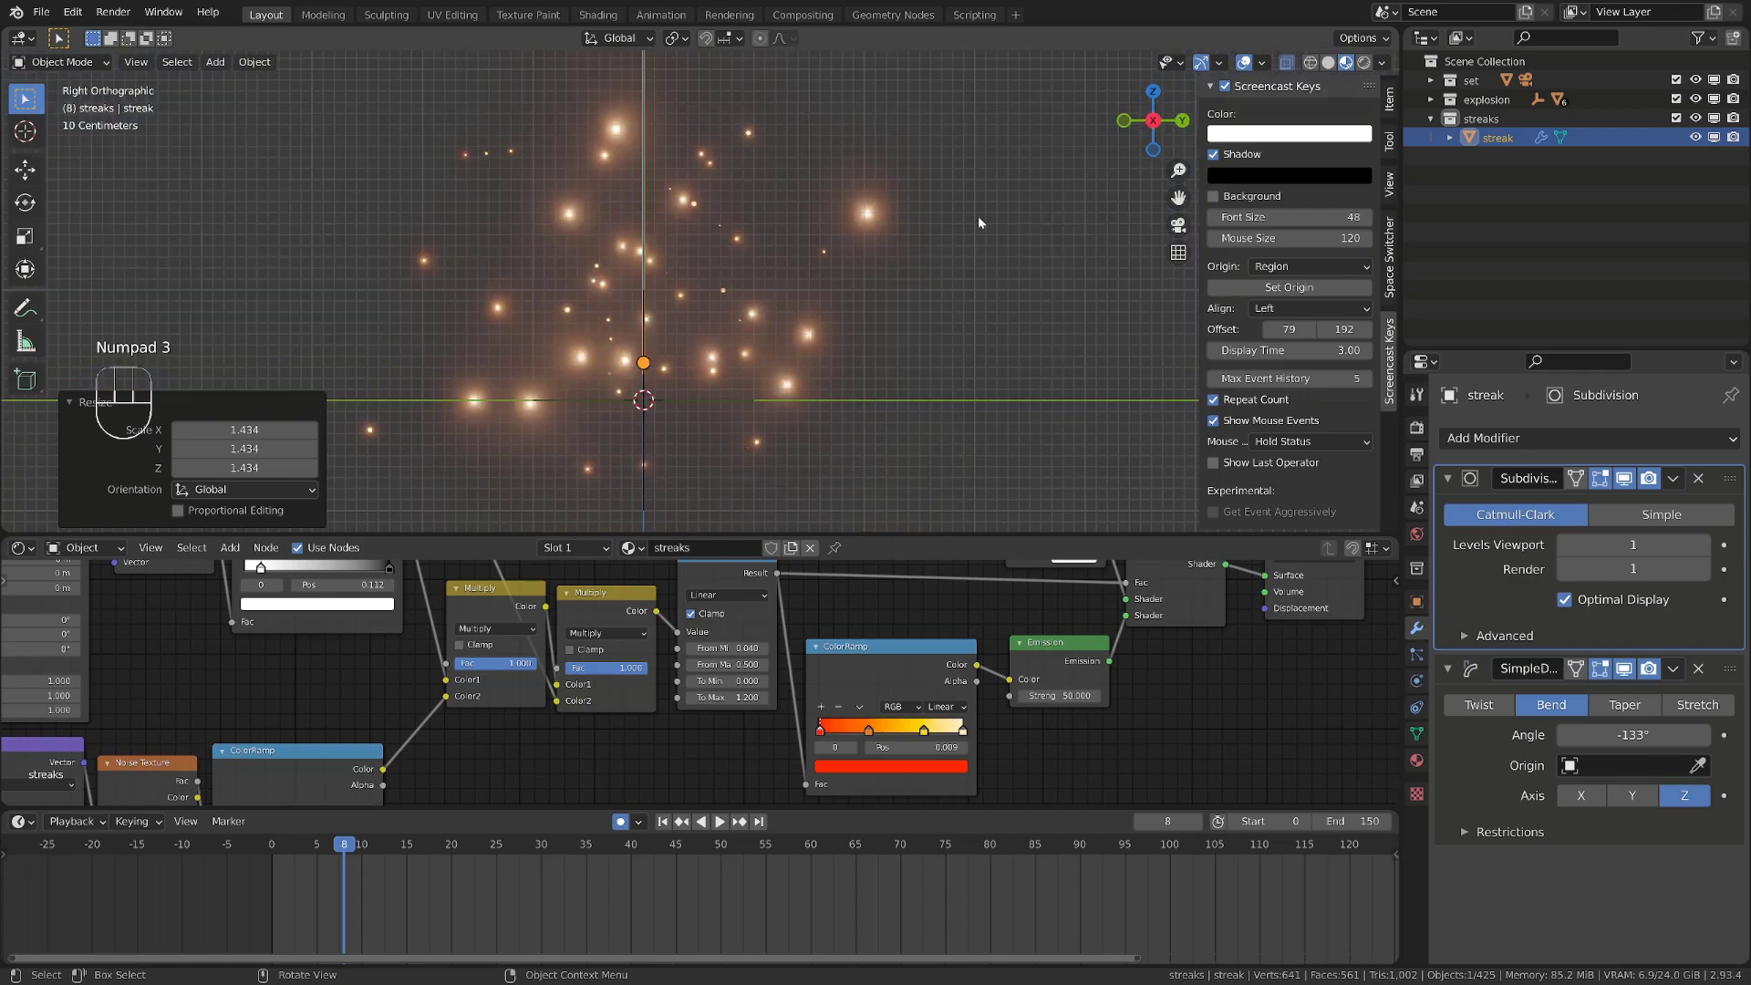
pyautogui.press('KP_0')
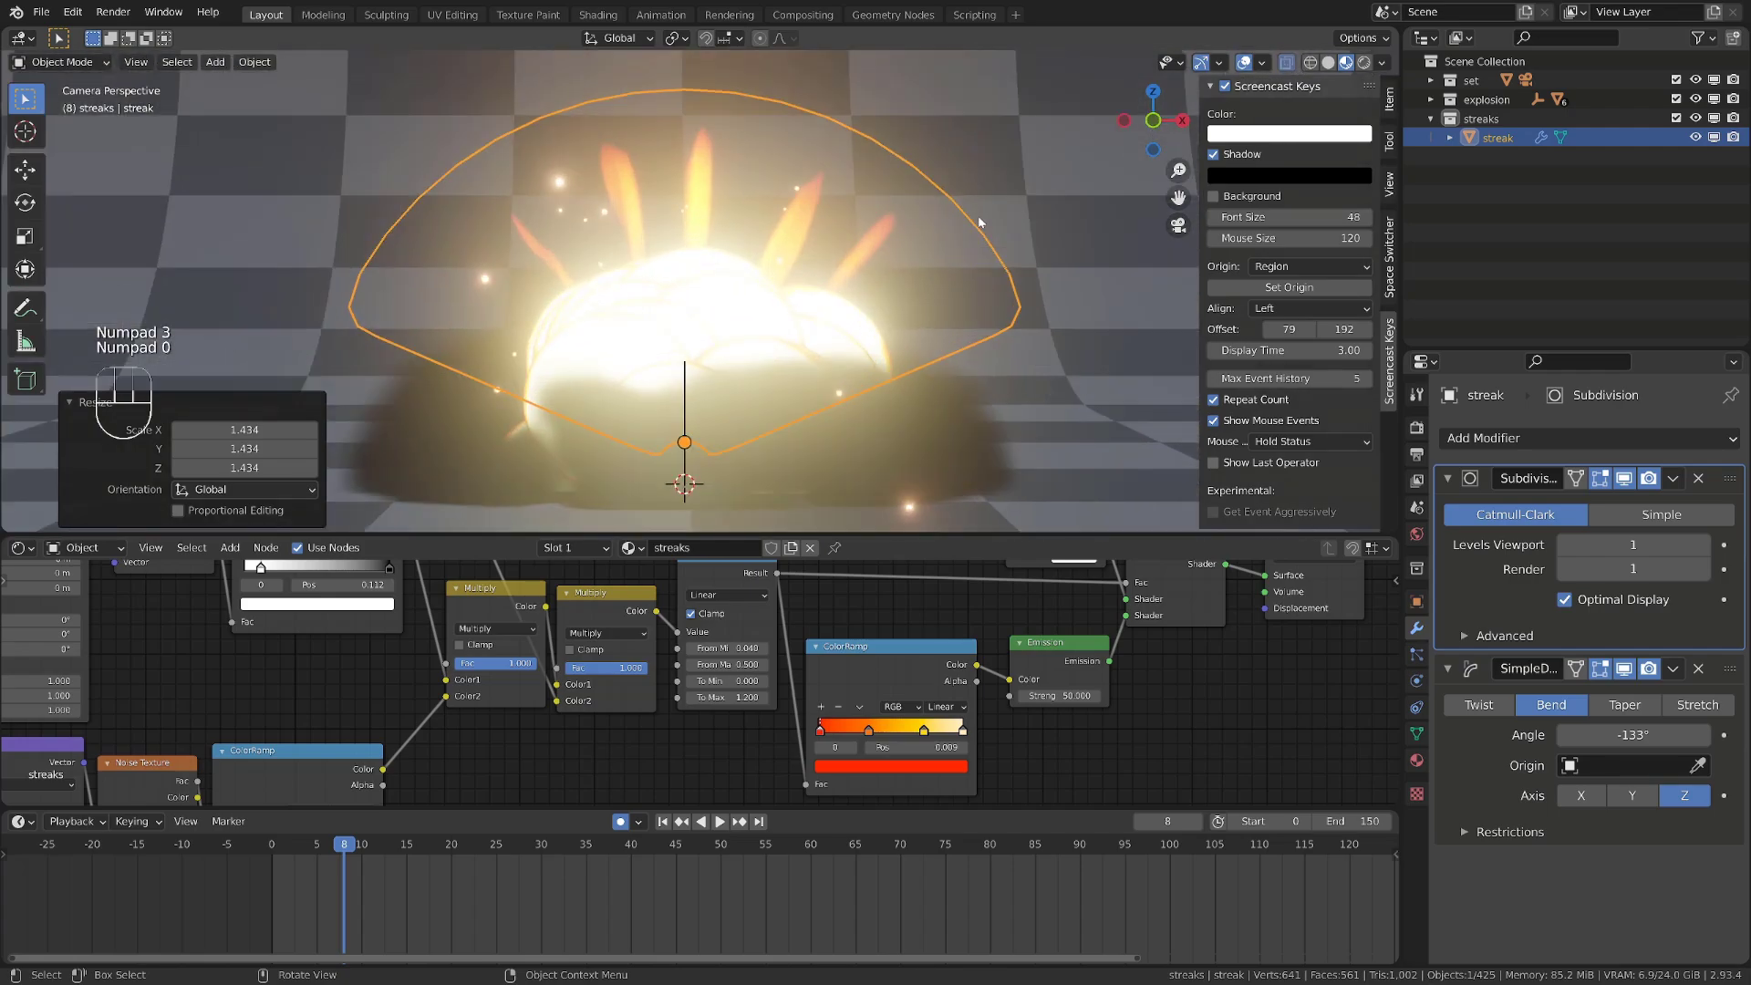
pyautogui.press('s')
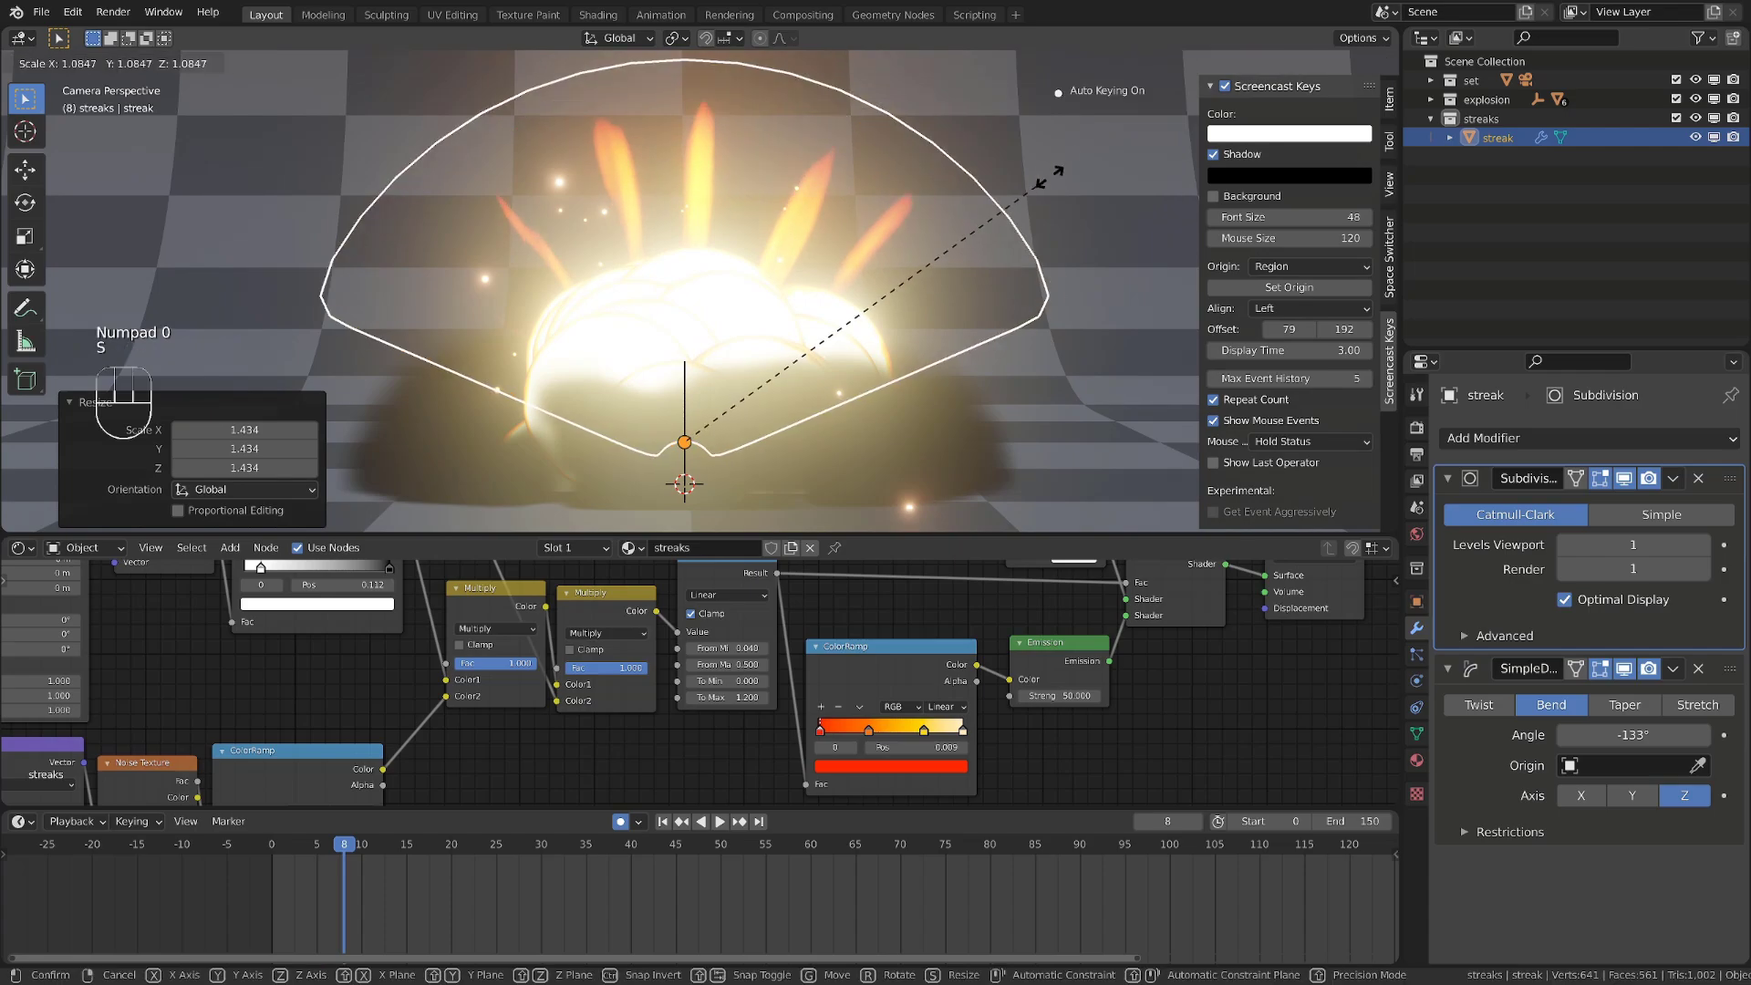
pyautogui.click(1100, 148)
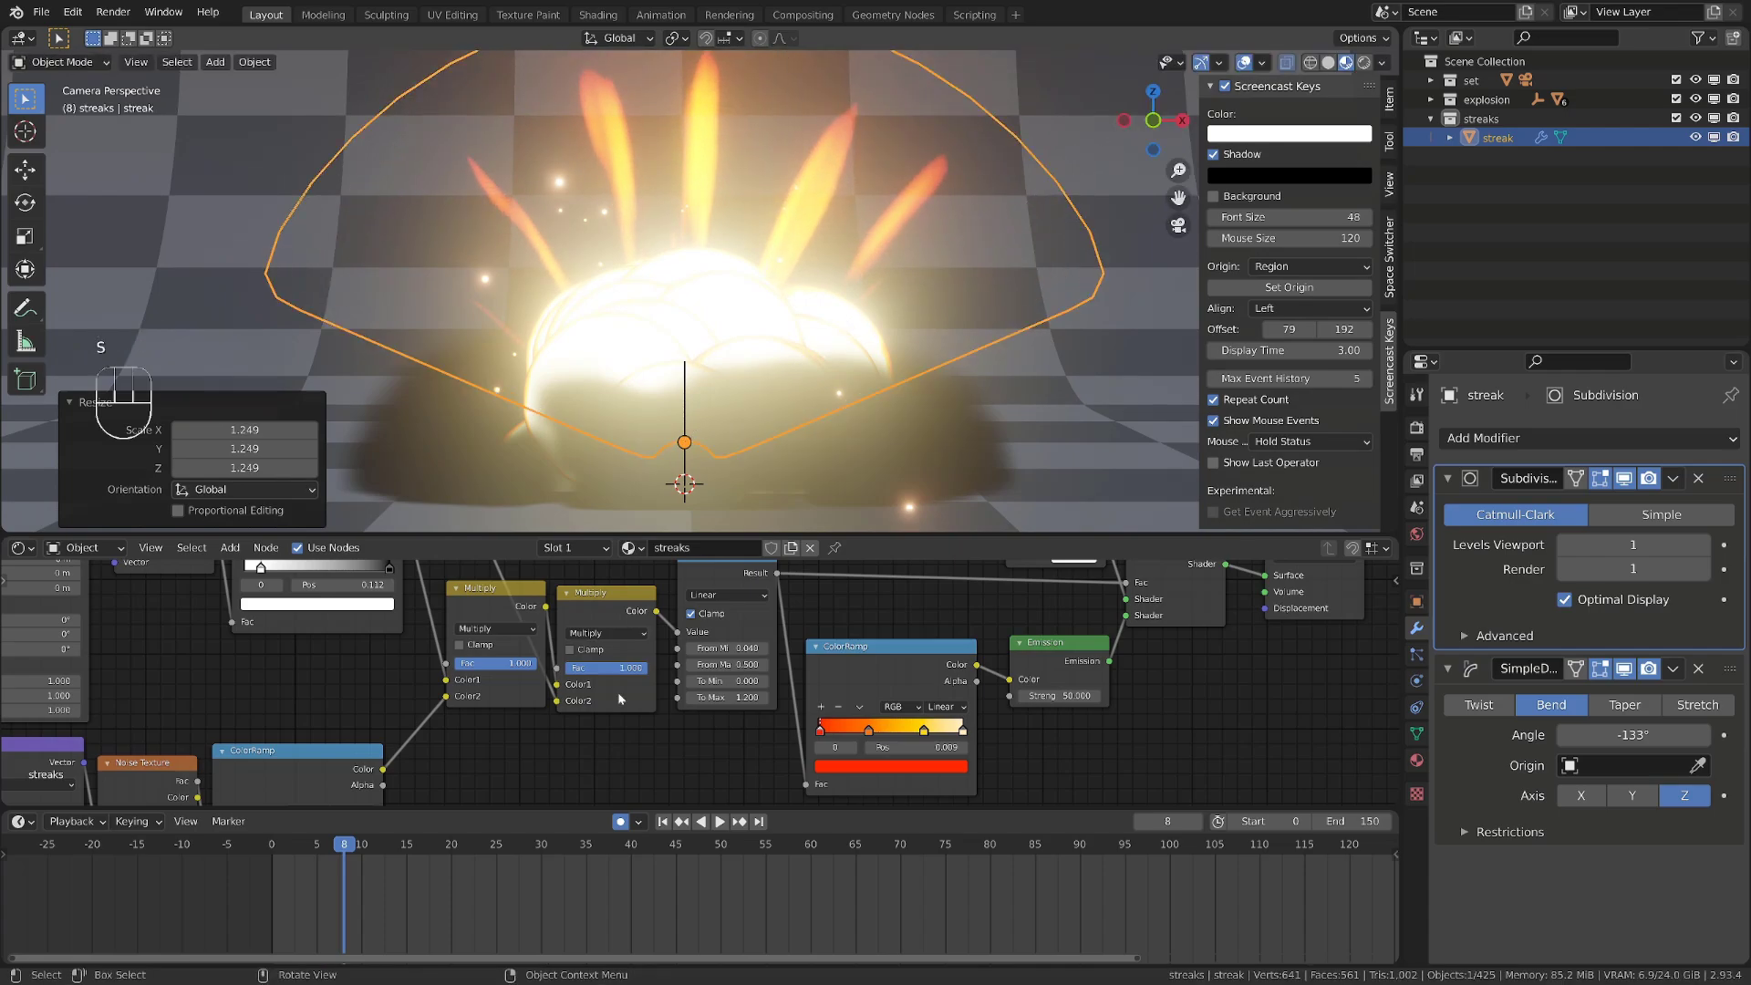
# Scale the streak down by about 0.822 and raise it about 0.07 m along Z
pyautogui.scroll(-2, 619, 699)
pyautogui.keyDown('alt'); pyautogui.keyDown('shift'); pyautogui.moveTo(576, 779); pyautogui.dragTo(812, 686, button='middle'); pyautogui.keyUp('shift'); pyautogui.keyUp('alt')
pyautogui.press('s')
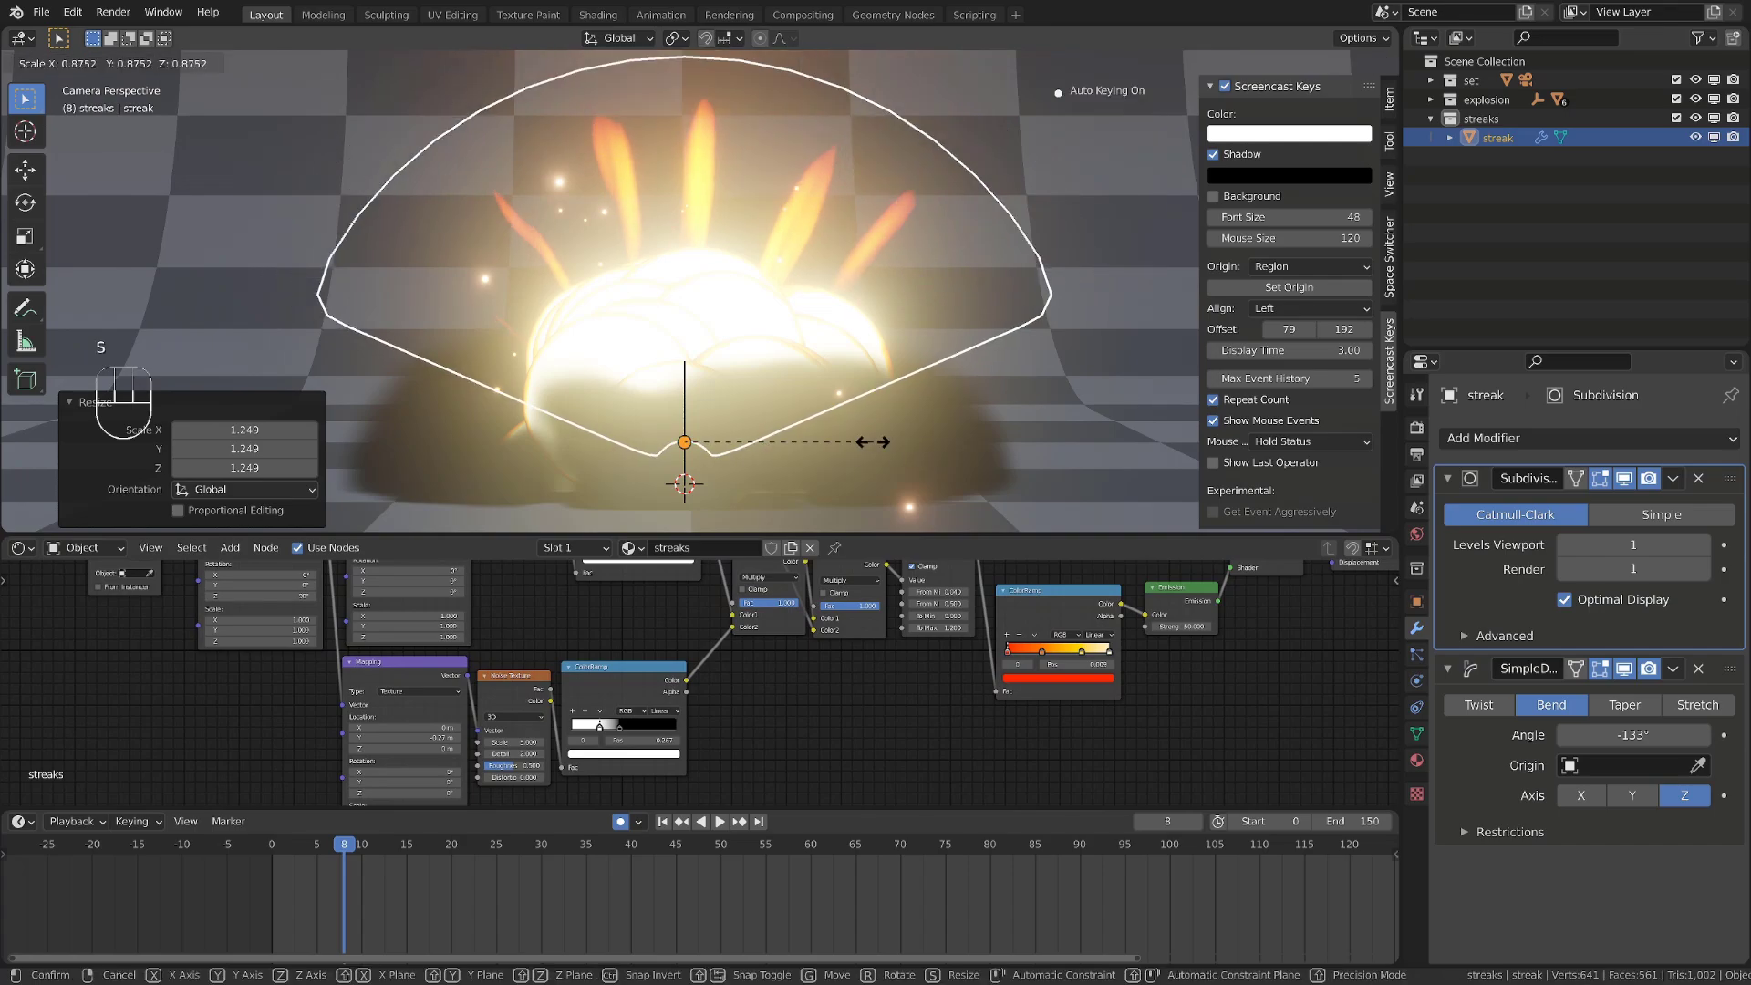
pyautogui.click(847, 450)
pyautogui.press('g')
pyautogui.press('z')
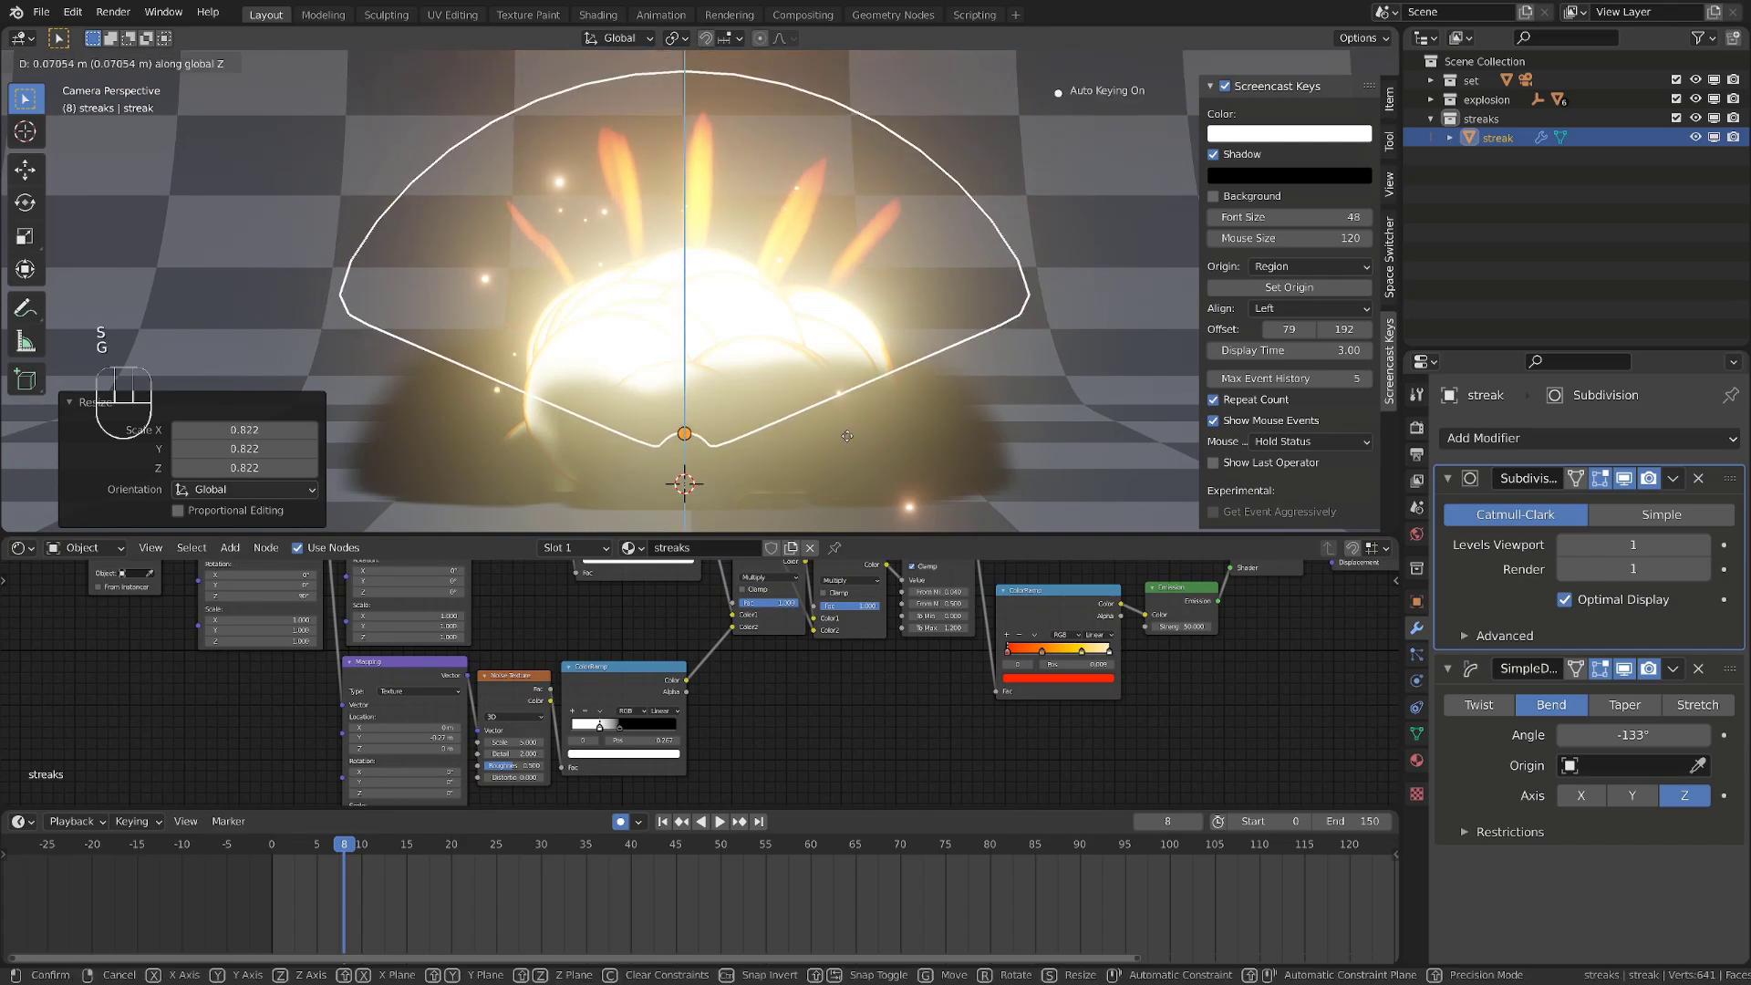
pyautogui.click(849, 442)
# Set the Simple Deform modifier's bend angle to -90° on the streak
pyautogui.click(1609, 735)
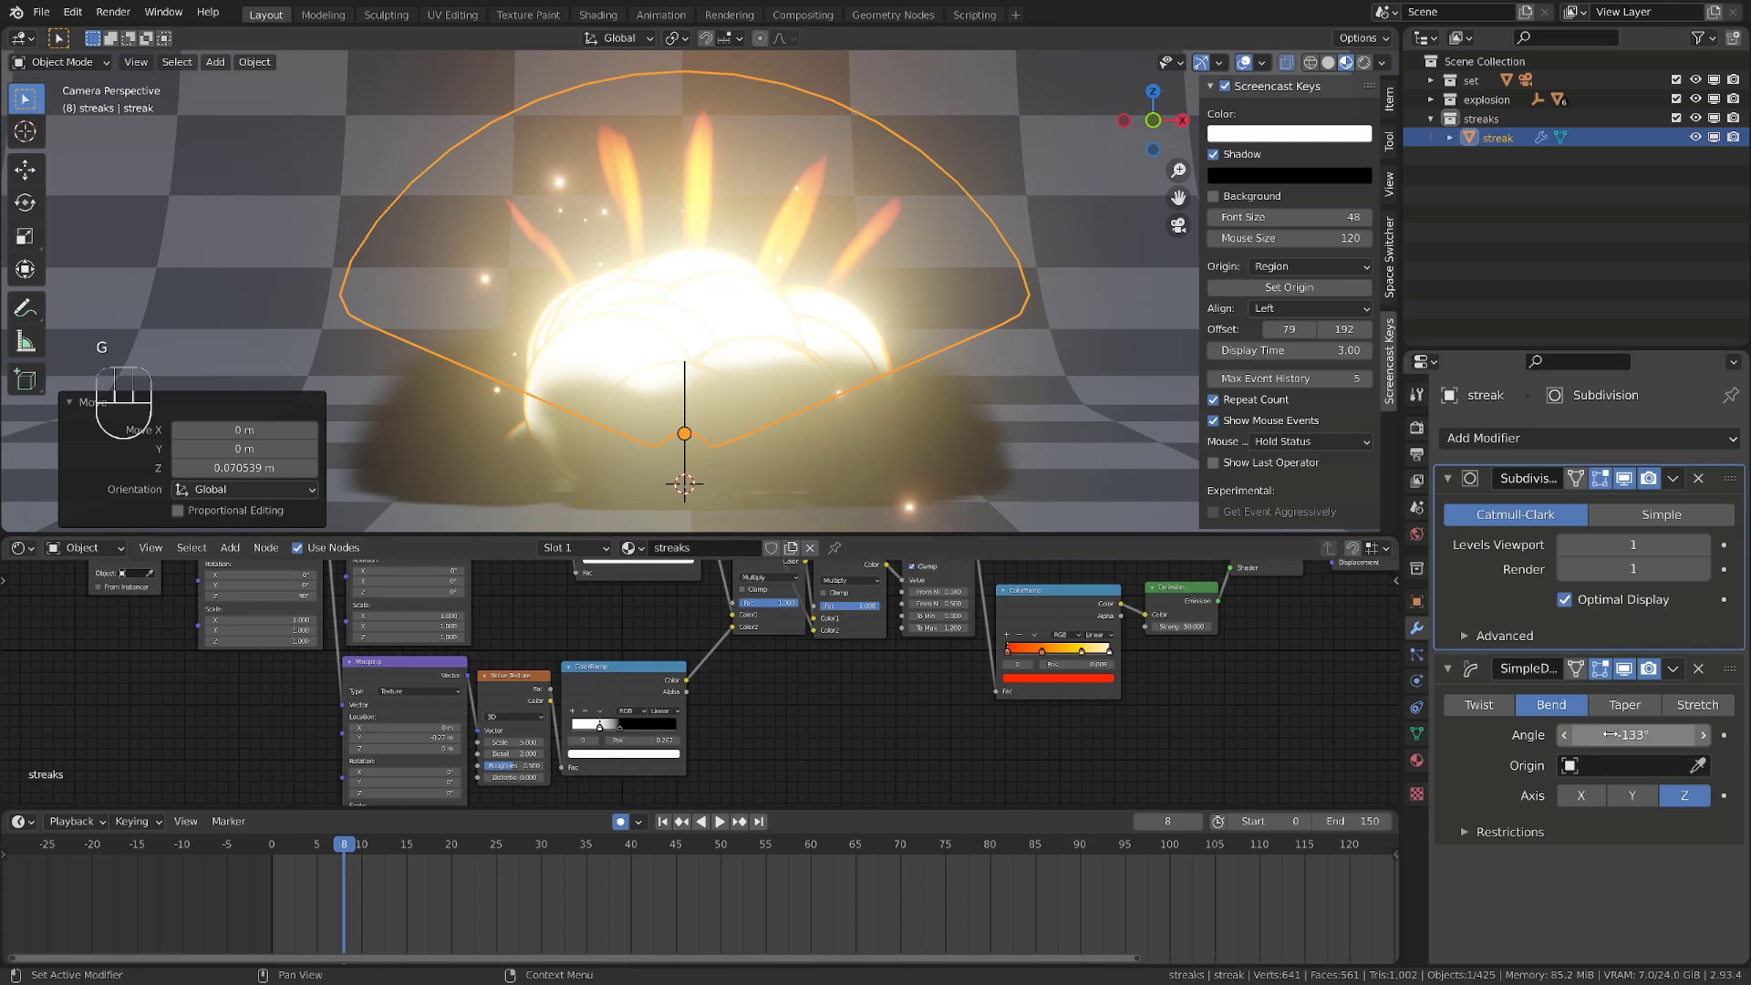
pyautogui.press('BackSpace')
pyautogui.press('BackSpace')
pyautogui.press('BackSpace')
pyautogui.press('BackSpace')
pyautogui.press('BackSpace')
pyautogui.press('BackSpace')
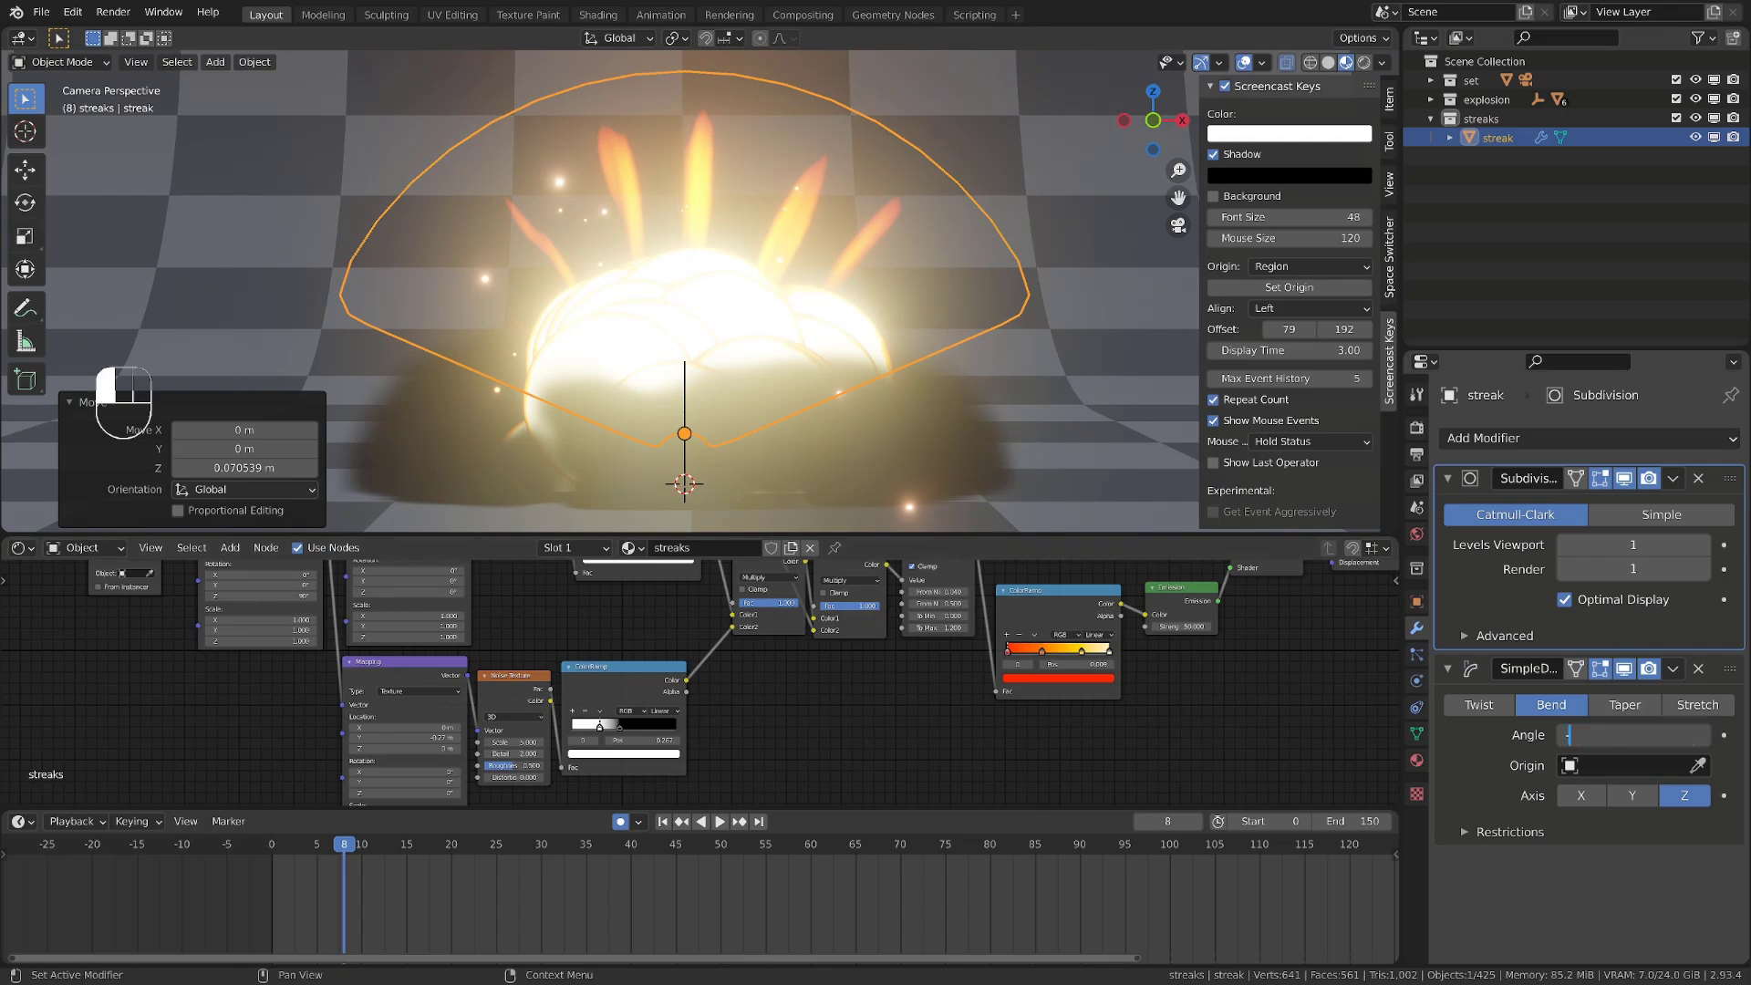
pyautogui.write('90')
pyautogui.press('Return')
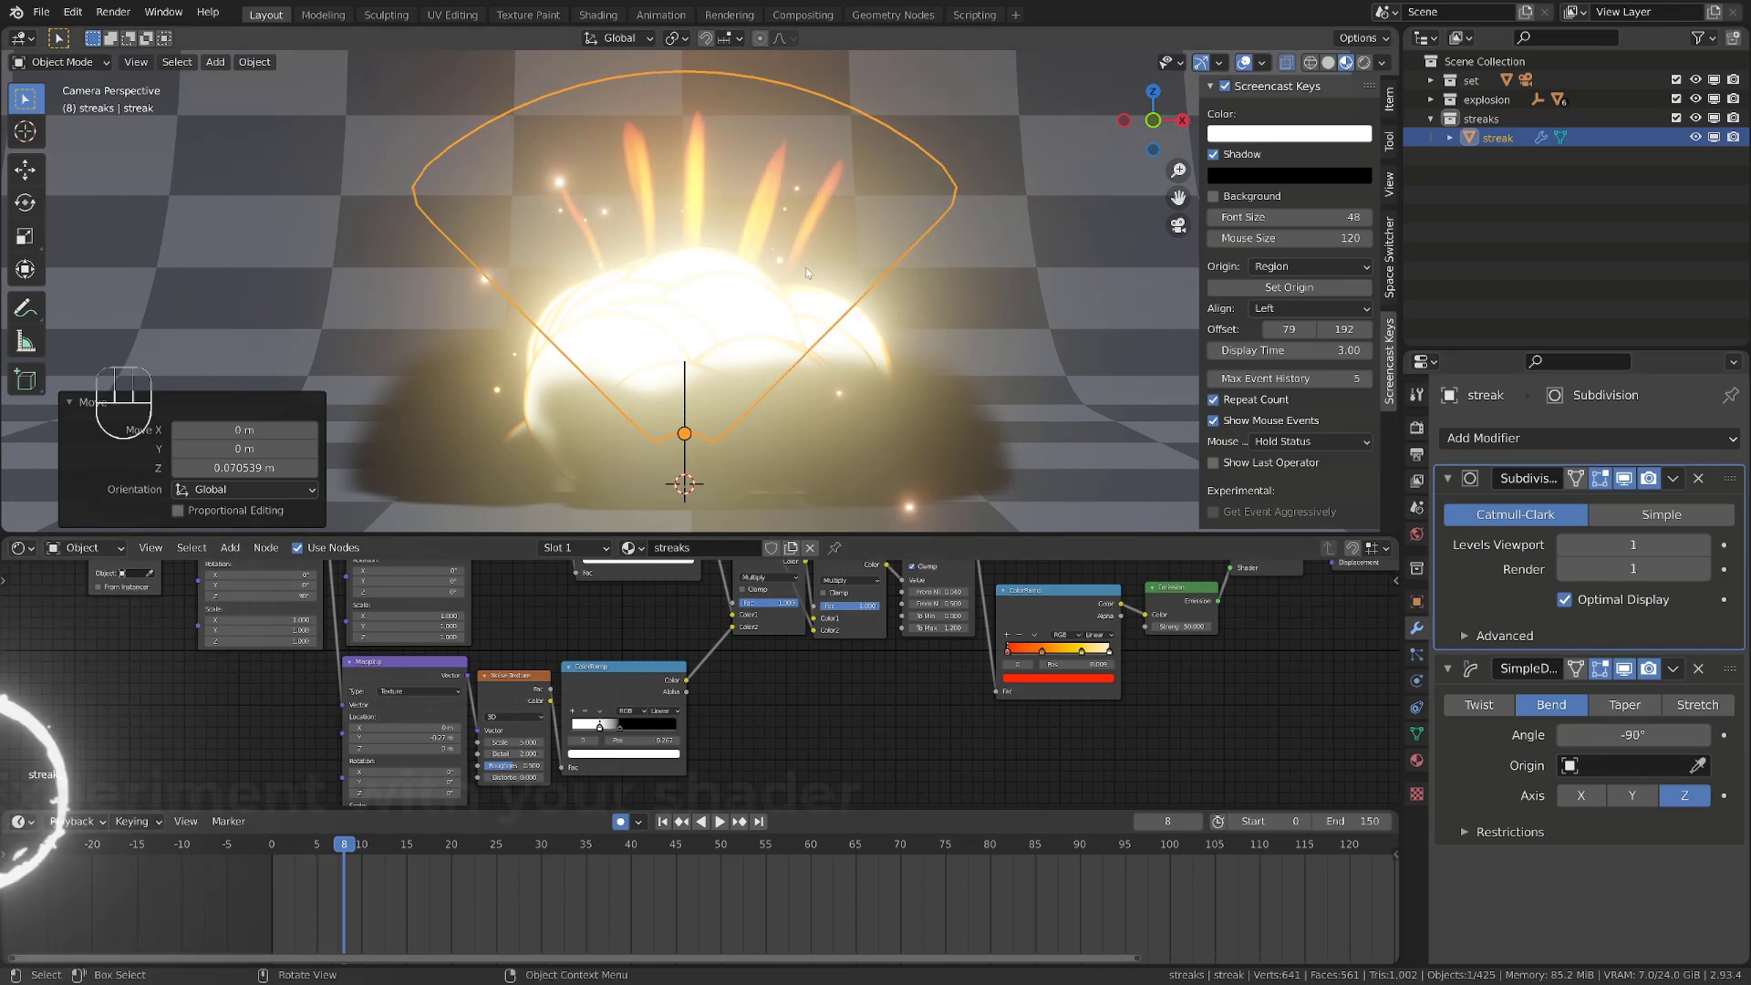
# Set the Y scale of the Mapping node feeding the Noise Texture to 0.3
pyautogui.scroll(2, 701, 651)
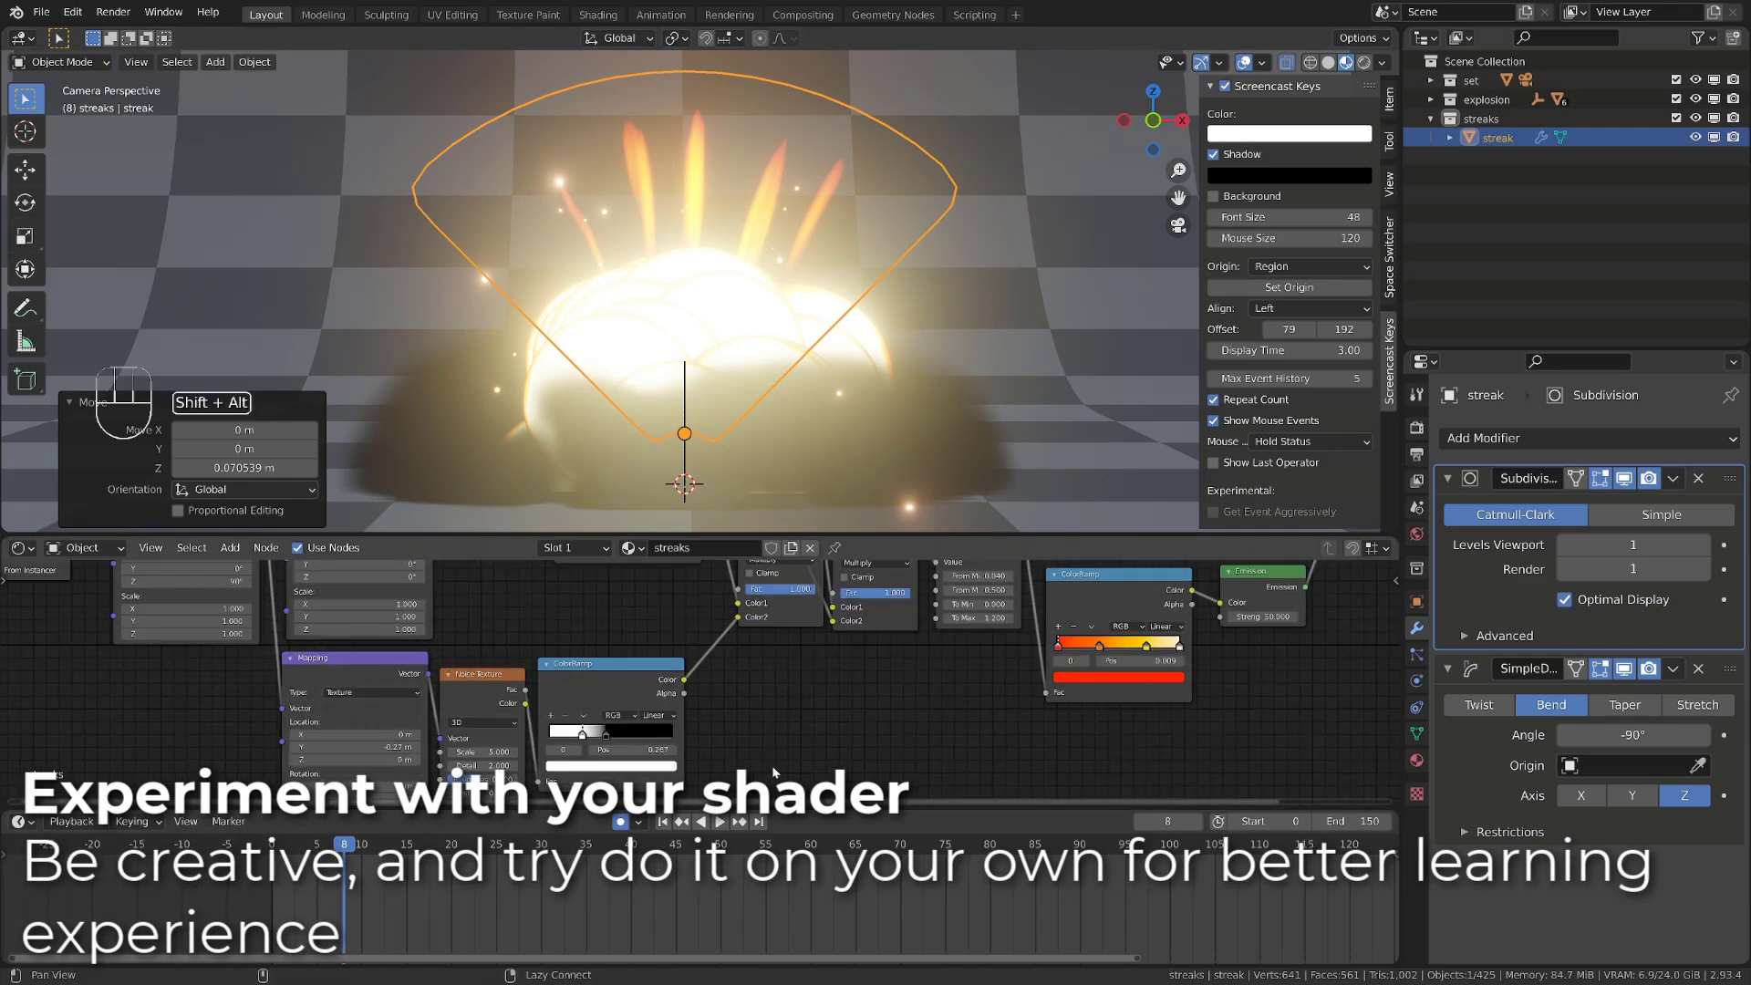
pyautogui.keyDown('alt'); pyautogui.keyDown('shift'); pyautogui.moveTo(788, 756); pyautogui.dragTo(877, 666, button='middle'); pyautogui.keyUp('shift'); pyautogui.keyUp('alt')
pyautogui.scroll(1, 672, 693)
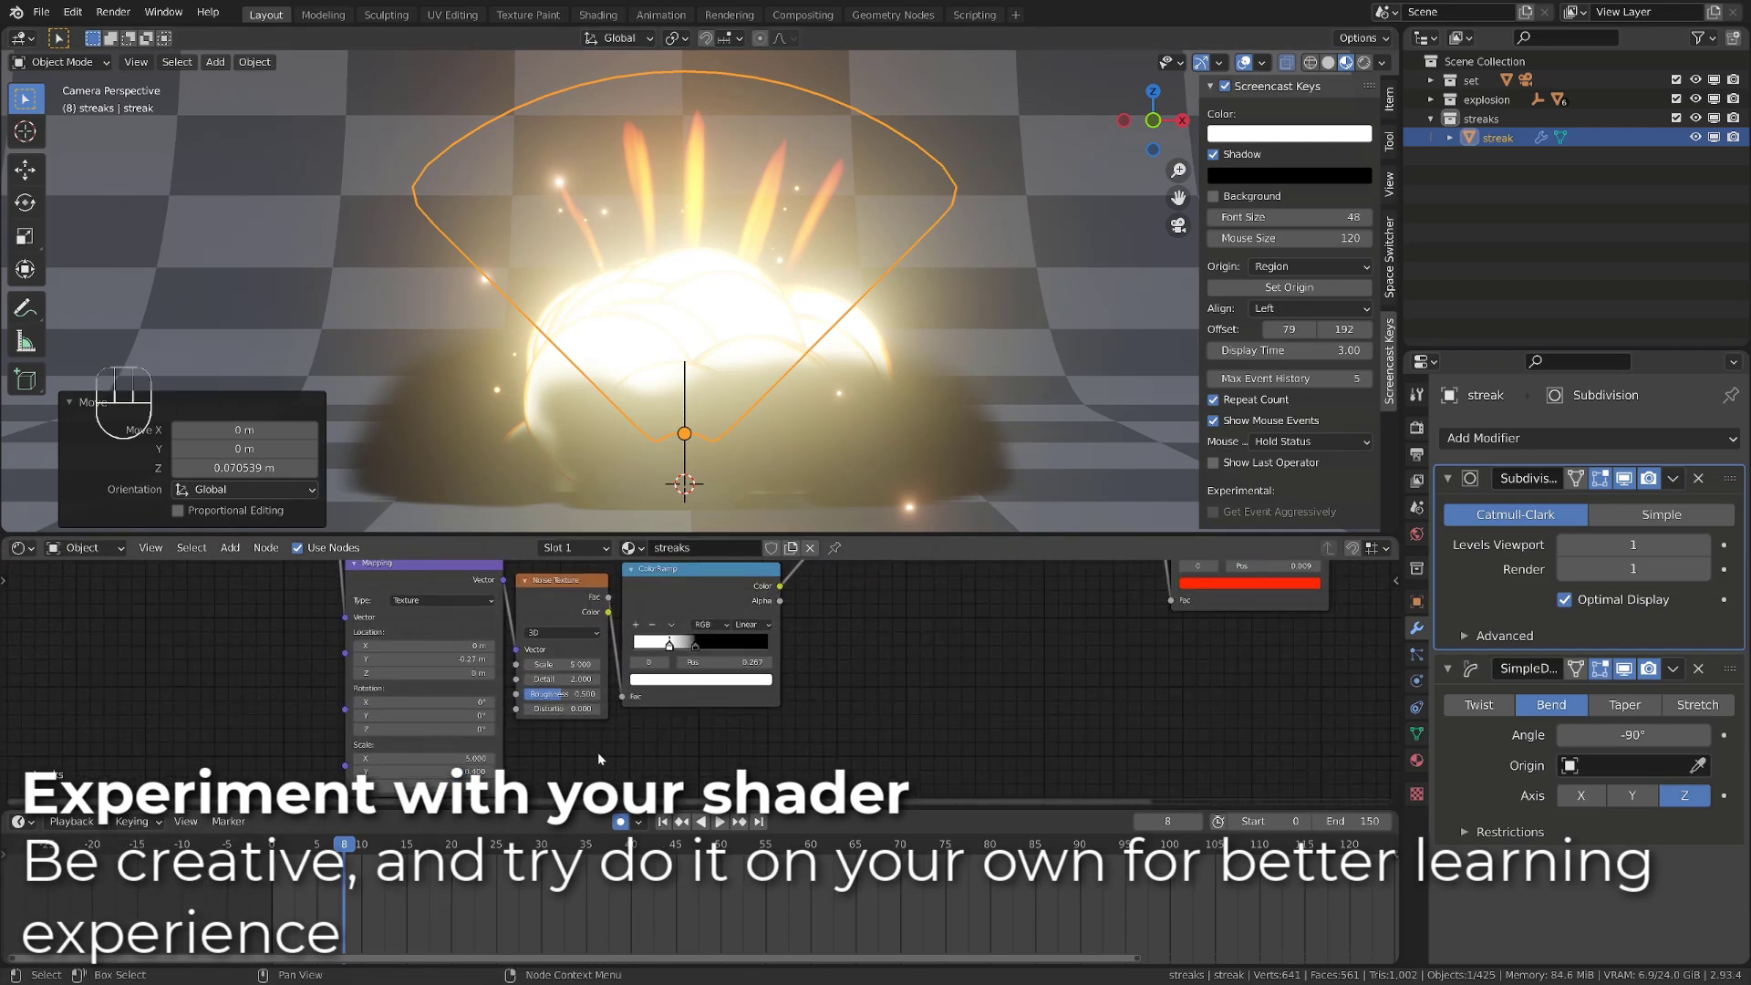
pyautogui.click(457, 773)
pyautogui.write('0.3')
pyautogui.press('Return')
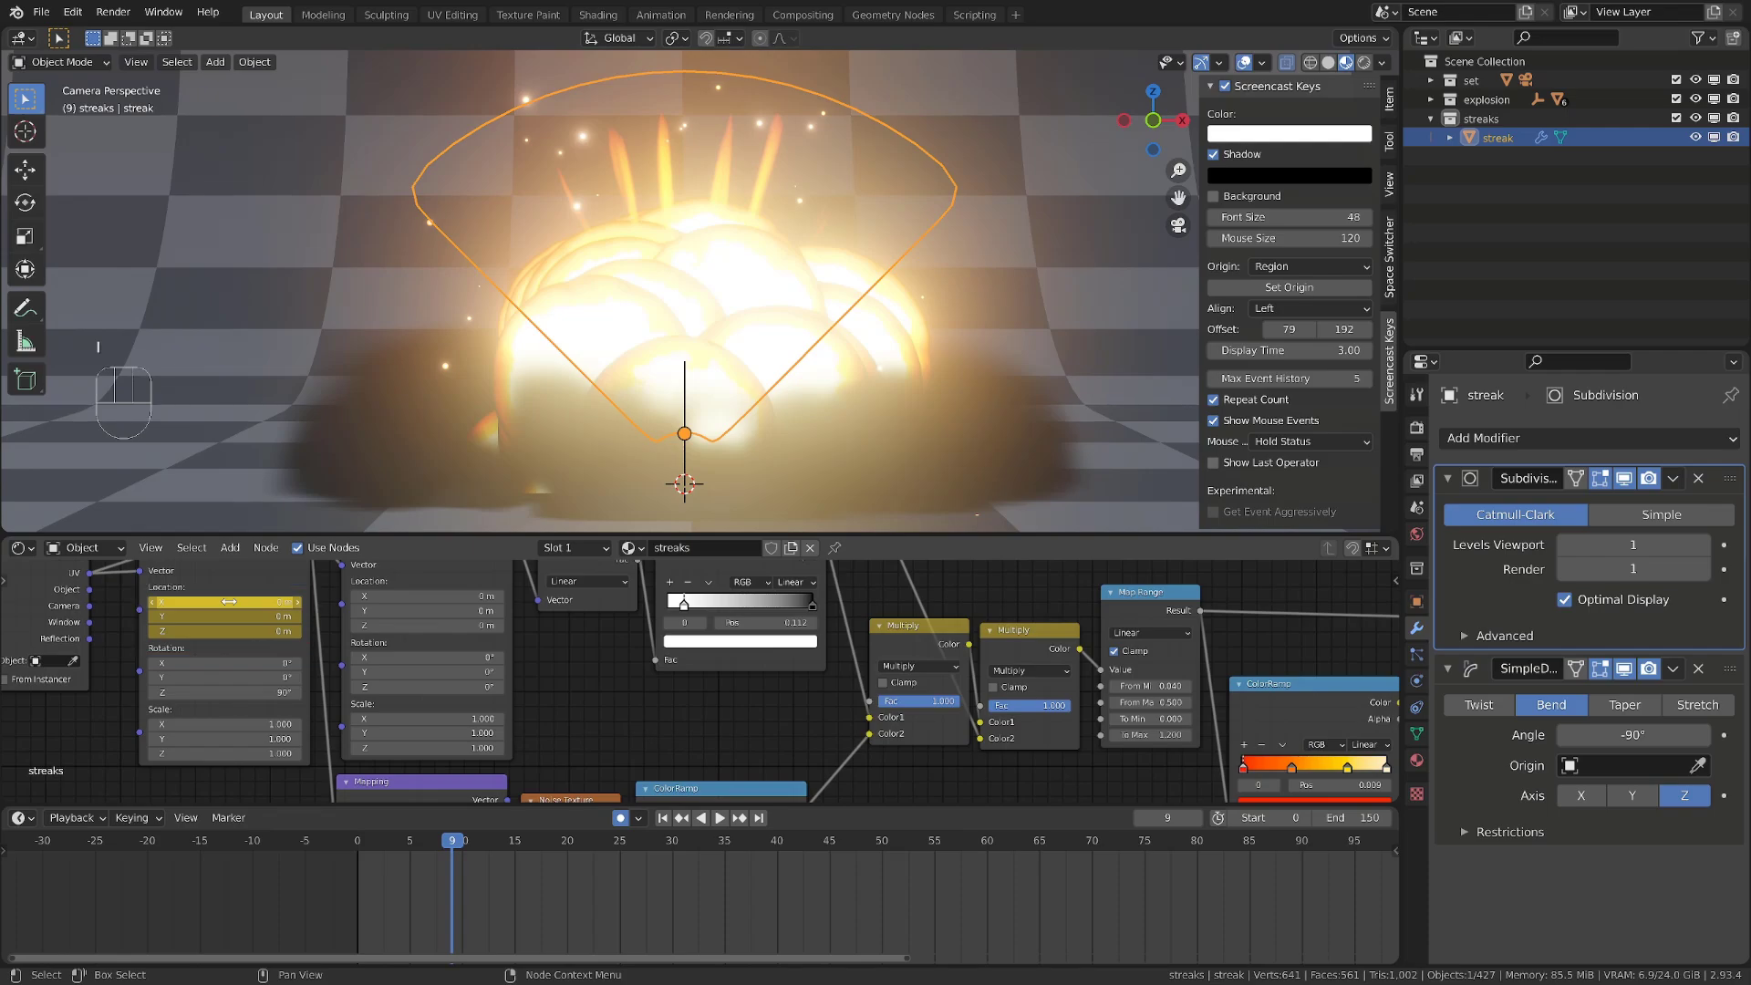
# At frame 5, set the first Mapping node's Y location to -0.8 m and lower the streak along Z
pyautogui.click(410, 843)
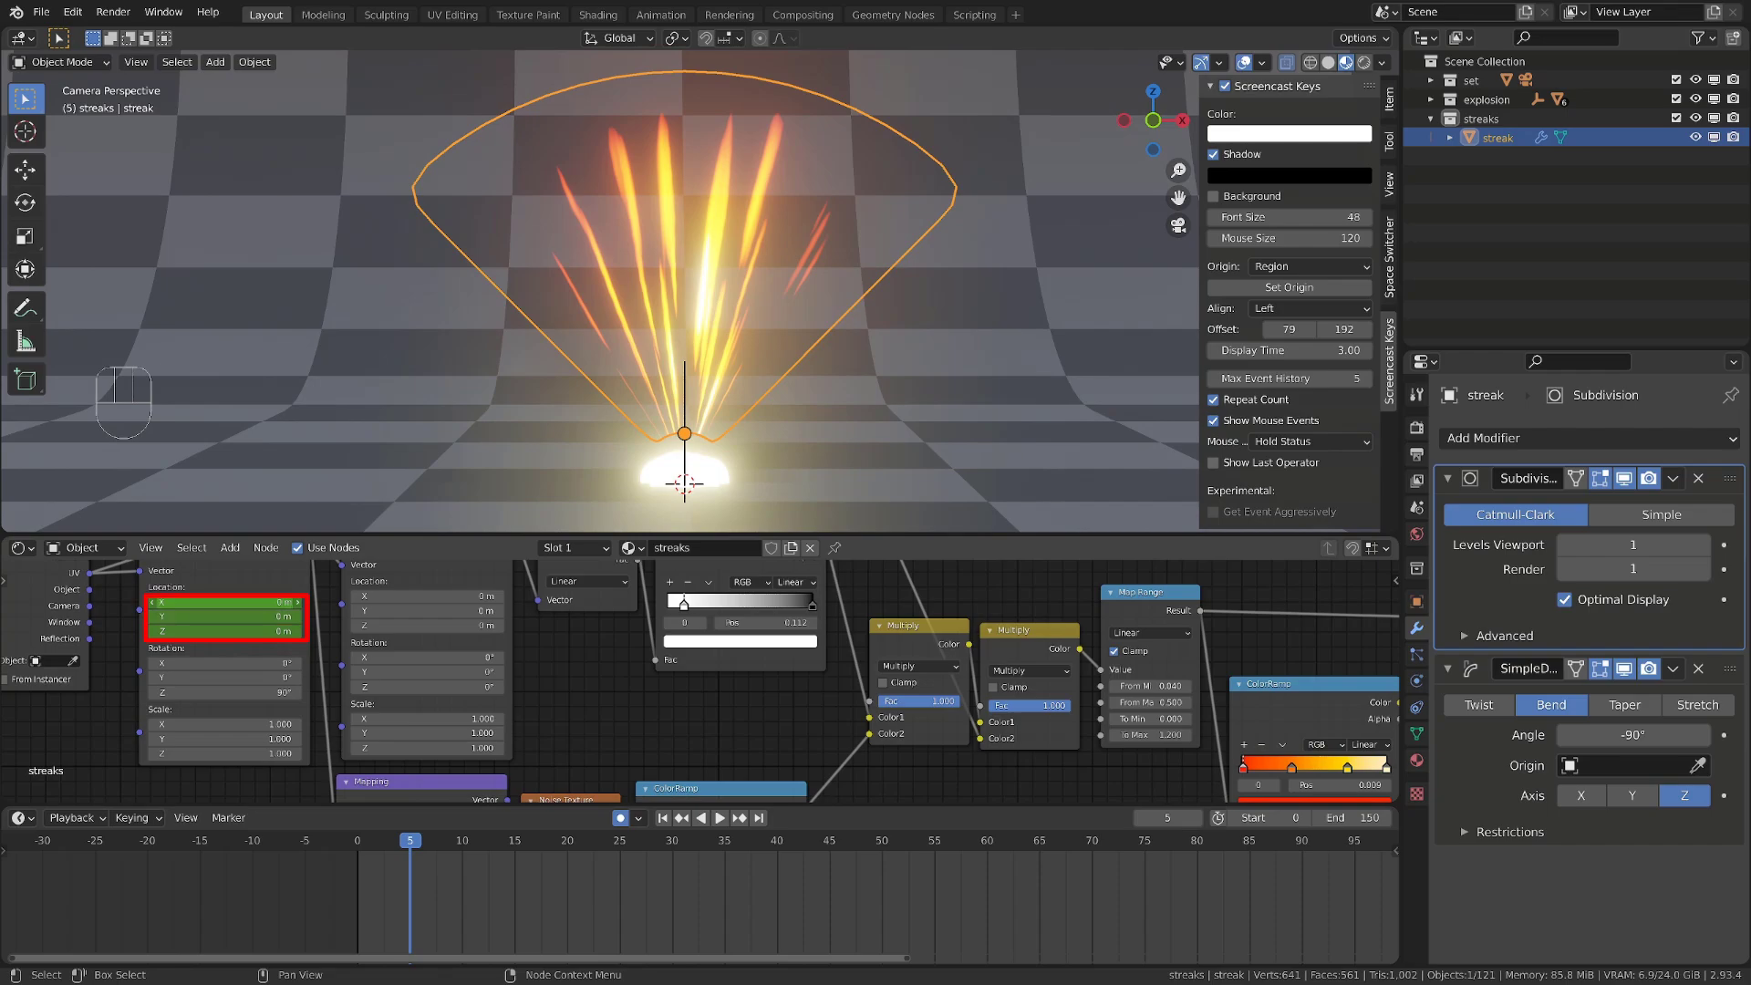
pyautogui.keyDown('shift'); pyautogui.moveTo(265, 602); pyautogui.dragTo(77, 616); pyautogui.keyUp('shift')
pyautogui.rightClick(250, 602)
pyautogui.press('g')
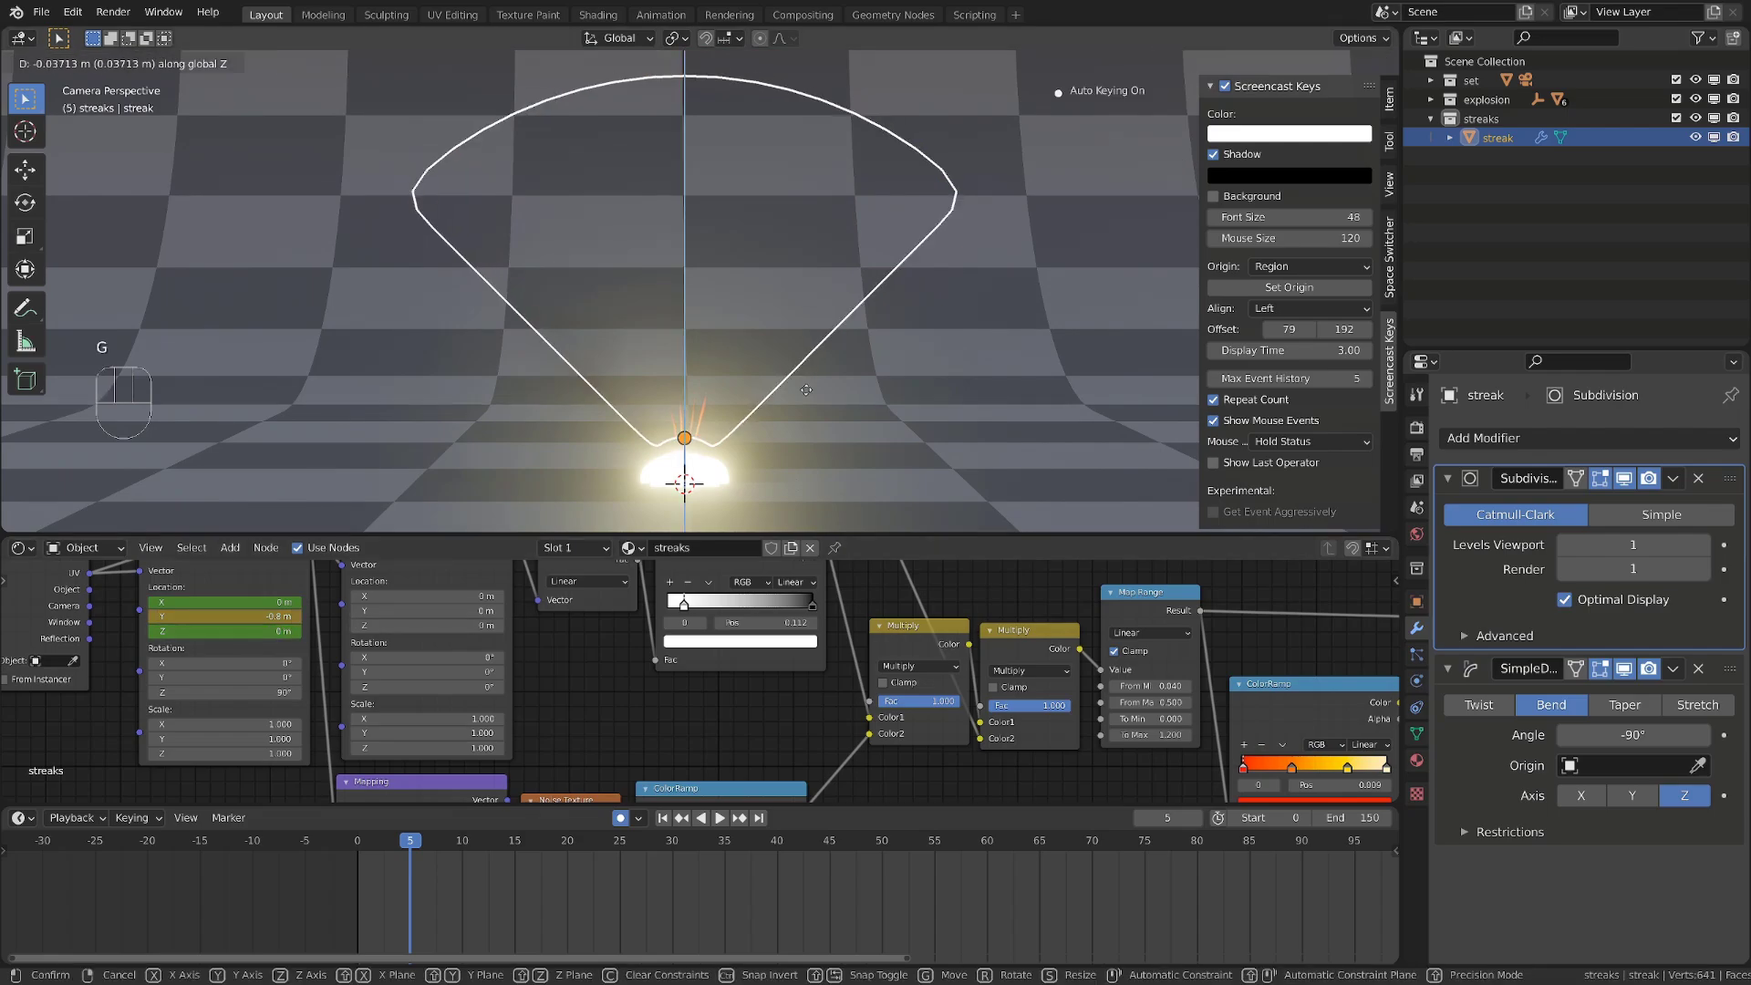
pyautogui.click(790, 430)
# At frame 4, set the first Mapping node's Y location to -1 m and check the following frames without overlays
pyautogui.press('Left')
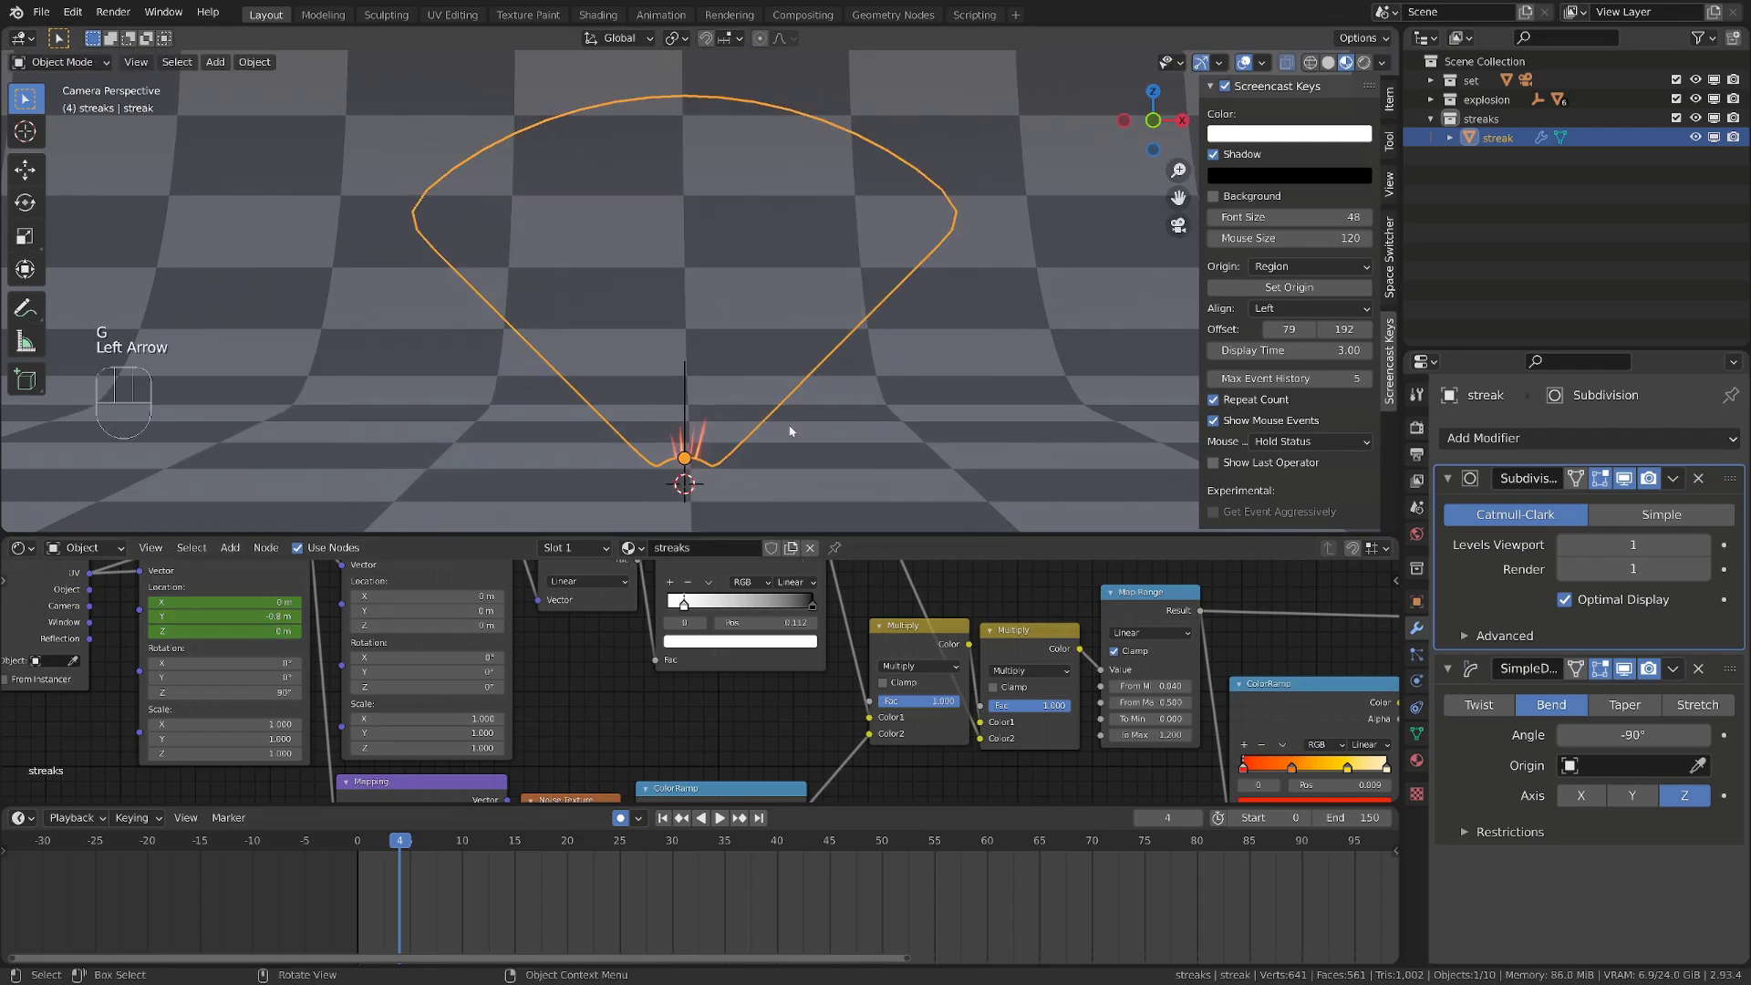
pyautogui.keyDown('shift'); pyautogui.moveTo(240, 621); pyautogui.dragTo(239, 621); pyautogui.keyUp('shift')
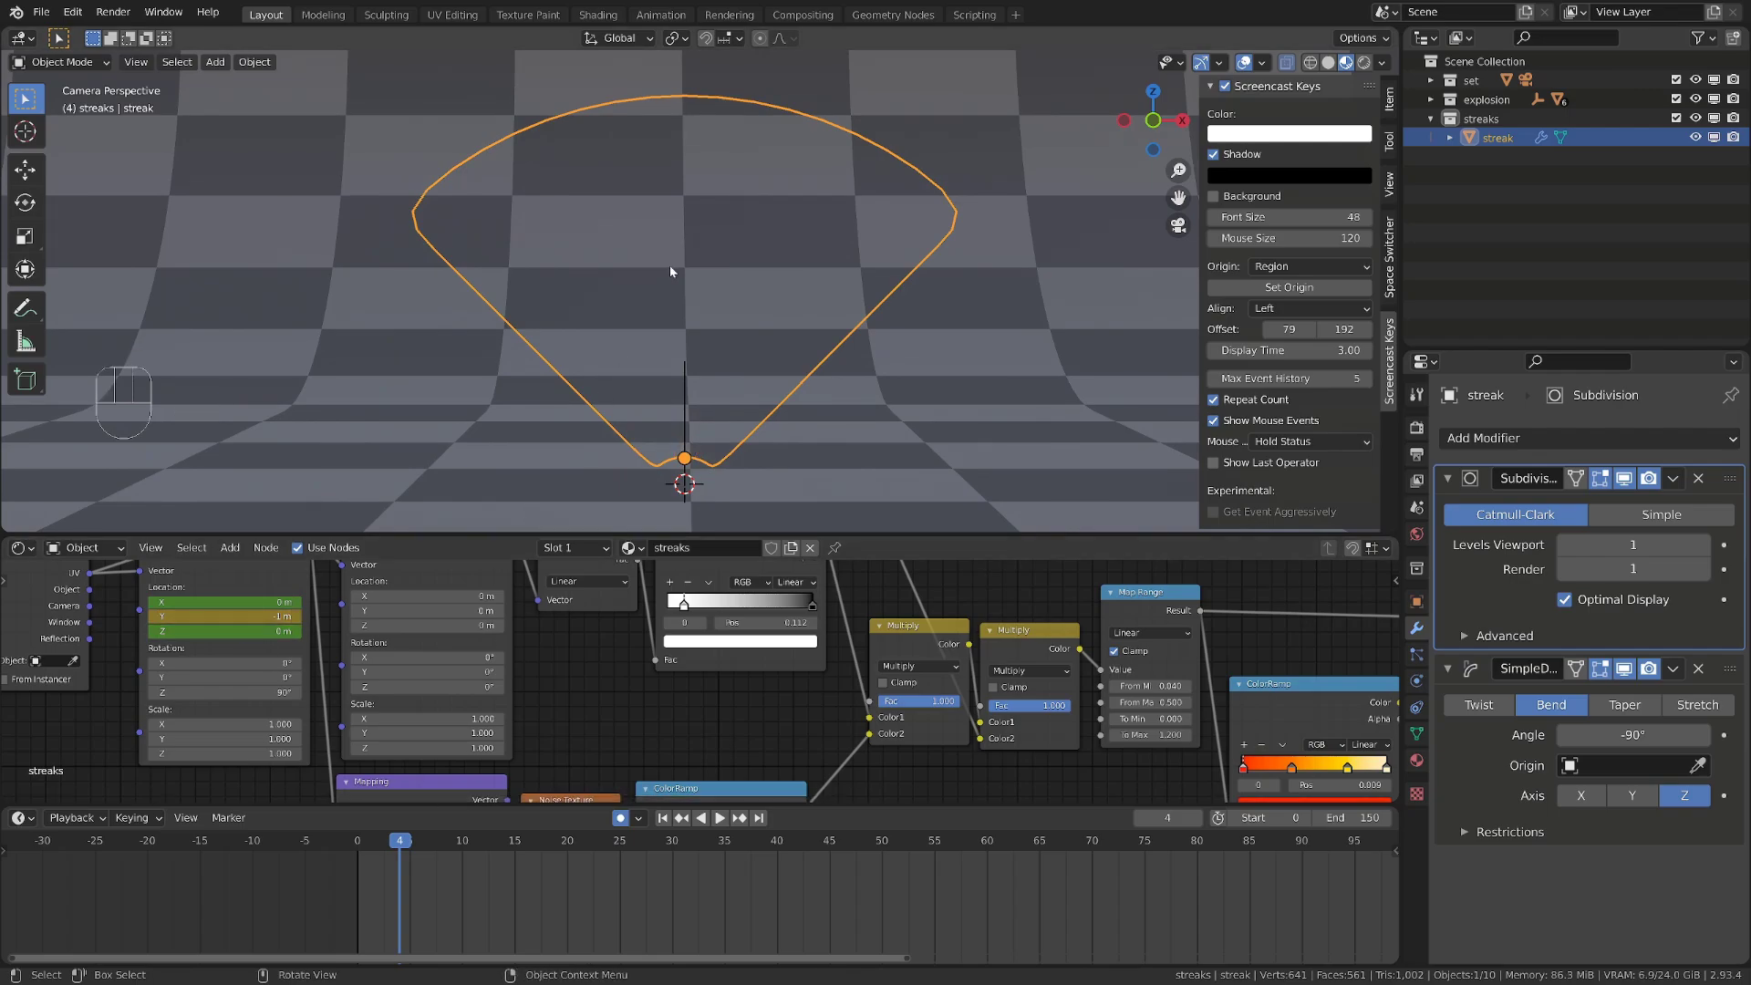
pyautogui.hotkey('shift', 'alt', 'z')
pyautogui.press('Right')
pyautogui.press('Right')
pyautogui.press('Right')
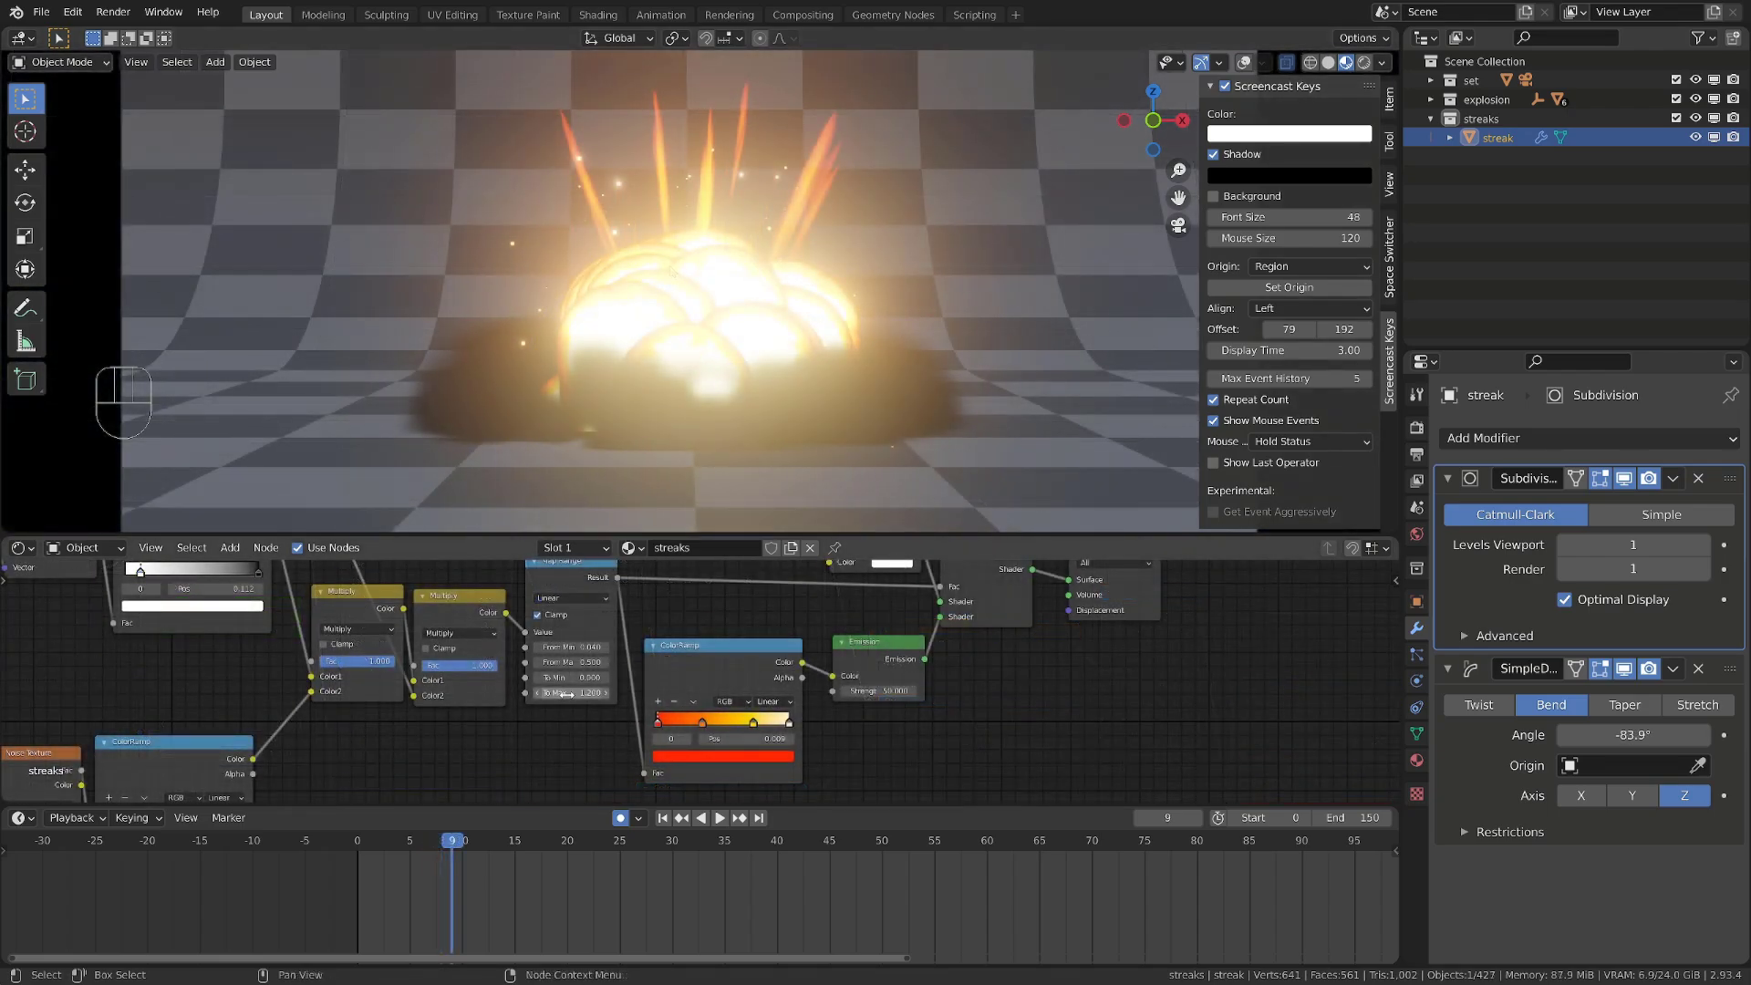
# Try lowering the Map Range node's To Max value to 0 at frame 9
pyautogui.keyDown('shift'); pyautogui.moveTo(575, 693); pyautogui.dragTo(575, 693); pyautogui.keyUp('shift')
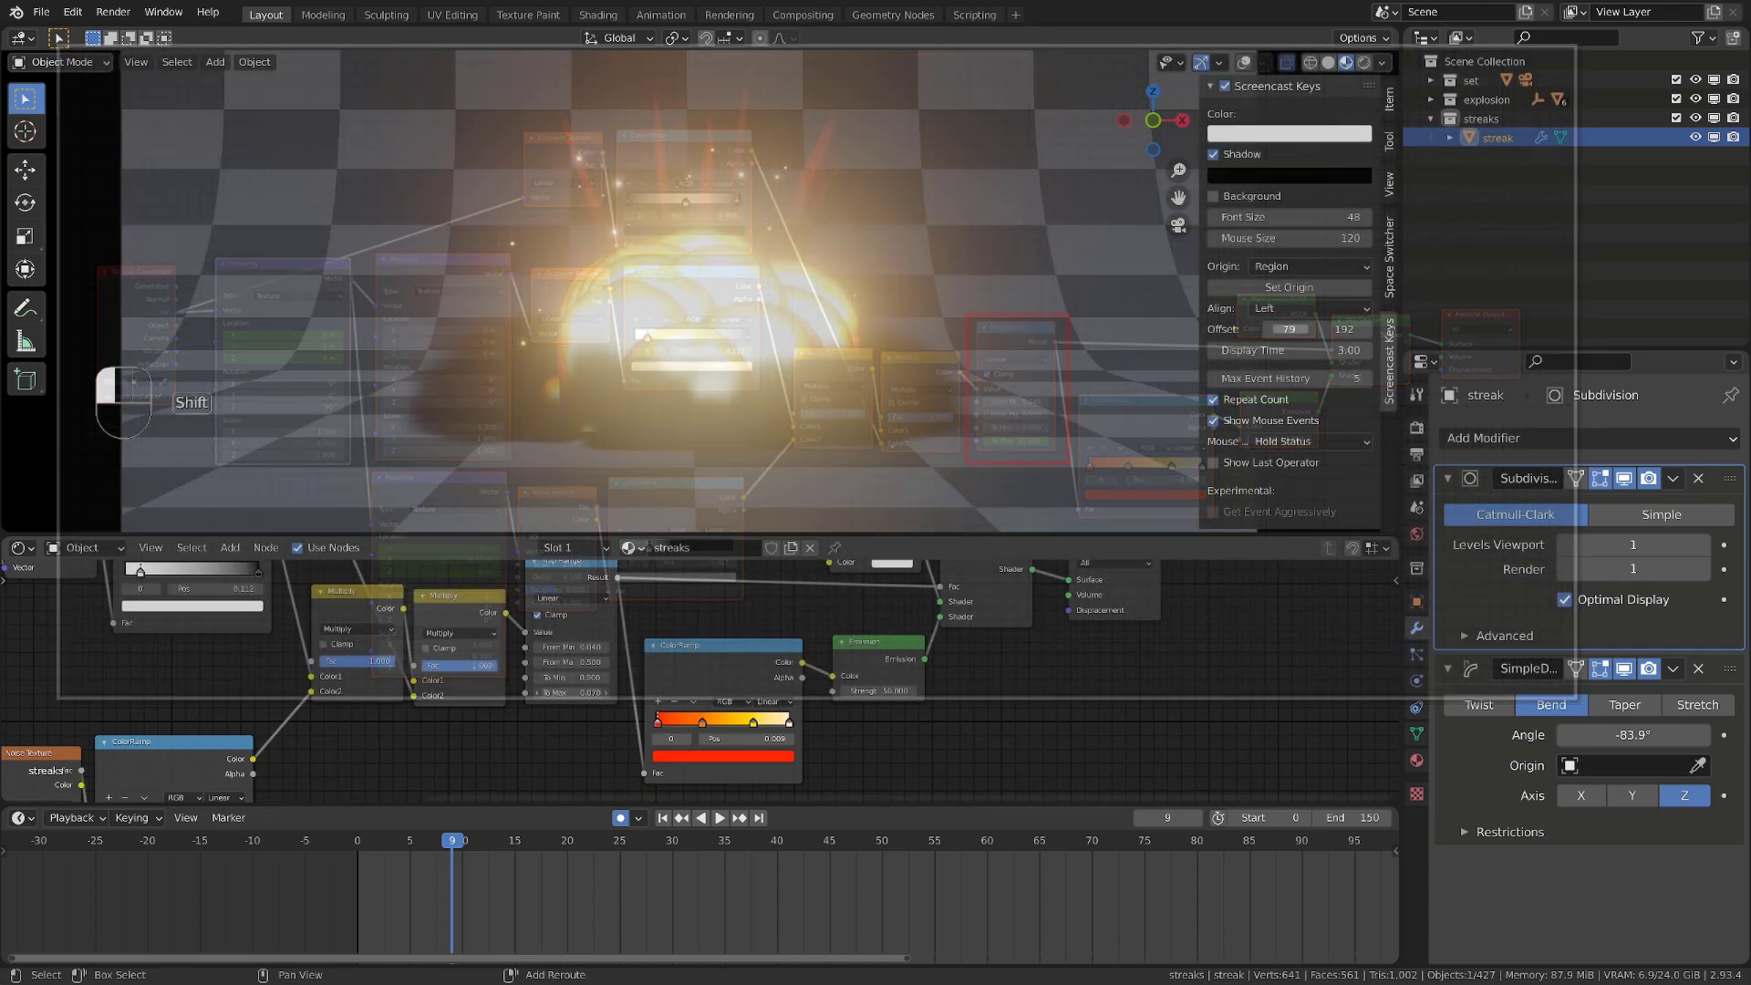
pyautogui.keyDown('shift'); pyautogui.moveTo(567, 693); pyautogui.dragTo(567, 693); pyautogui.keyUp('shift')
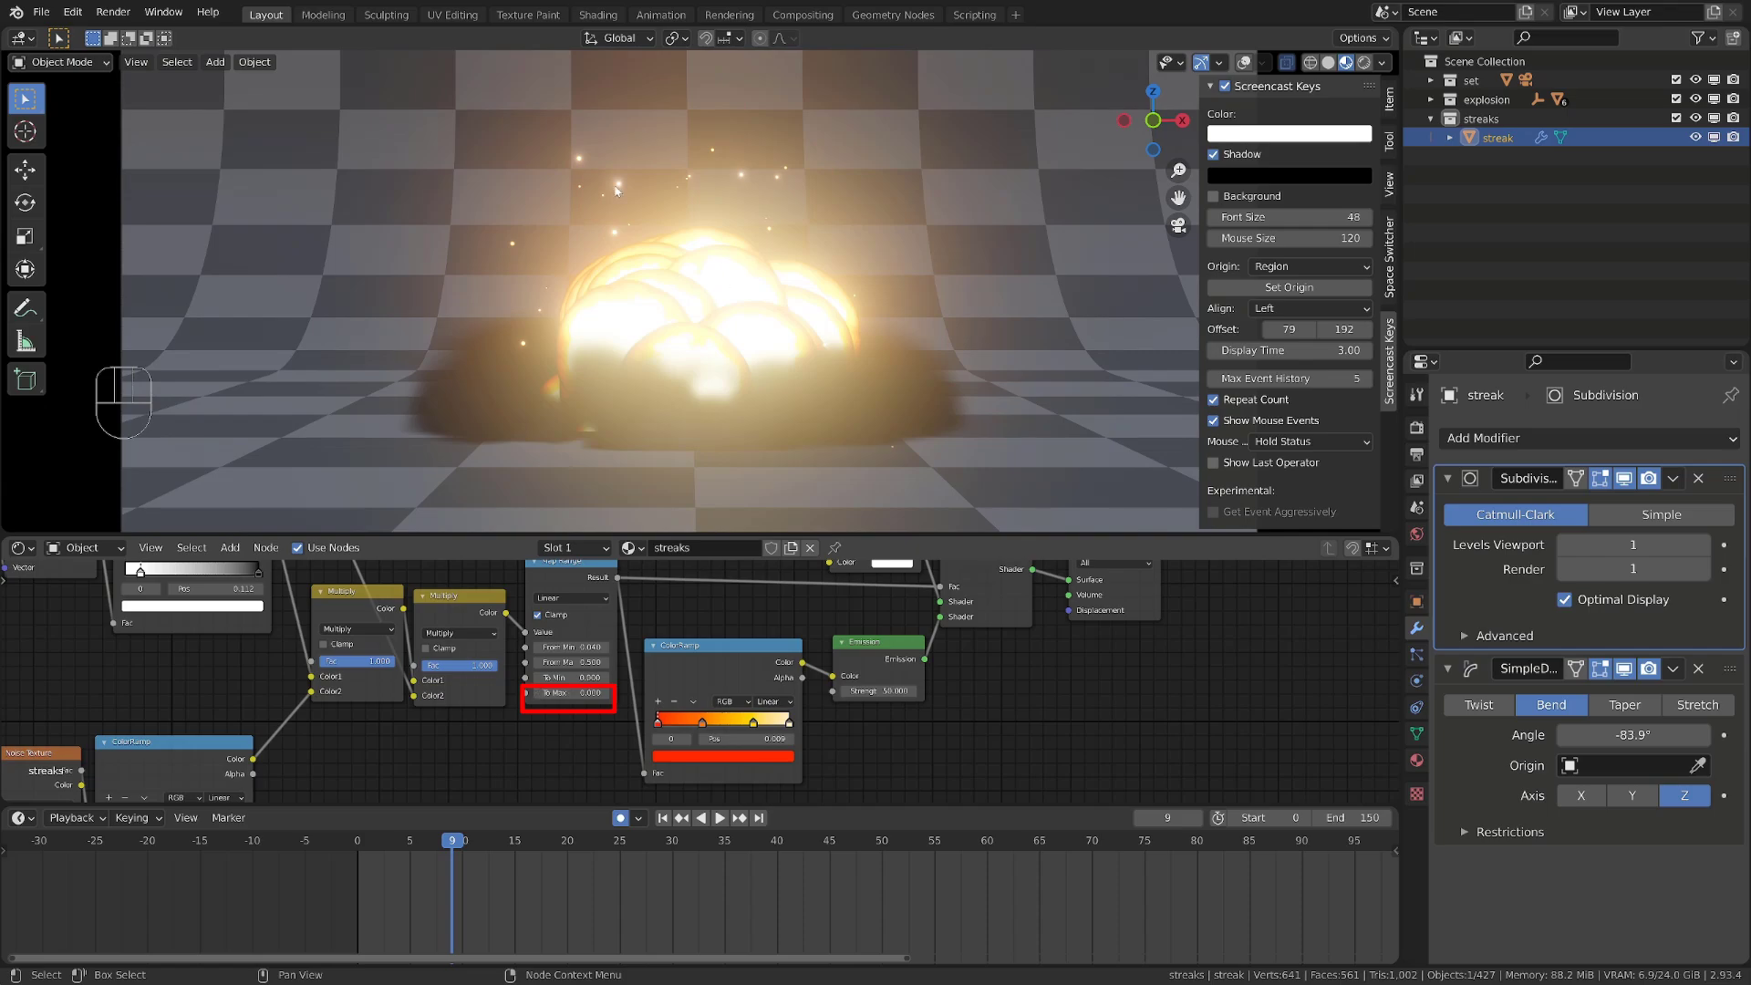
pyautogui.press('Return')
pyautogui.click(572, 691)
pyautogui.write('0.0')
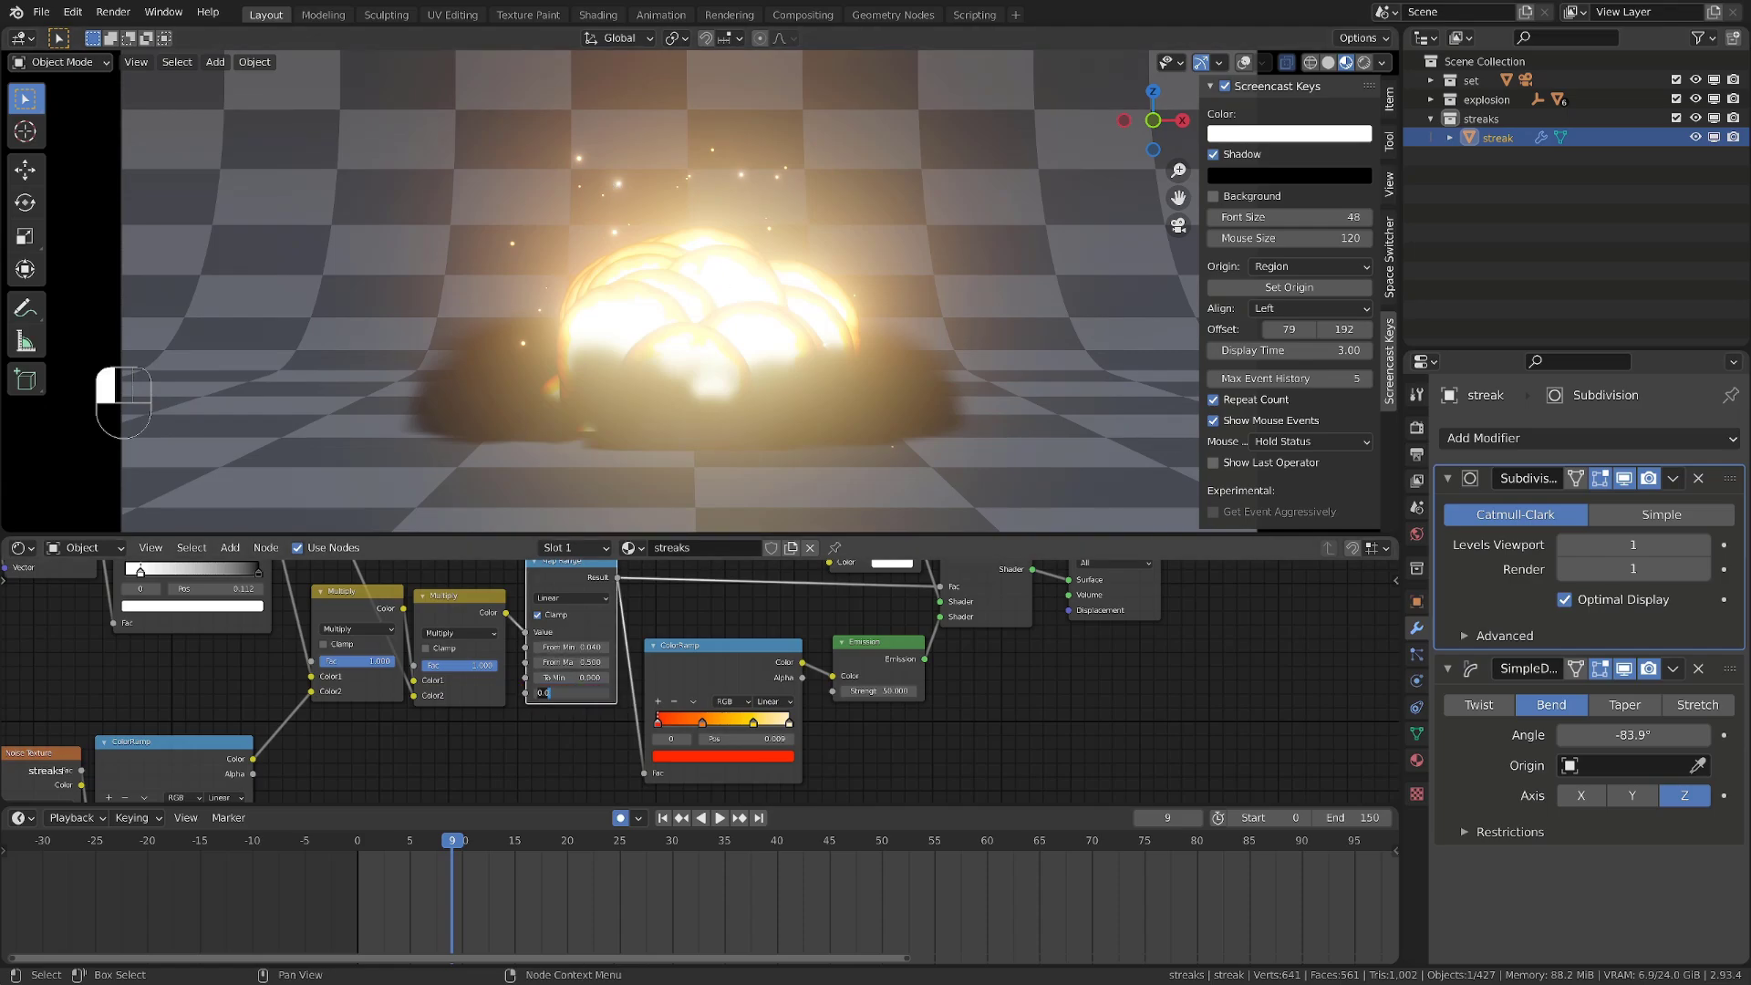
pyautogui.press('Return')
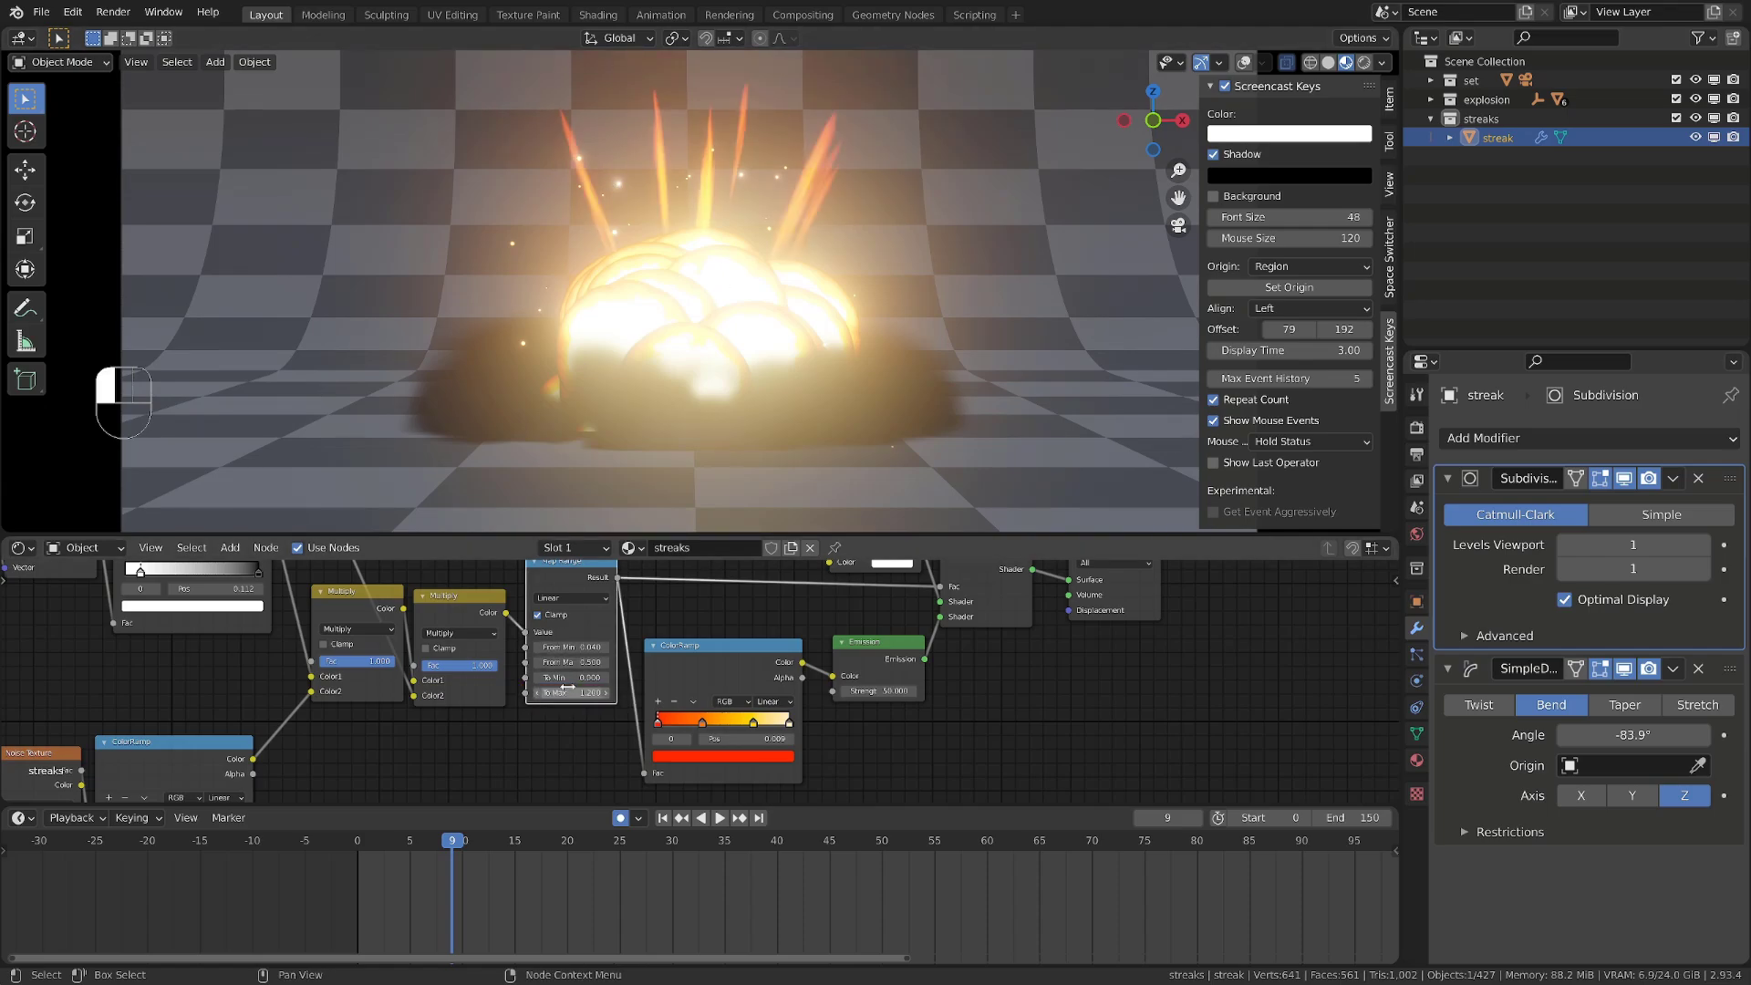
# At frame 5, set the Map Range node's To Max to 30 and keyframe it
pyautogui.scroll(3, 533, 746)
pyautogui.click(410, 842)
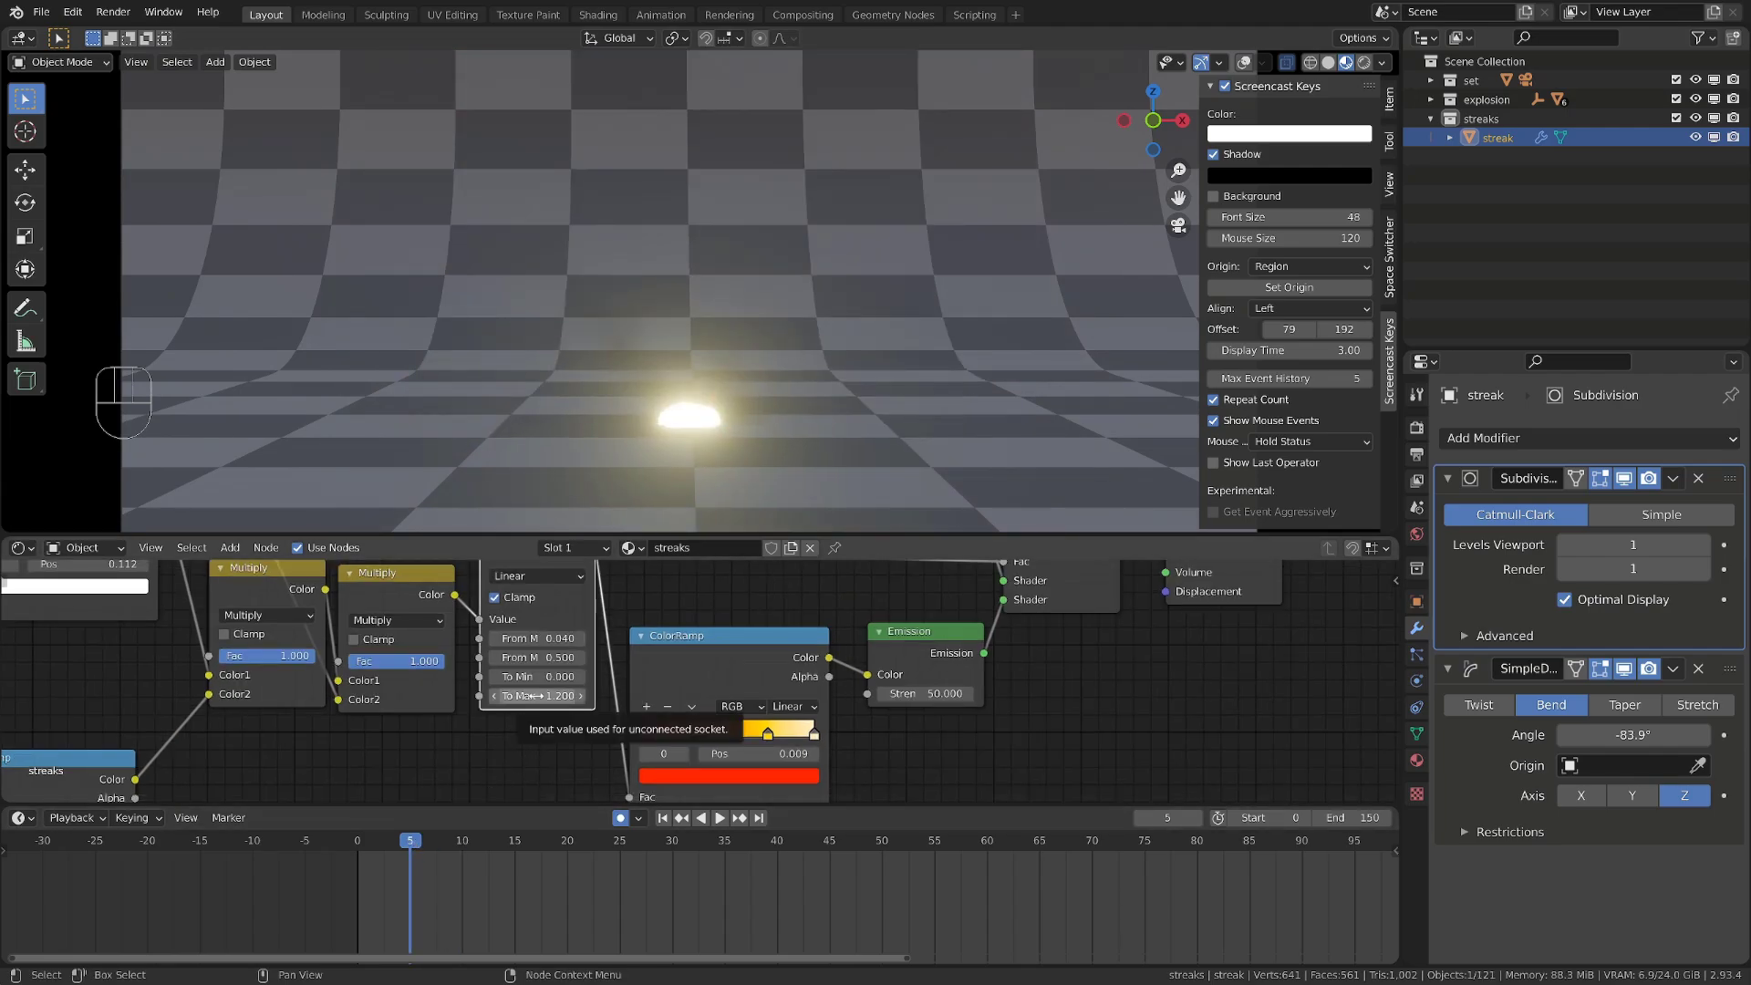
pyautogui.click(534, 696)
pyautogui.write('1.2')
pyautogui.press('Escape')
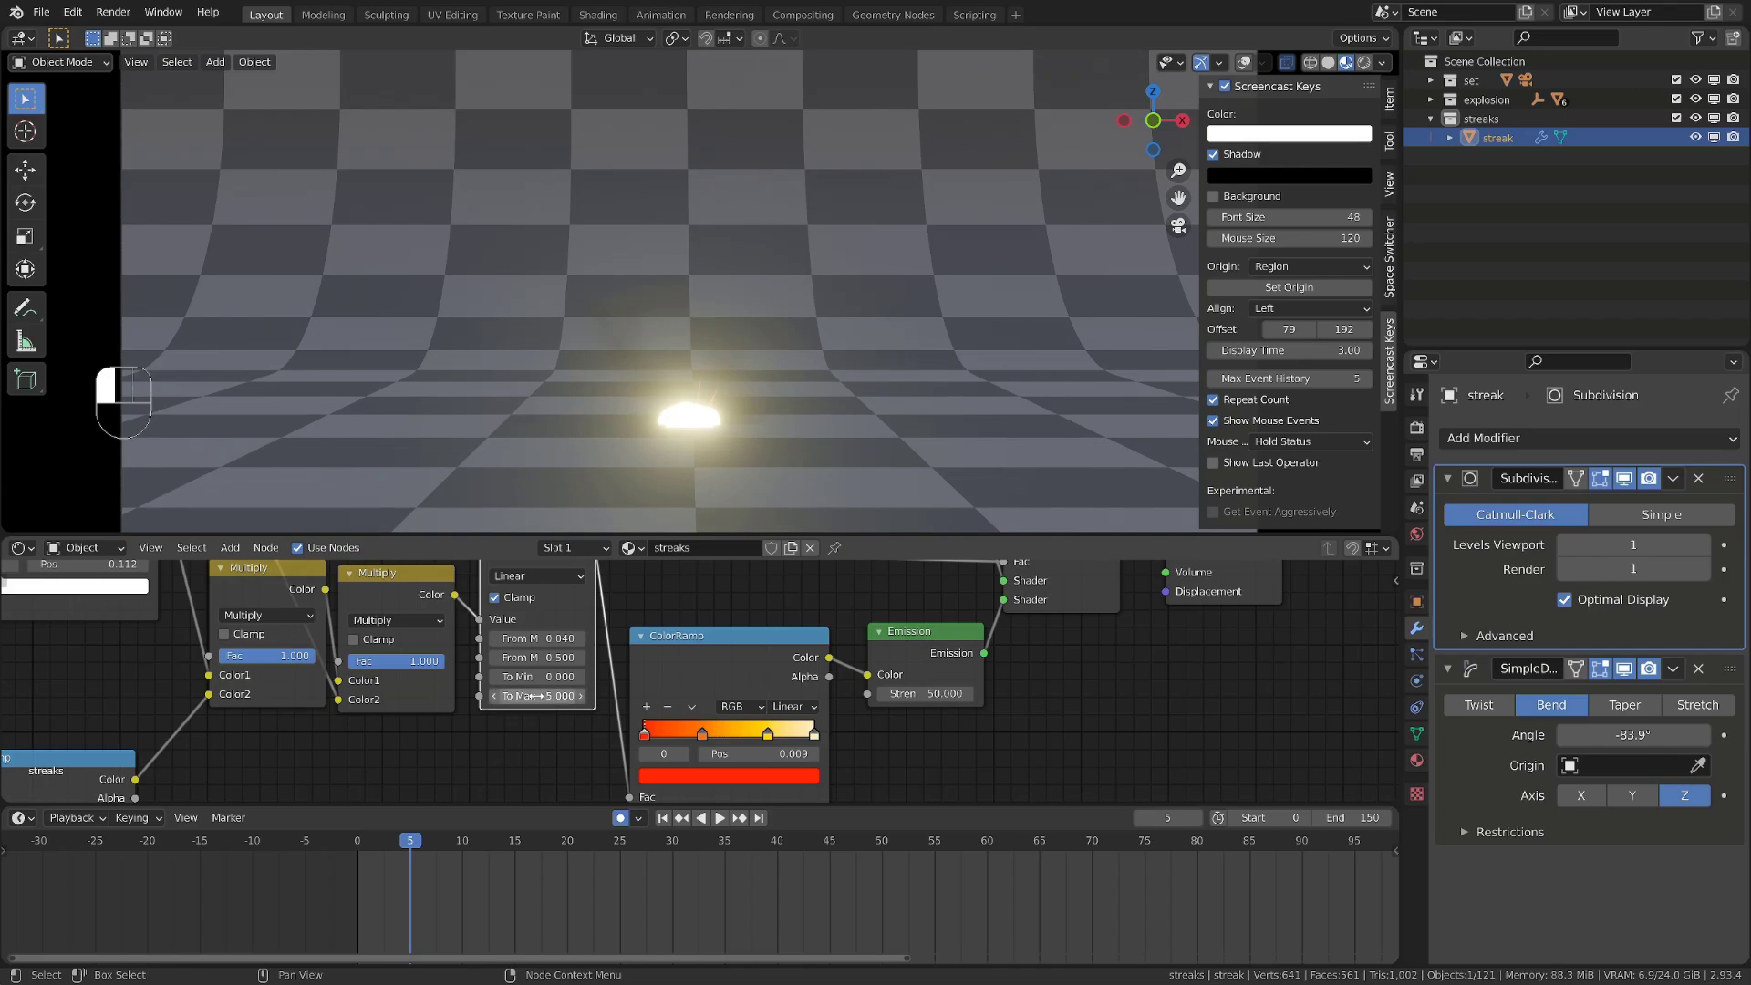
pyautogui.click(533, 696)
pyautogui.write('30')
pyautogui.press('Return')
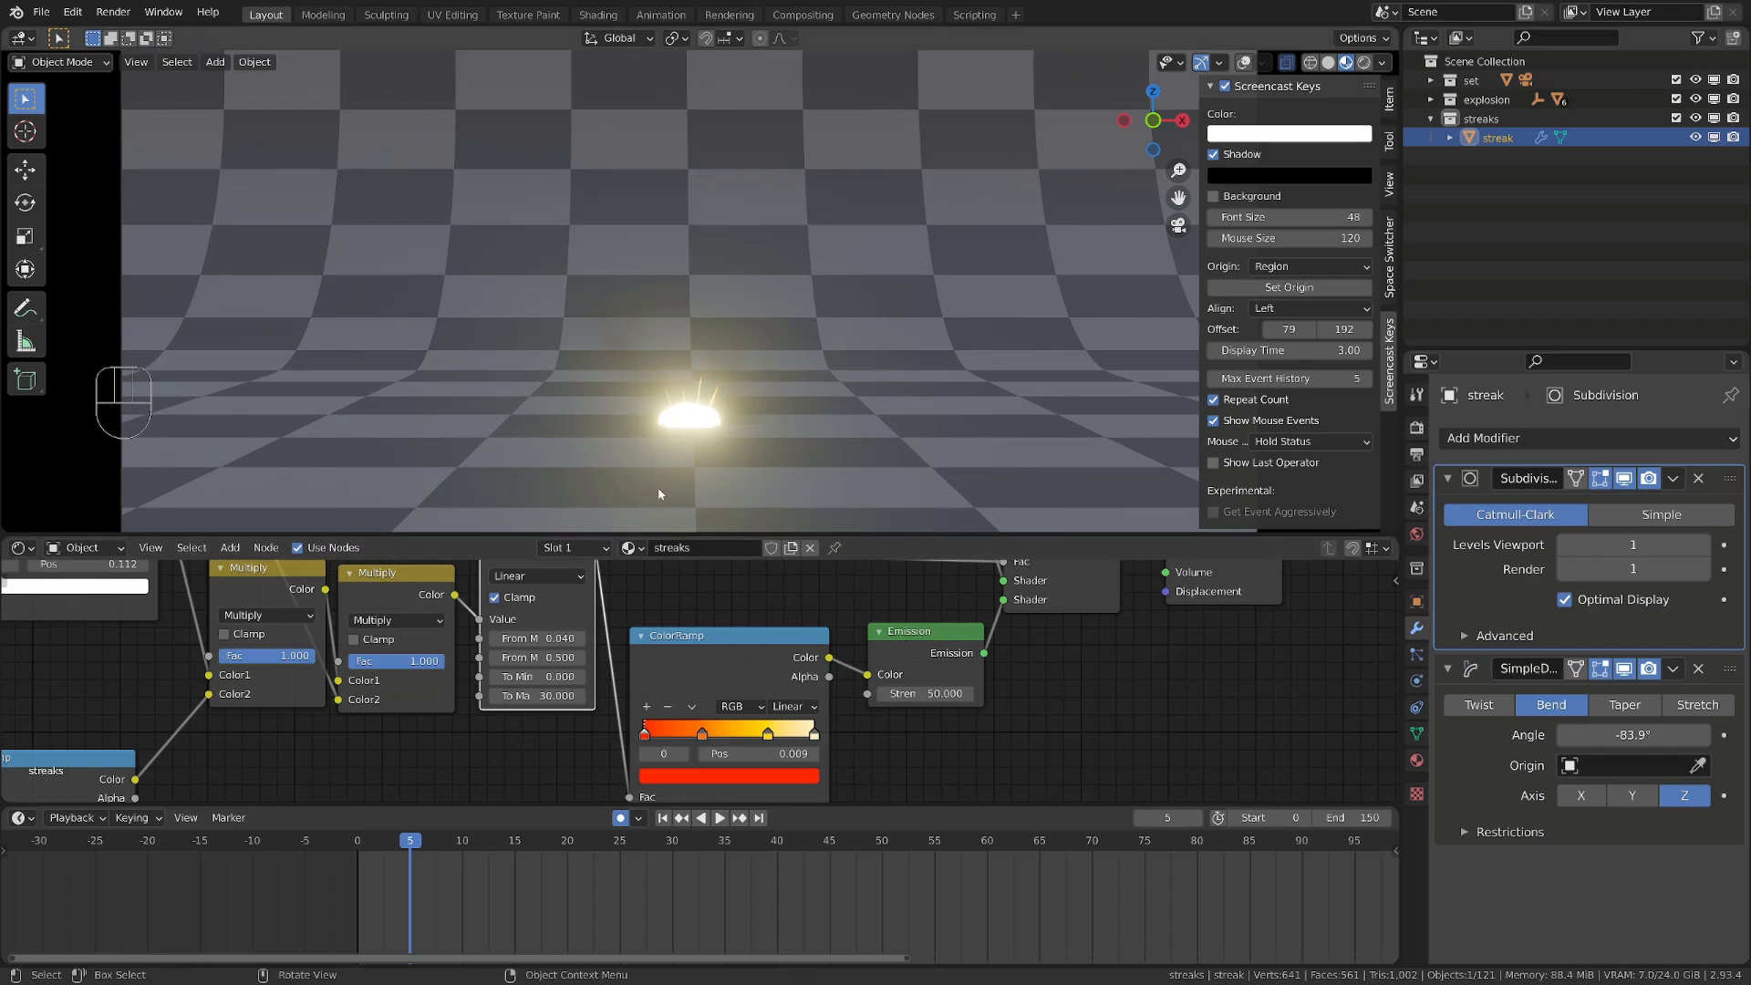
pyautogui.press('i')
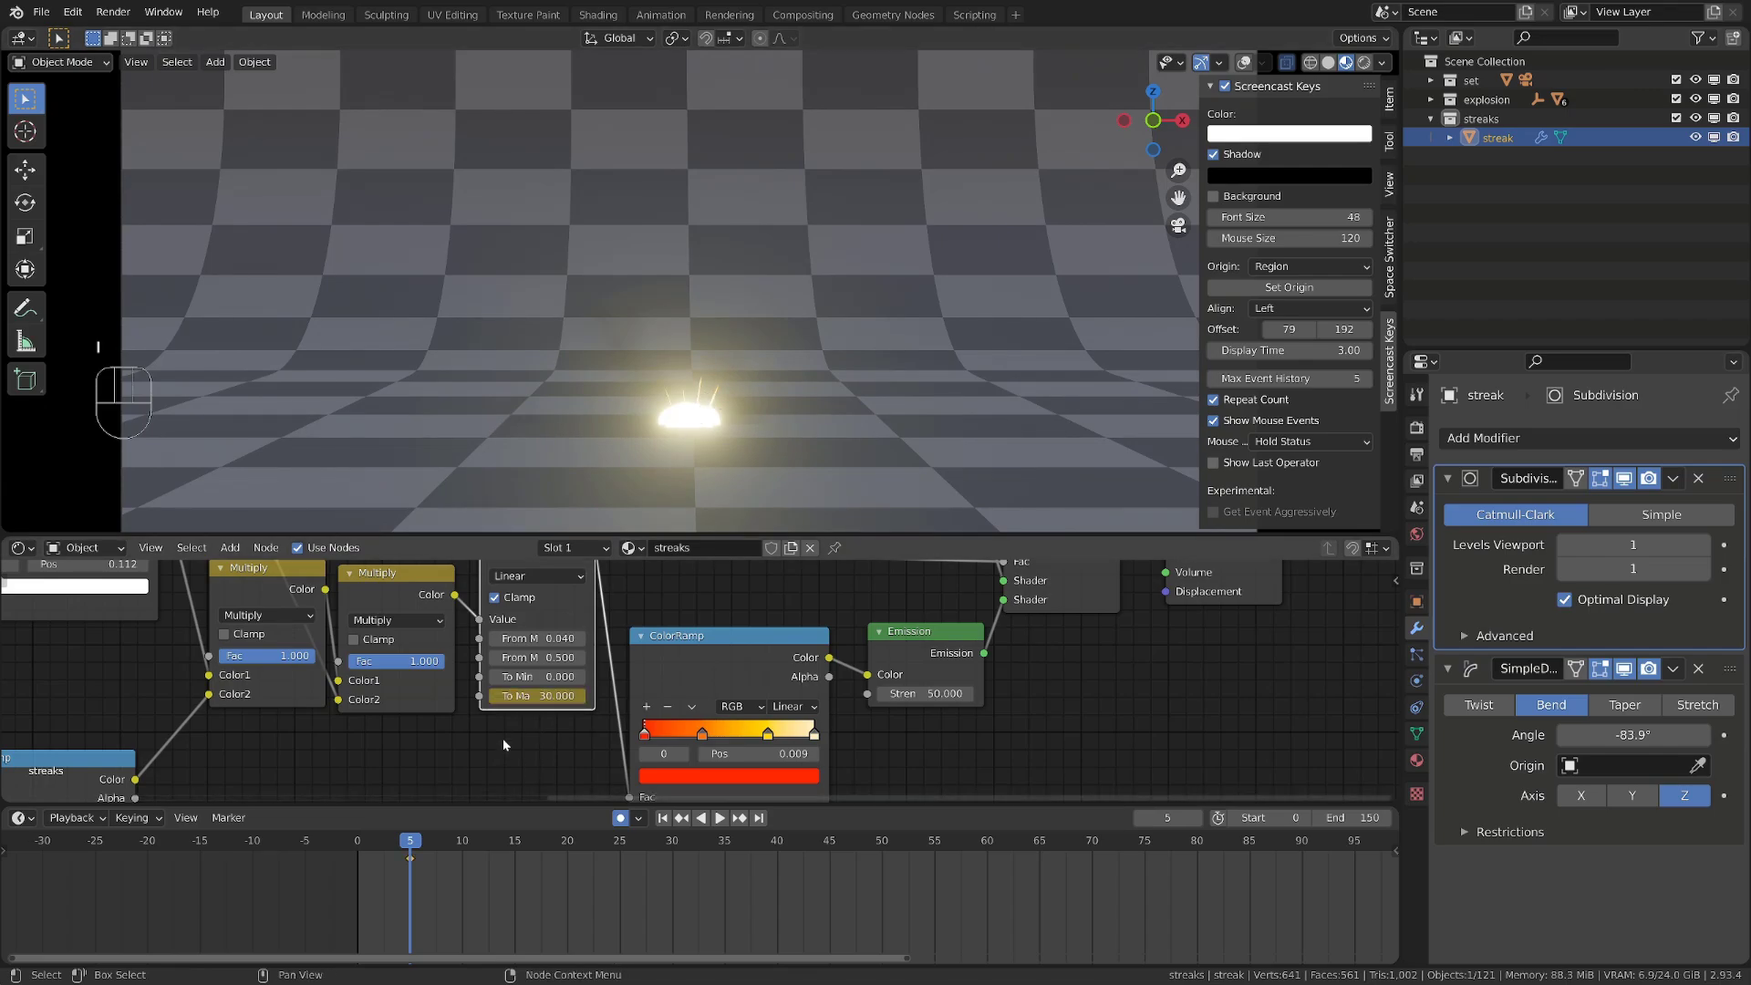
# At frame 7, set the Map Range node's To Max to 5 and keyframe it
pyautogui.press('Right')
pyautogui.press('Right')
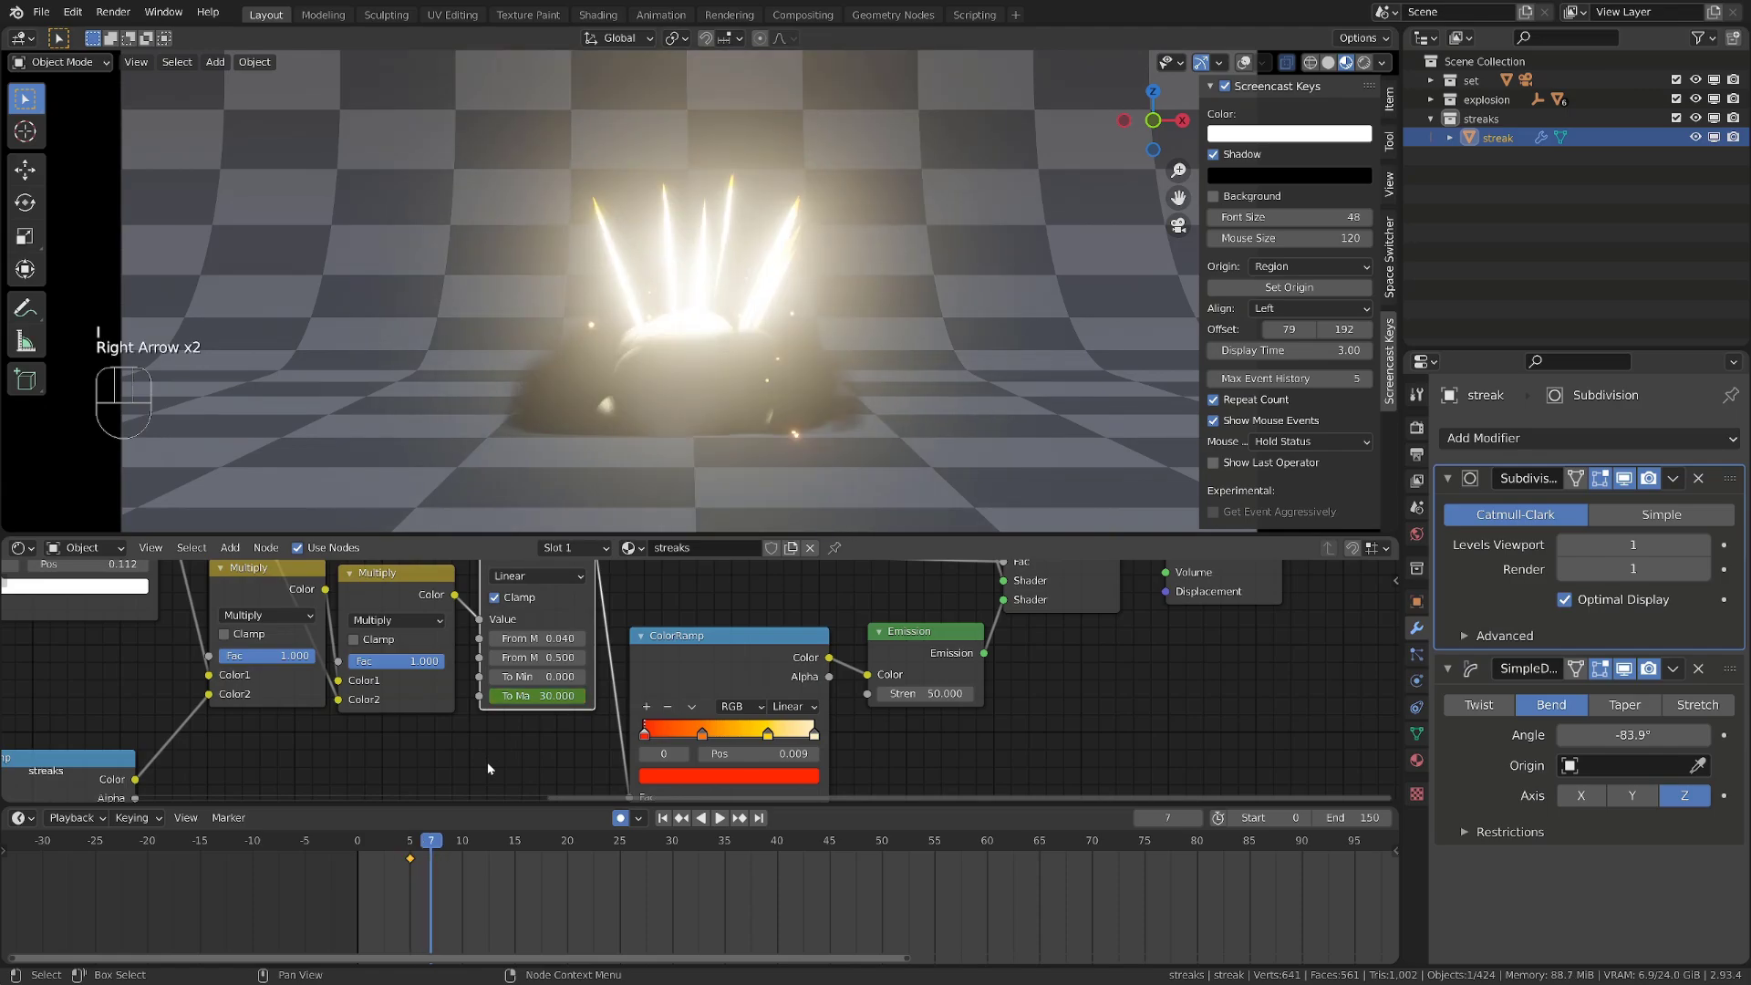
pyautogui.click(538, 696)
pyautogui.write('20')
pyautogui.press('Return')
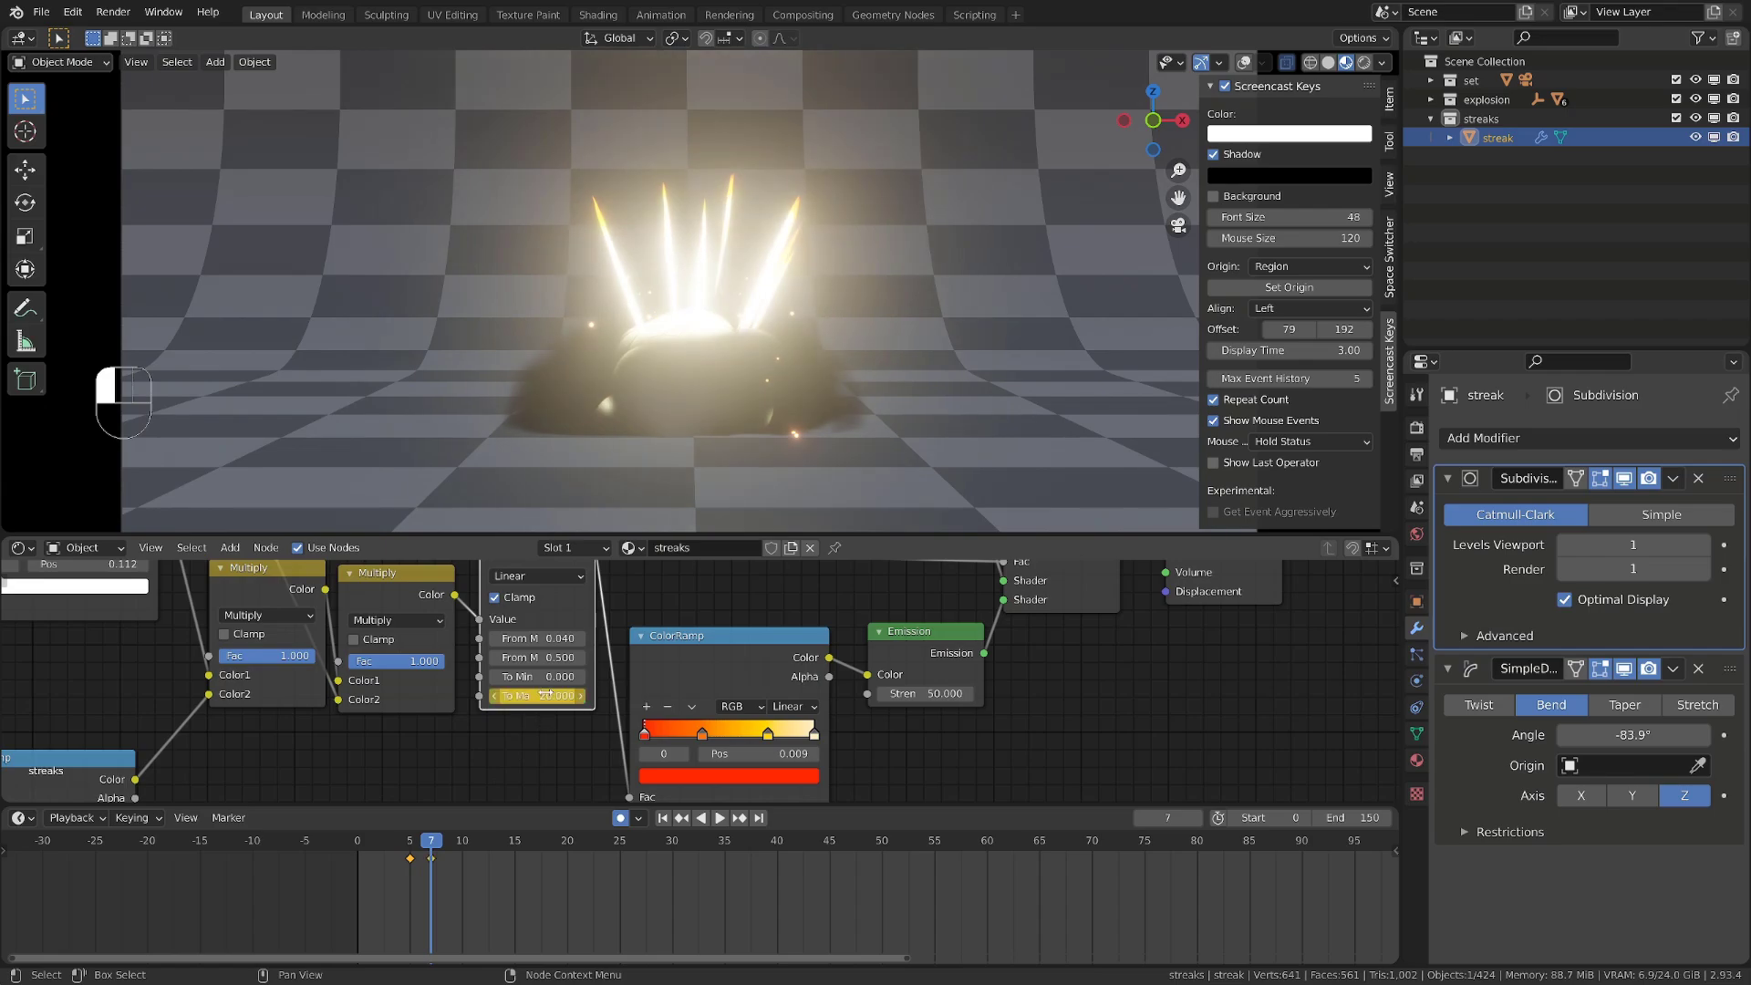
pyautogui.click(538, 695)
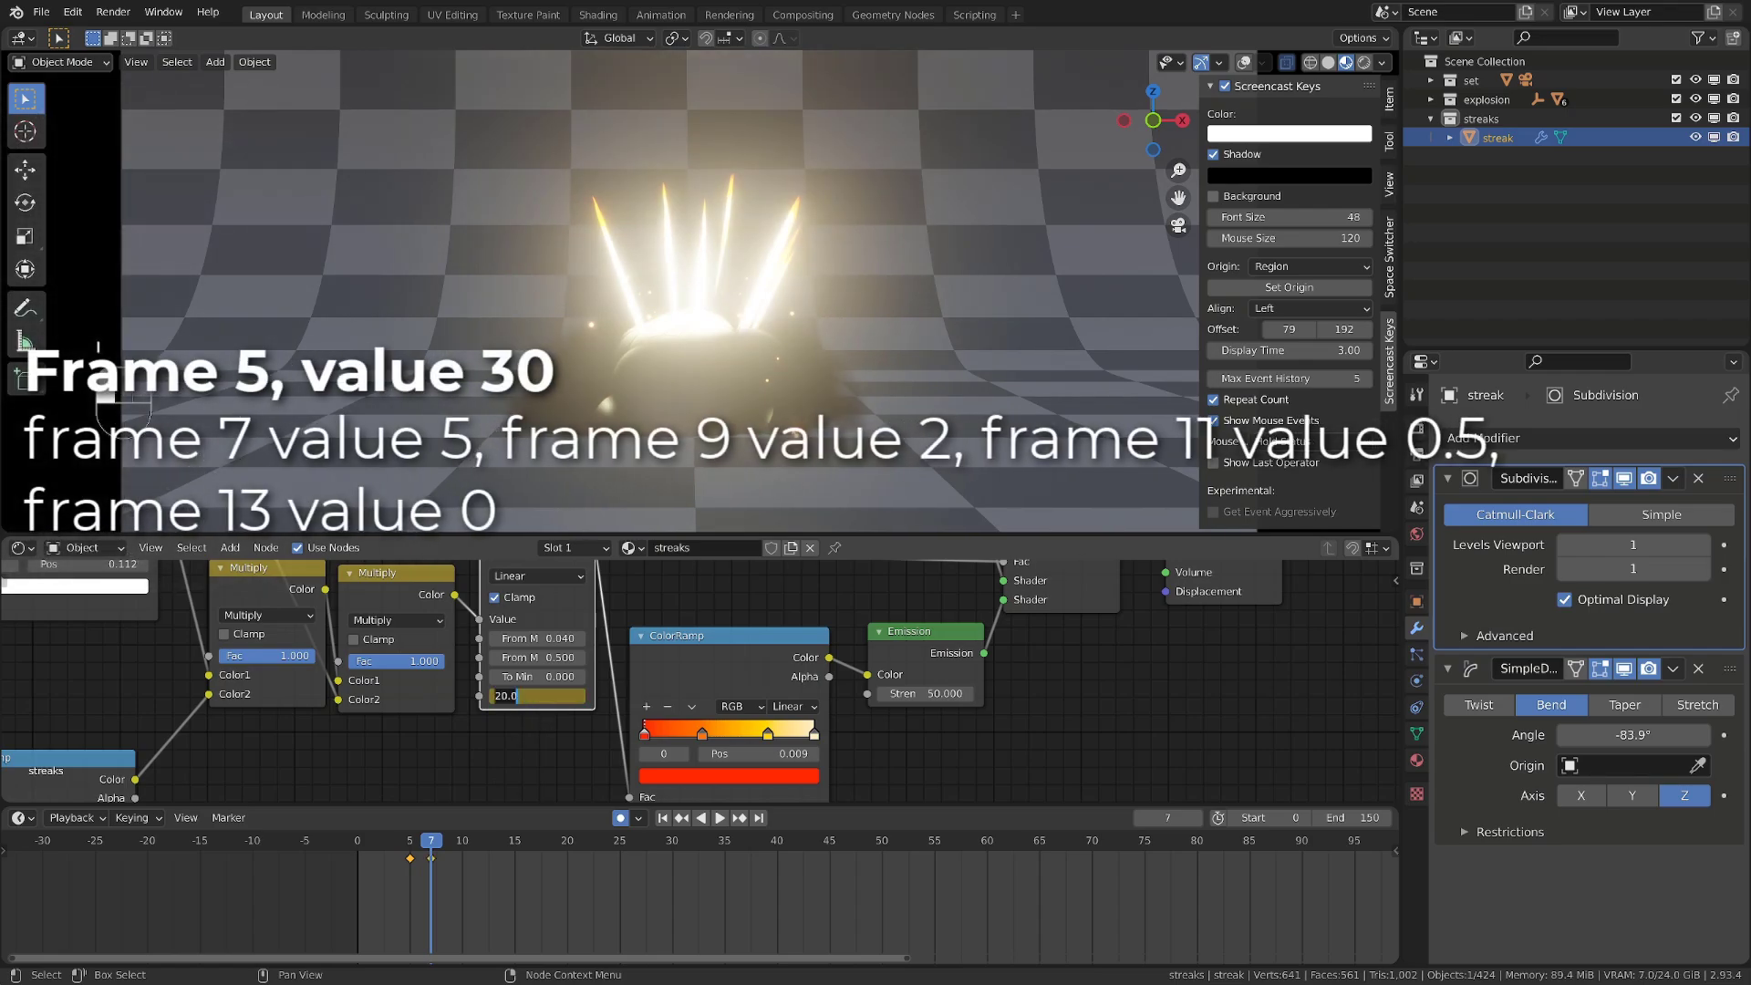
pyautogui.write('10')
pyautogui.press('Return')
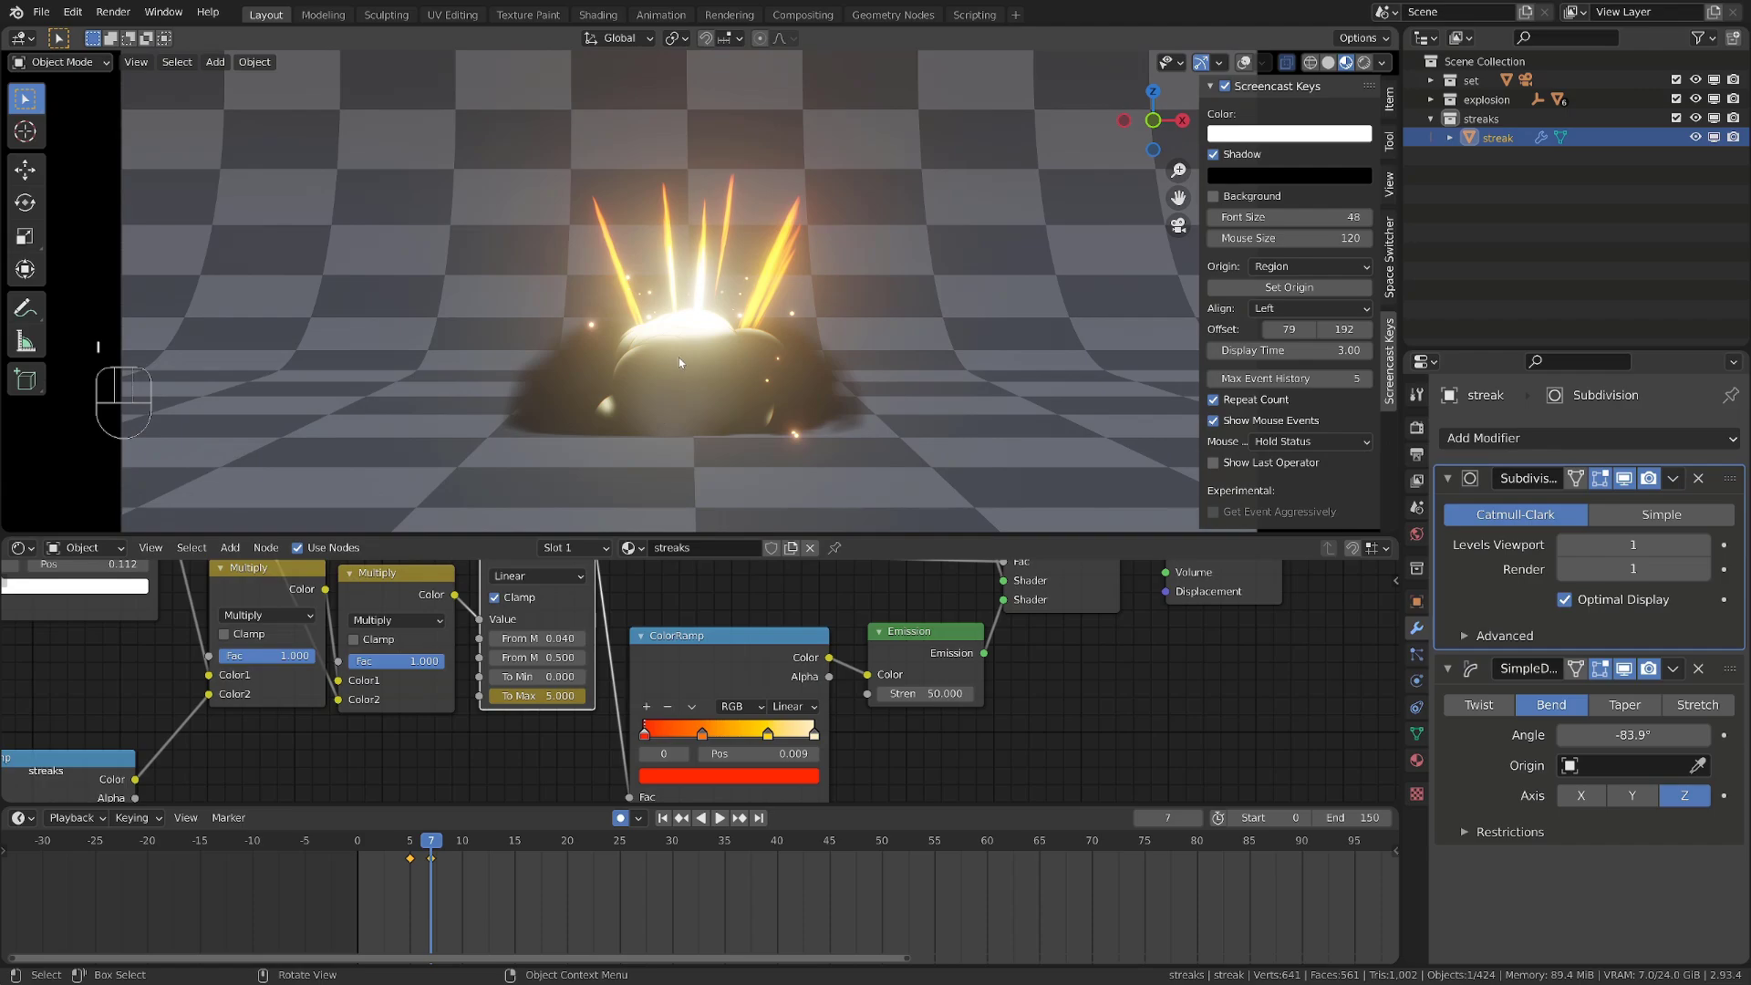
# Advance to frame 10 and set the Map Range node's To Max to 2
pyautogui.press('Right')
pyautogui.press('Right')
pyautogui.press('Right')
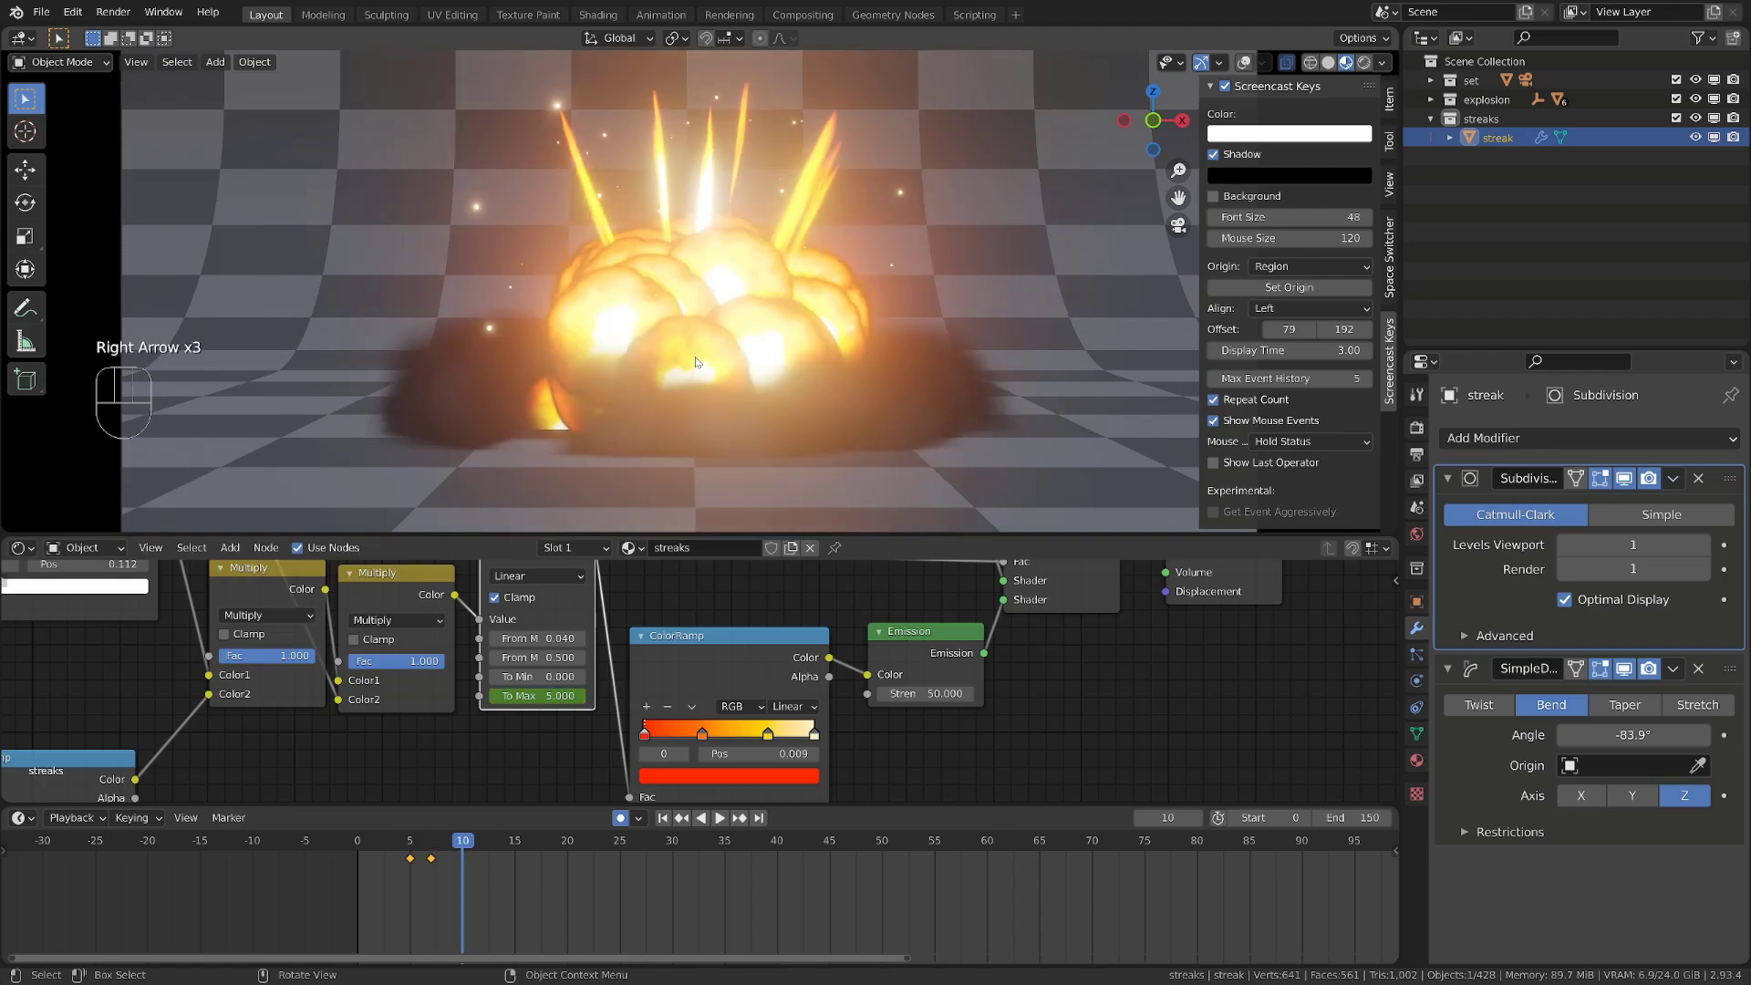
pyautogui.click(537, 696)
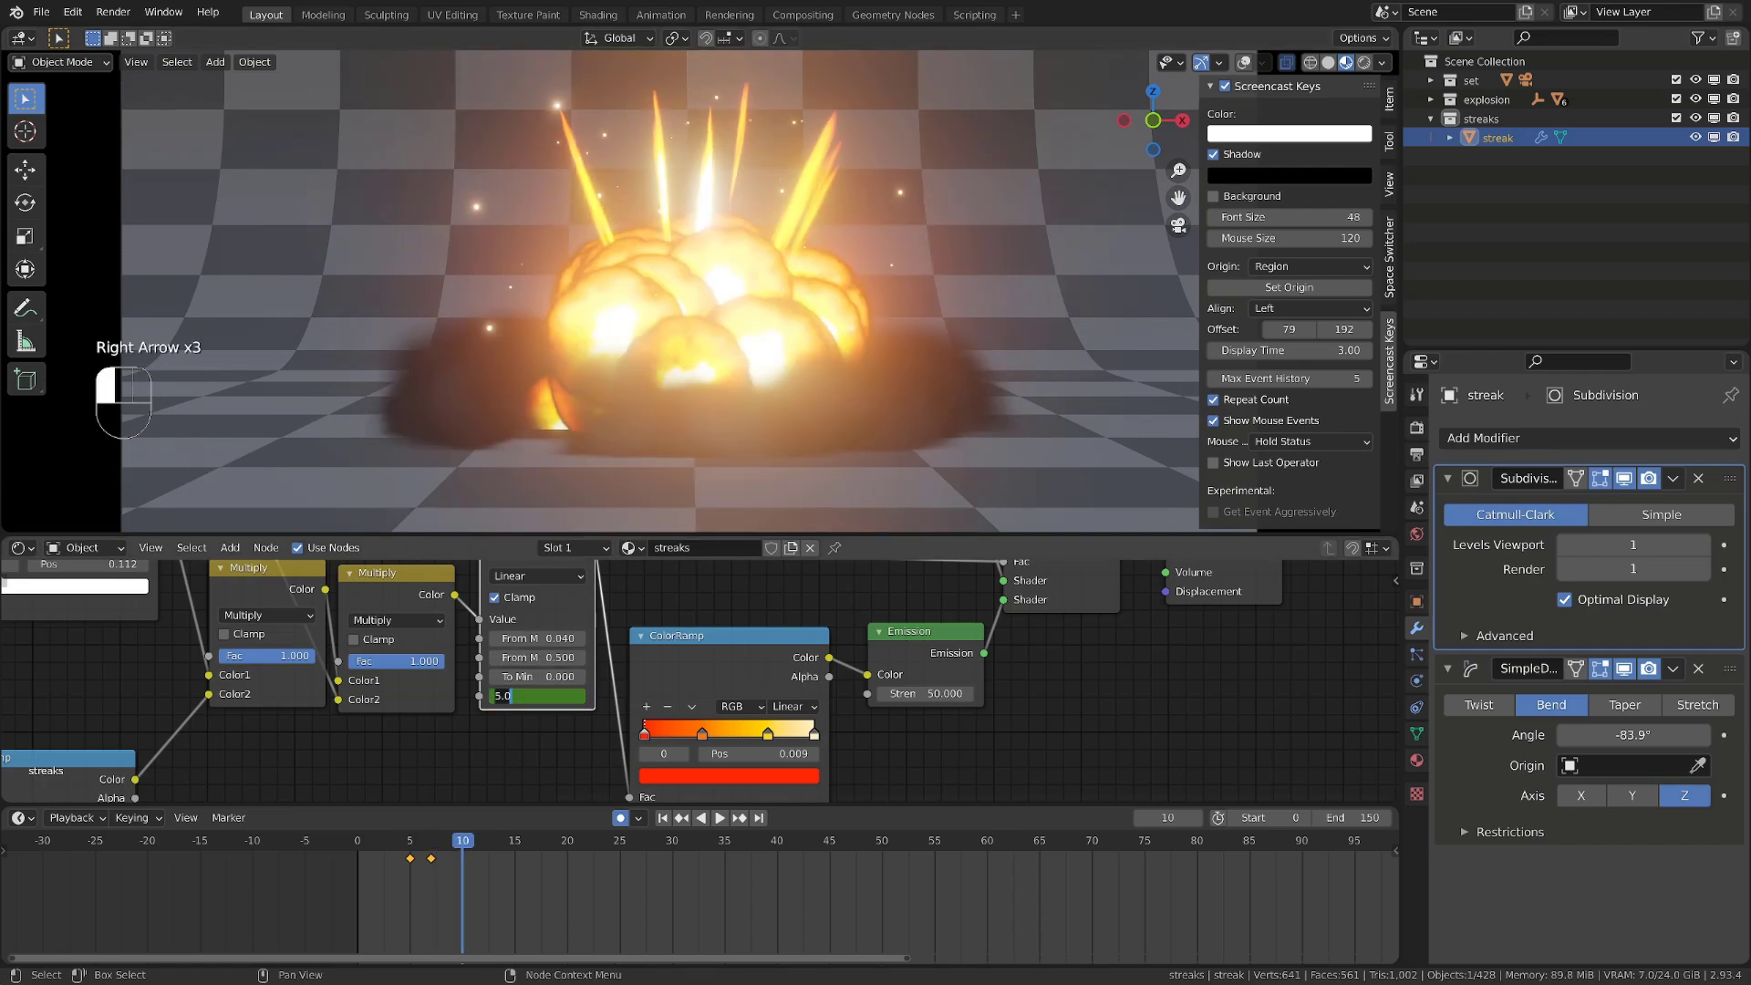
pyautogui.write('2')
pyautogui.press('Return')
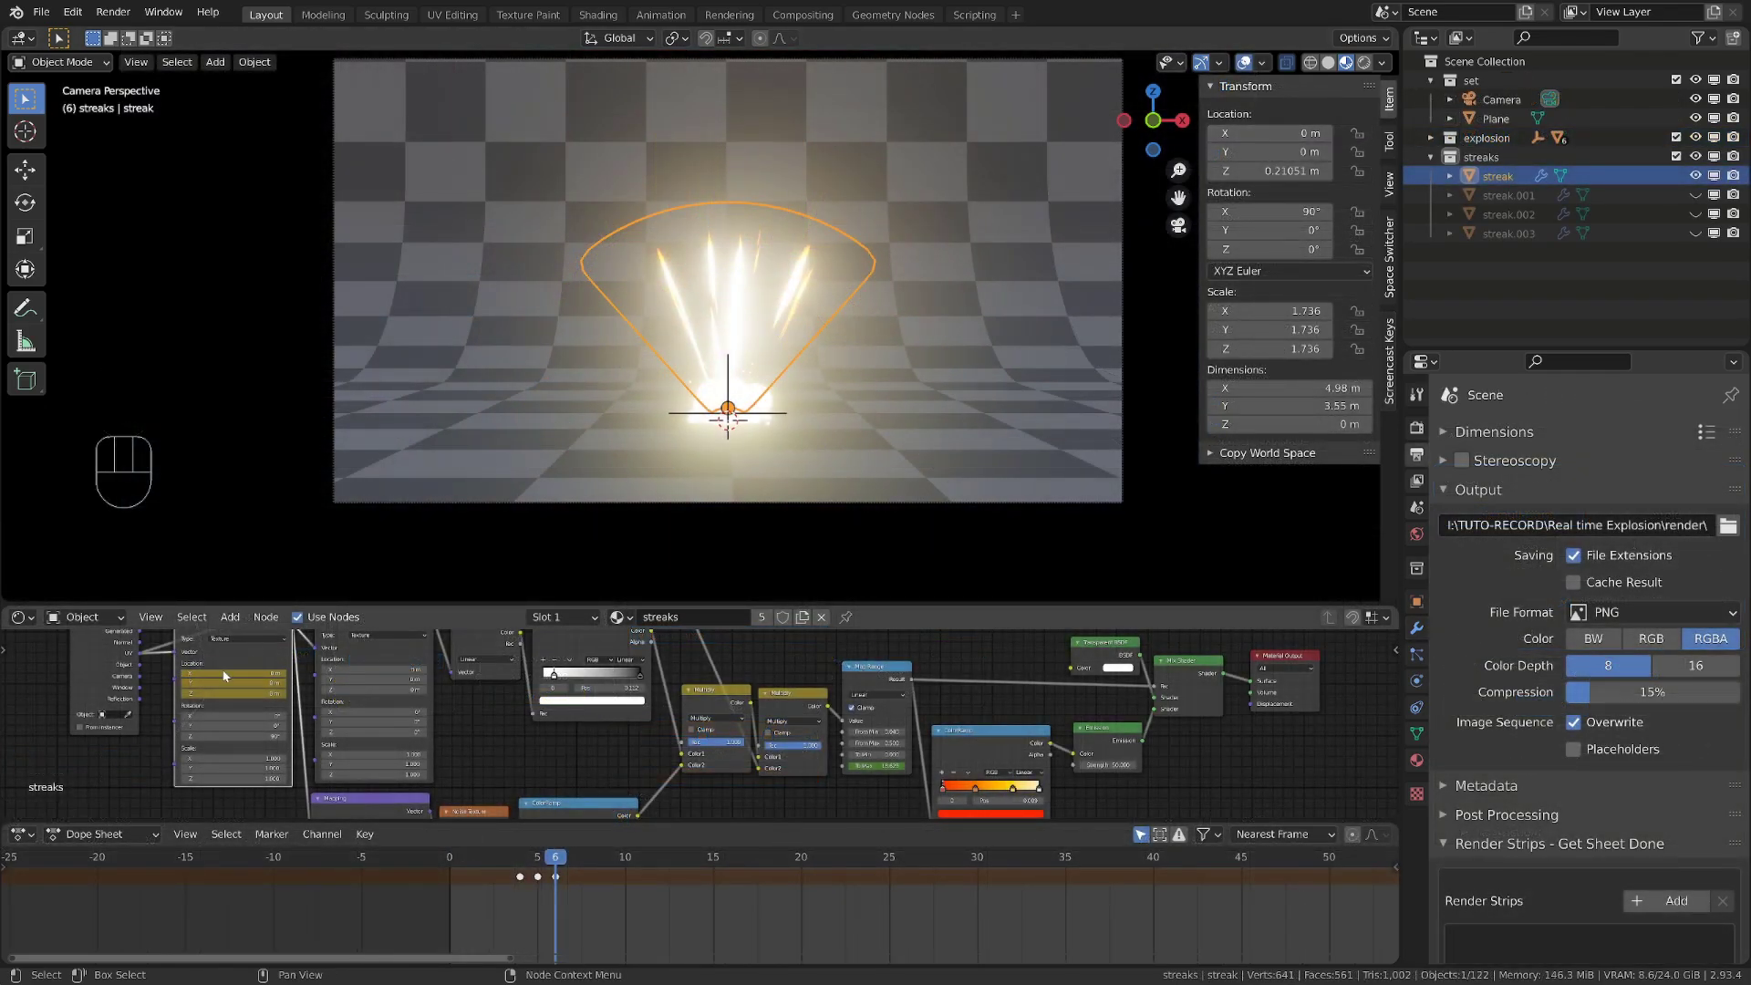
# Step through frames 4 to 9 to examine the first Mapping node's location keyframes and the streaks' motion
pyautogui.click(520, 857)
pyautogui.scroll(1, 263, 693)
pyautogui.scroll(2, 262, 699)
pyautogui.moveTo(192, 695); pyautogui.dragTo(653, 758, button='middle')
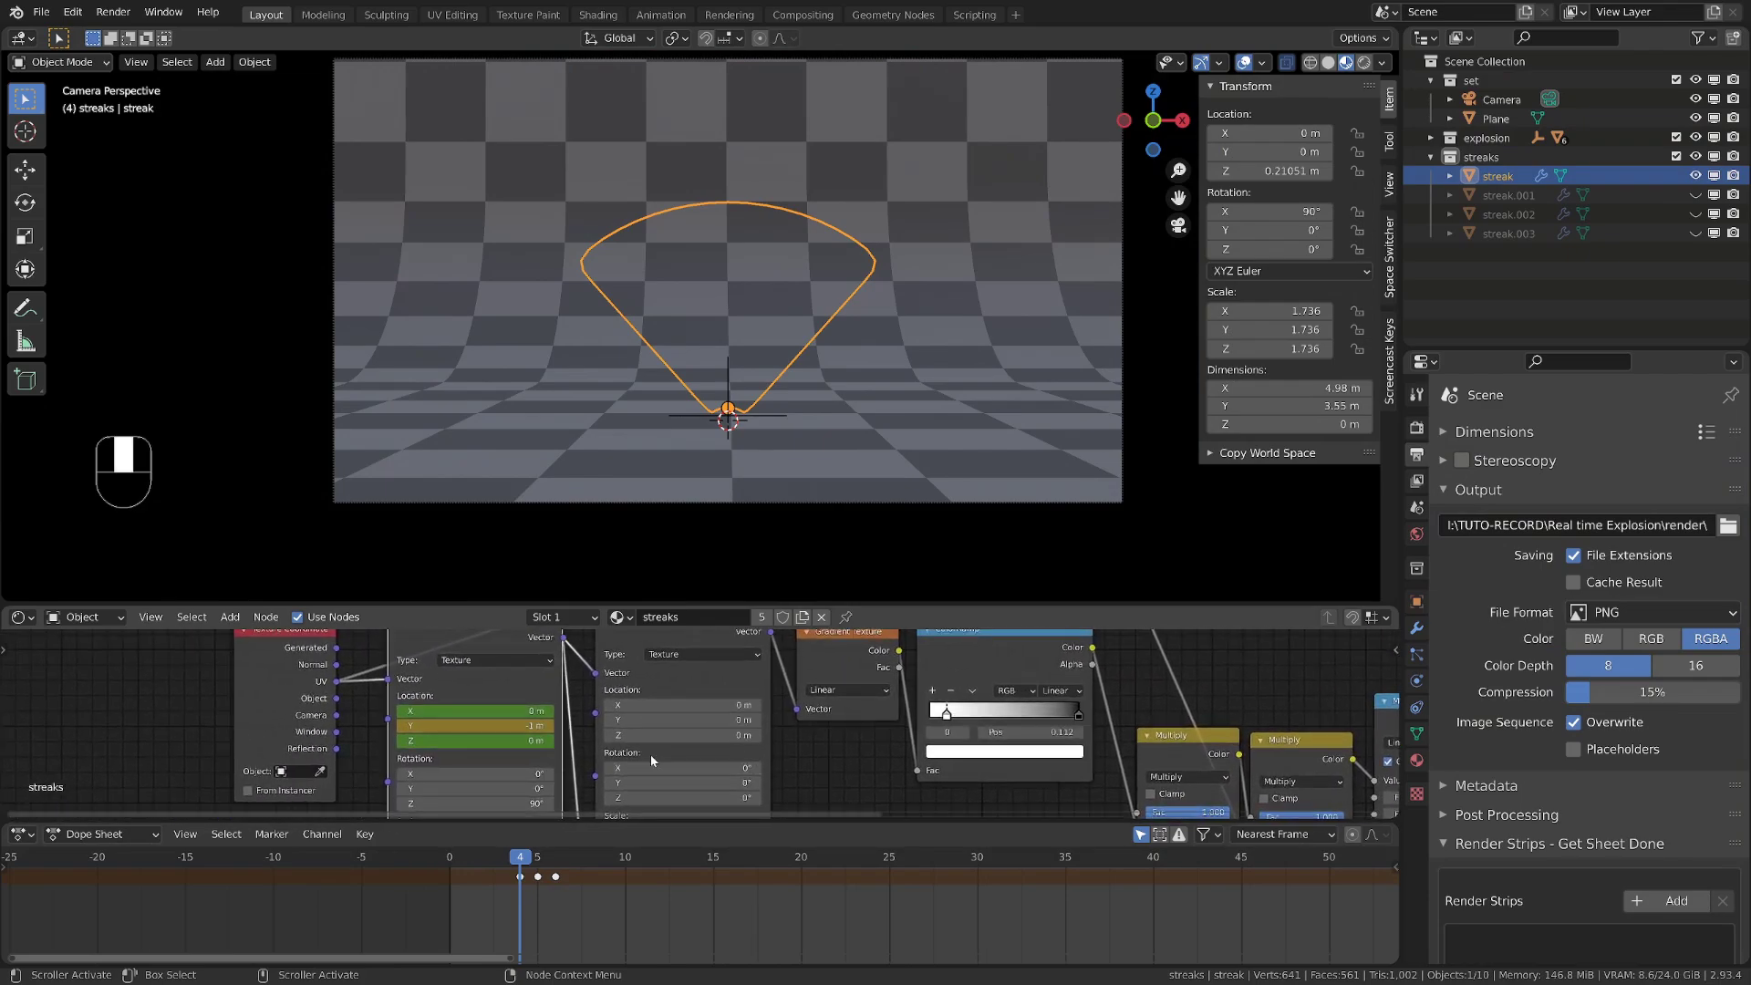
pyautogui.scroll(3, 500, 742)
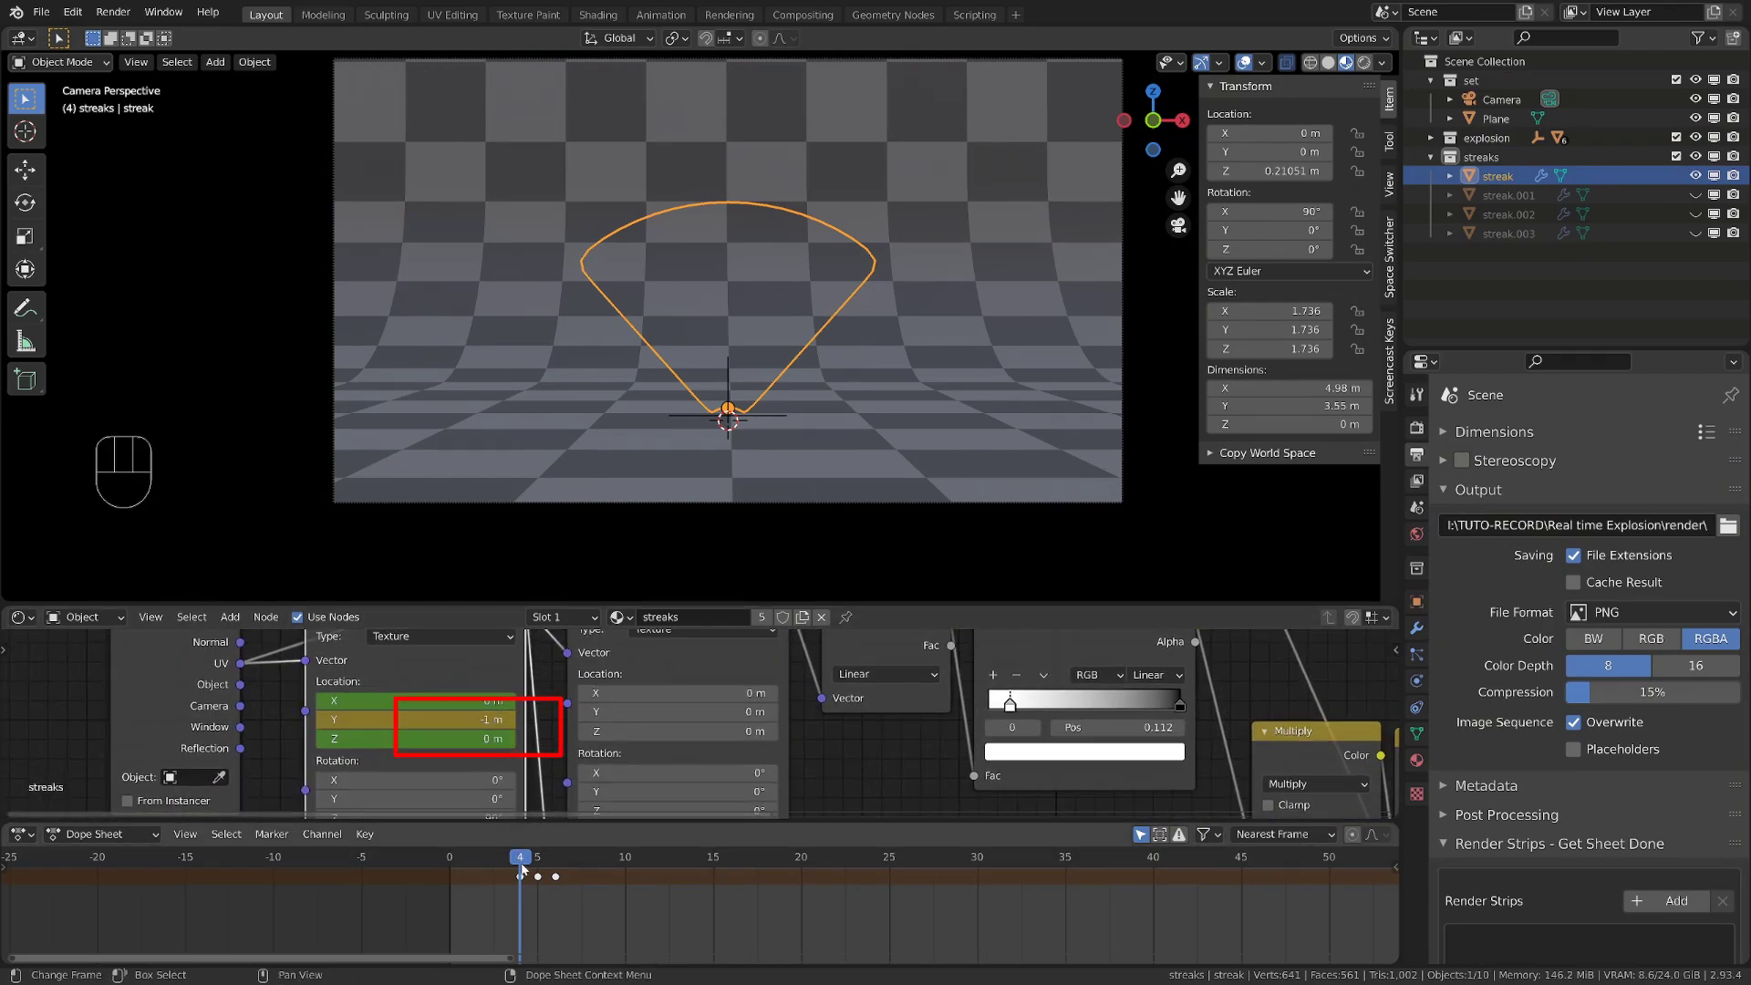
pyautogui.press('Right')
pyautogui.press('Right')
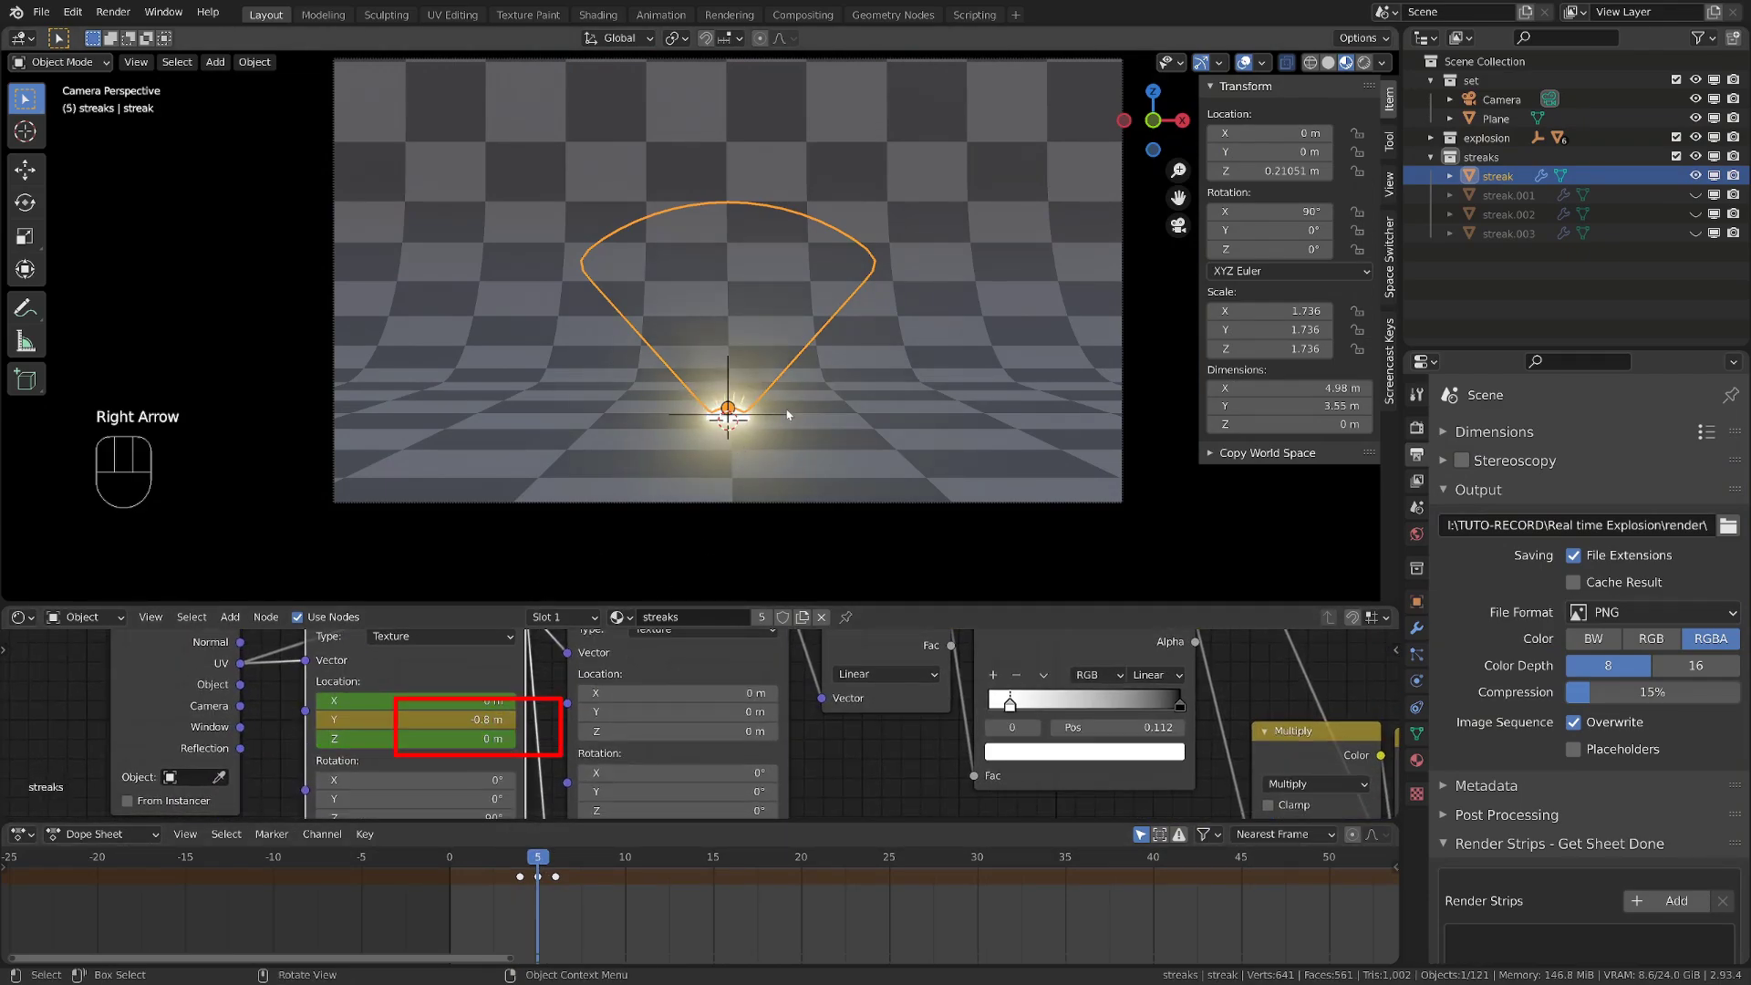
pyautogui.press('Right')
pyautogui.press('Right')
pyautogui.press('Right')
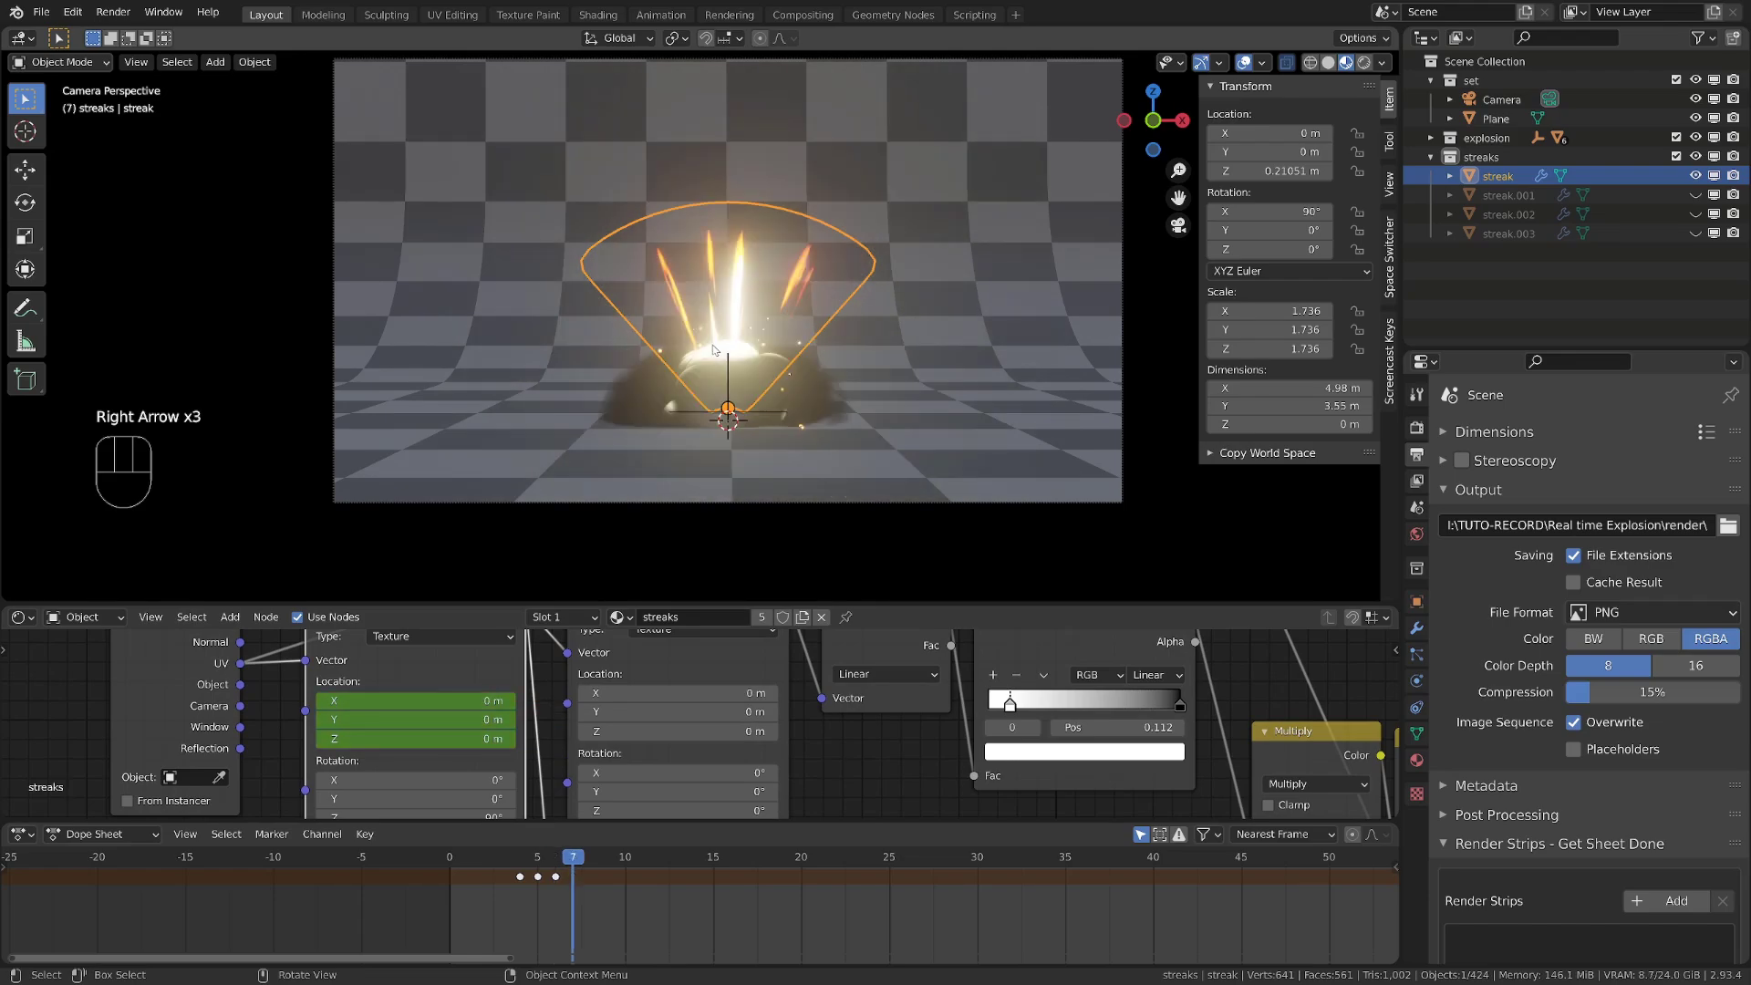
pyautogui.press('Left')
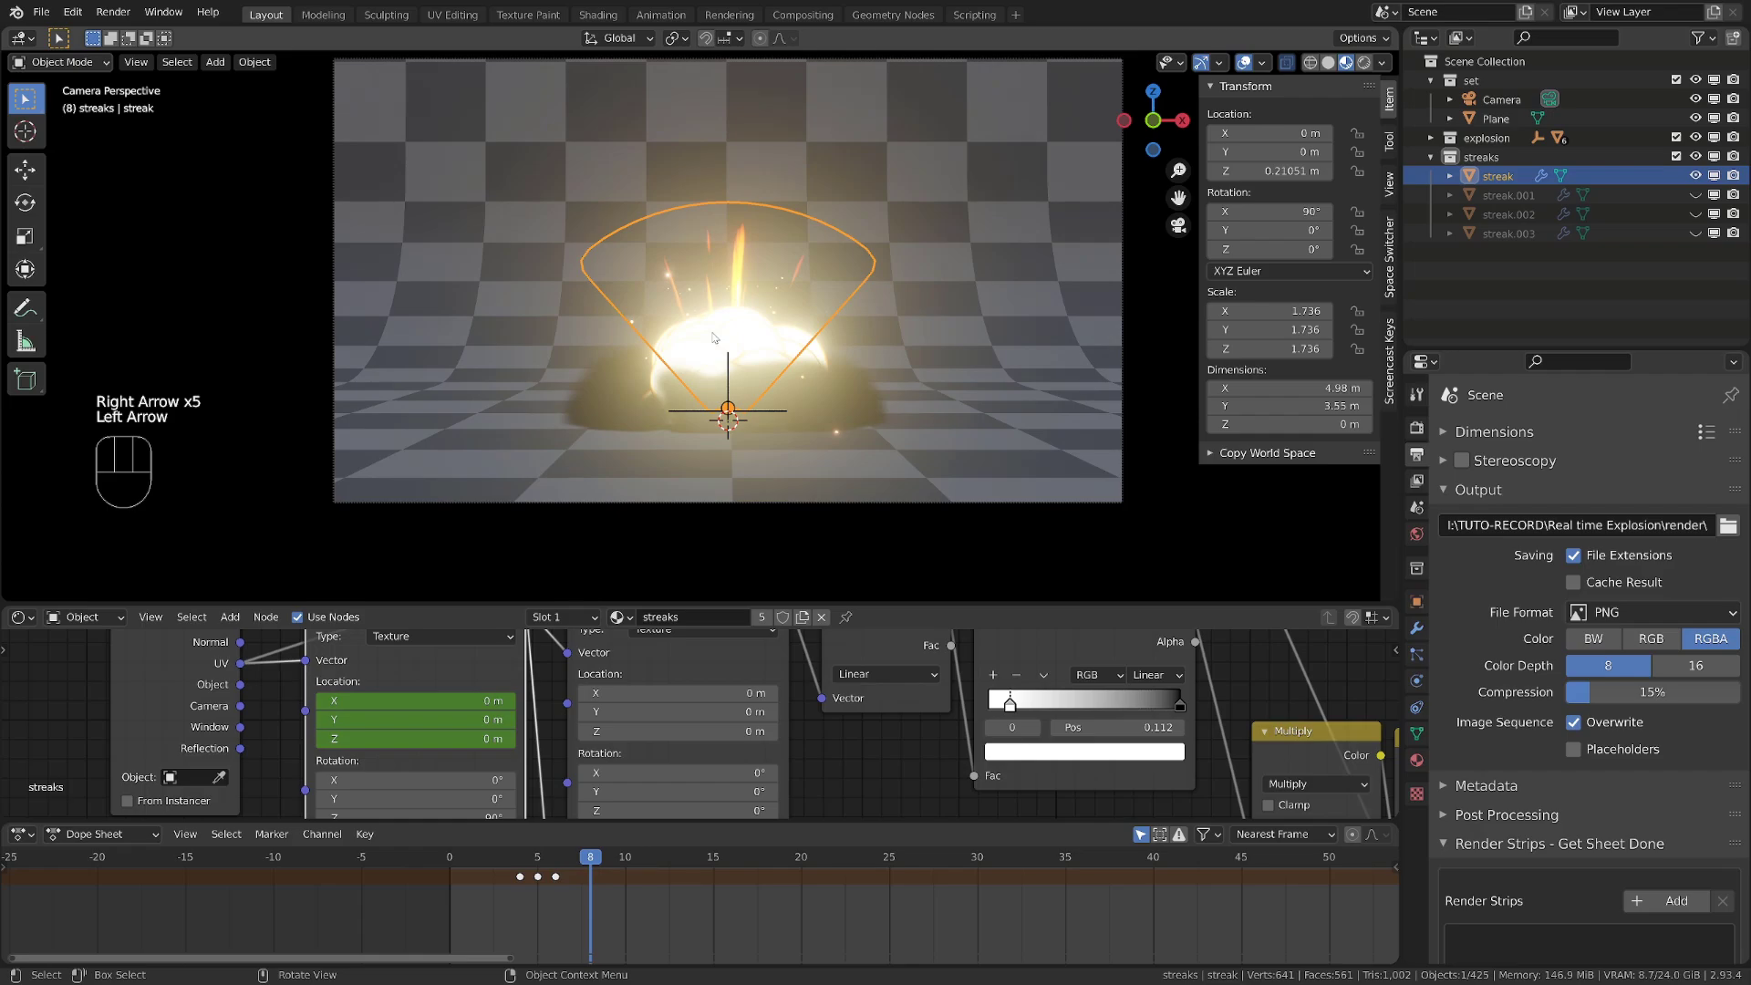
pyautogui.press('Left')
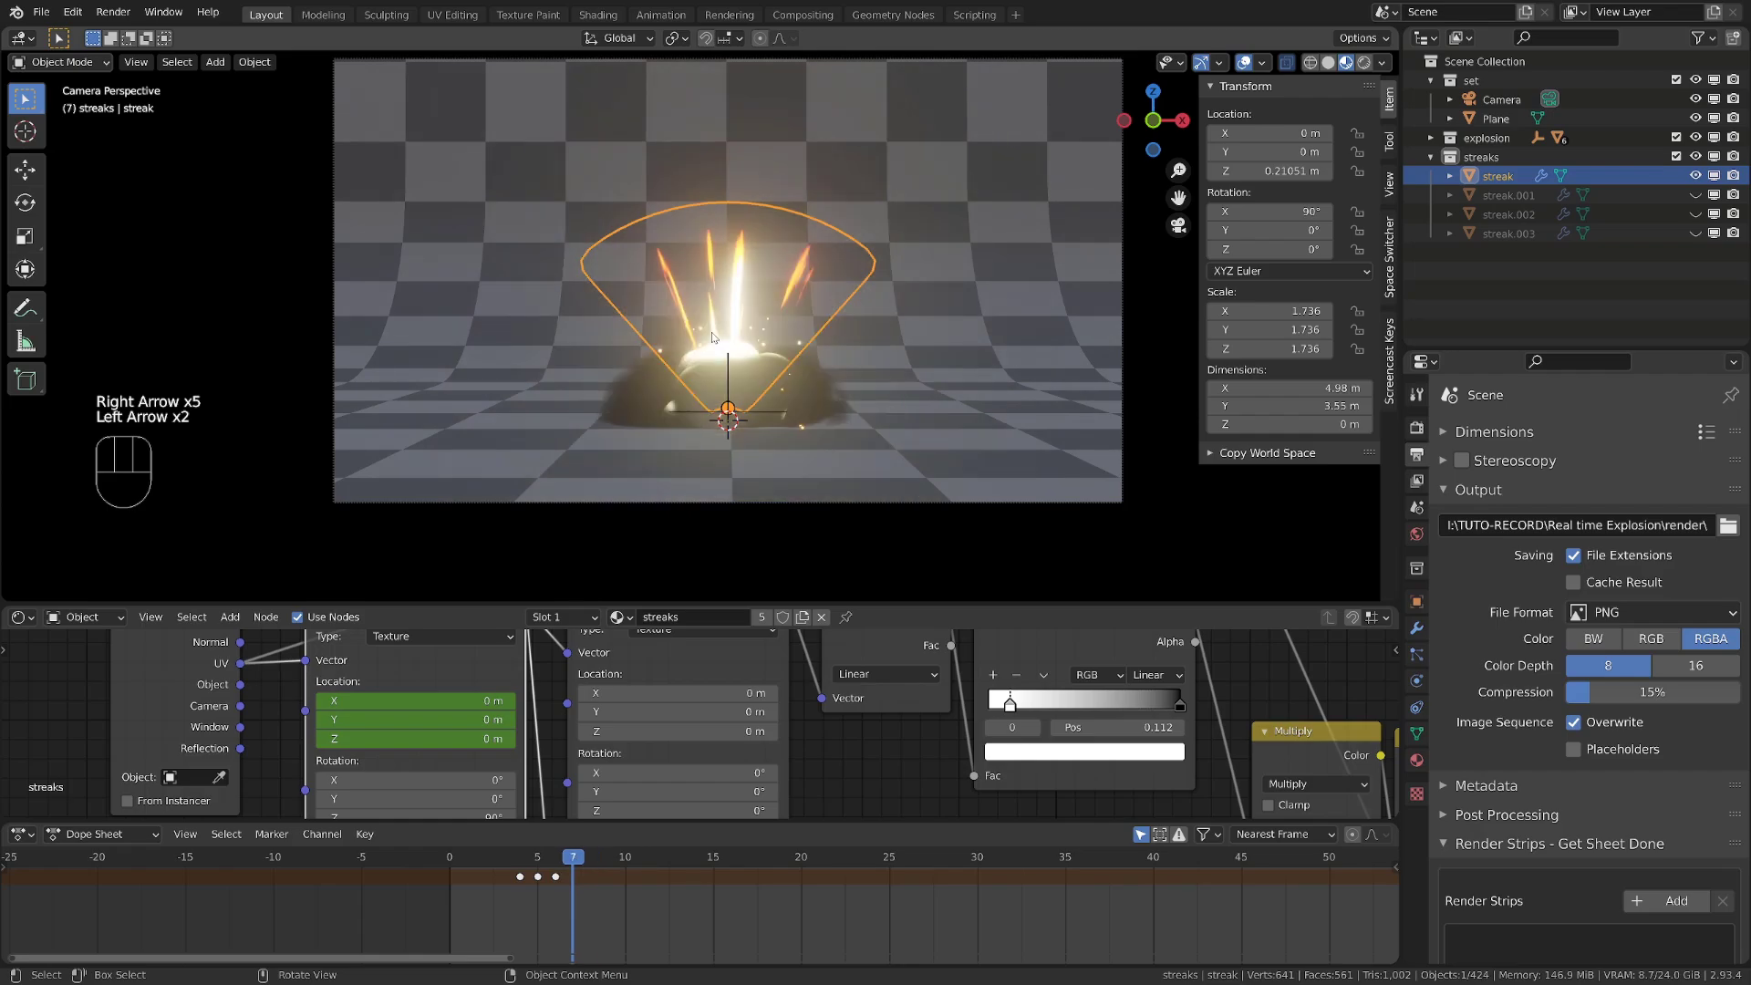
pyautogui.press('Left')
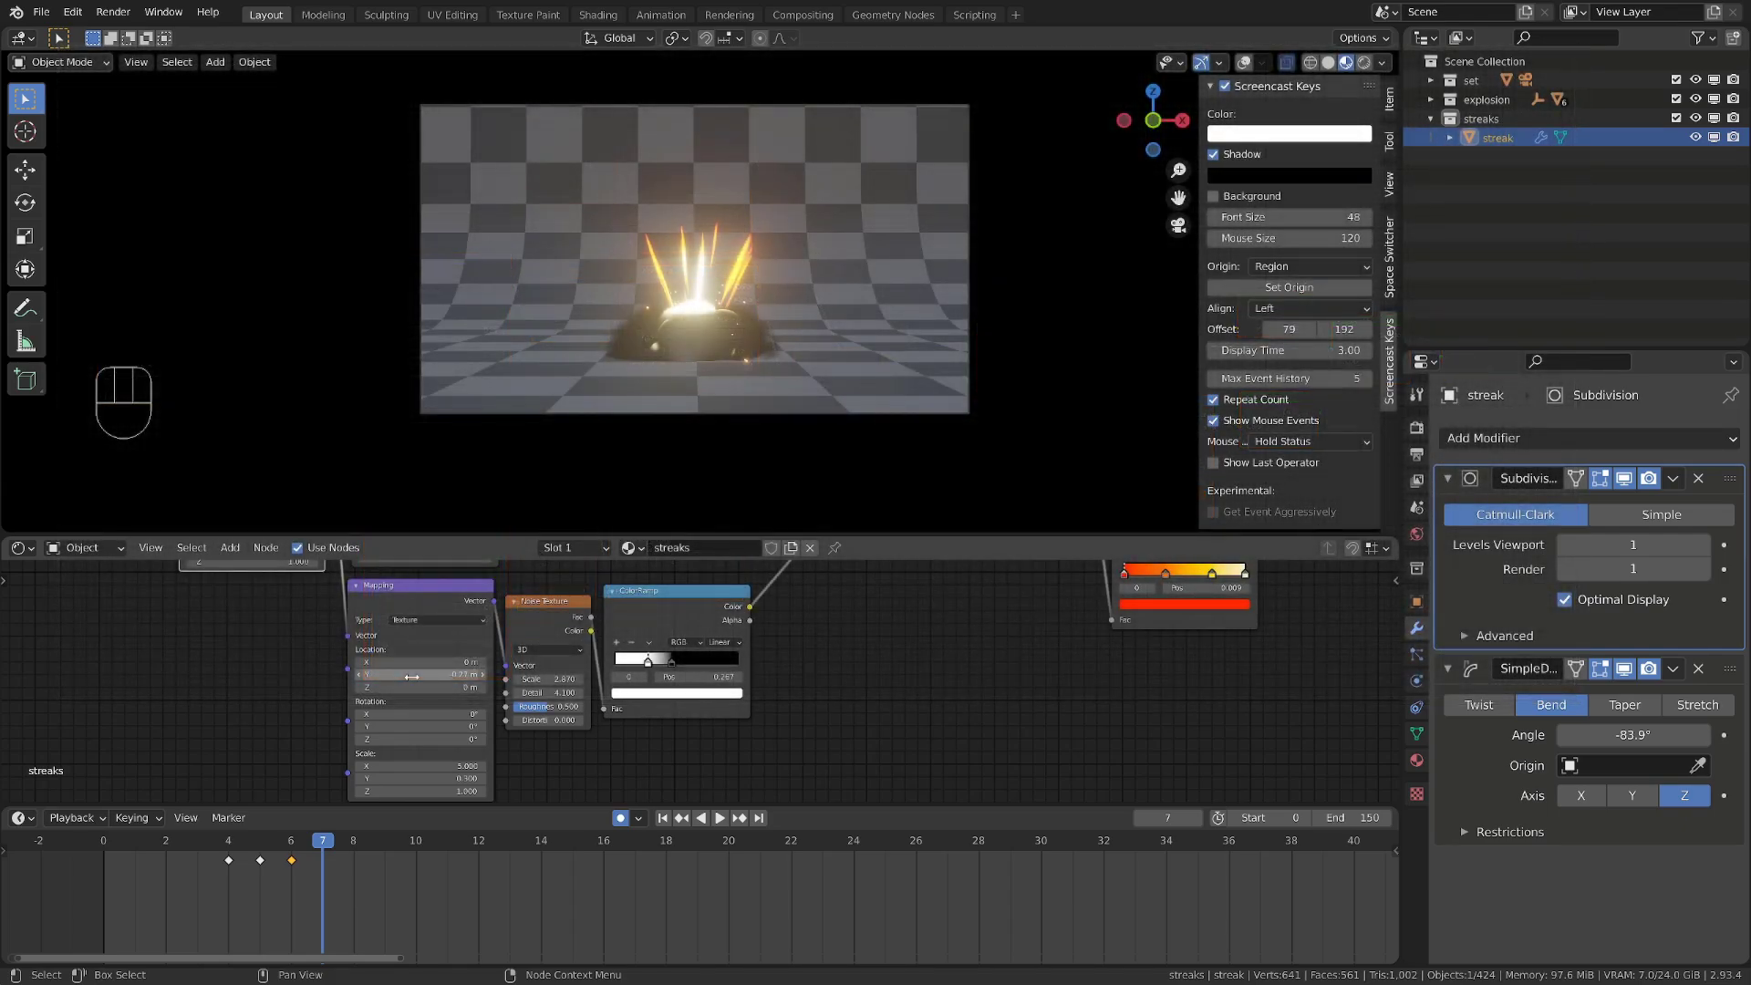
# Try shifting the X location of the Mapping node feeding the Noise Texture
pyautogui.keyDown('shift'); pyautogui.click(415, 662); pyautogui.keyUp('shift')
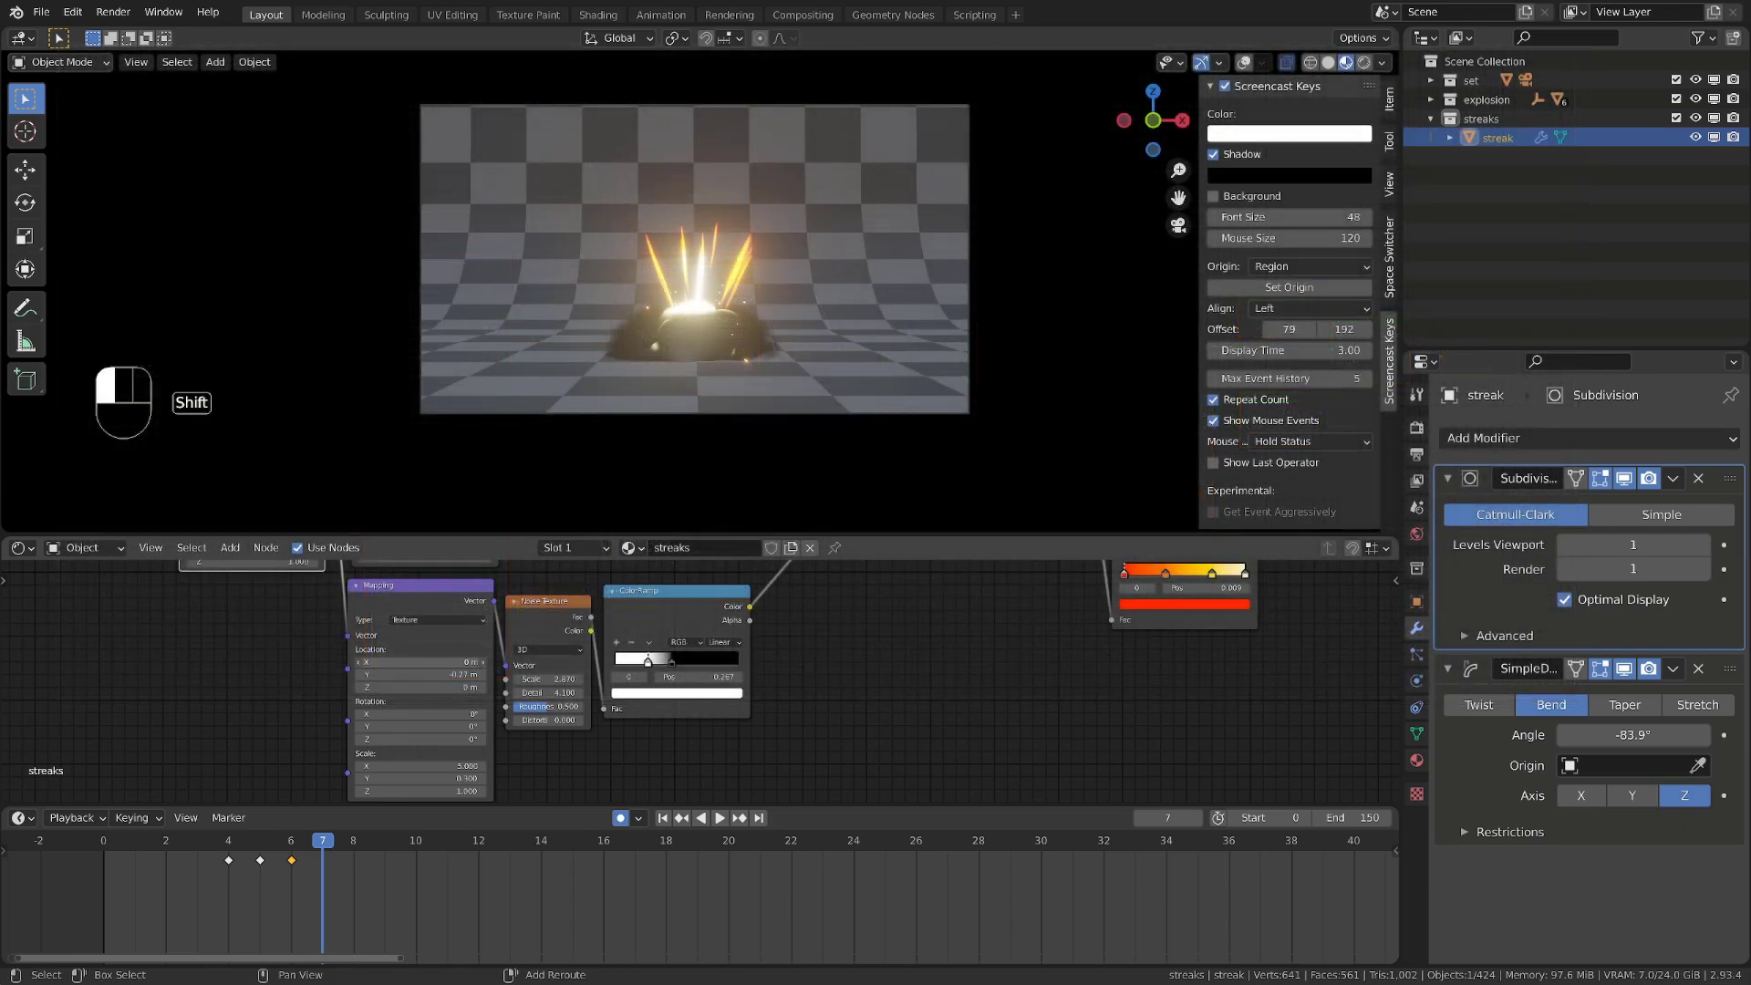
pyautogui.keyDown('shift'); pyautogui.moveTo(414, 662); pyautogui.dragTo(450, 662); pyautogui.keyUp('shift')
pyautogui.rightClick(450, 662)
# Keyframe the location of the Mapping node feeding the Noise Texture at frame 4
pyautogui.click(229, 837)
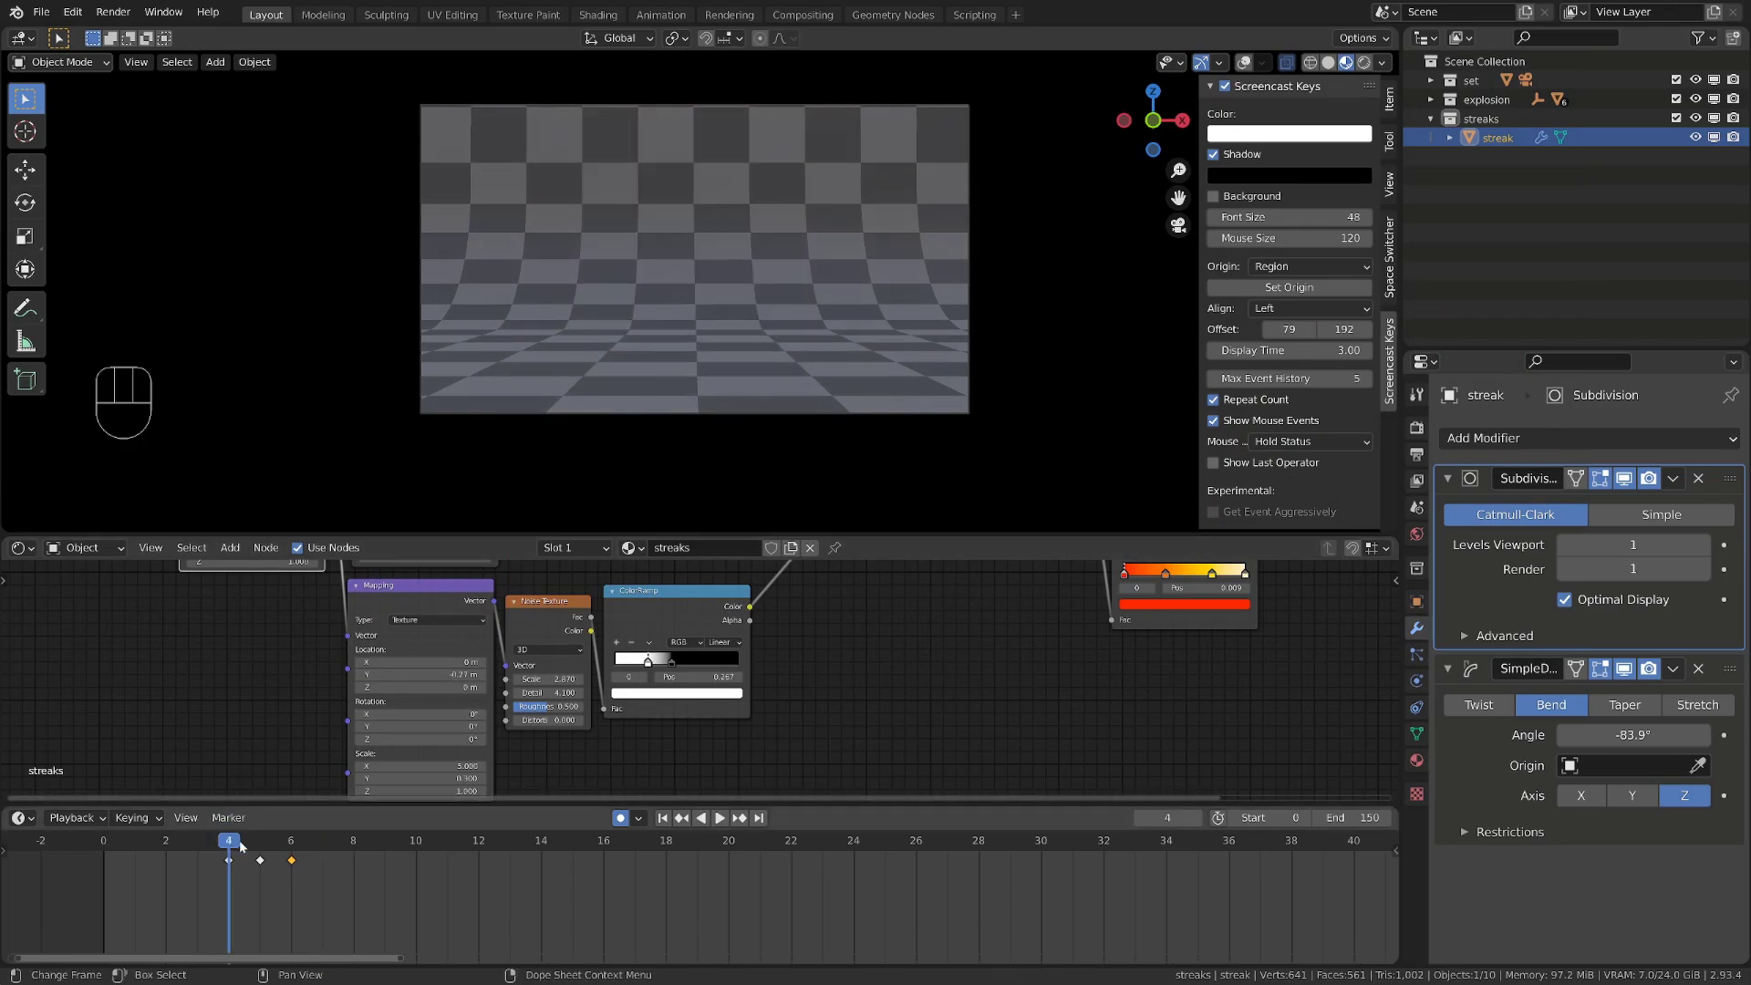
pyautogui.moveTo(230, 839)
pyautogui.mouseDown()
pyautogui.moveTo(291, 840)
pyautogui.moveTo(230, 840)
pyautogui.mouseUp()
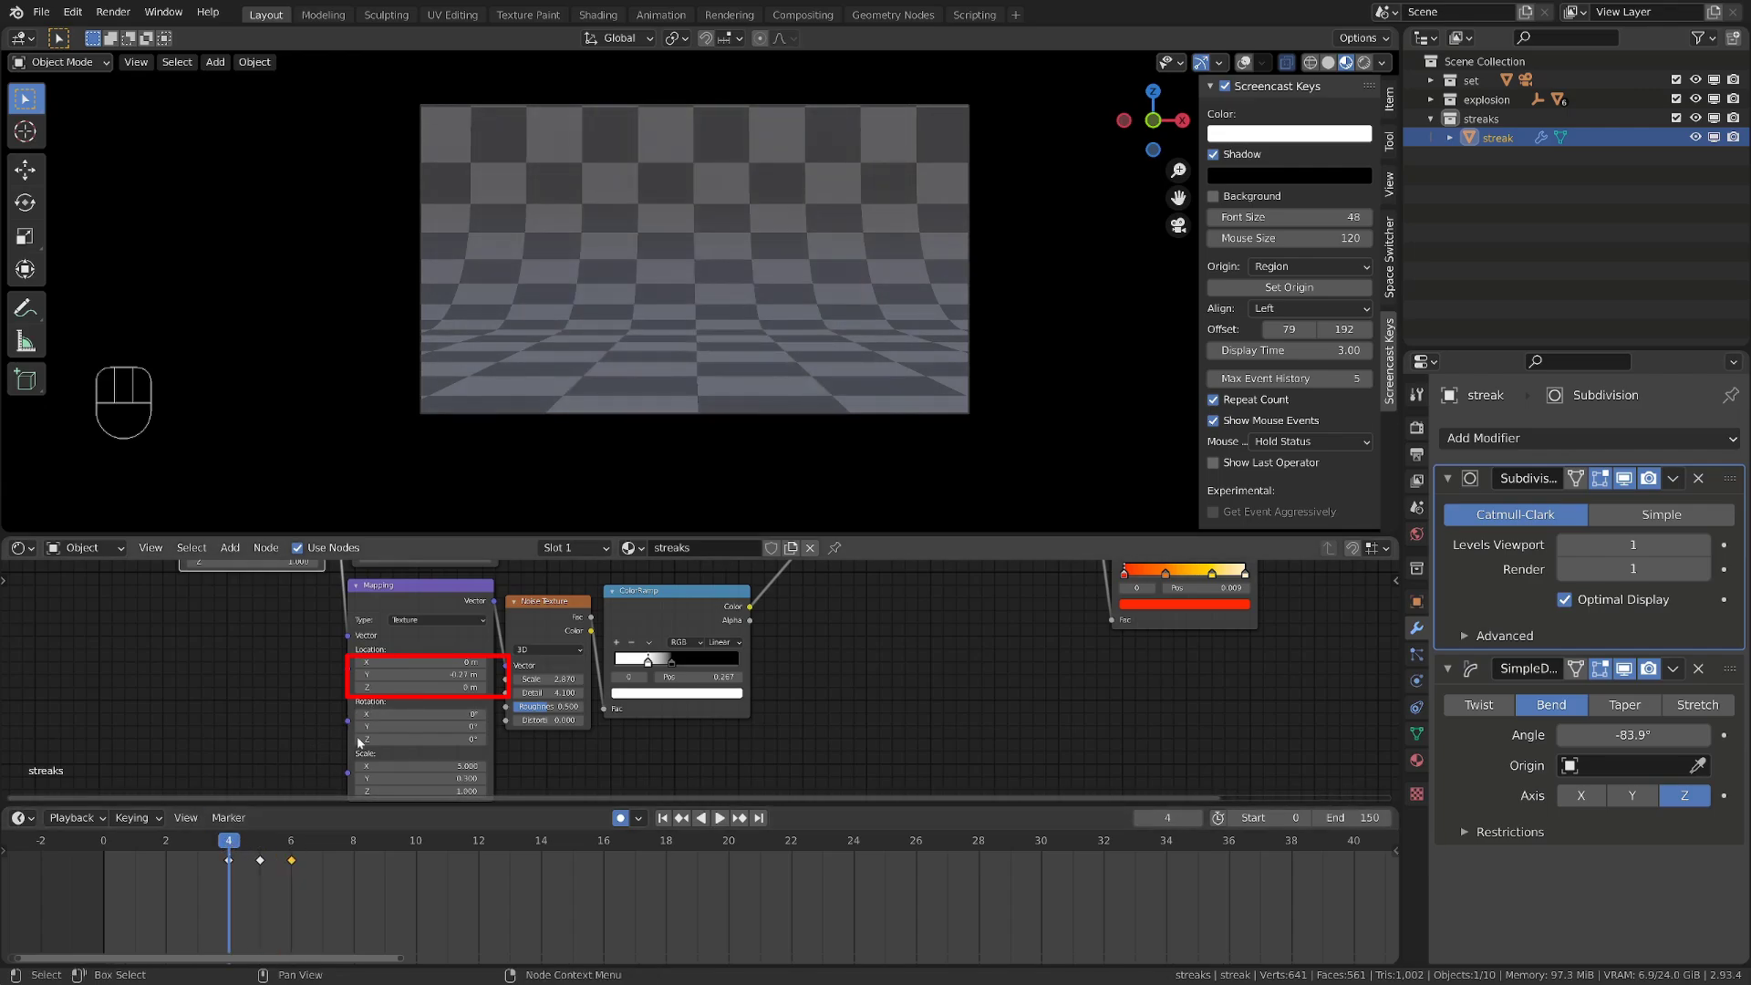
pyautogui.press('i')
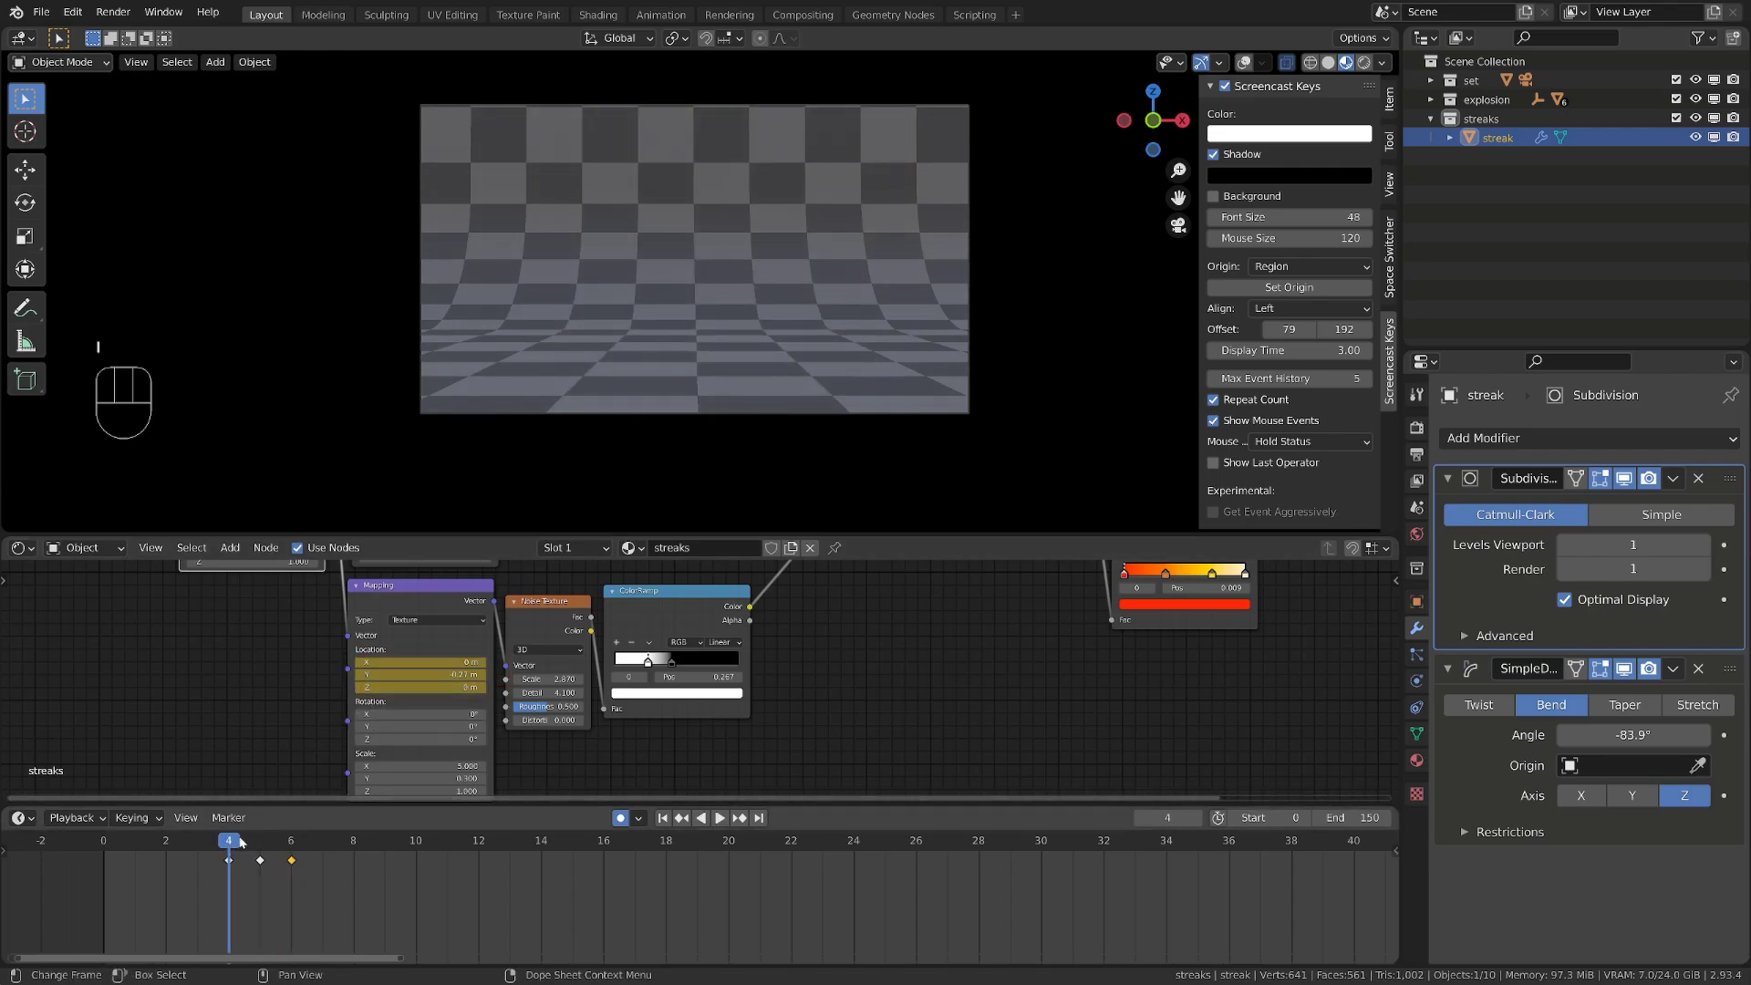
# At frame 12, increase the X location of the Noise Texture's Mapping node and keyframe it
pyautogui.moveTo(229, 844); pyautogui.dragTo(474, 890)
pyautogui.press('i')
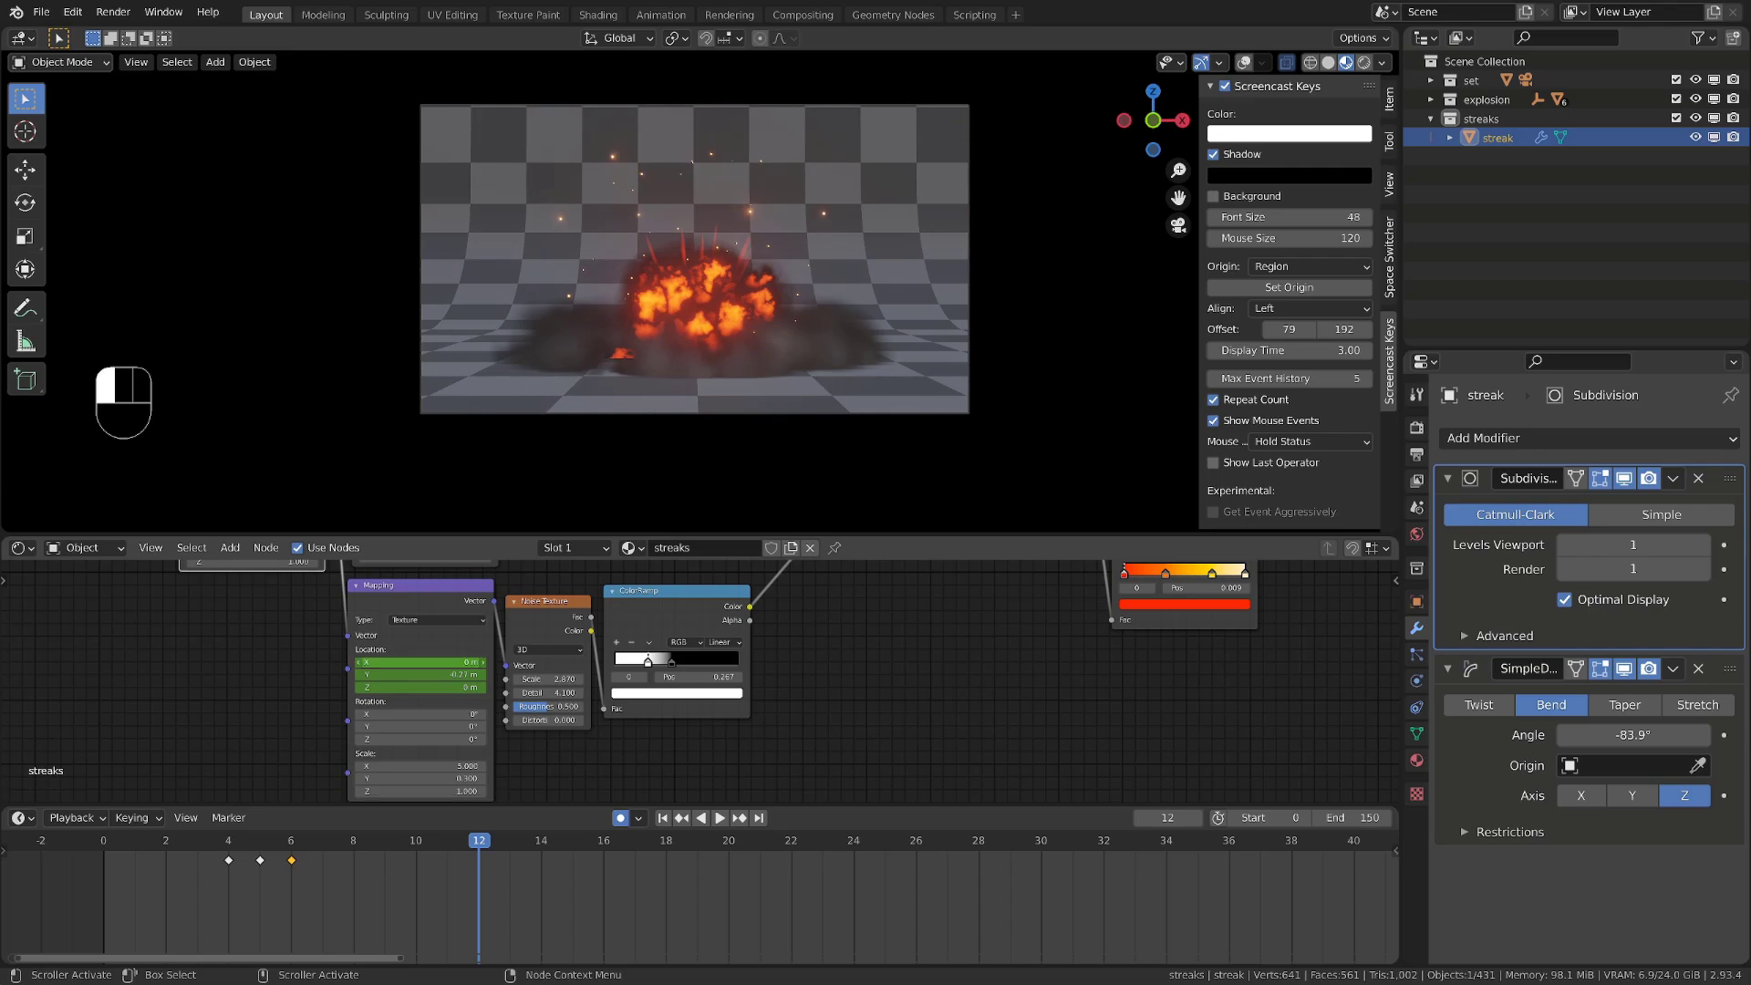
pyautogui.keyDown('shift'); pyautogui.moveTo(420, 663); pyautogui.dragTo(442, 663); pyautogui.keyUp('shift')
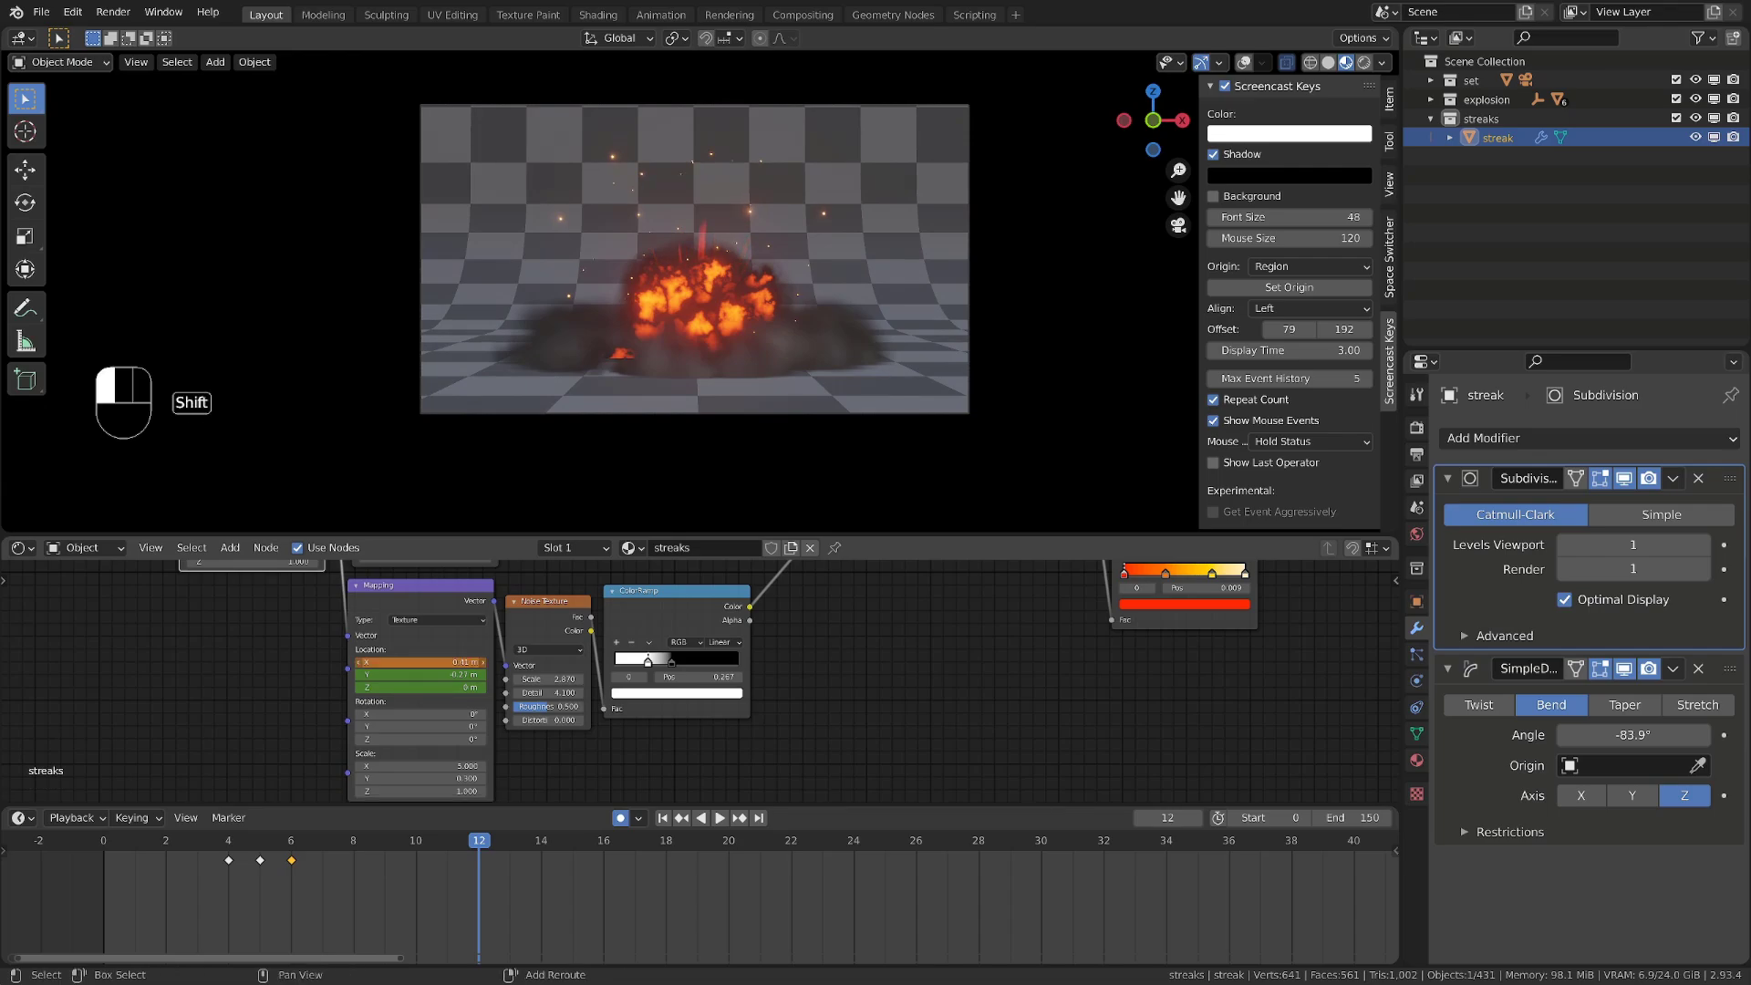
# Duplicate the streak plane, rotate the copy about -68.3° in the camera view, and tilt it about its local Y axis
pyautogui.hotkey('shift', 'd')
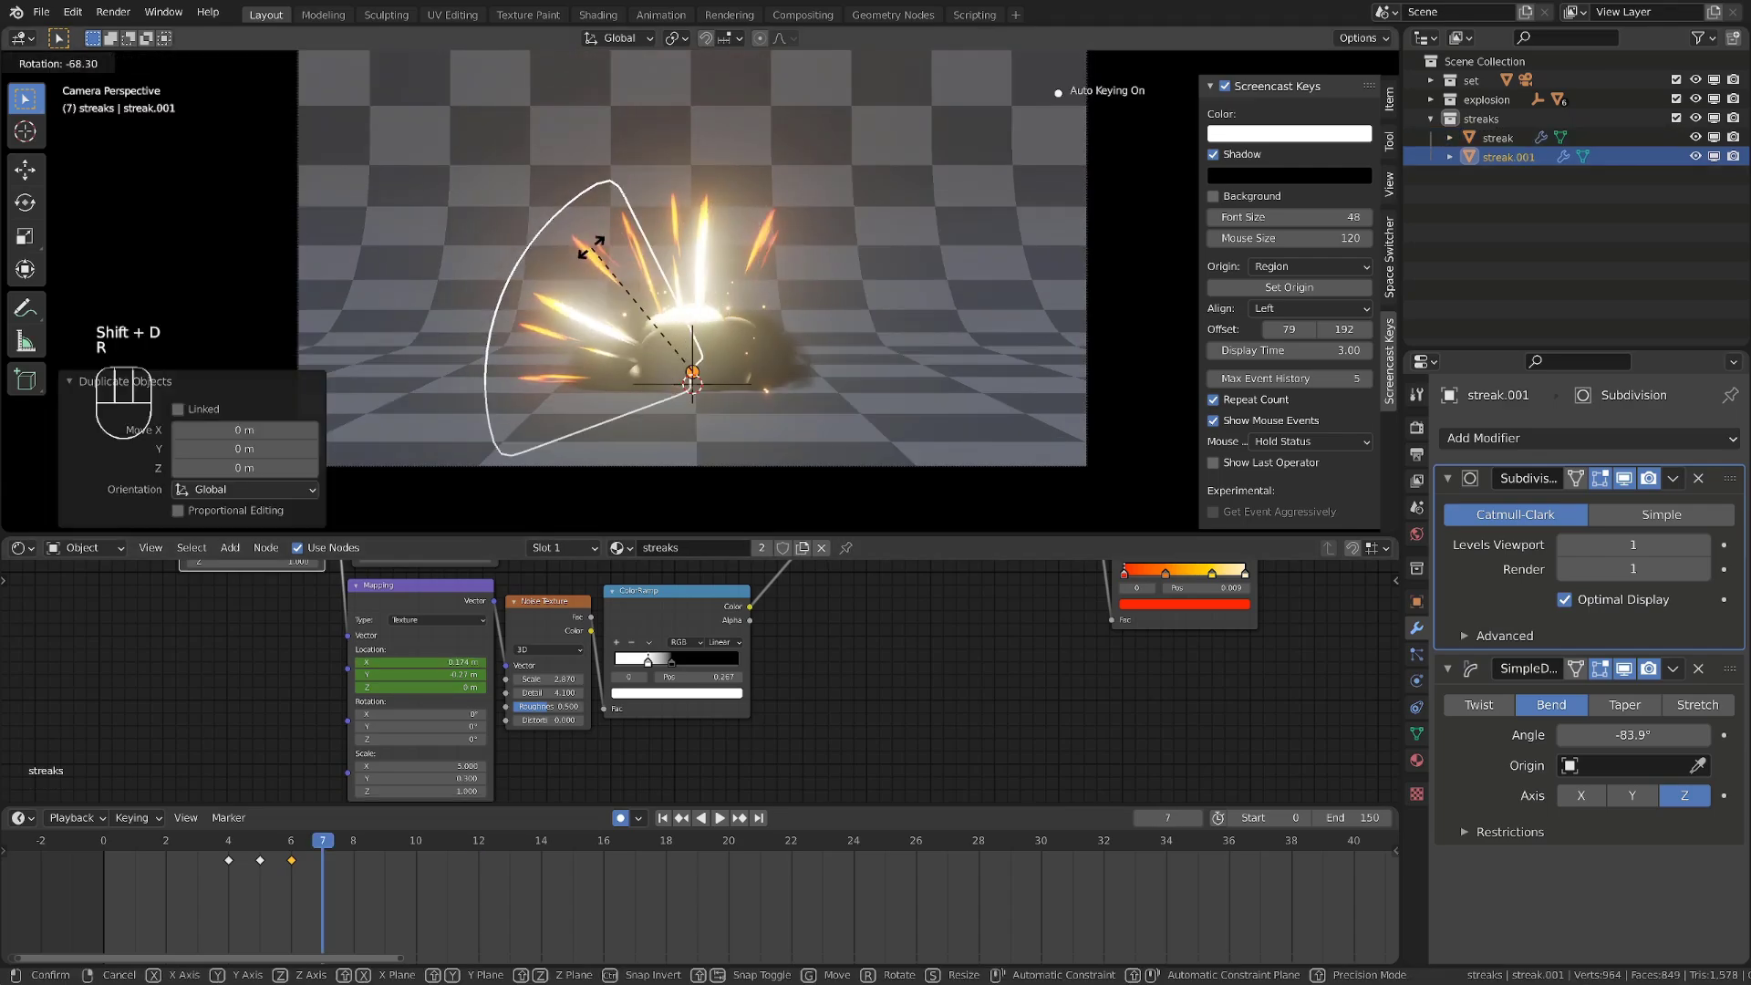
pyautogui.press('r')
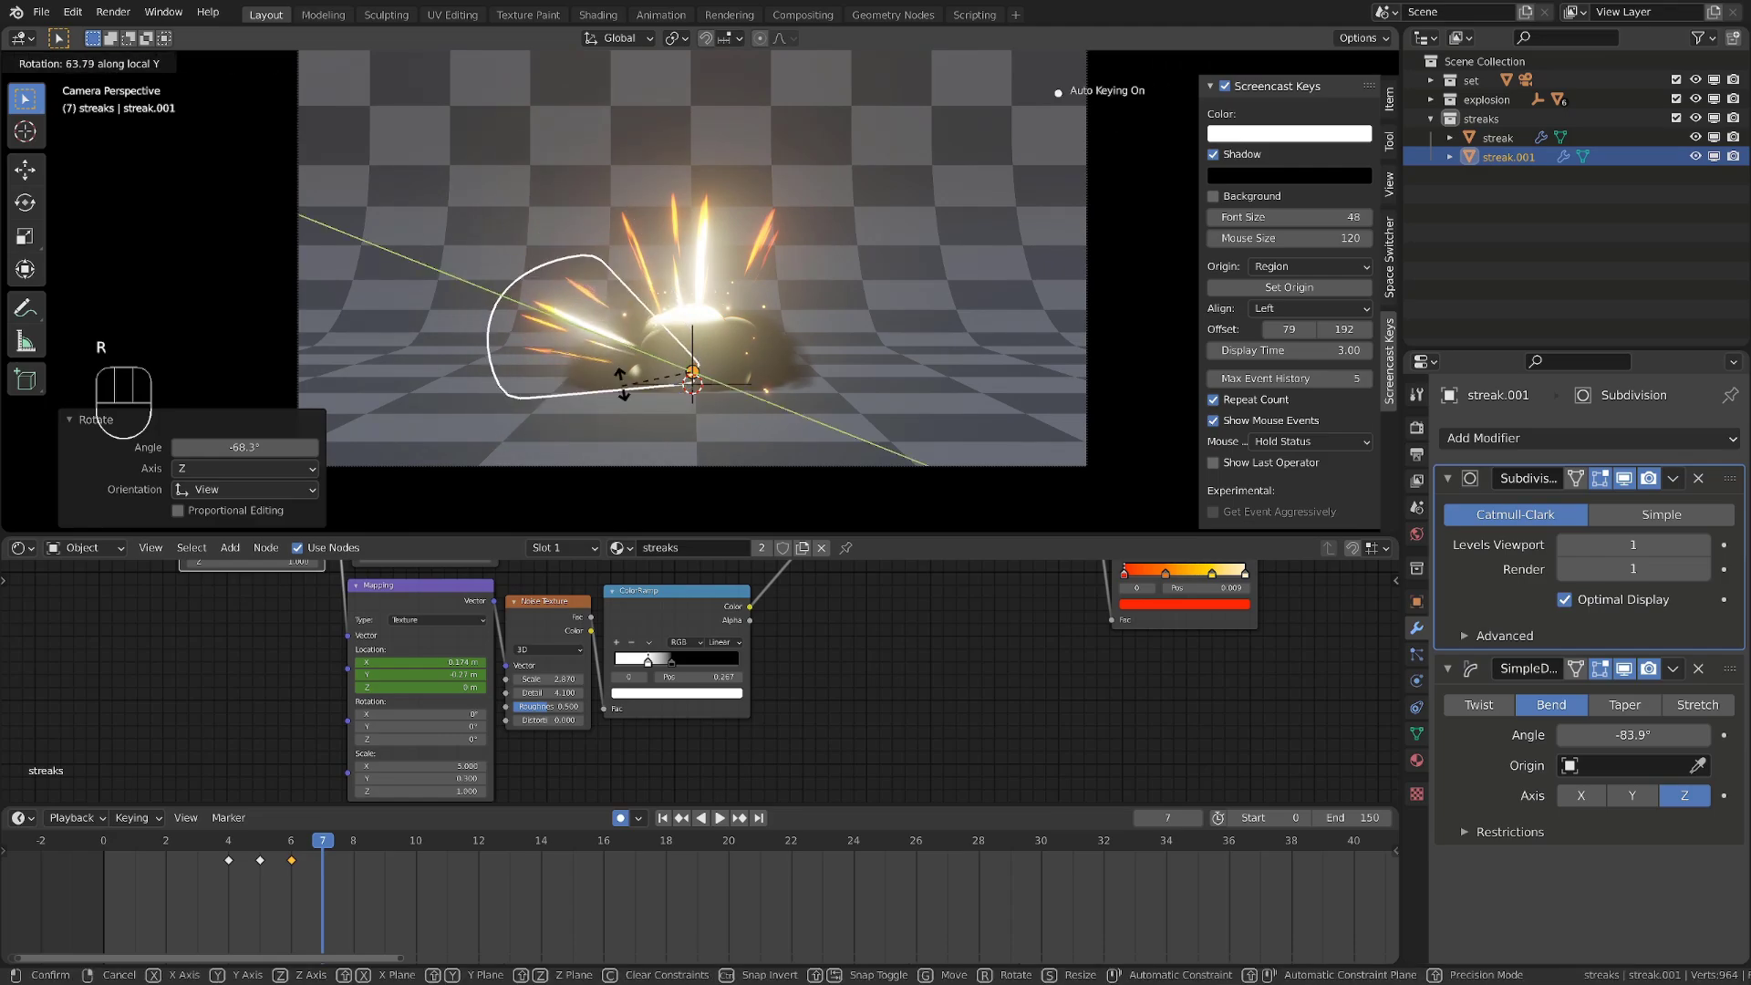
pyautogui.press('y')
pyautogui.click(555, 282)
# Set the Bend angle of streak.001 to -67.8° and scale the plane up by about 1.244
pyautogui.moveTo(236, 848)
pyautogui.mouseDown()
pyautogui.moveTo(315, 835)
pyautogui.moveTo(295, 835)
pyautogui.mouseUp()
pyautogui.press('space')
pyautogui.press('space')
pyautogui.moveTo(1633, 735); pyautogui.dragTo(1661, 735)
pyautogui.press('s')
pyautogui.click(410, 263)
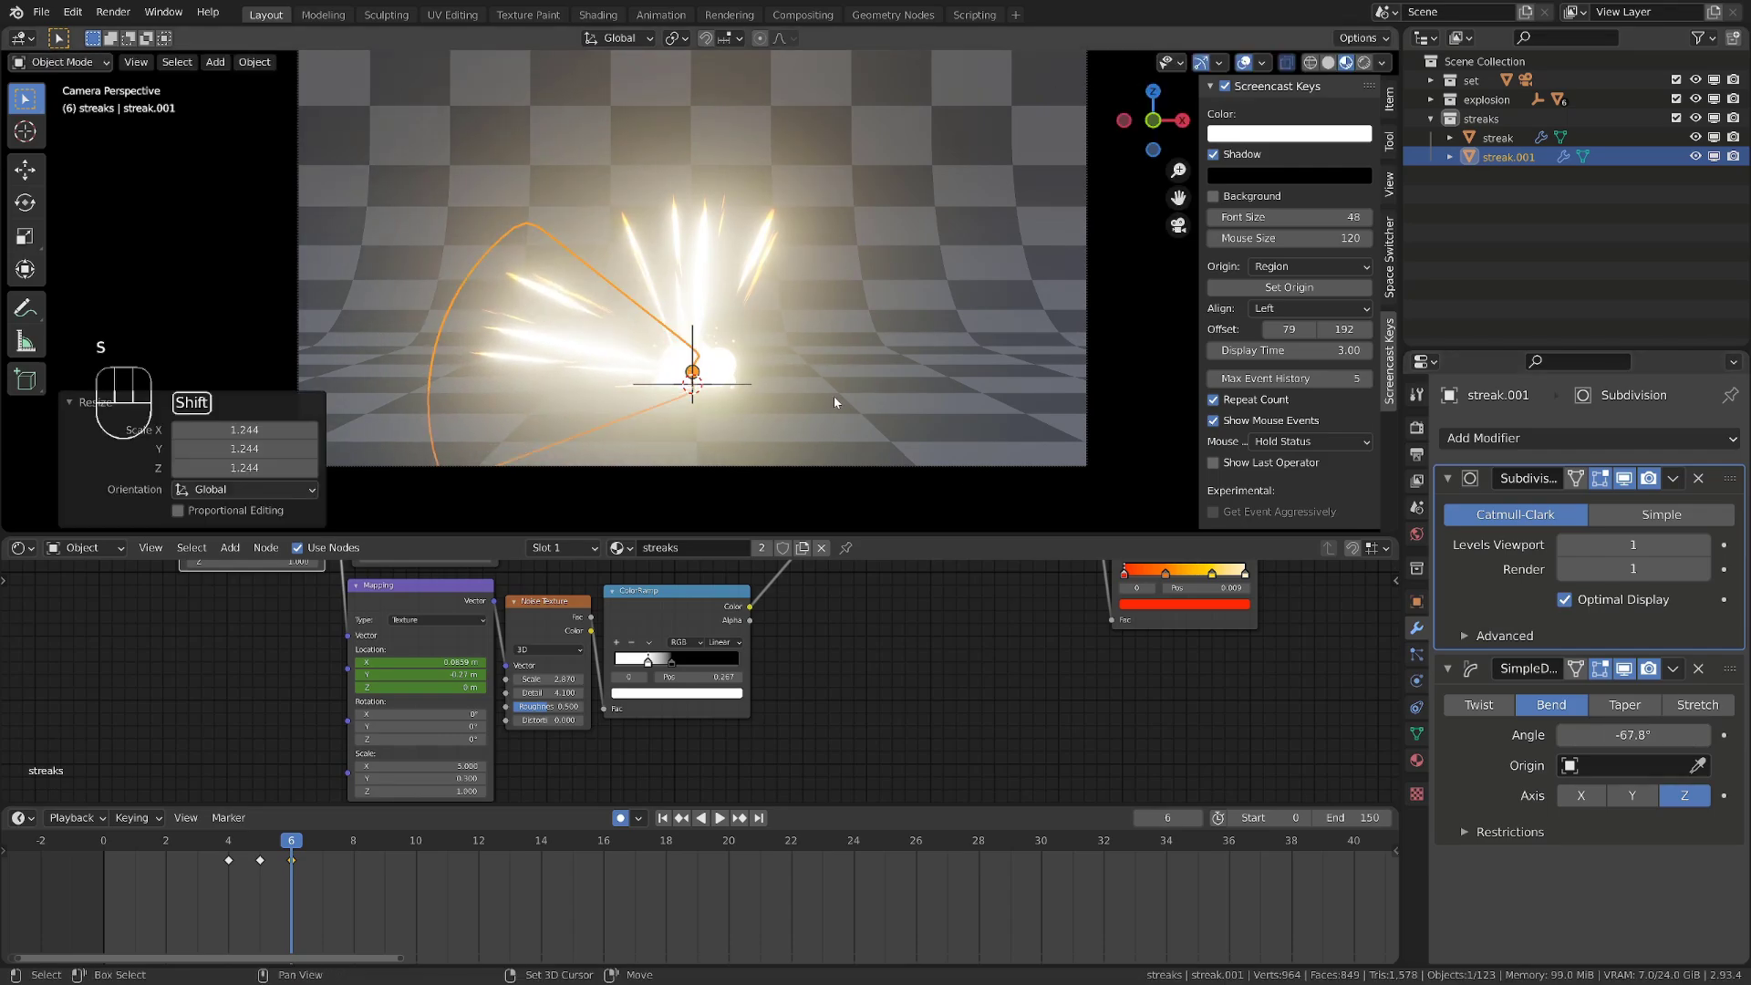
# Duplicate streak.001 in place, clear the copy's rotation so it lies flat, and rotate it about the global Z axis
pyautogui.hotkey('shift', 'd')
pyautogui.rightClick(834, 402)
pyautogui.hotkey('alt', 'r')
pyautogui.press('r')
pyautogui.press('z')
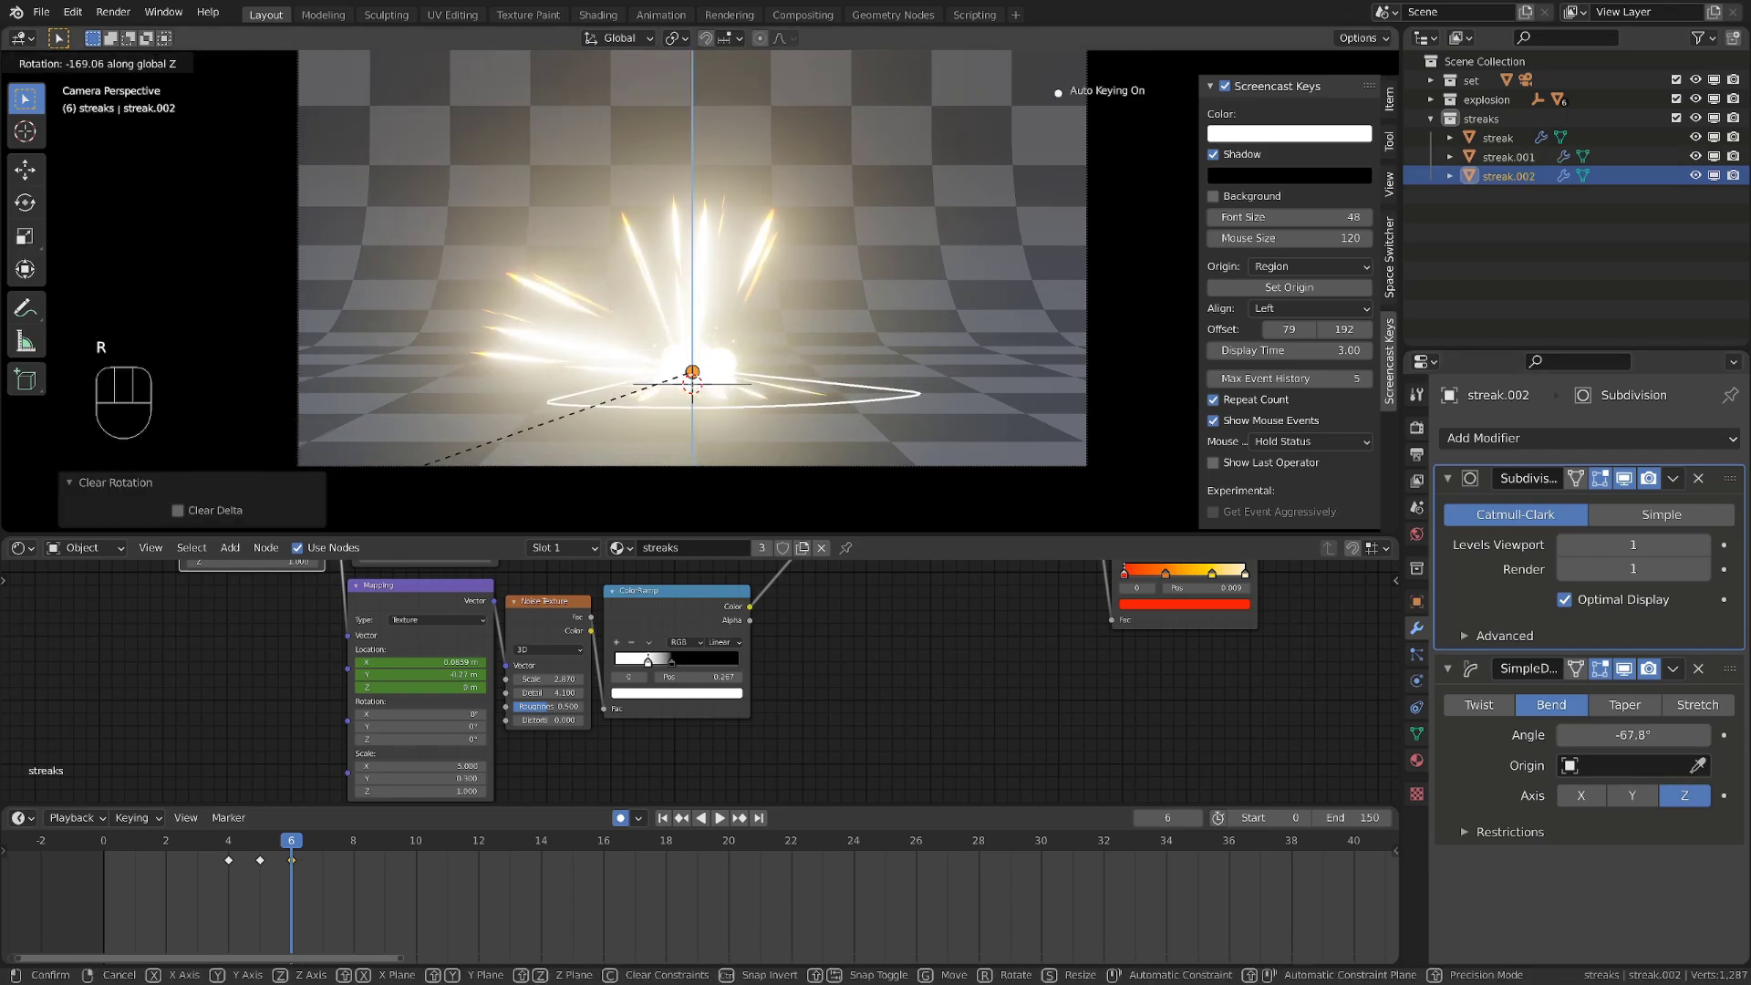
pyautogui.click(597, 337)
# Scale up the flat streak copy and rotate it a further 15° about the global Z axis
pyautogui.press('s')
pyautogui.click(983, 476)
pyautogui.press('r')
pyautogui.press('z')
pyautogui.click(1000, 352)
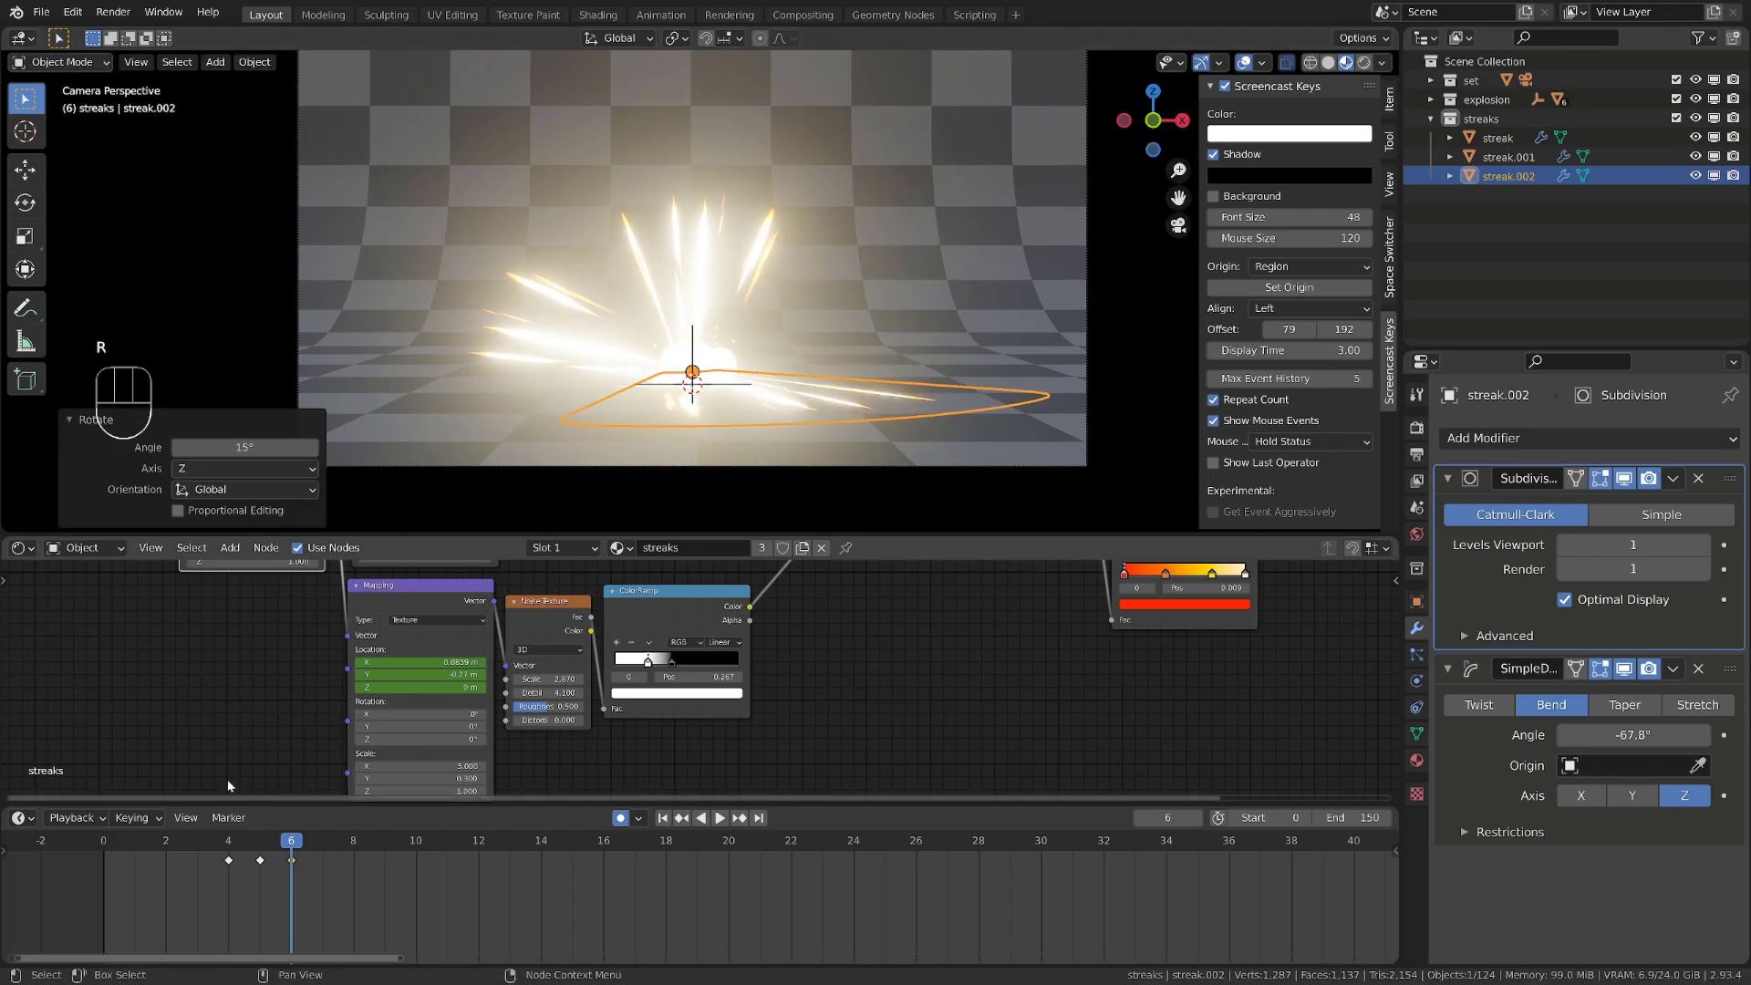
# Play and scrub the animation from frame 3 to review the duplicated streaks around the explosion
pyautogui.click(194, 842)
pyautogui.press('space')
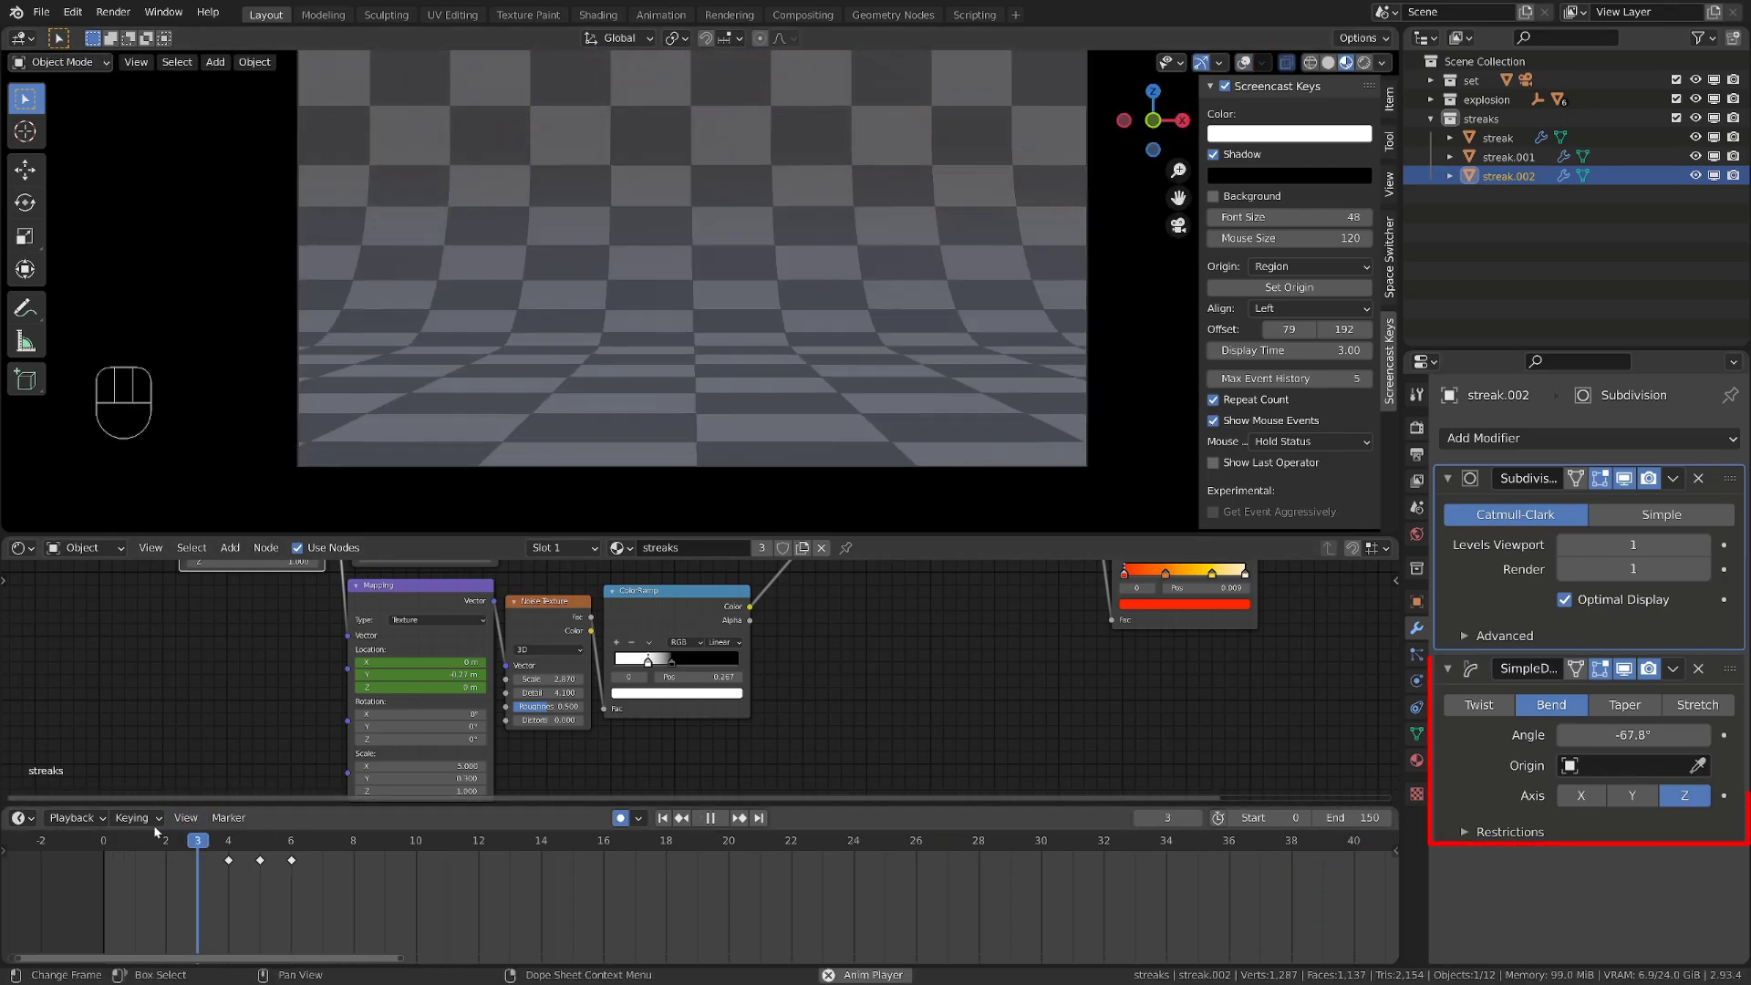
pyautogui.moveTo(200, 896); pyautogui.dragTo(303, 879)
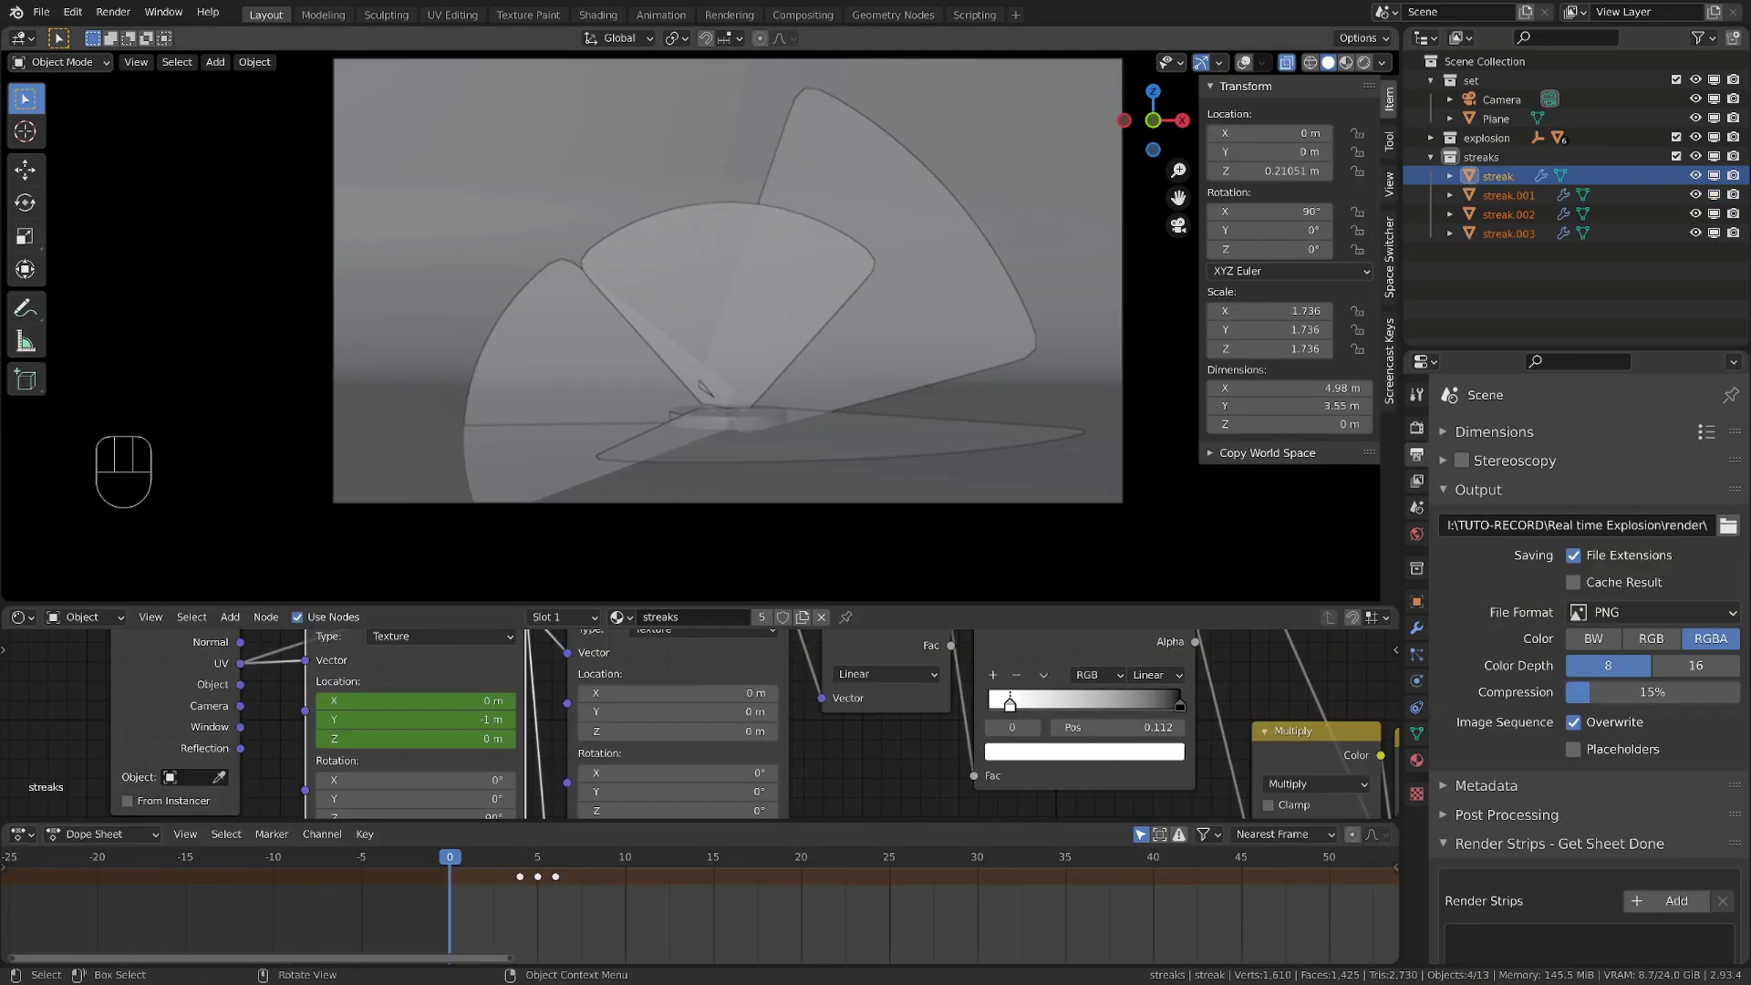
# Select the Empty in the explosion collection and examine its location keyframes at frames 0 and 150
pyautogui.click(1430, 137)
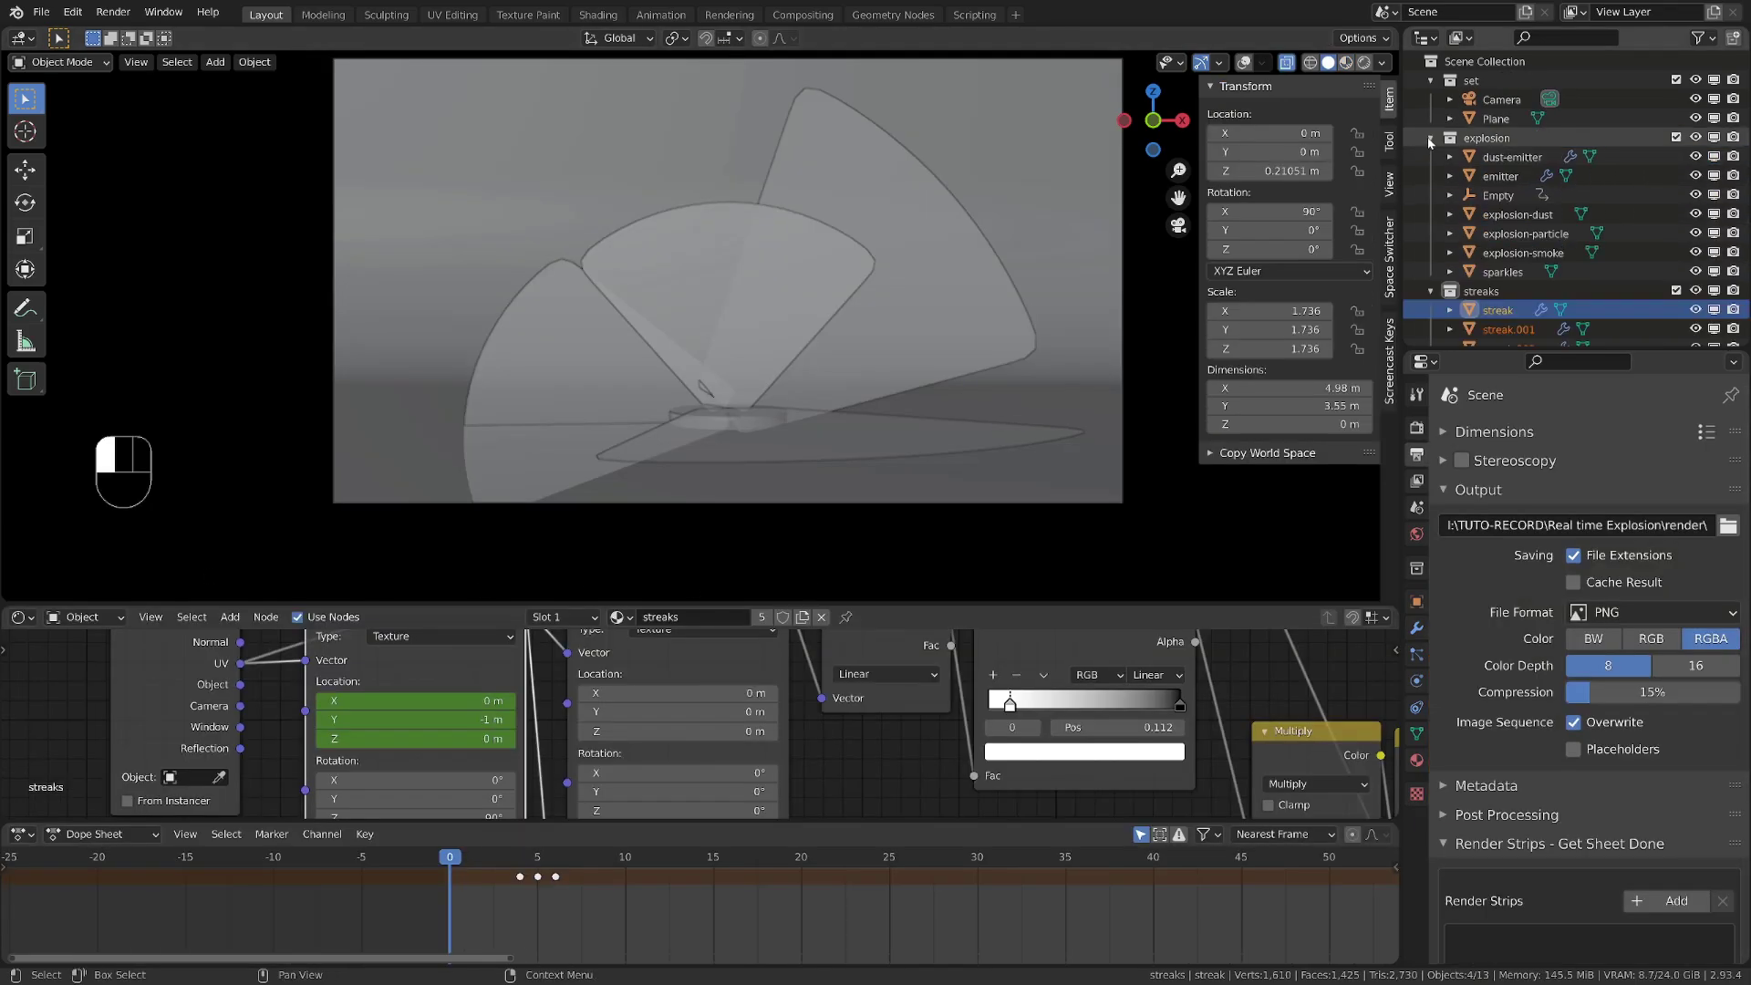
pyautogui.click(1498, 195)
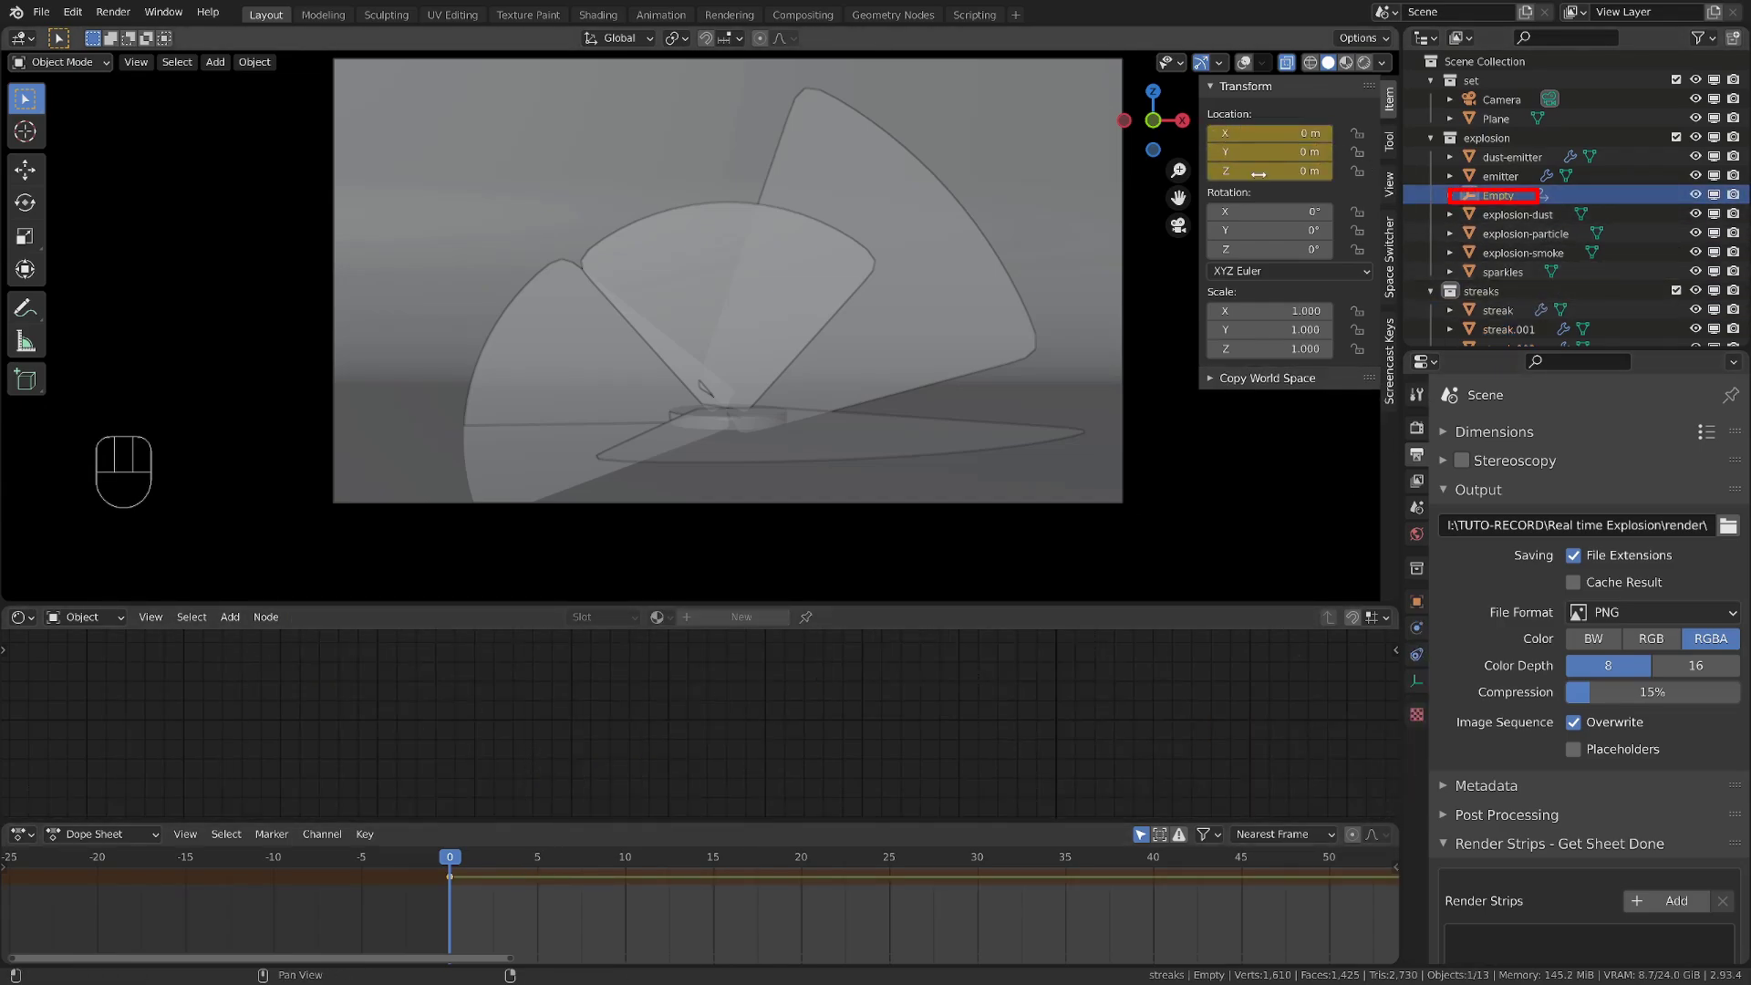
pyautogui.scroll(-2, 779, 917)
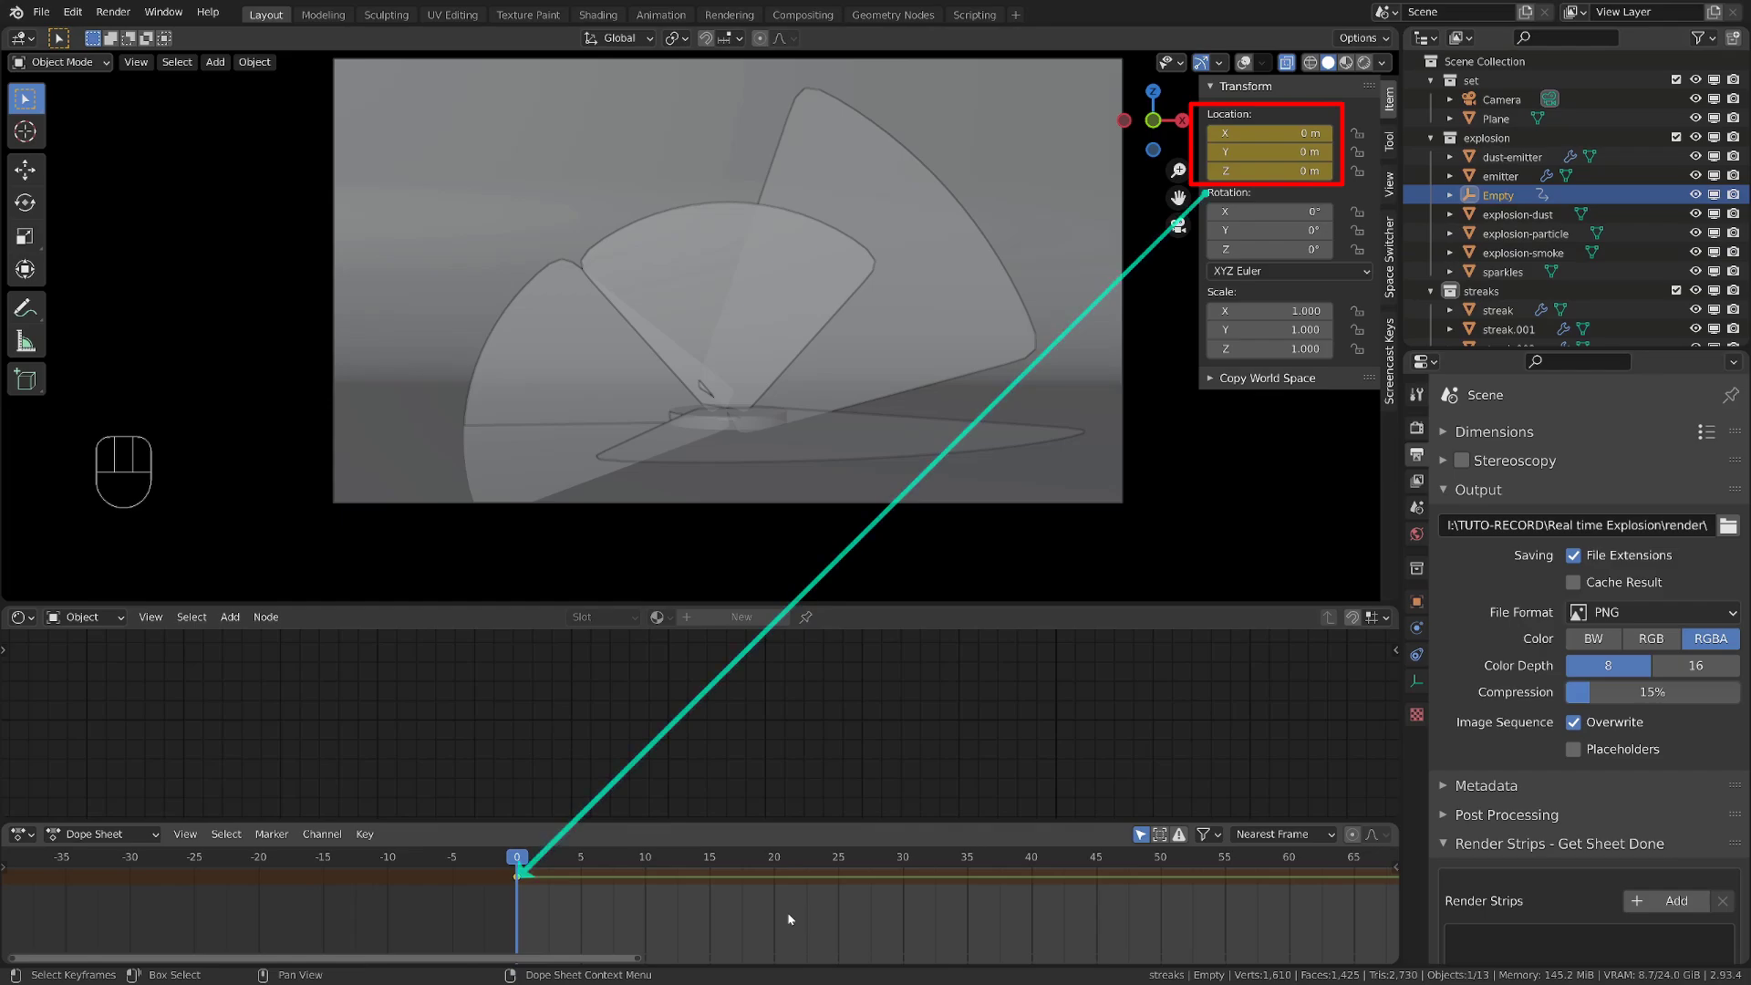
pyautogui.scroll(-2, 788, 914)
pyautogui.keyDown('alt'); pyautogui.keyDown('shift'); pyautogui.moveTo(1012, 935); pyautogui.dragTo(651, 880, button='middle'); pyautogui.keyUp('shift'); pyautogui.keyUp('alt')
pyautogui.scroll(-5, 1048, 868)
pyautogui.keyDown('alt'); pyautogui.keyDown('shift'); pyautogui.moveTo(1221, 941); pyautogui.dragTo(973, 949, button='middle'); pyautogui.keyUp('shift'); pyautogui.keyUp('alt')
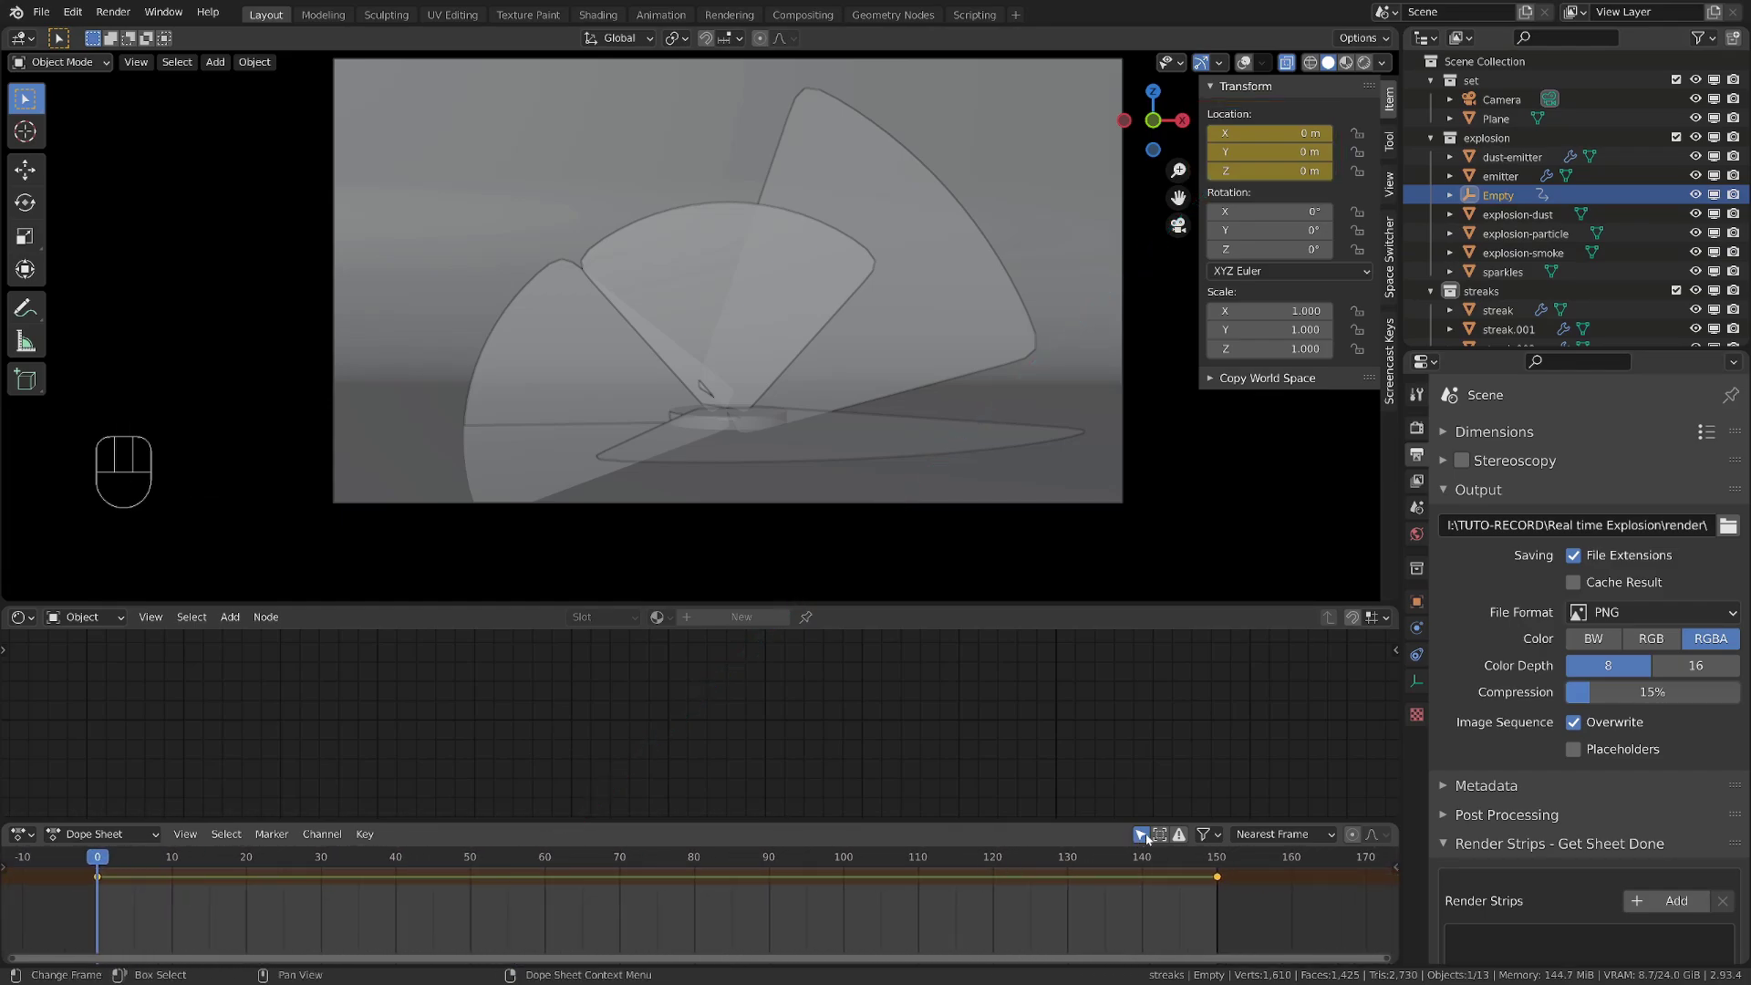
pyautogui.click(1214, 859)
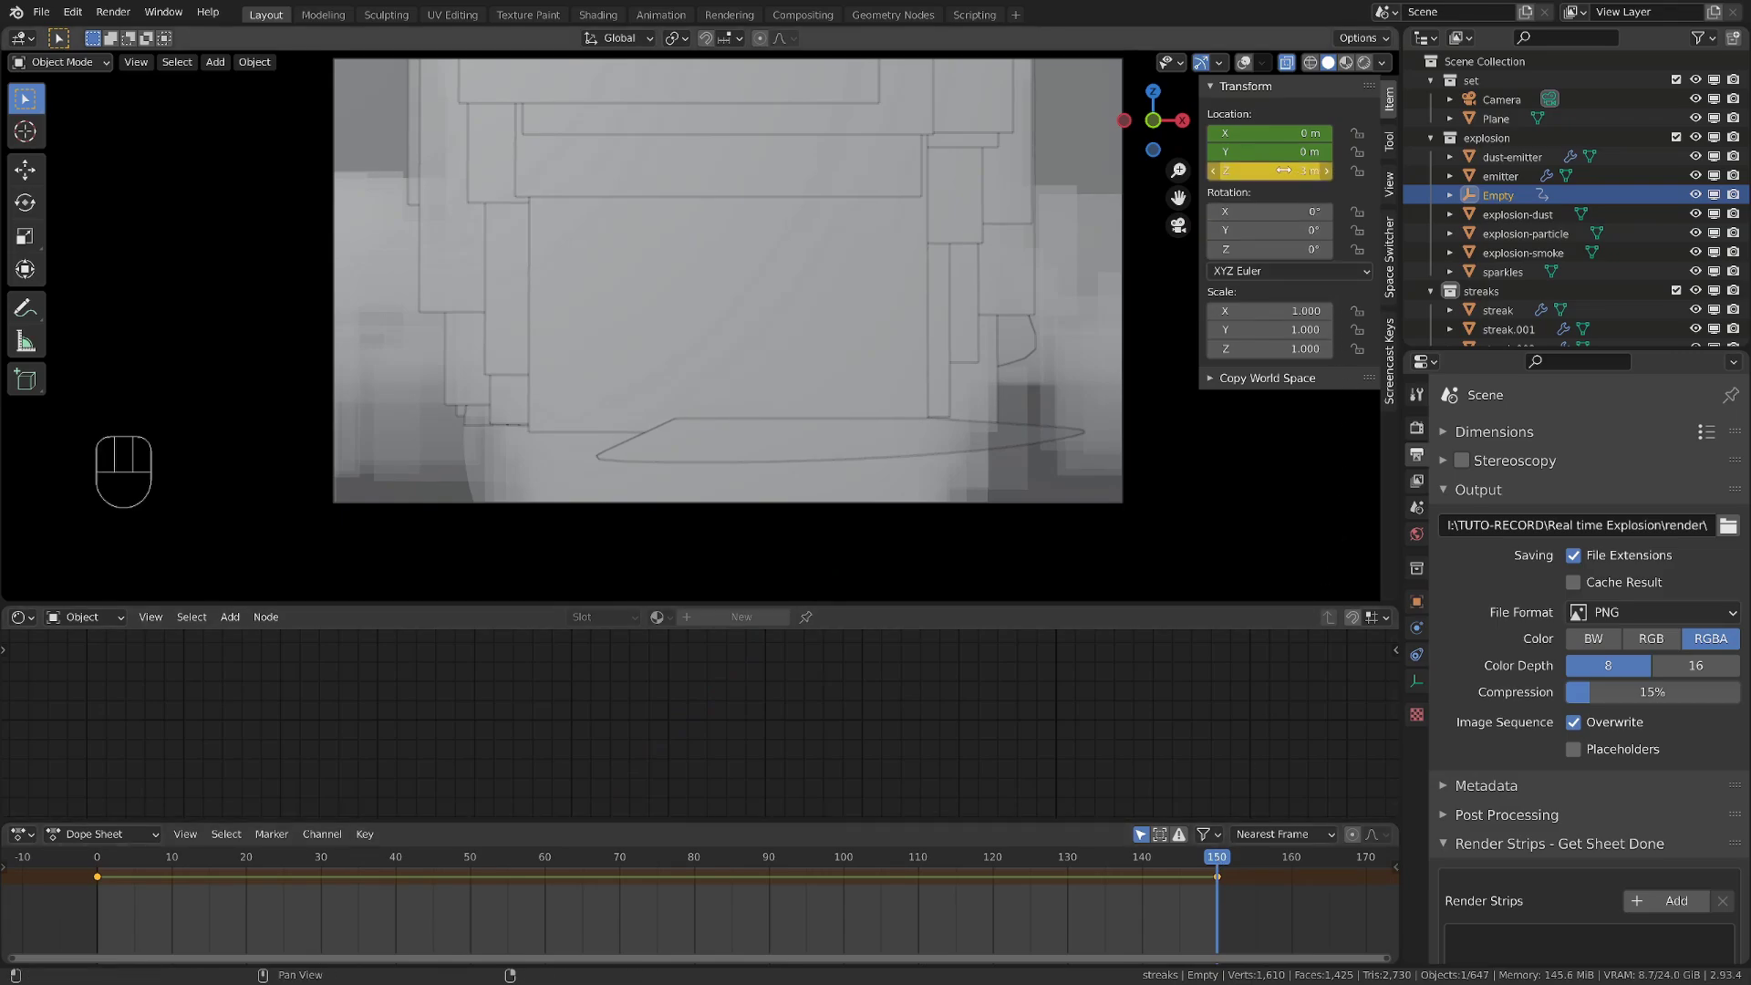
# Return to frame 0 and set the interpolation of the Empty's location keyframes to Linear
pyautogui.scroll(-2, 1448, 244)
pyautogui.hotkey('shift', 'Left')
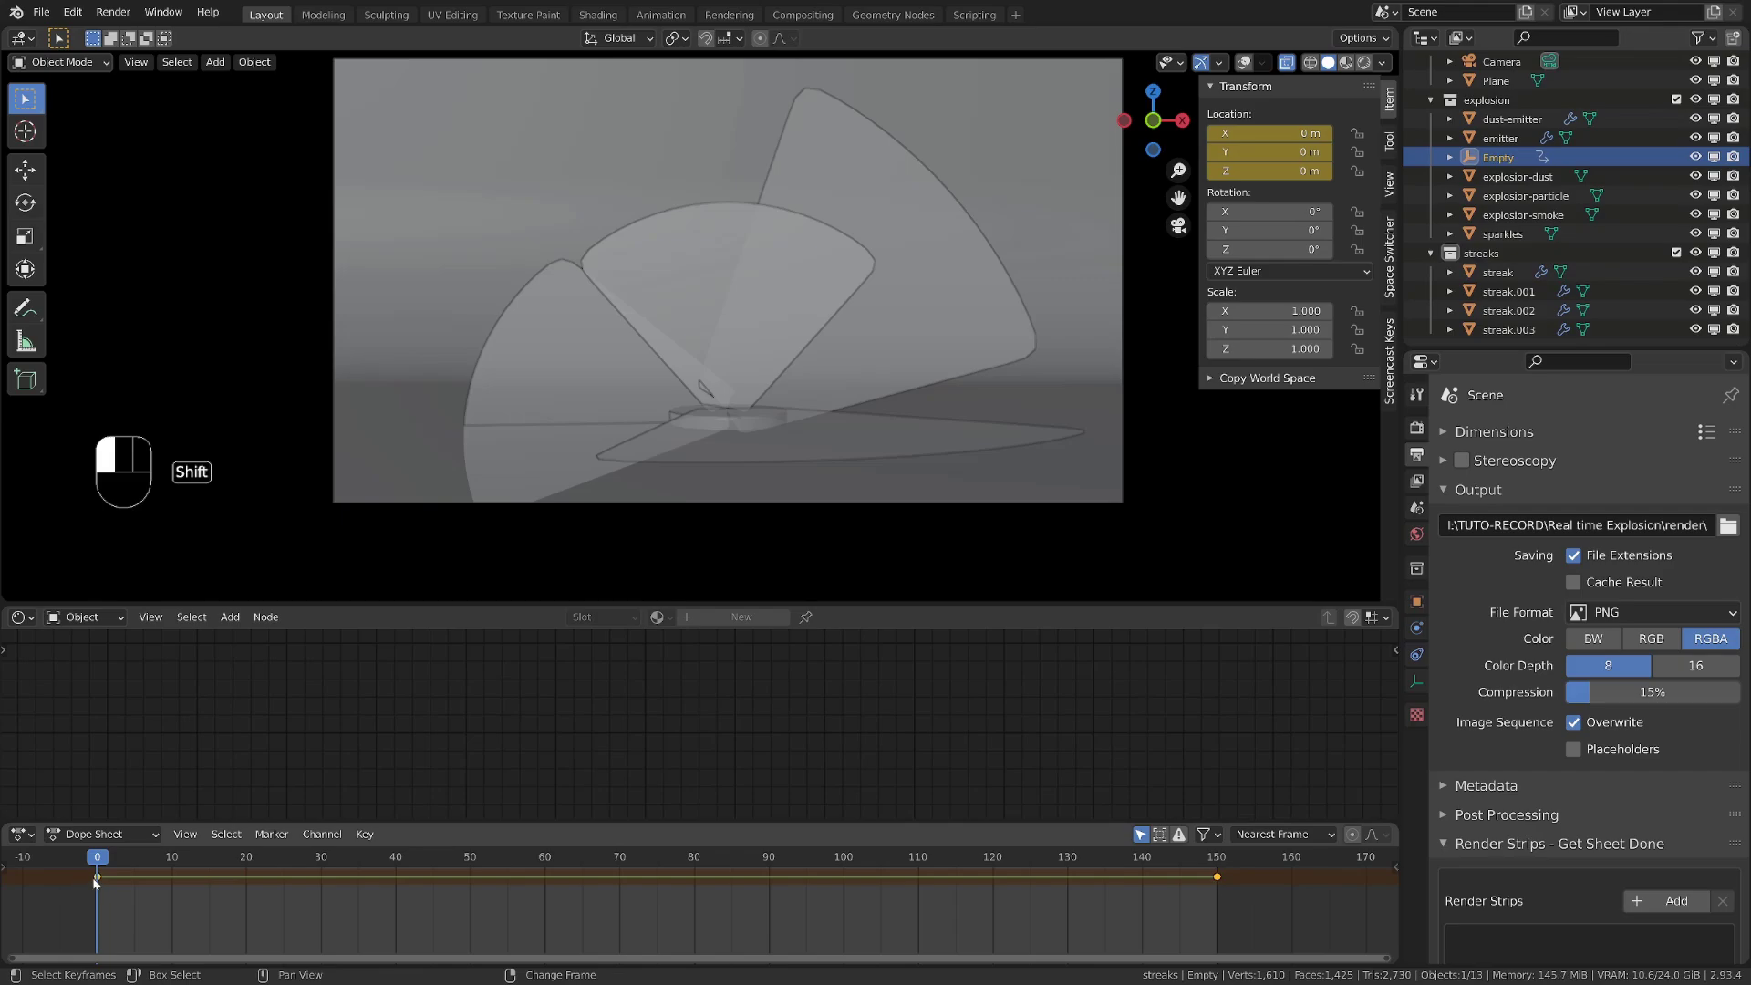
pyautogui.press('t')
pyautogui.press('t')
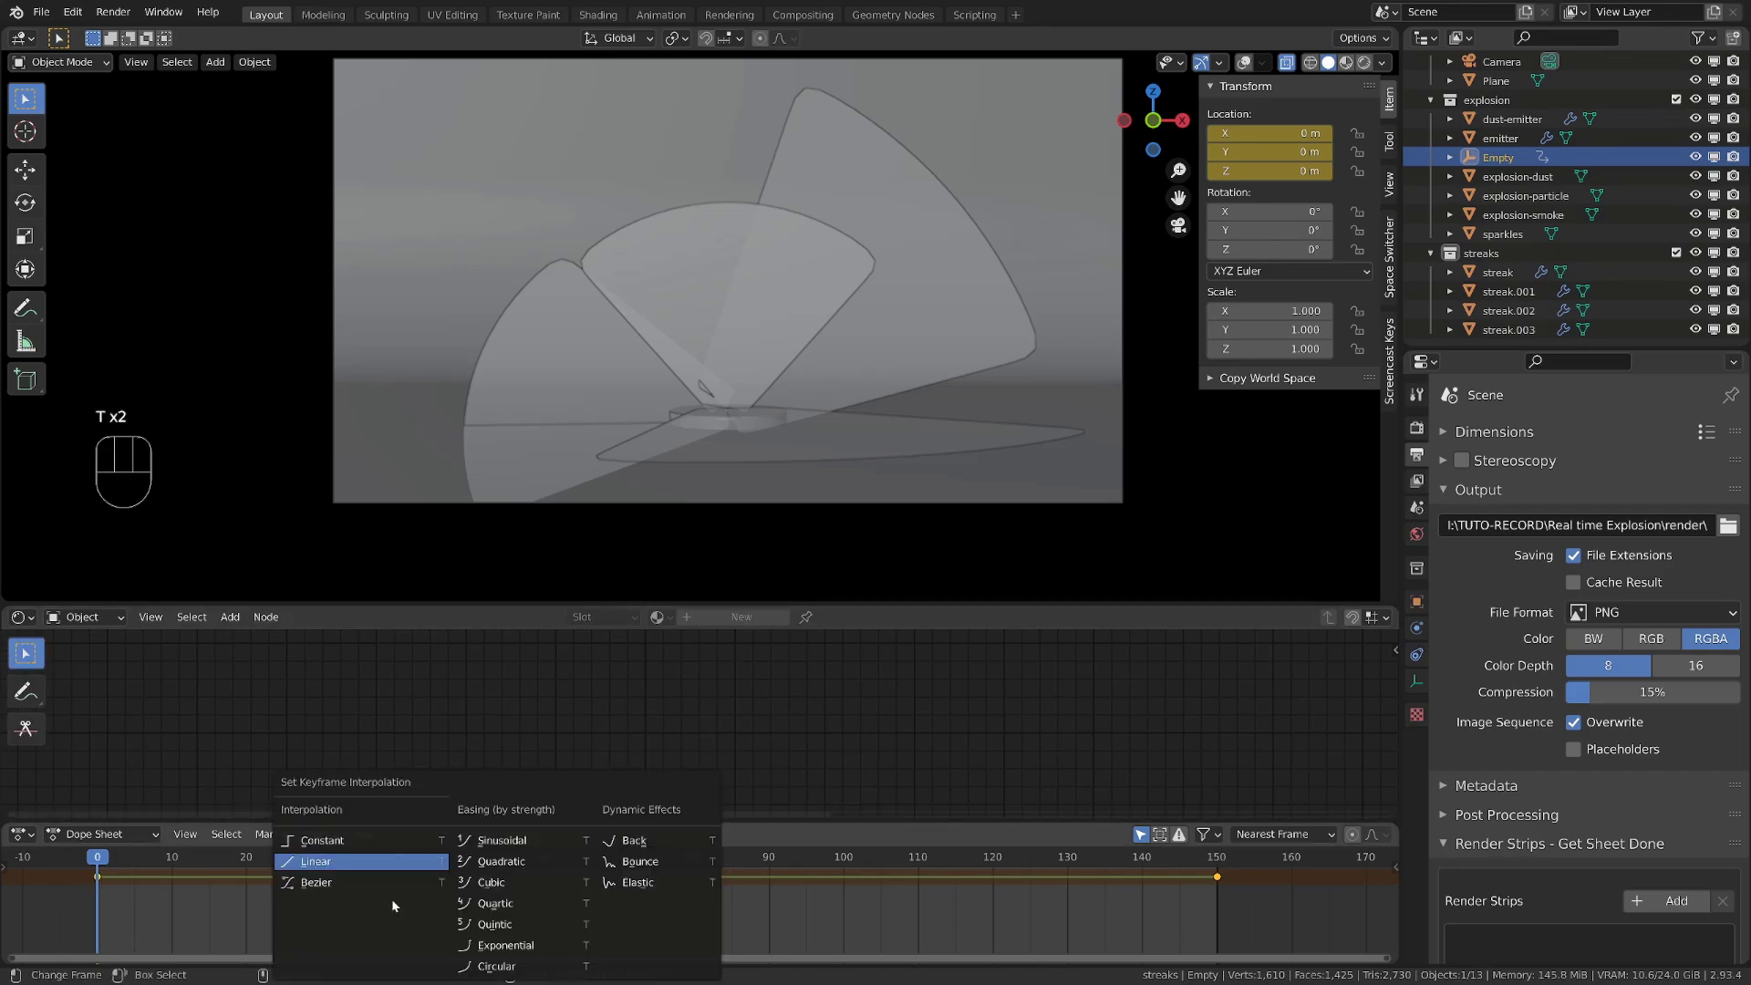
pyautogui.click(347, 869)
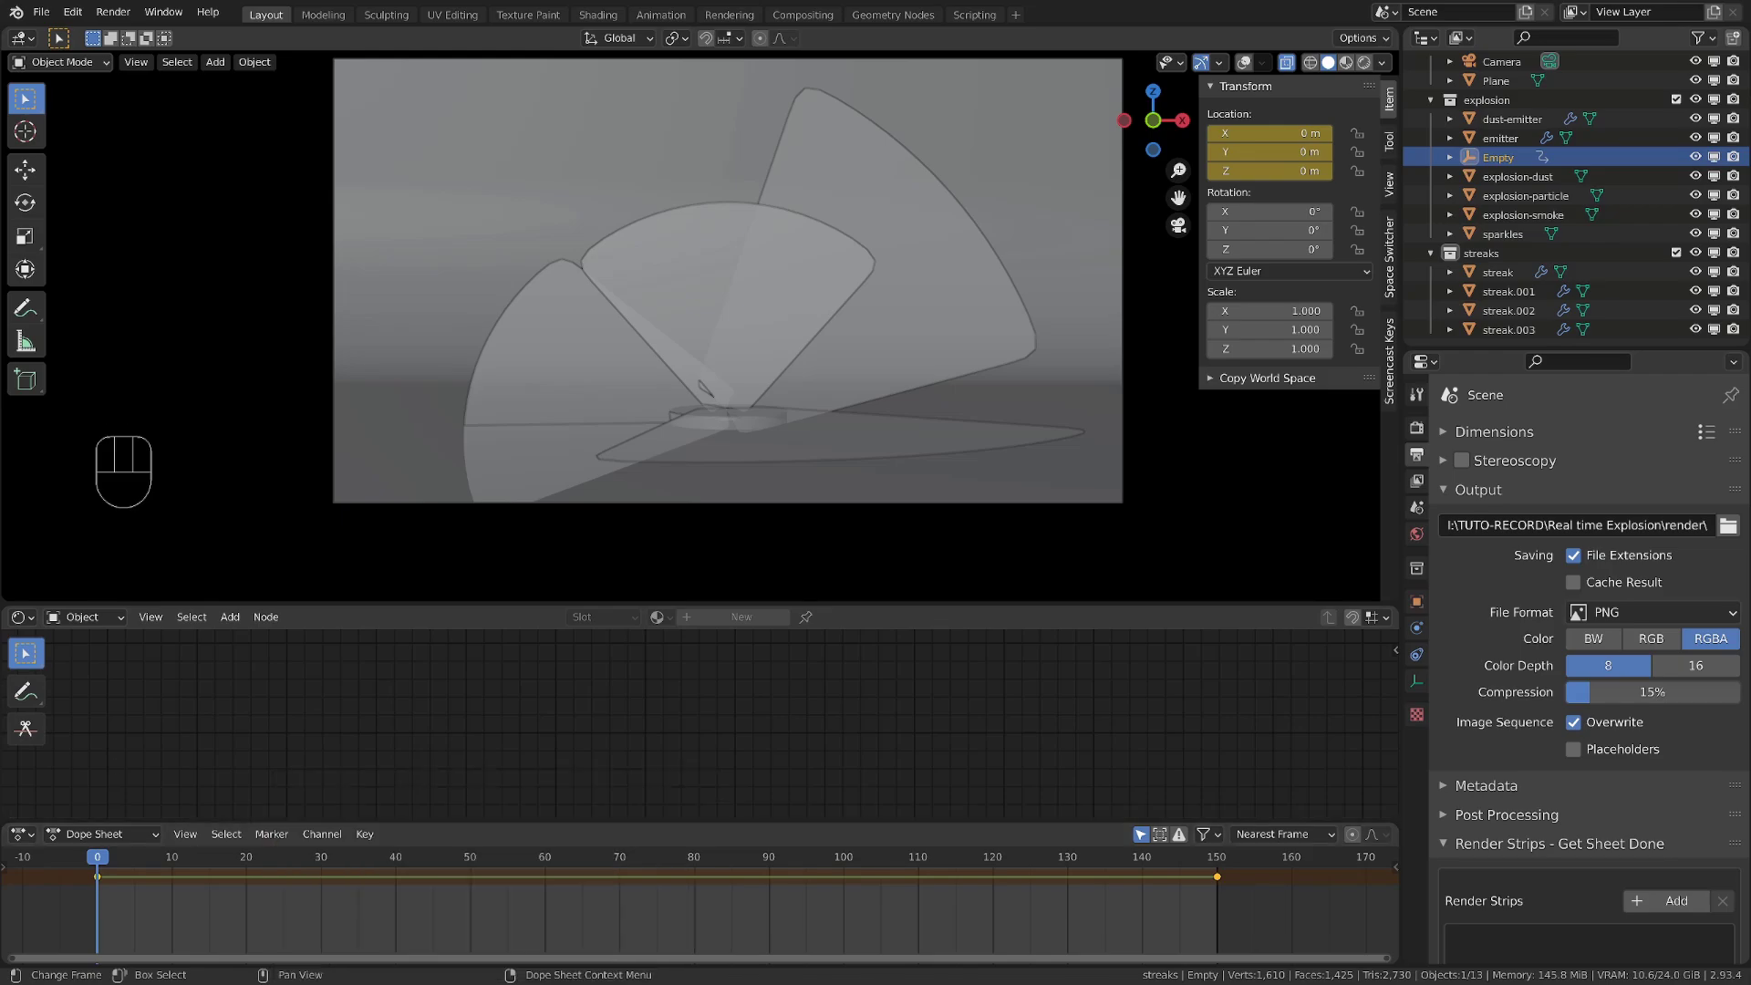
# Scrub to frame 111 with Material Preview shading to examine the smoke's motion, and return to frame 0 in Solid shading
pyautogui.moveTo(173, 873); pyautogui.dragTo(388, 879)
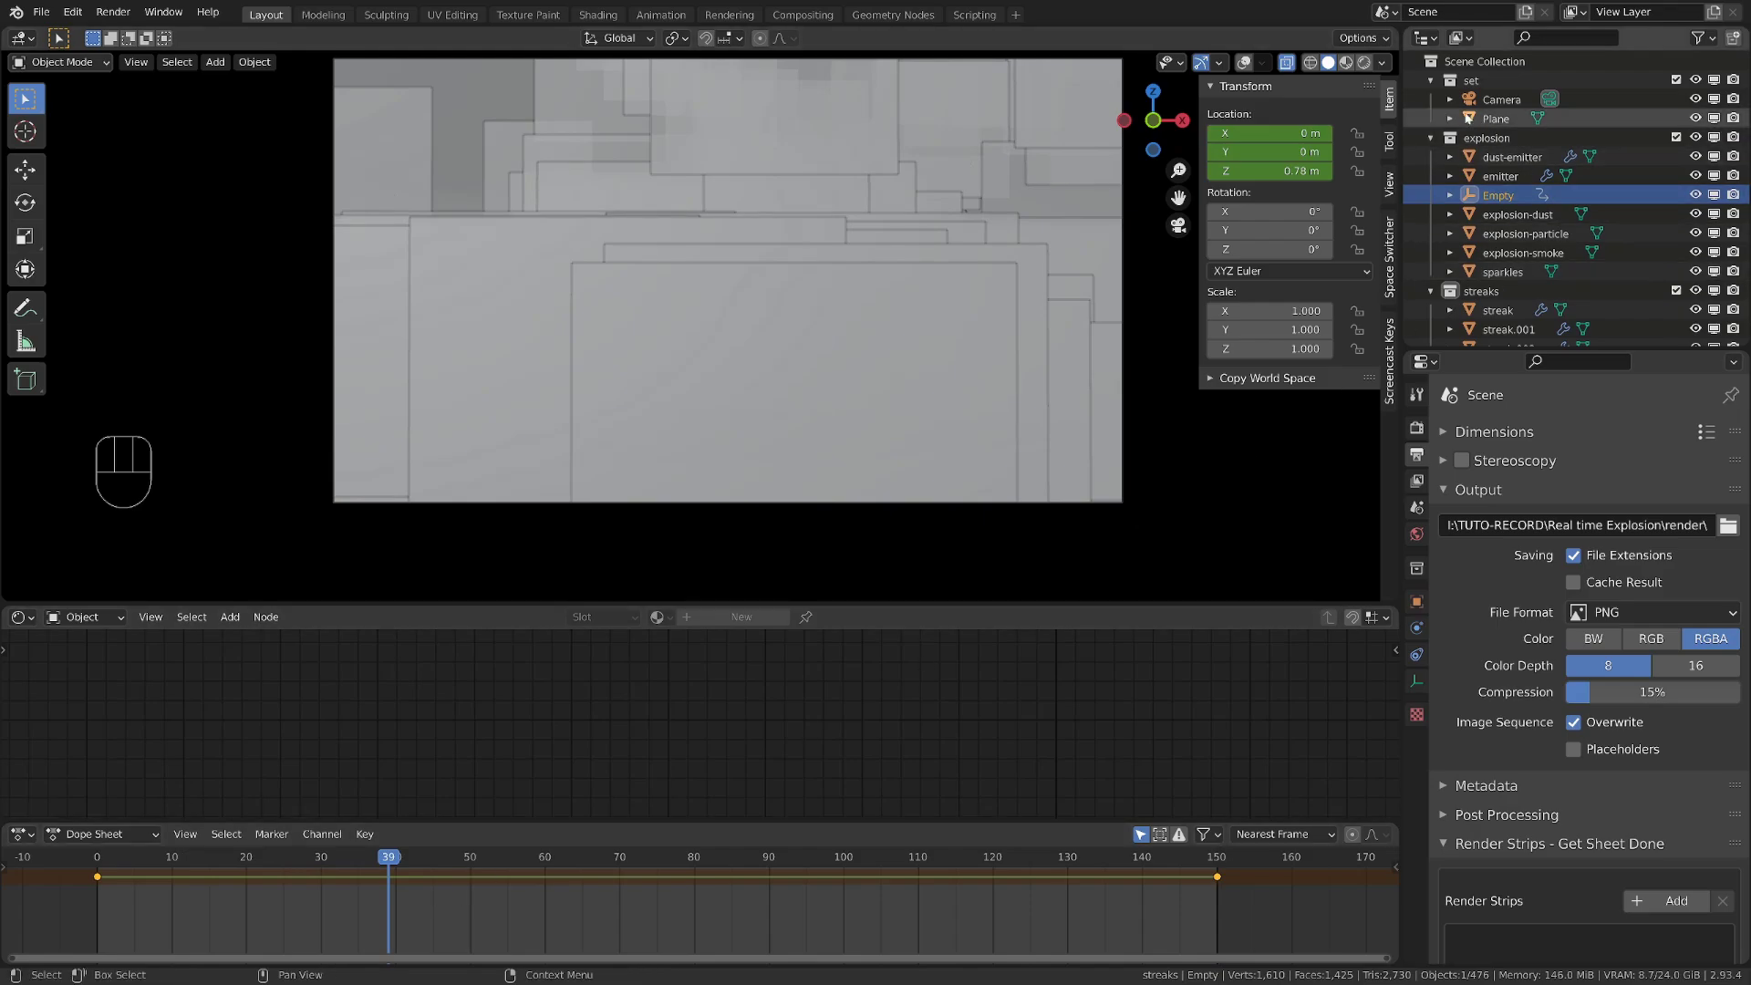
pyautogui.click(1346, 63)
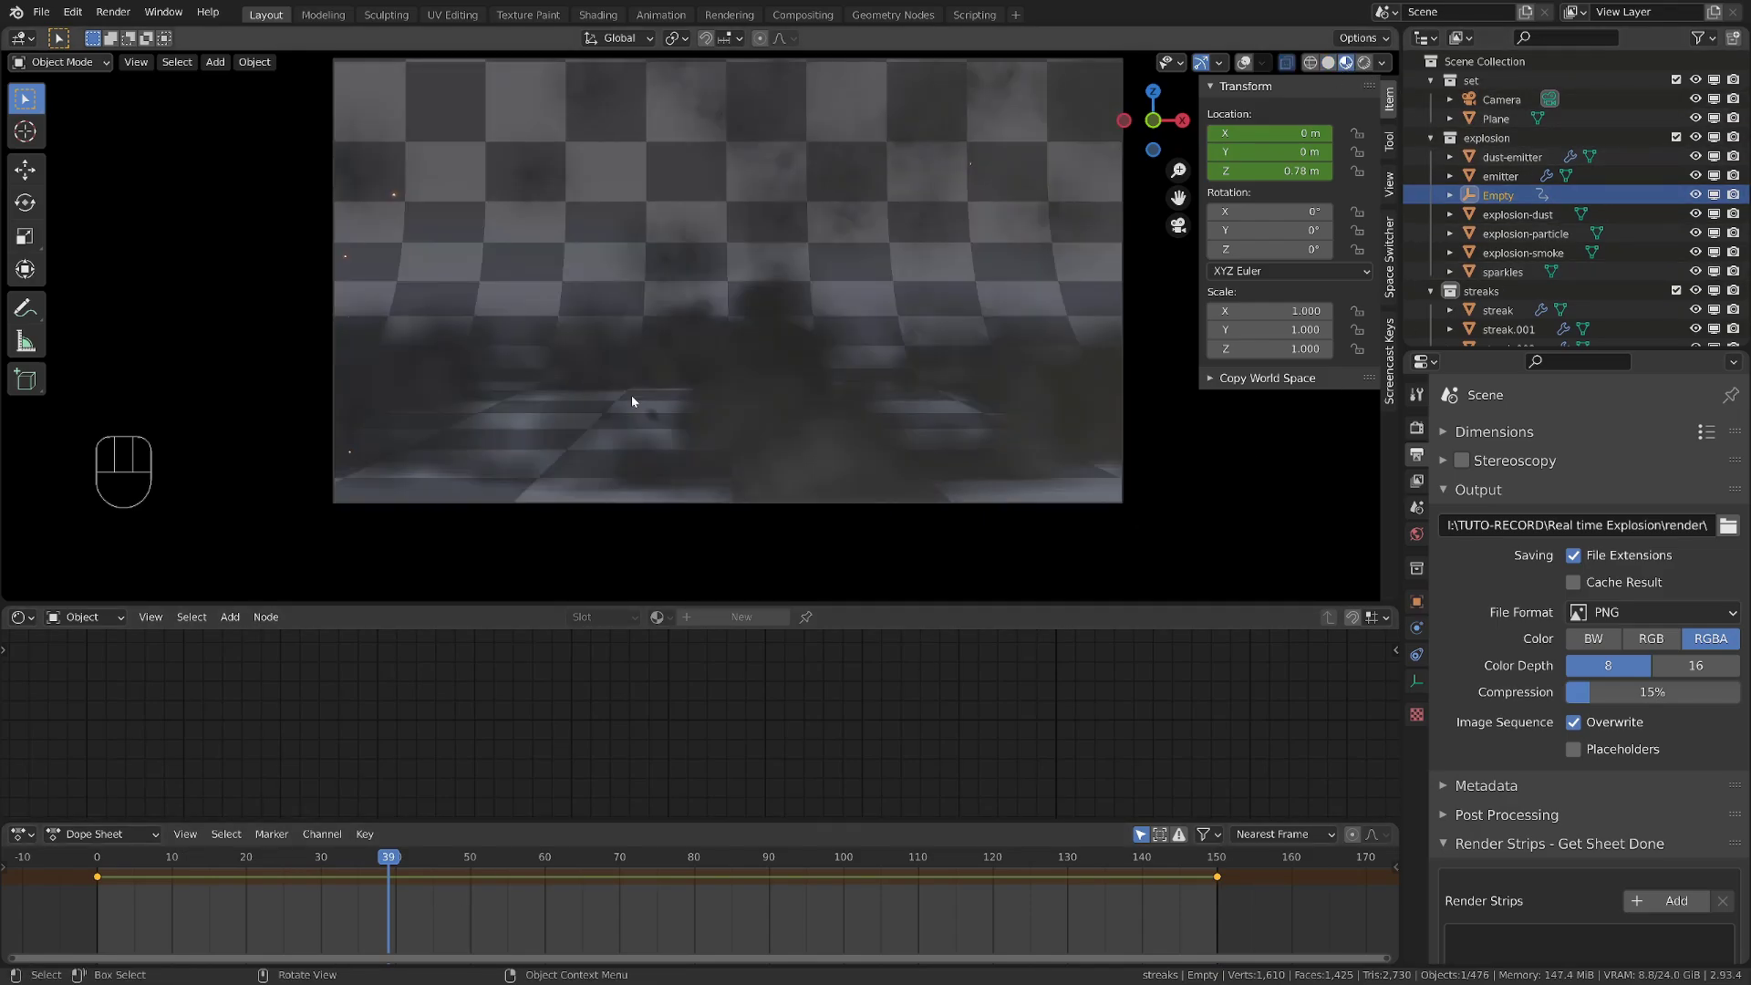
pyautogui.moveTo(621, 866); pyautogui.dragTo(926, 911)
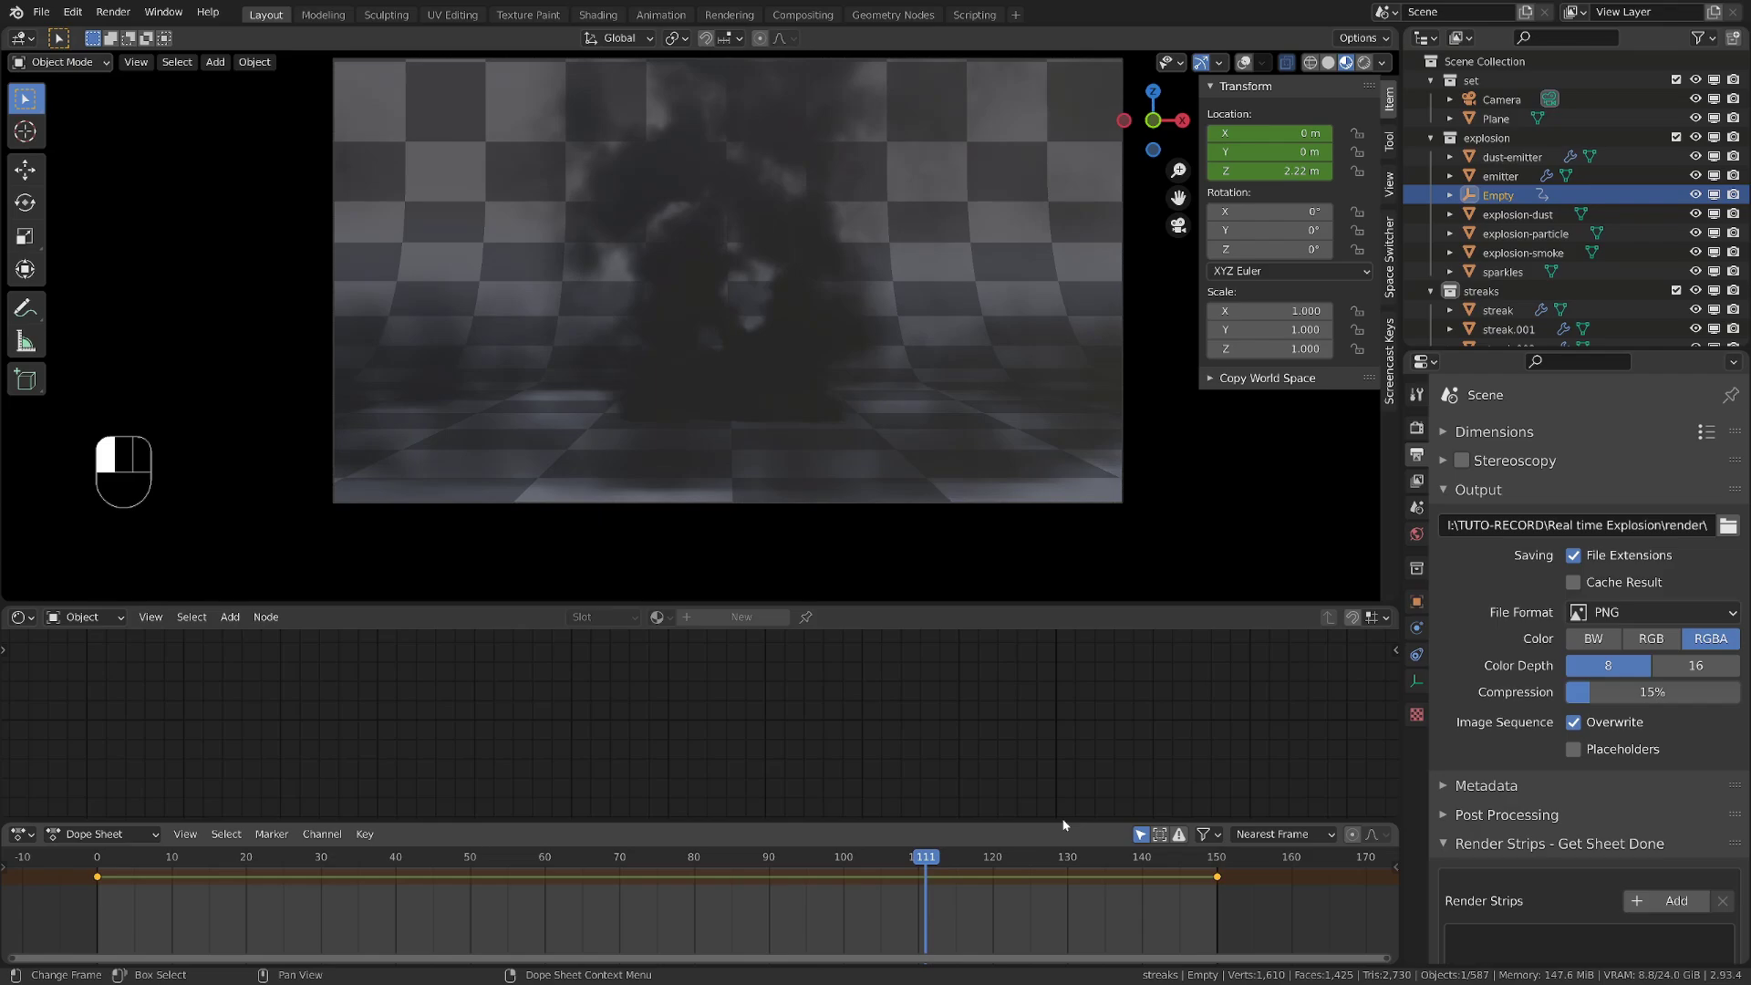
pyautogui.click(1328, 62)
pyautogui.click(103, 864)
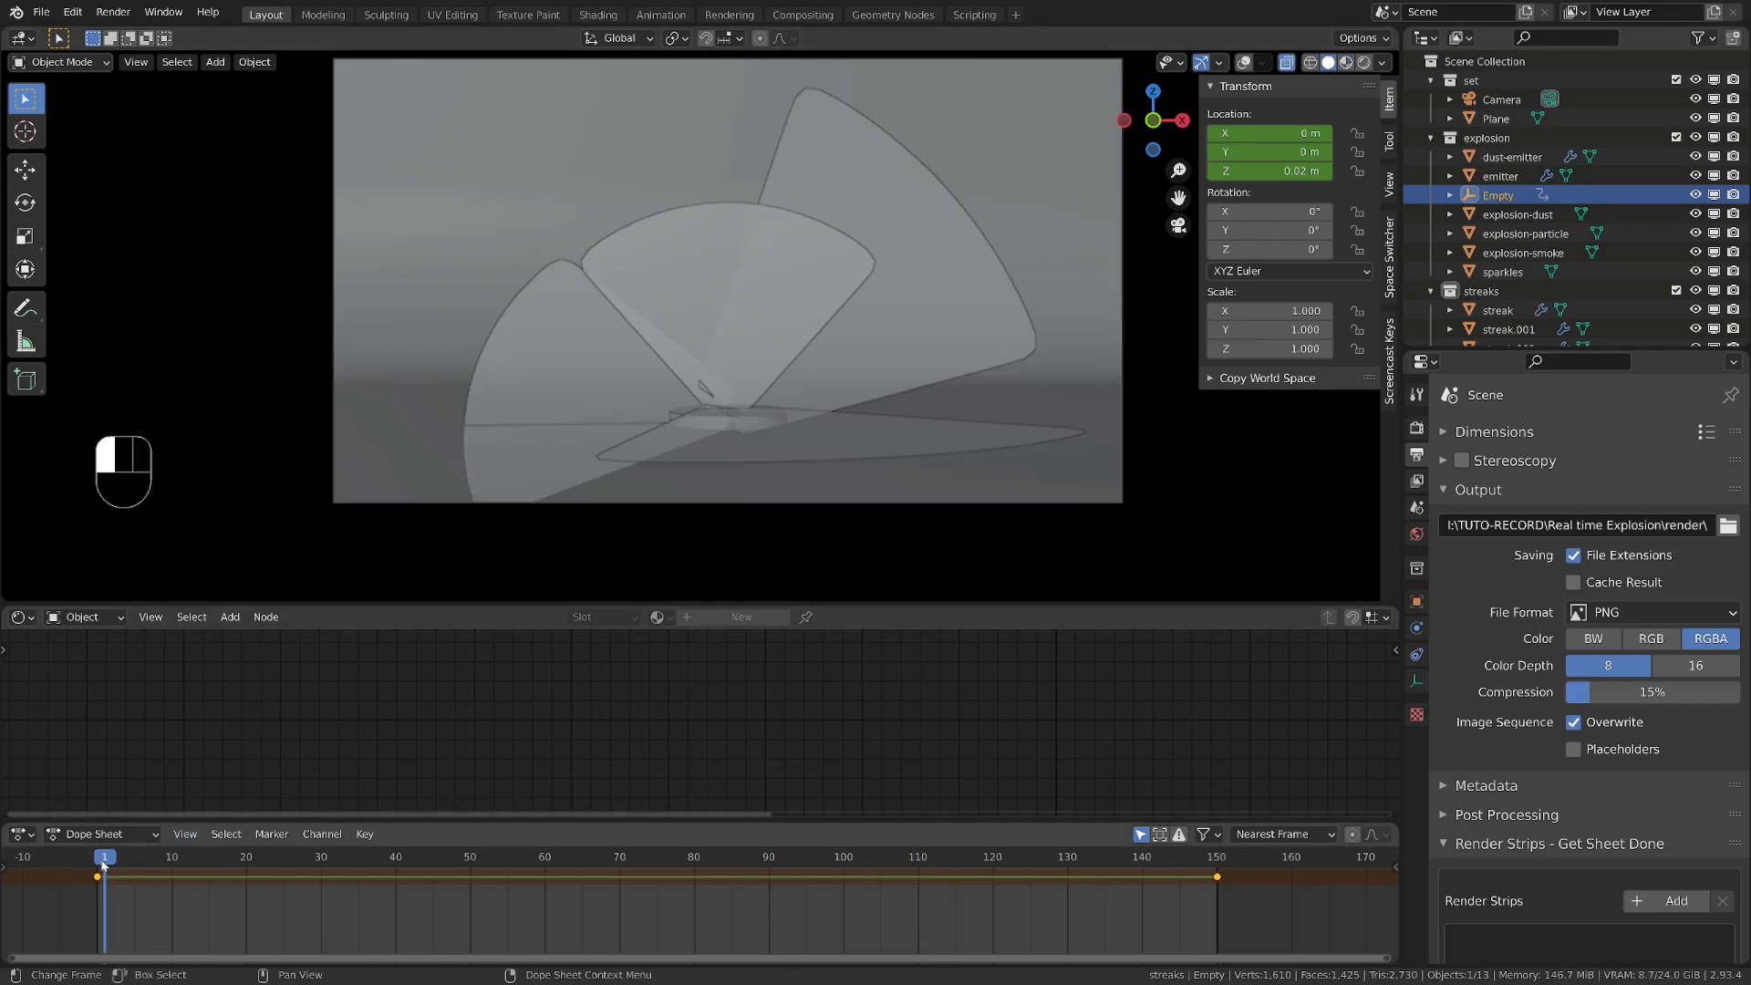
pyautogui.moveTo(103, 864); pyautogui.dragTo(99, 864)
# Select the explosion-dust object and locate the Object setting of the Texture Coordinate node in its dust material
pyautogui.scroll(-2, 1505, 219)
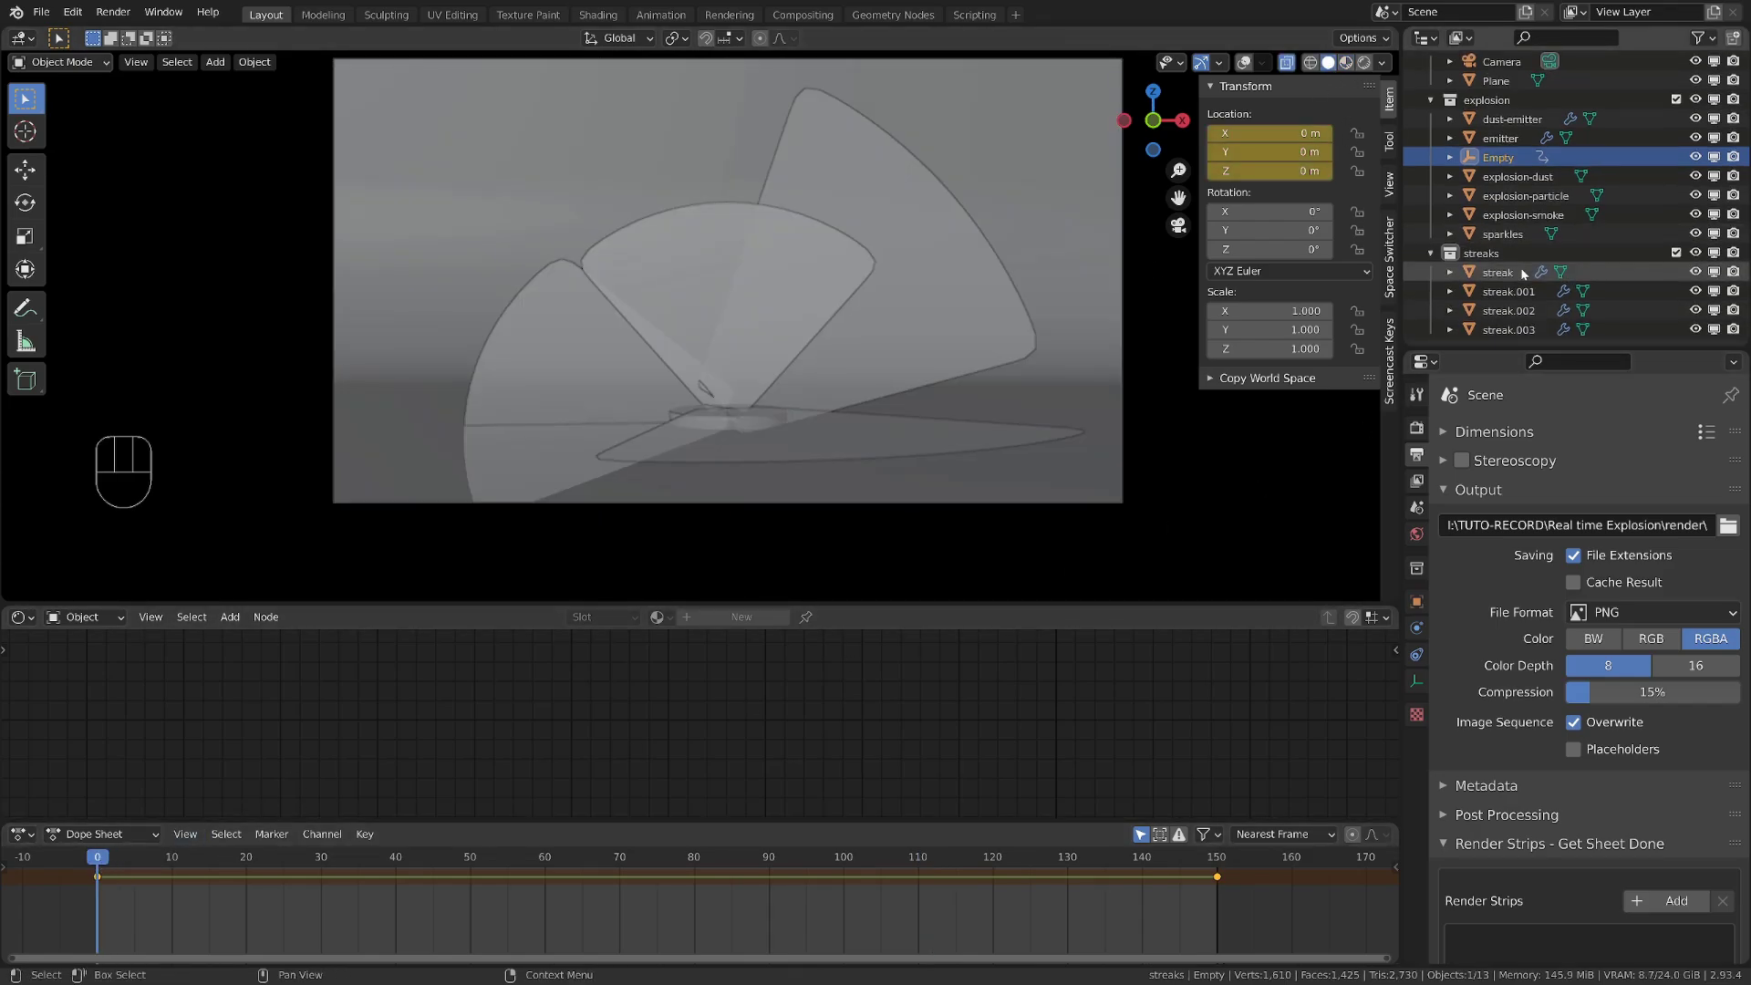
pyautogui.click(1522, 178)
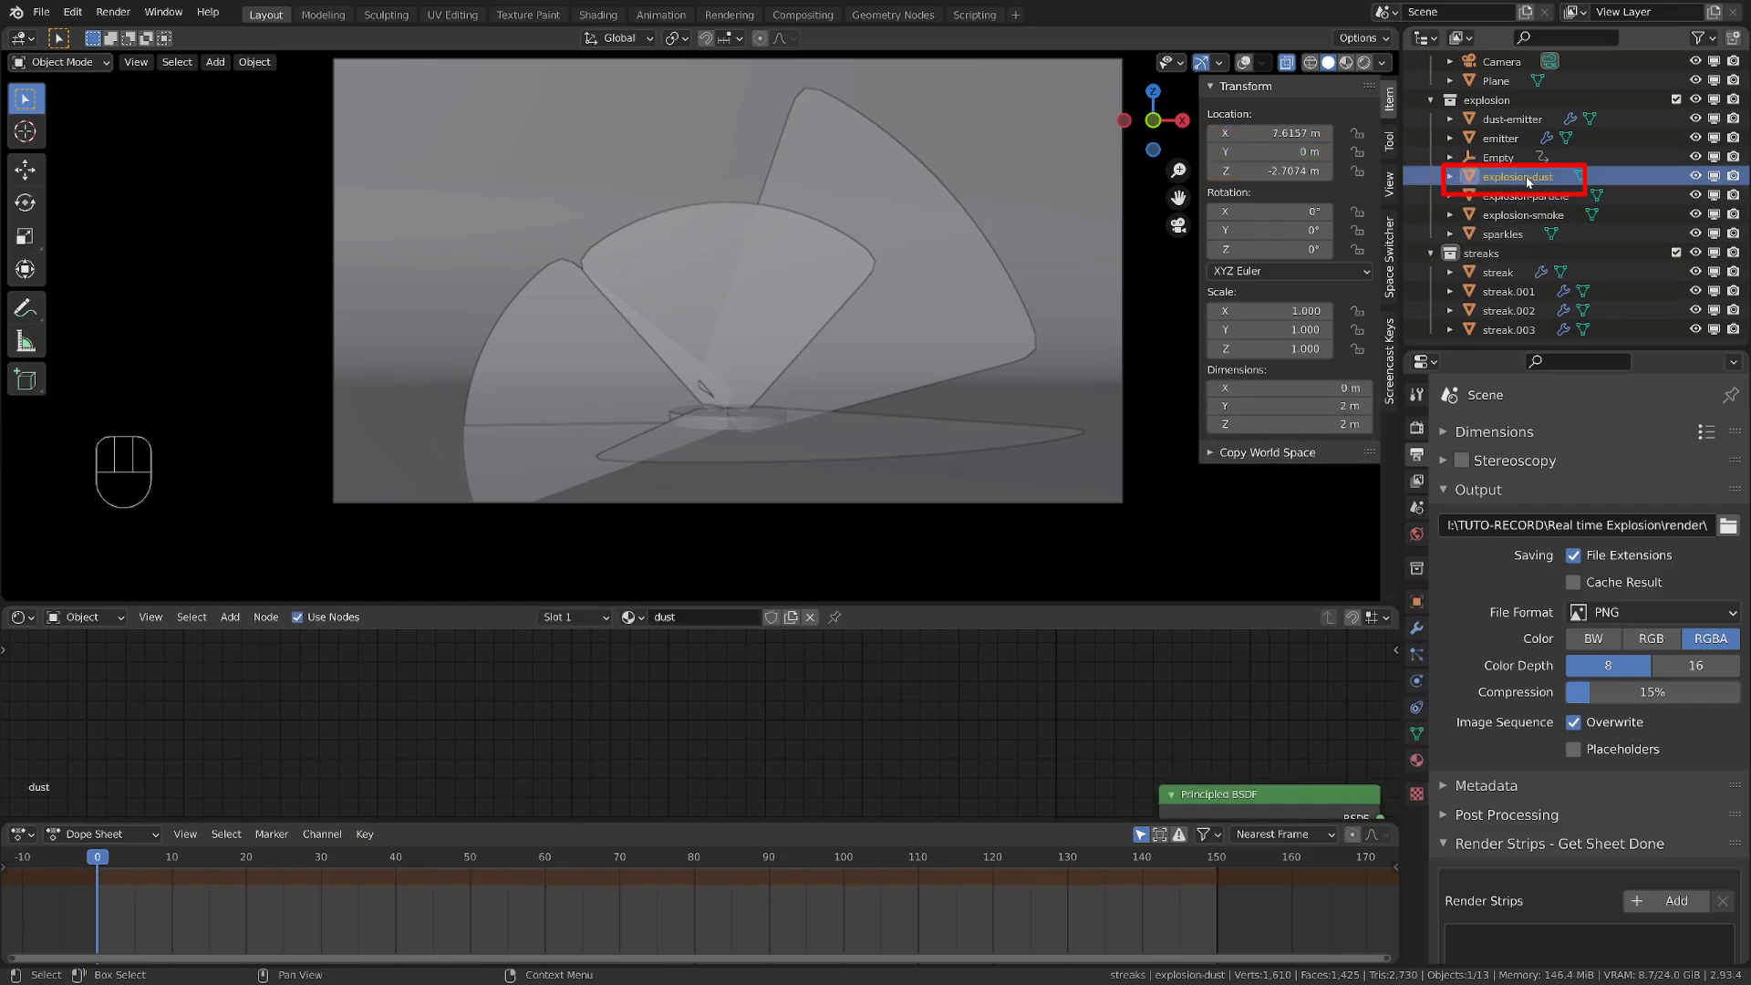
pyautogui.moveTo(953, 778)
pyautogui.keyDown('alt'); pyautogui.keyDown('shift'); pyautogui.mouseDown(button='middle')
pyautogui.moveTo(953, 638)
pyautogui.moveTo(1301, 727)
pyautogui.moveTo(1395, 639)
pyautogui.mouseUp(button='middle'); pyautogui.keyUp('shift'); pyautogui.keyUp('alt')
pyautogui.scroll(4, 268, 790)
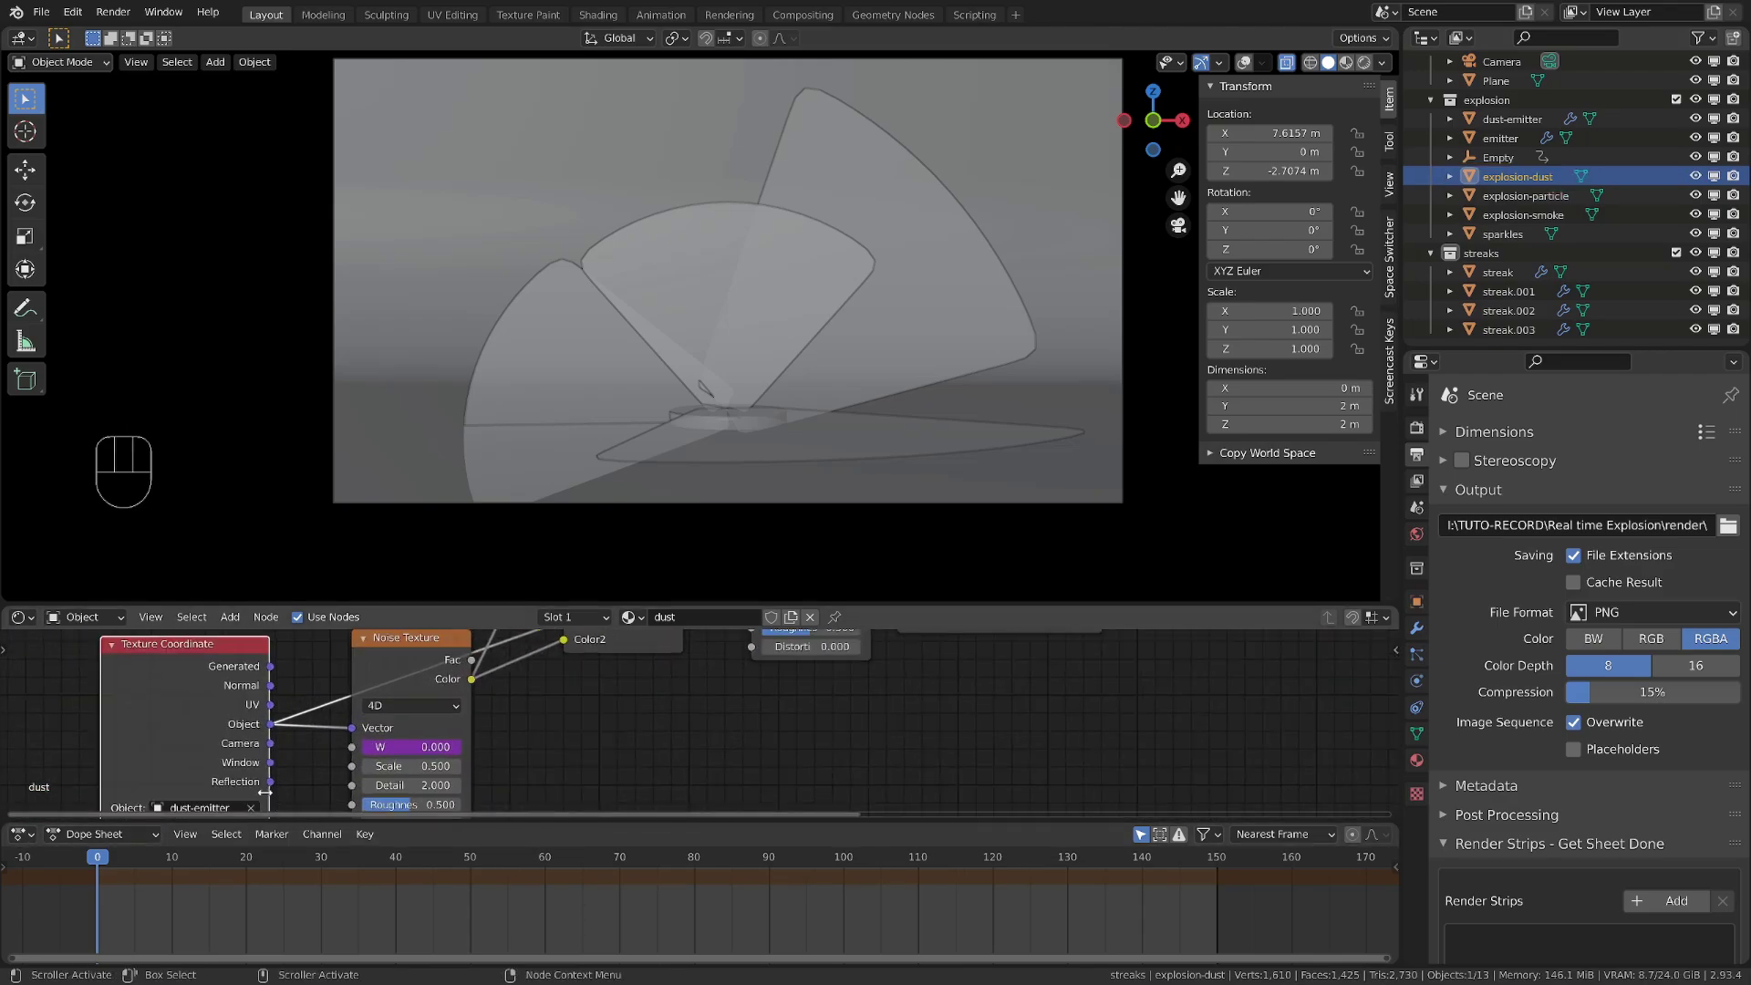
pyautogui.keyDown('alt'); pyautogui.keyDown('shift'); pyautogui.moveTo(223, 739); pyautogui.dragTo(266, 687, button='middle'); pyautogui.keyUp('shift'); pyautogui.keyUp('alt')
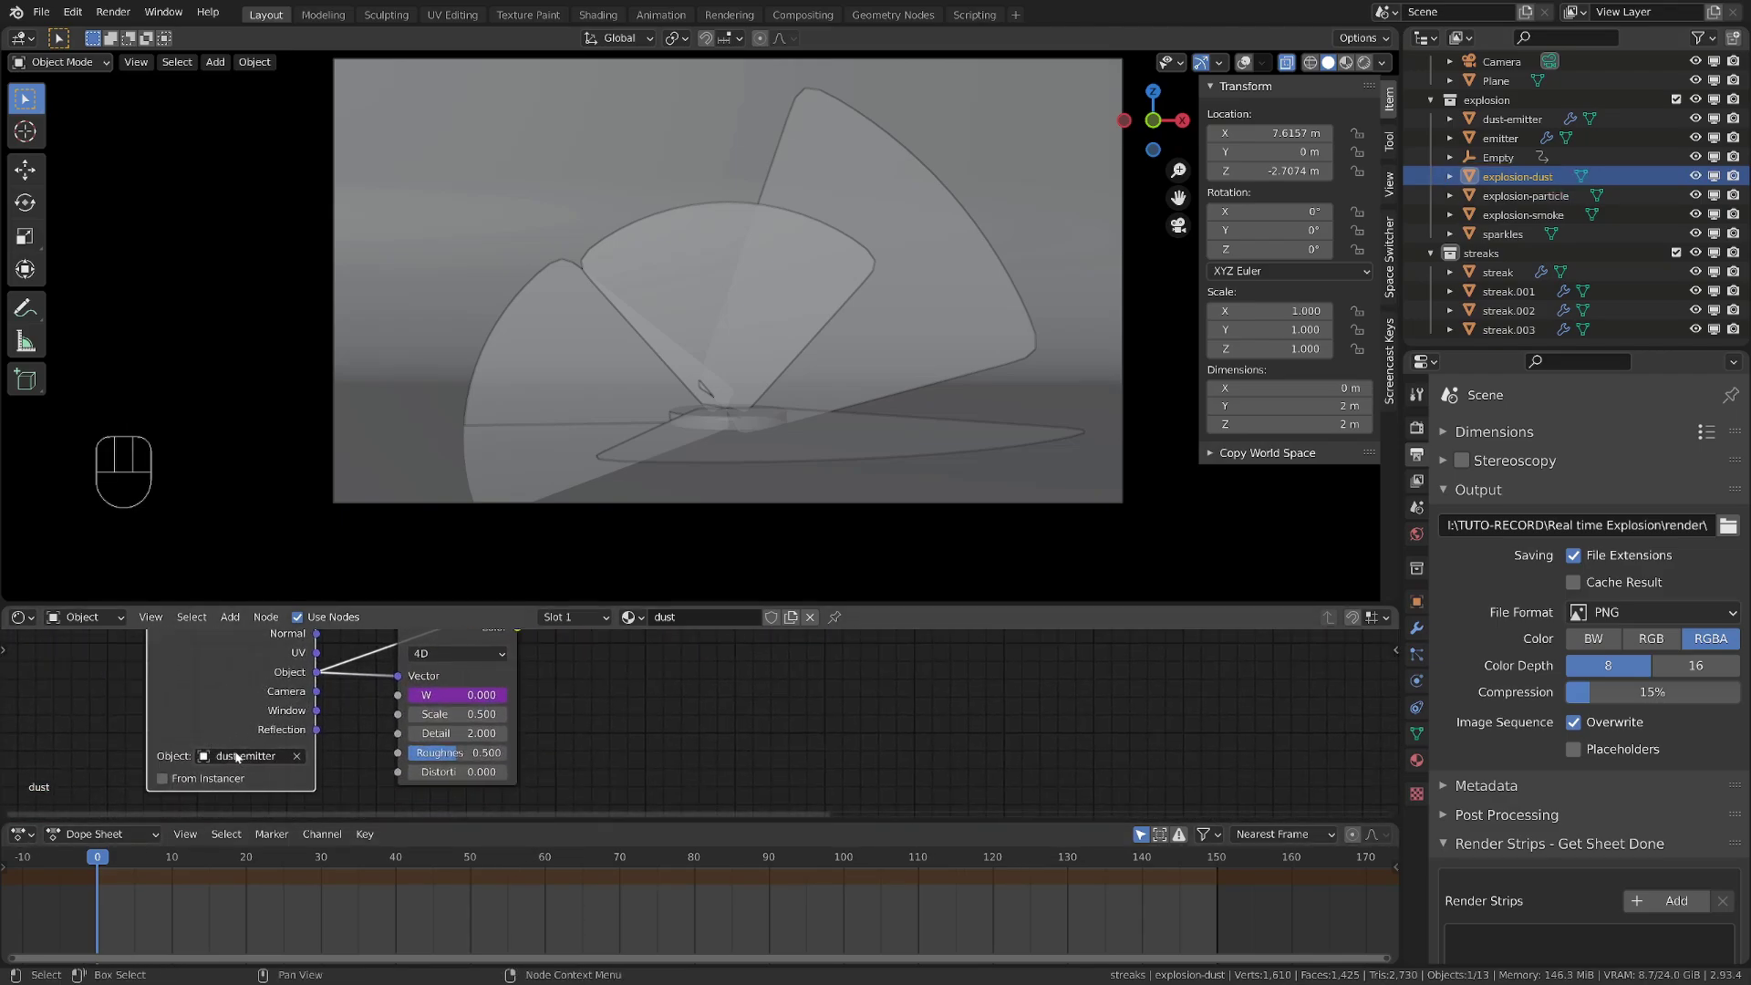